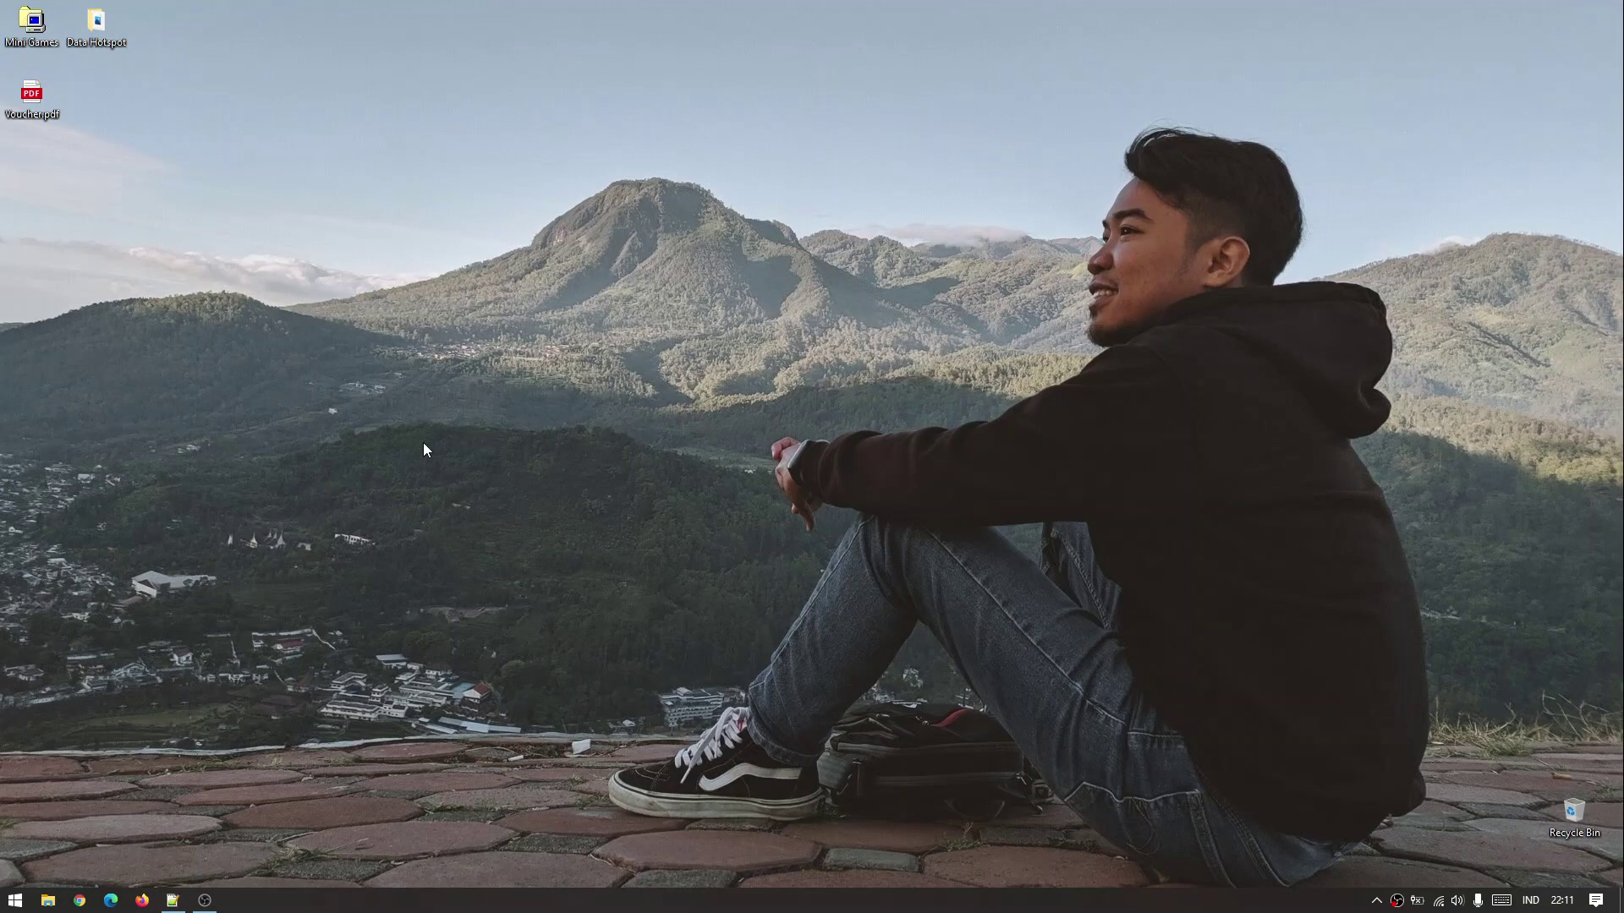
# Open the Data Hotspot folder from the desktop and scroll through its contents.
pyautogui.doubleClick(96, 44)
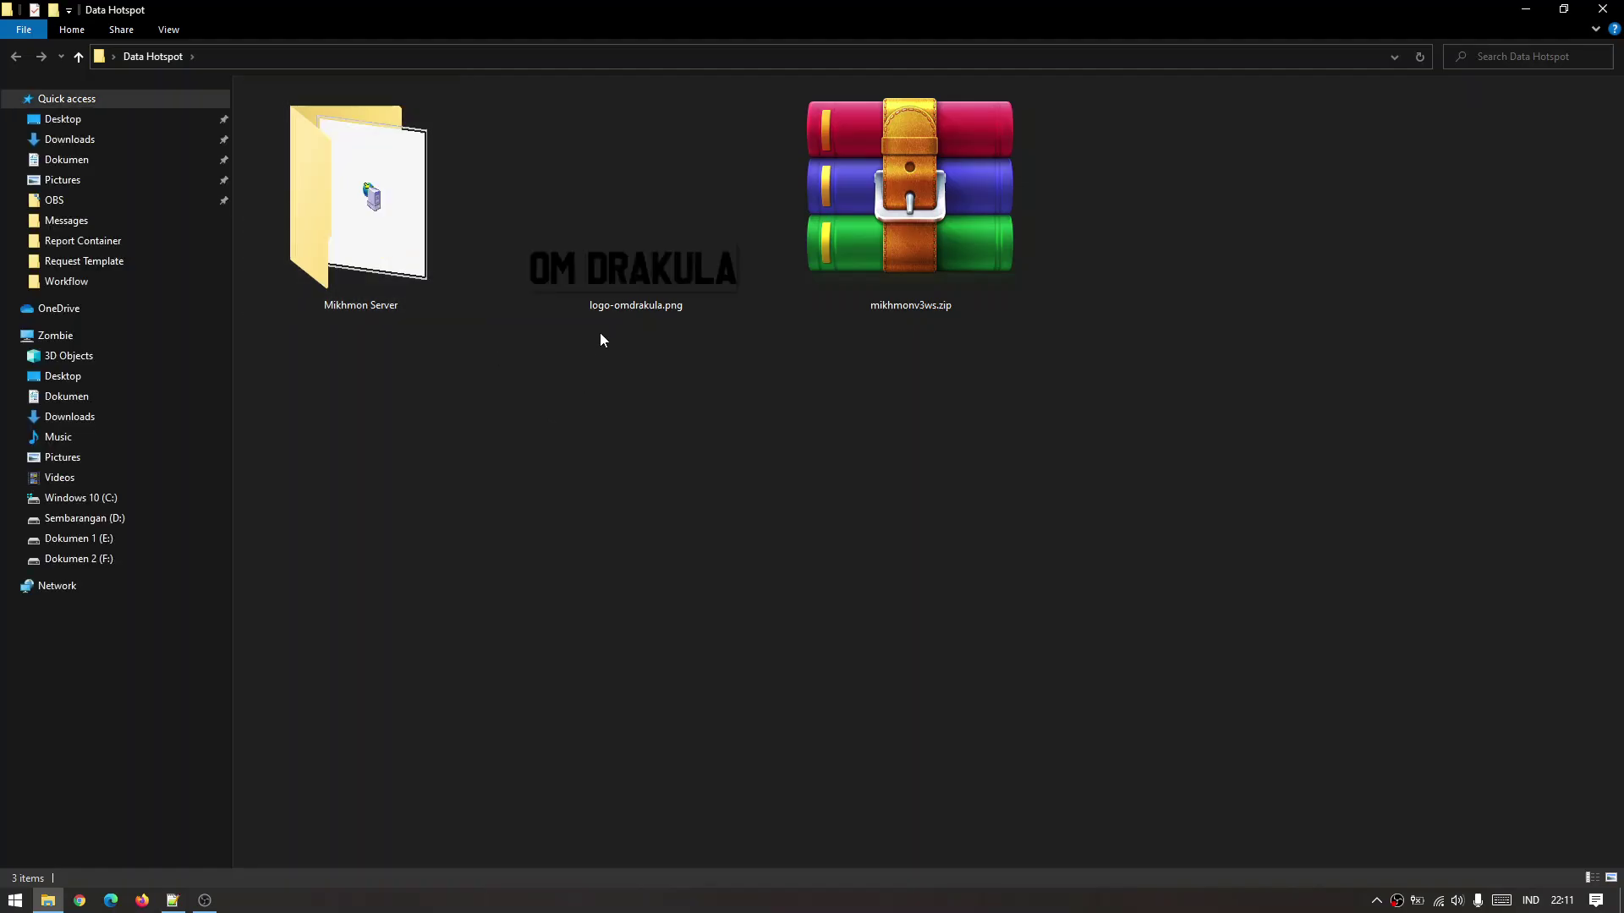
pyautogui.scroll(-8, 605, 457)
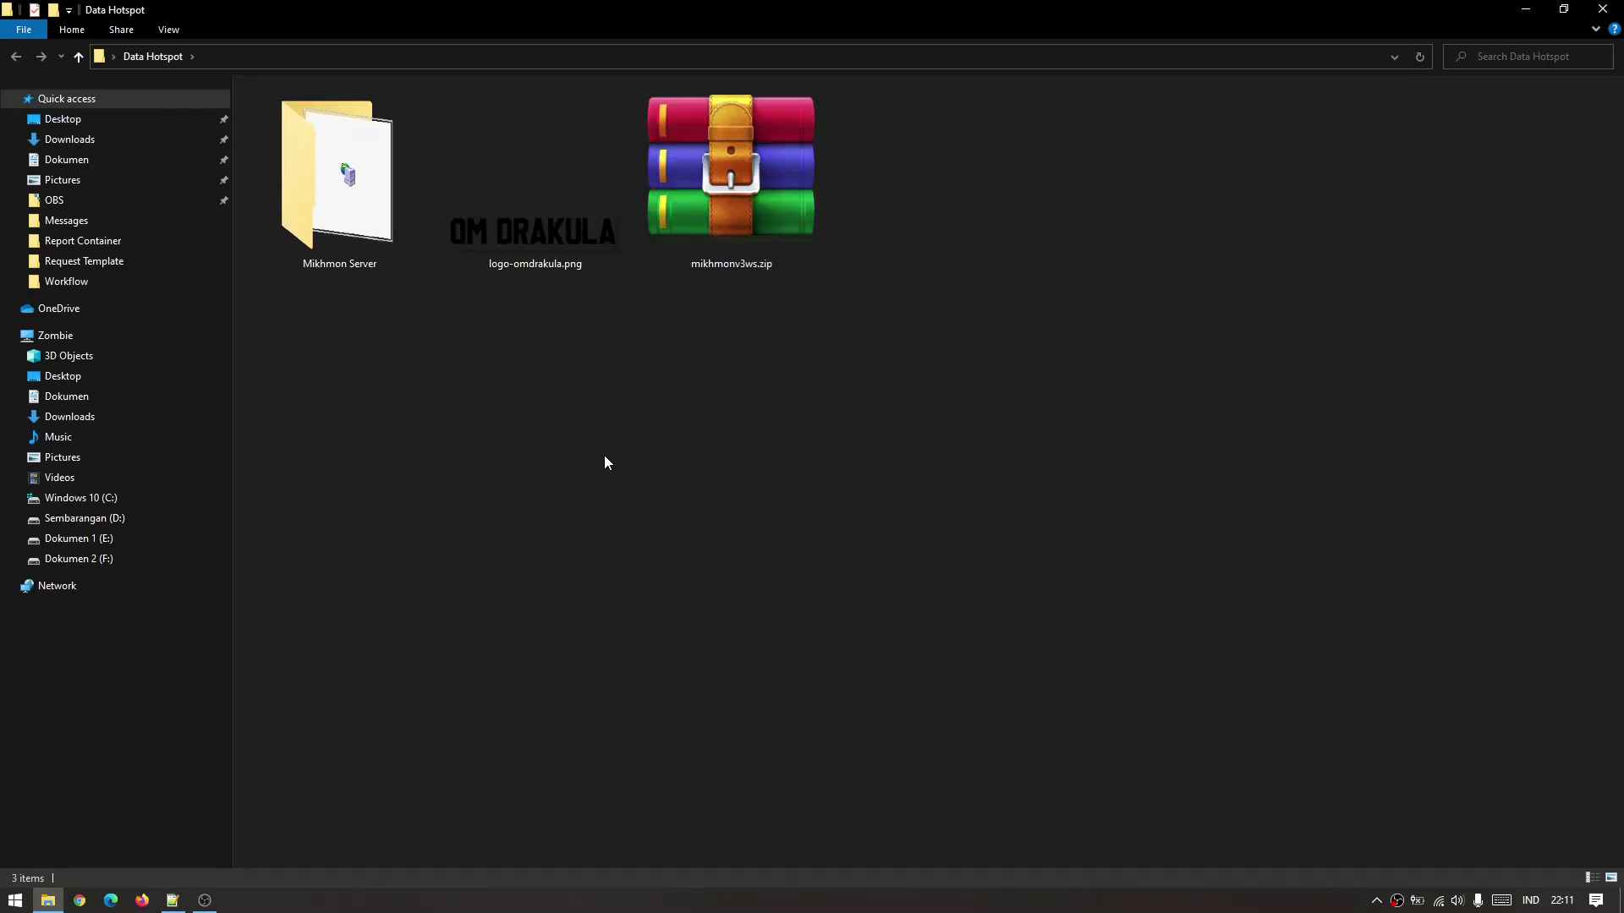
pyautogui.scroll(-4, 605, 461)
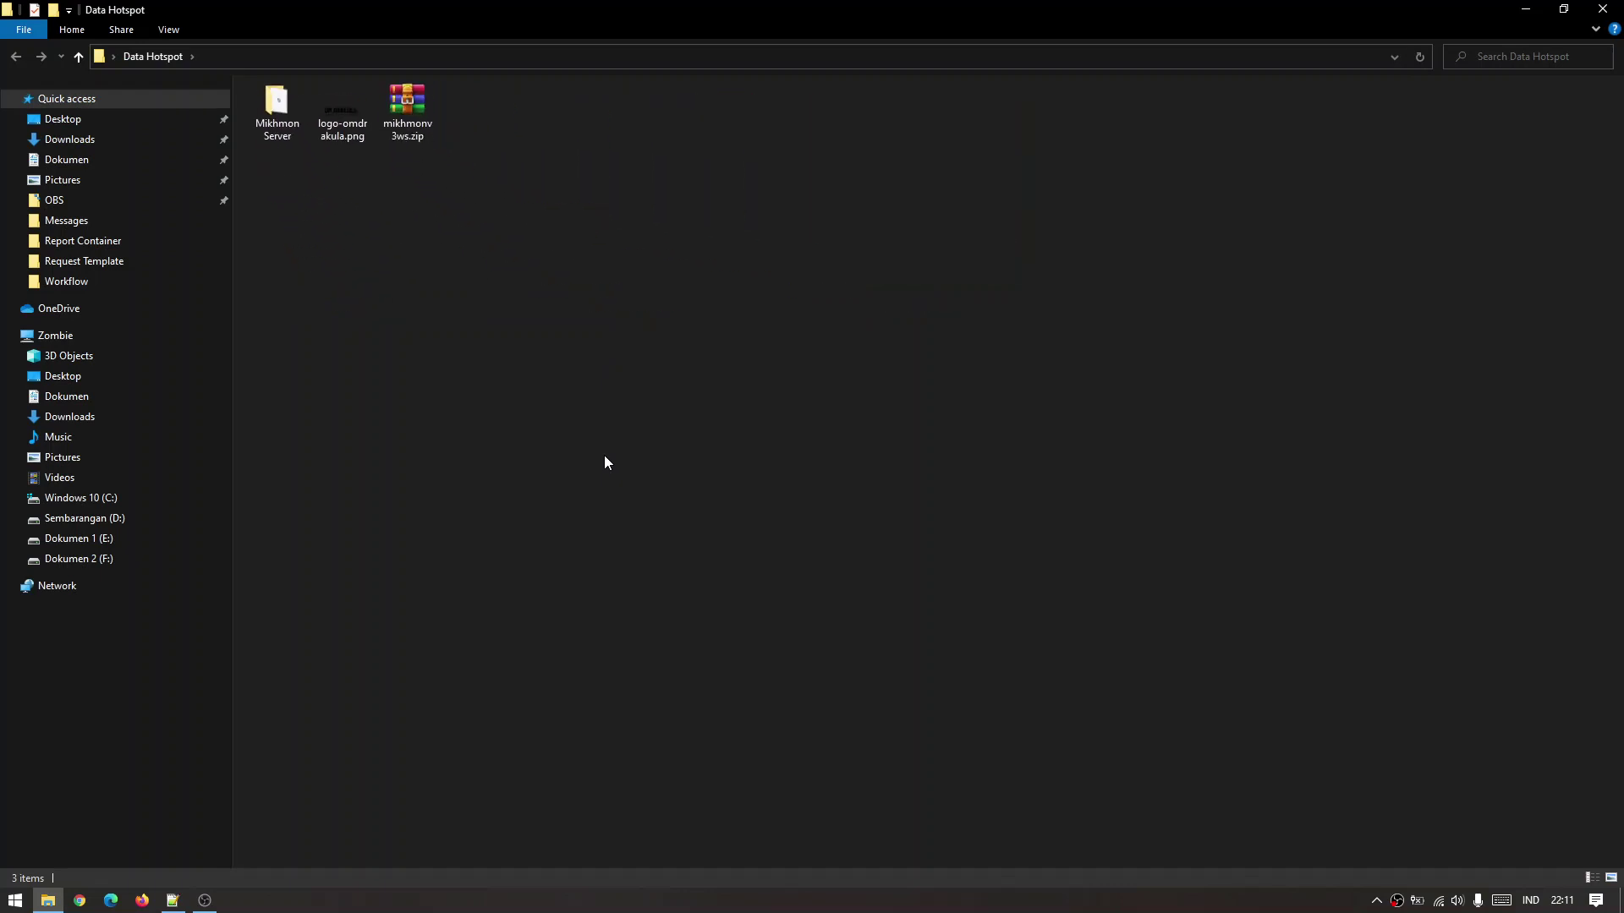
pyautogui.scroll(-1, 605, 461)
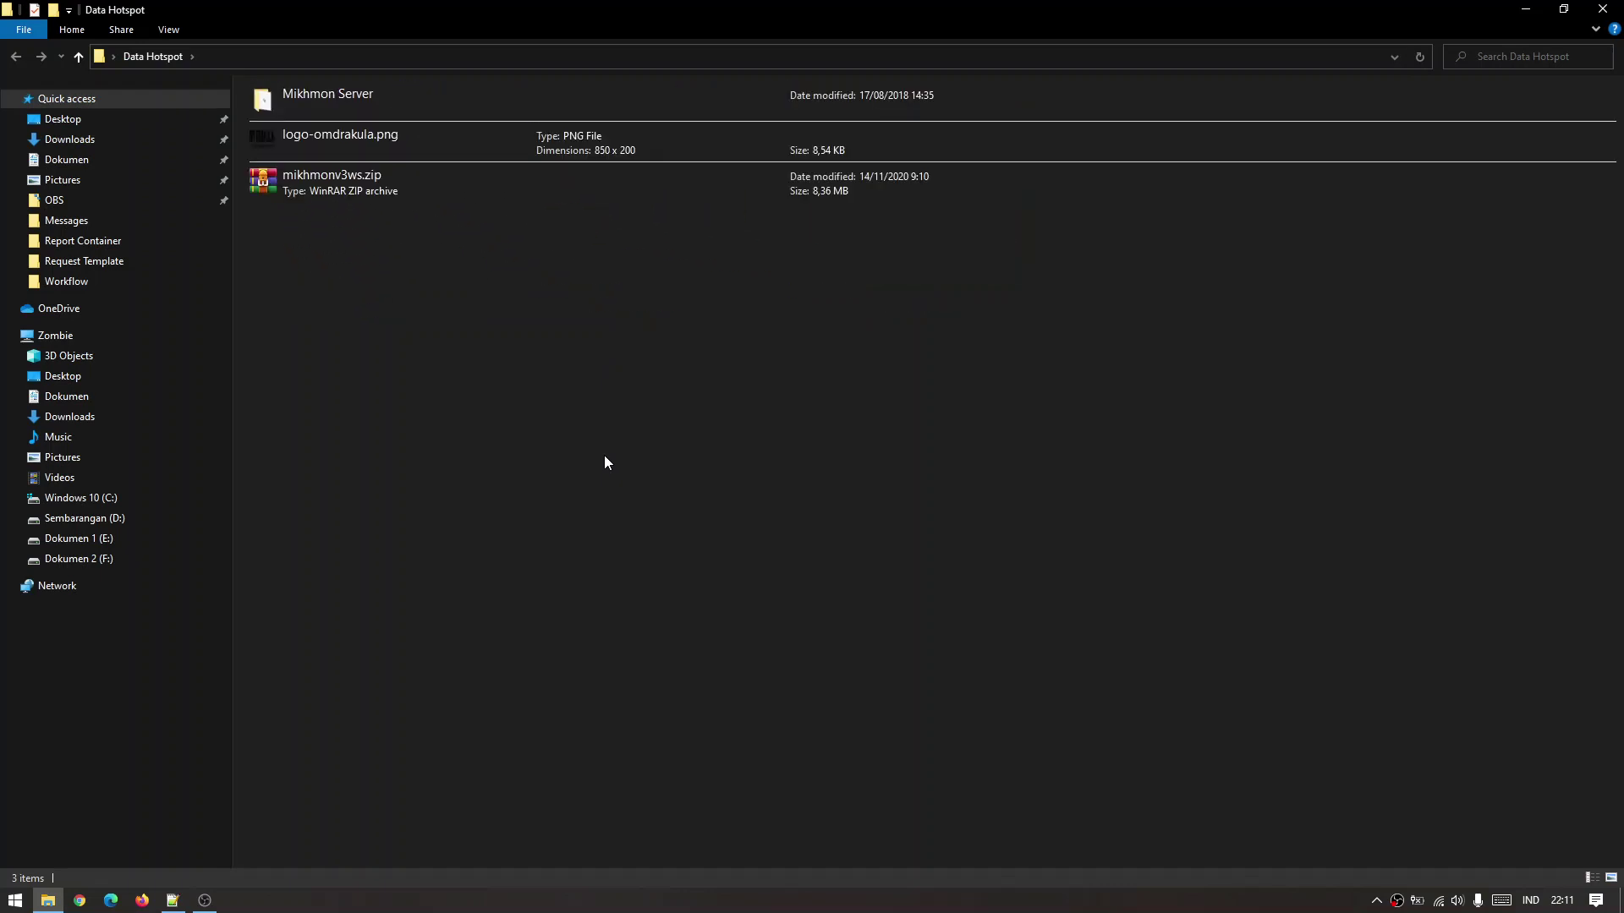
pyautogui.scroll(1, 604, 462)
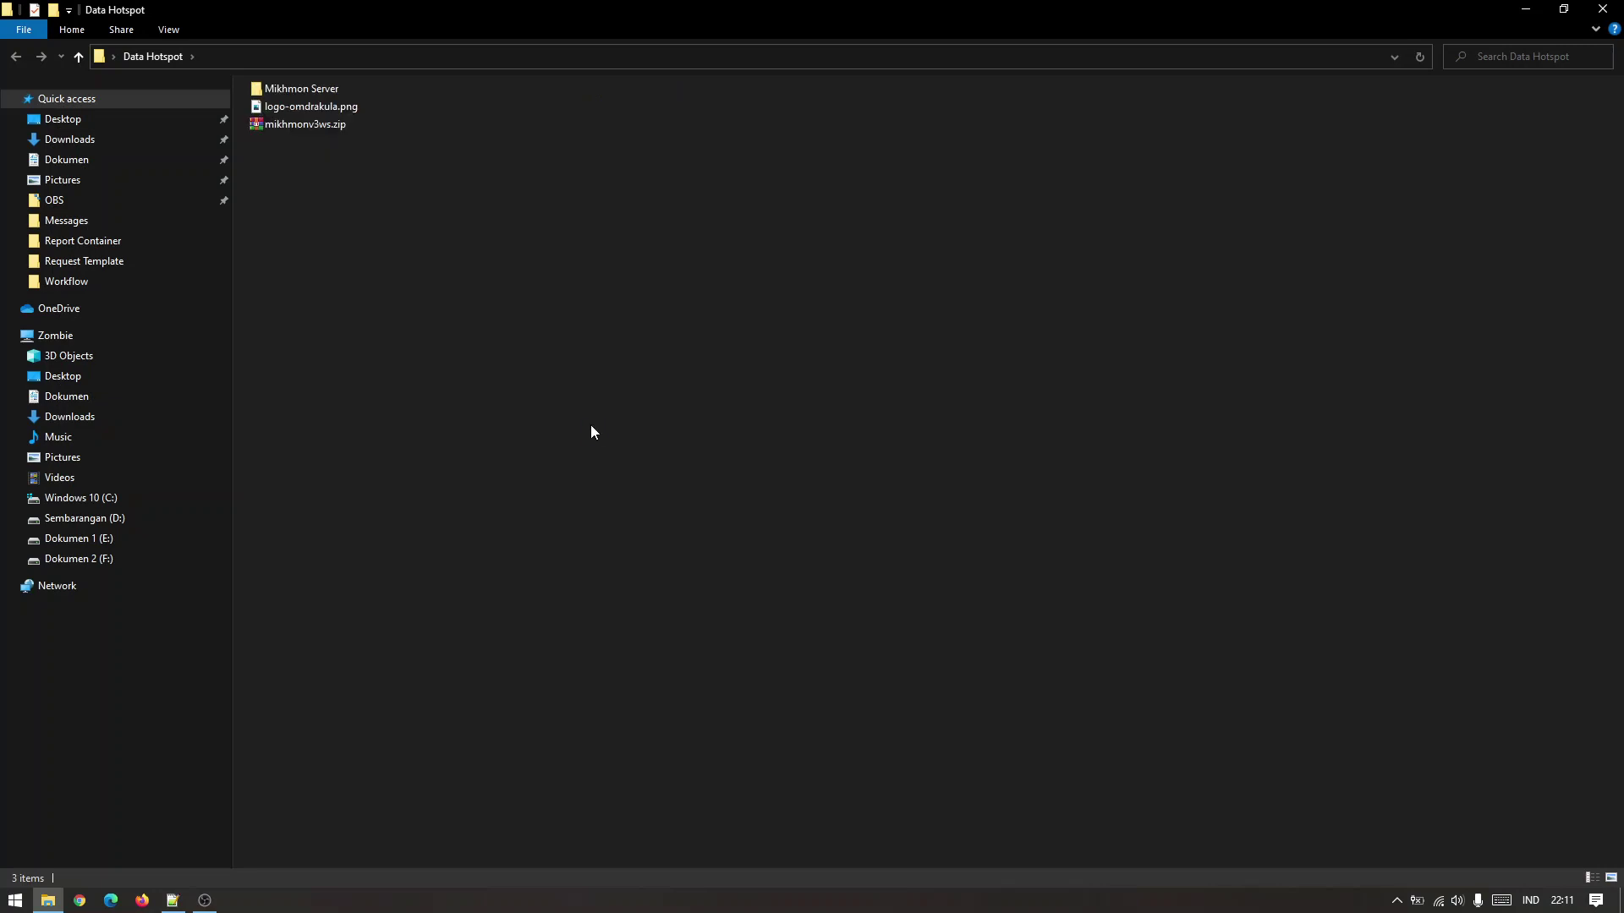
# Switch the folder to Details view and open the Mikhmon Server folder.
pyautogui.rightClick(567, 416)
pyautogui.moveTo(551, 427)
pyautogui.click(632, 519)
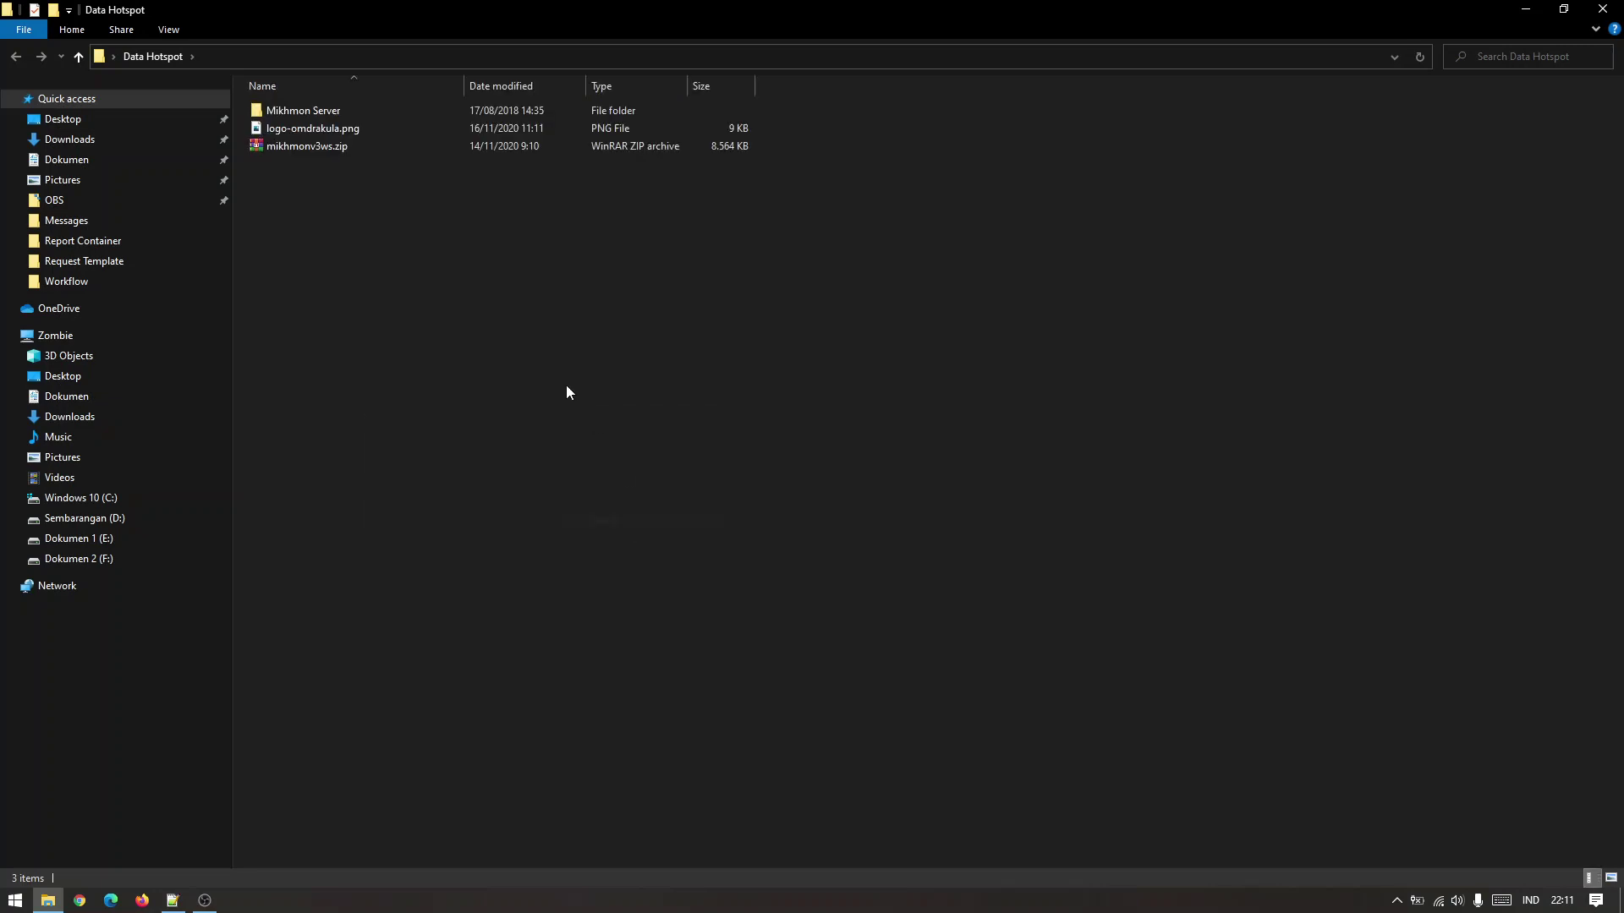
pyautogui.doubleClick(363, 110)
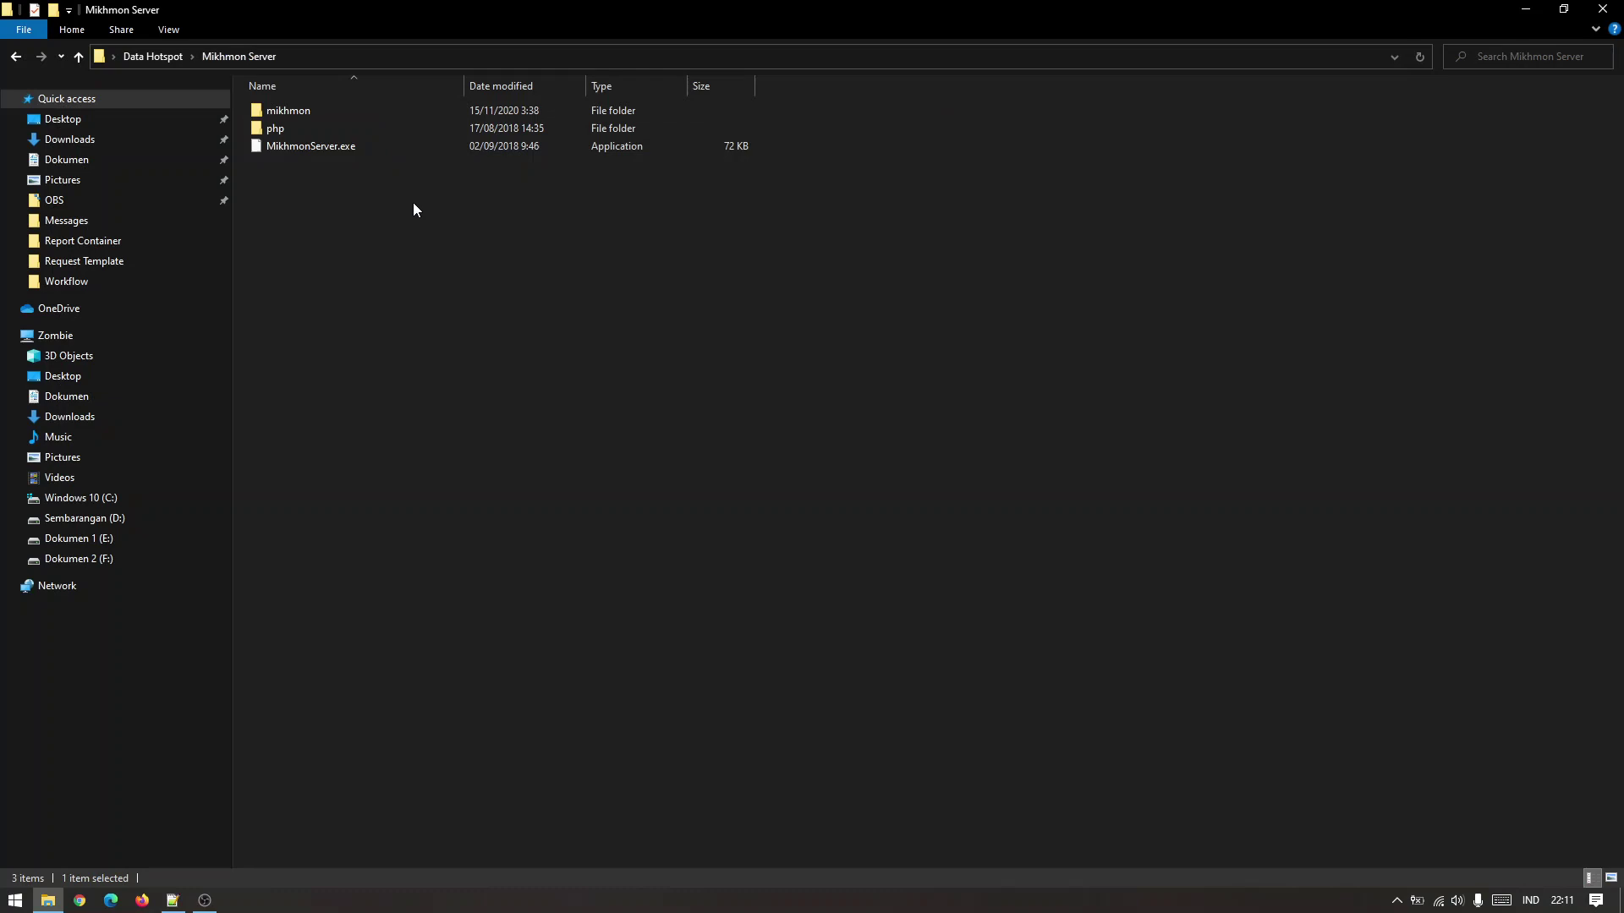
pyautogui.doubleClick(413, 151)
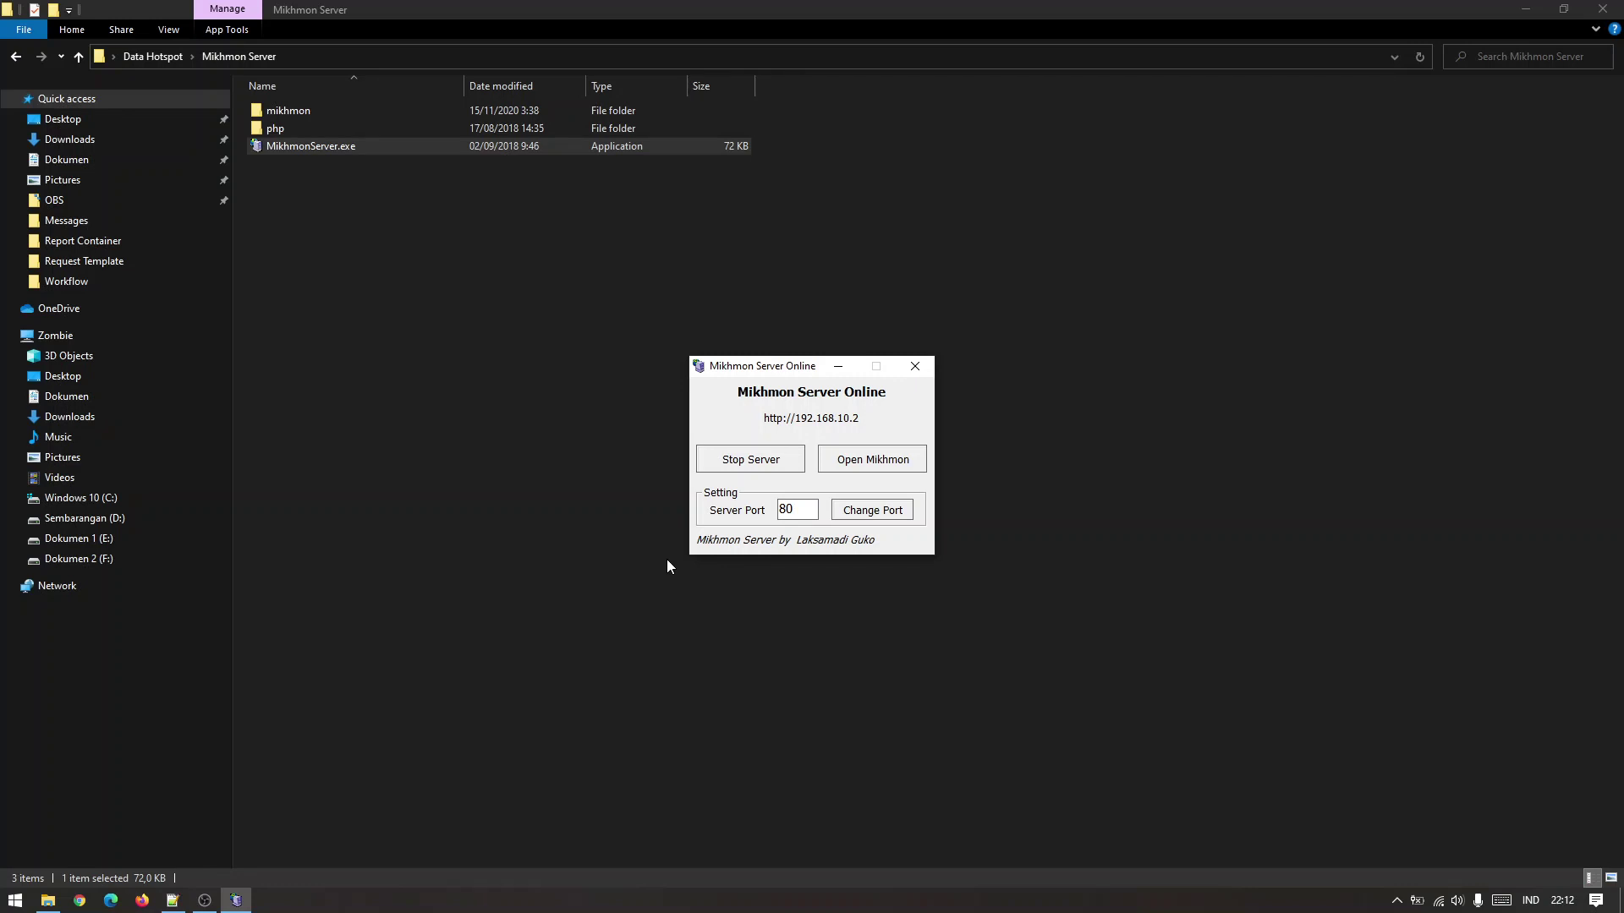
# Open Mikhmon in the browser and log in with the admin username and password.
pyautogui.click(874, 468)
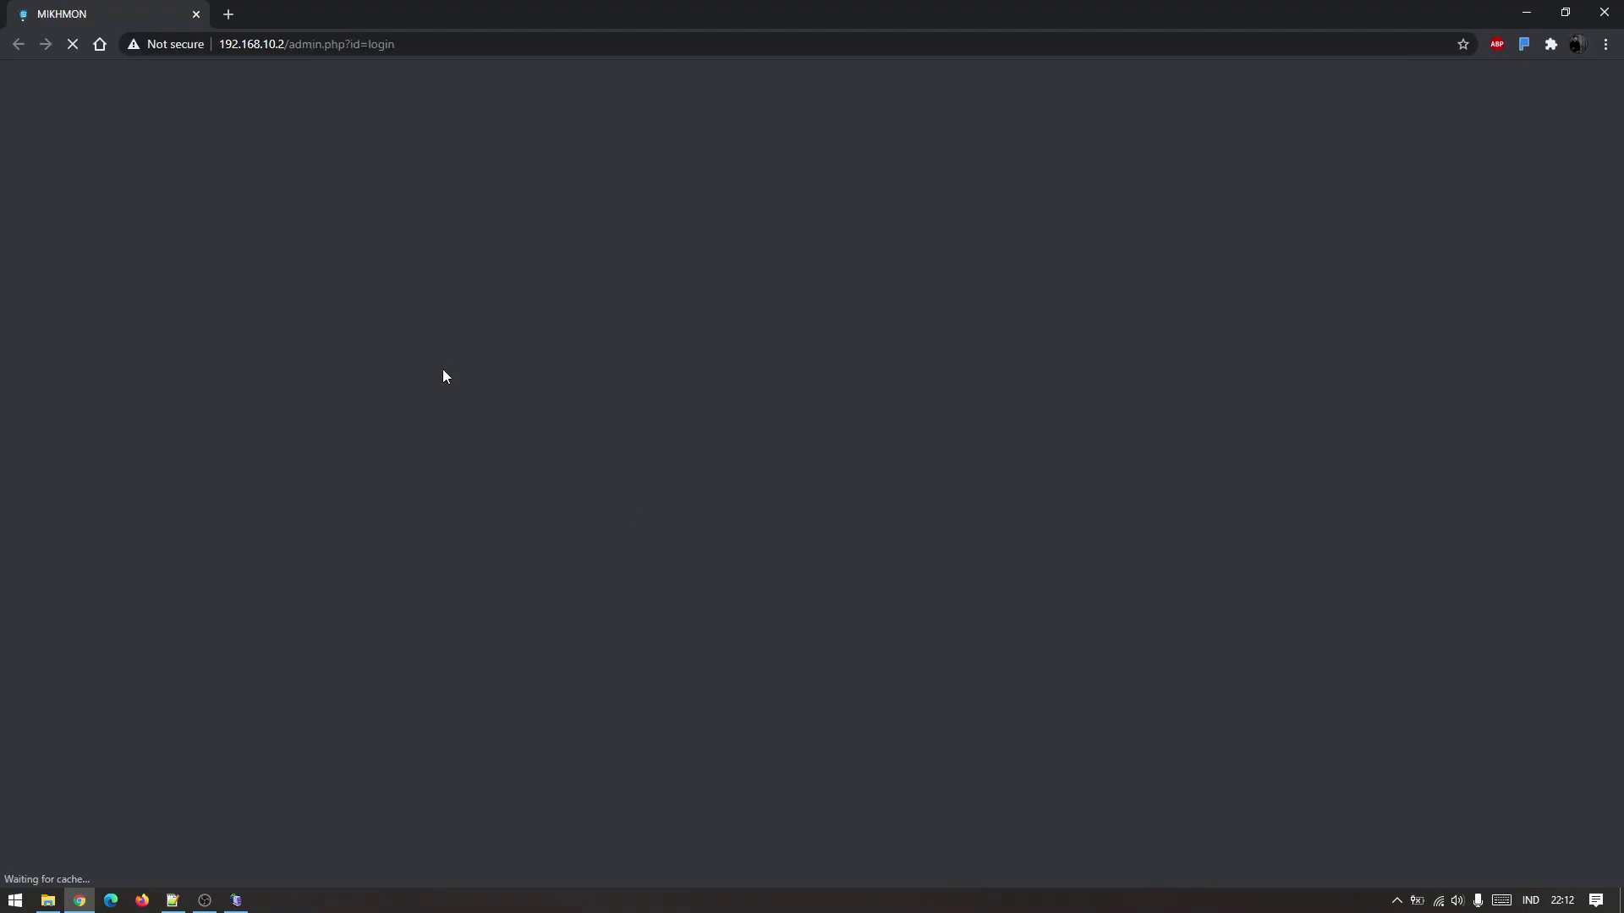
pyautogui.write('m')
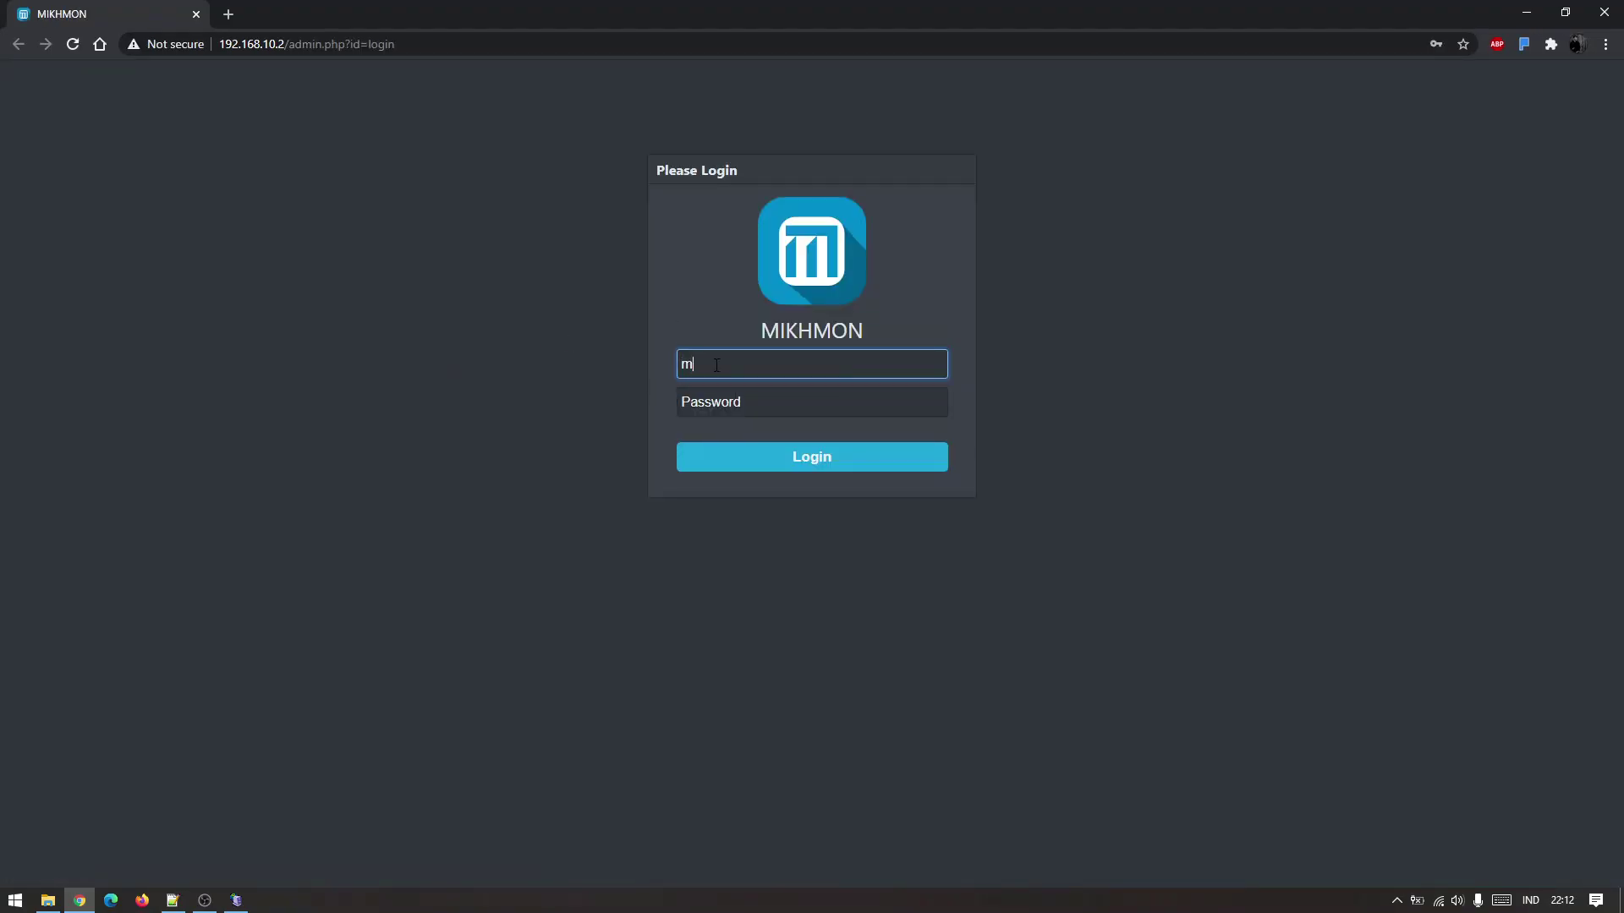
pyautogui.write('ikhmon')
pyautogui.press('Tab')
pyautogui.write('1234')
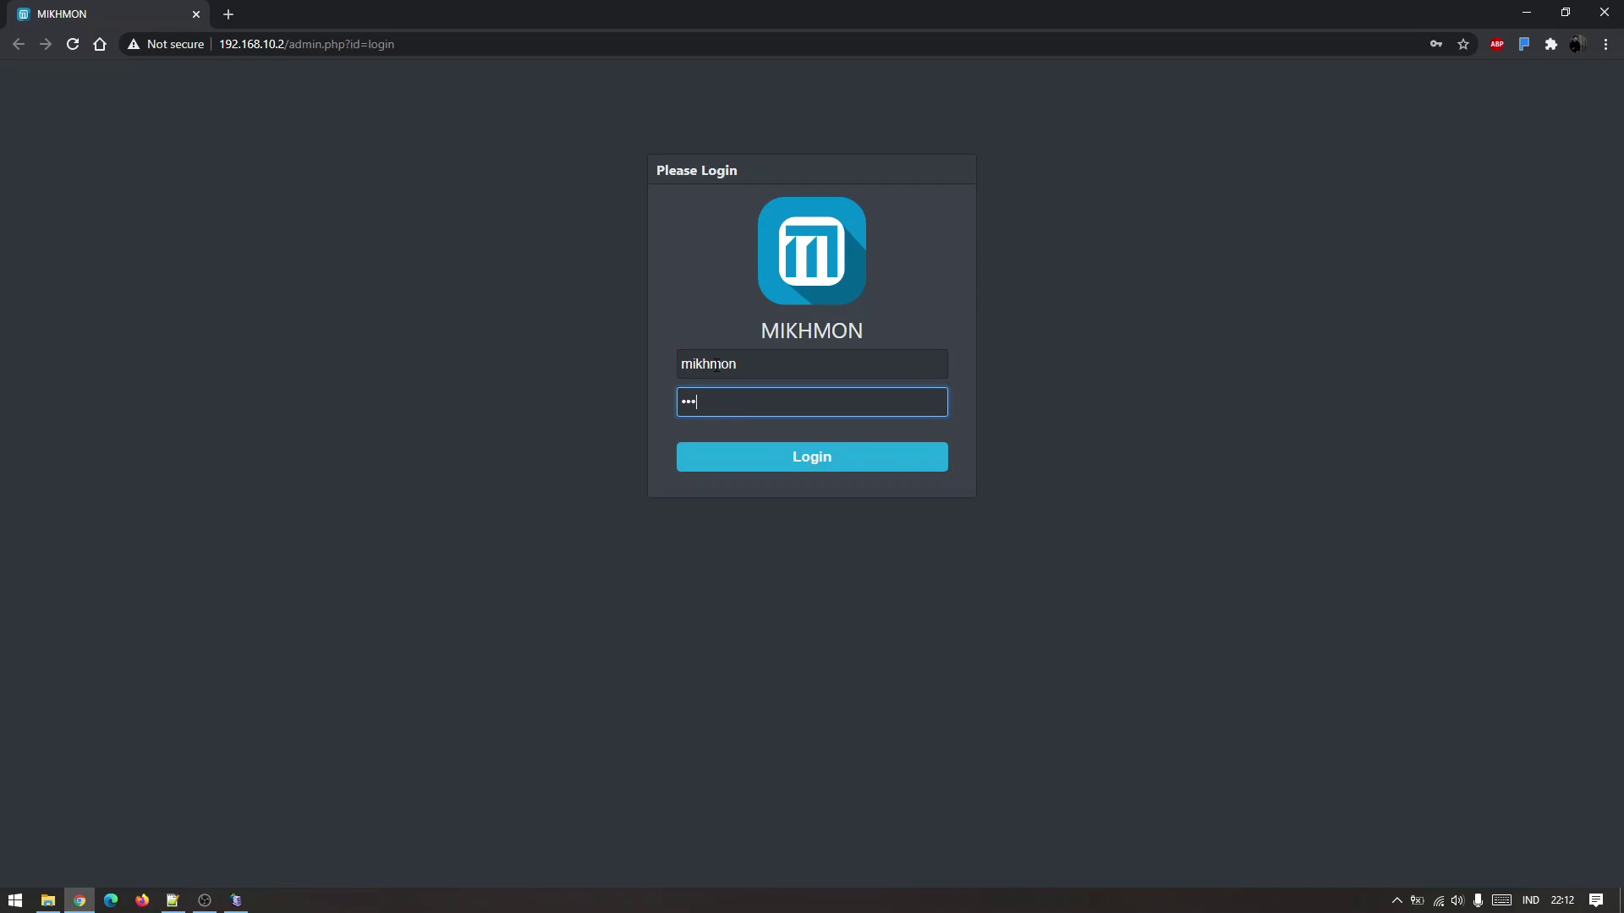
pyautogui.press('Return')
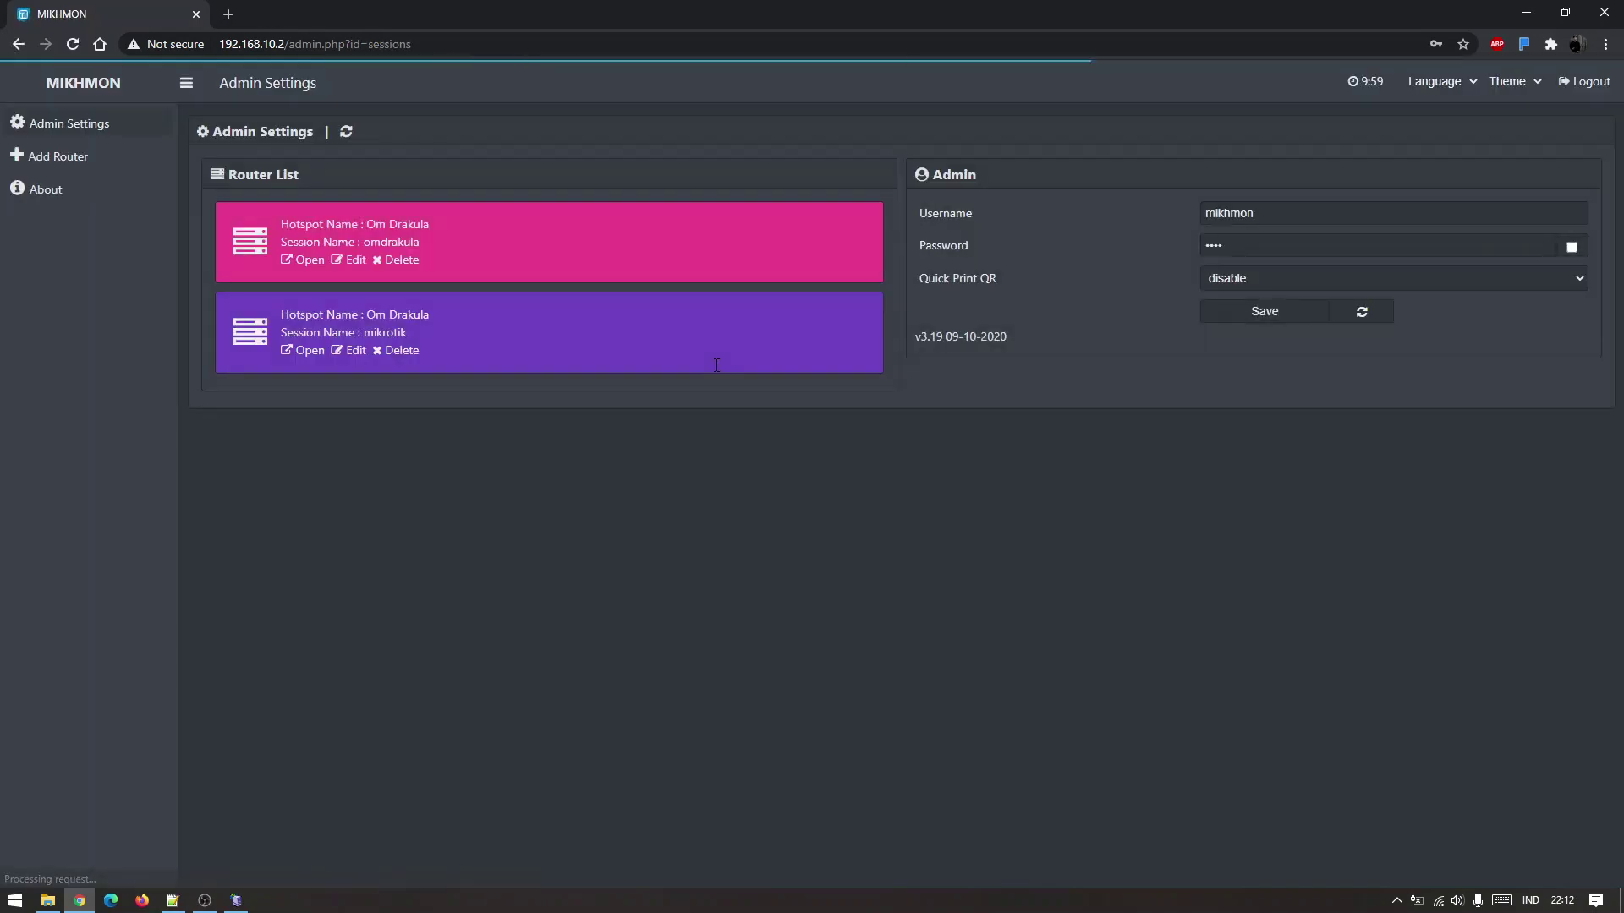
# Open the omdrakula router session, list its Hotspot user profiles and start adding one.
pyautogui.click(305, 262)
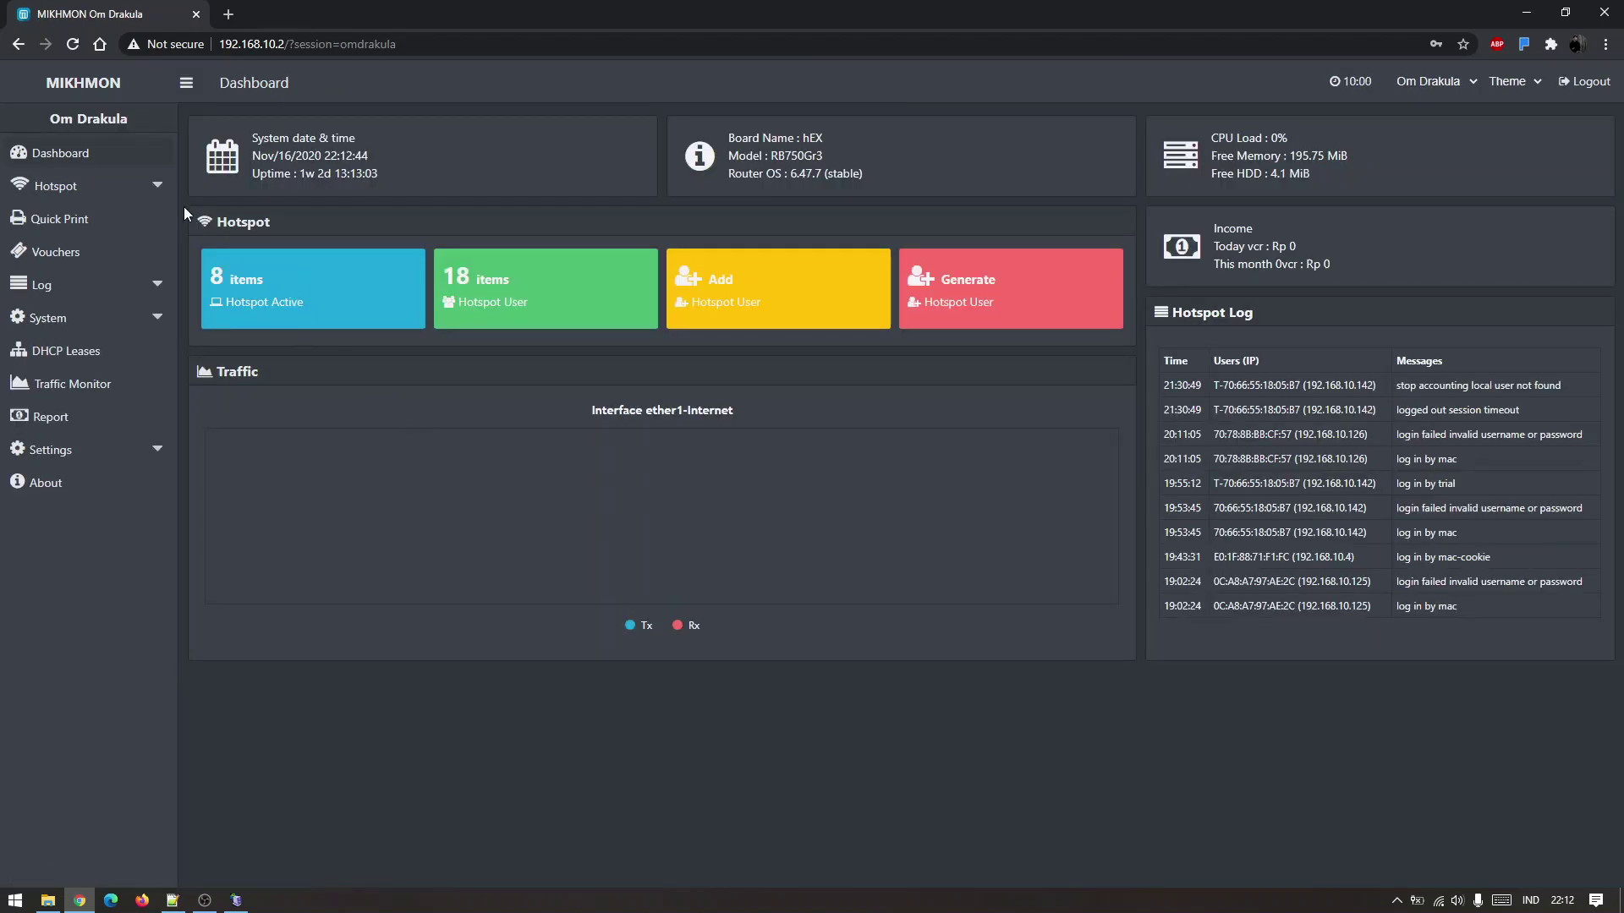
pyautogui.click(76, 185)
pyautogui.click(73, 251)
pyautogui.click(141, 288)
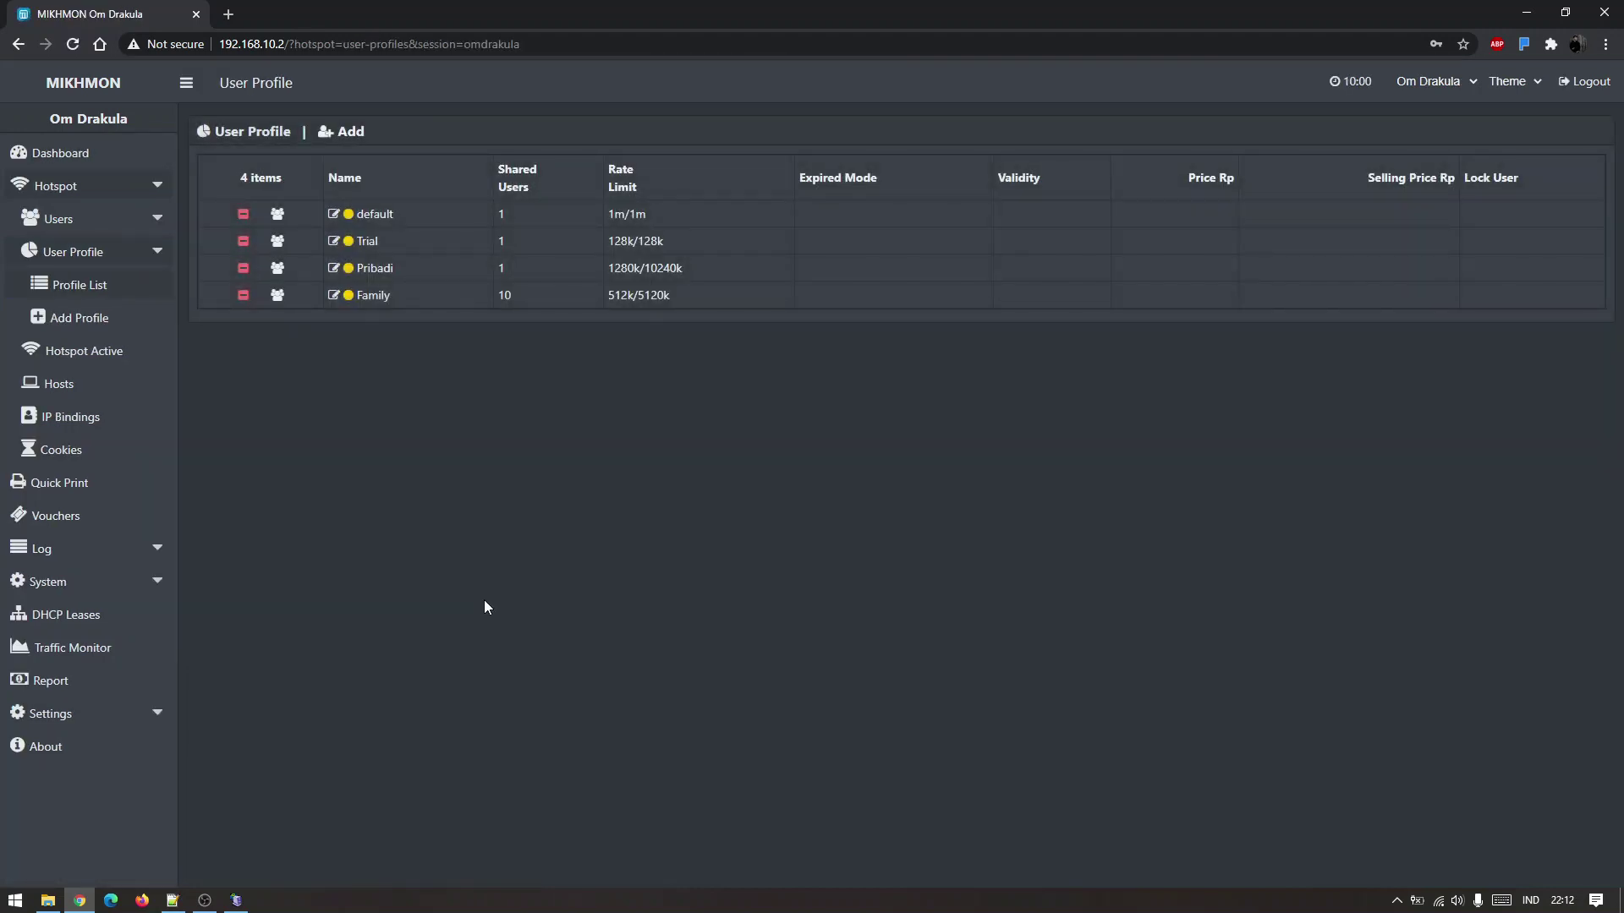
pyautogui.click(347, 136)
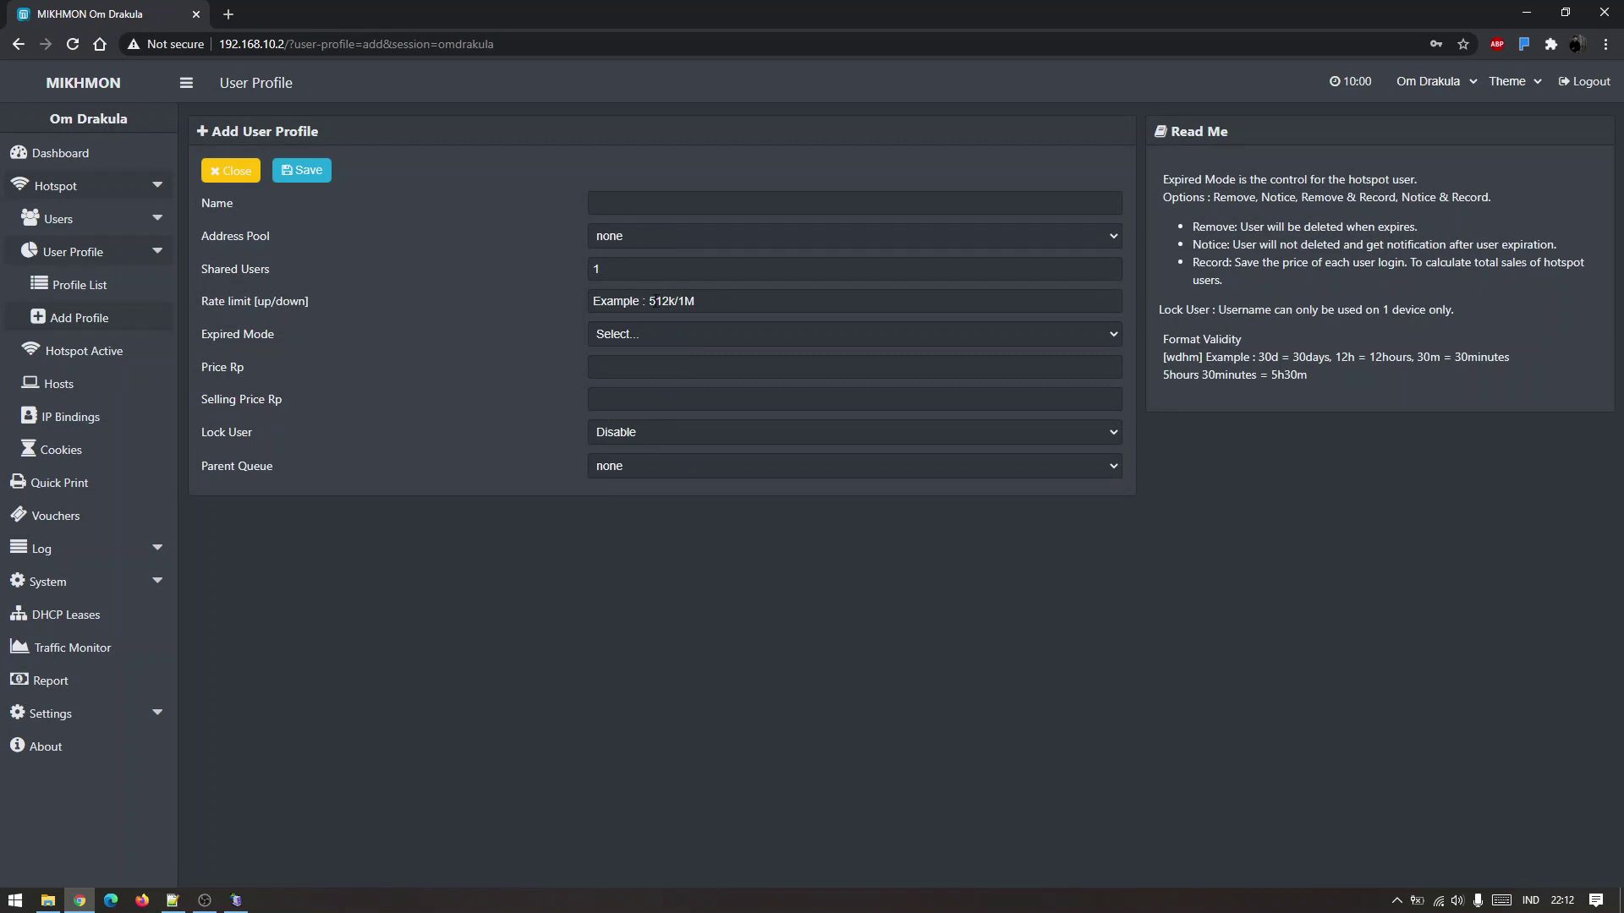
# Set the expired mode to Remove and name the new profile Harian.
pyautogui.click(705, 338)
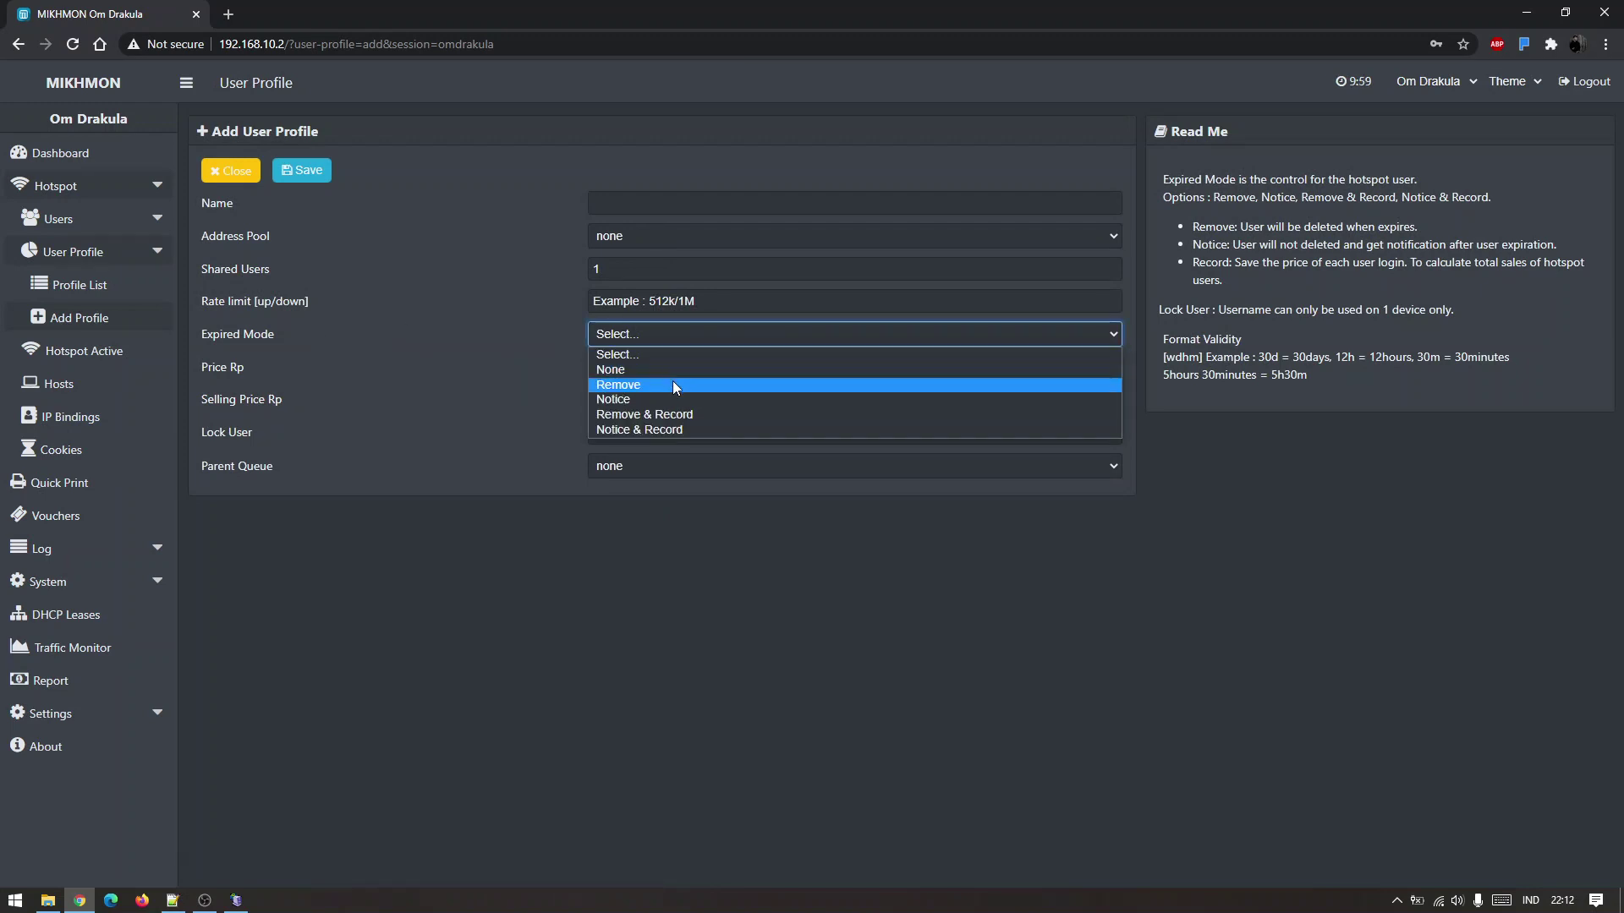
pyautogui.click(672, 376)
pyautogui.doubleClick(220, 371)
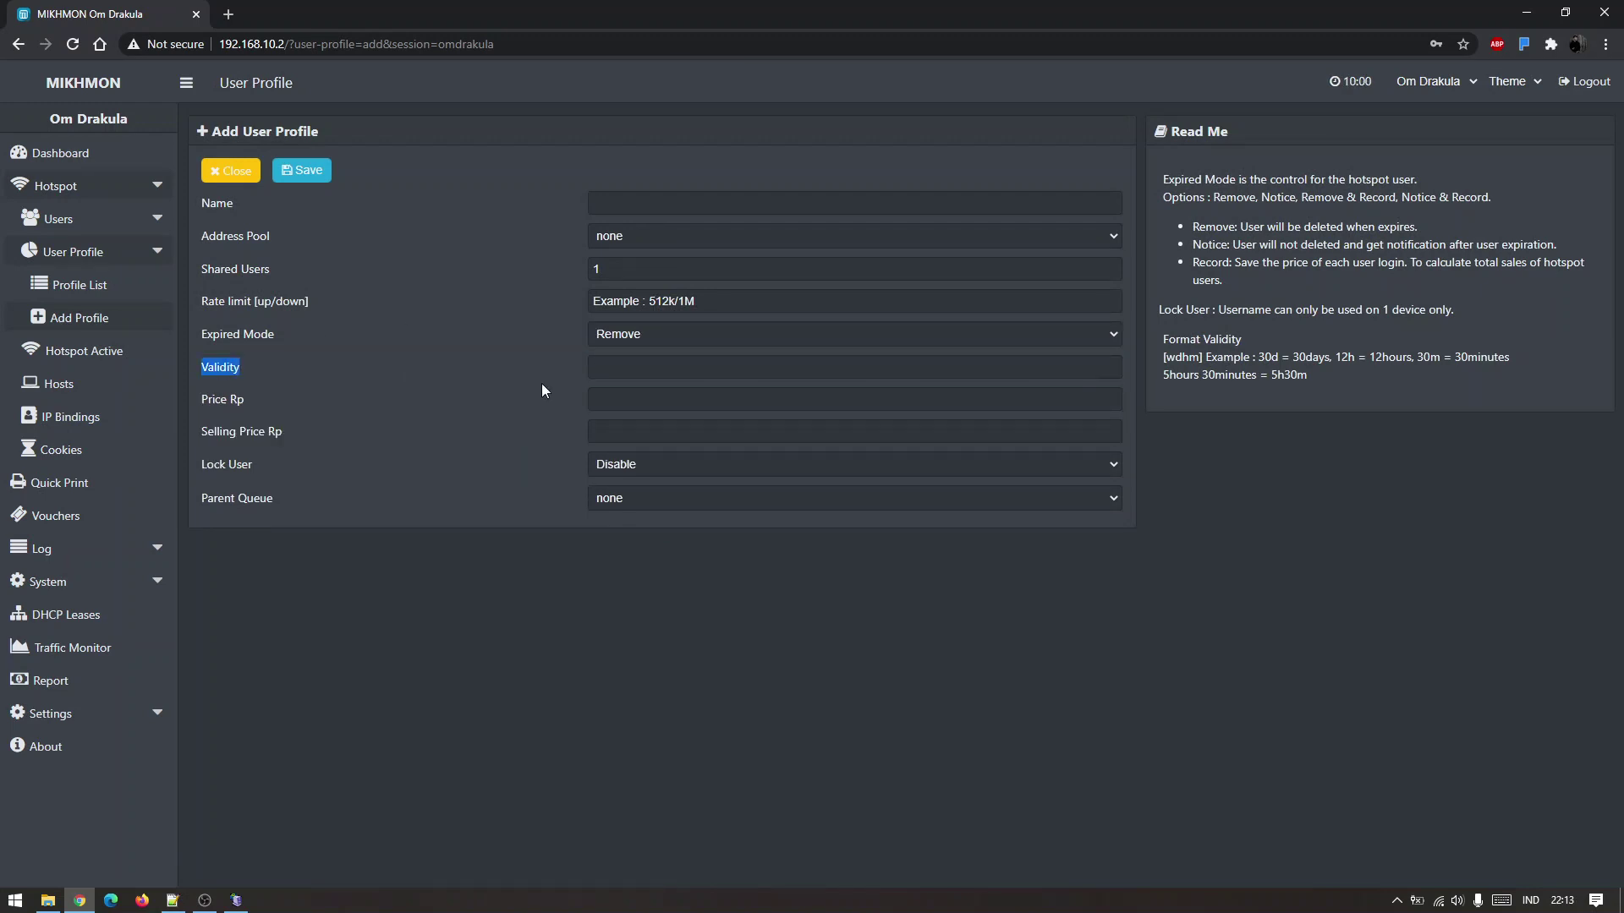
pyautogui.click(626, 362)
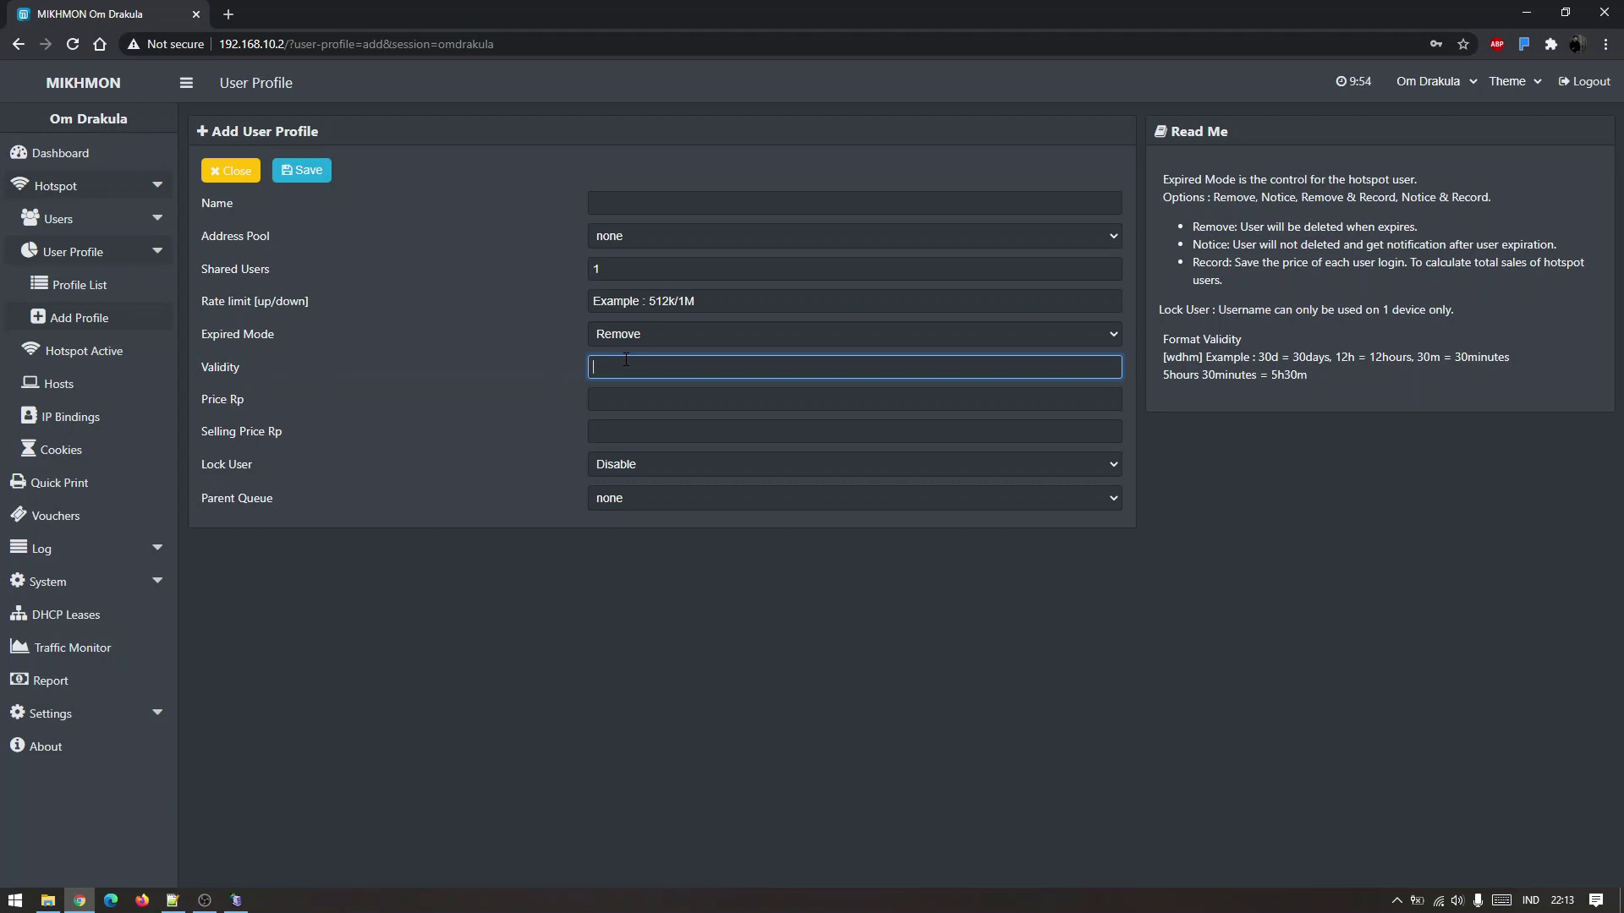
pyautogui.click(638, 207)
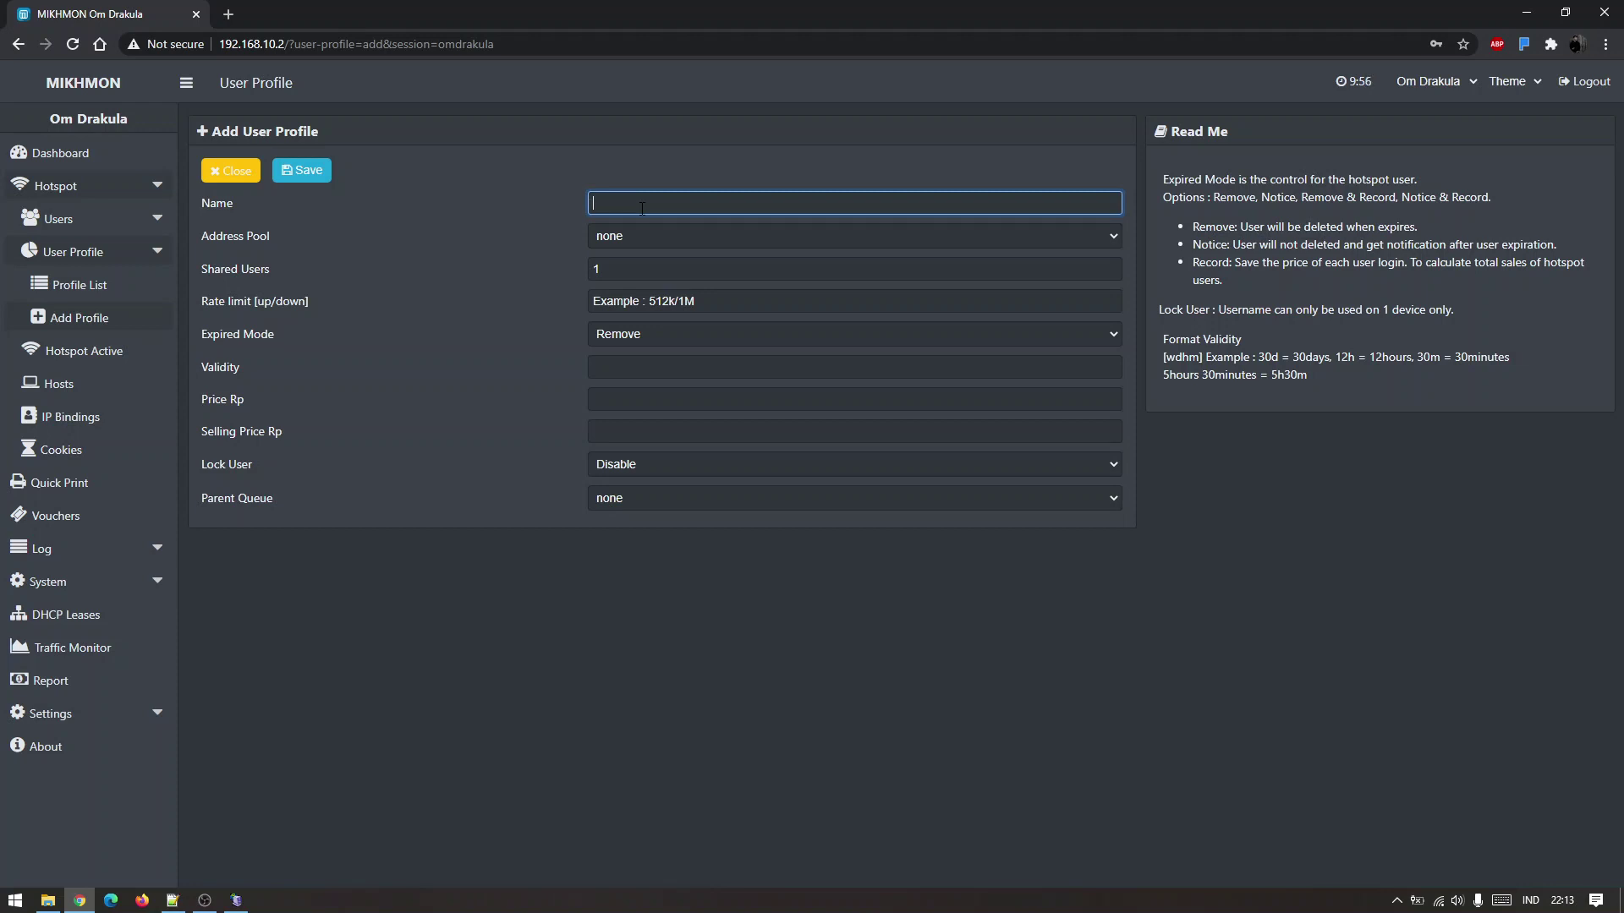
pyautogui.write('Harian')
# Enter rate limit 512k/1m, validity 1d, price and selling price 2000, then save.
pyautogui.click(701, 303)
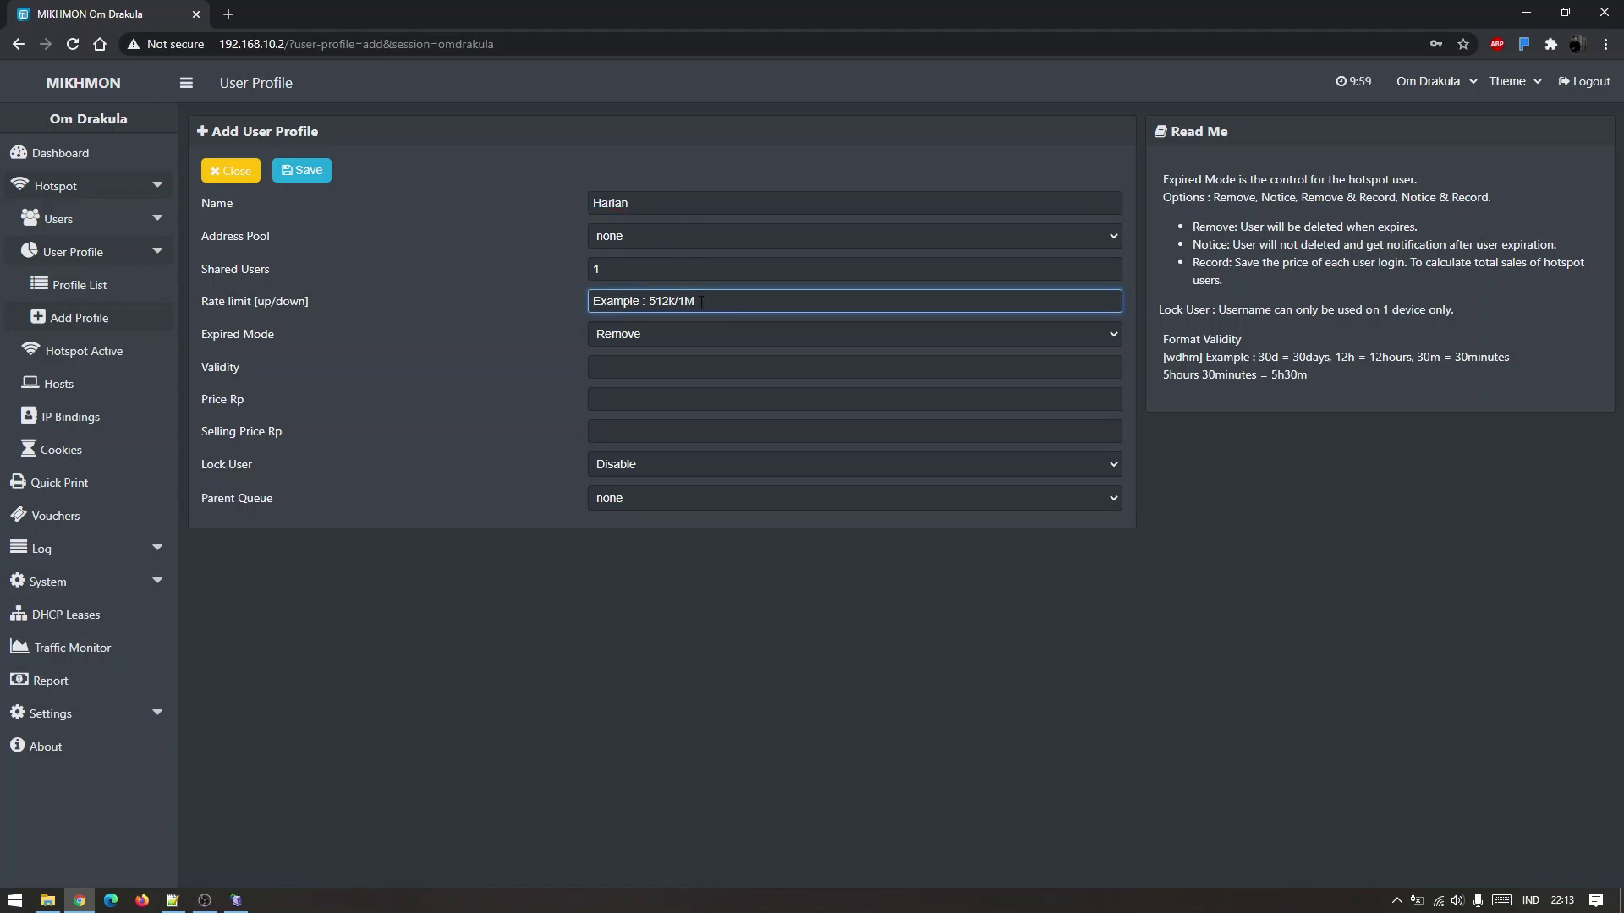
pyautogui.write('512k/1m')
pyautogui.click(656, 363)
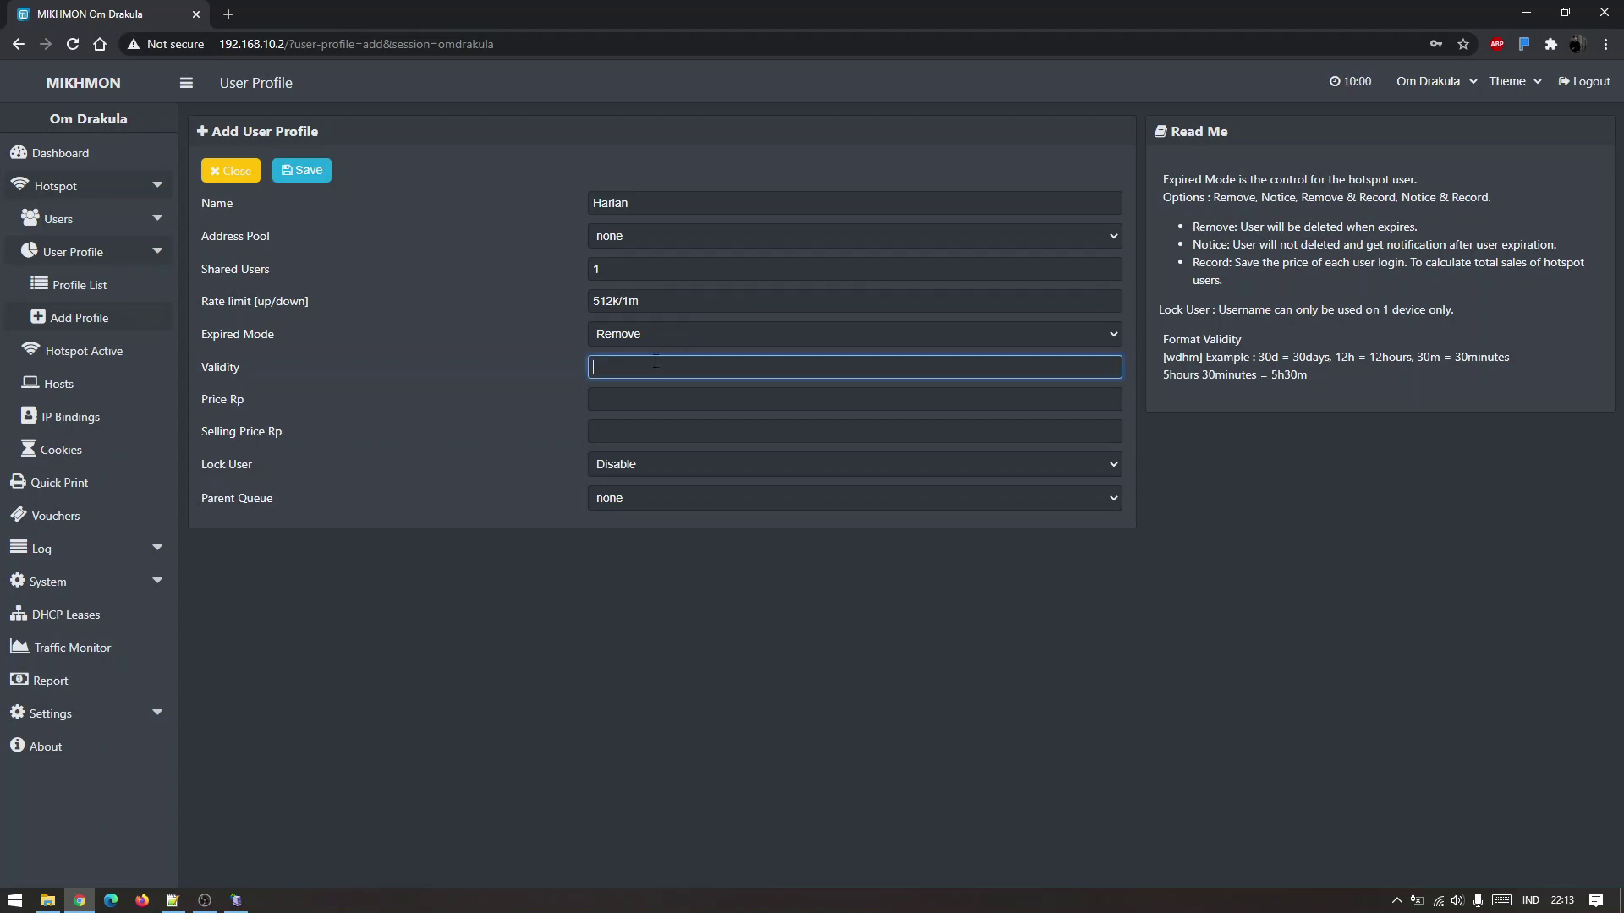
pyautogui.write('1d')
pyautogui.press('Tab')
pyautogui.write('2000')
pyautogui.press('Tab')
pyautogui.write('2000')
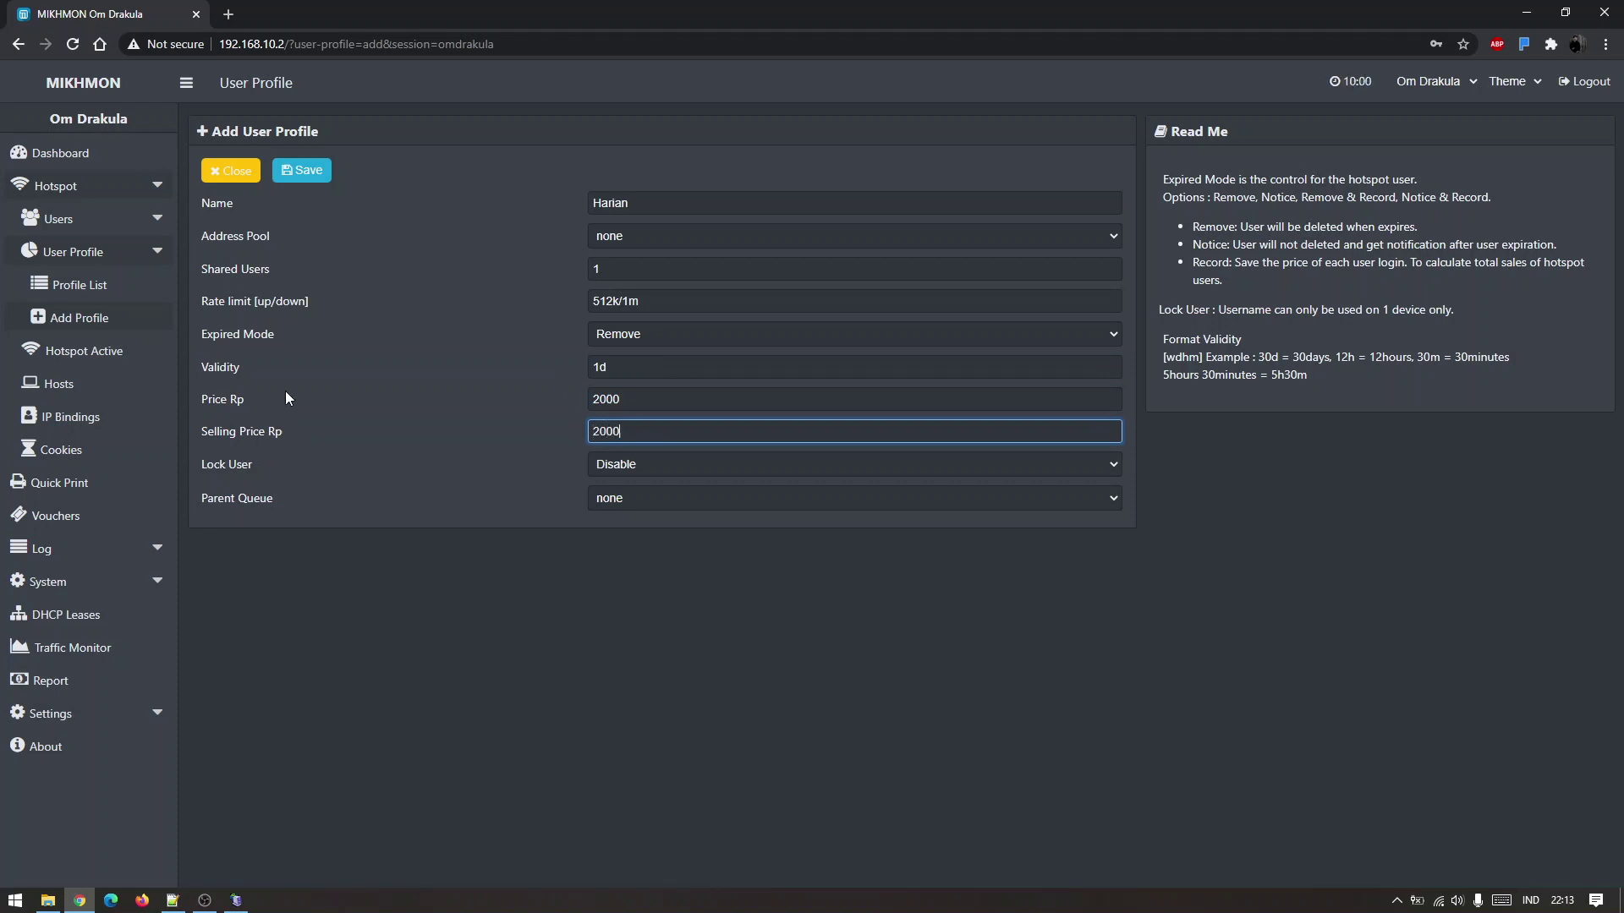
pyautogui.click(301, 170)
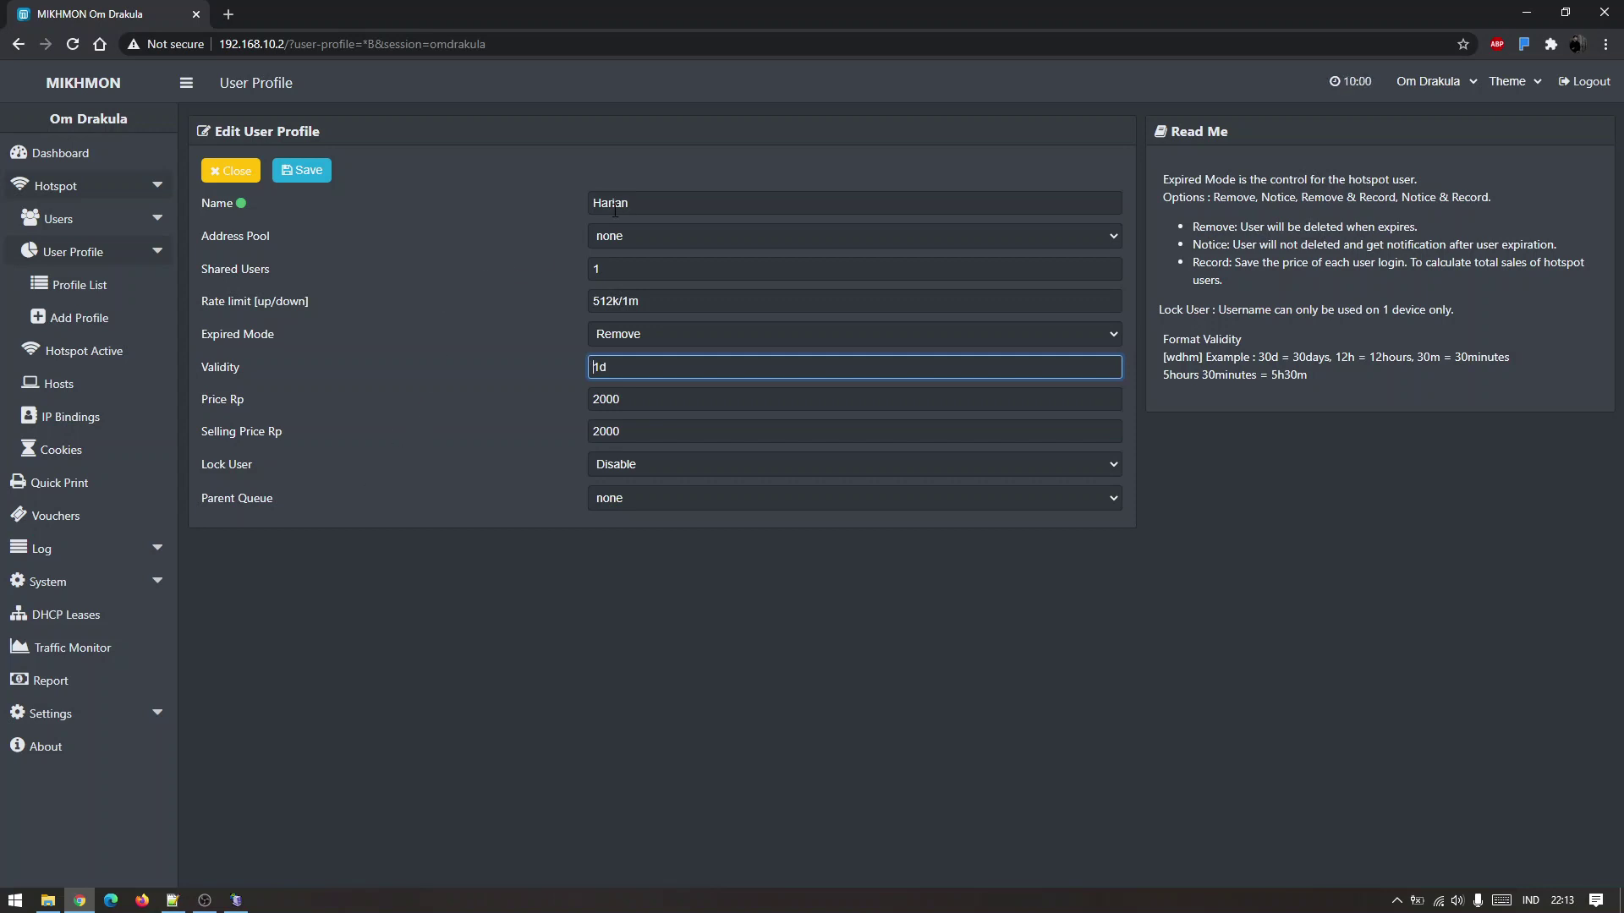
# Check the saved 1d validity and 2000 prices, then close the profile editor.
pyautogui.doubleClick(646, 367)
pyautogui.click(642, 431)
pyautogui.click(647, 400)
pyautogui.click(668, 431)
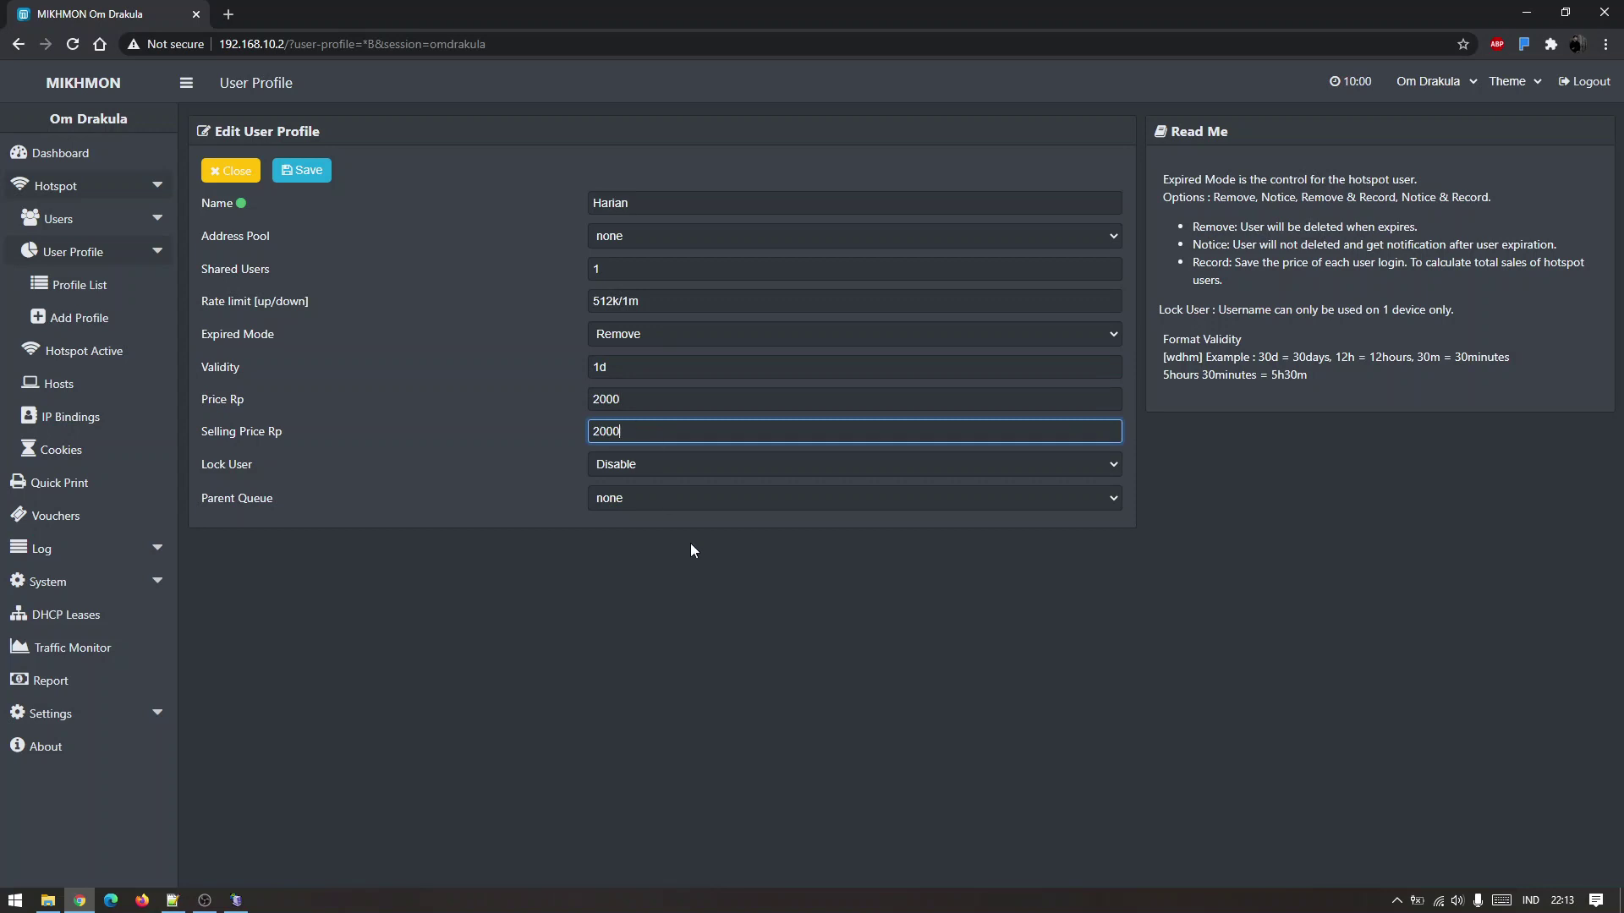
pyautogui.click(690, 543)
pyautogui.click(666, 403)
pyautogui.click(660, 432)
pyautogui.click(245, 172)
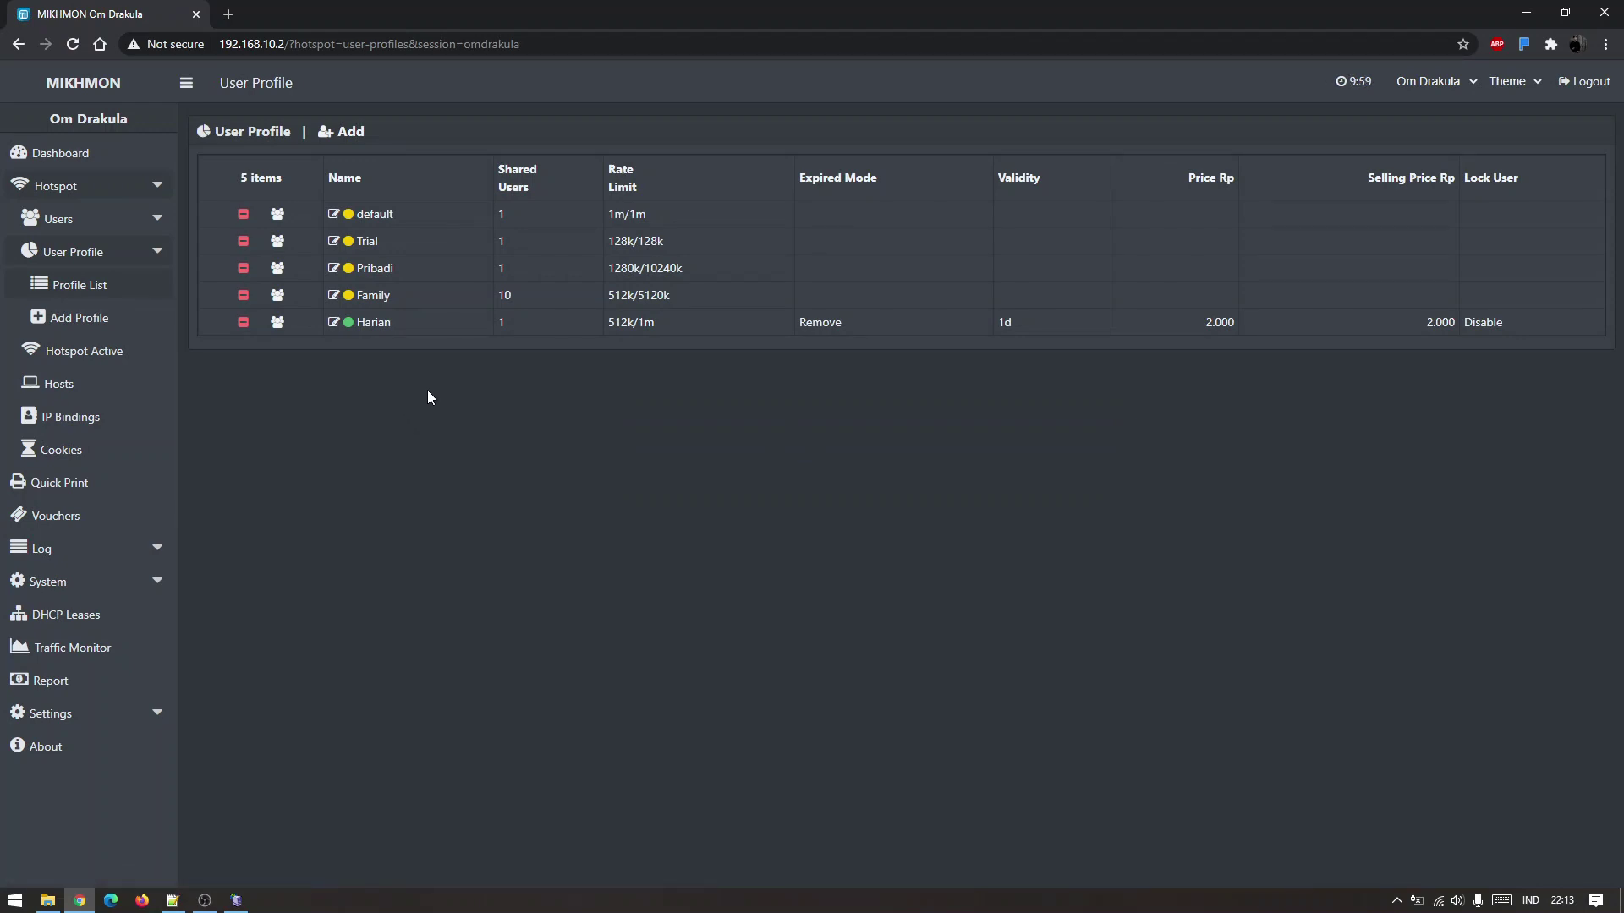
pyautogui.click(1563, 903)
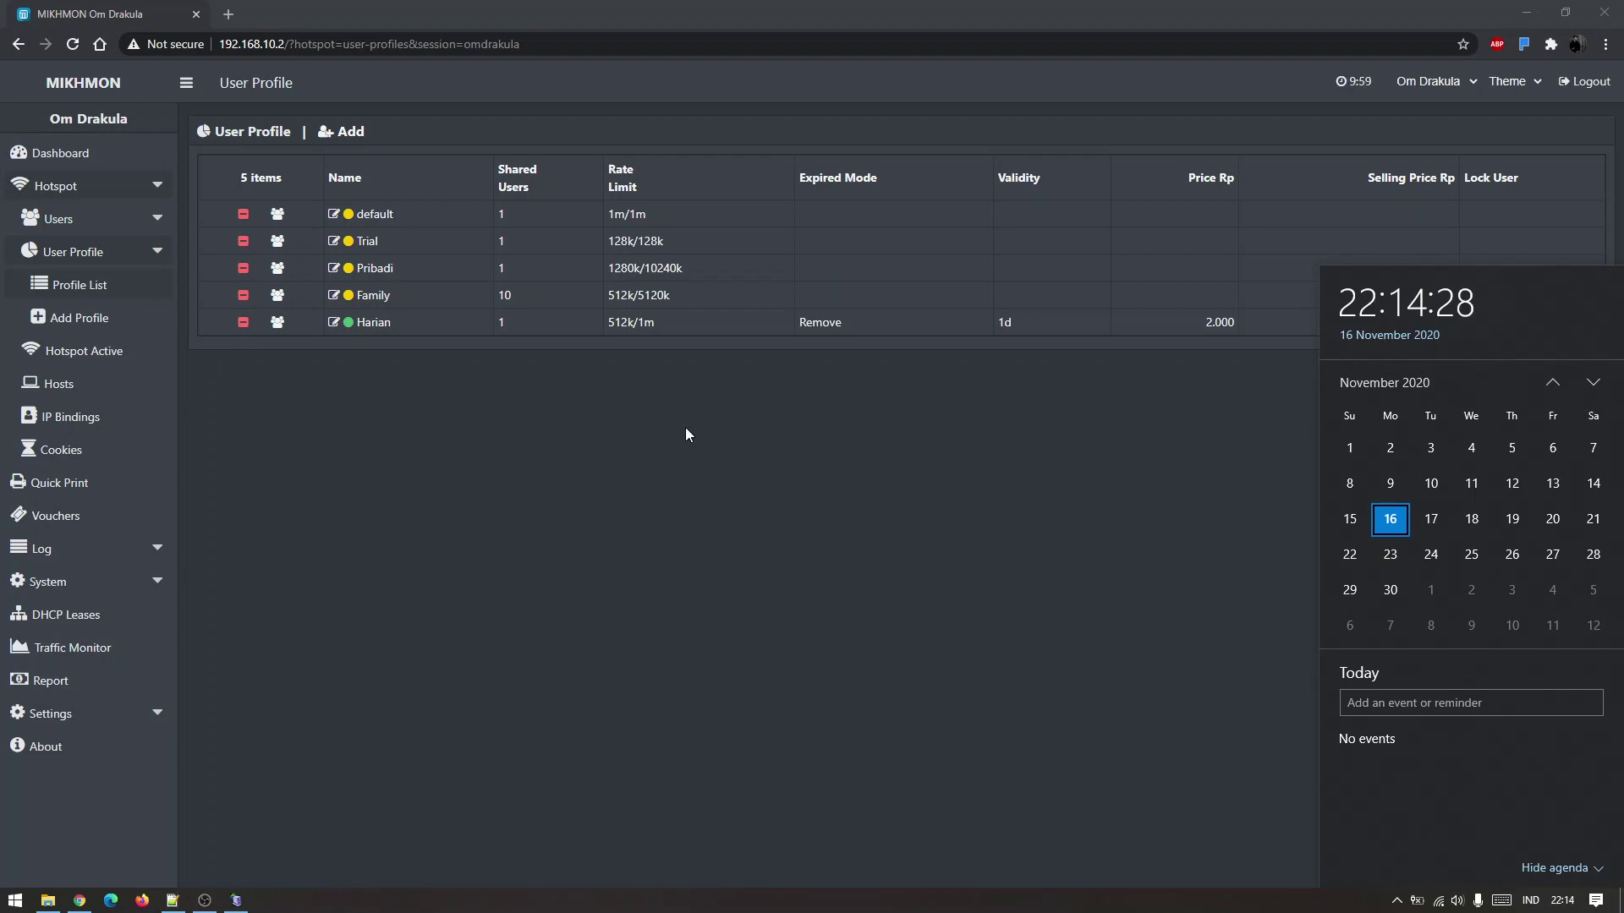
pyautogui.click(622, 358)
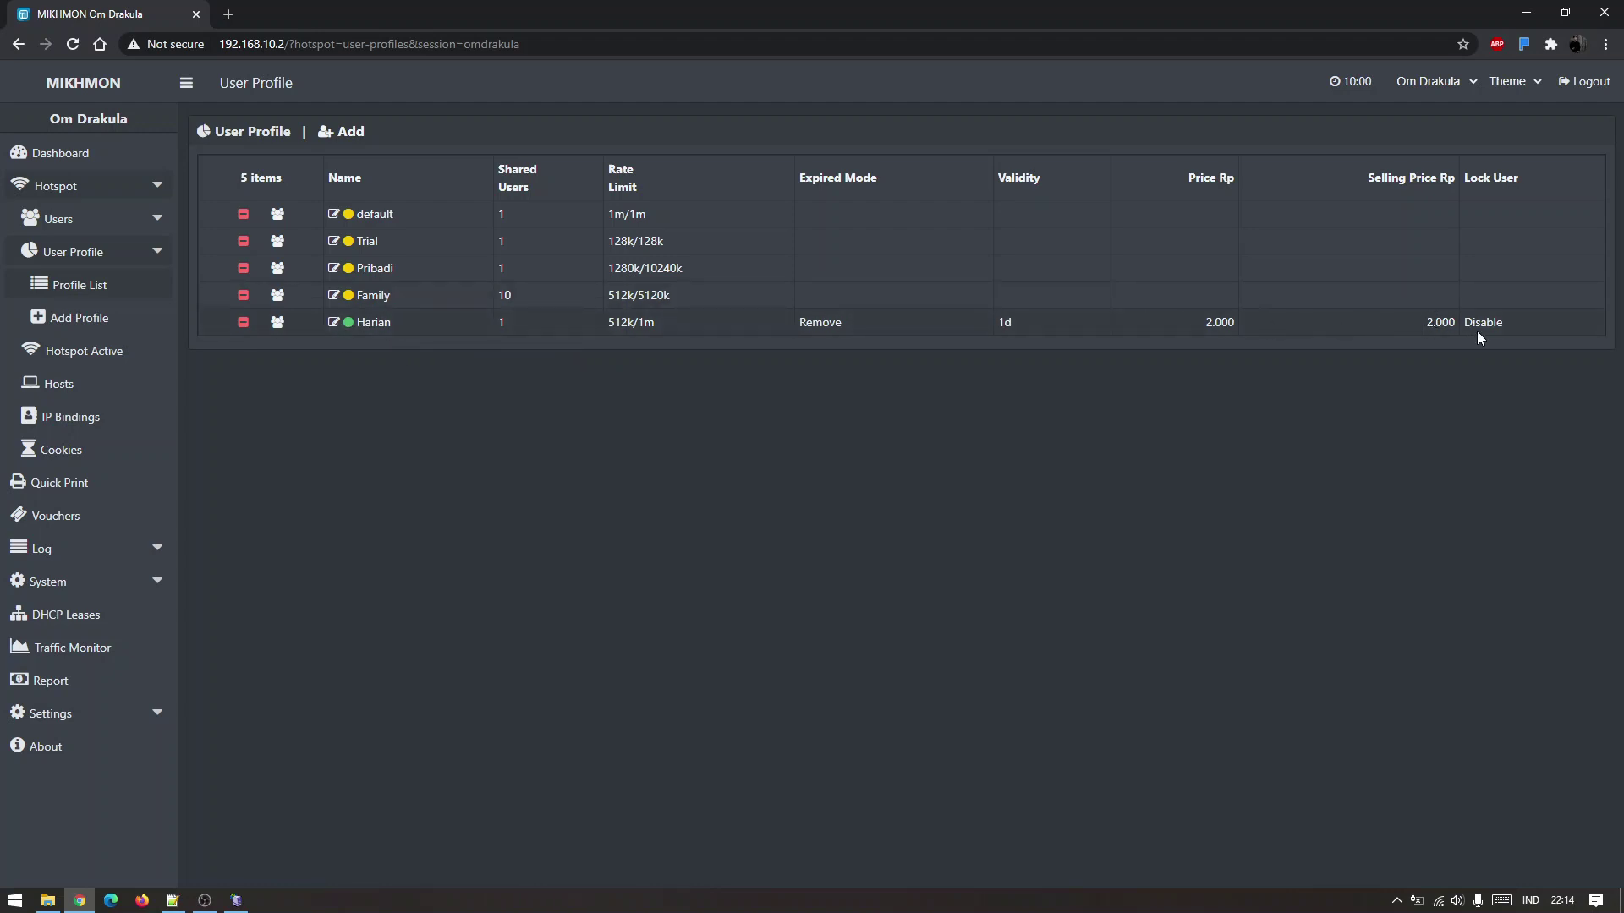
# Launch WinBox from the Start menu and connect to the router at 192.168.10.1.
pyautogui.click(15, 900)
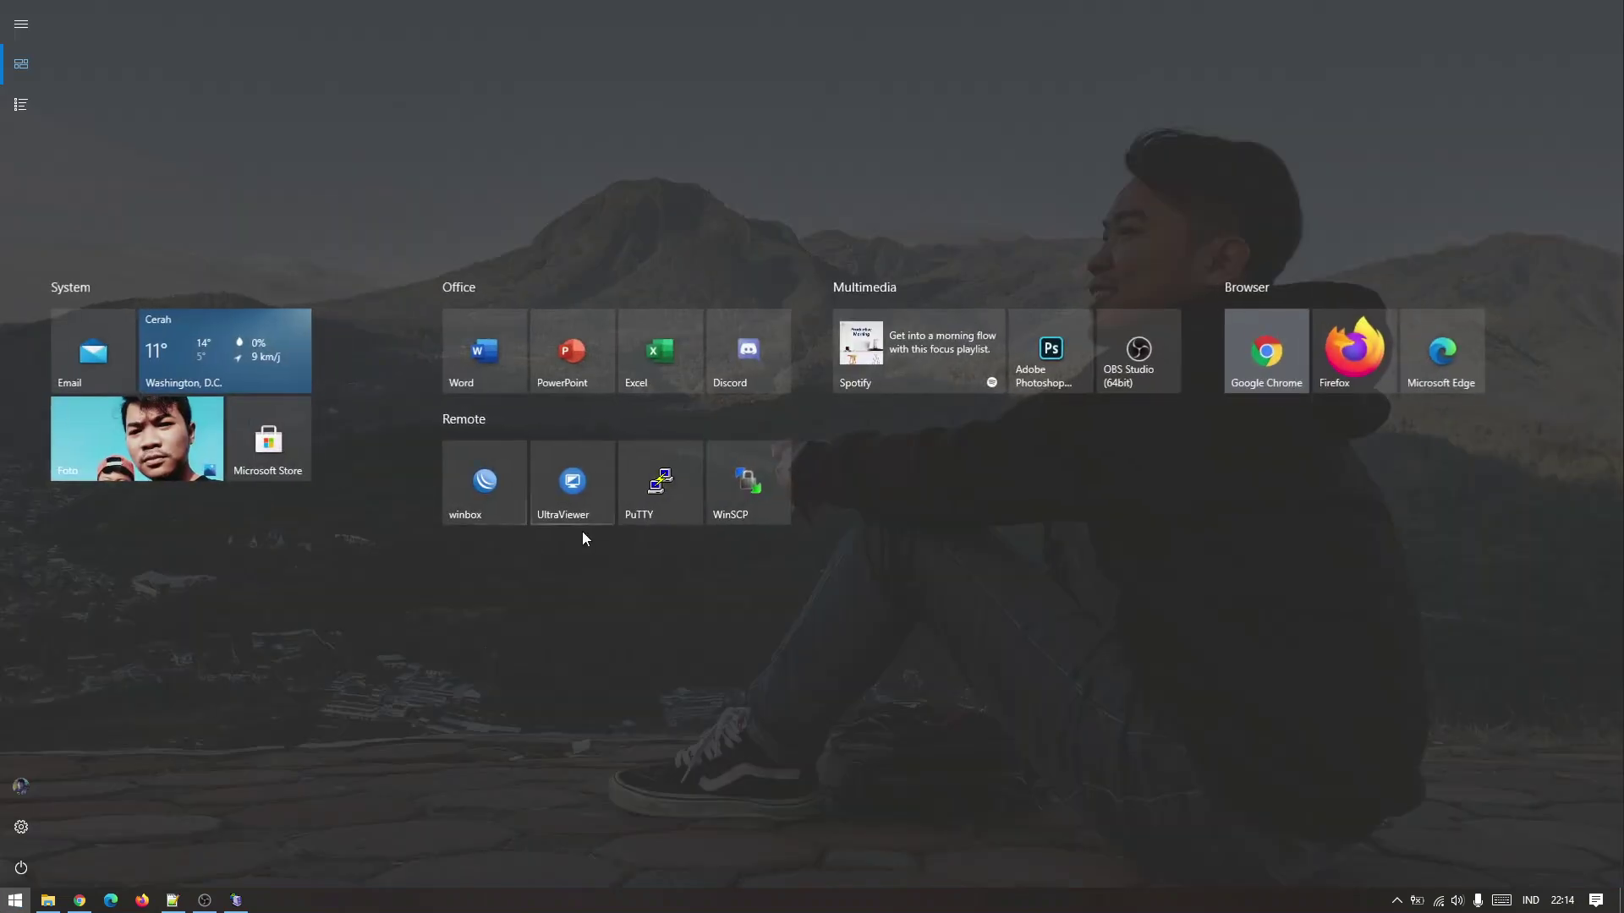
pyautogui.click(505, 508)
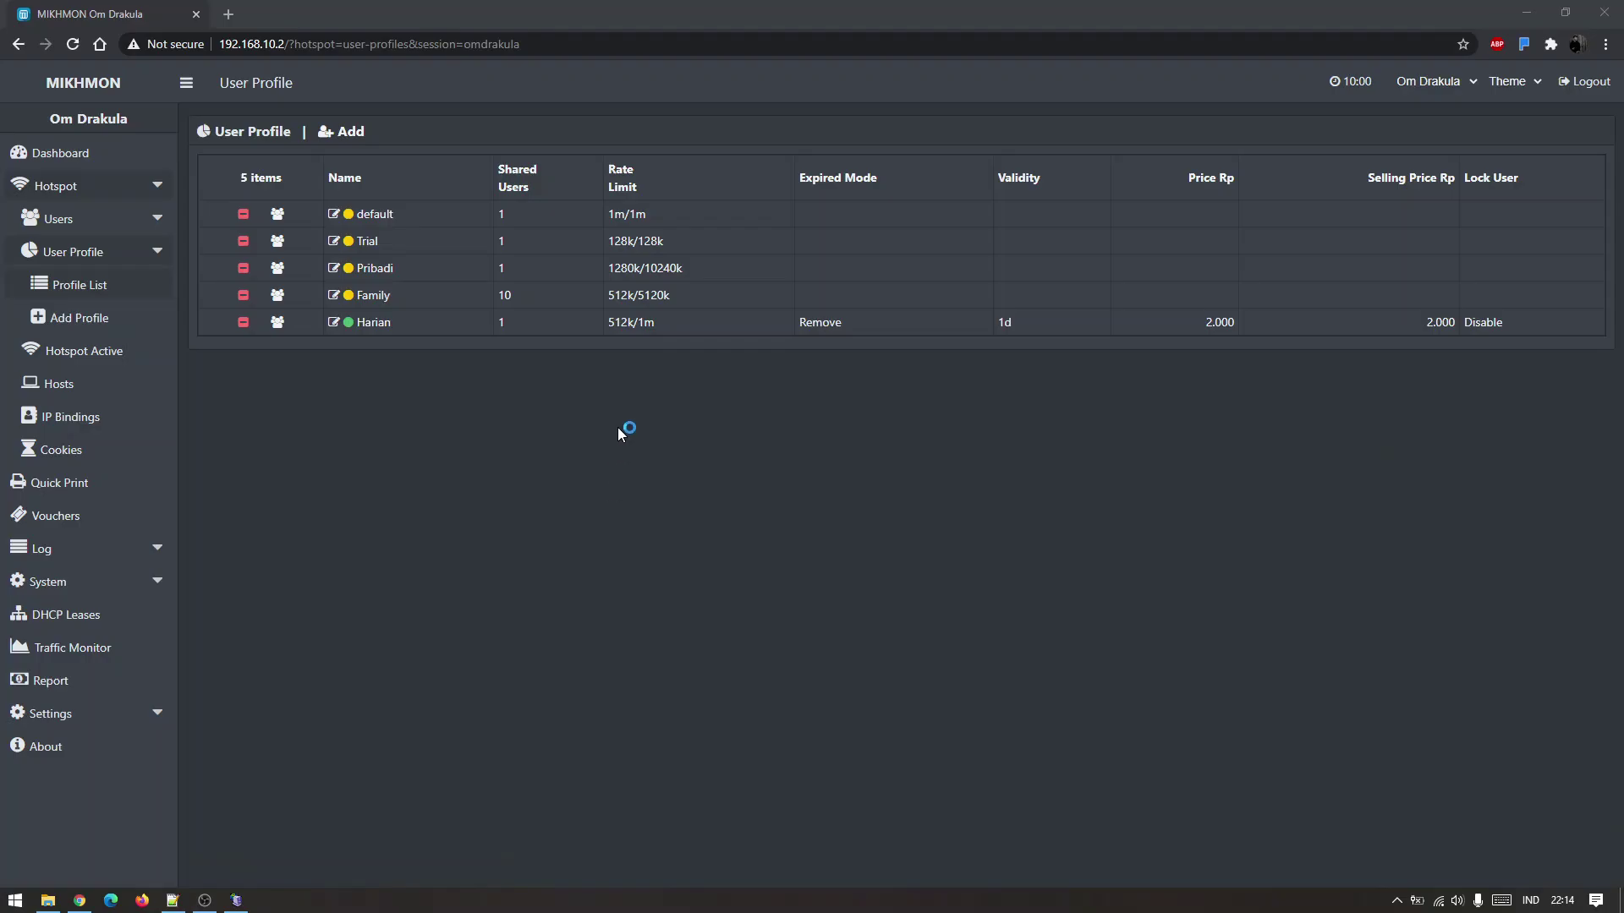
pyautogui.click(506, 275)
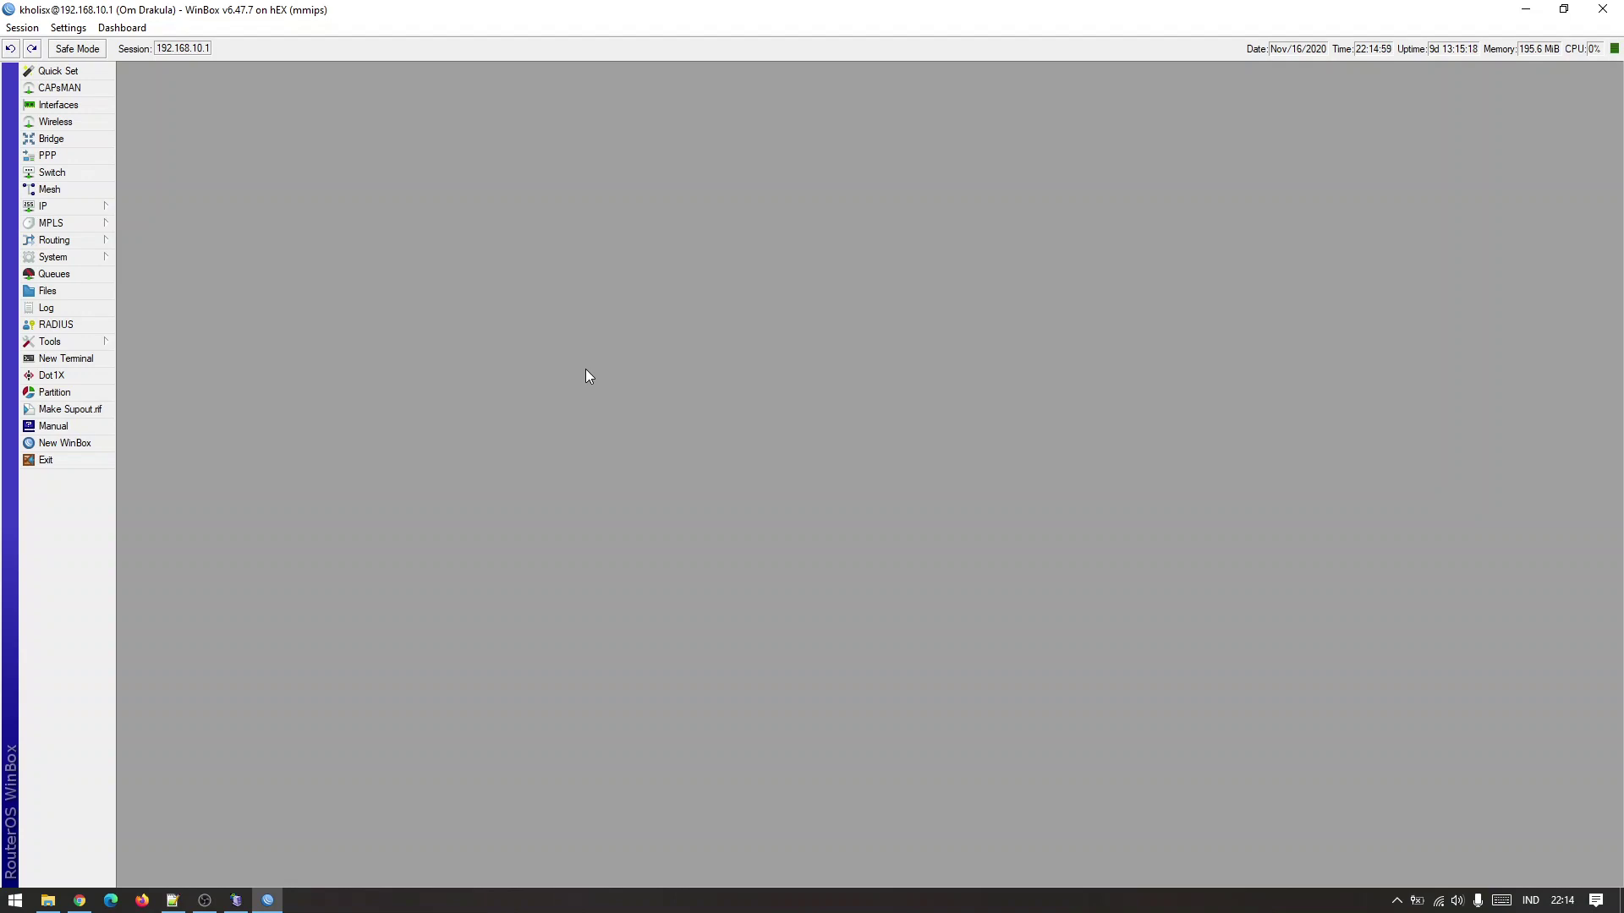
# Under IP > Hotspot User Profiles, open the Harian profile's settings to its scripts.
pyautogui.click(93, 208)
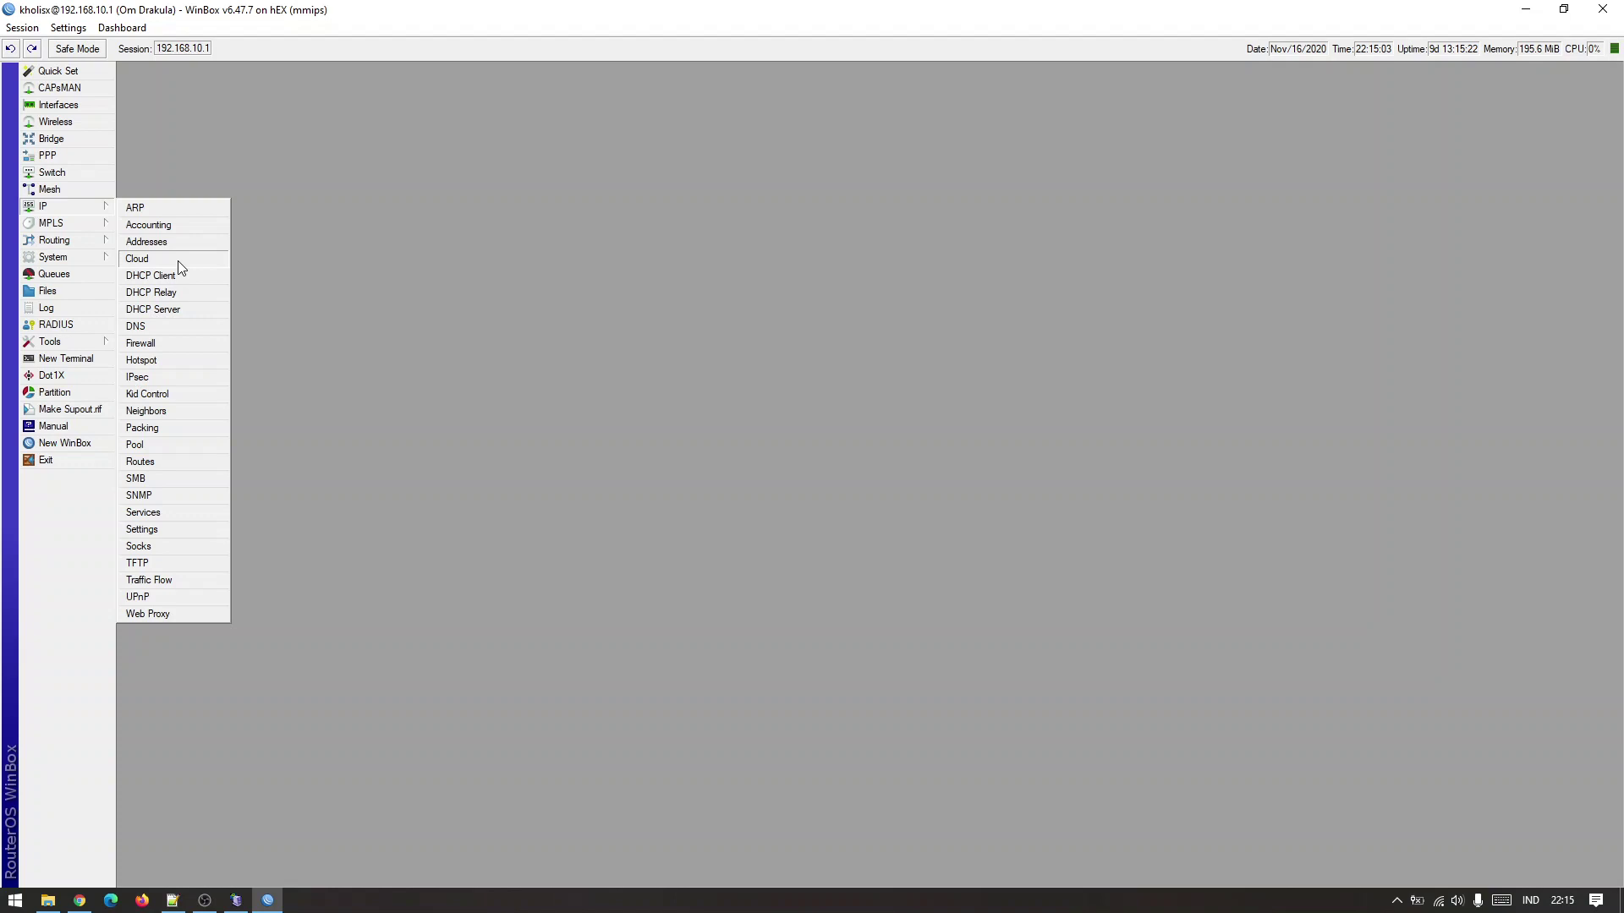
pyautogui.click(169, 361)
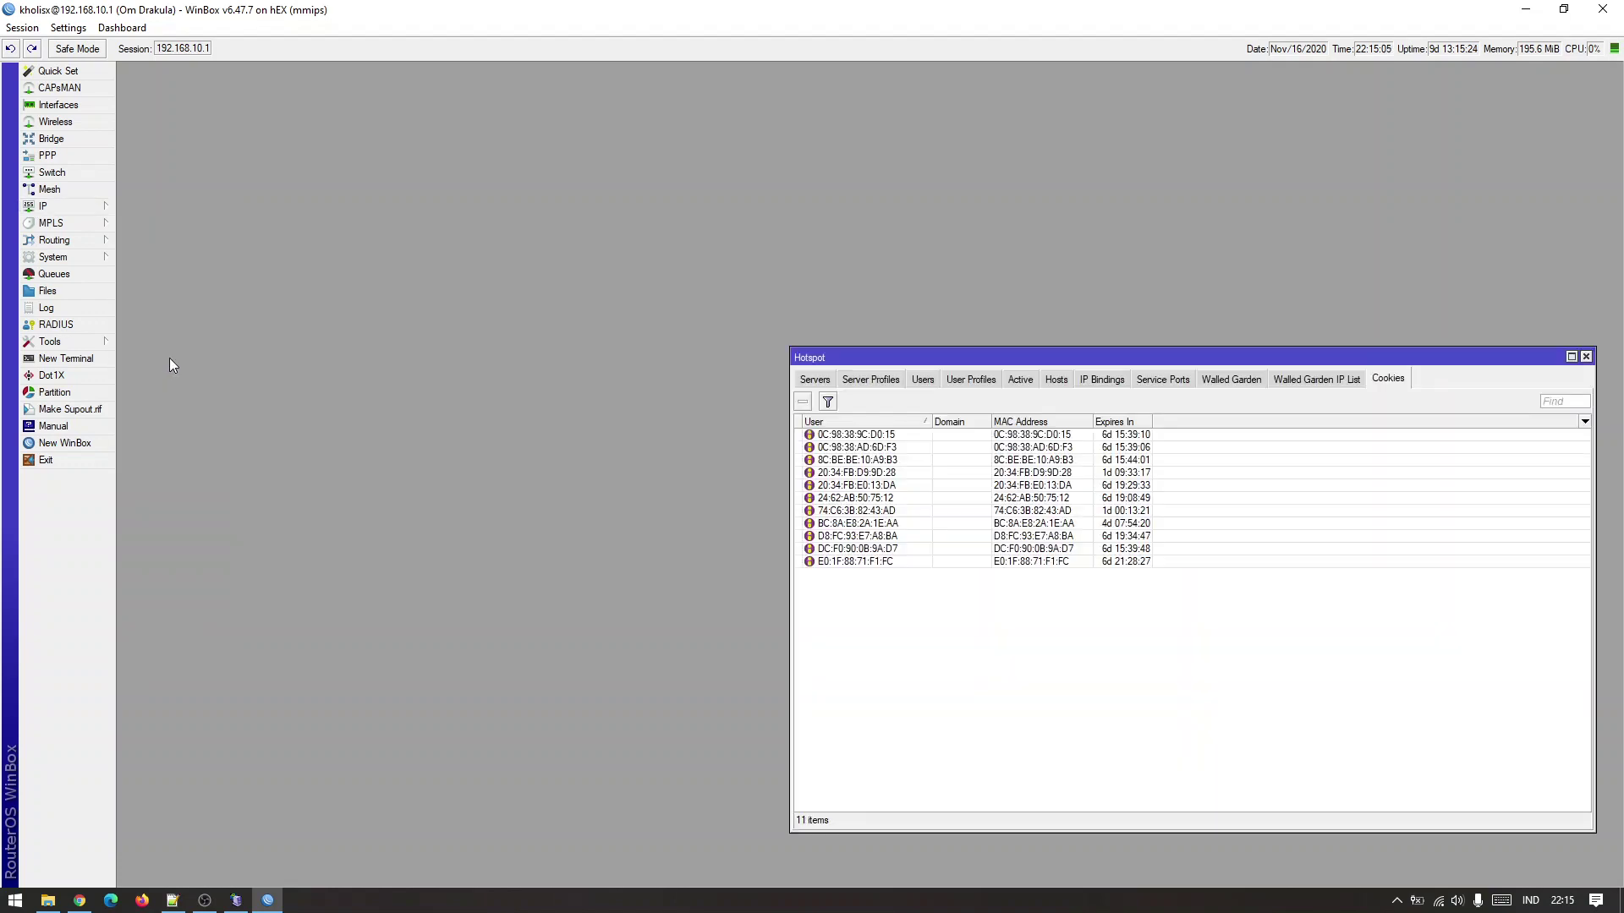
pyautogui.moveTo(978, 356); pyautogui.dragTo(502, 221)
pyautogui.click(505, 247)
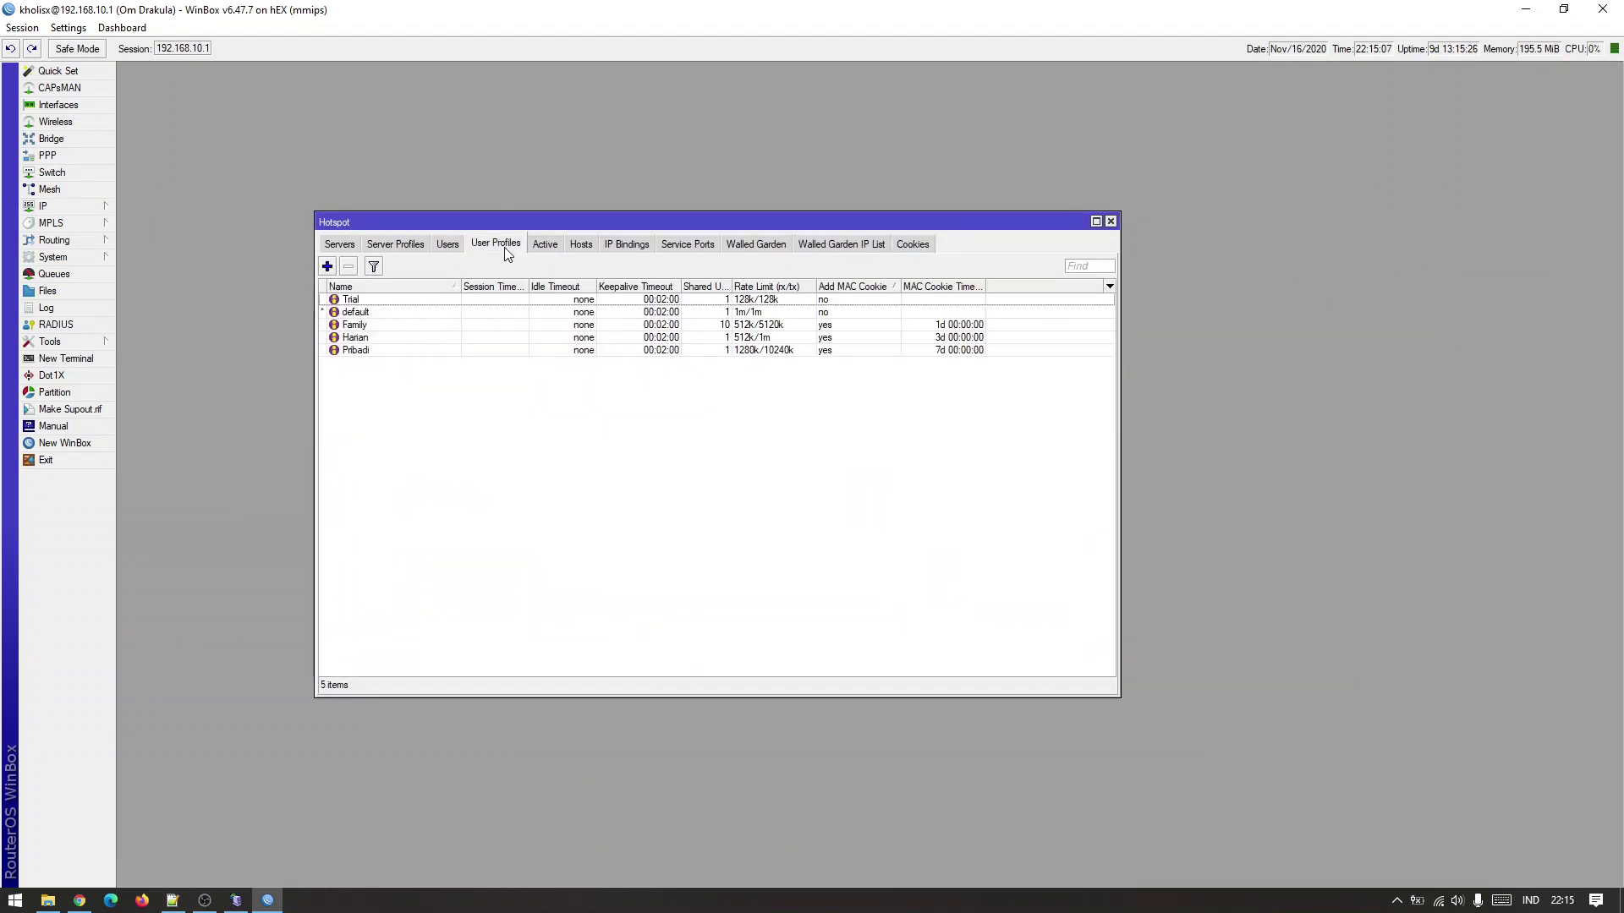
pyautogui.click(448, 246)
pyautogui.click(489, 246)
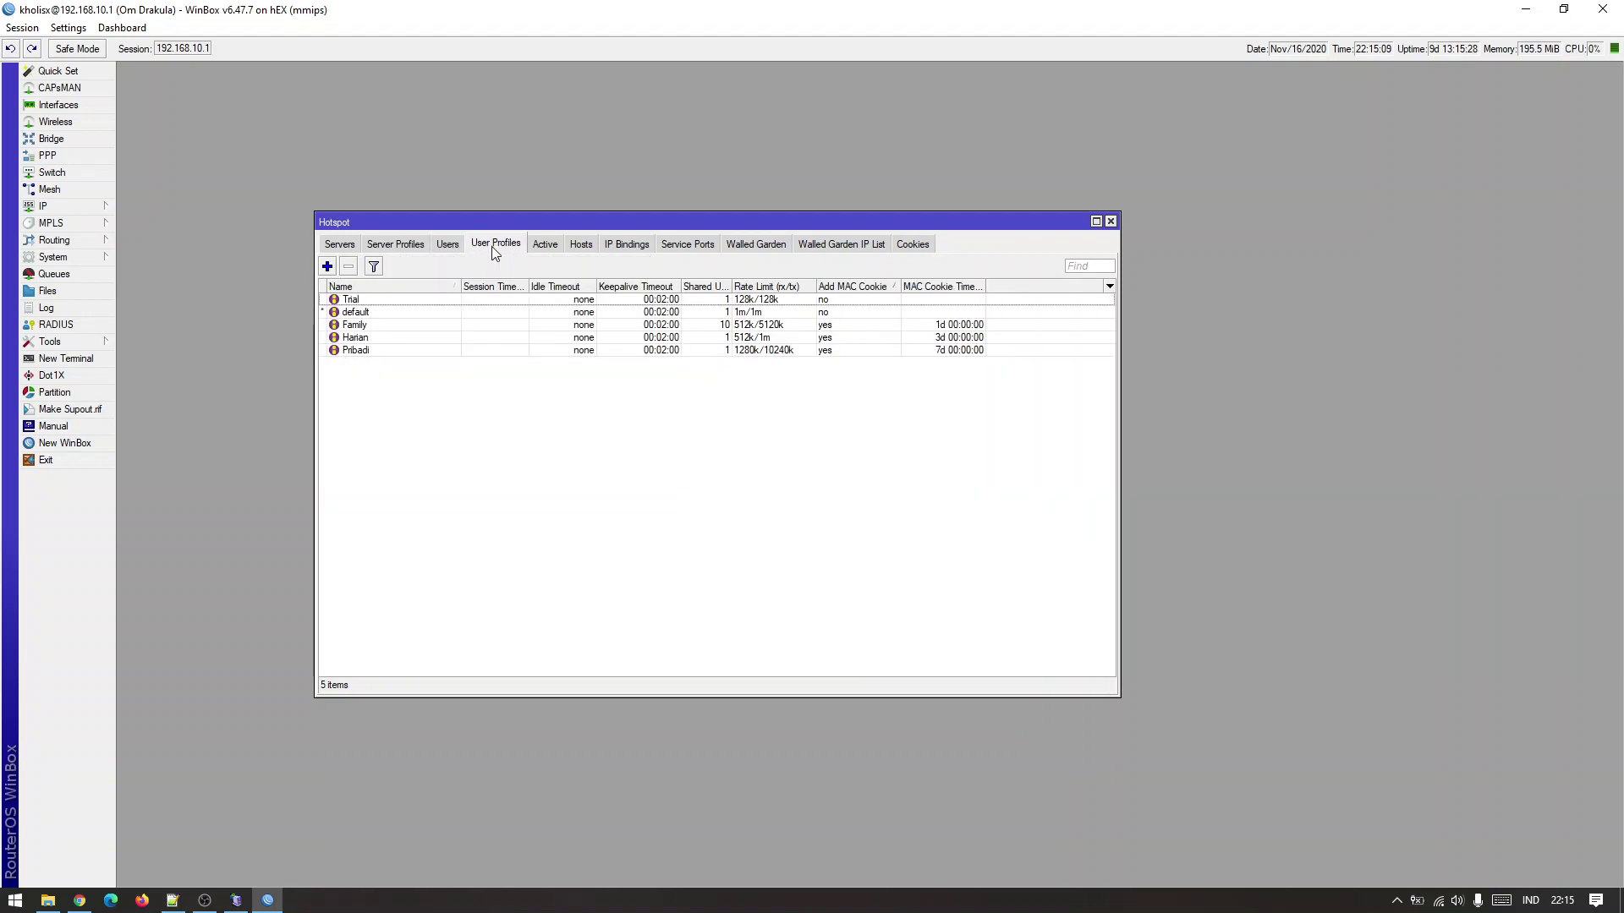
pyautogui.click(448, 246)
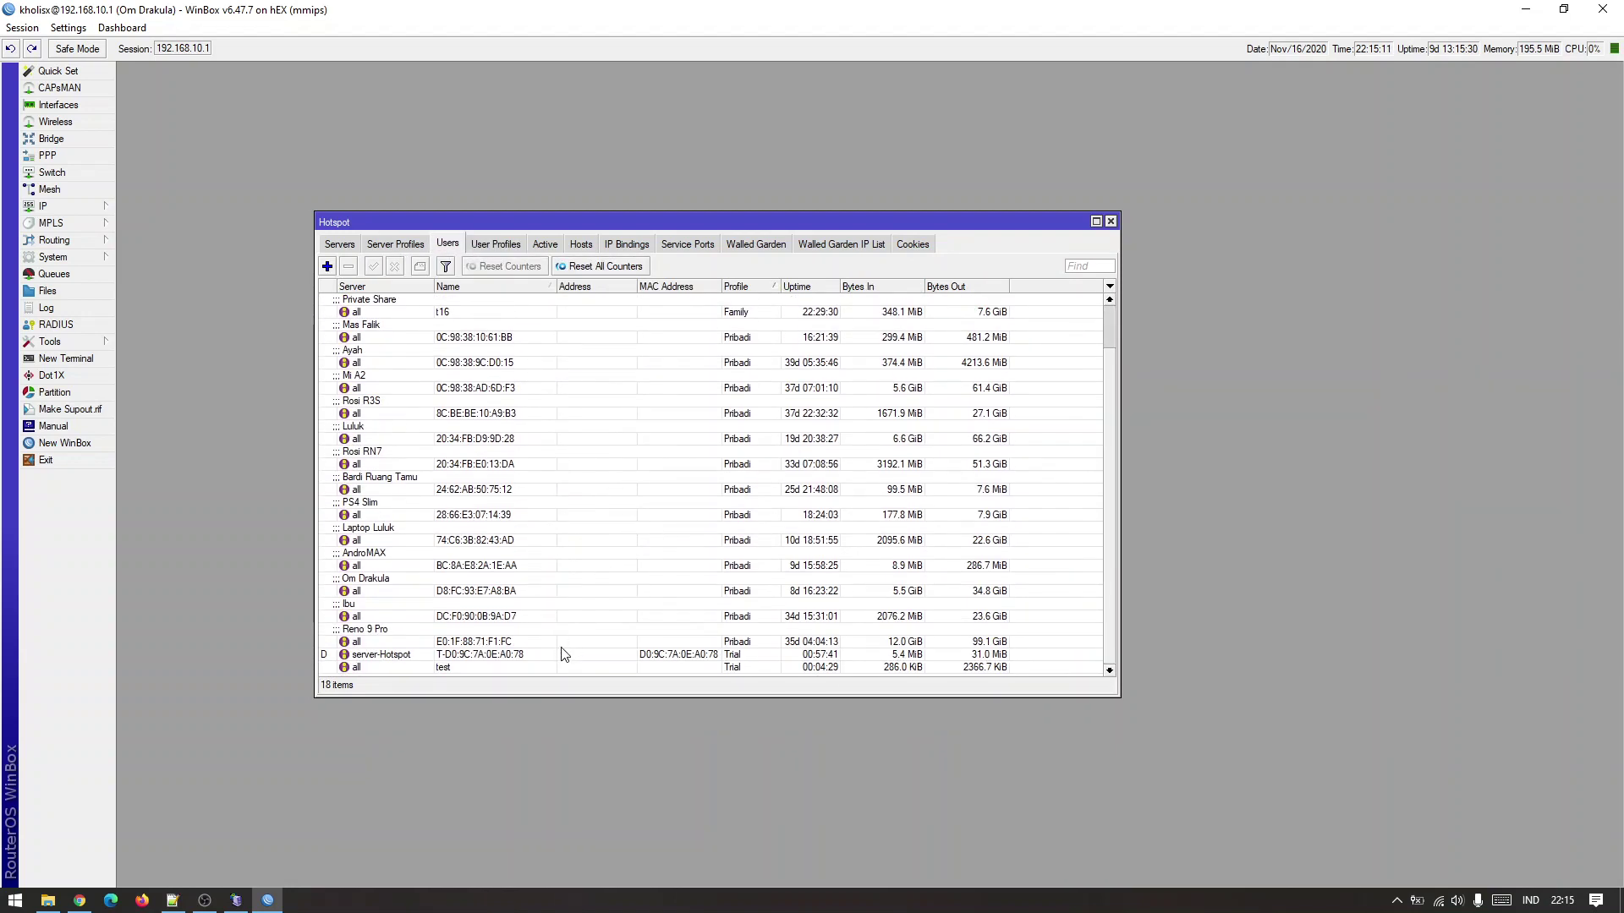
pyautogui.click(482, 246)
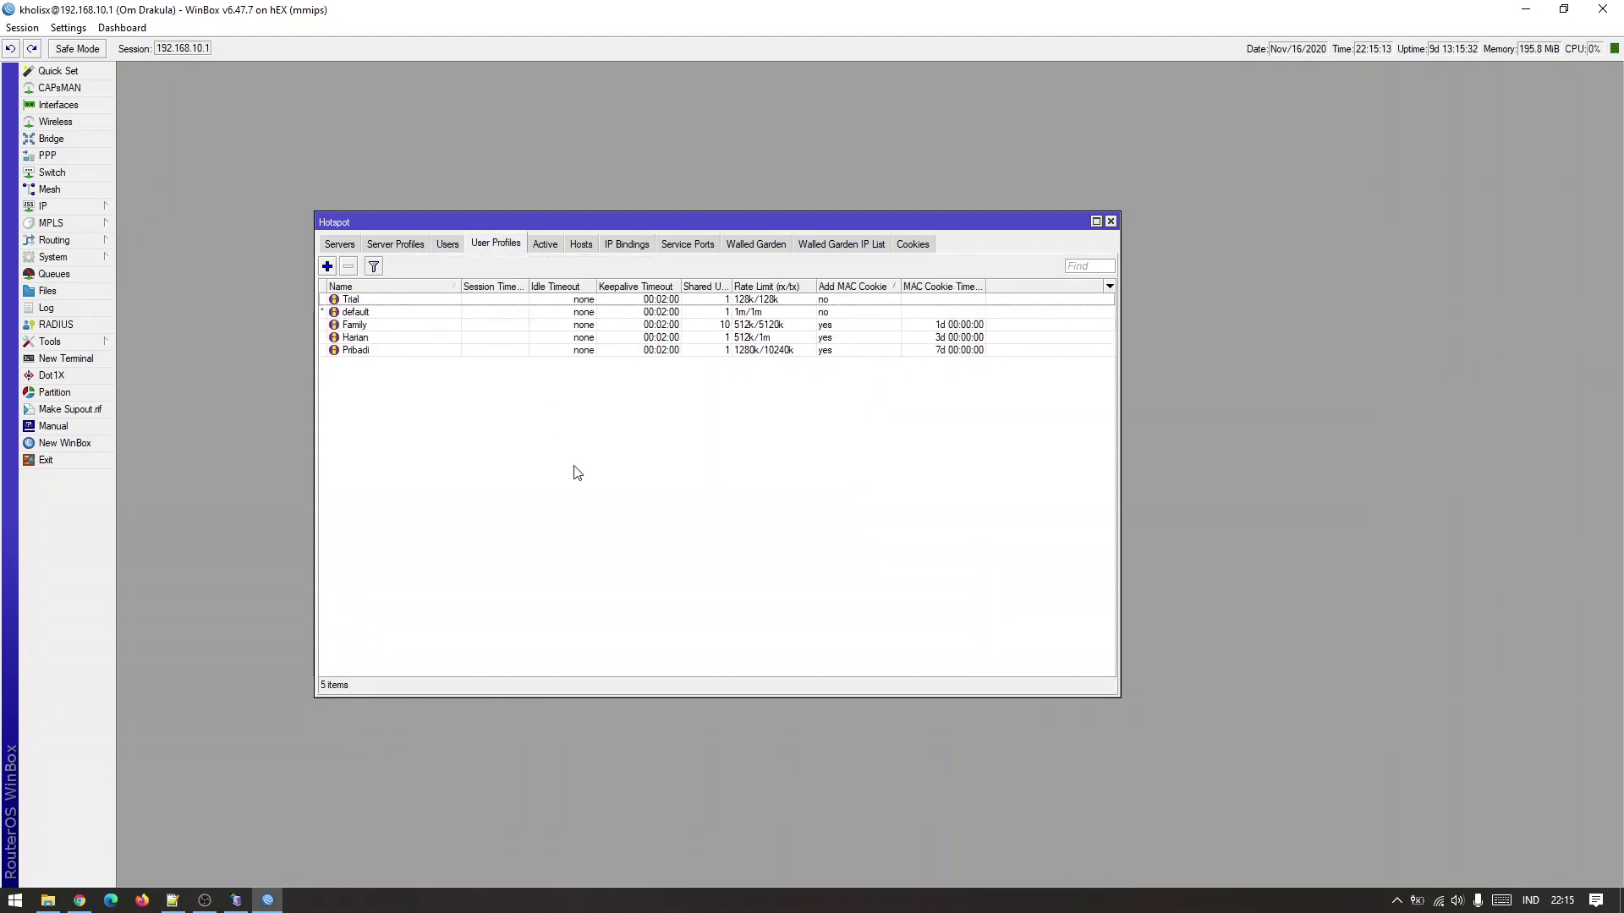
pyautogui.click(405, 340)
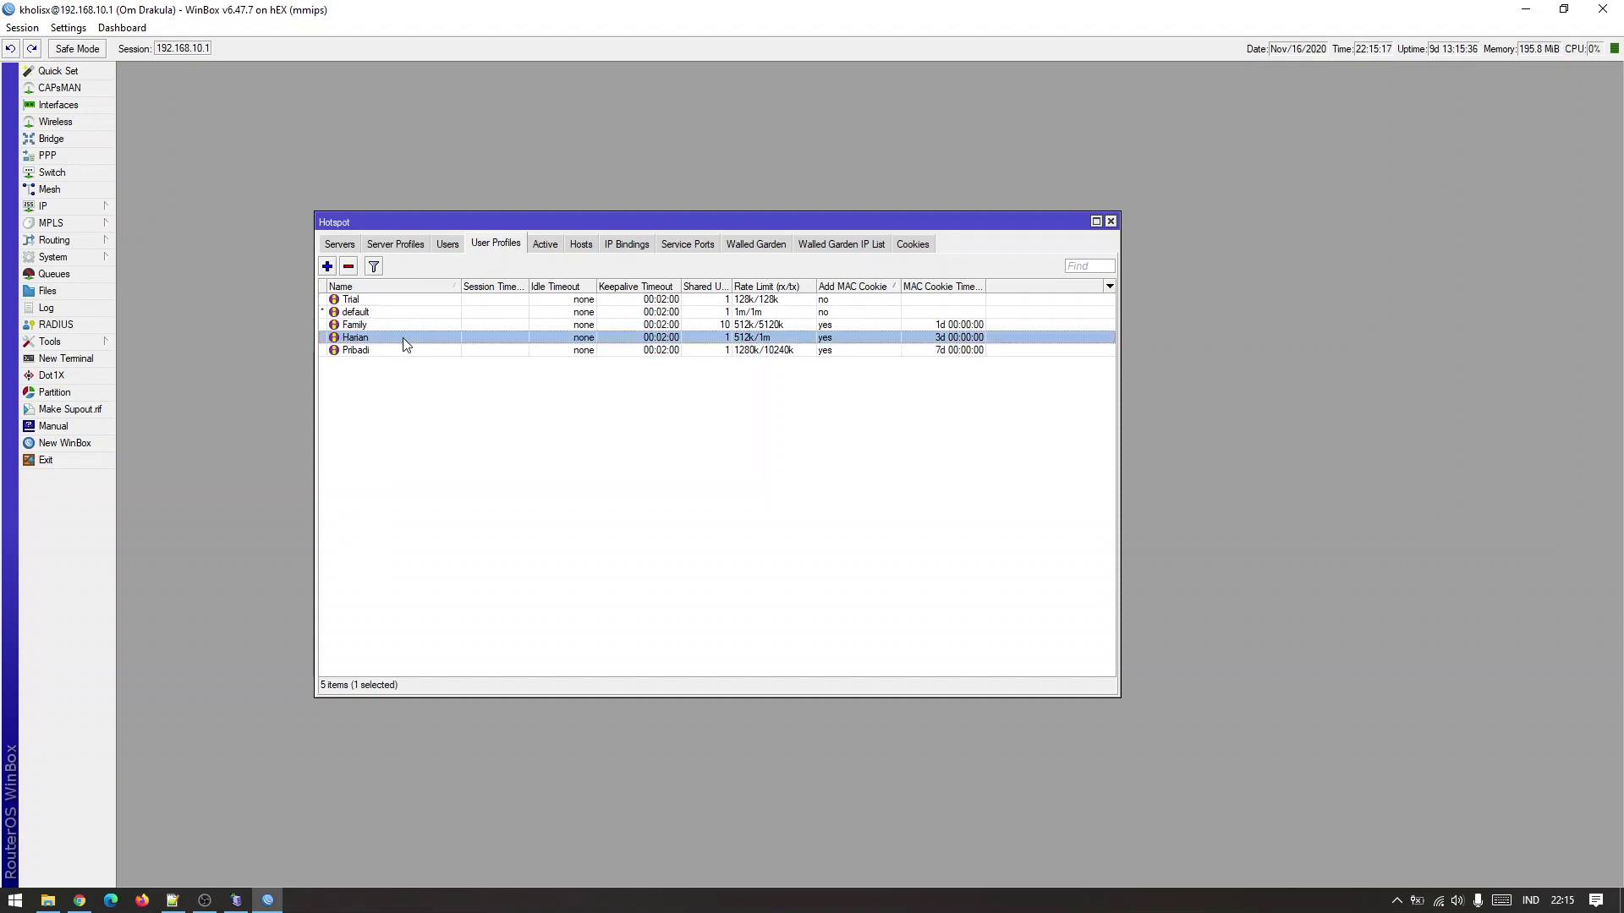
pyautogui.doubleClick(404, 340)
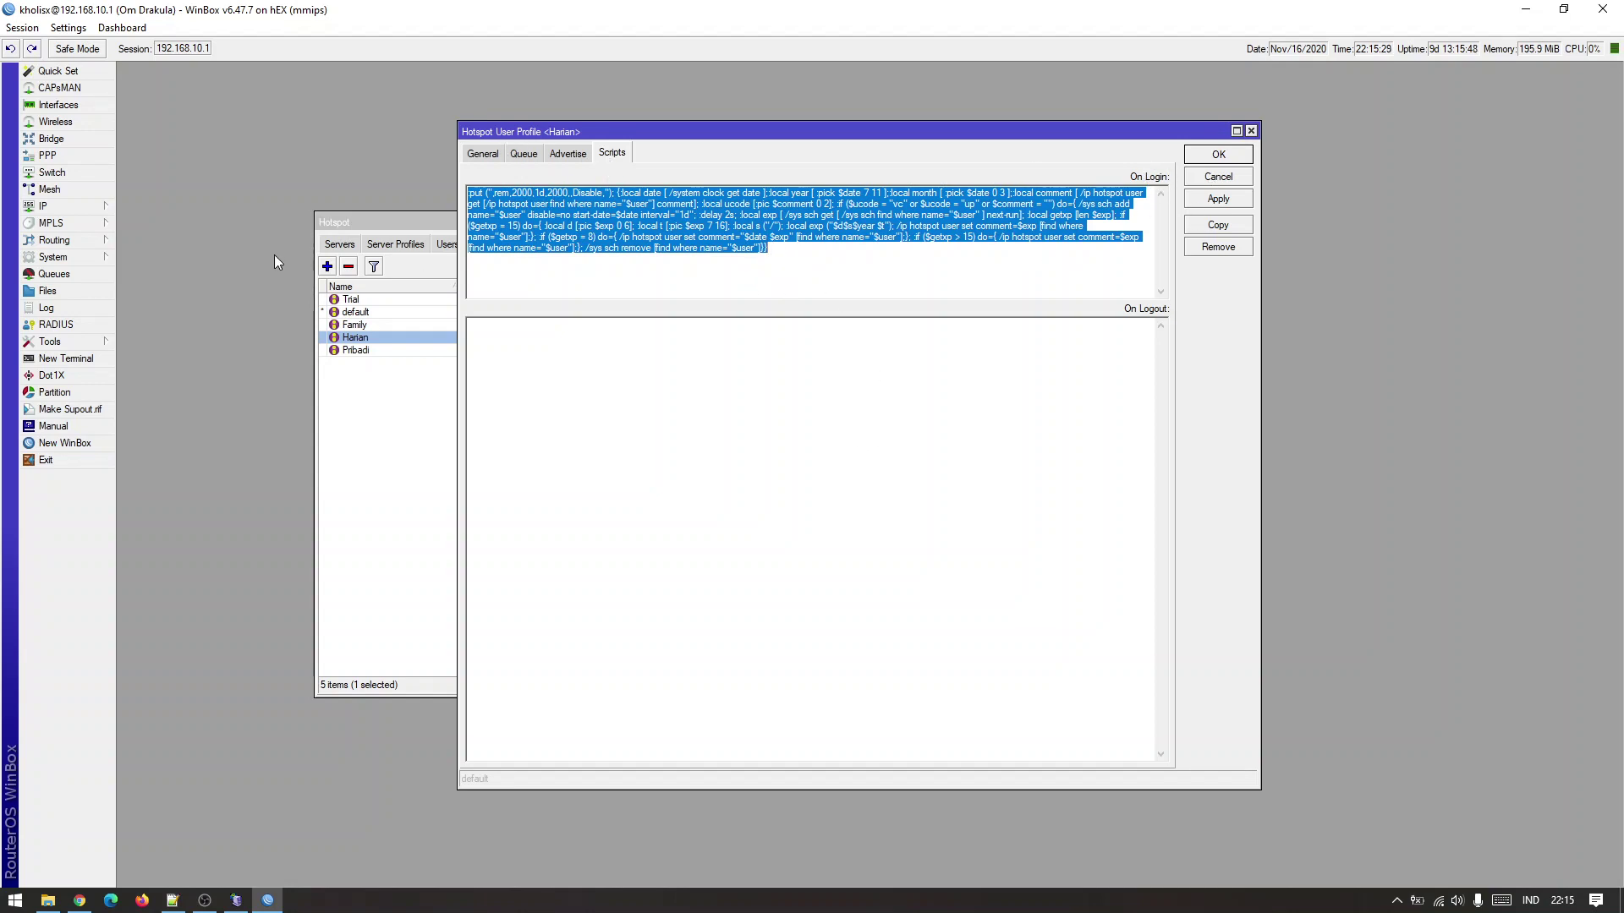
# Open the Harian entry from System > Scheduler and place it beside the Harian profile window.
pyautogui.click(76, 257)
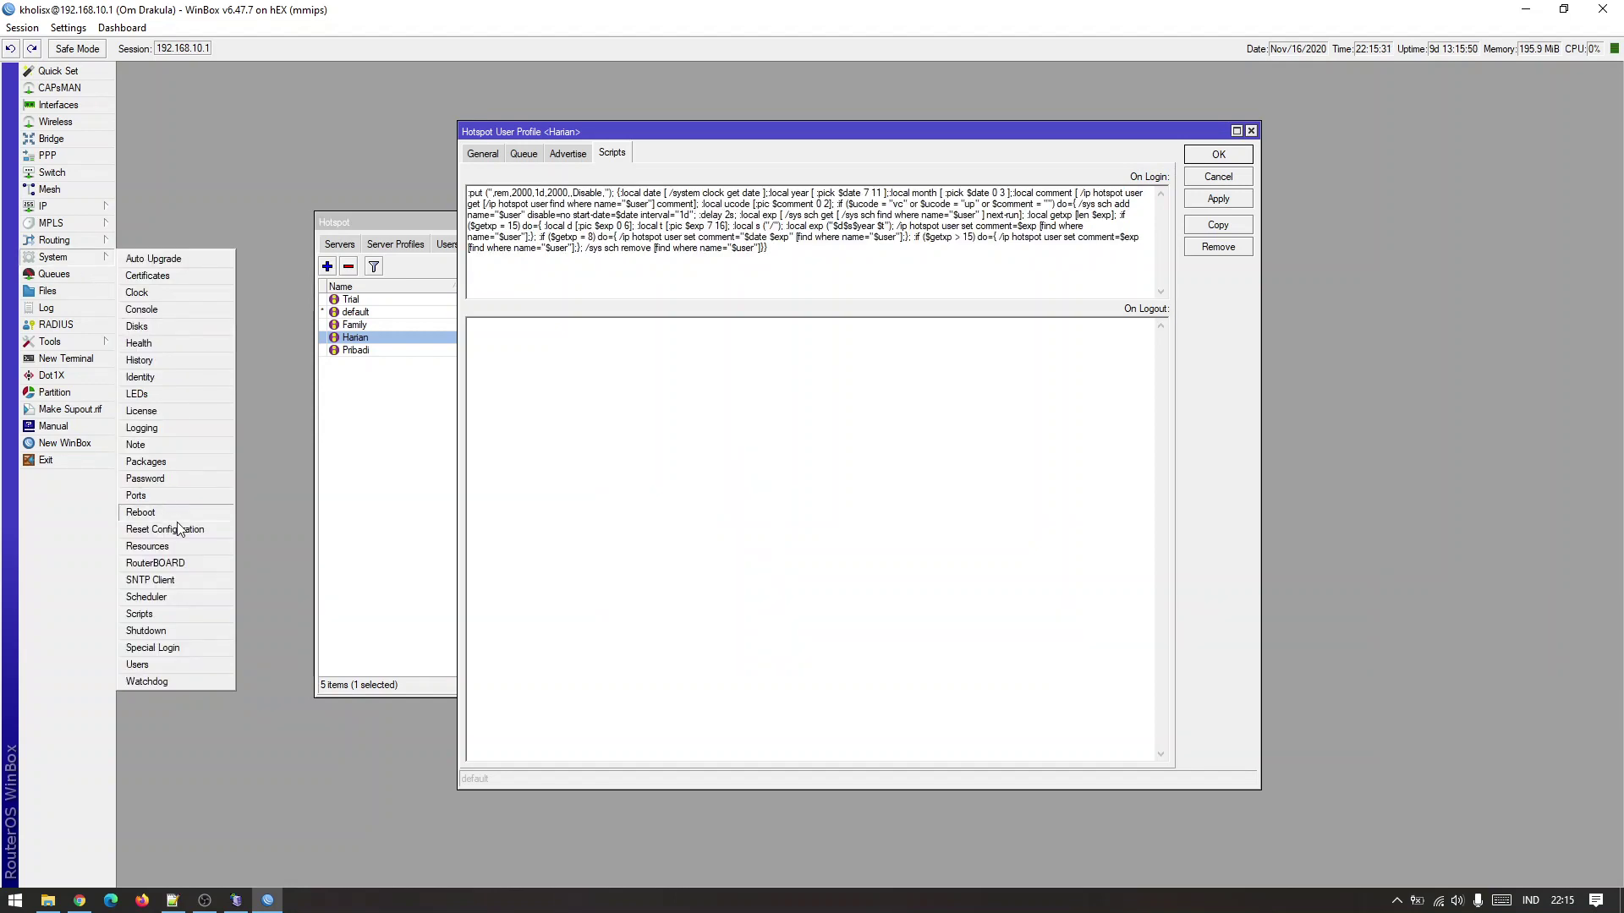
pyautogui.click(148, 597)
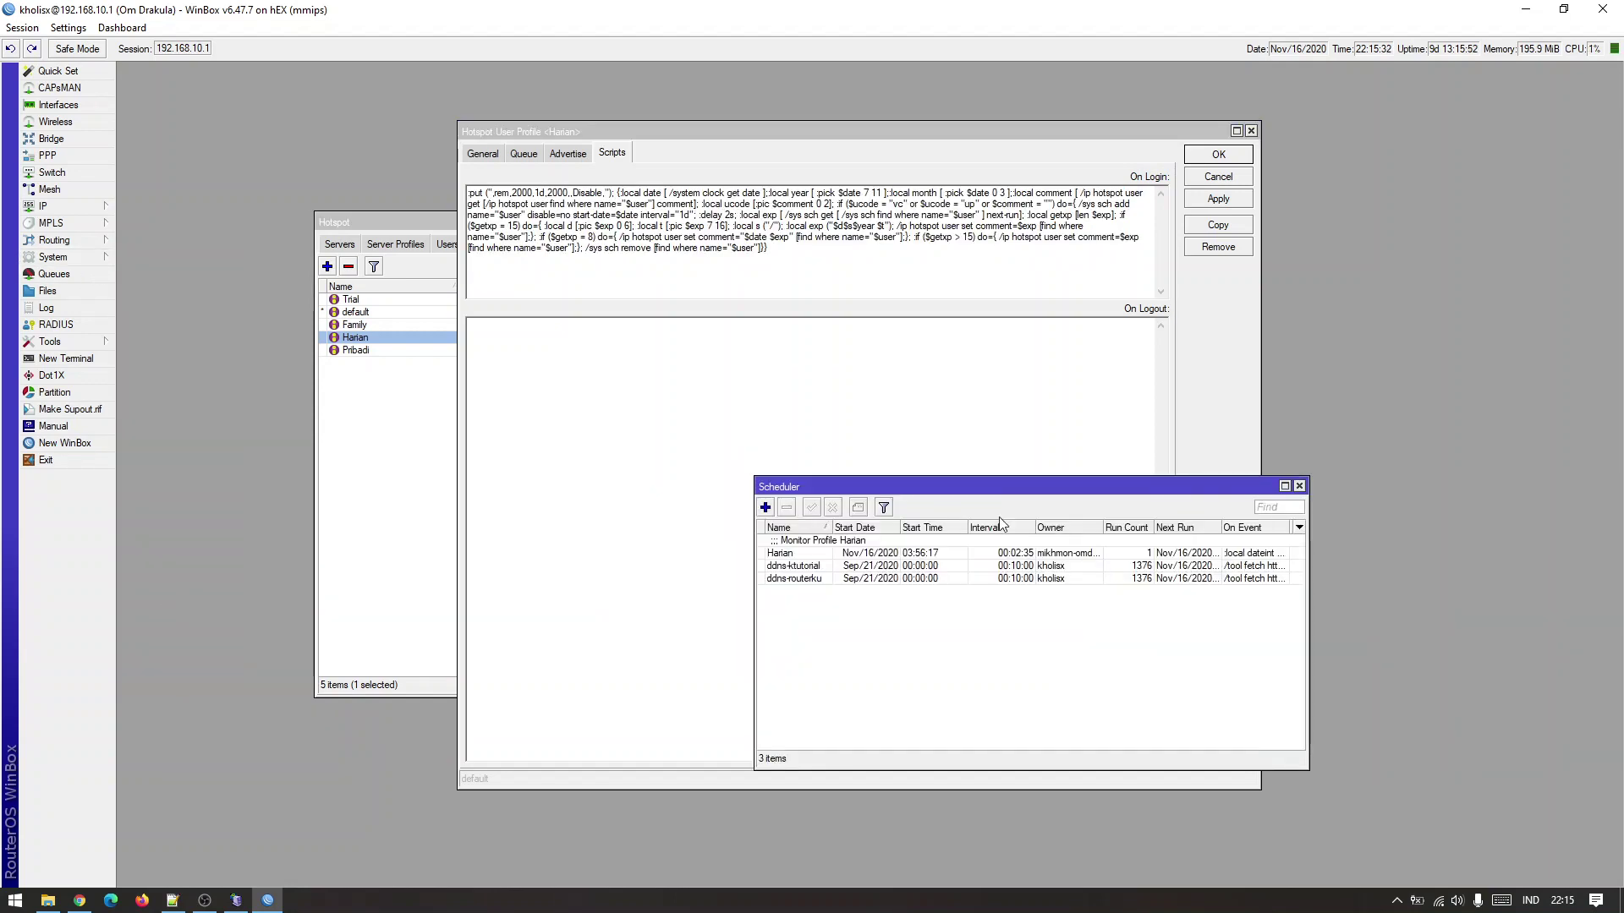
pyautogui.click(891, 553)
pyautogui.doubleClick(889, 554)
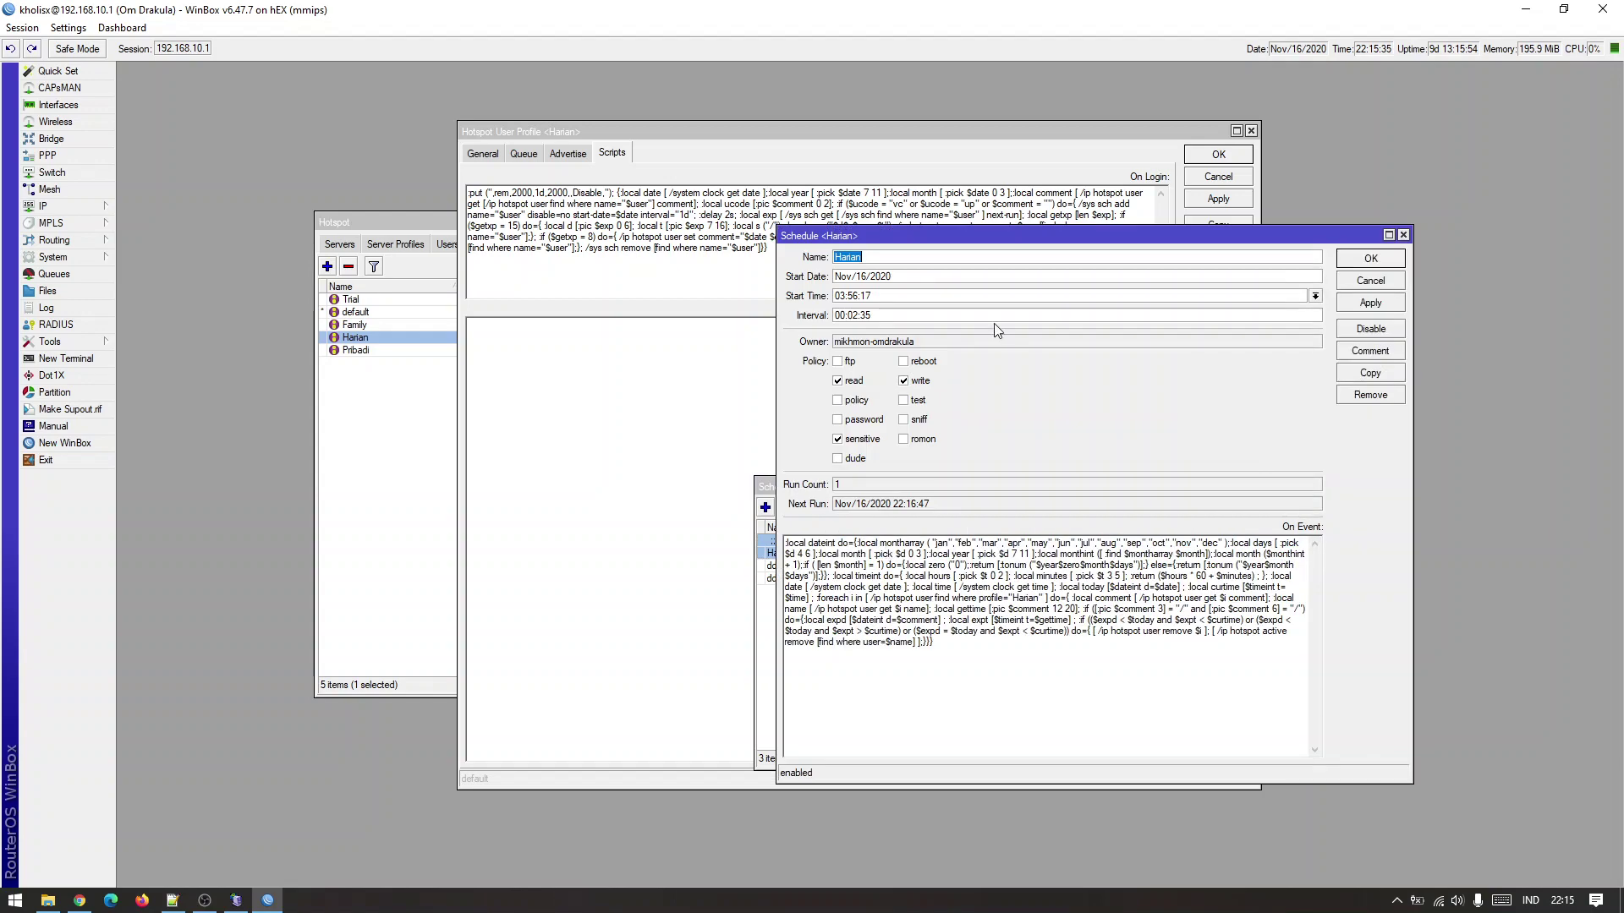
pyautogui.moveTo(929, 238); pyautogui.dragTo(395, 312)
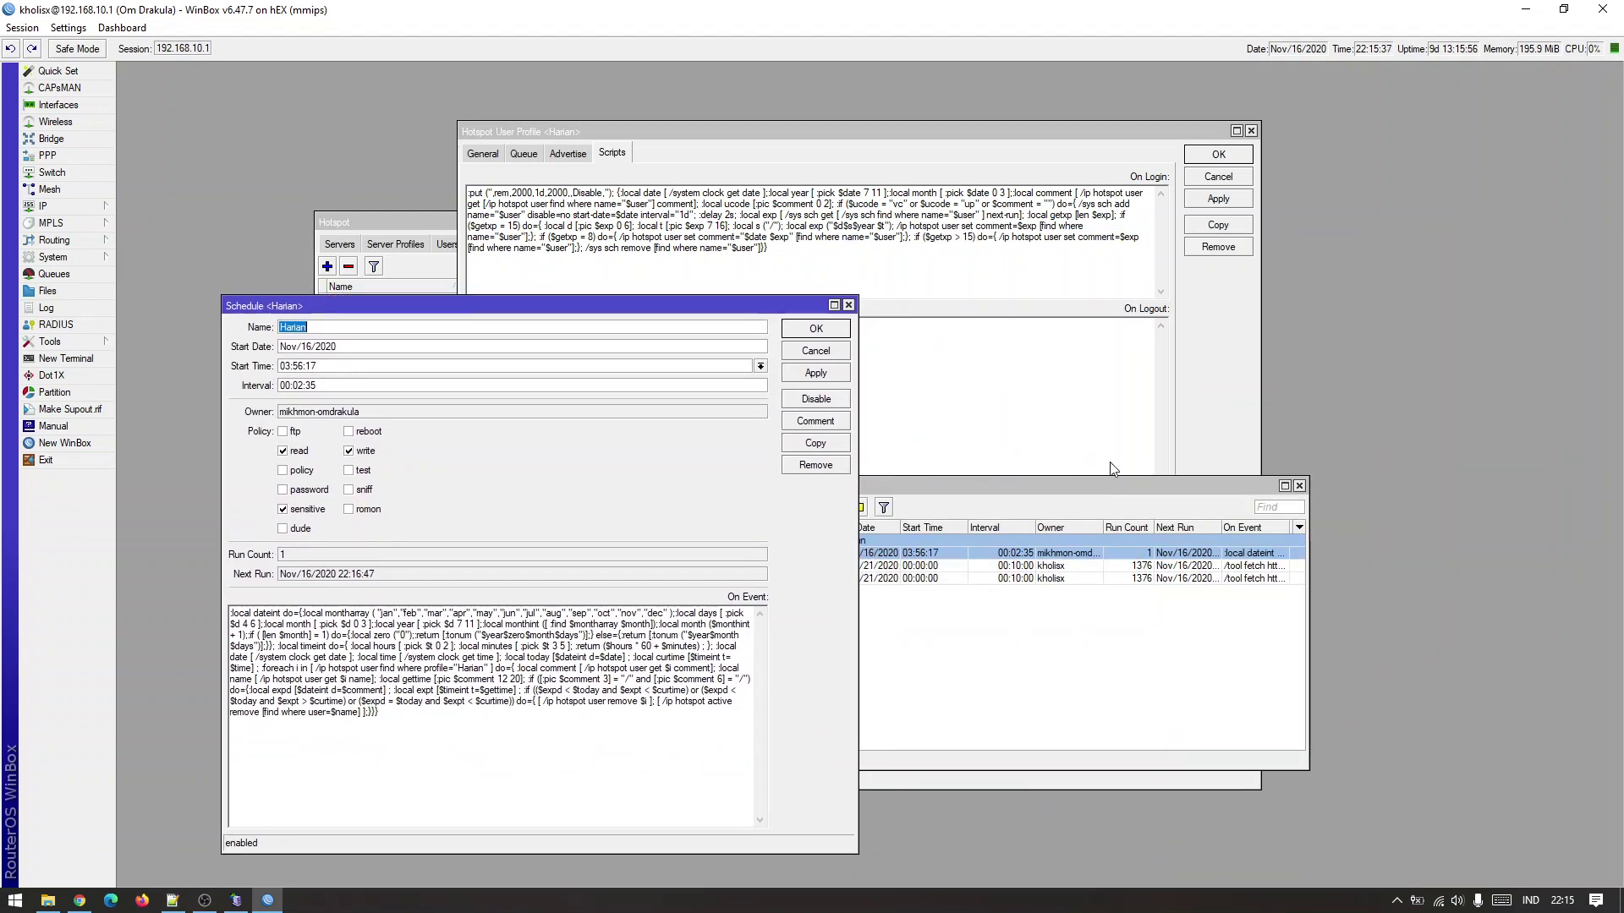
pyautogui.click(1299, 486)
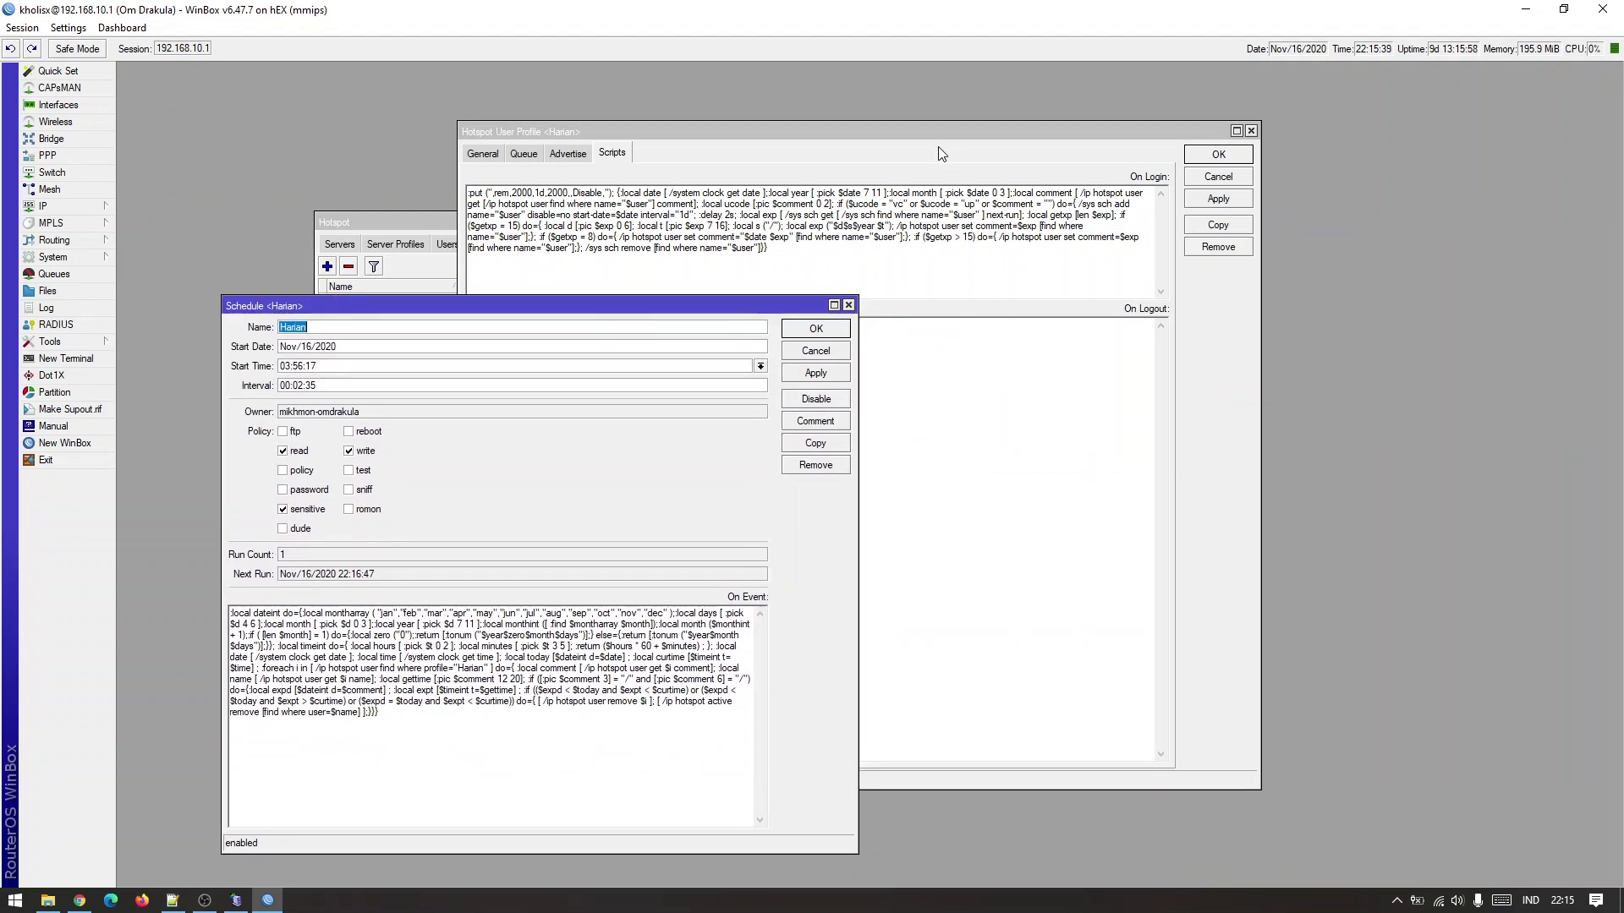
pyautogui.moveTo(962, 144); pyautogui.dragTo(1279, 164)
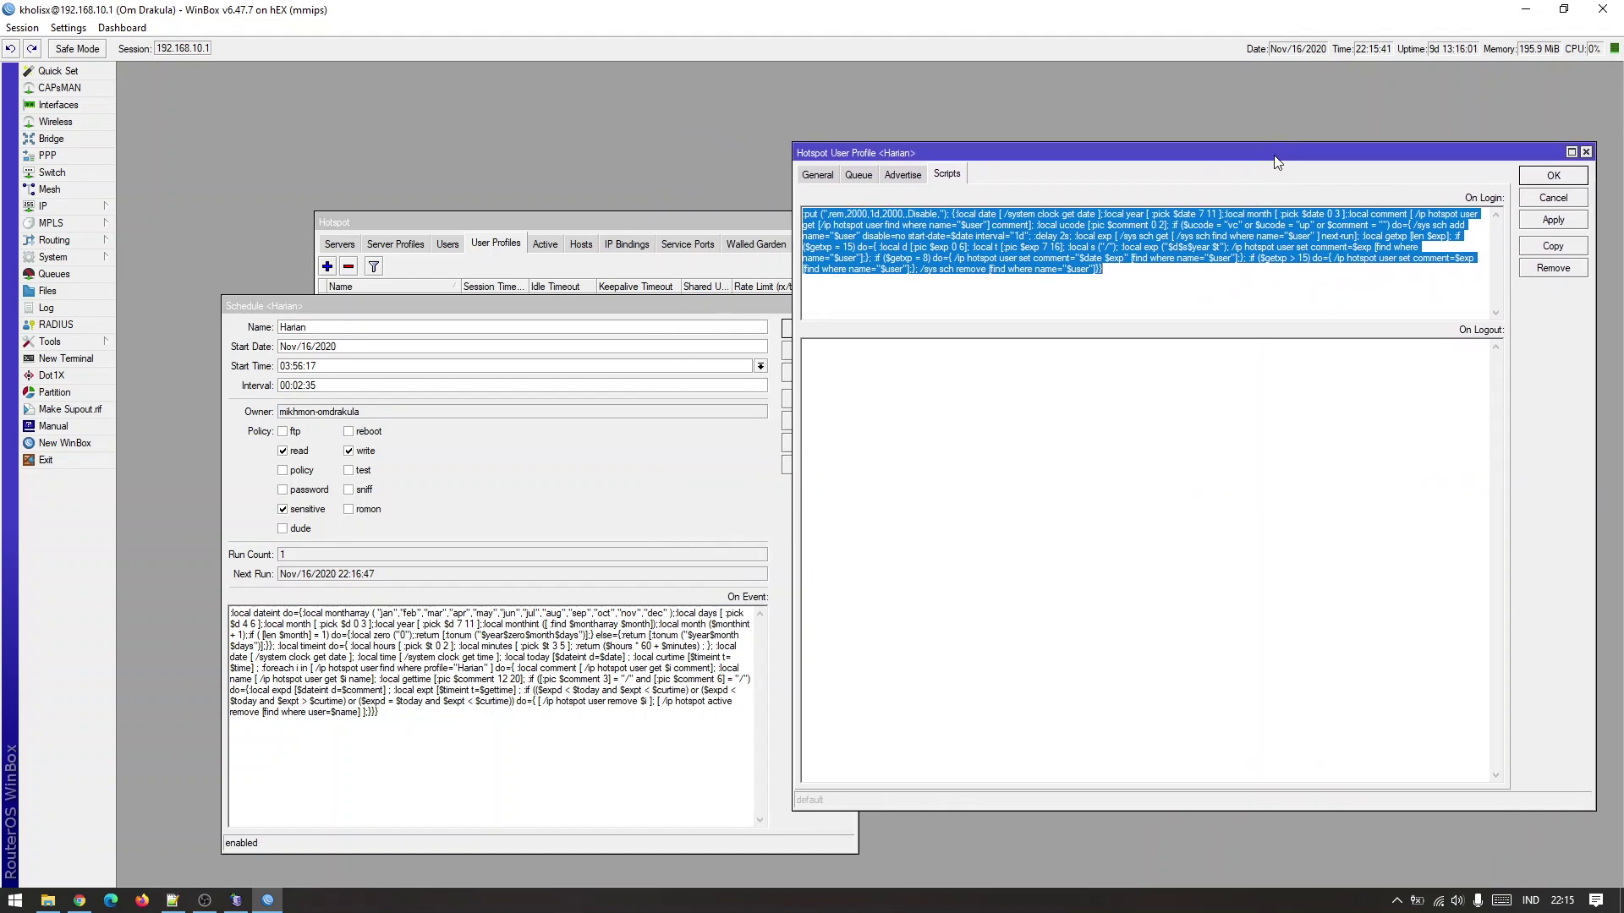
pyautogui.click(743, 753)
pyautogui.click(1047, 615)
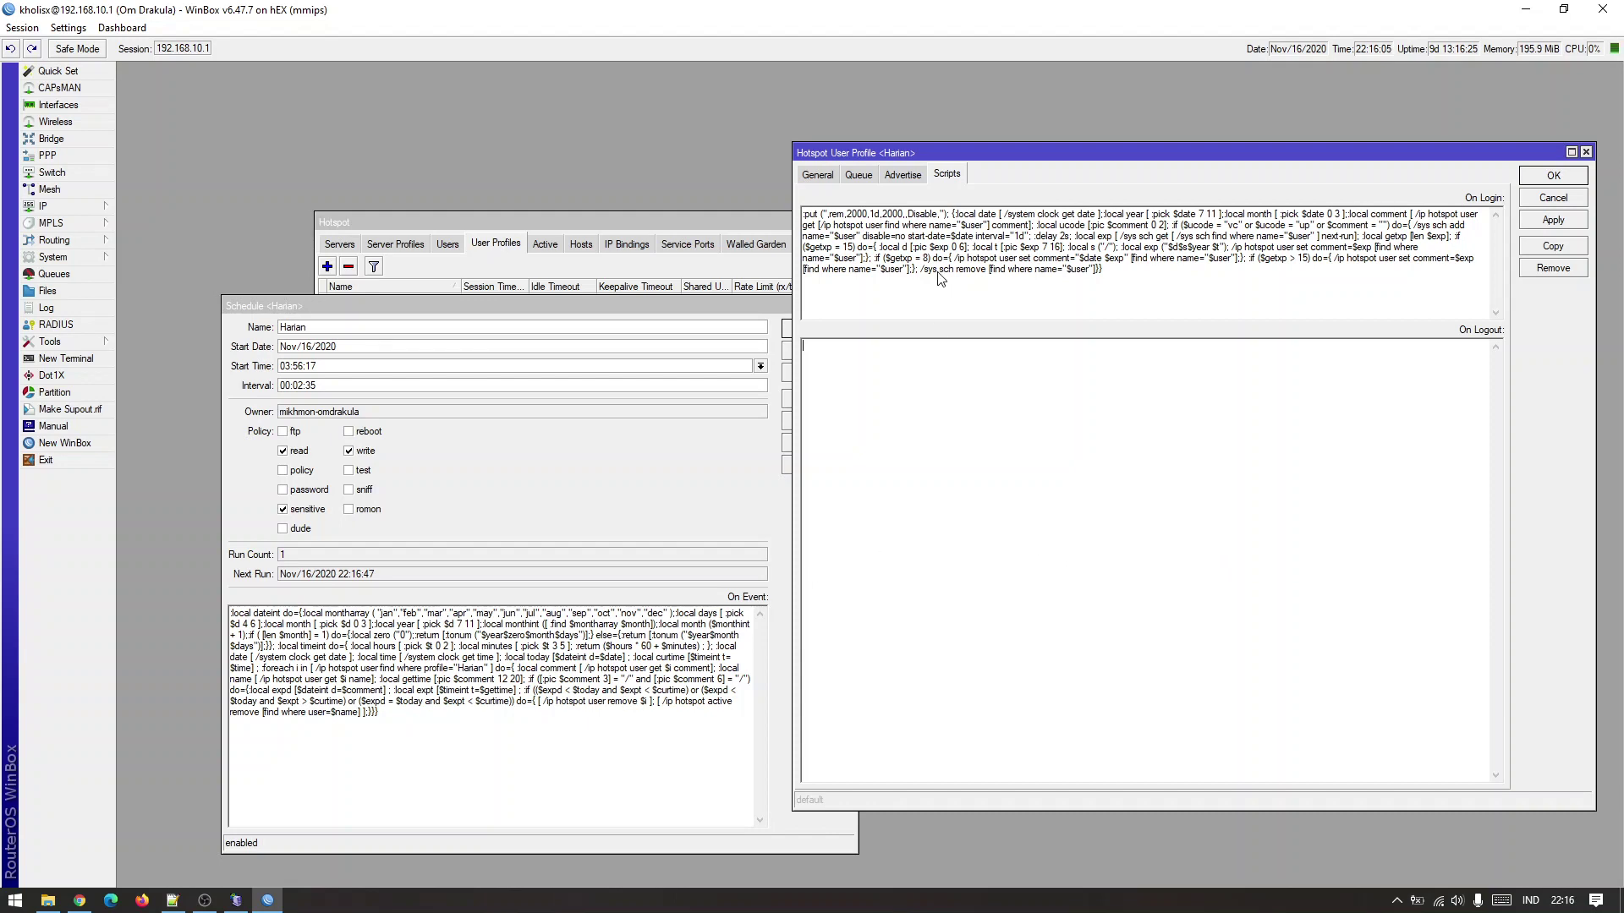
# Compare the Harian schedule with the On Login script, then close the schedule details.
pyautogui.click(1180, 288)
pyautogui.click(677, 762)
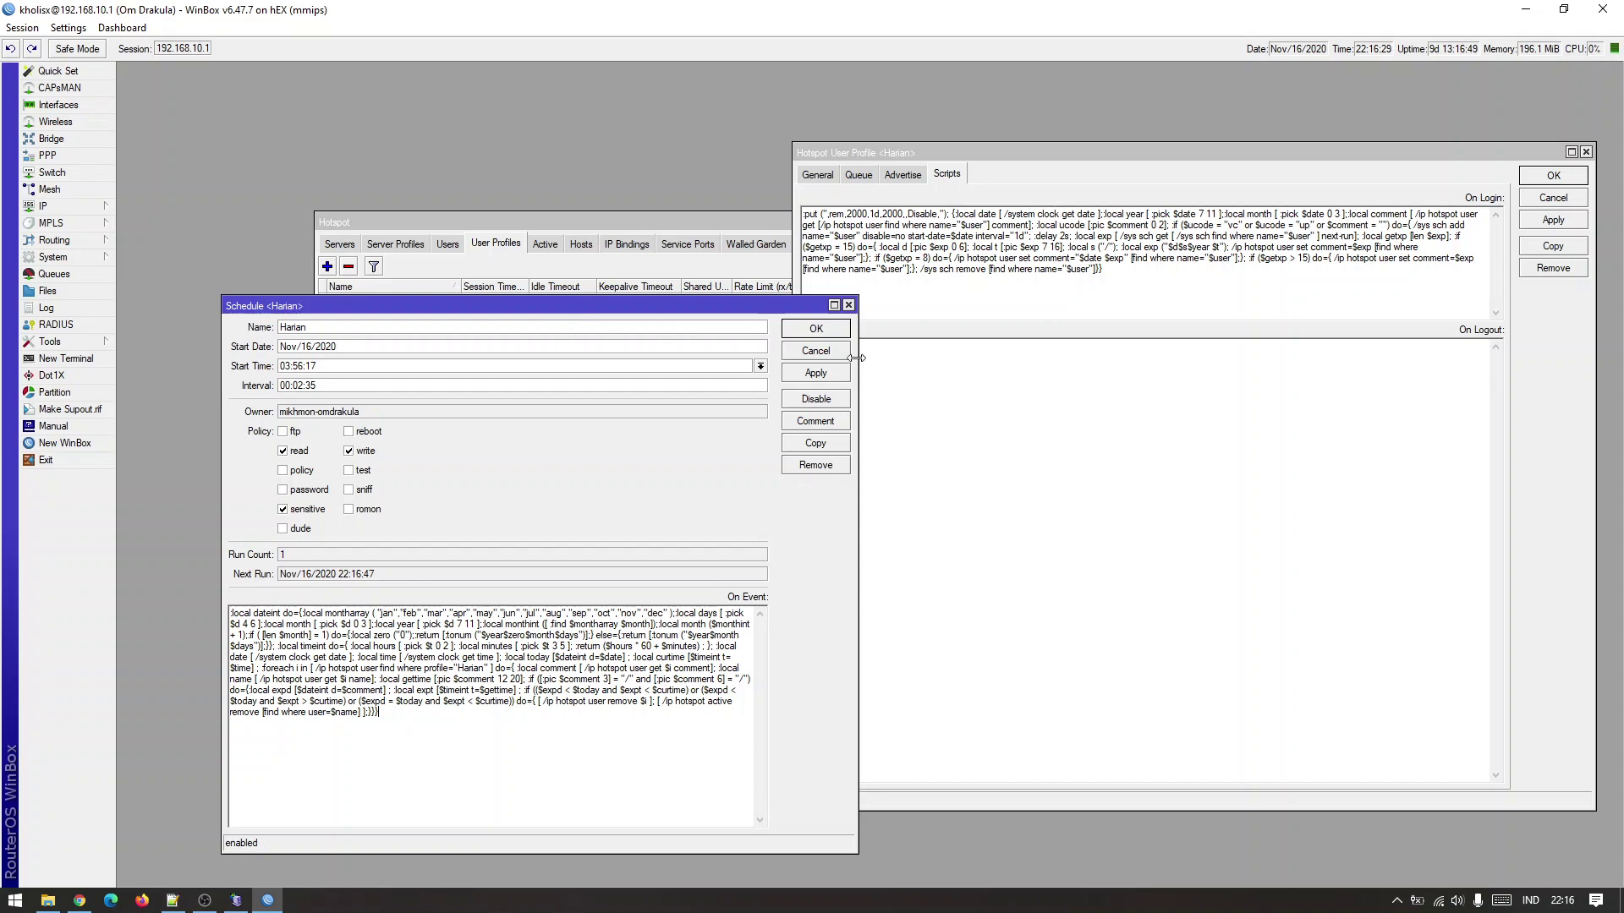
pyautogui.click(848, 305)
pyautogui.click(922, 289)
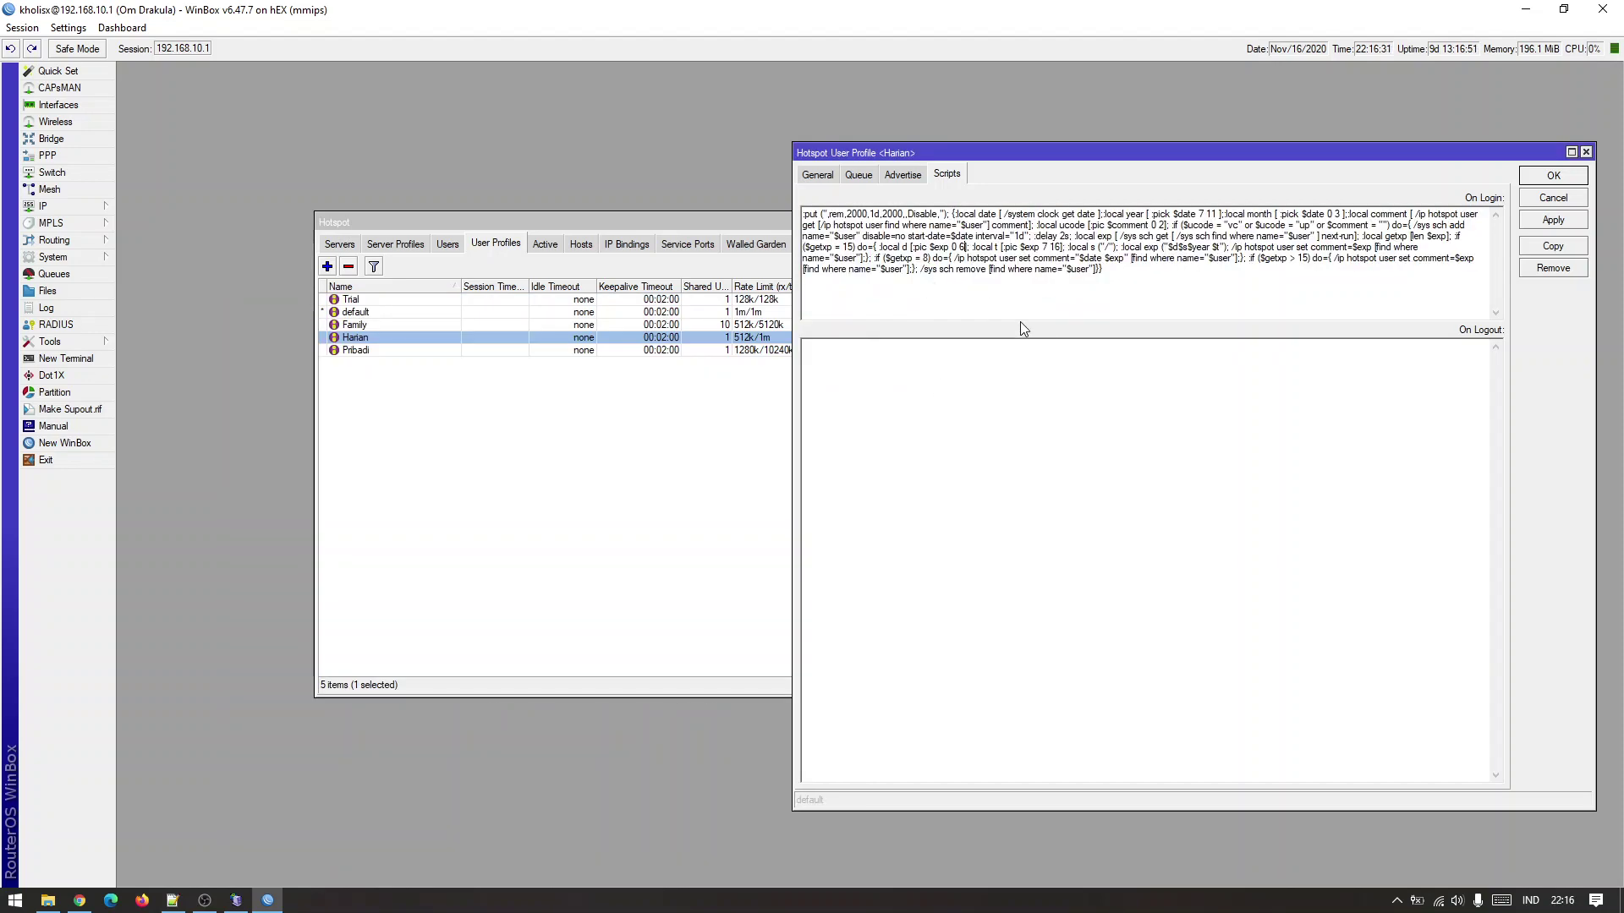
# Select the entire On Login script and switch to the empty Notepad++ new 1 document.
pyautogui.moveTo(1125, 283); pyautogui.dragTo(1128, 215)
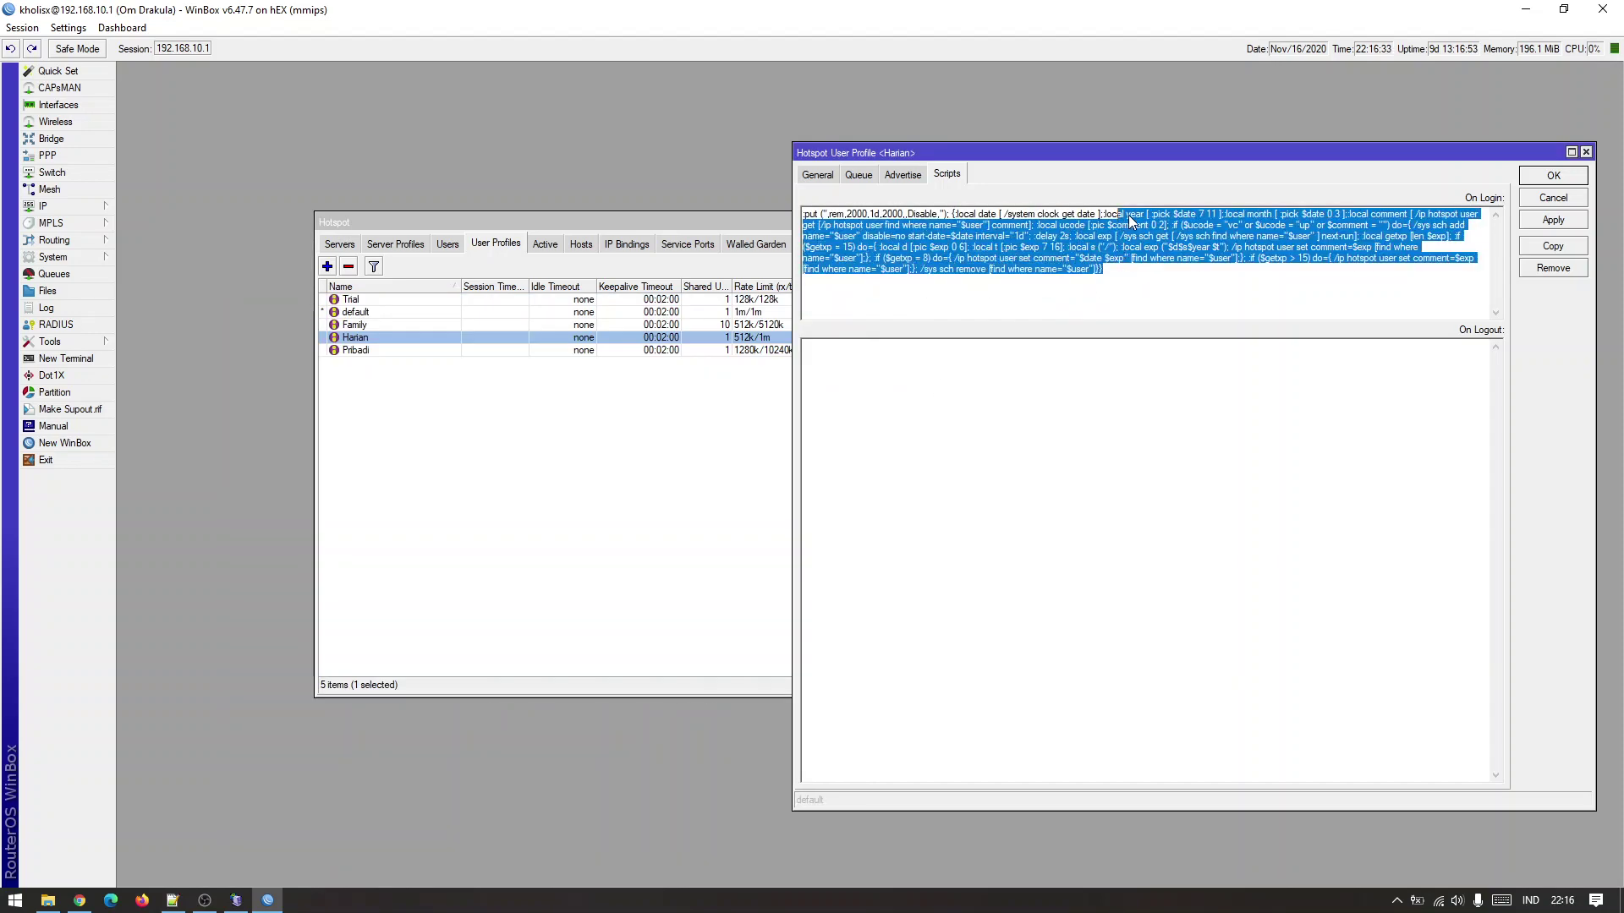
pyautogui.click(1129, 215)
pyautogui.click(1085, 288)
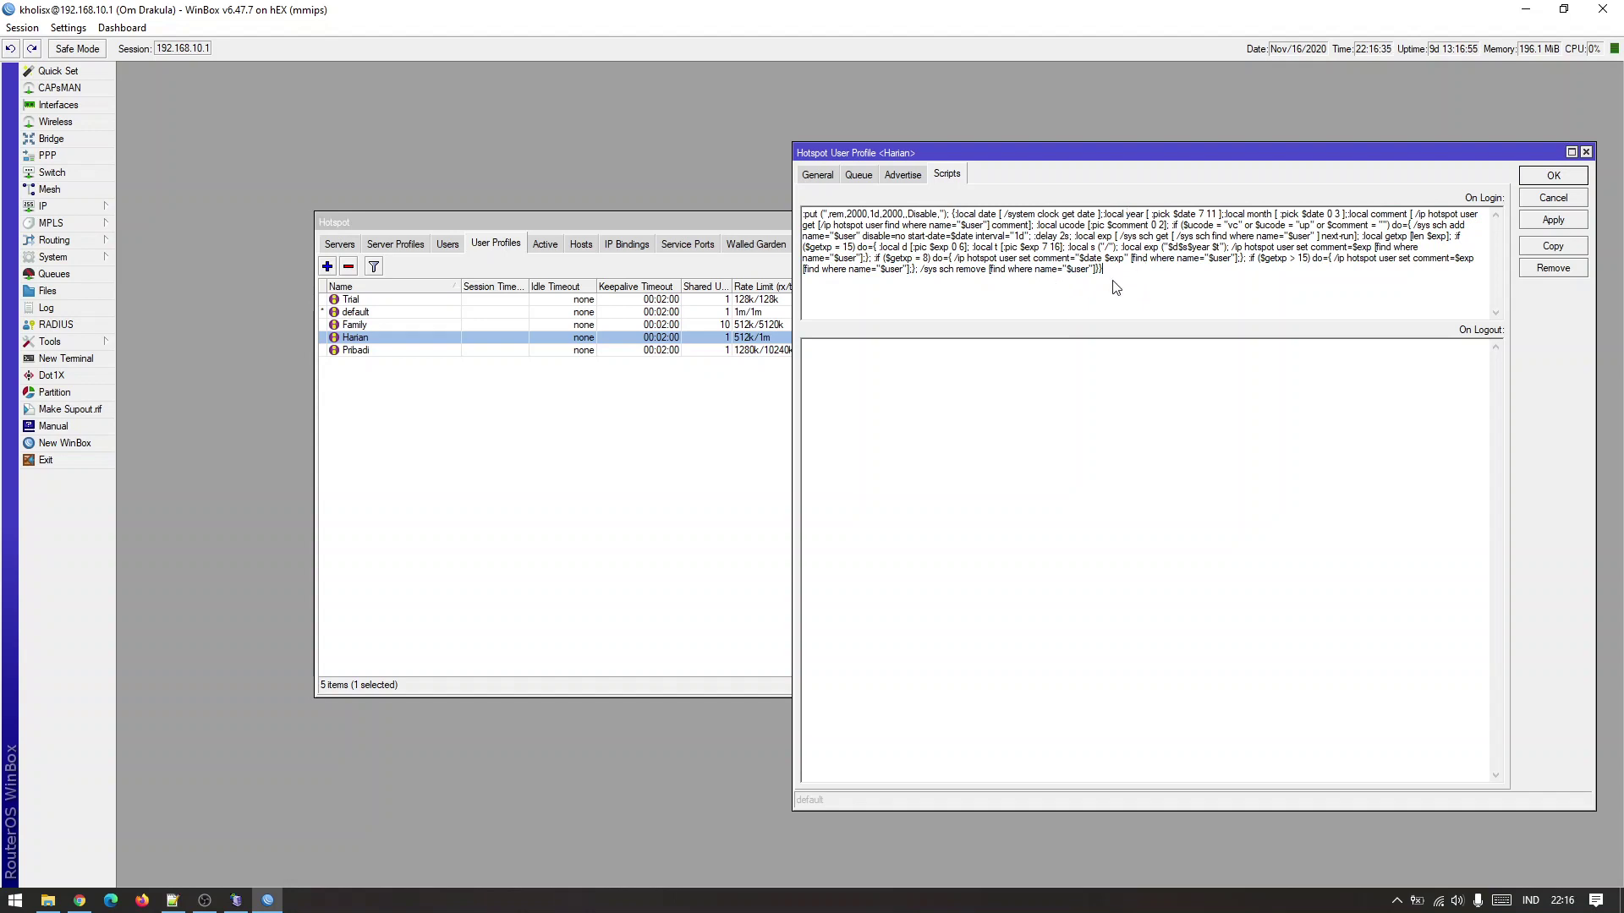
pyautogui.hotkey('ctrl', 'a')
pyautogui.press('super+c')
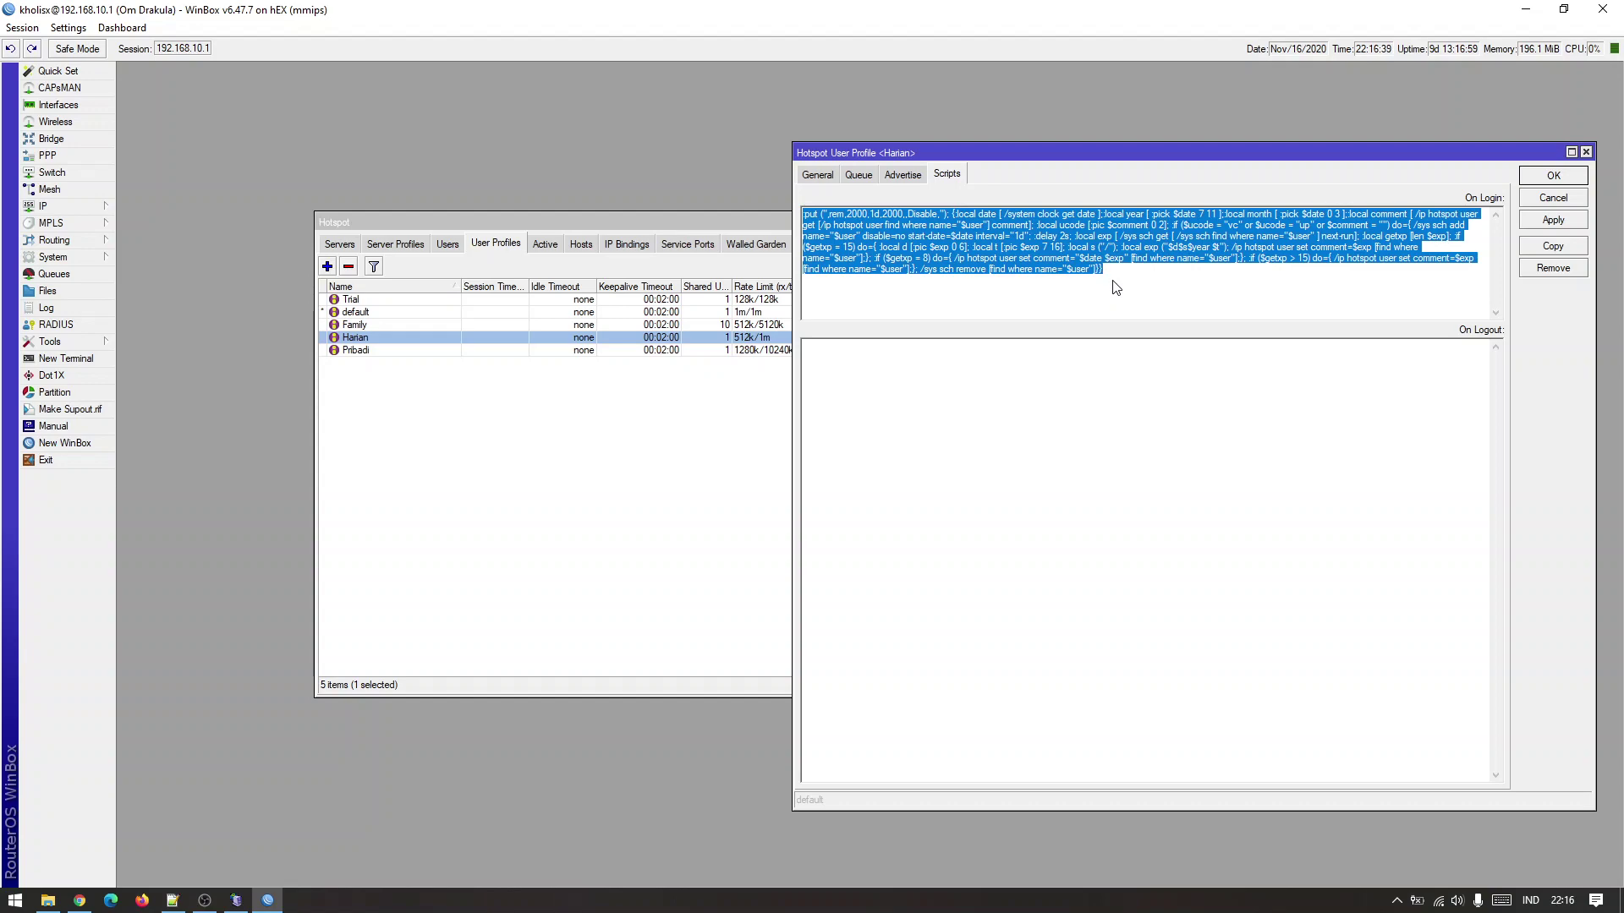
pyautogui.click(172, 900)
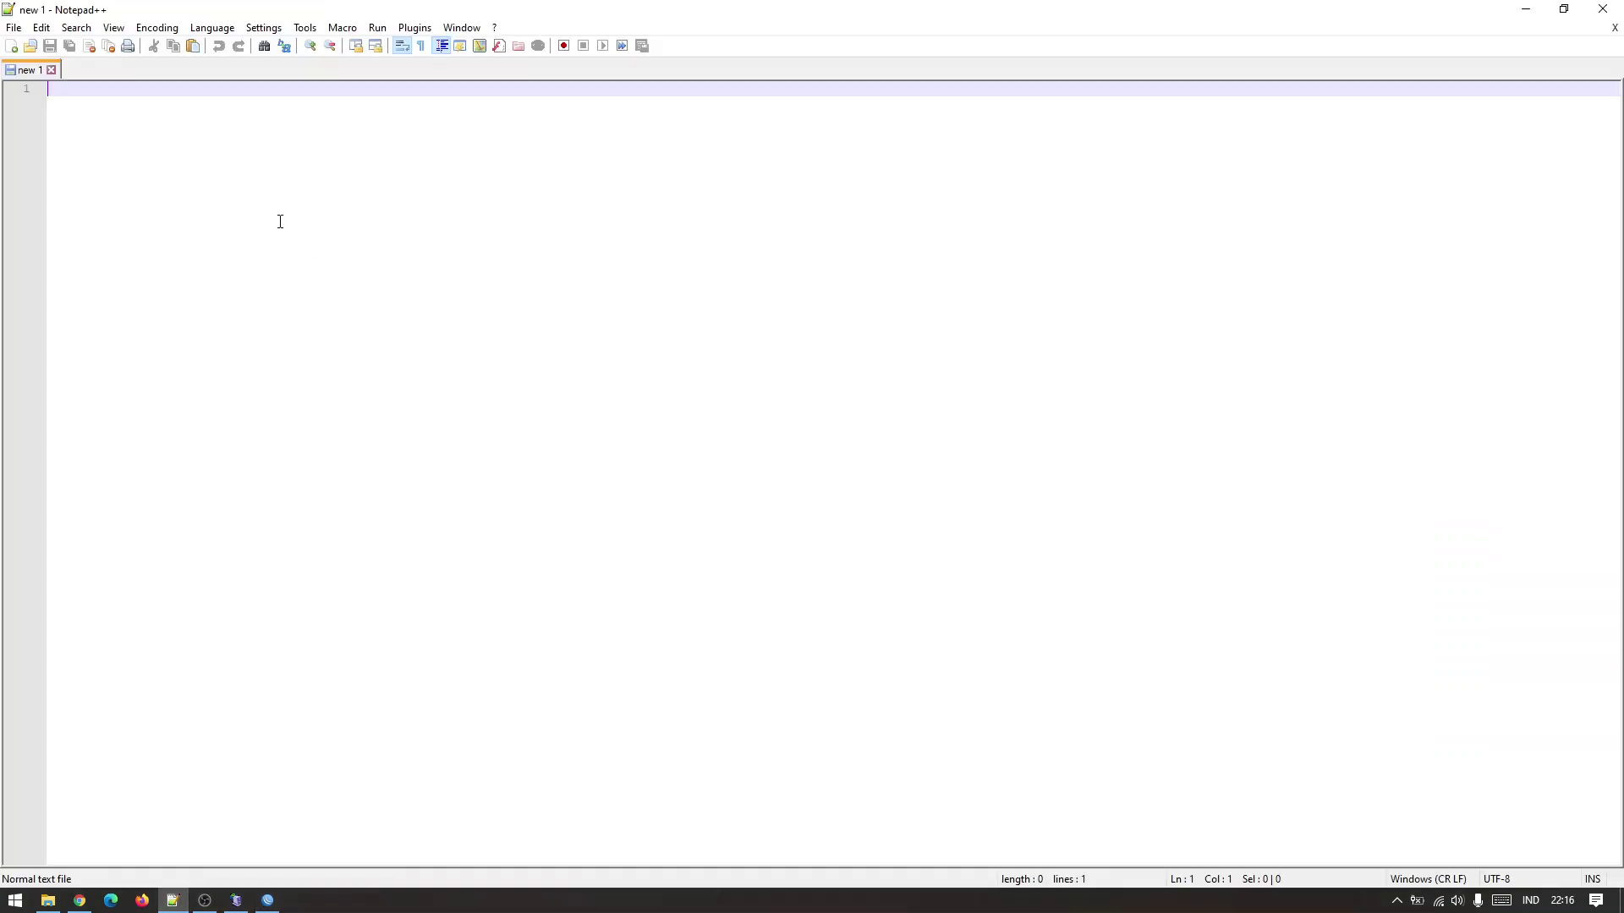
# Paste the On Login script and put the :local date and :local year statements on their own lines.
pyautogui.rightClick(280, 221)
pyautogui.click(331, 269)
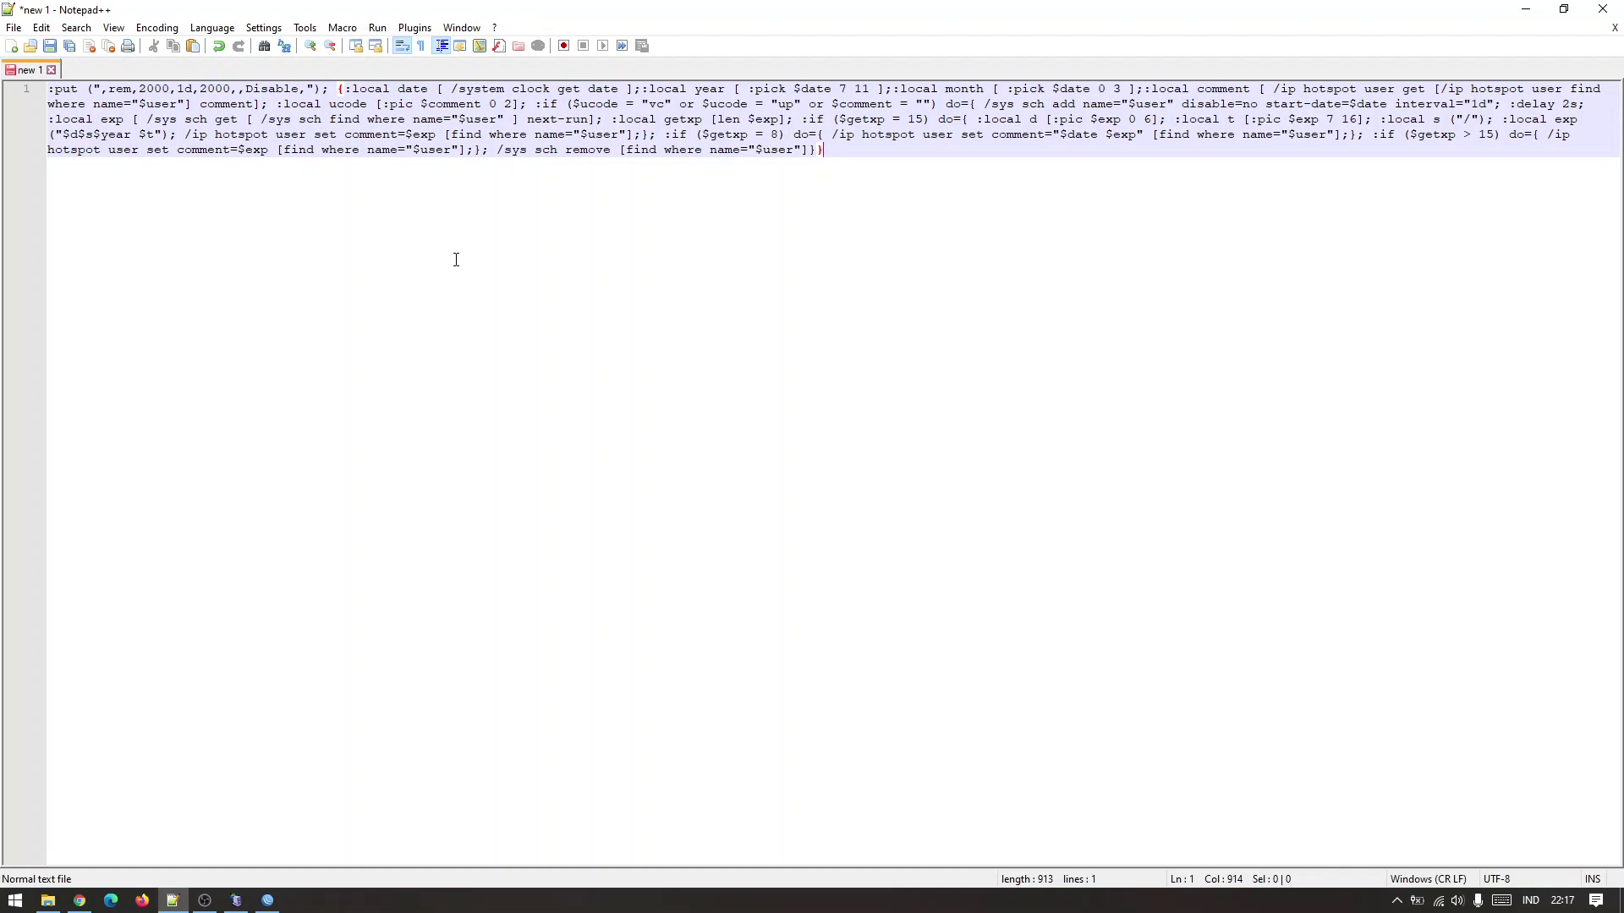
pyautogui.click(348, 88)
pyautogui.press('Return')
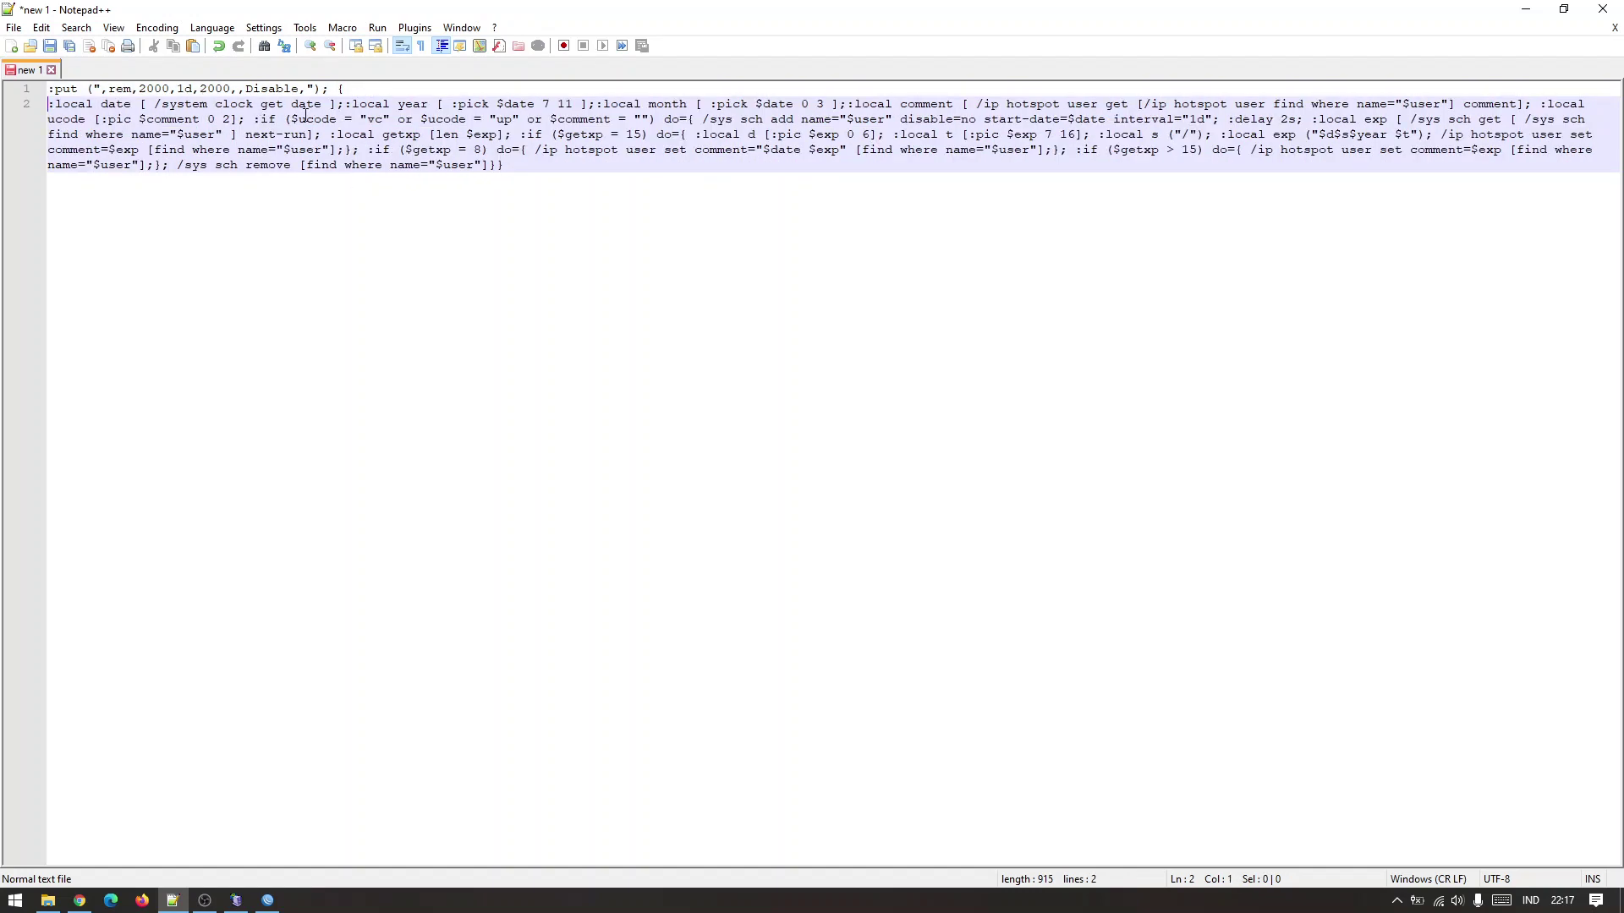
pyautogui.click(343, 104)
pyautogui.press('Return')
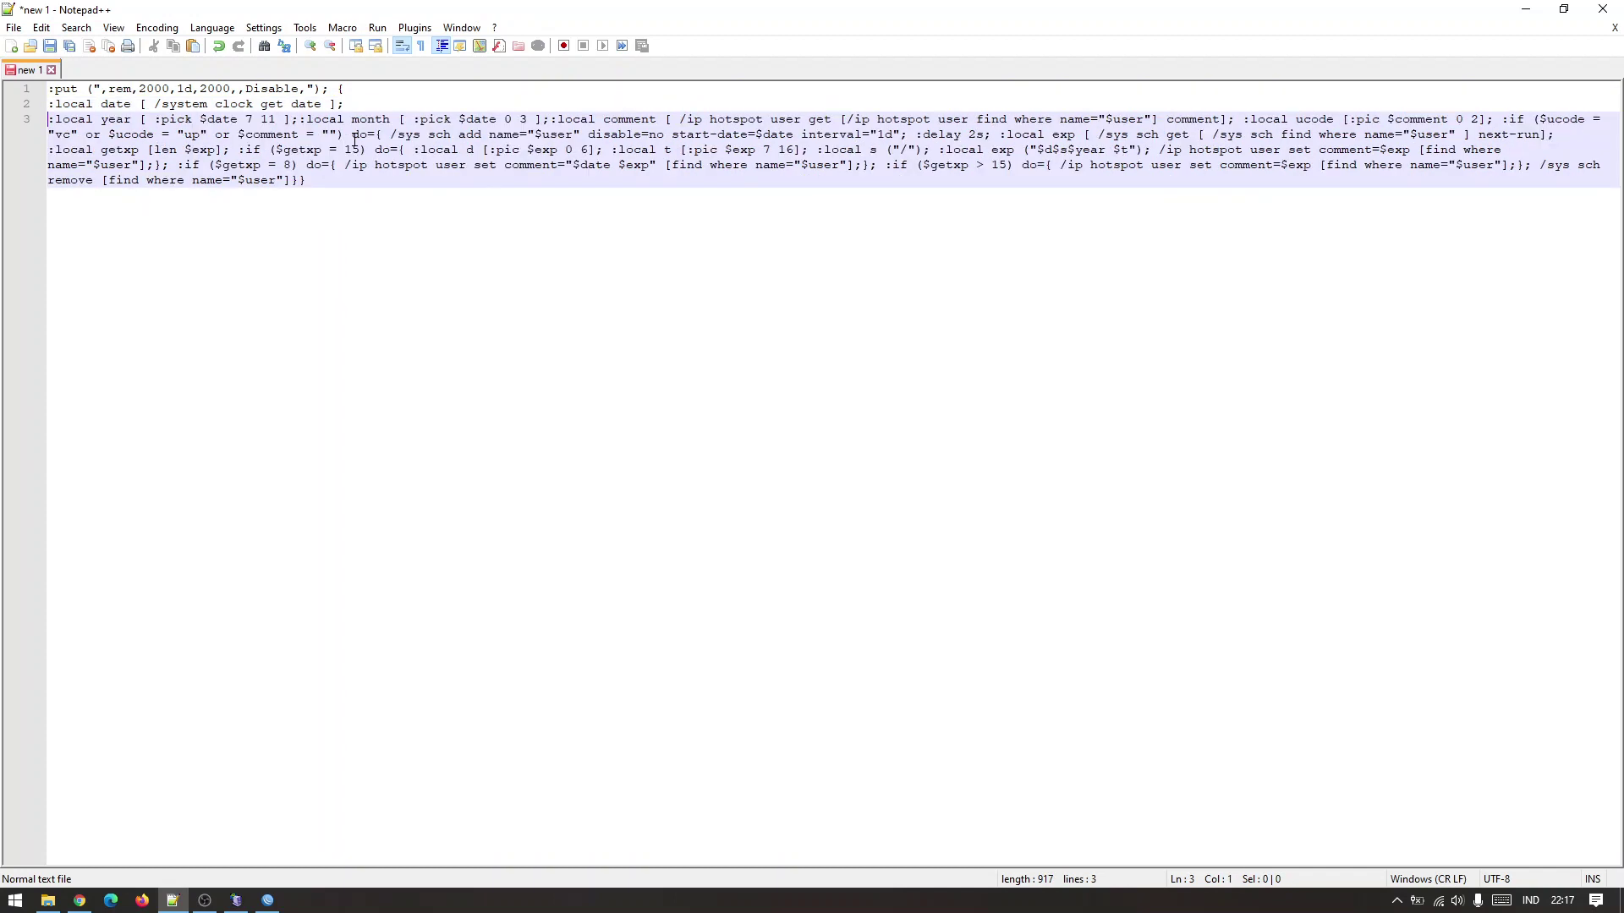
# Move the :local month, comment and ucode statements and the :if block onto separate lines.
pyautogui.click(303, 124)
pyautogui.press('Return')
pyautogui.click(300, 134)
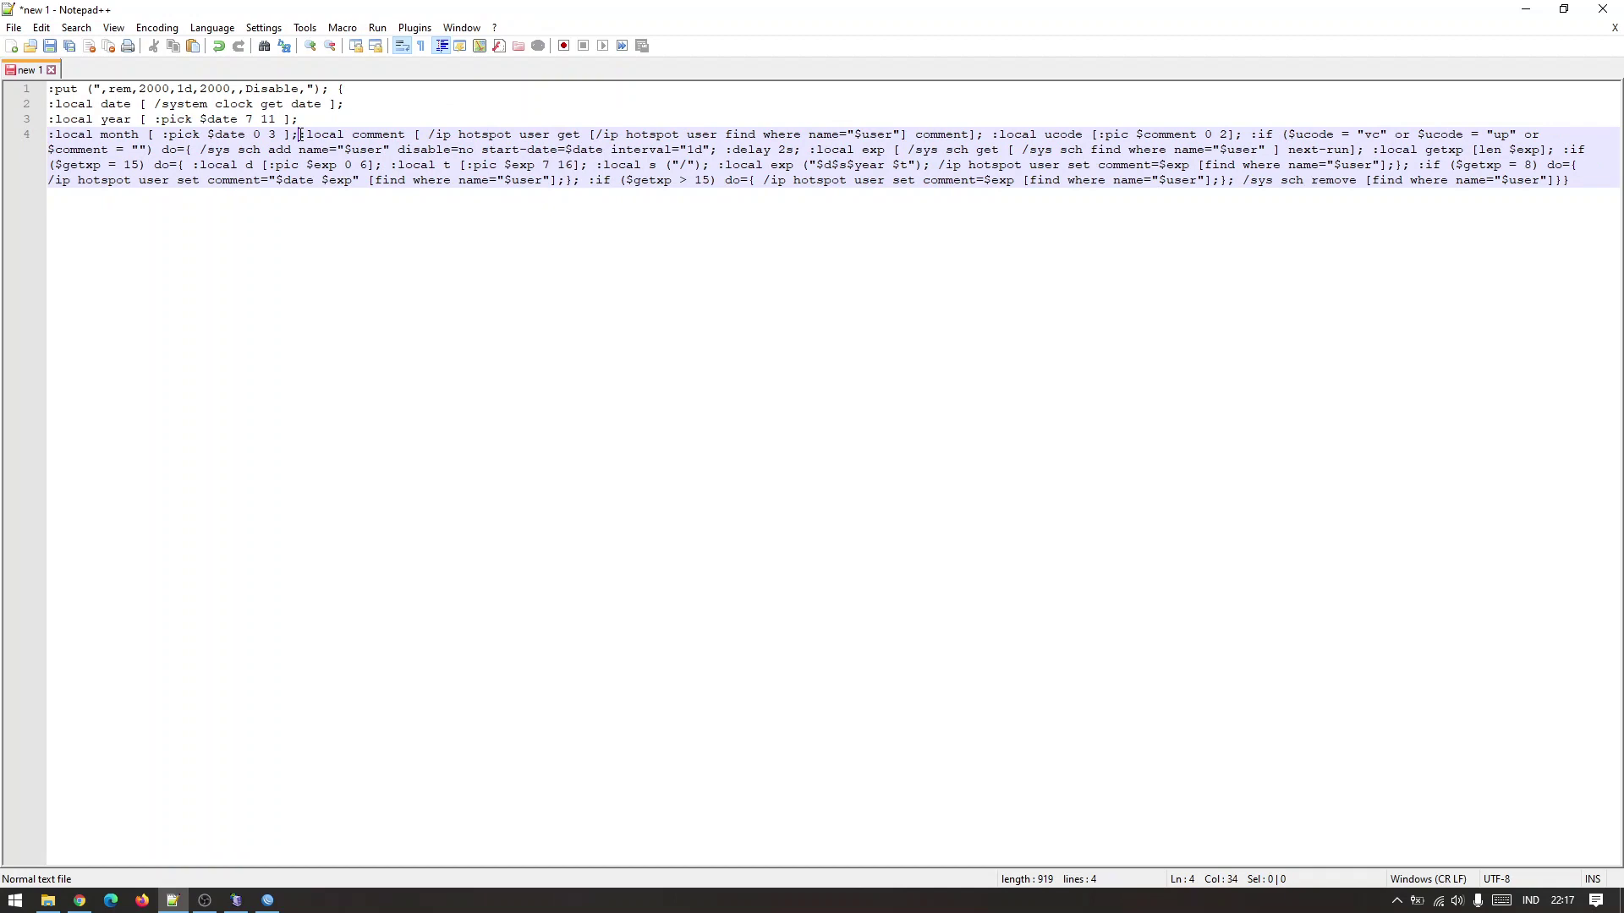
pyautogui.press('Return')
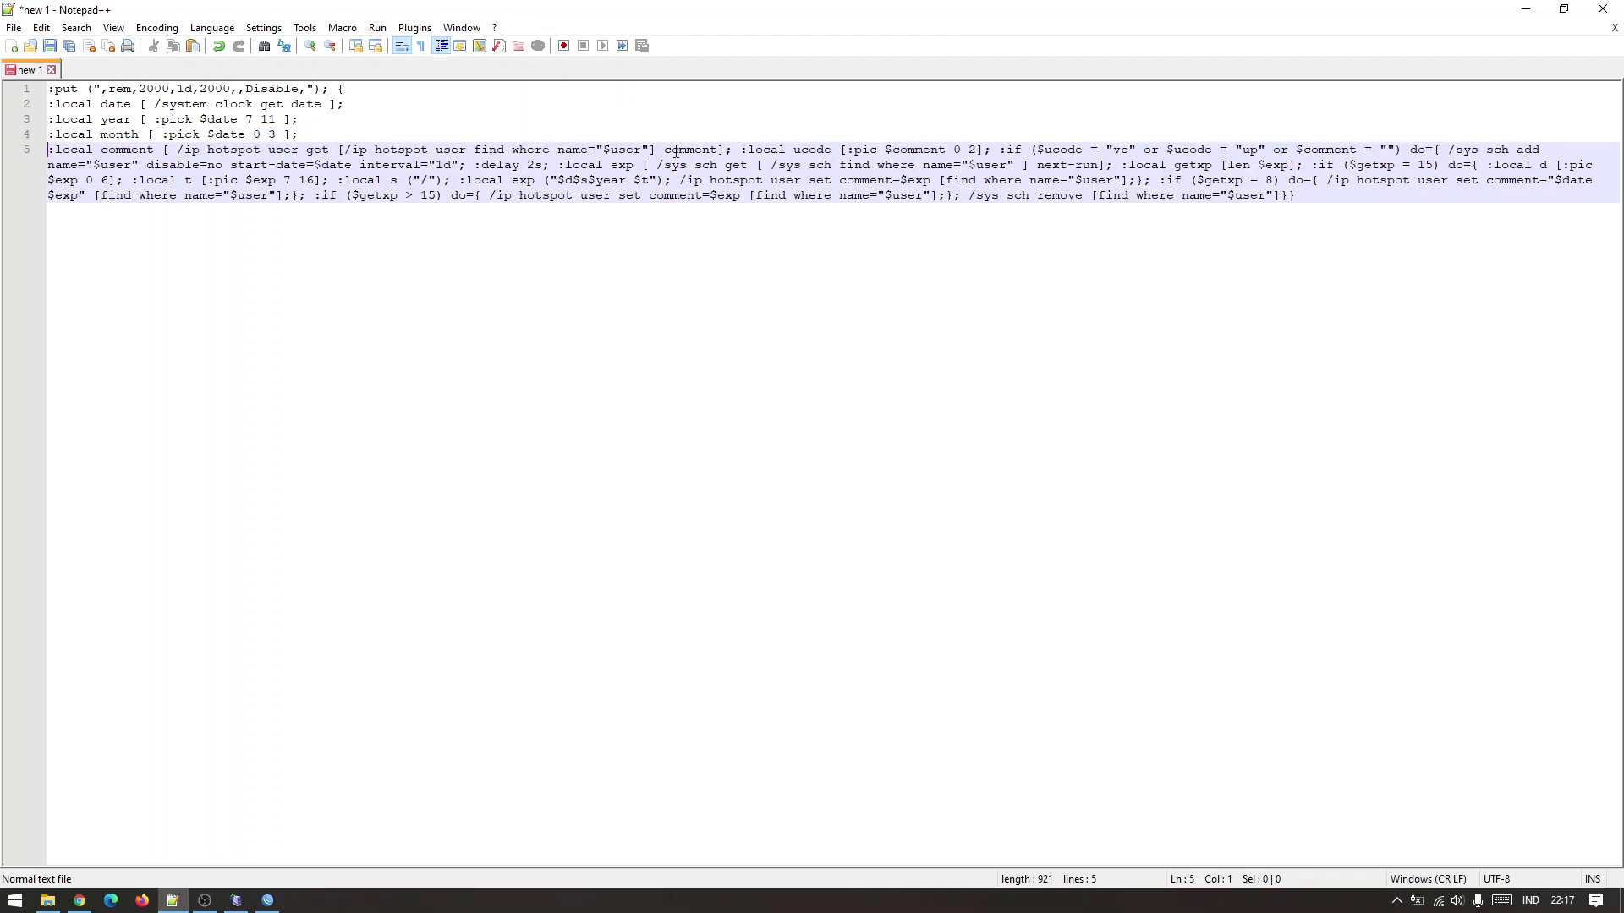
pyautogui.click(739, 150)
pyautogui.press('Return')
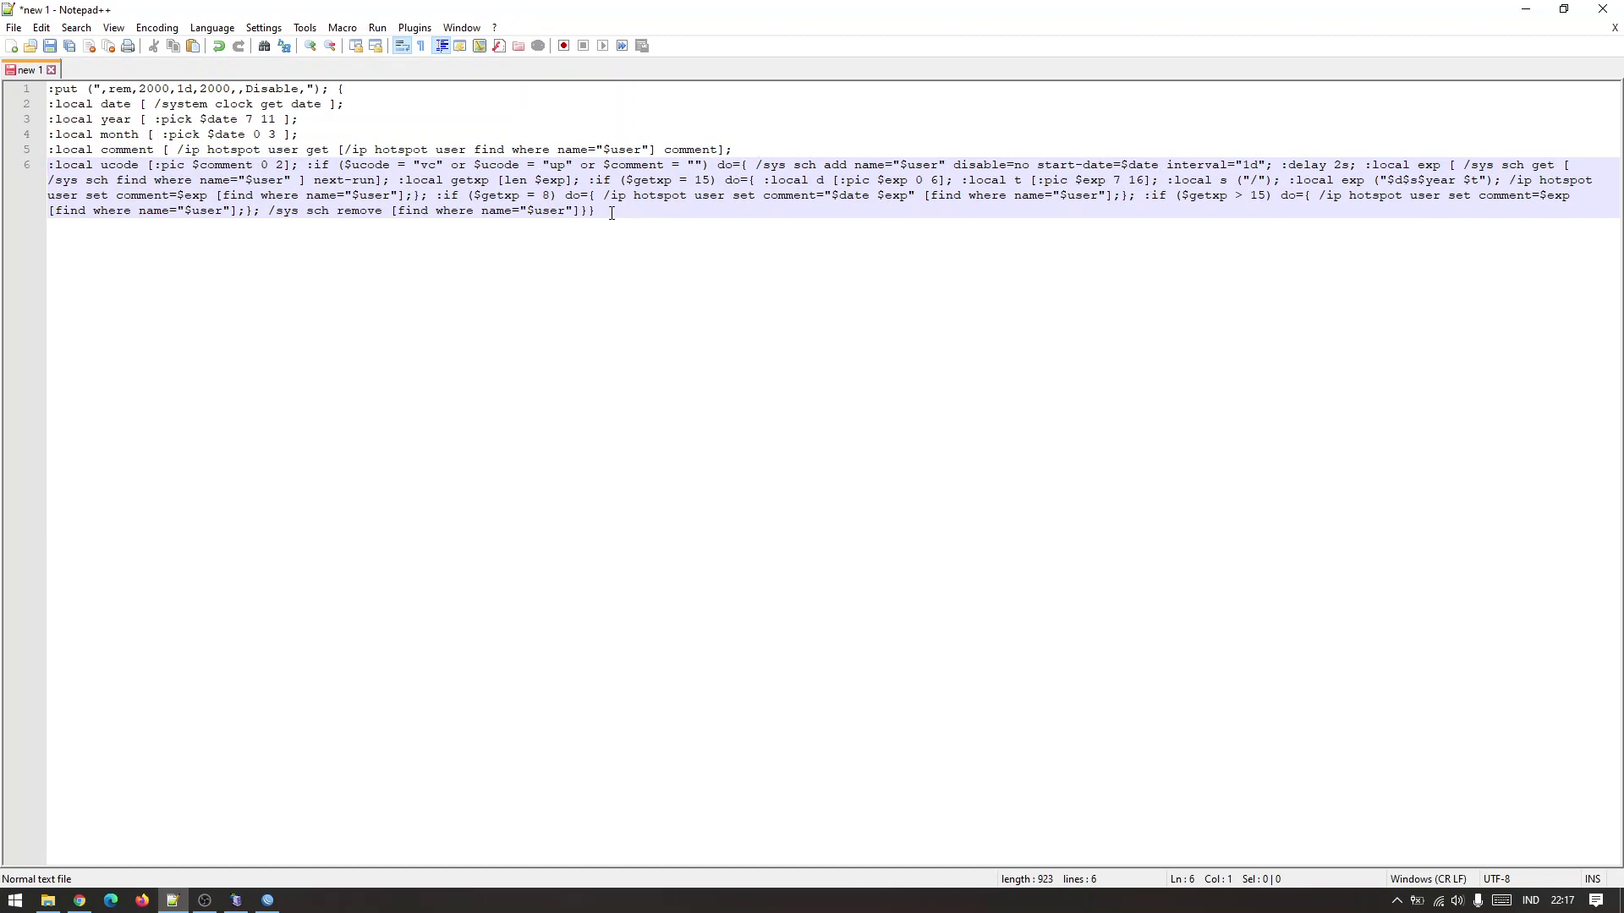
pyautogui.click(308, 166)
pyautogui.press('Return')
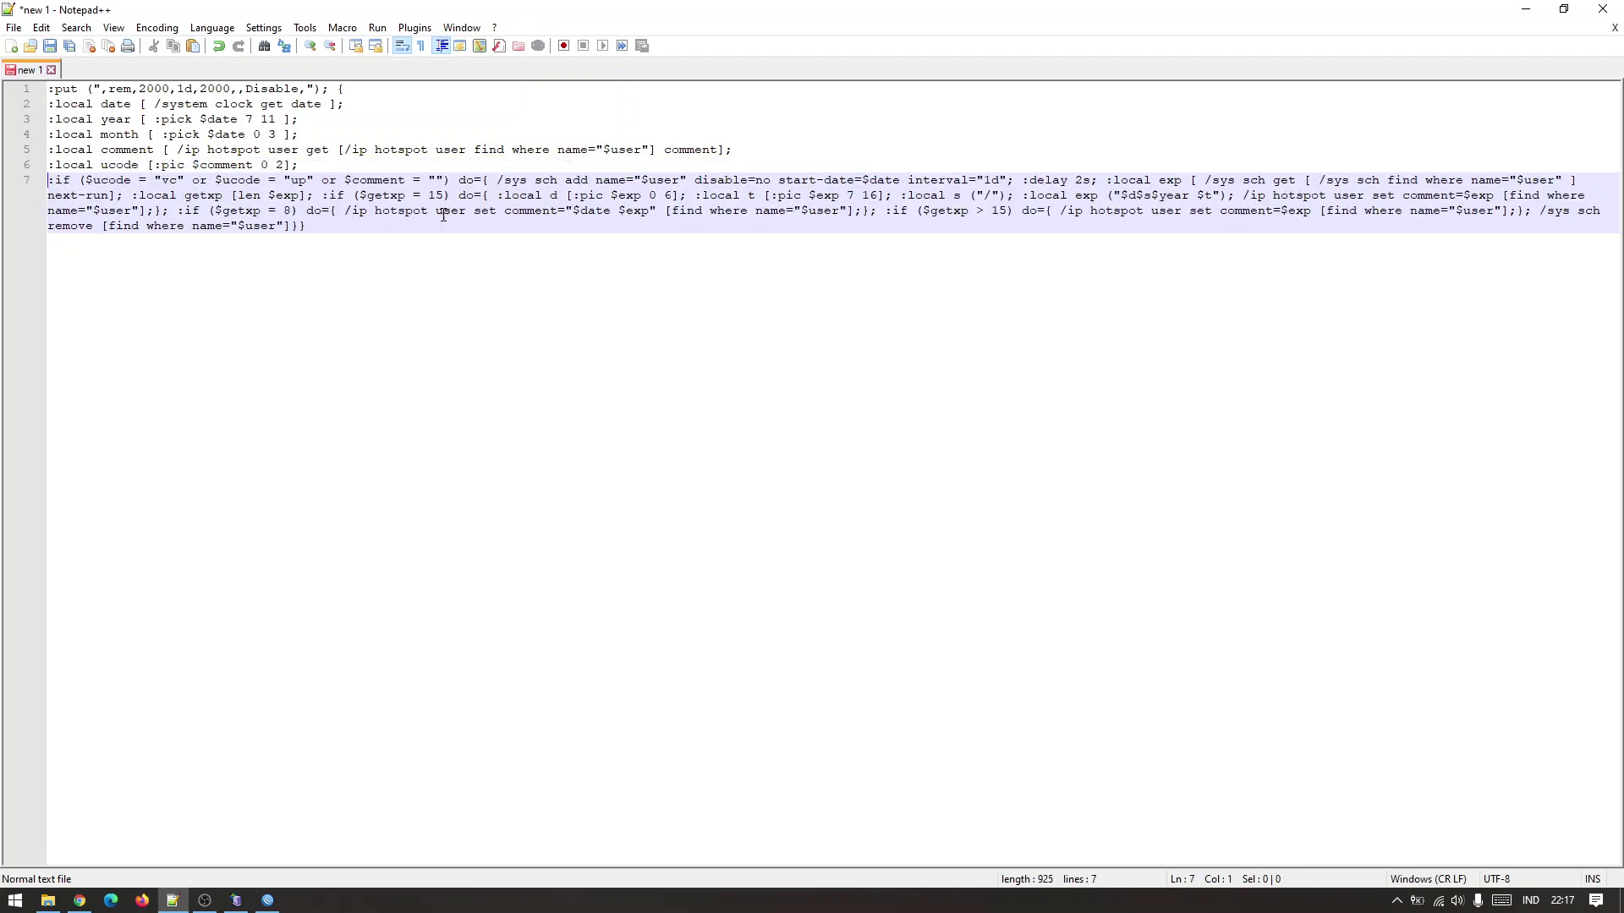
# Split out :delay, :local getxp, the $getxp = 15 check and :local s onto separate lines.
pyautogui.click(1021, 181)
pyautogui.press('Return')
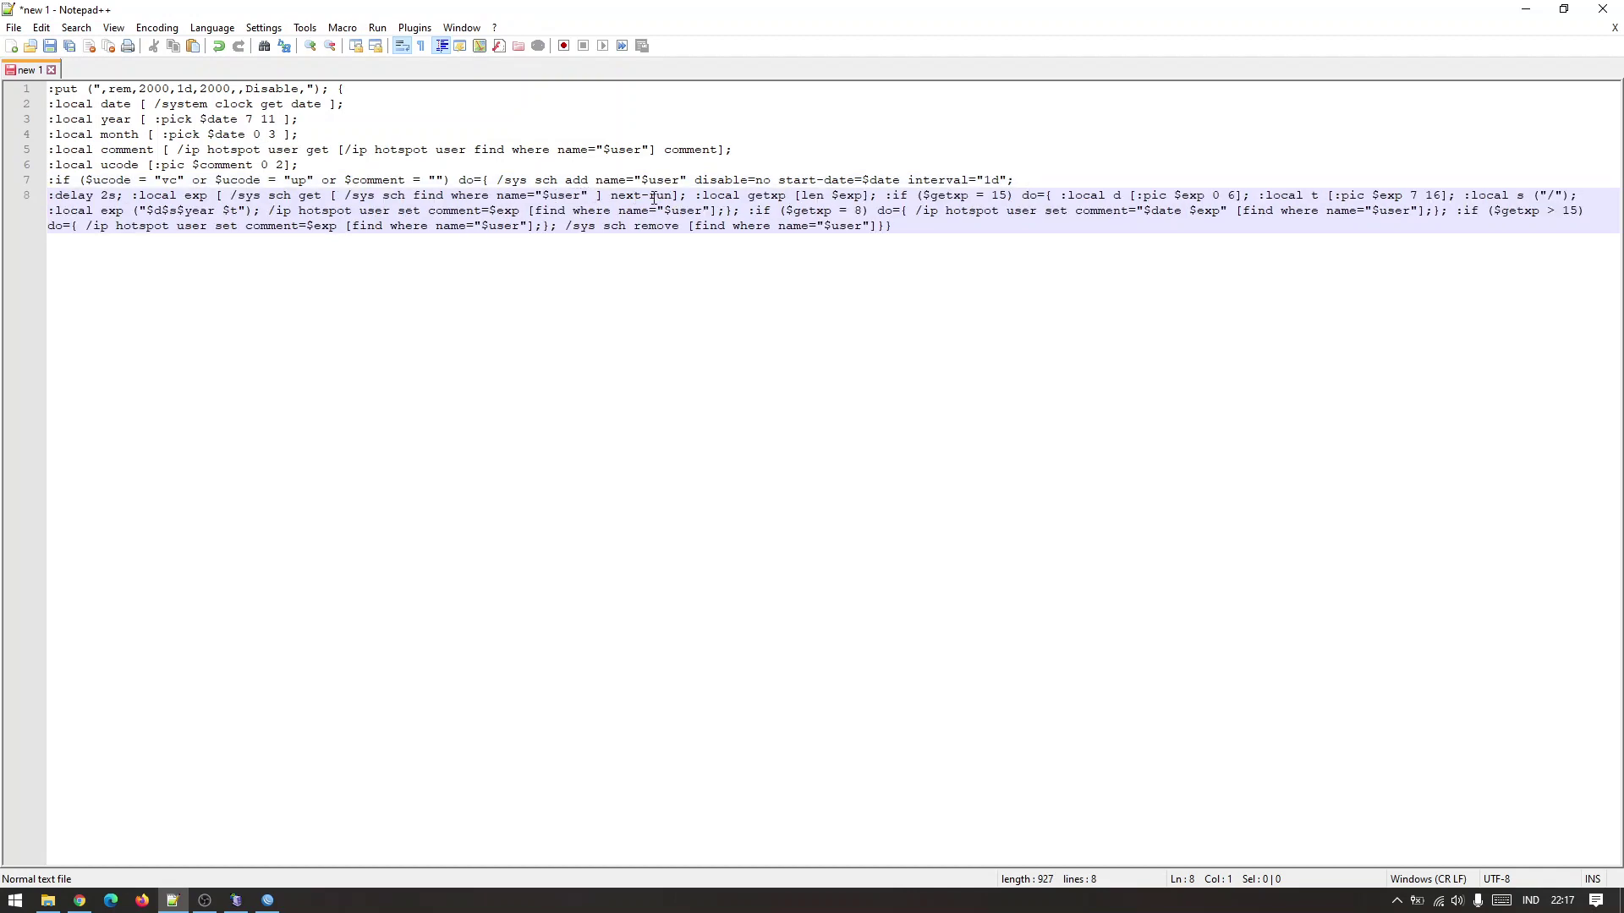
pyautogui.click(695, 195)
pyautogui.press('Return')
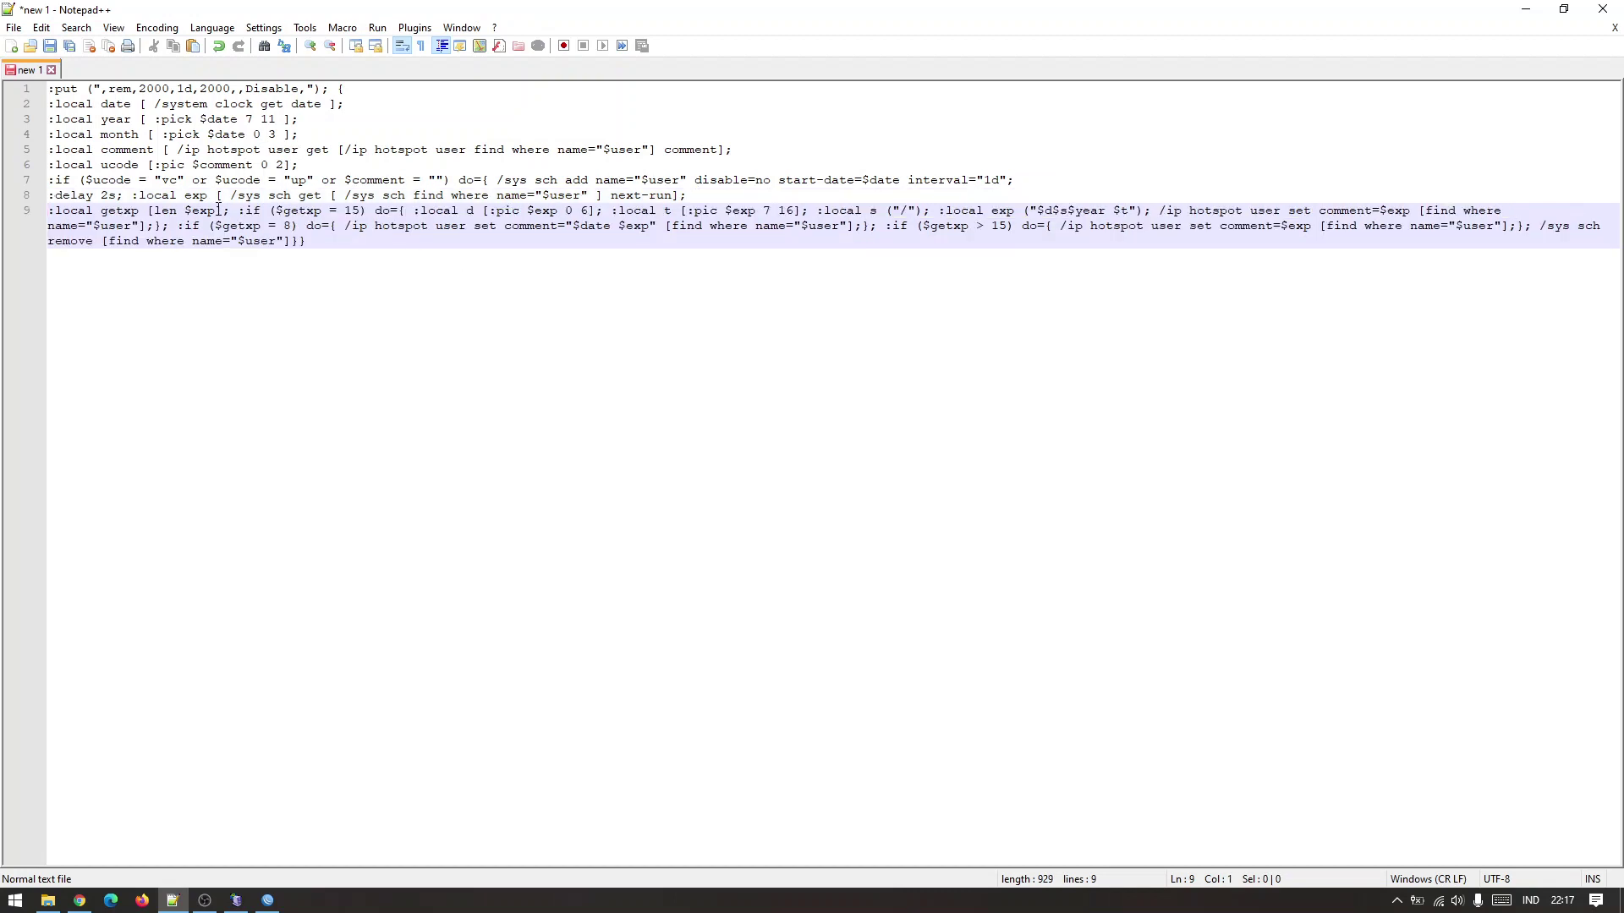
pyautogui.click(241, 210)
pyautogui.press('Return')
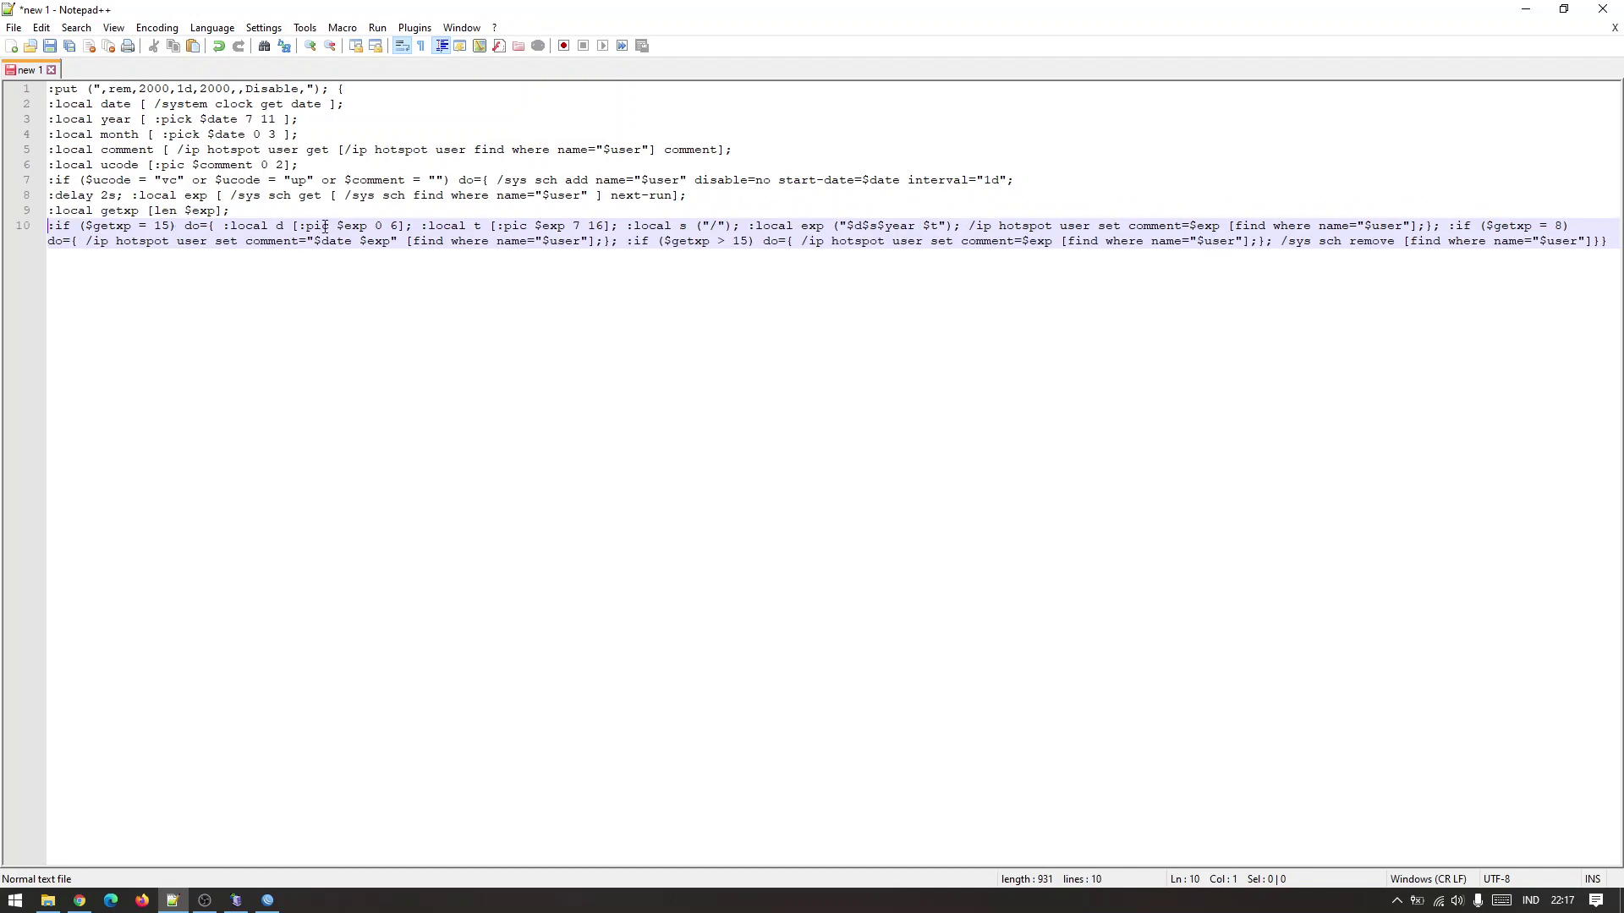
pyautogui.click(626, 227)
pyautogui.press('Return')
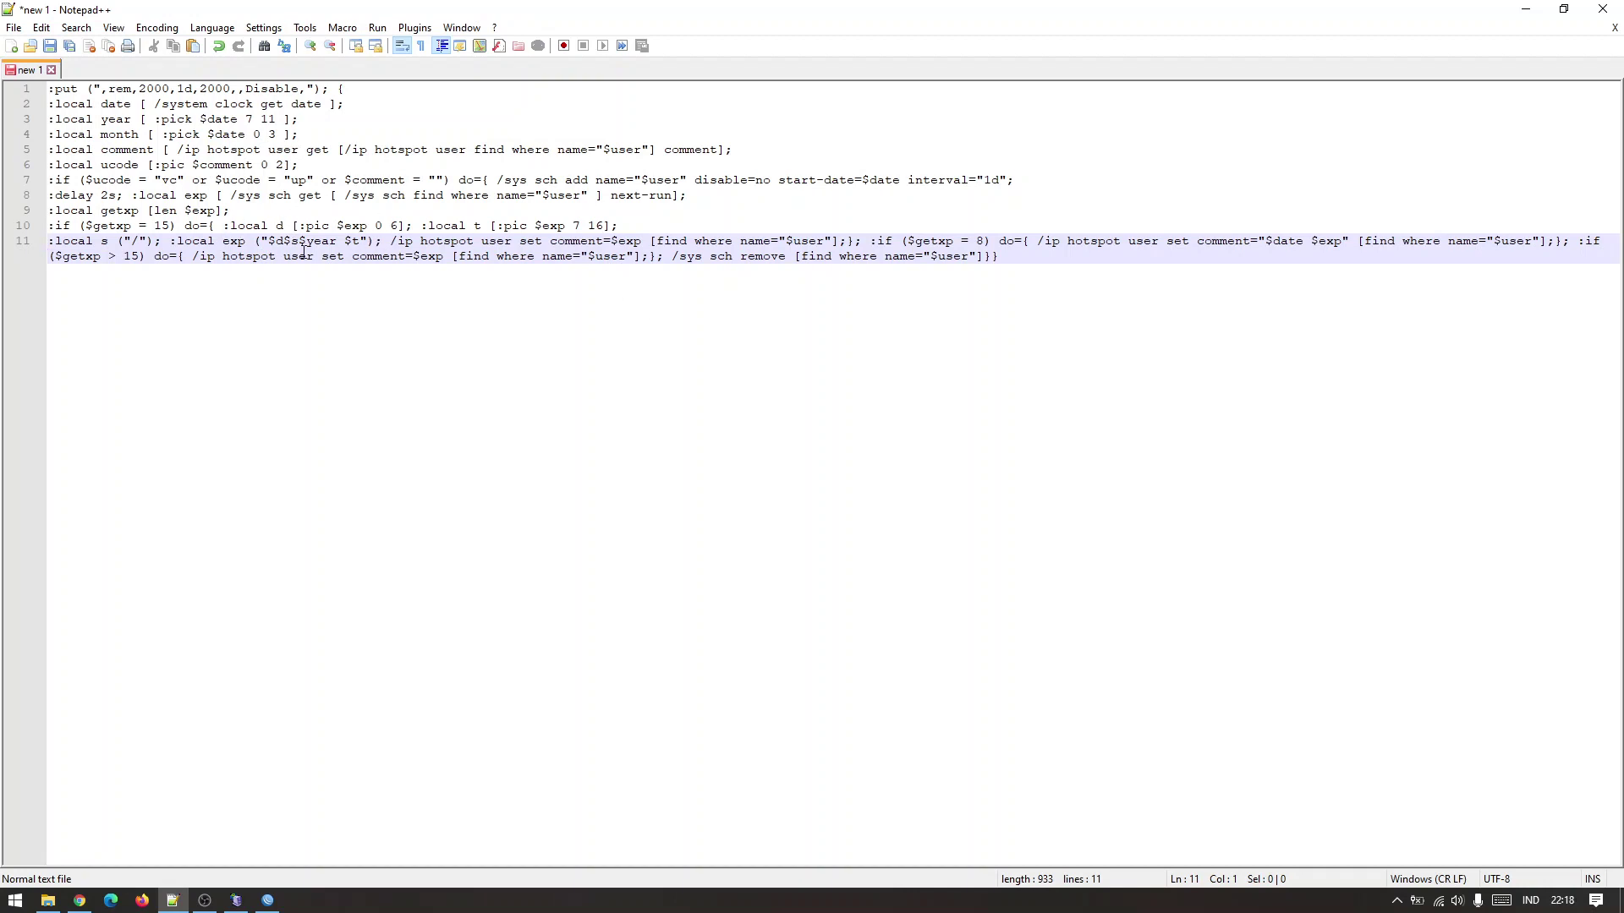
# Split out :local exp, the $getxp = 8 and > 15 checks and the schedule lookup, then add trailing blank lines.
pyautogui.click(172, 241)
pyautogui.press('Return')
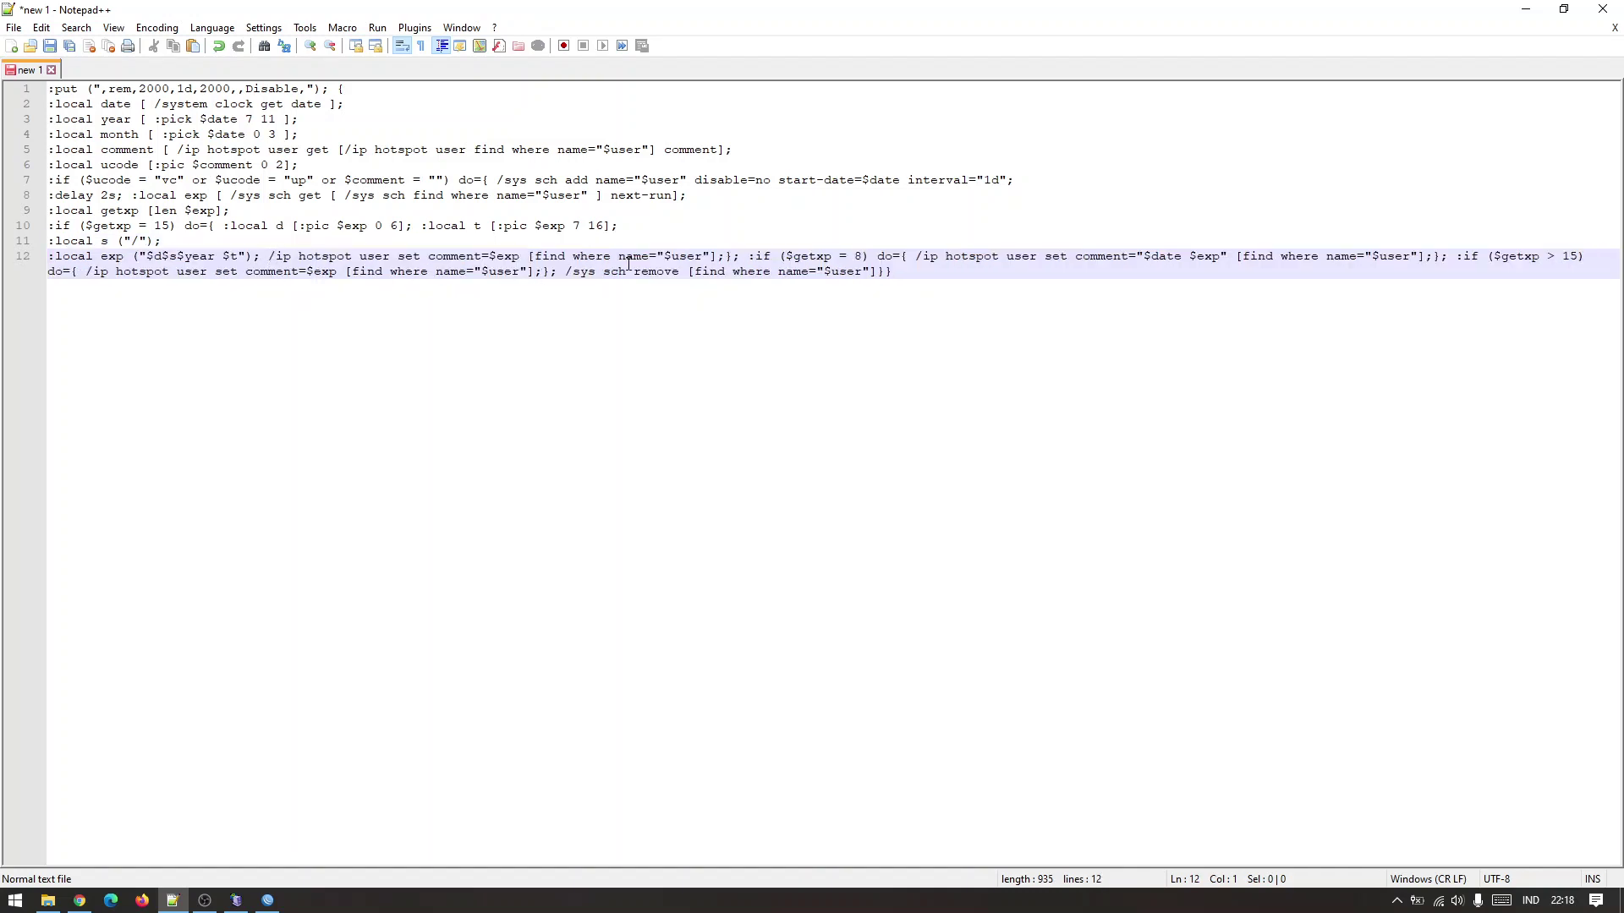
pyautogui.click(747, 255)
pyautogui.press('Return')
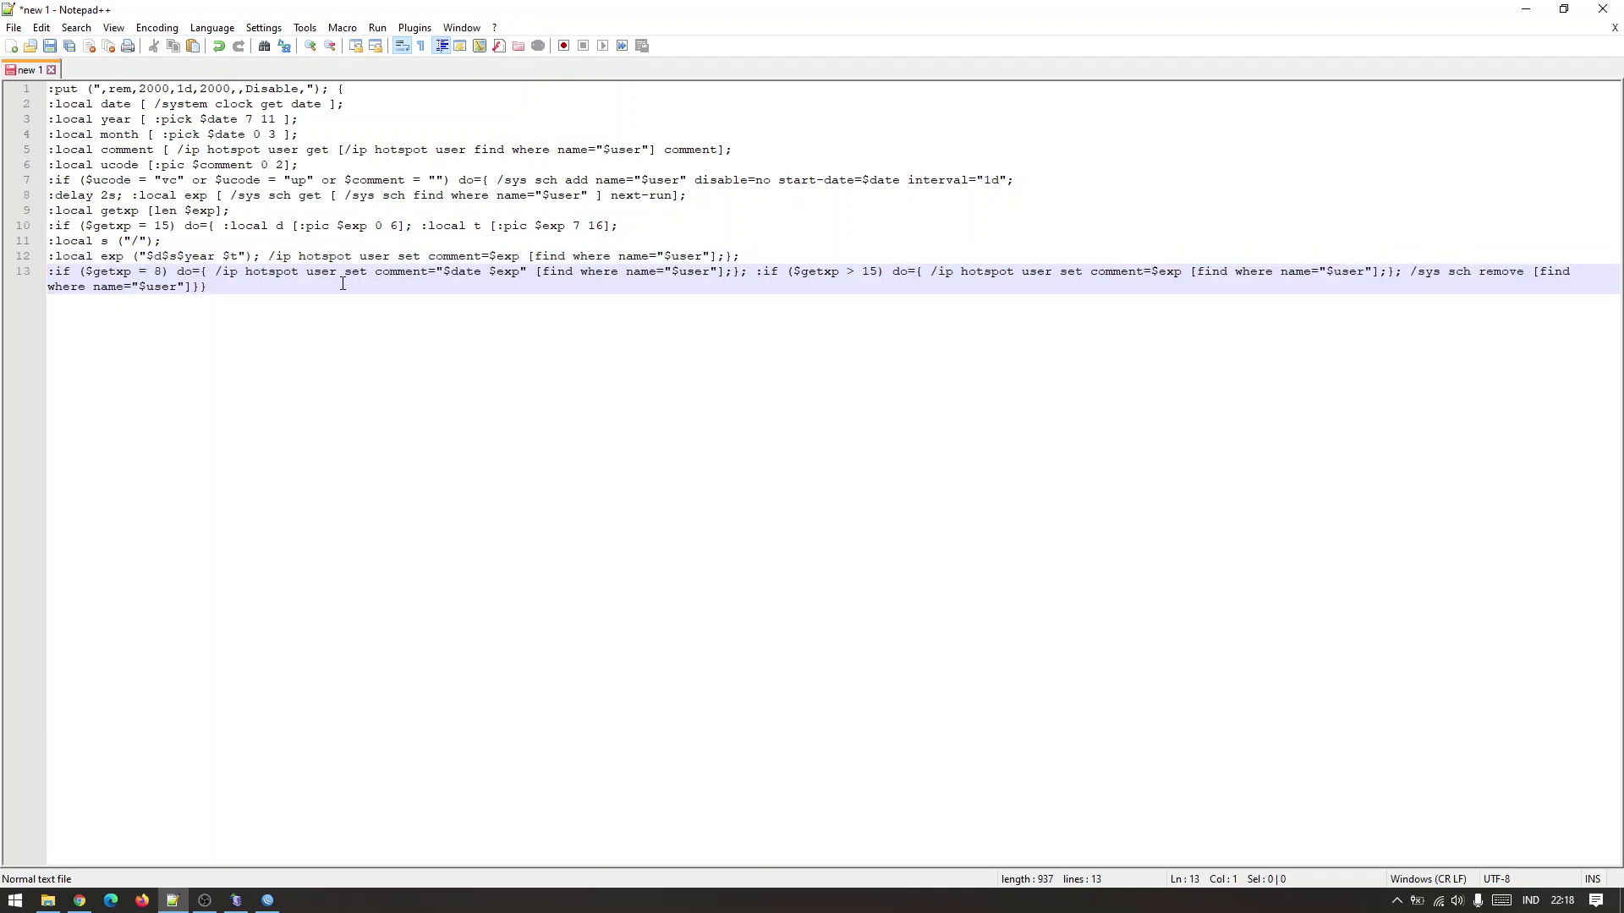
pyautogui.click(753, 268)
pyautogui.press('Return')
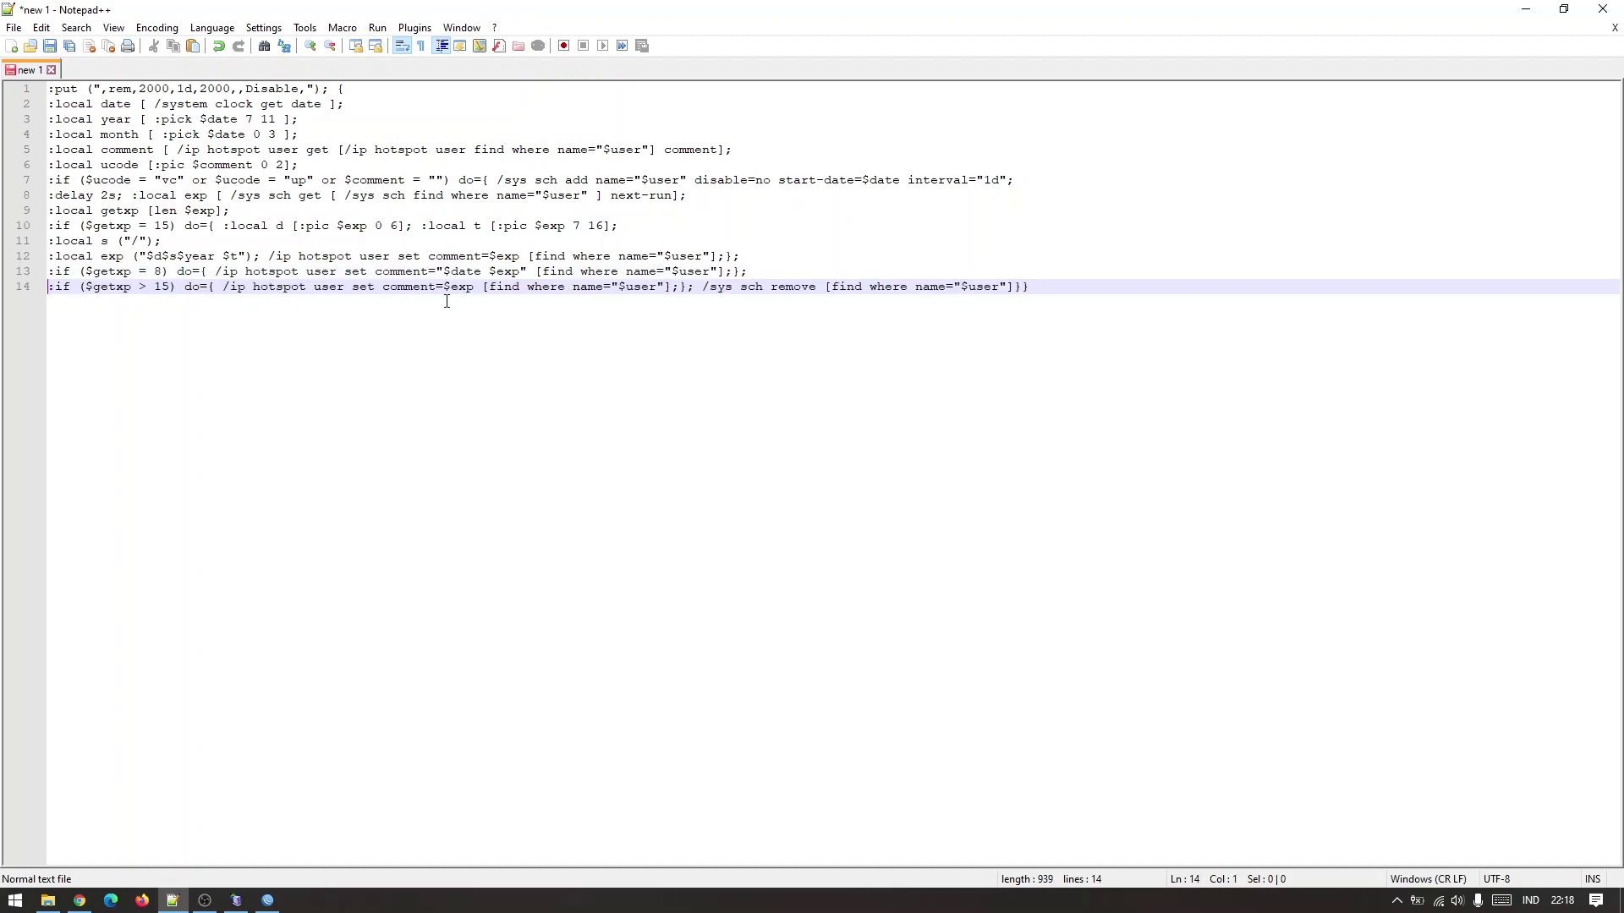
pyautogui.press('End')
pyautogui.press('Return')
pyautogui.press('Return')
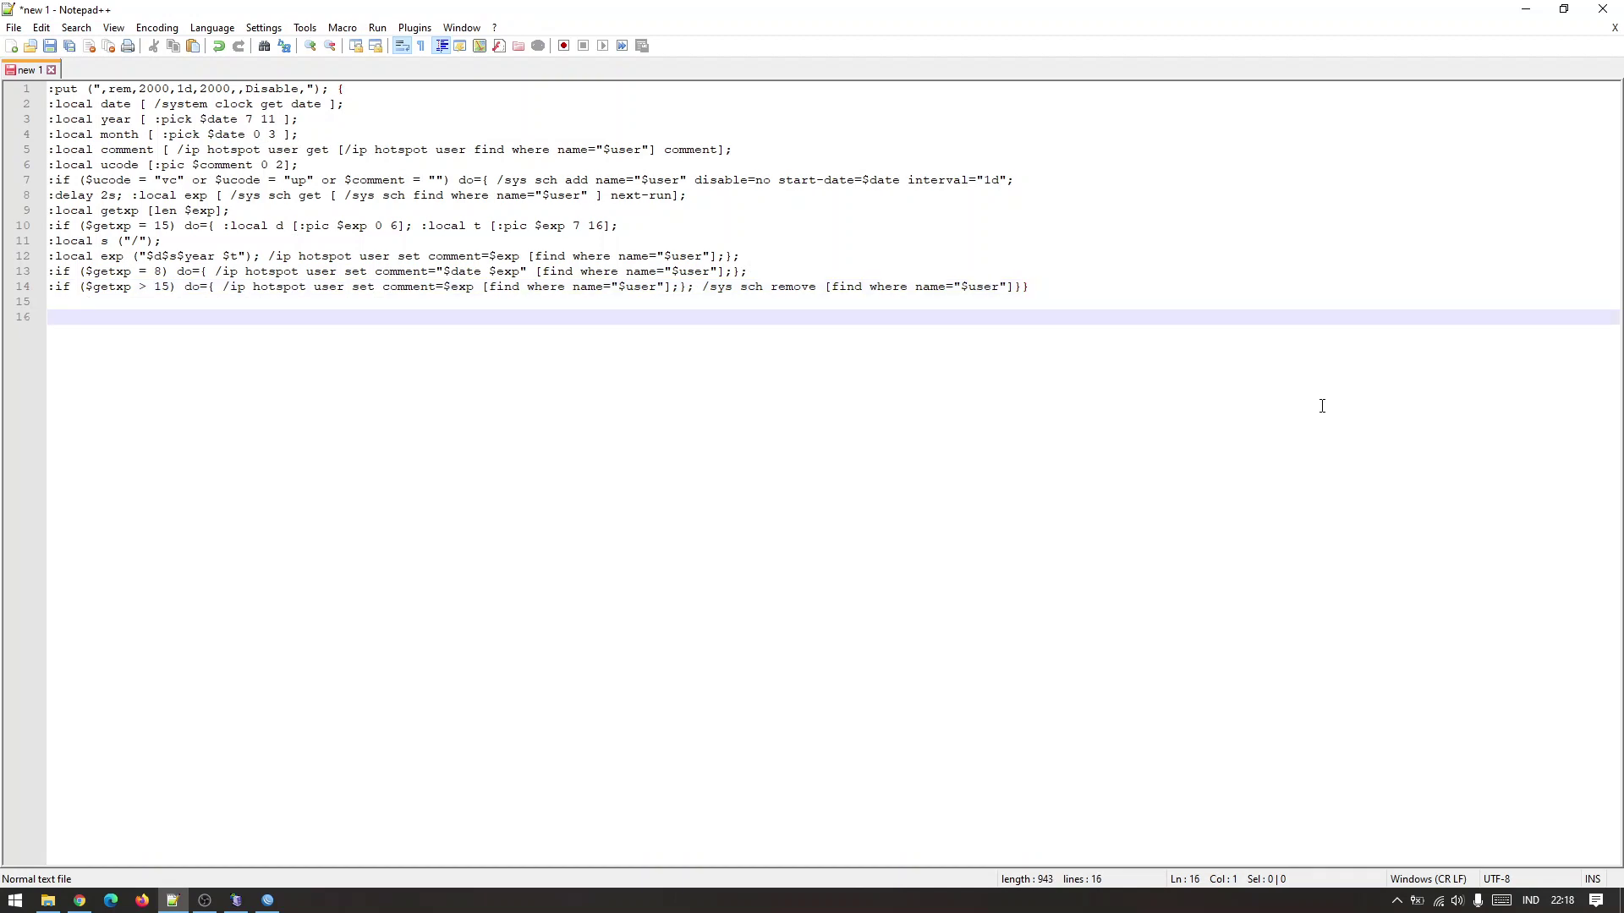
pyautogui.click(133, 195)
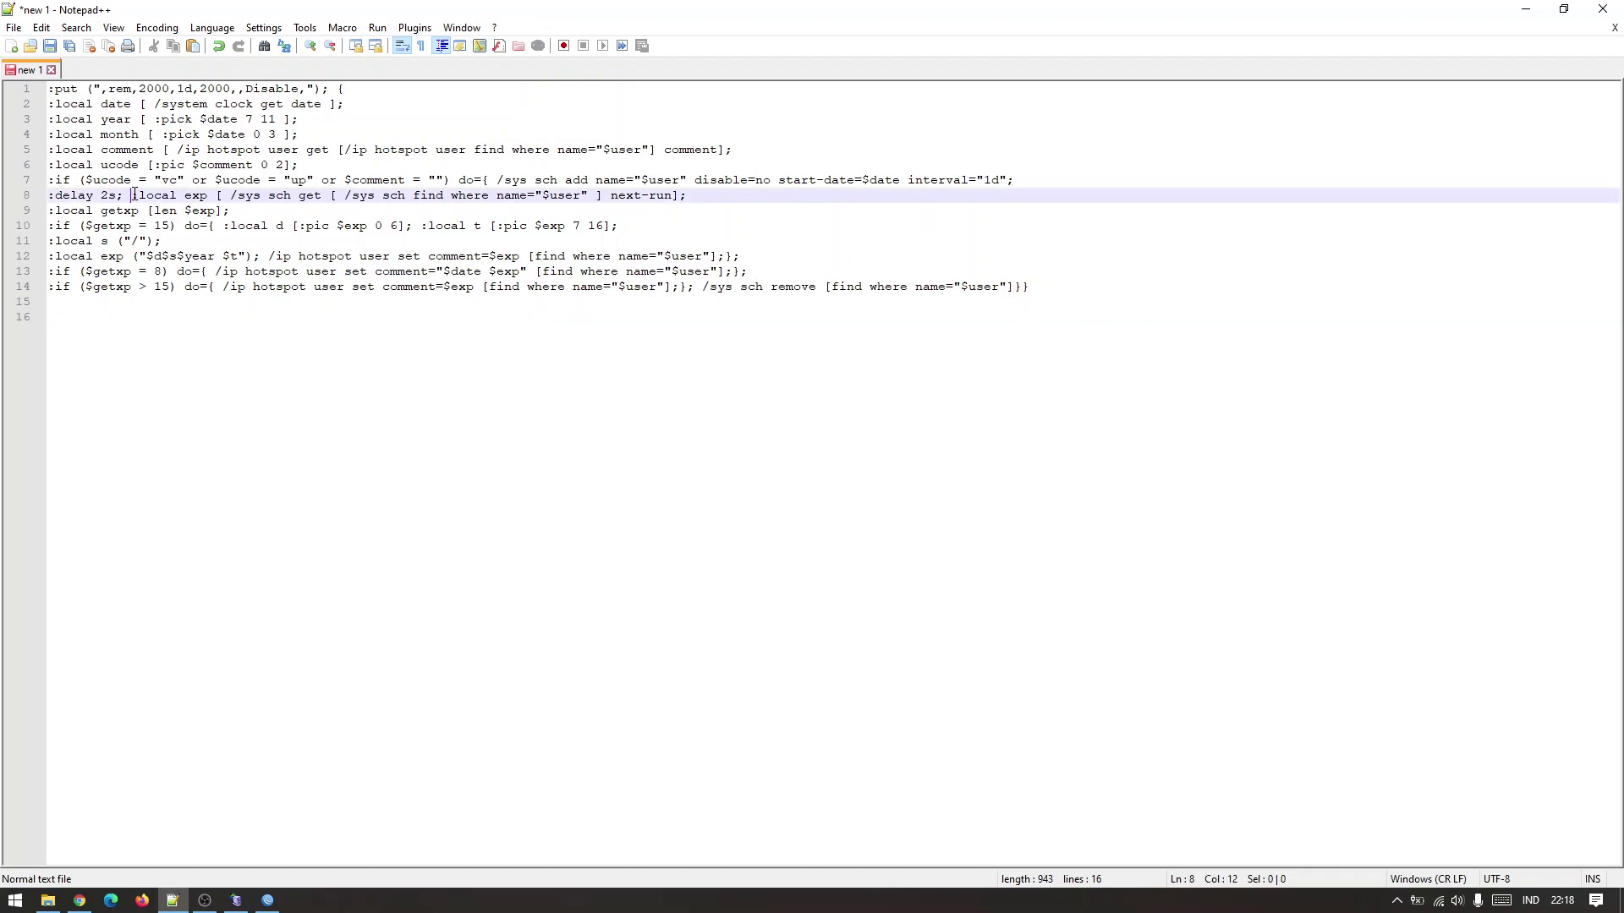
pyautogui.press('Return')
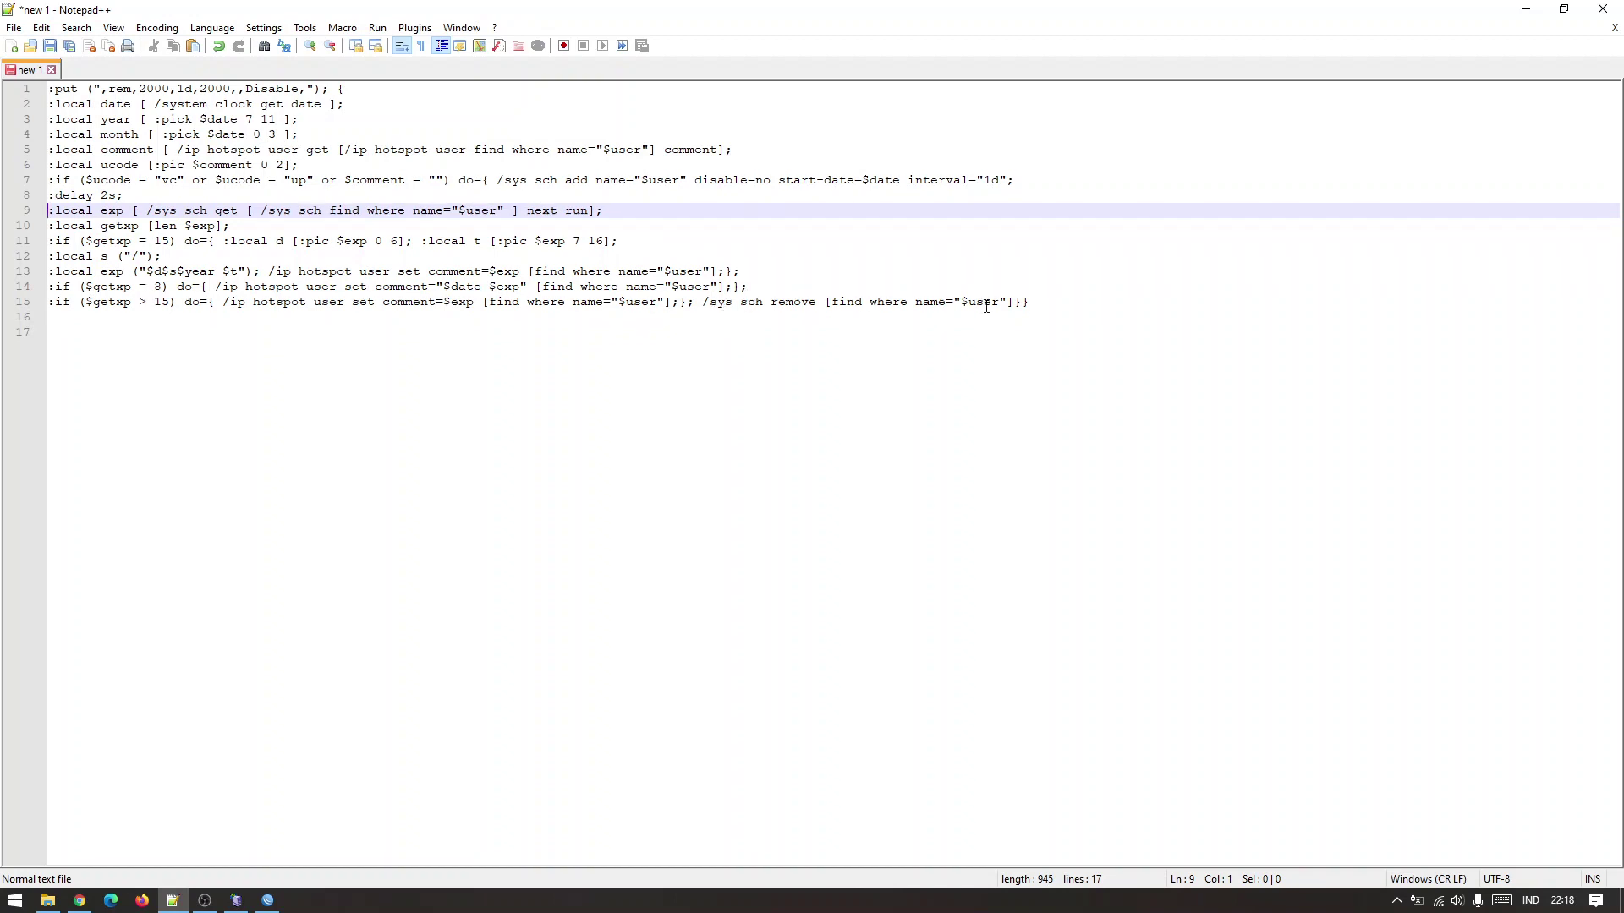
pyautogui.click(1057, 302)
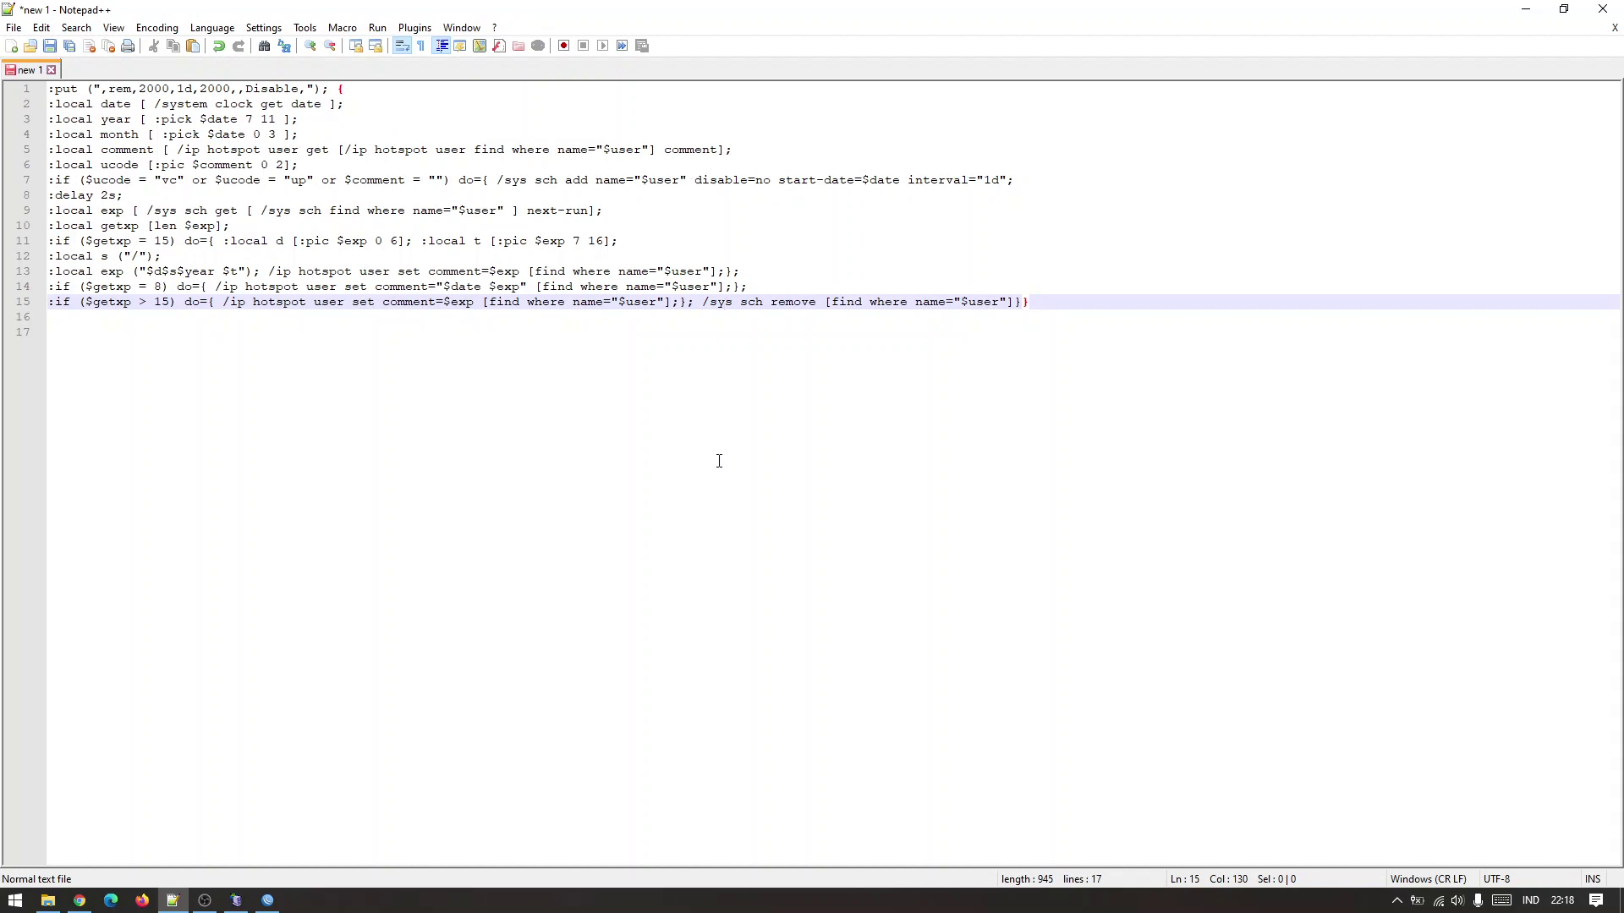
# Move to the blank line below the finished script and switch to OBS Studio.
pyautogui.press('Down')
pyautogui.press('Down')
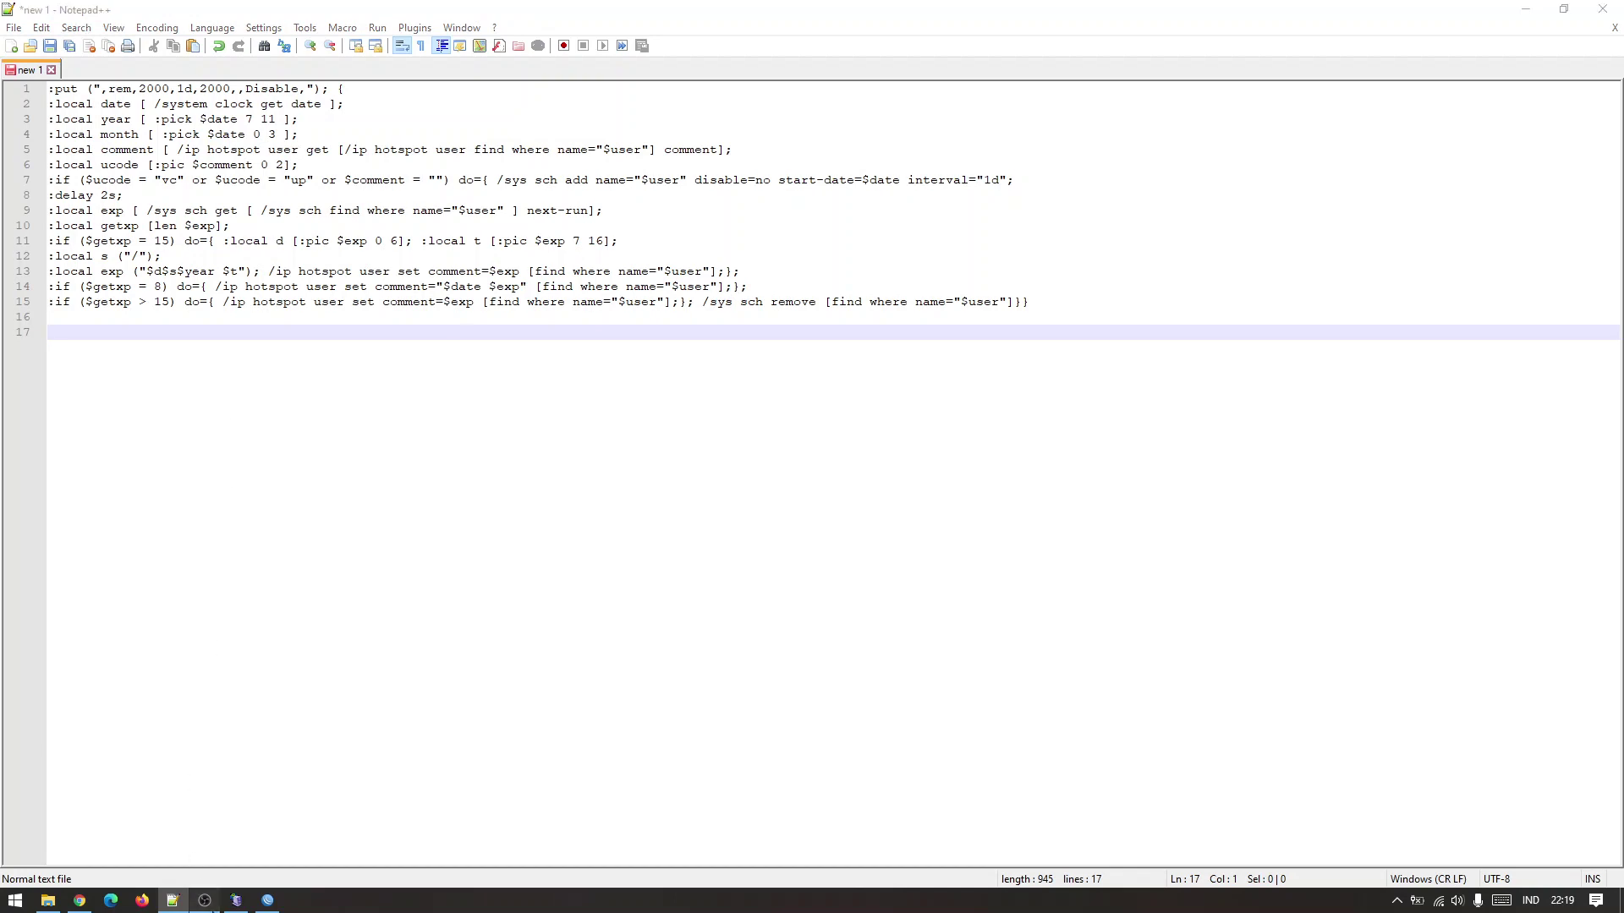
pyautogui.click(206, 900)
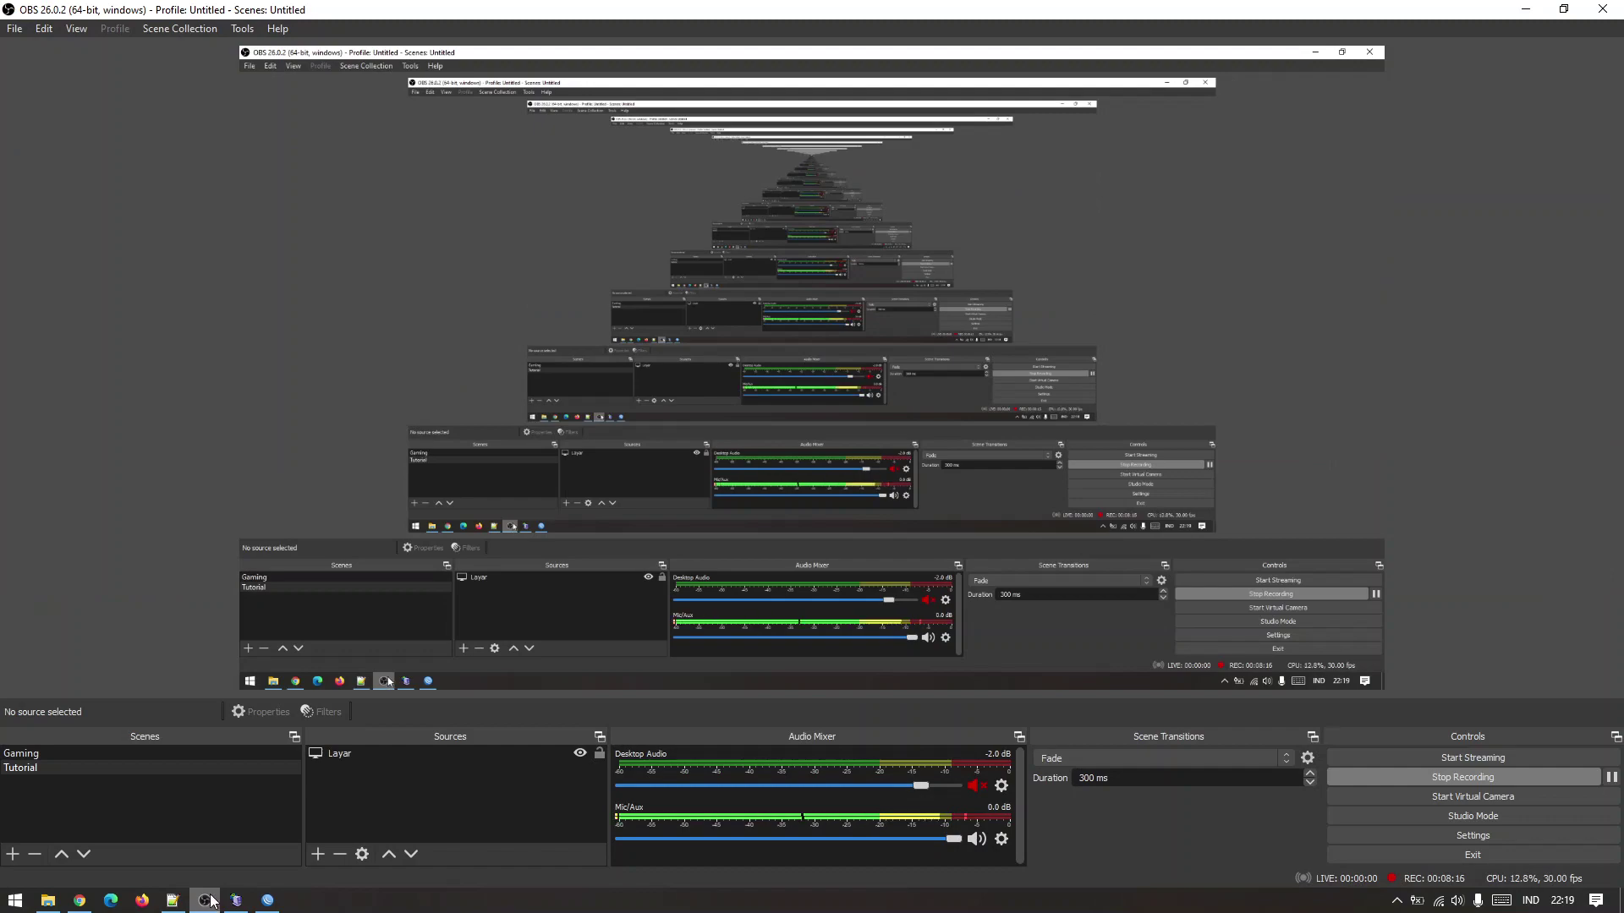
# Bring the Notepad++ editor holding the reformatted hotspot script back to the front.
pyautogui.click(173, 901)
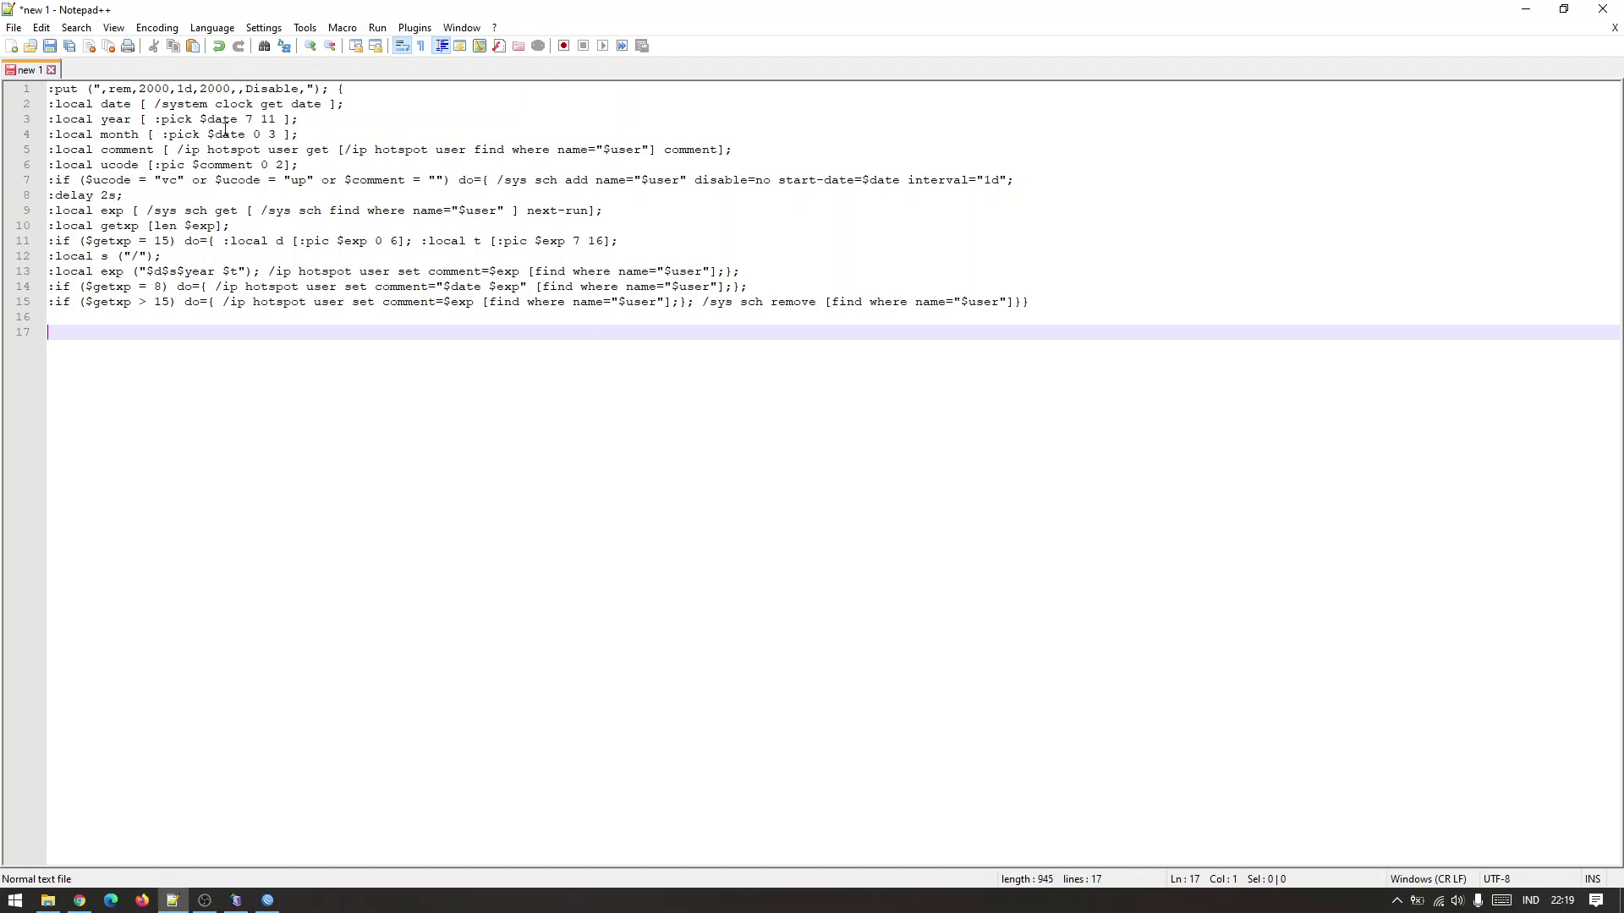
# Inspect line 1's :put values: rem, 2000, 1d, the second 2000, and Disable.
pyautogui.moveTo(323, 88); pyautogui.dragTo(89, 88)
pyautogui.click(155, 135)
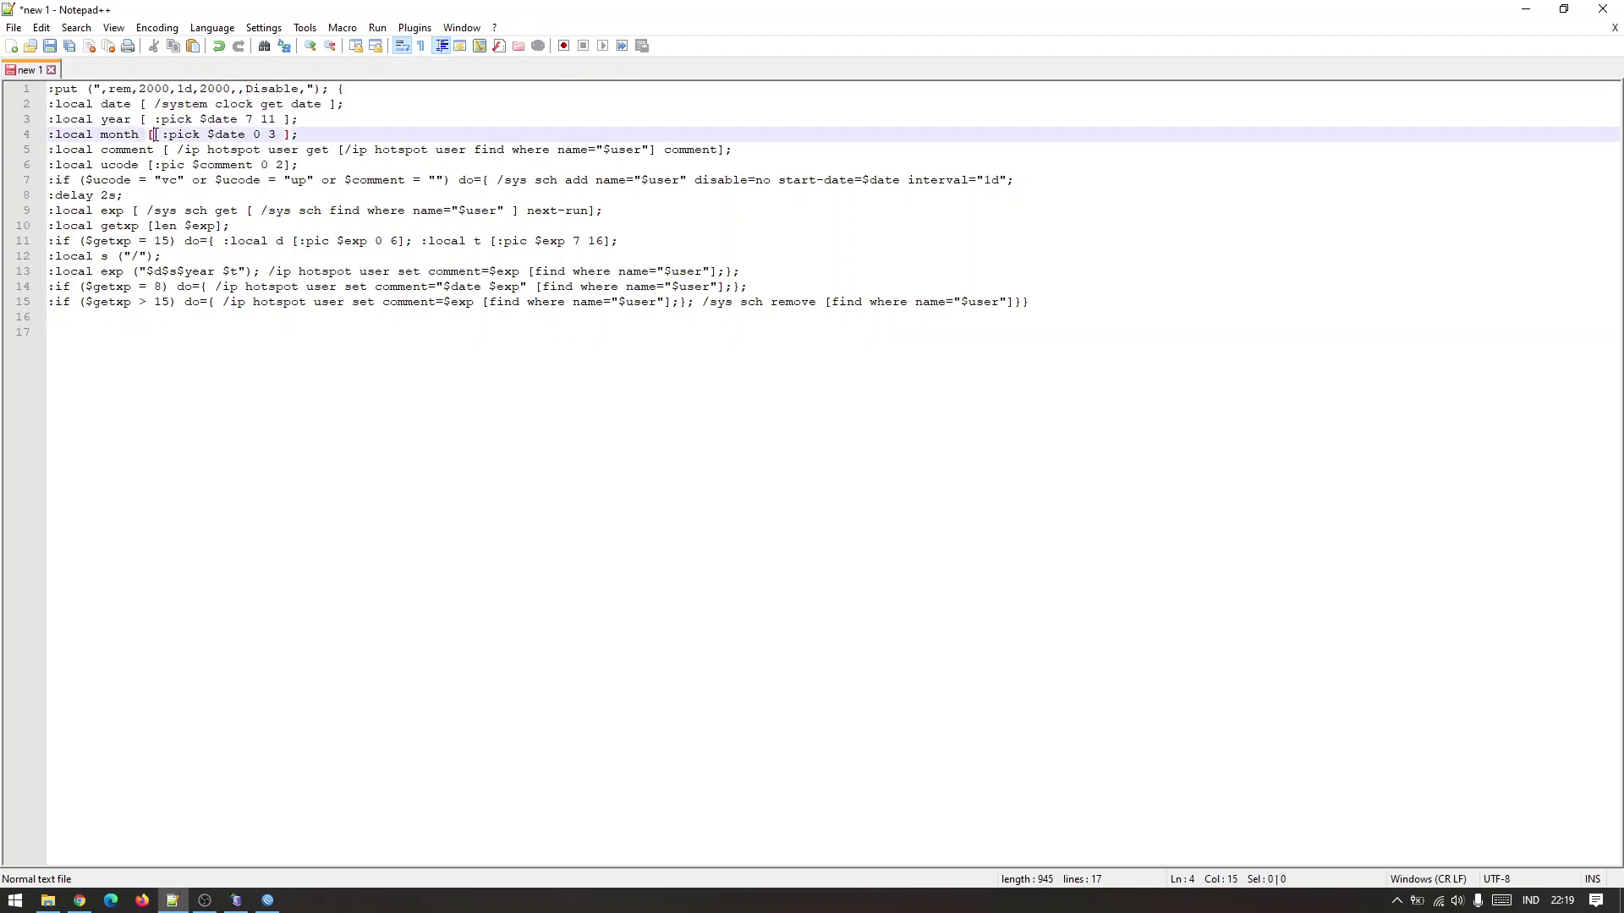
pyautogui.doubleClick(127, 89)
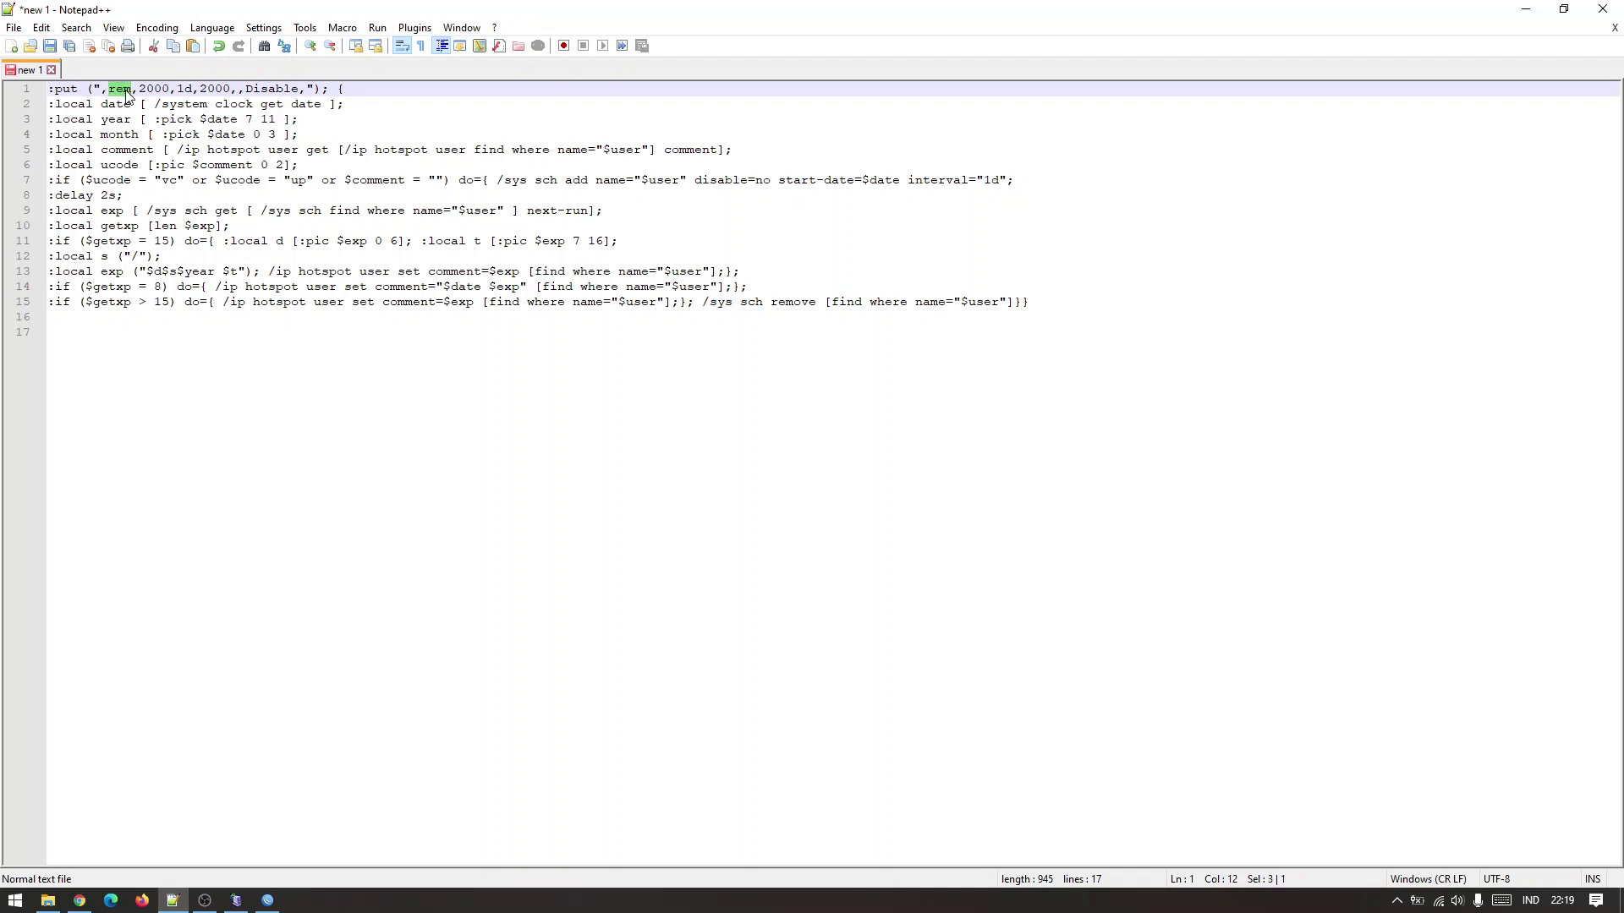
pyautogui.doubleClick(155, 89)
pyautogui.doubleClick(186, 88)
pyautogui.doubleClick(205, 89)
pyautogui.doubleClick(252, 89)
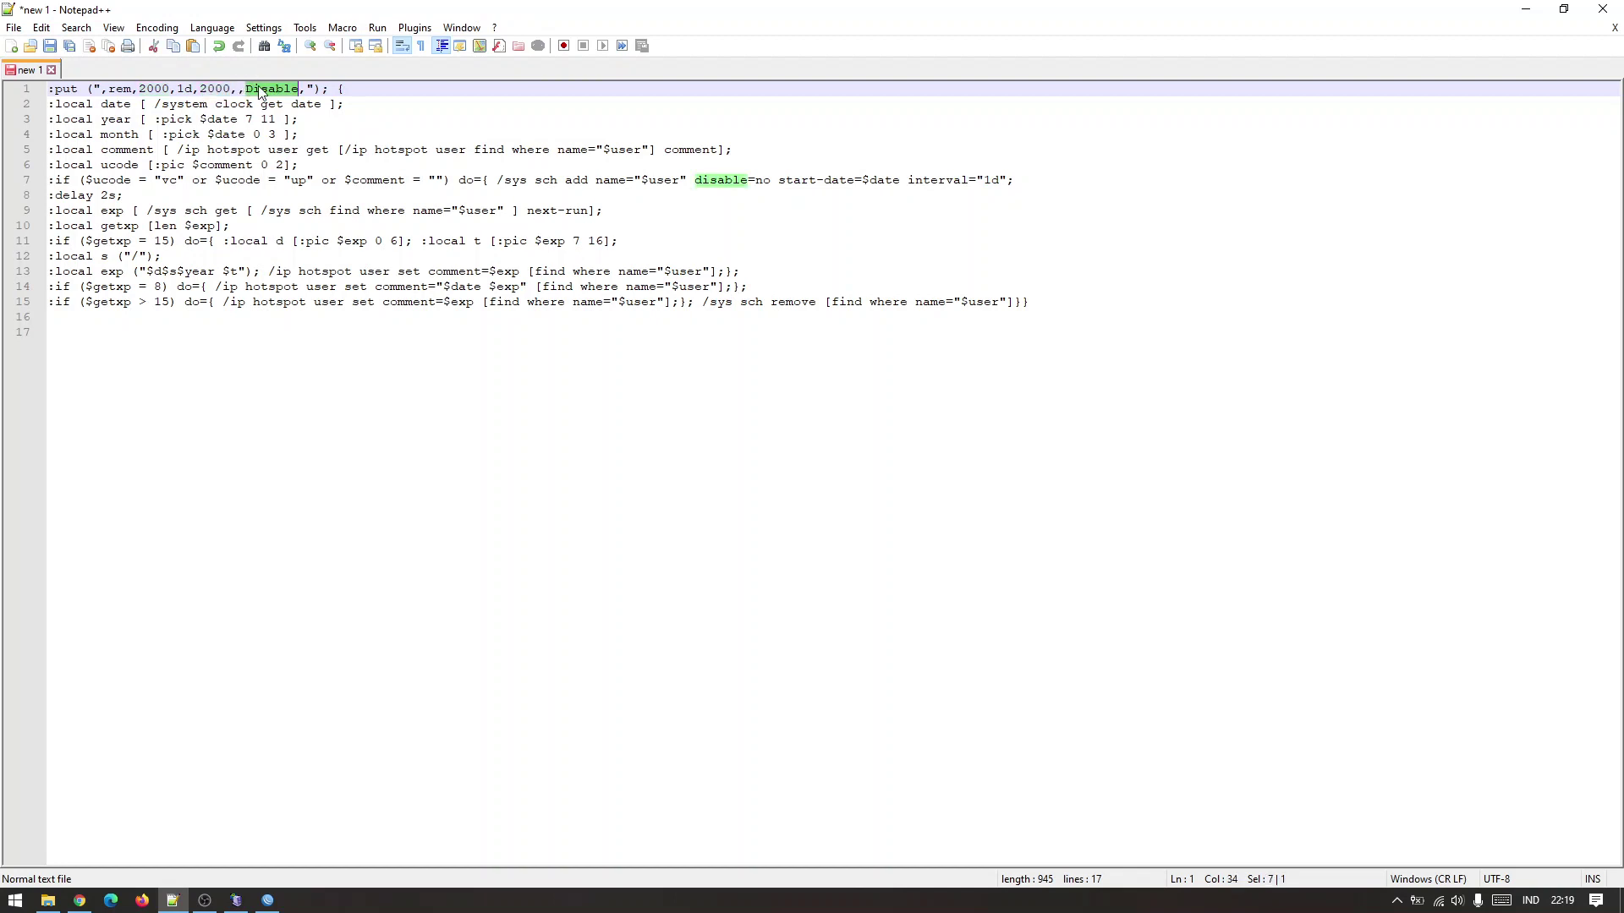
pyautogui.click(259, 89)
pyautogui.doubleClick(260, 89)
# Inspect the date and clock get expressions on line 2, then switch to WinBox.
pyautogui.doubleClick(110, 105)
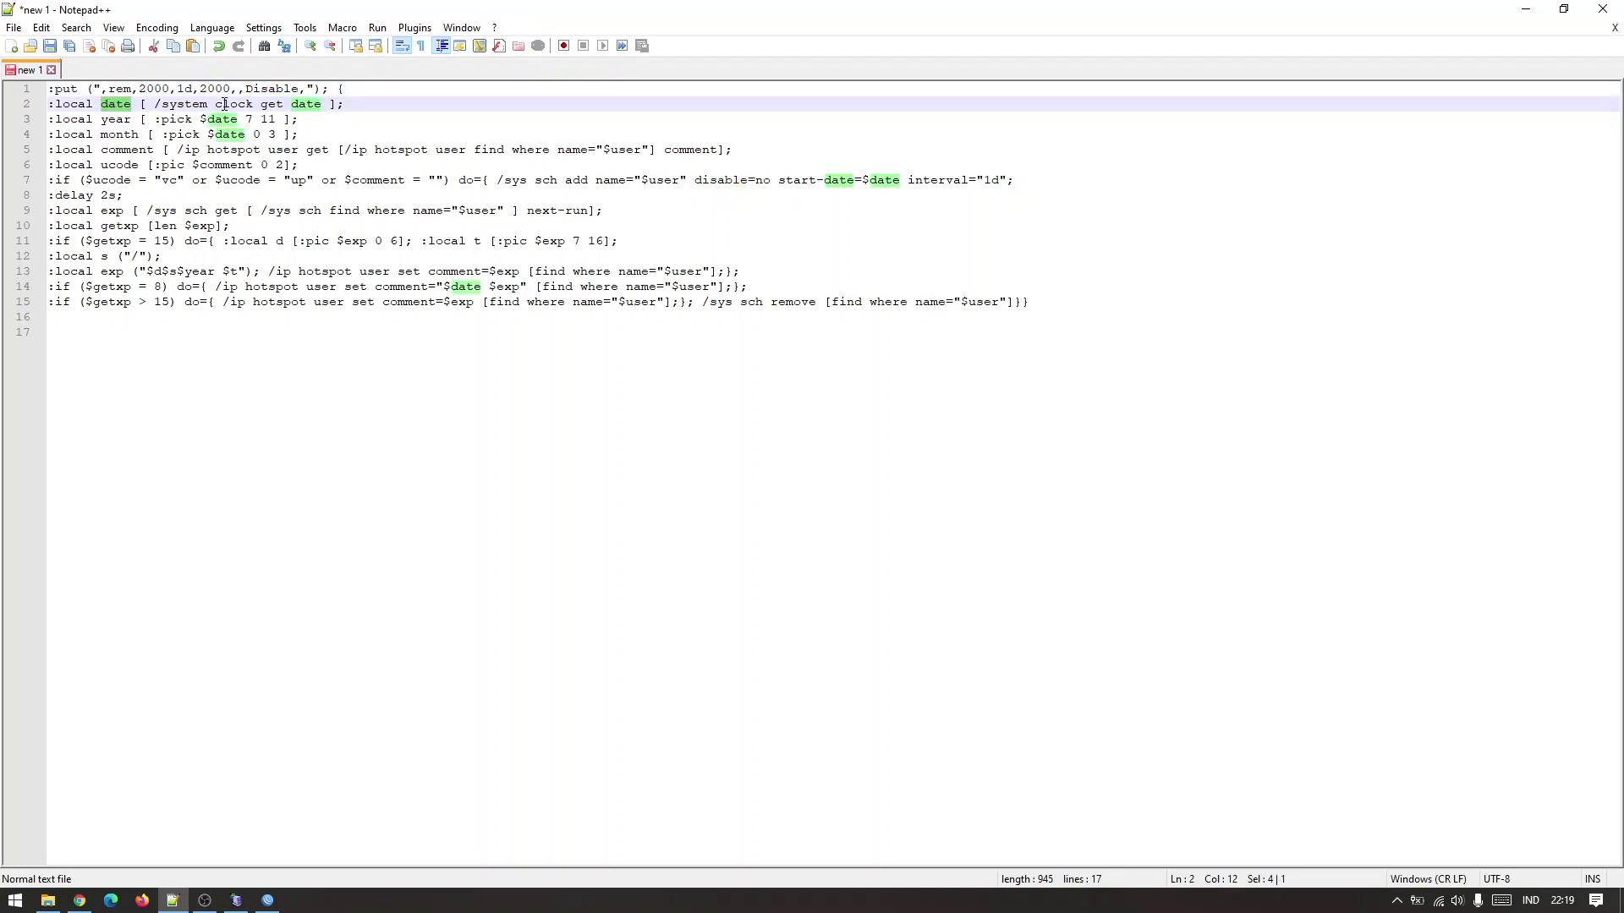
pyautogui.moveTo(218, 104); pyautogui.dragTo(290, 104)
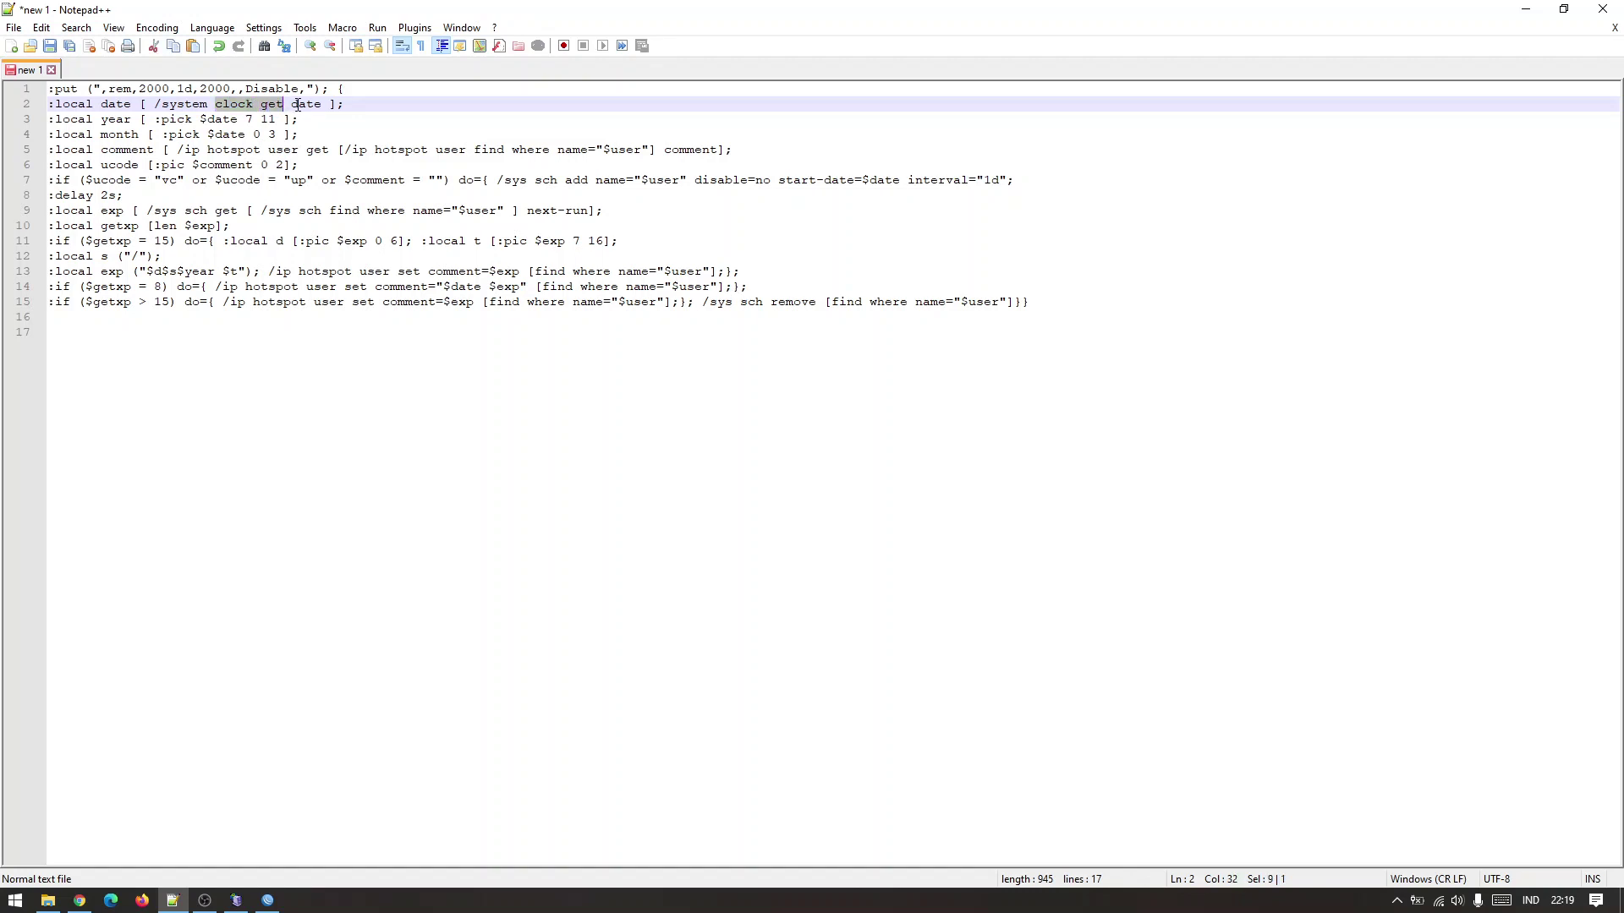
pyautogui.doubleClick(301, 105)
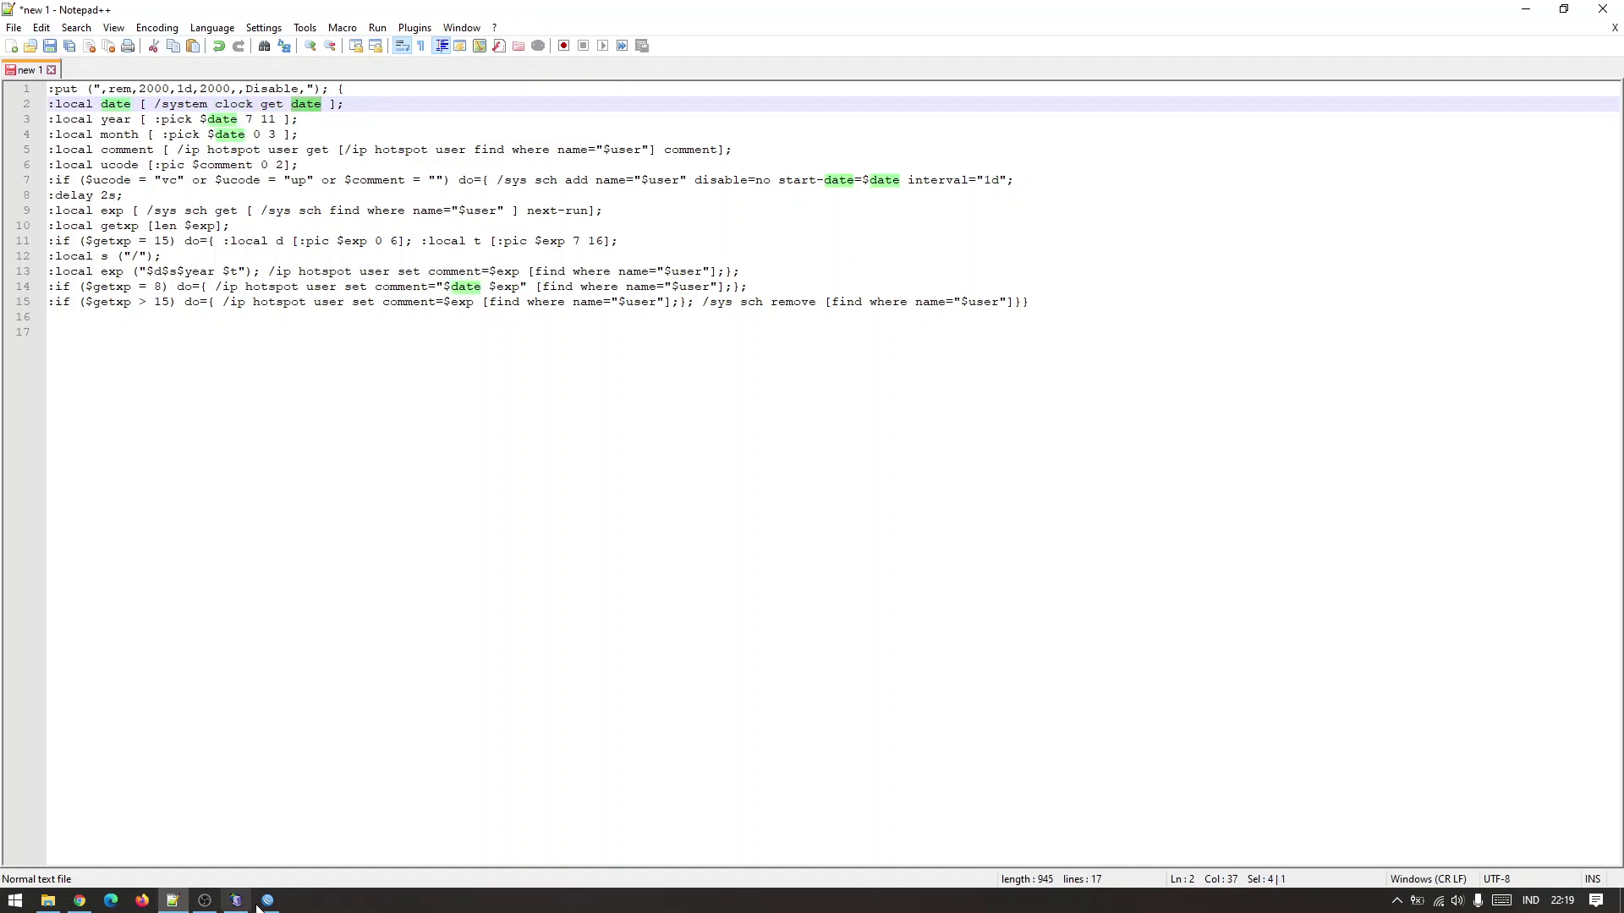
pyautogui.click(267, 899)
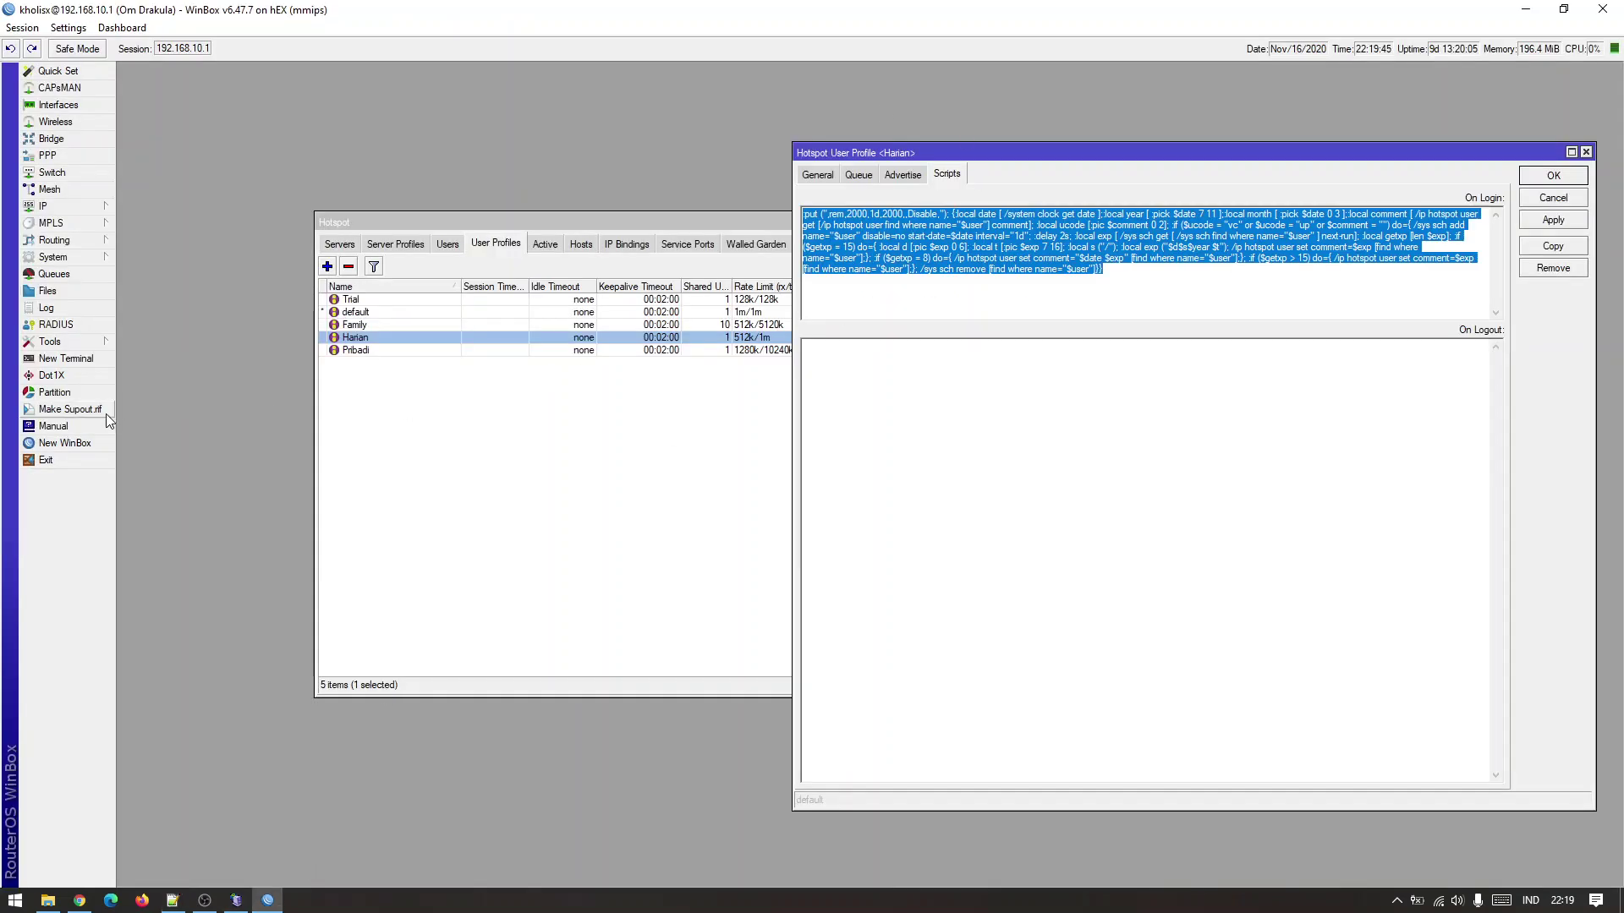
# Open a new router terminal and resize the WinBox window to sit beside Notepad++.
pyautogui.click(76, 444)
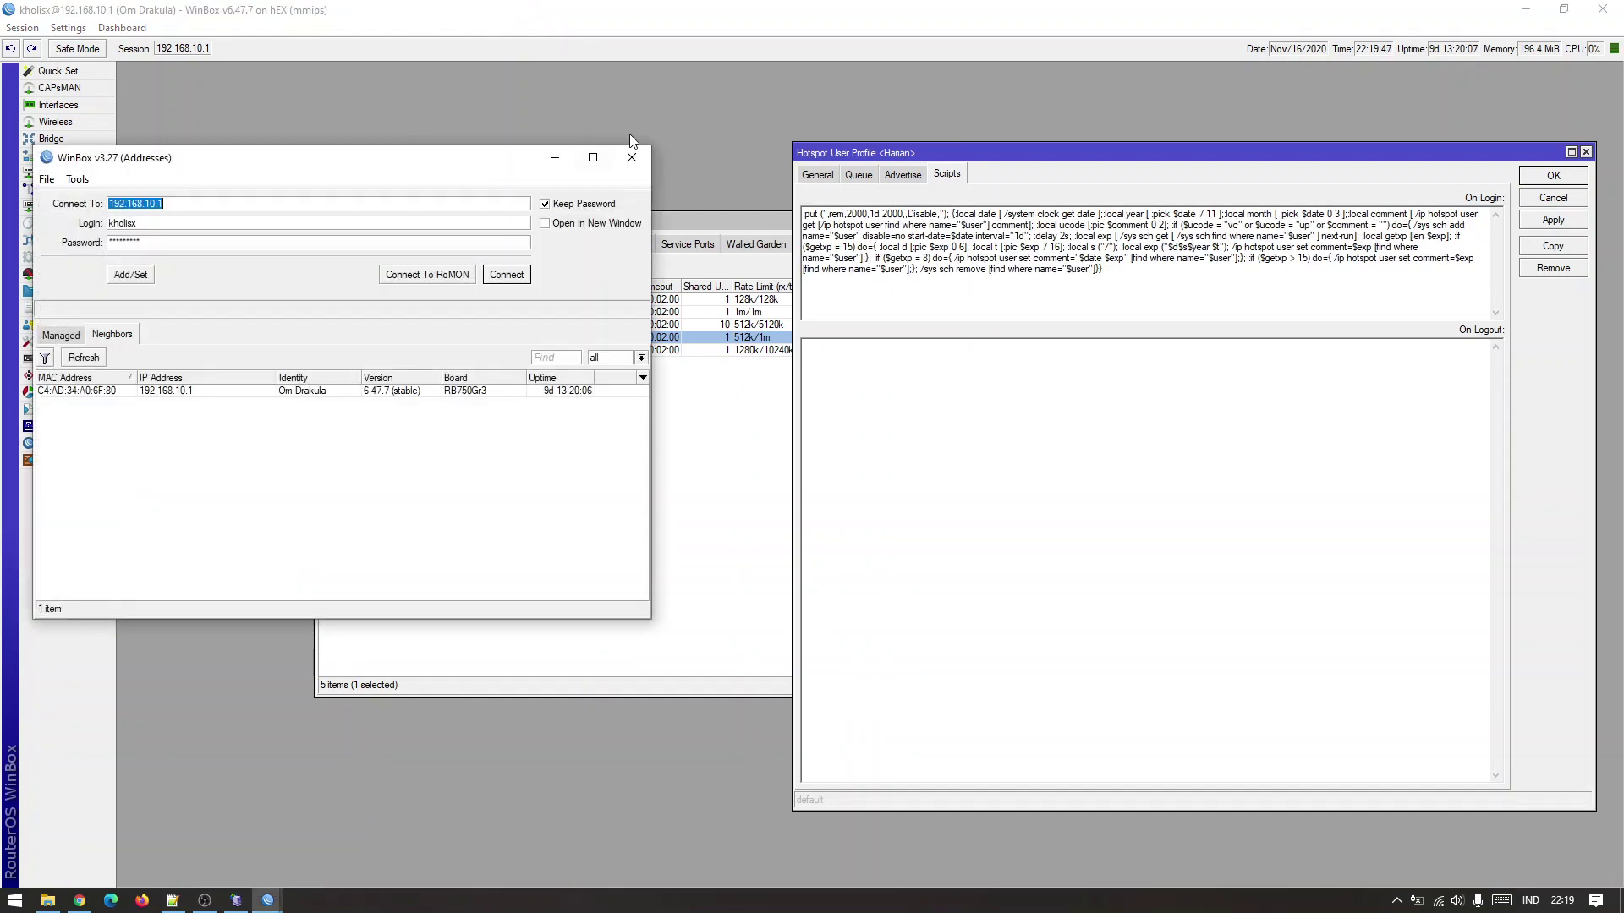
pyautogui.click(66, 359)
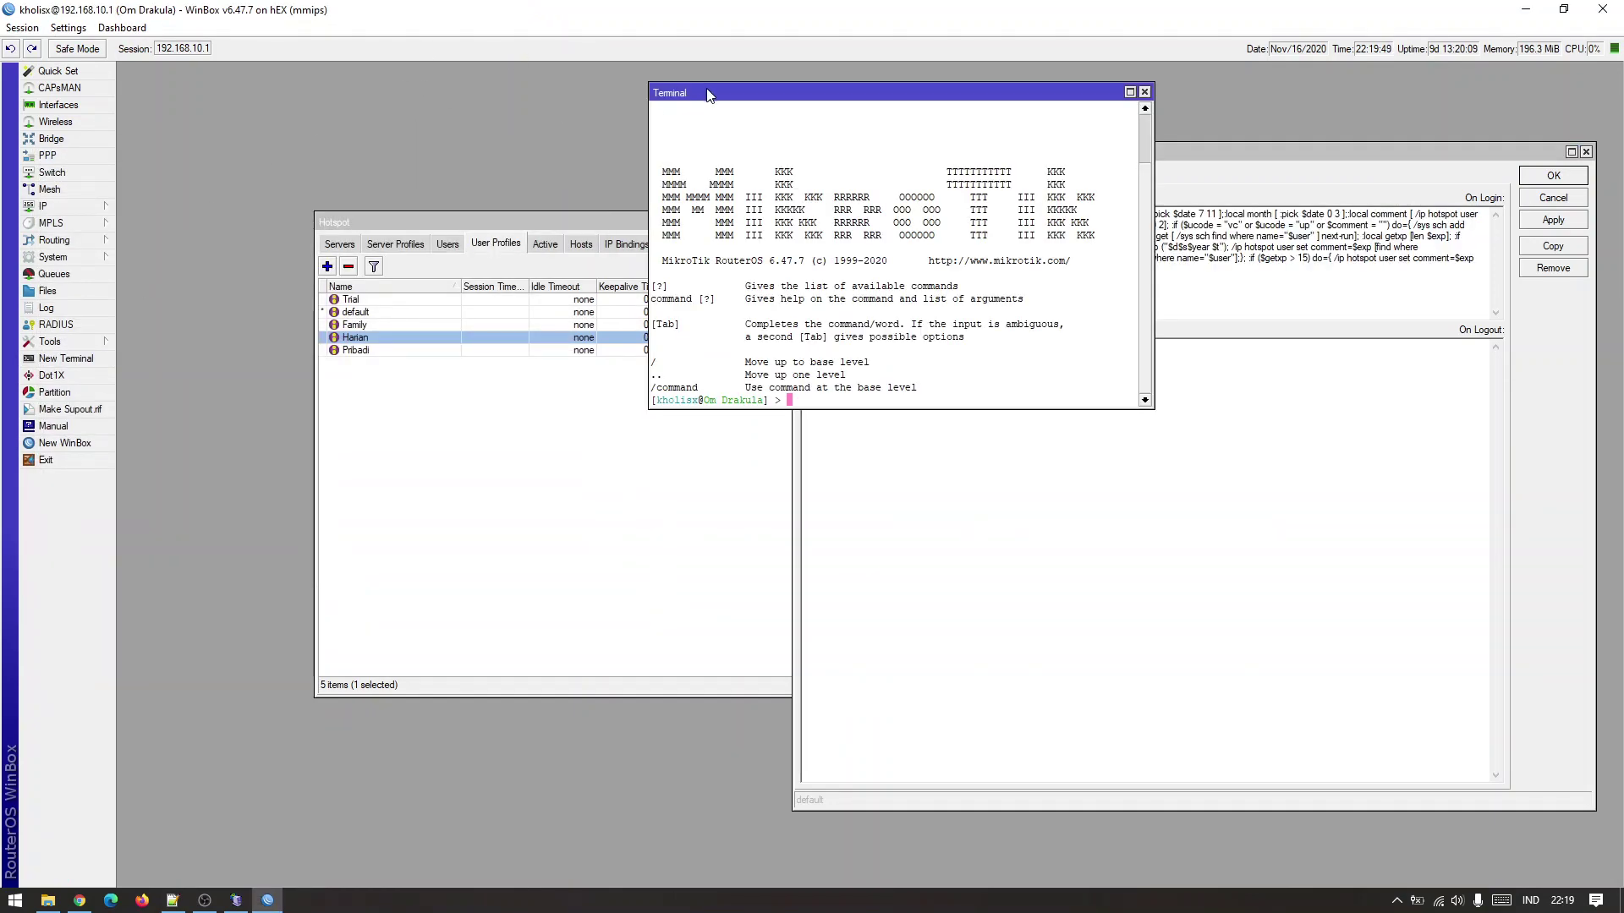
pyautogui.moveTo(711, 97); pyautogui.dragTo(227, 145)
pyautogui.doubleClick(344, 13)
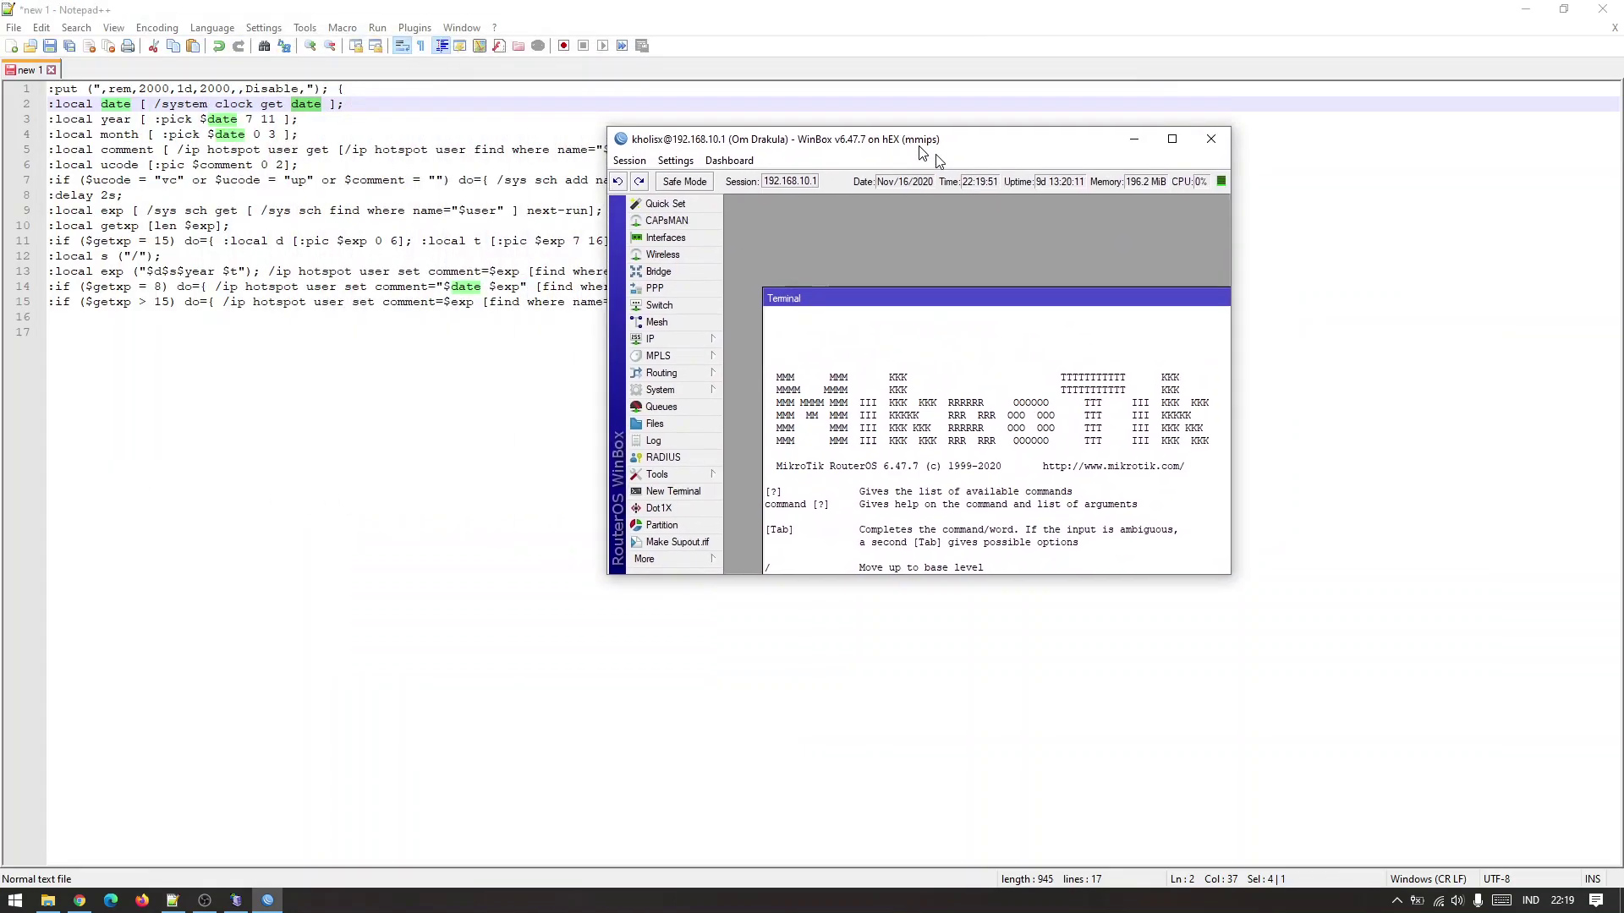
pyautogui.moveTo(1288, 602); pyautogui.dragTo(1546, 812)
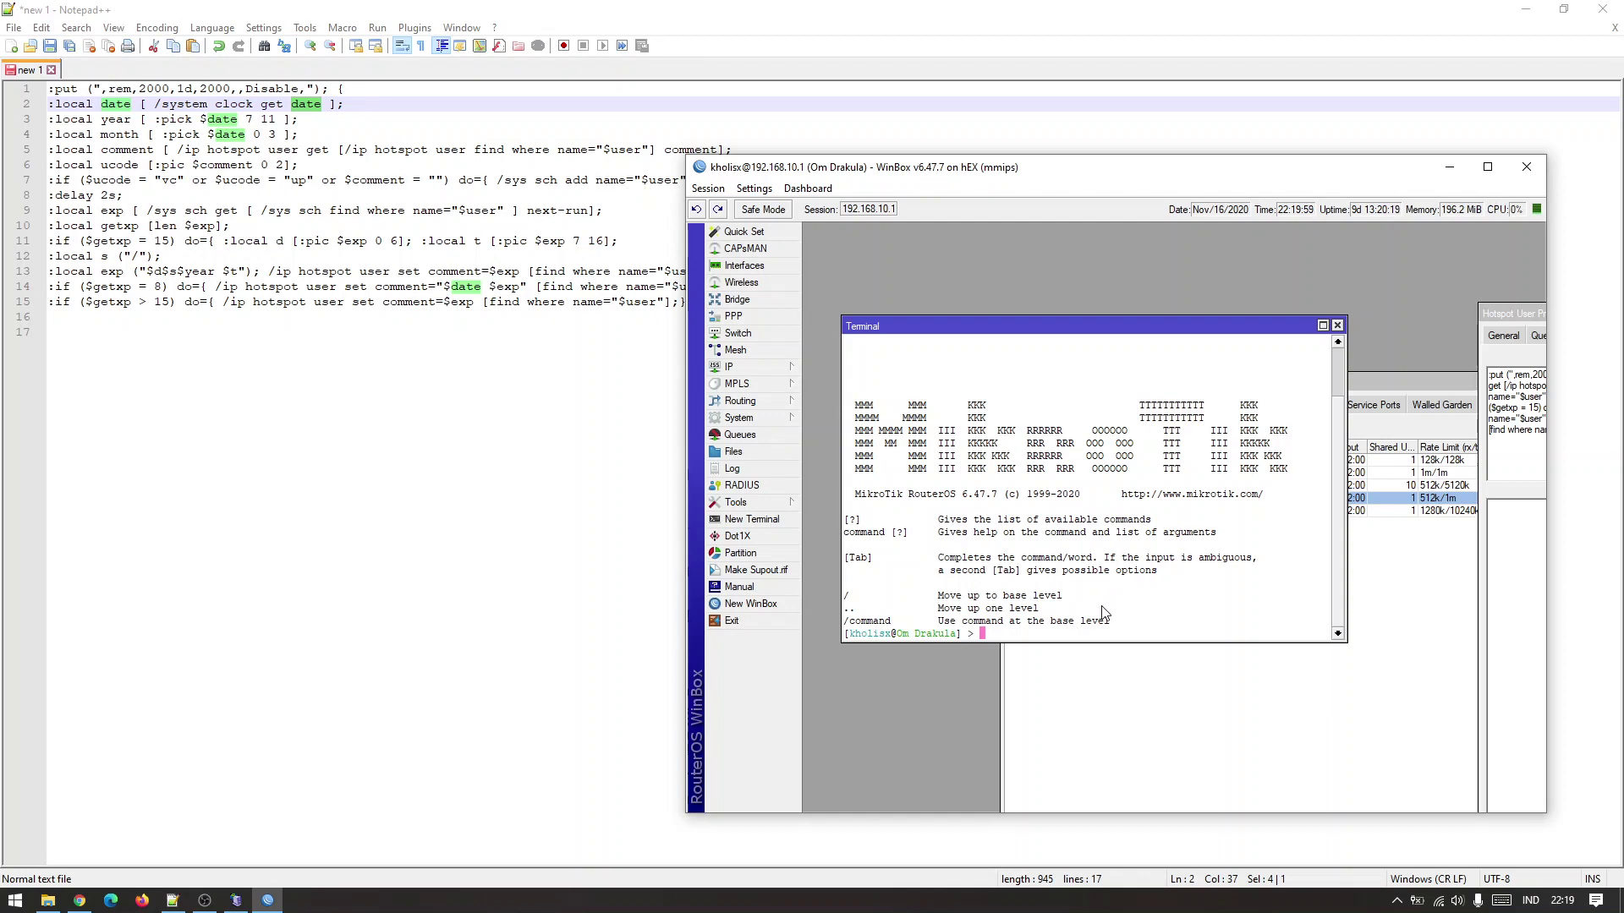
# Try 'system clock get date' and 'print date' in the terminal, then list available commands.
pyautogui.write('system clock get date')
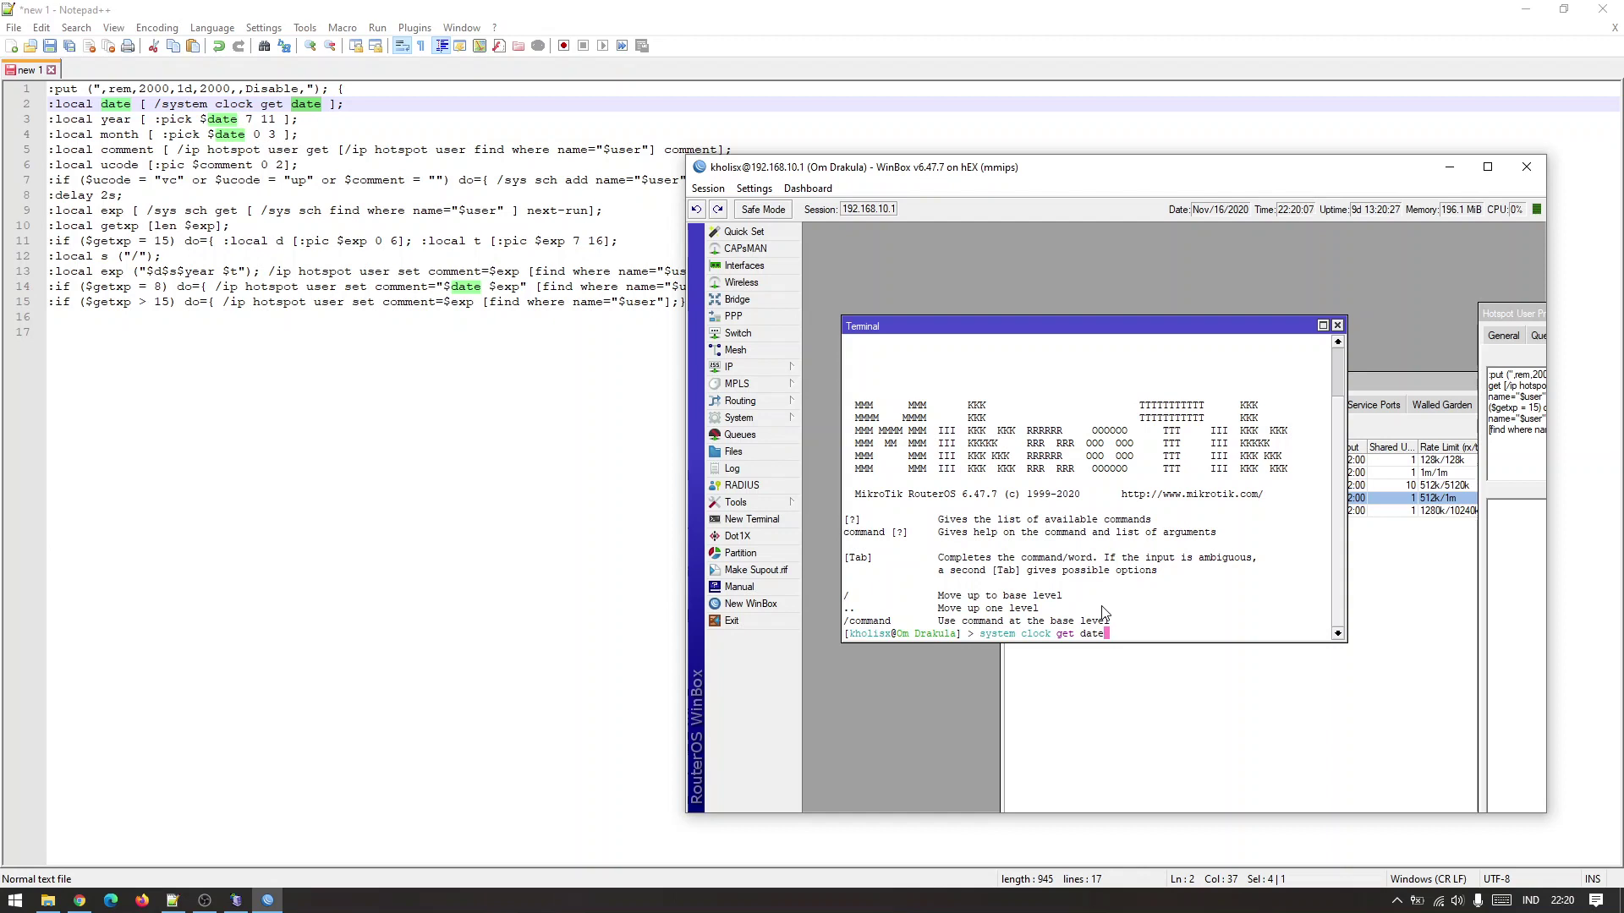
pyautogui.press('Return')
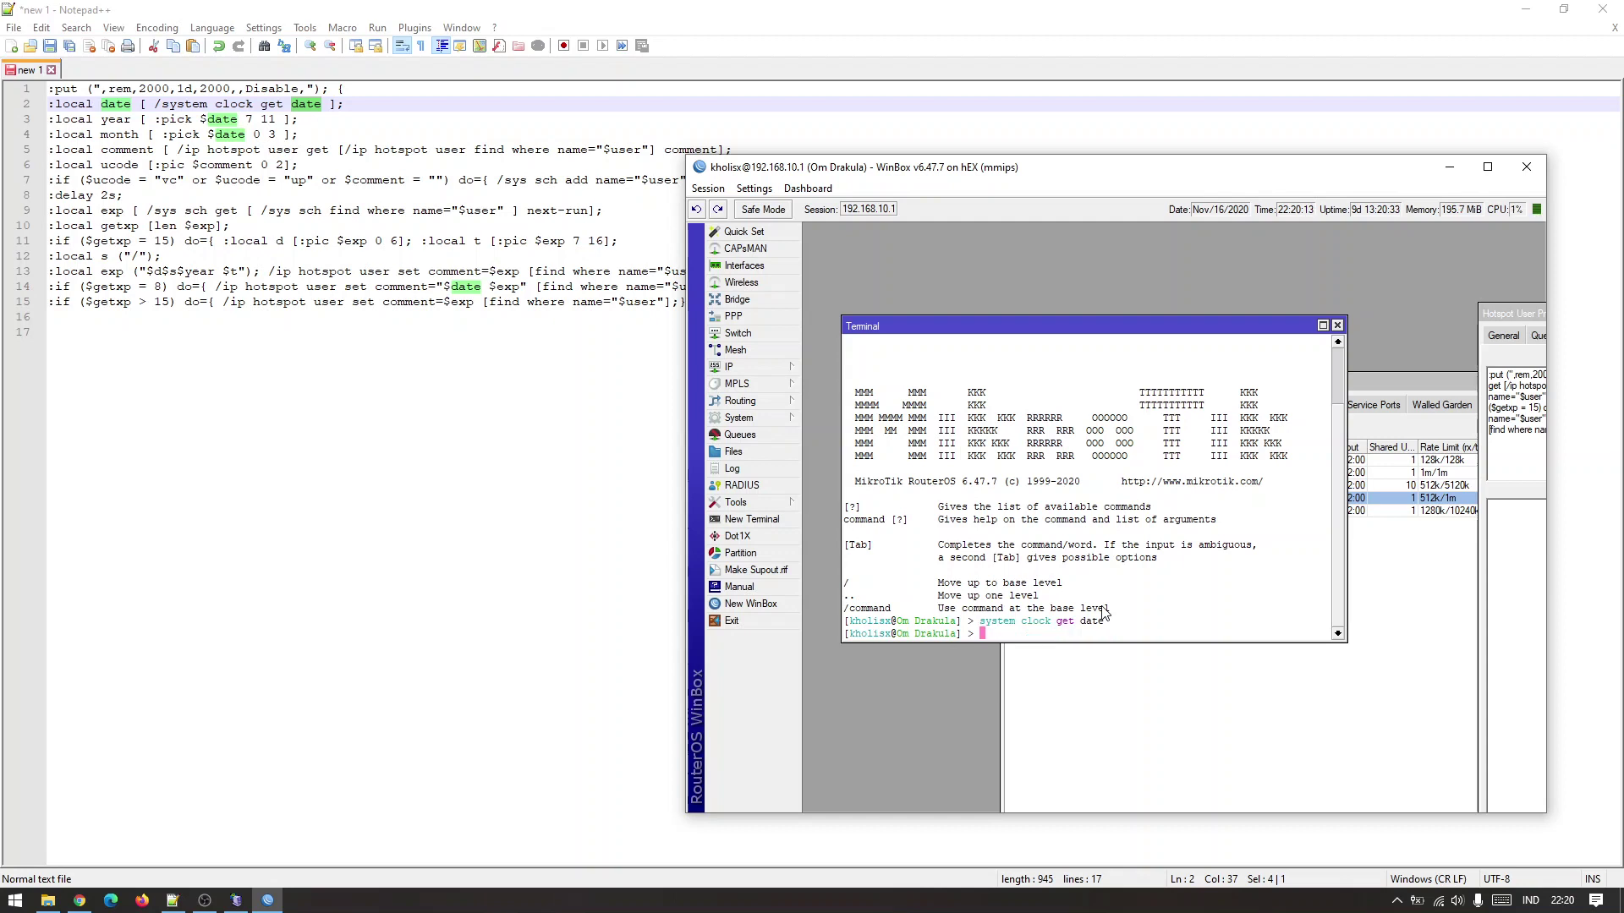
pyautogui.write('print date')
pyautogui.press('Return')
pyautogui.press('Tab')
pyautogui.press('Tab')
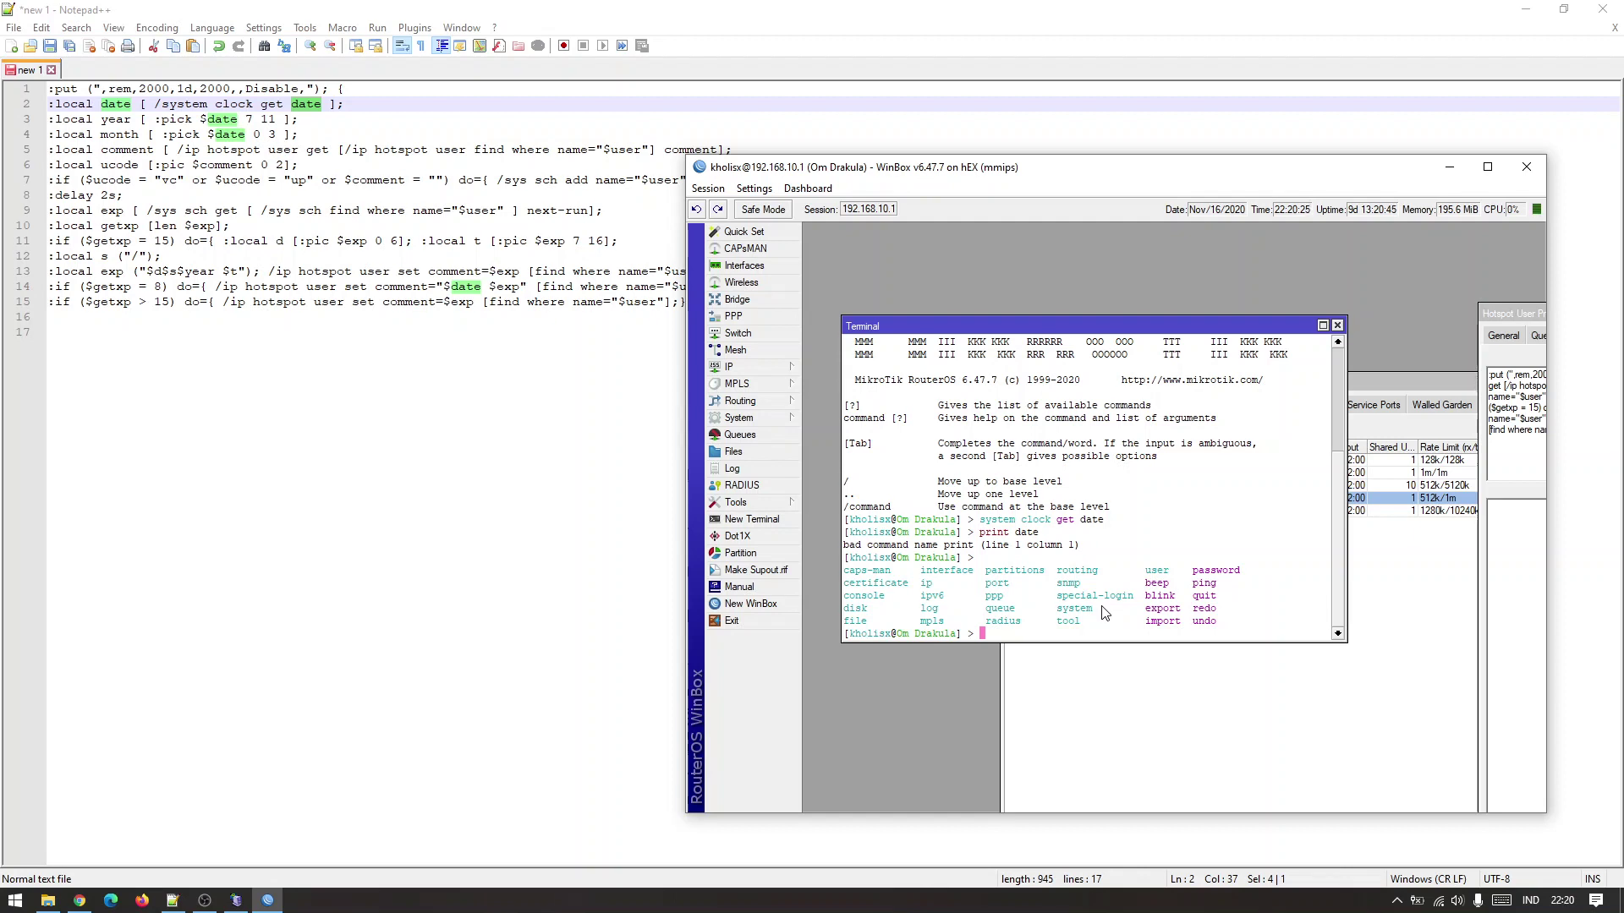
# Run print in the system clock menu and select the nov/16/2020 date line.
pyautogui.write('system clock')
pyautogui.press('Return')
pyautogui.write('print')
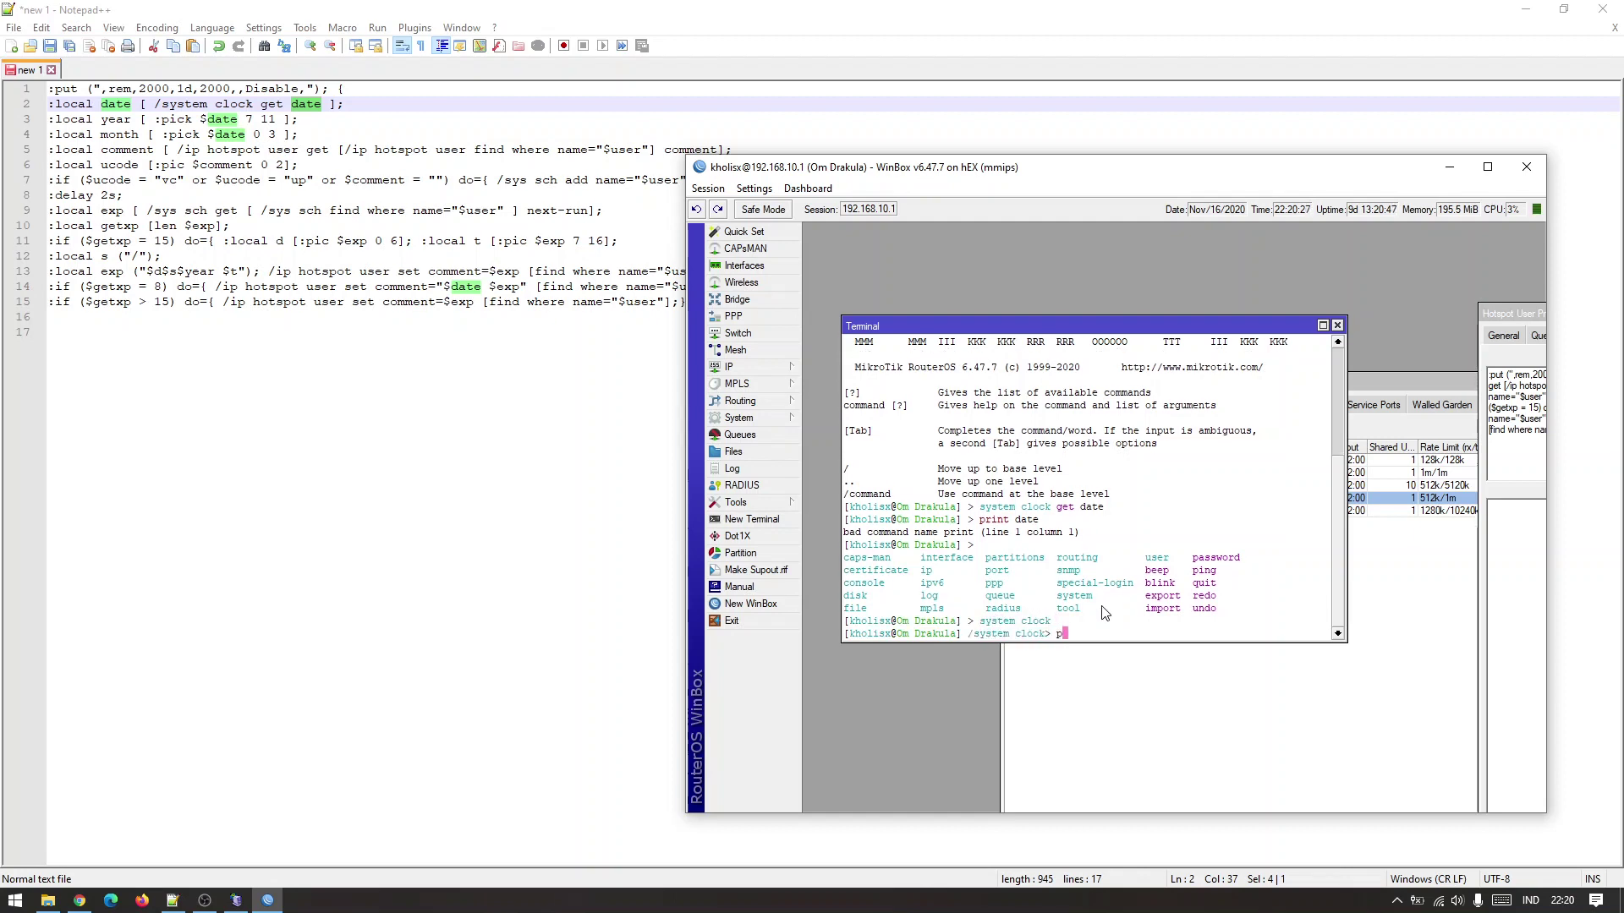
pyautogui.press('Return')
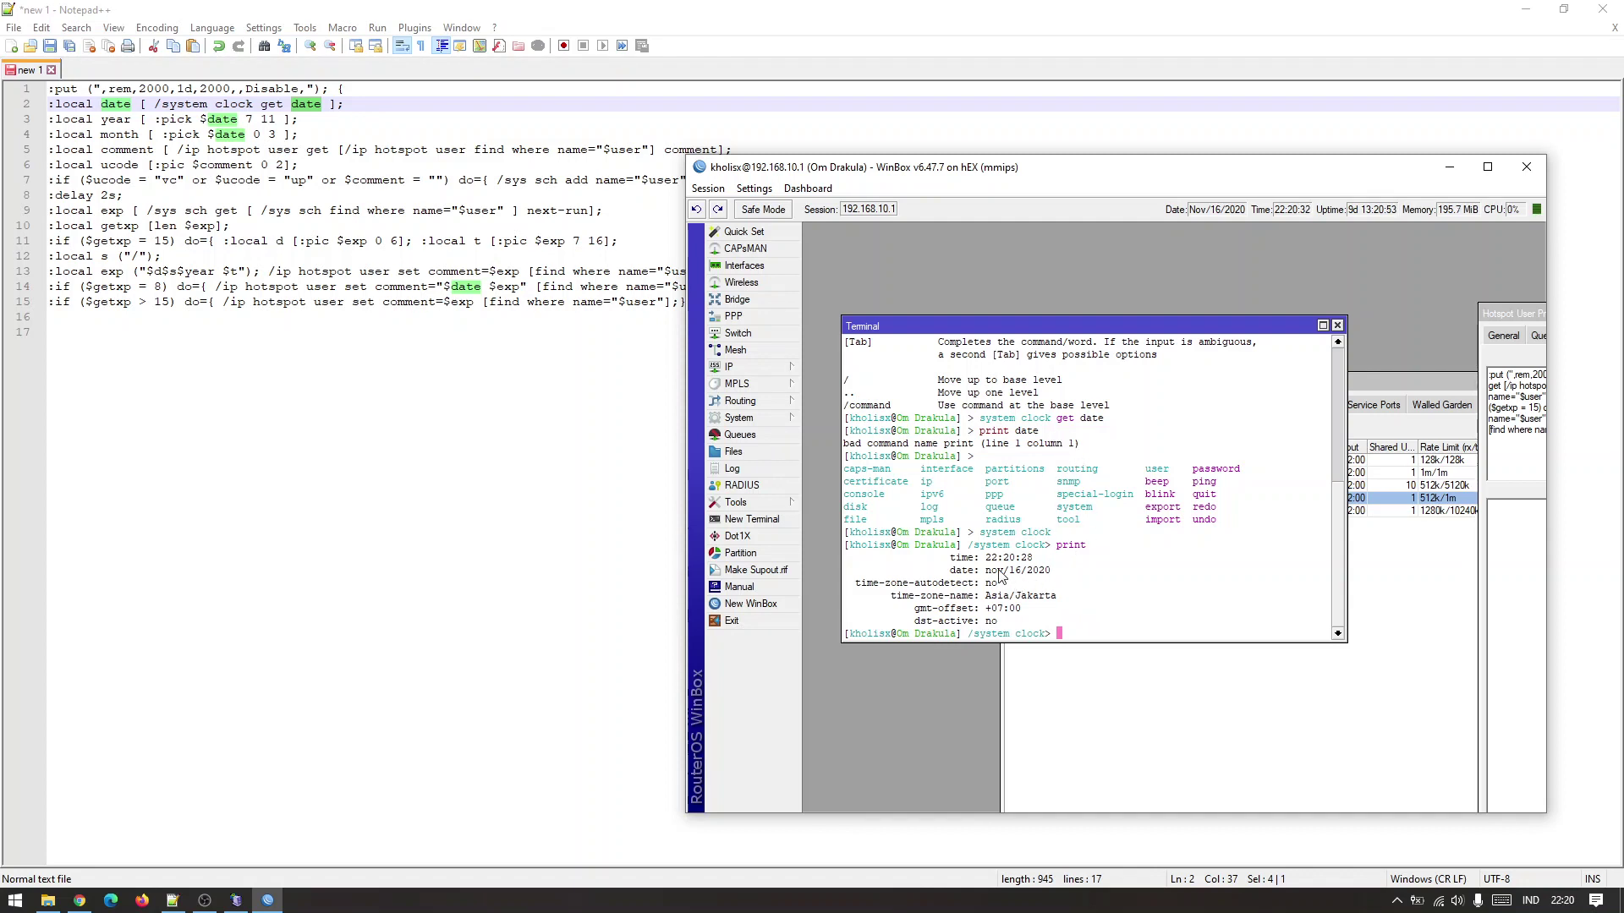
pyautogui.moveTo(987, 575); pyautogui.dragTo(1039, 573)
# Highlight the date, year and comment variables and the hotspot user lookup on lines 2–5.
pyautogui.doubleClick(139, 151)
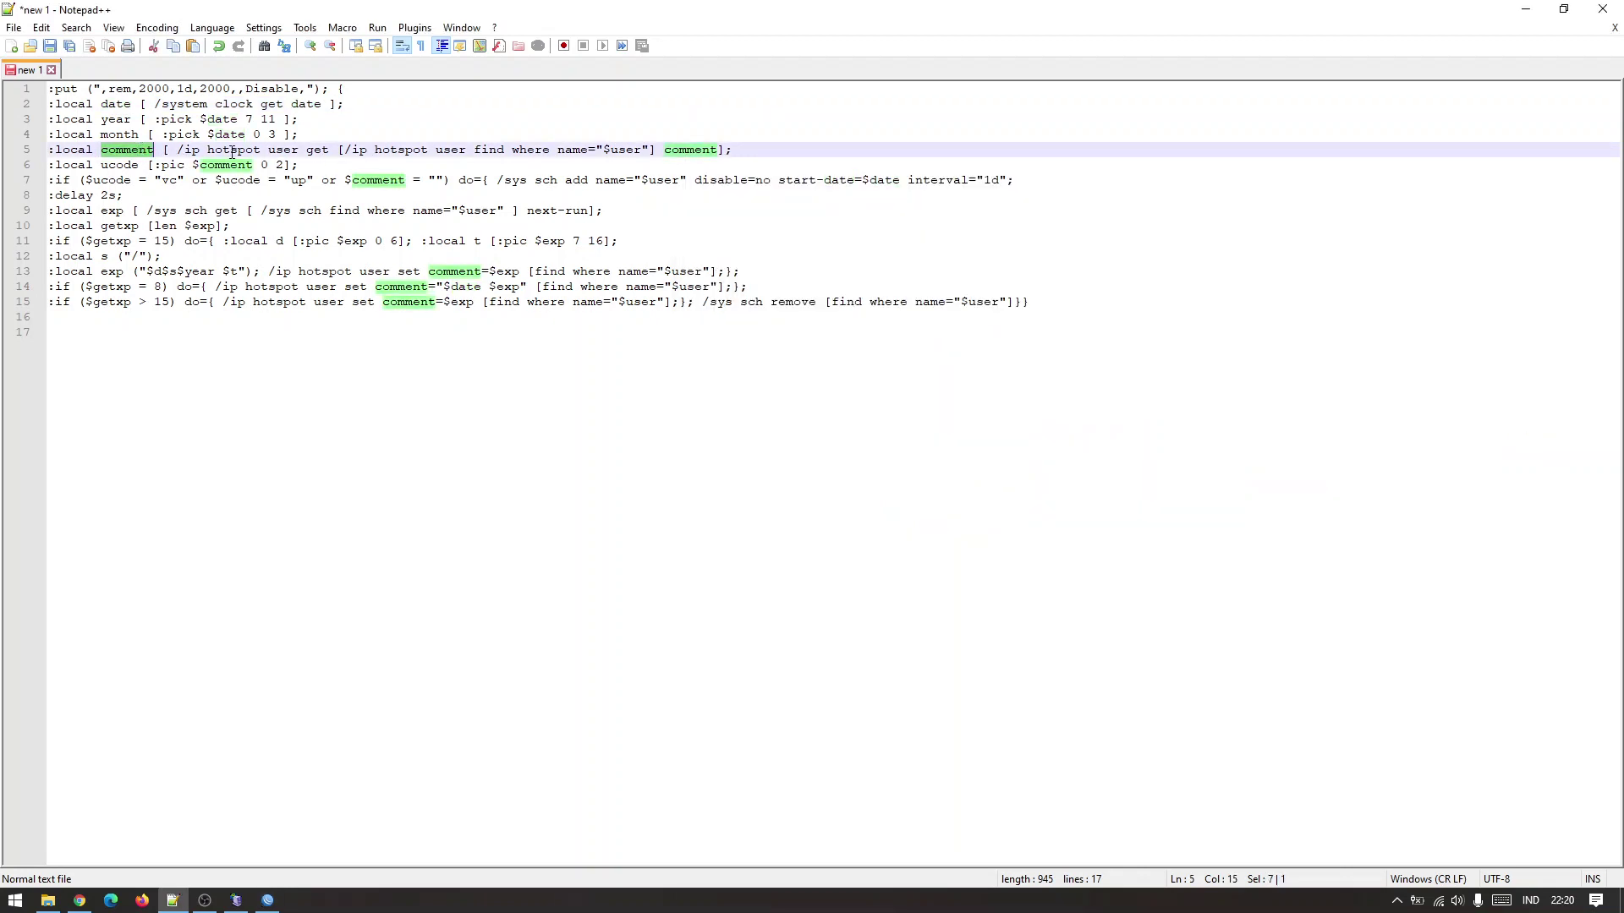
pyautogui.moveTo(177, 150); pyautogui.dragTo(653, 150)
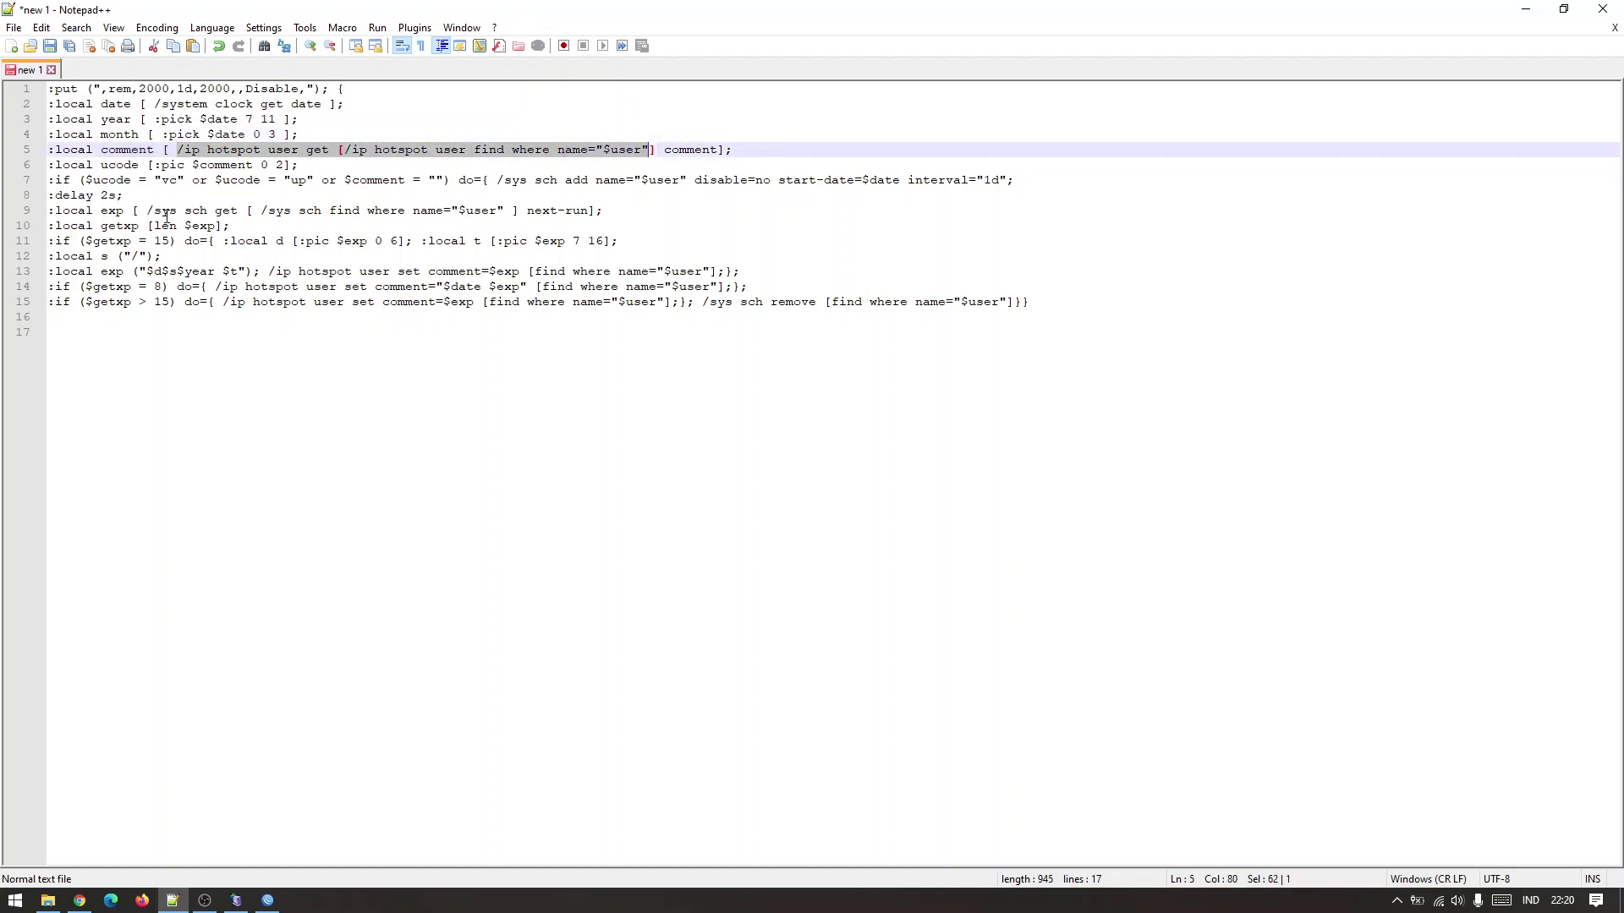
pyautogui.doubleClick(119, 105)
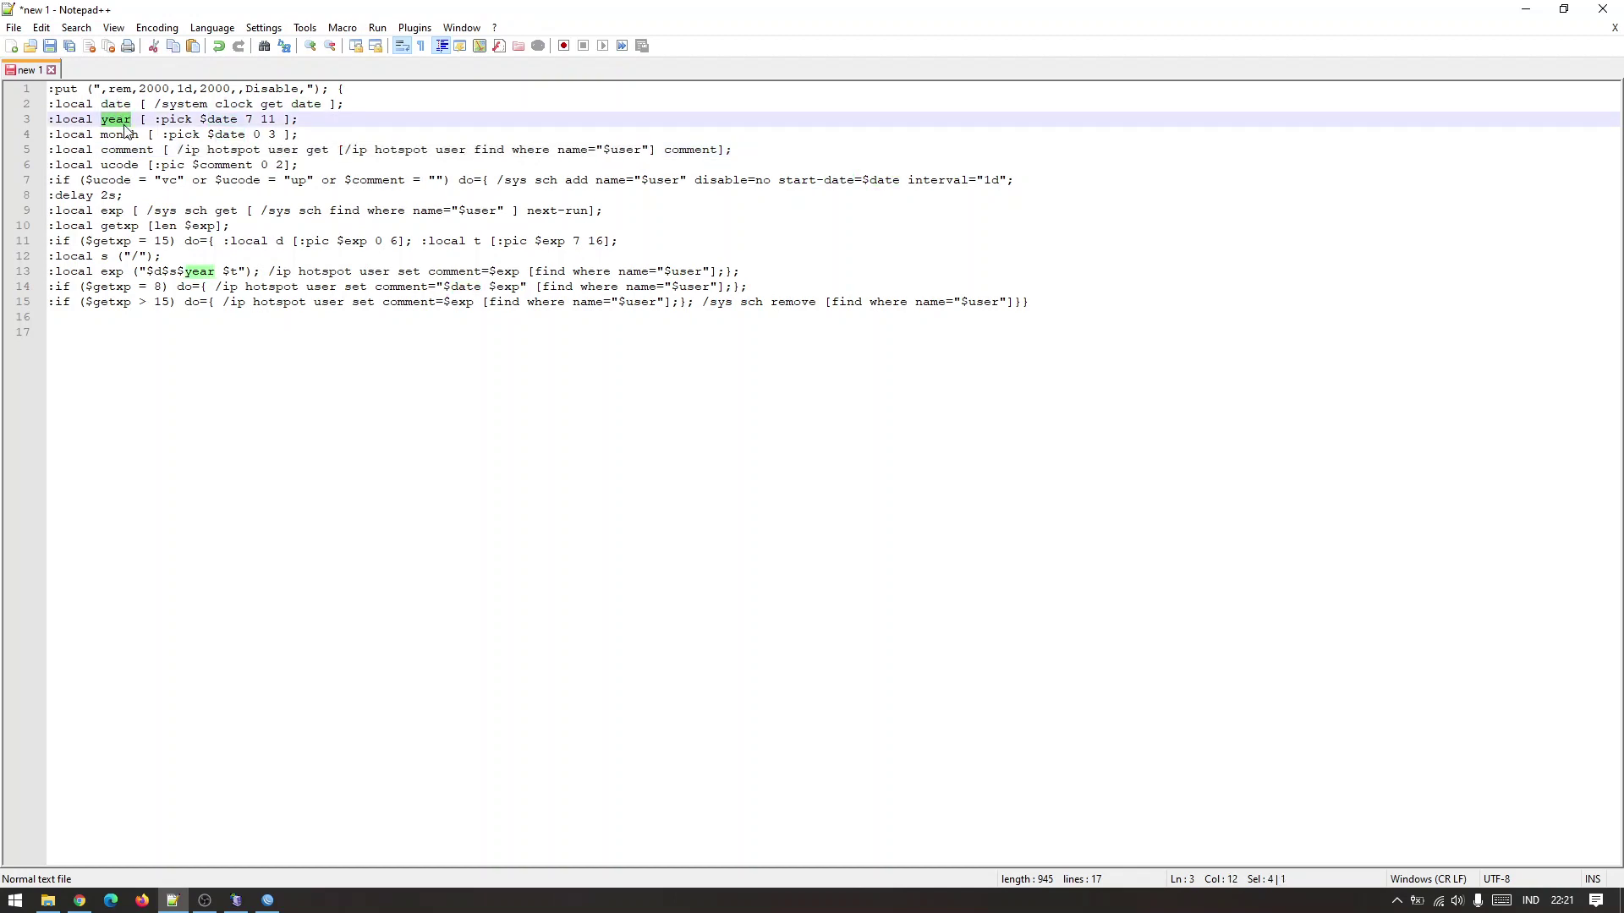
pyautogui.doubleClick(122, 133)
pyautogui.doubleClick(132, 149)
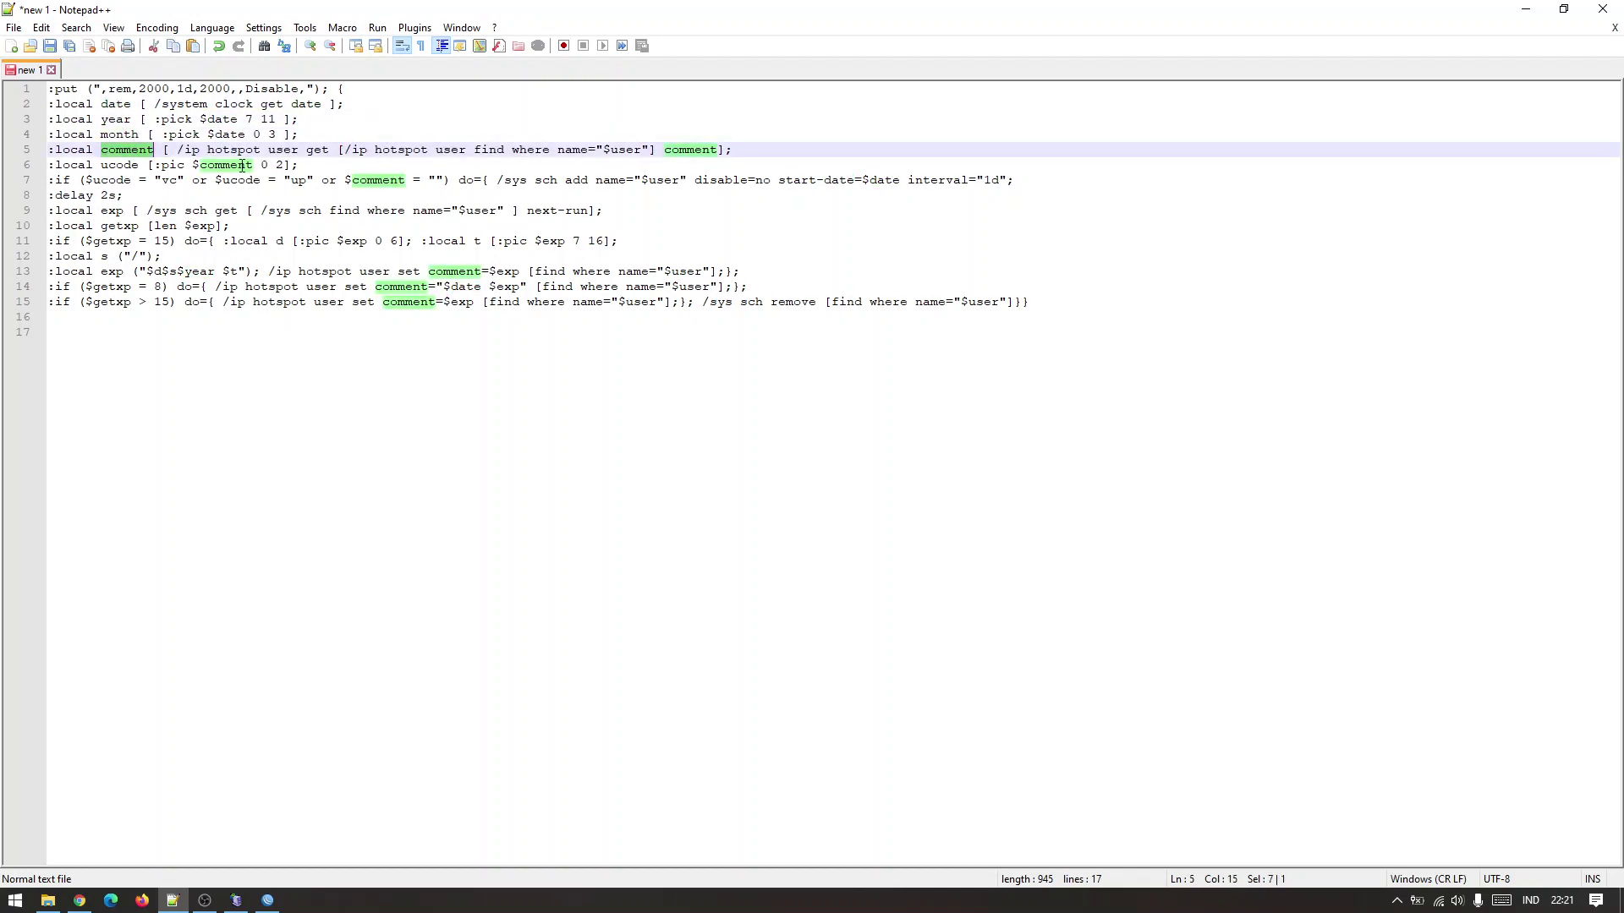
pyautogui.click(238, 150)
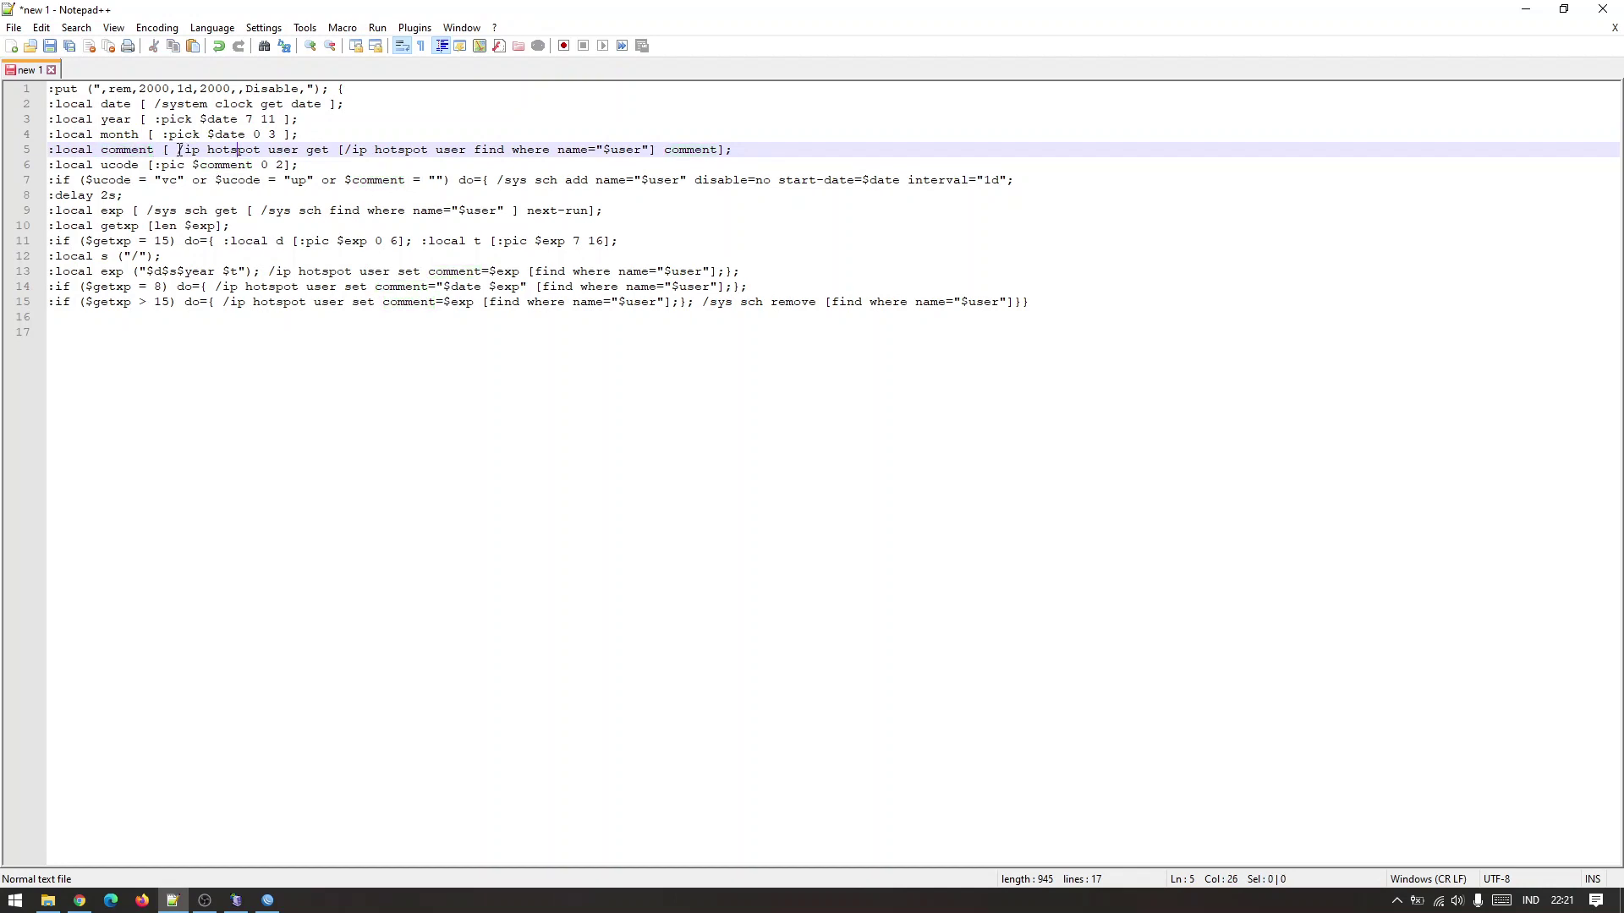
pyautogui.moveTo(179, 149); pyautogui.dragTo(725, 151)
# Inspect line 6's ucode extraction from comment (range 0 2) and line 7's vc and up conditions.
pyautogui.doubleClick(120, 165)
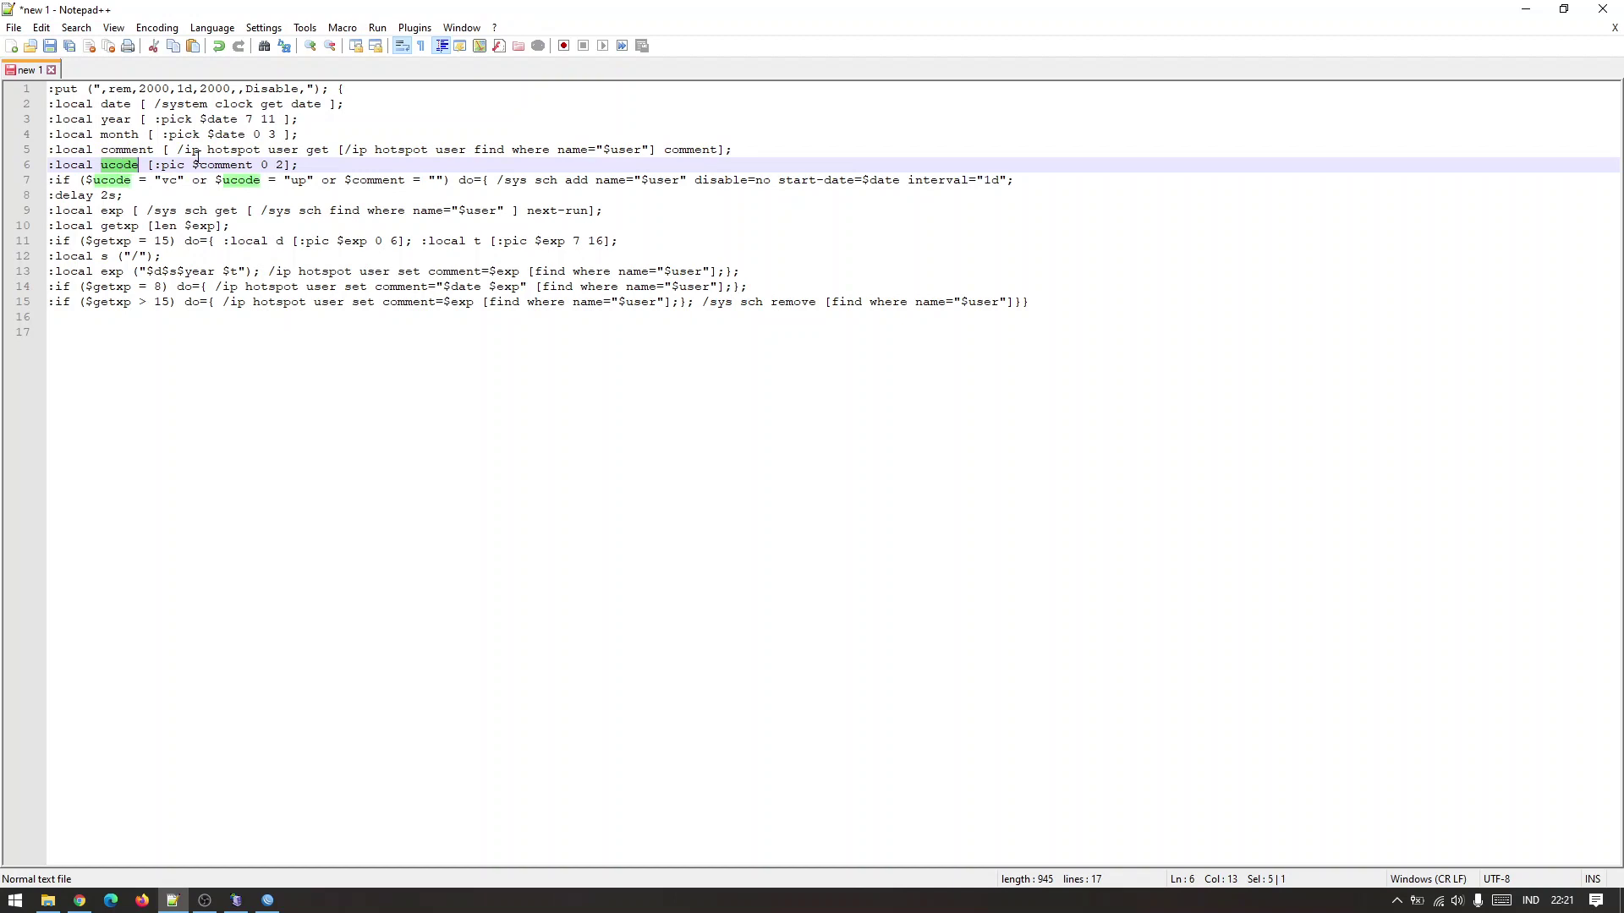
pyautogui.click(186, 150)
pyautogui.doubleClick(211, 165)
pyautogui.click(237, 165)
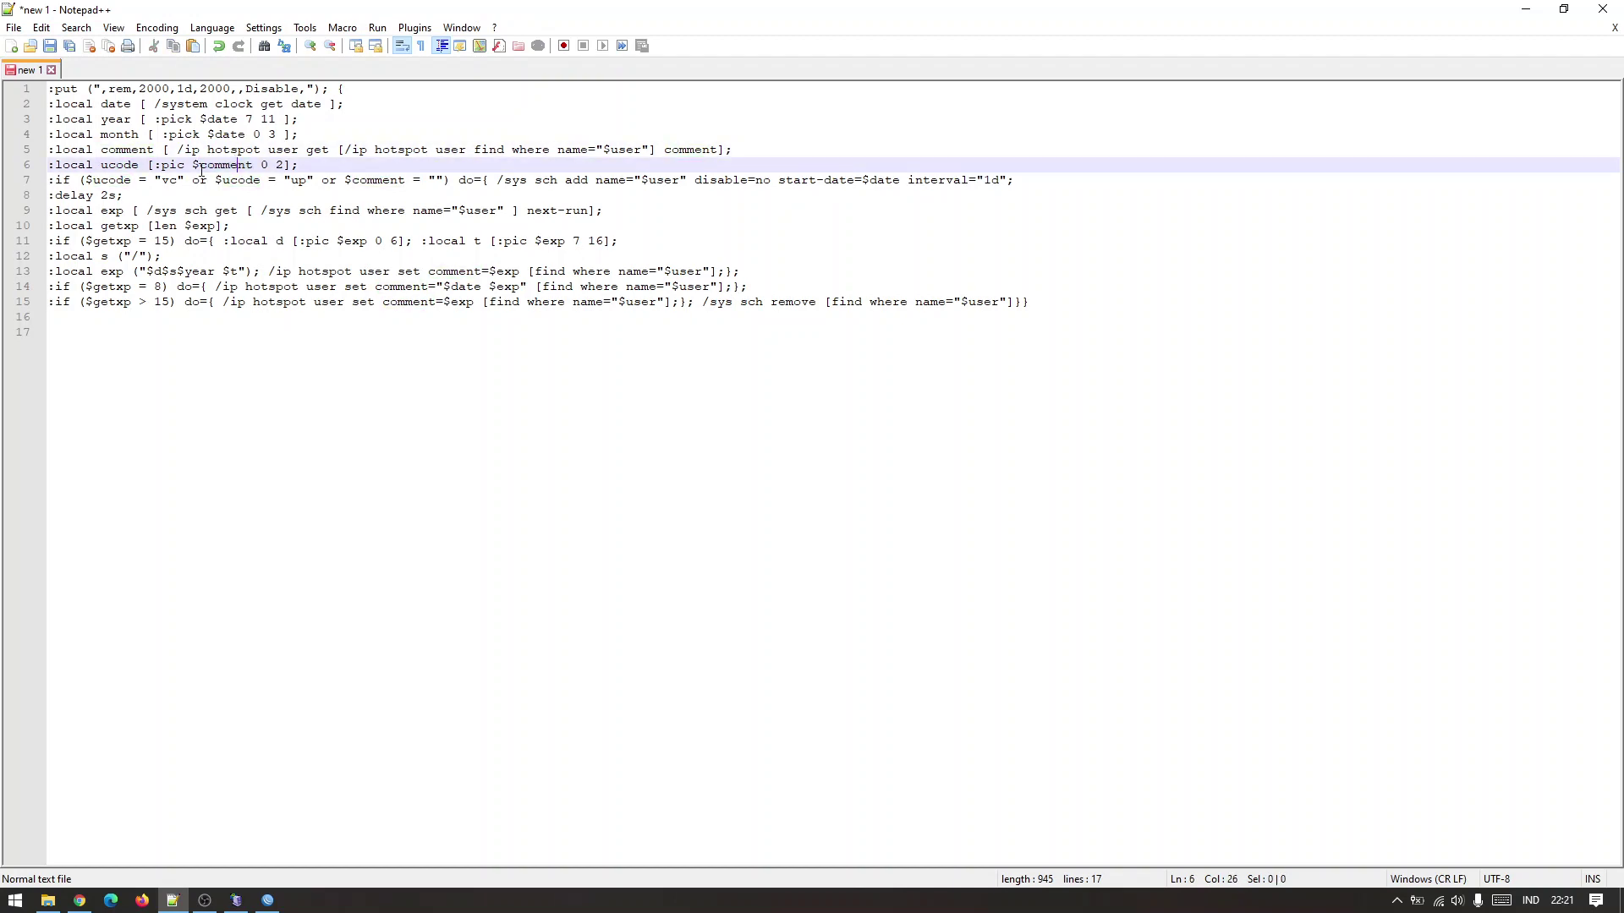
pyautogui.moveTo(260, 165); pyautogui.dragTo(283, 166)
pyautogui.click(269, 166)
pyautogui.moveTo(259, 164); pyautogui.dragTo(272, 165)
pyautogui.moveTo(83, 182); pyautogui.dragTo(180, 186)
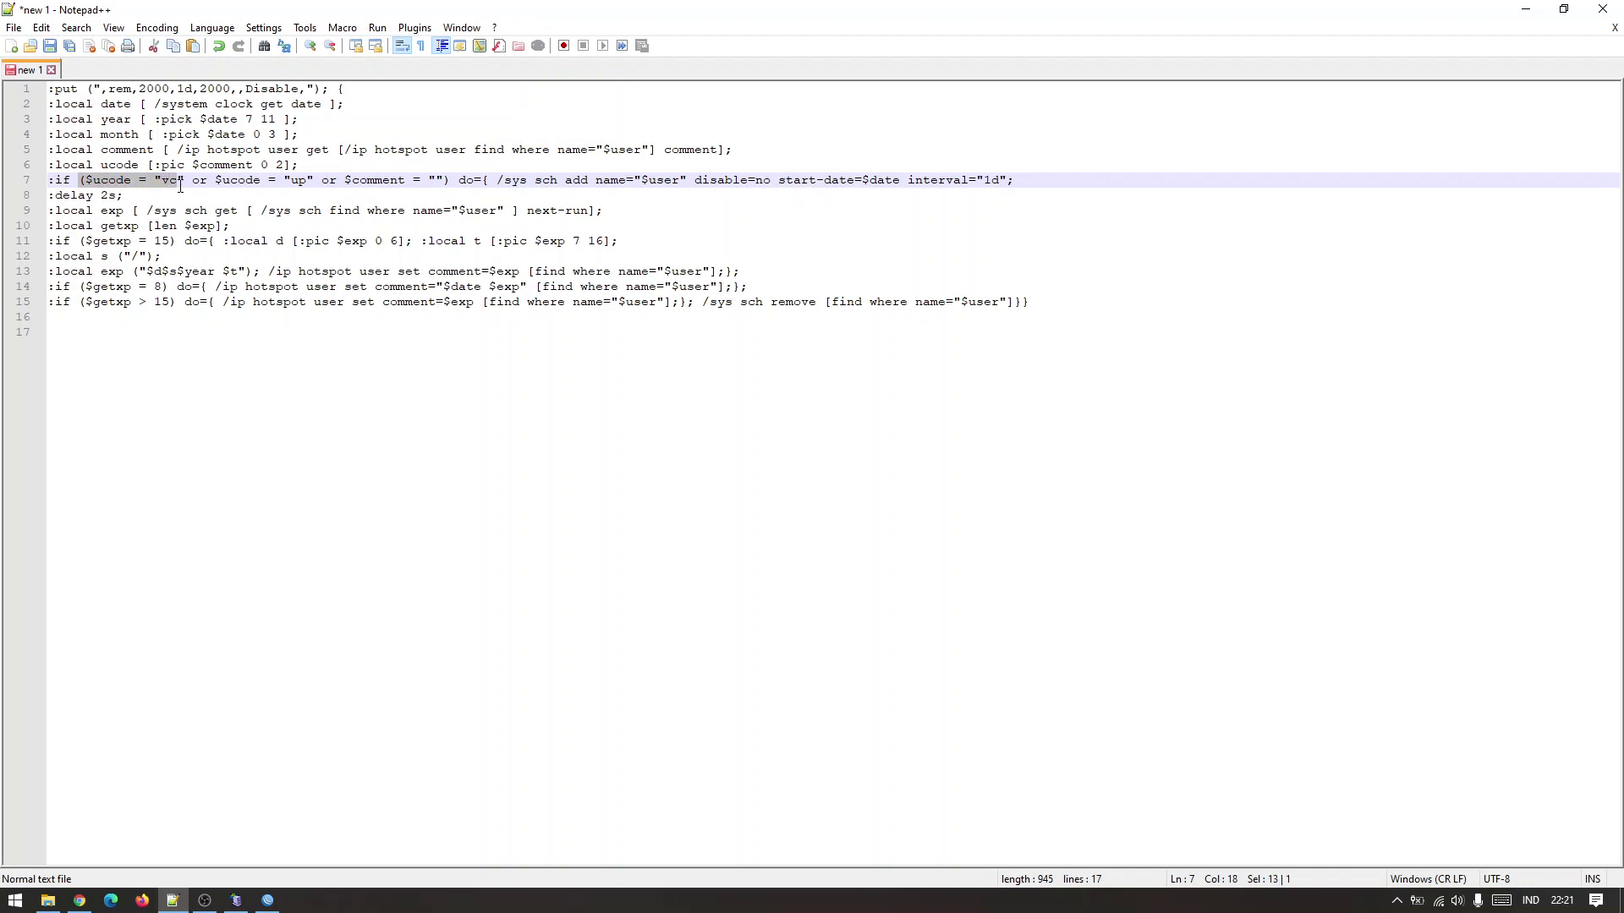
pyautogui.doubleClick(167, 182)
pyautogui.doubleClick(298, 180)
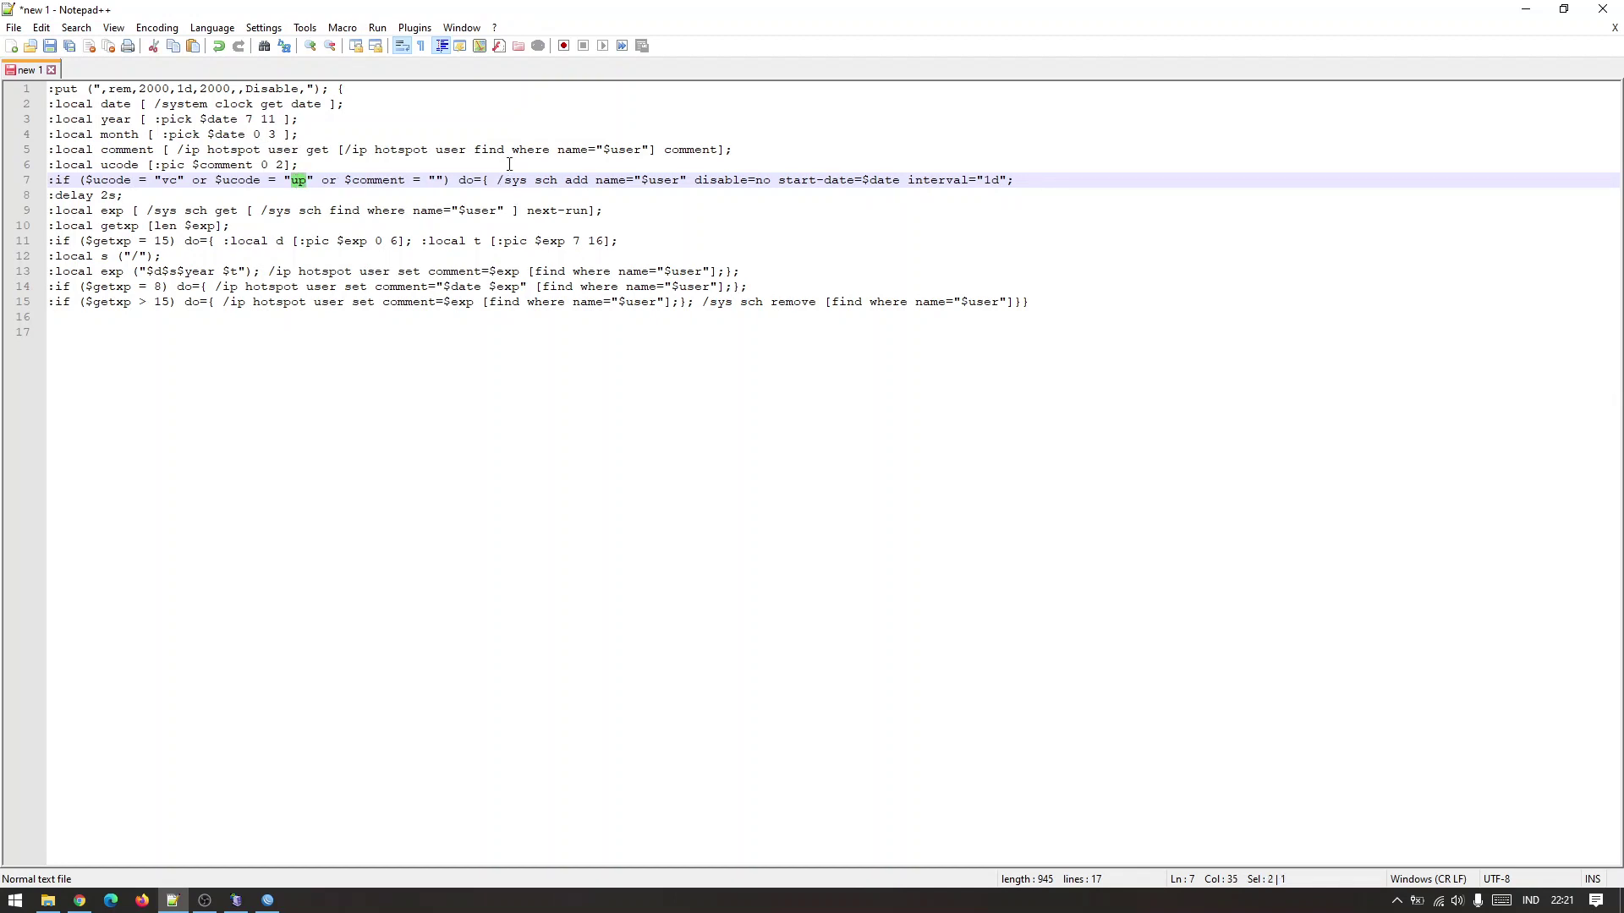
# Review the line 7 vc condition and the delay and scheduler lookup on lines 8–9.
pyautogui.click(169, 181)
pyautogui.moveTo(88, 179); pyautogui.dragTo(1022, 184)
pyautogui.click(559, 183)
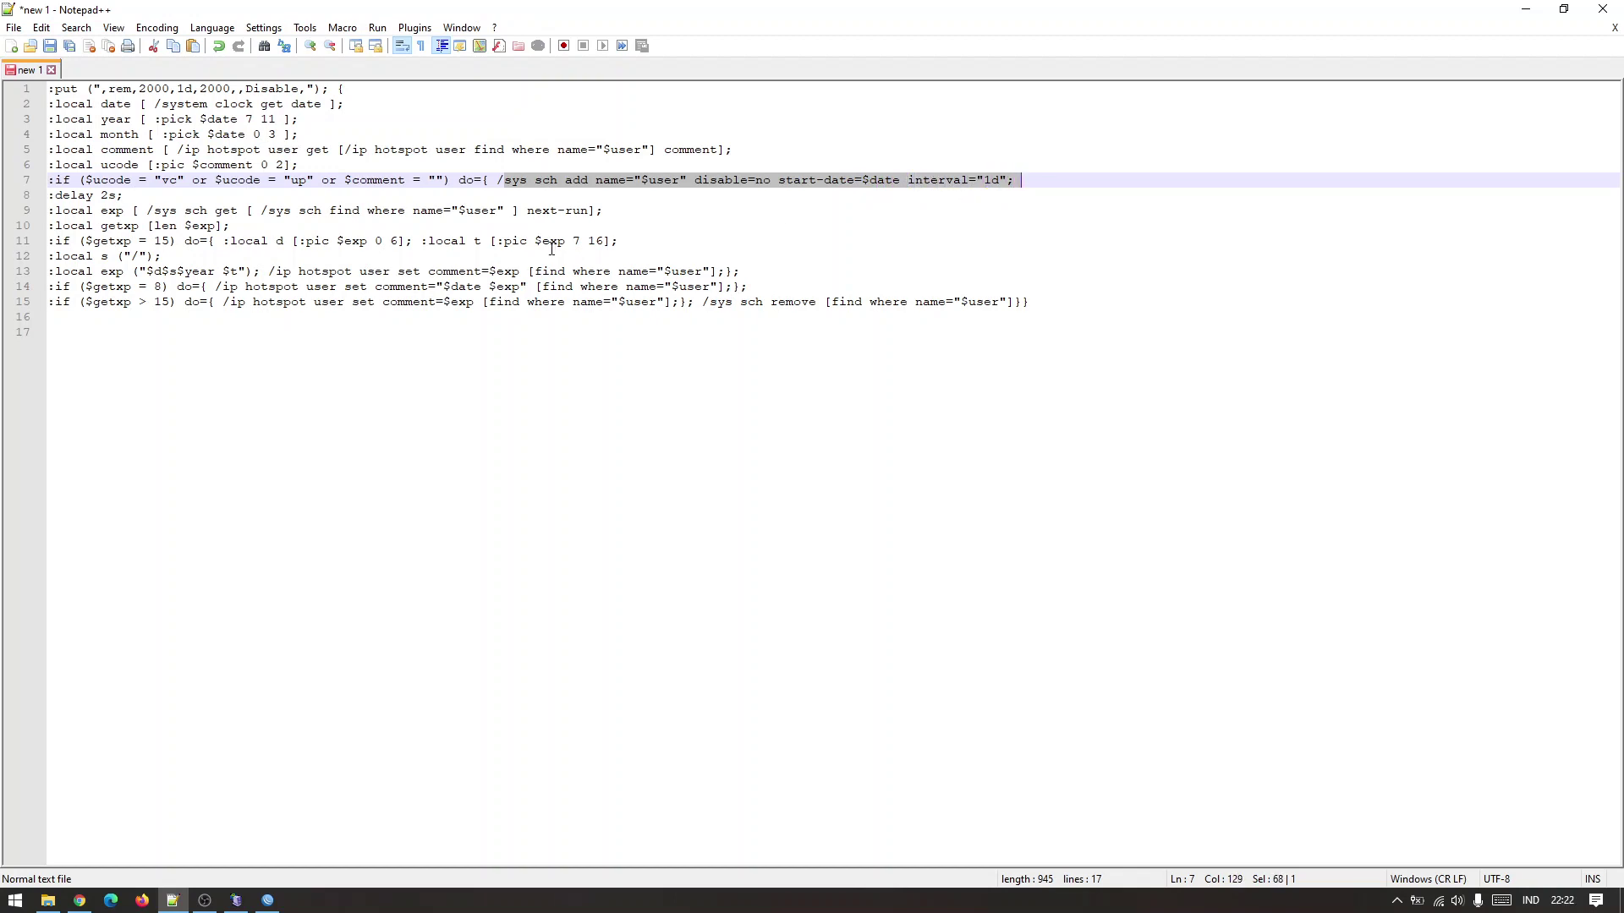
pyautogui.moveTo(72, 195); pyautogui.dragTo(470, 212)
pyautogui.click(290, 210)
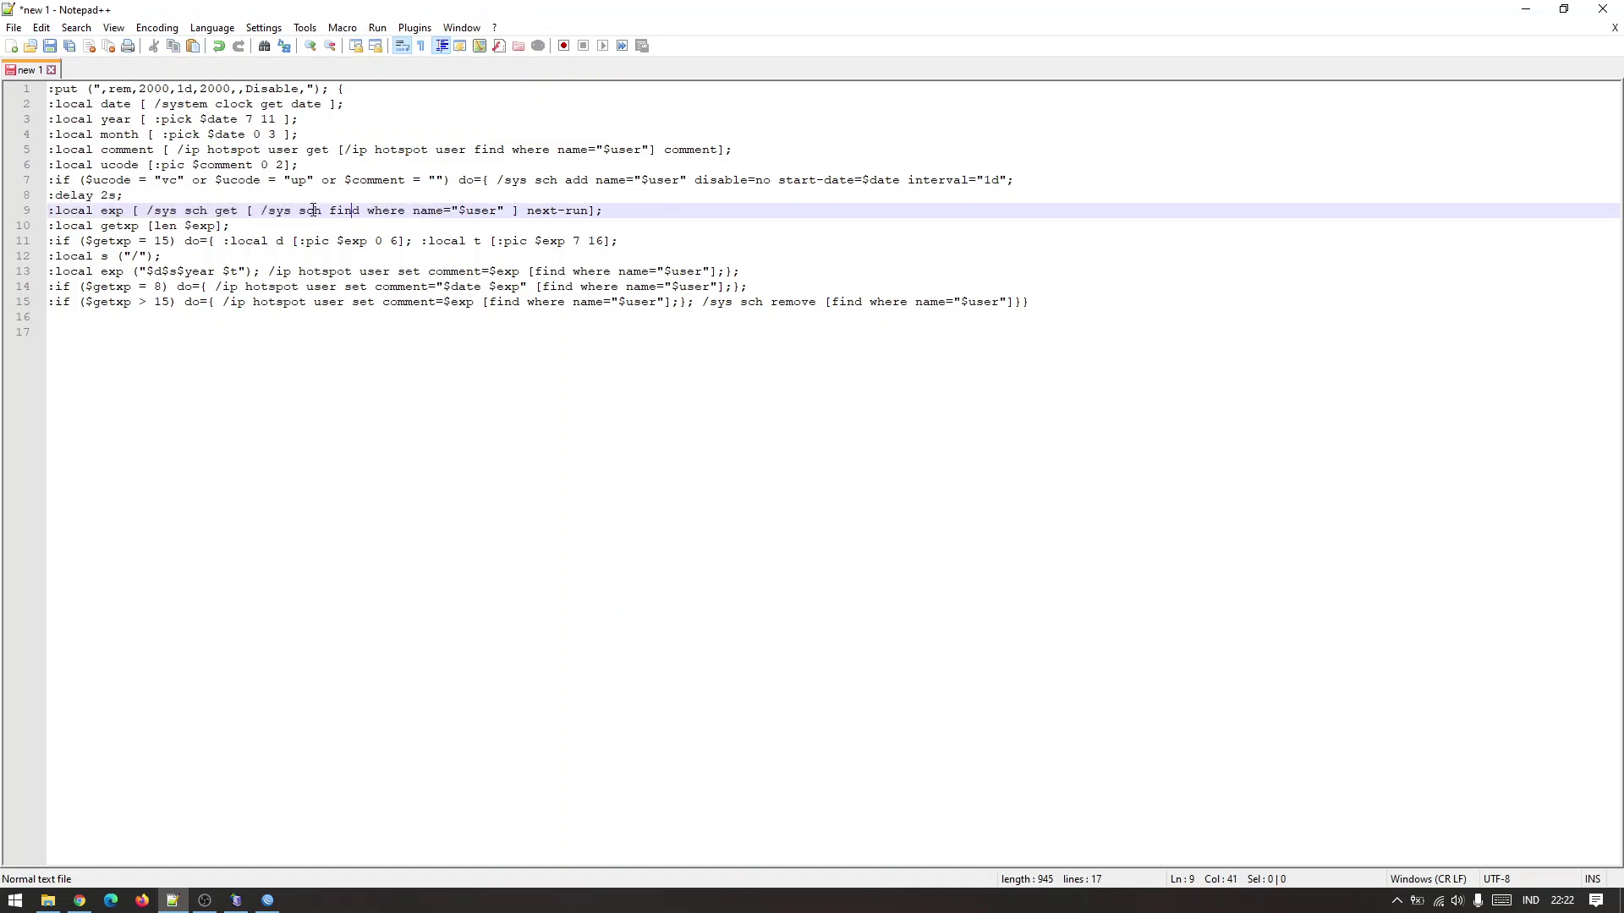
# Highlight exp and next-run on line 9, then show the calendar for 16 November 2020.
pyautogui.doubleClick(114, 211)
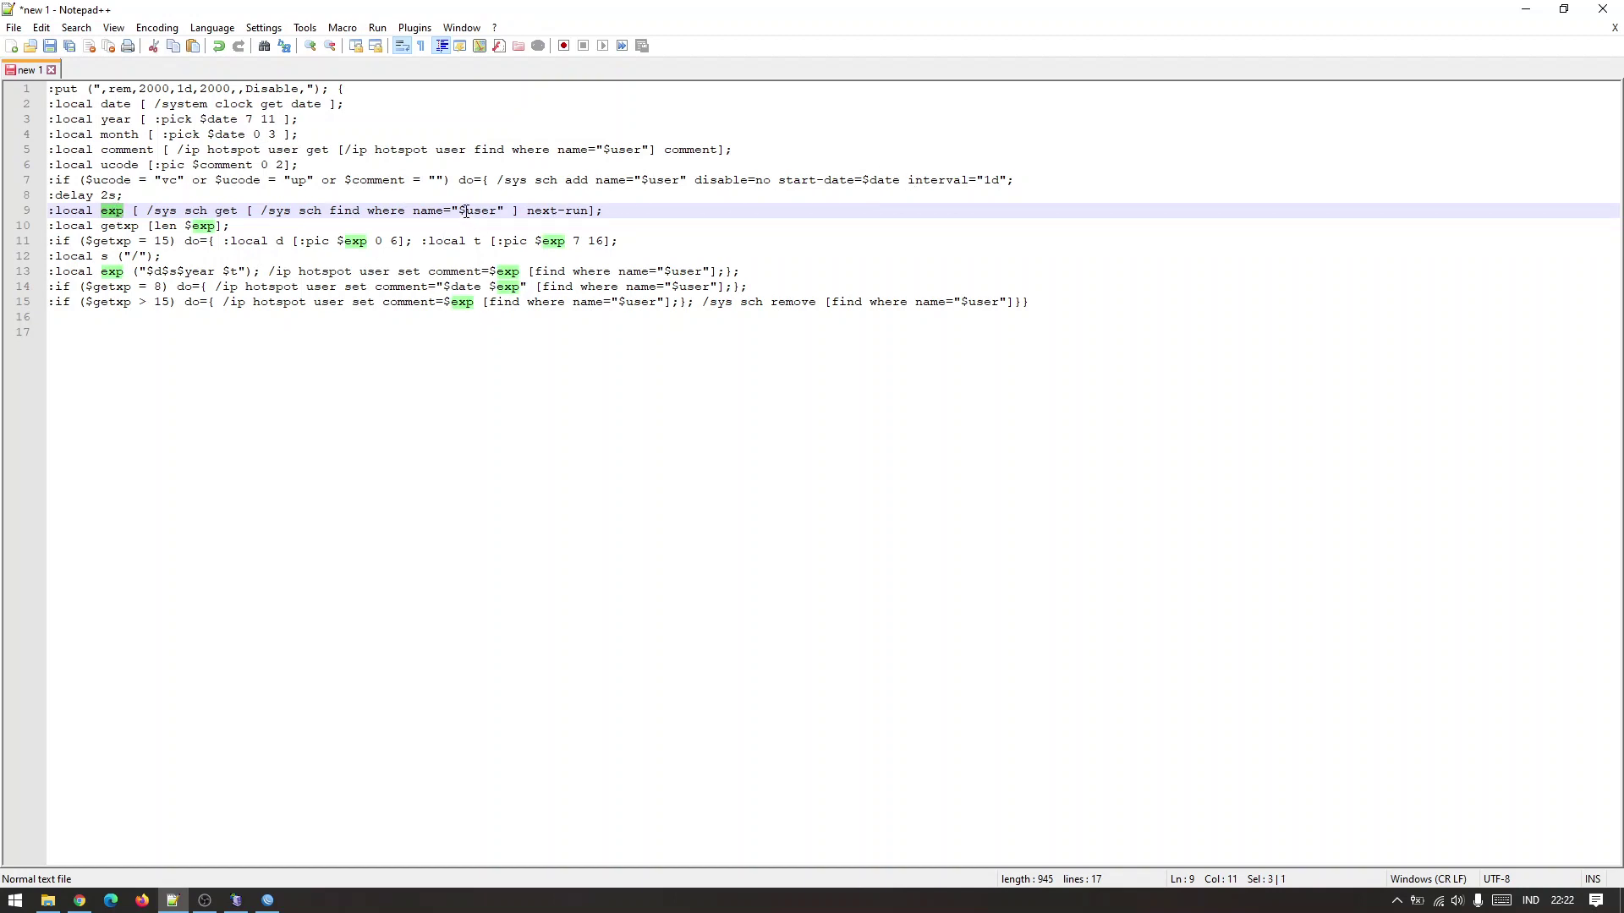
pyautogui.moveTo(284, 211); pyautogui.dragTo(1019, 184)
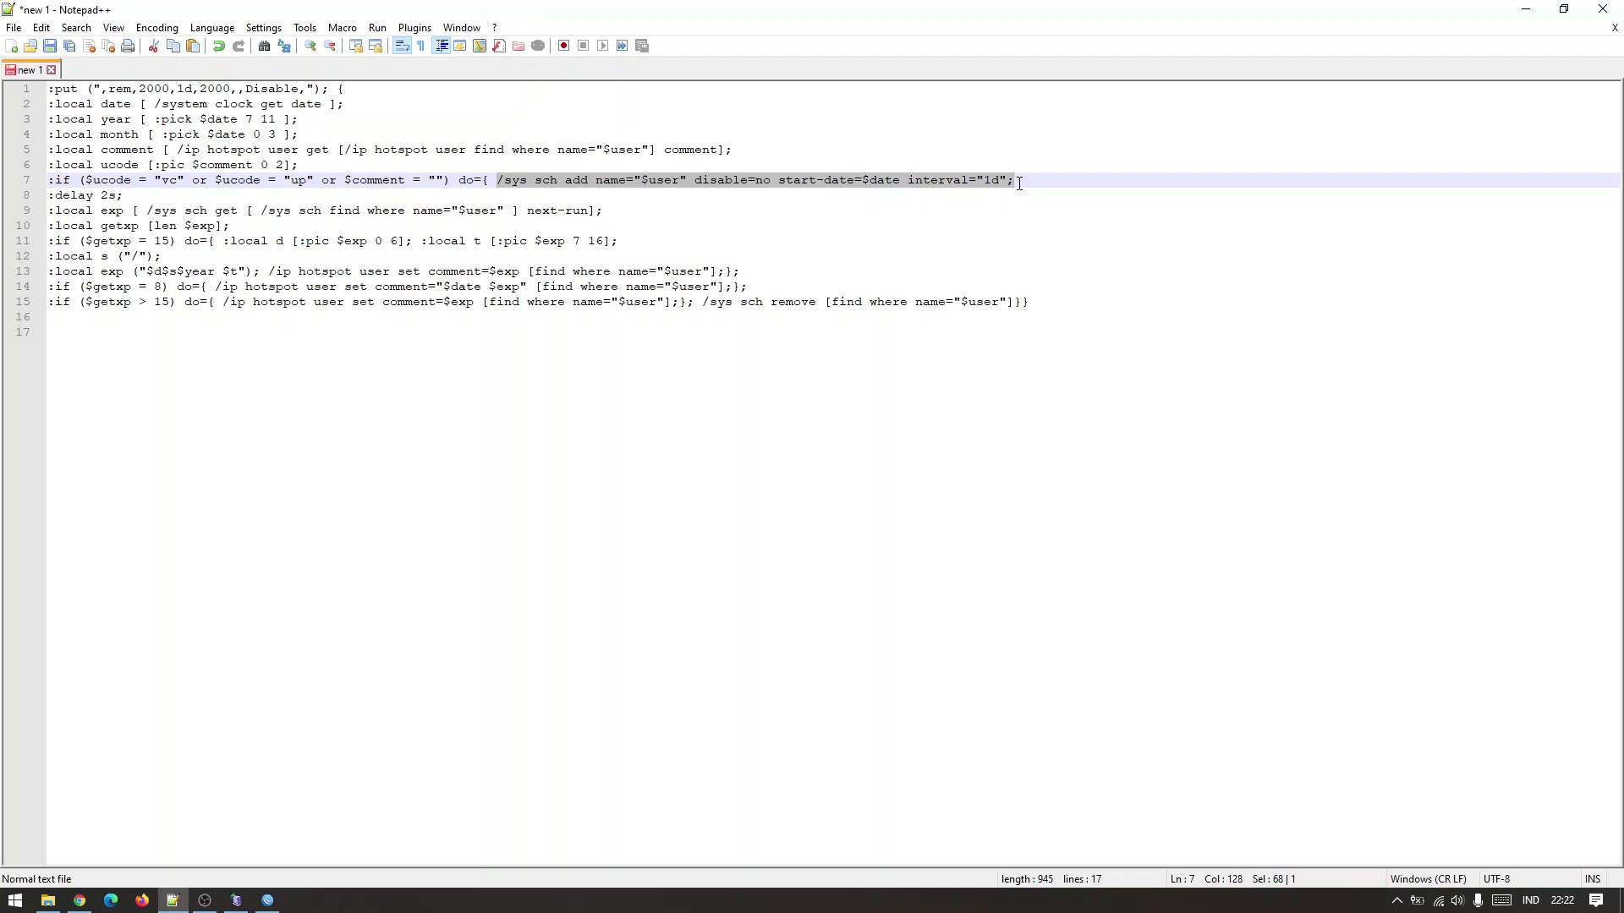
pyautogui.click(1024, 182)
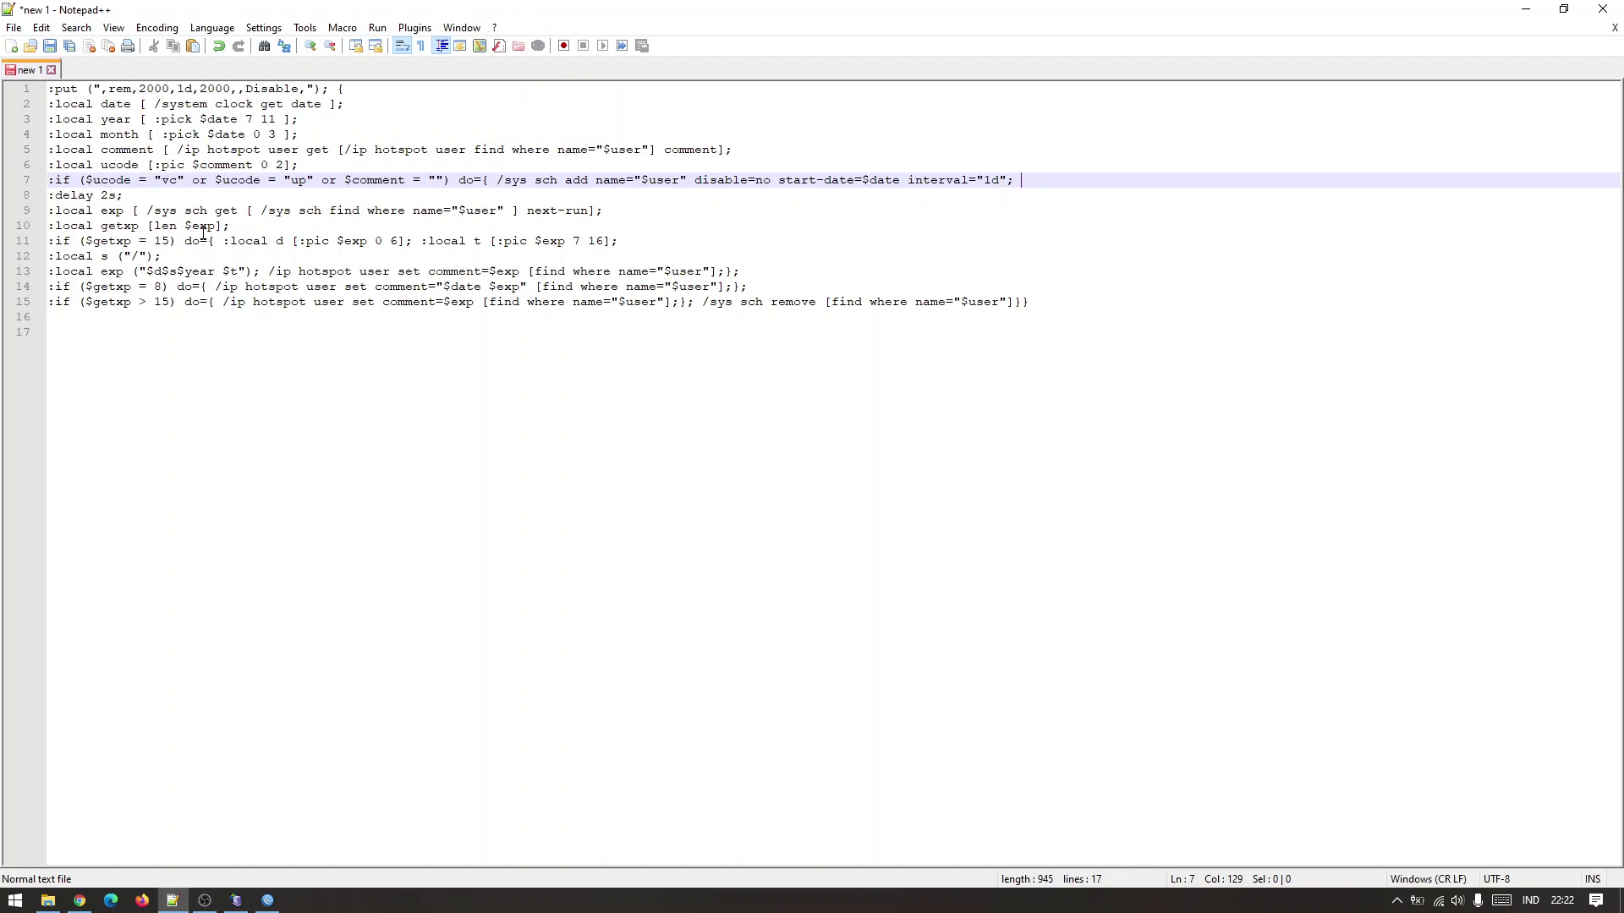
pyautogui.doubleClick(115, 211)
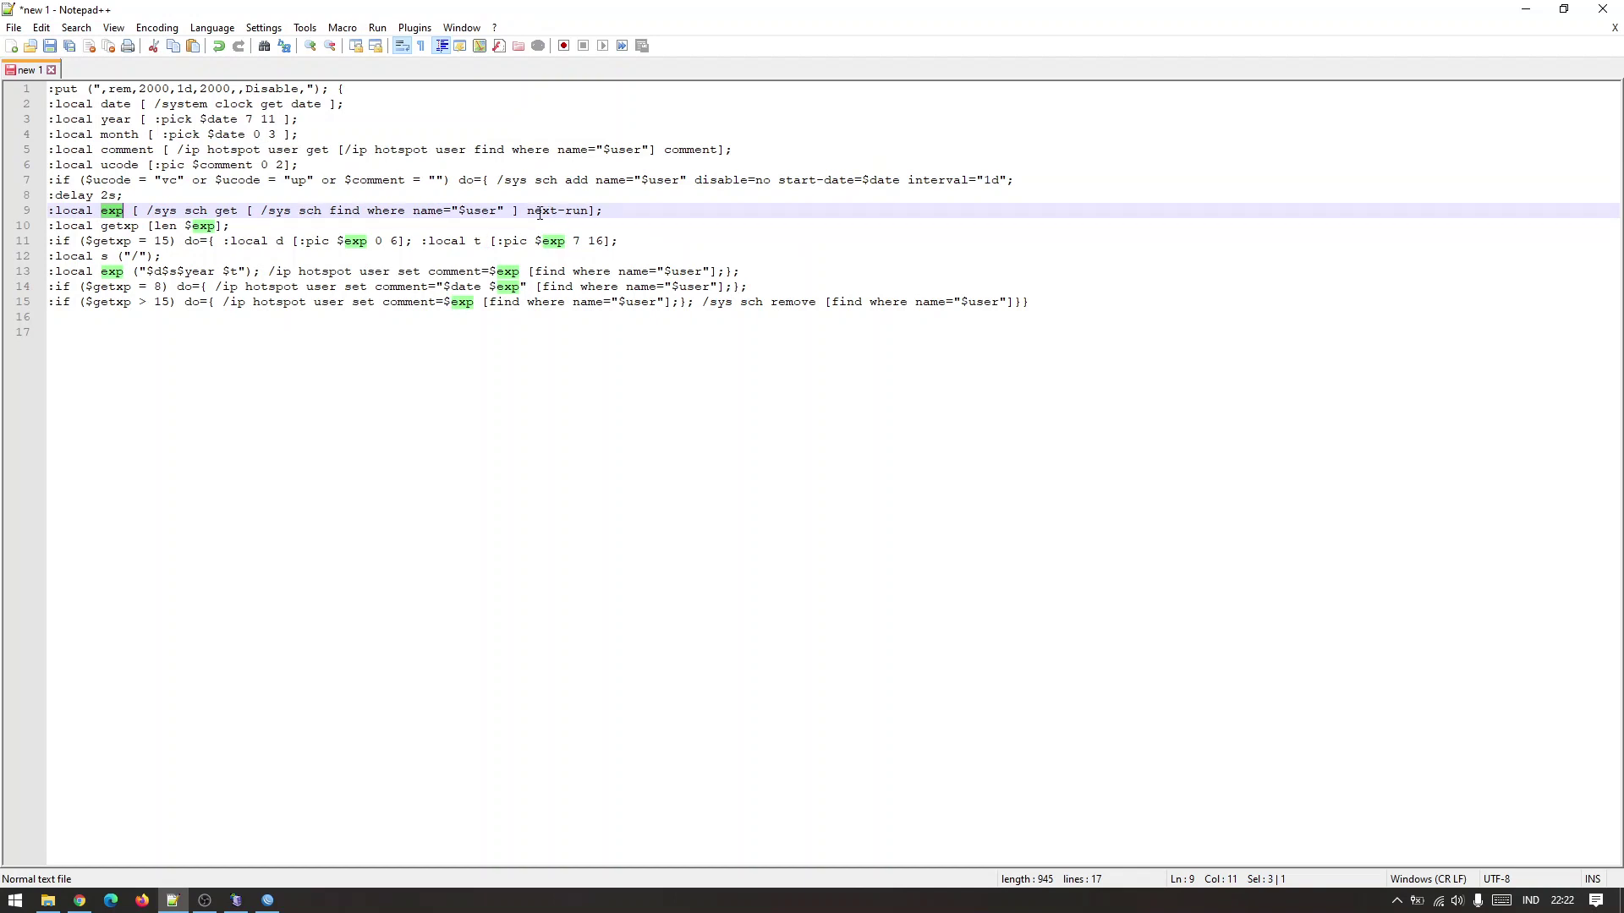
pyautogui.moveTo(527, 211); pyautogui.dragTo(588, 212)
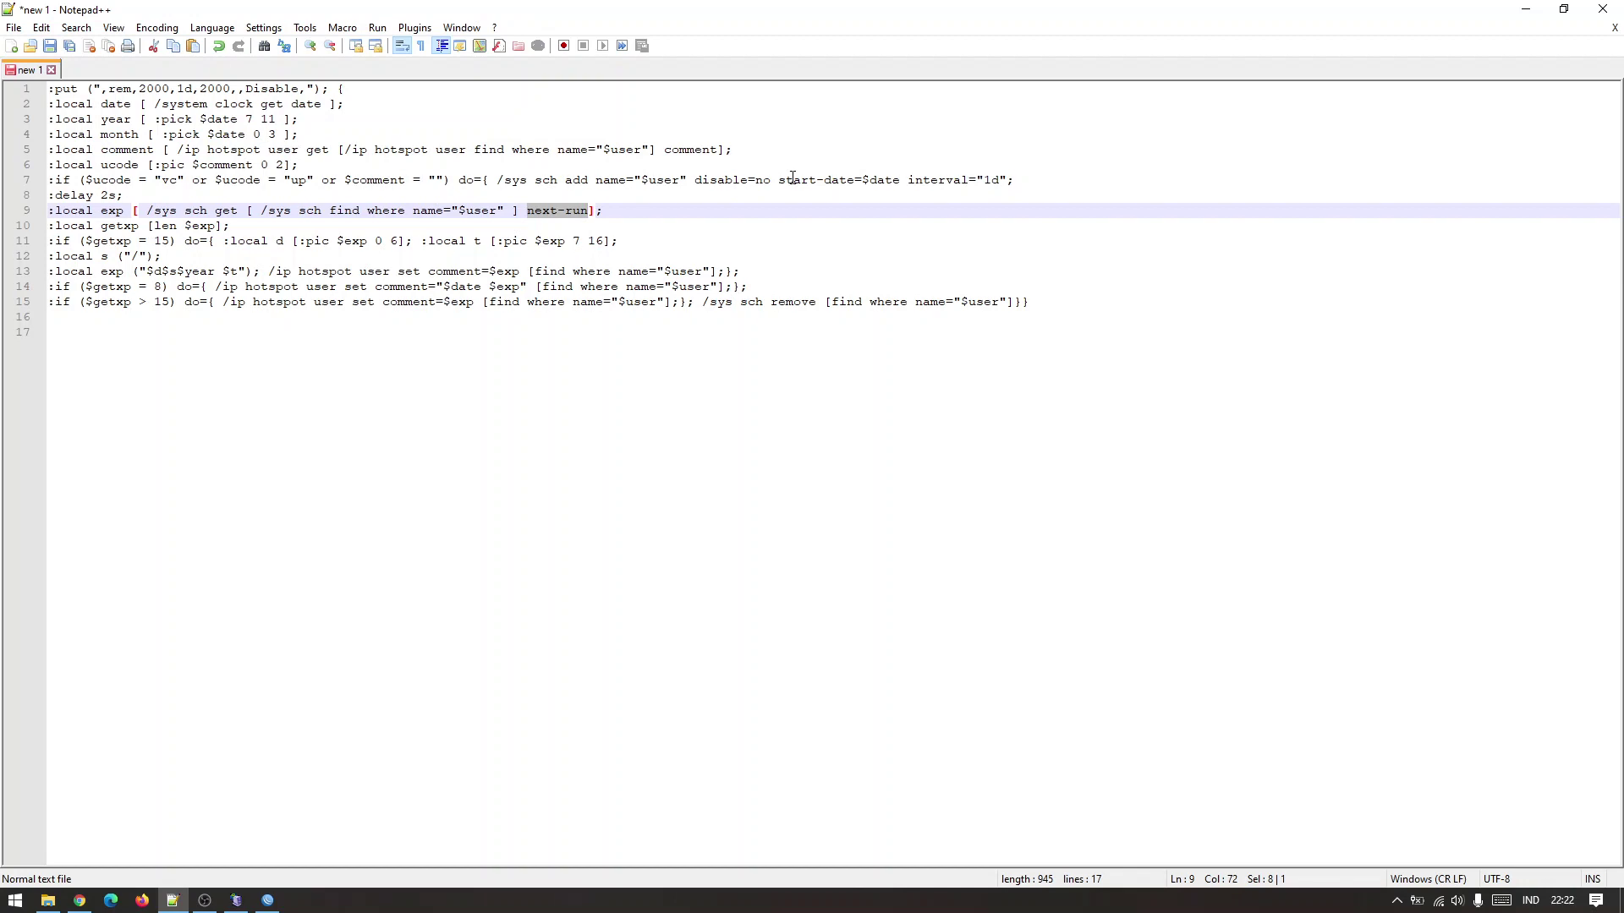
pyautogui.click(1573, 905)
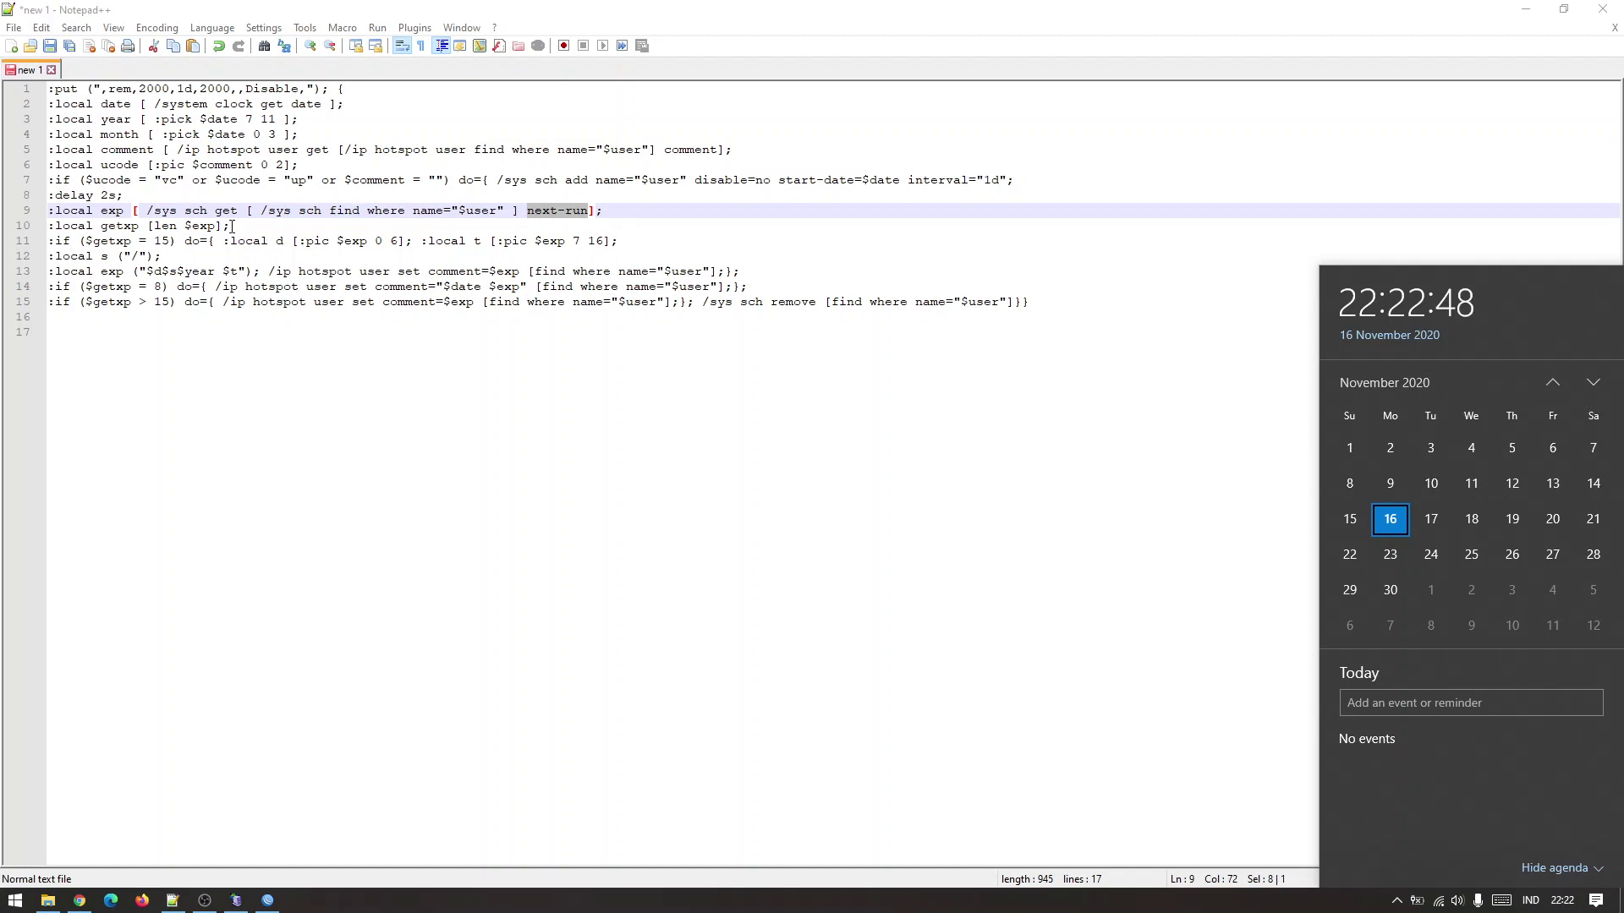
# Close the calendar and review the getxp length 15 check and expiry comment update on lines 10–13.
pyautogui.click(113, 214)
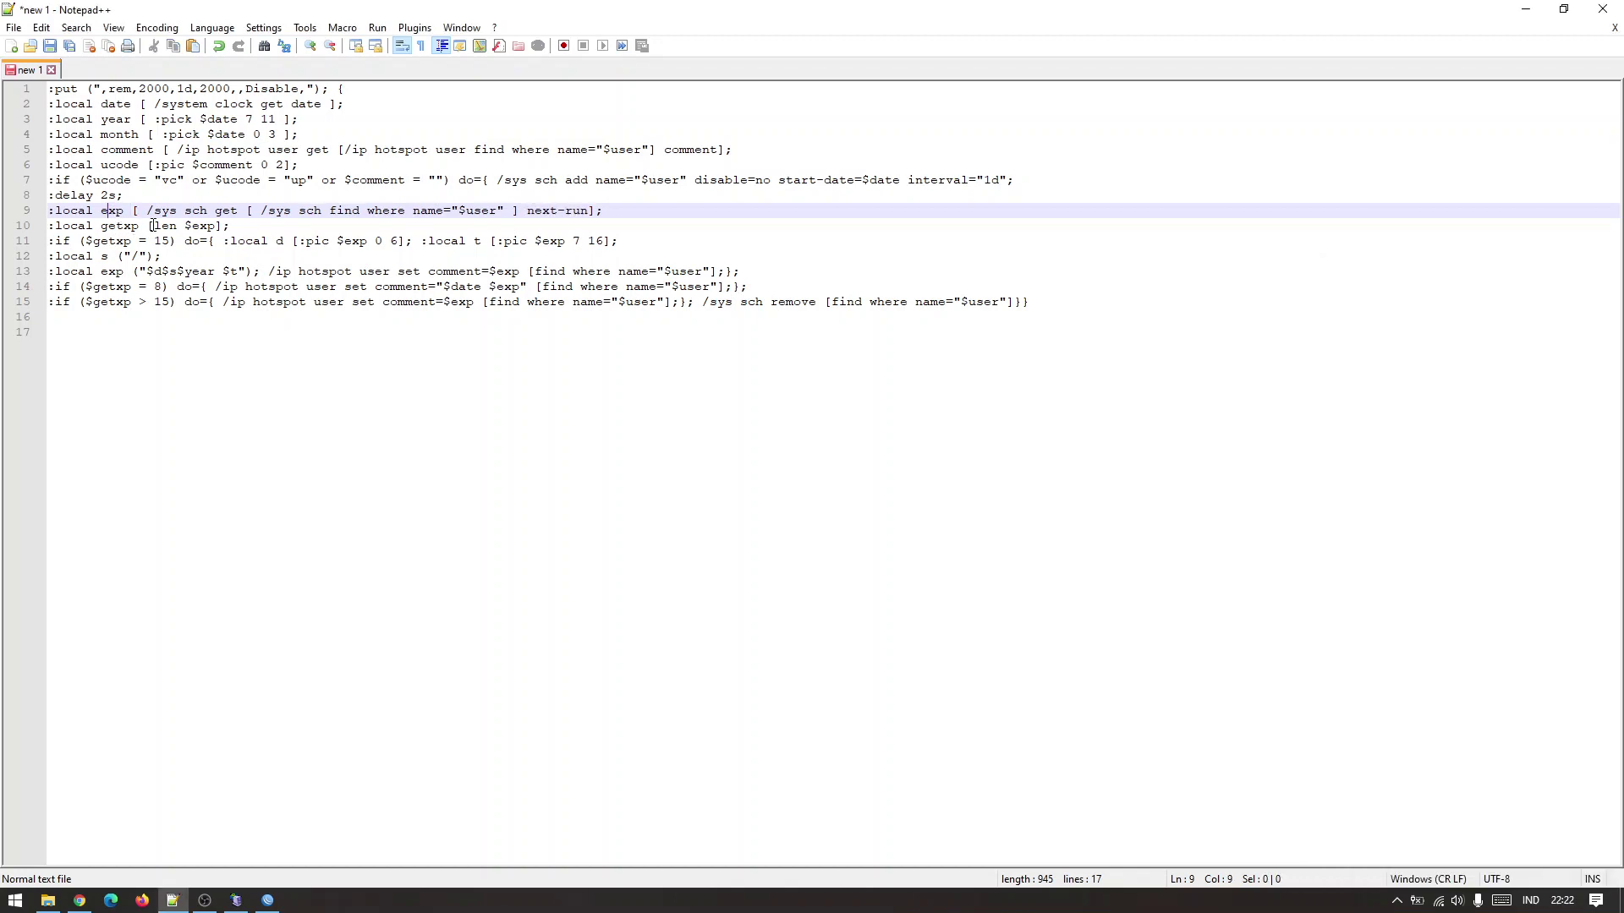
pyautogui.moveTo(92, 228); pyautogui.dragTo(408, 271)
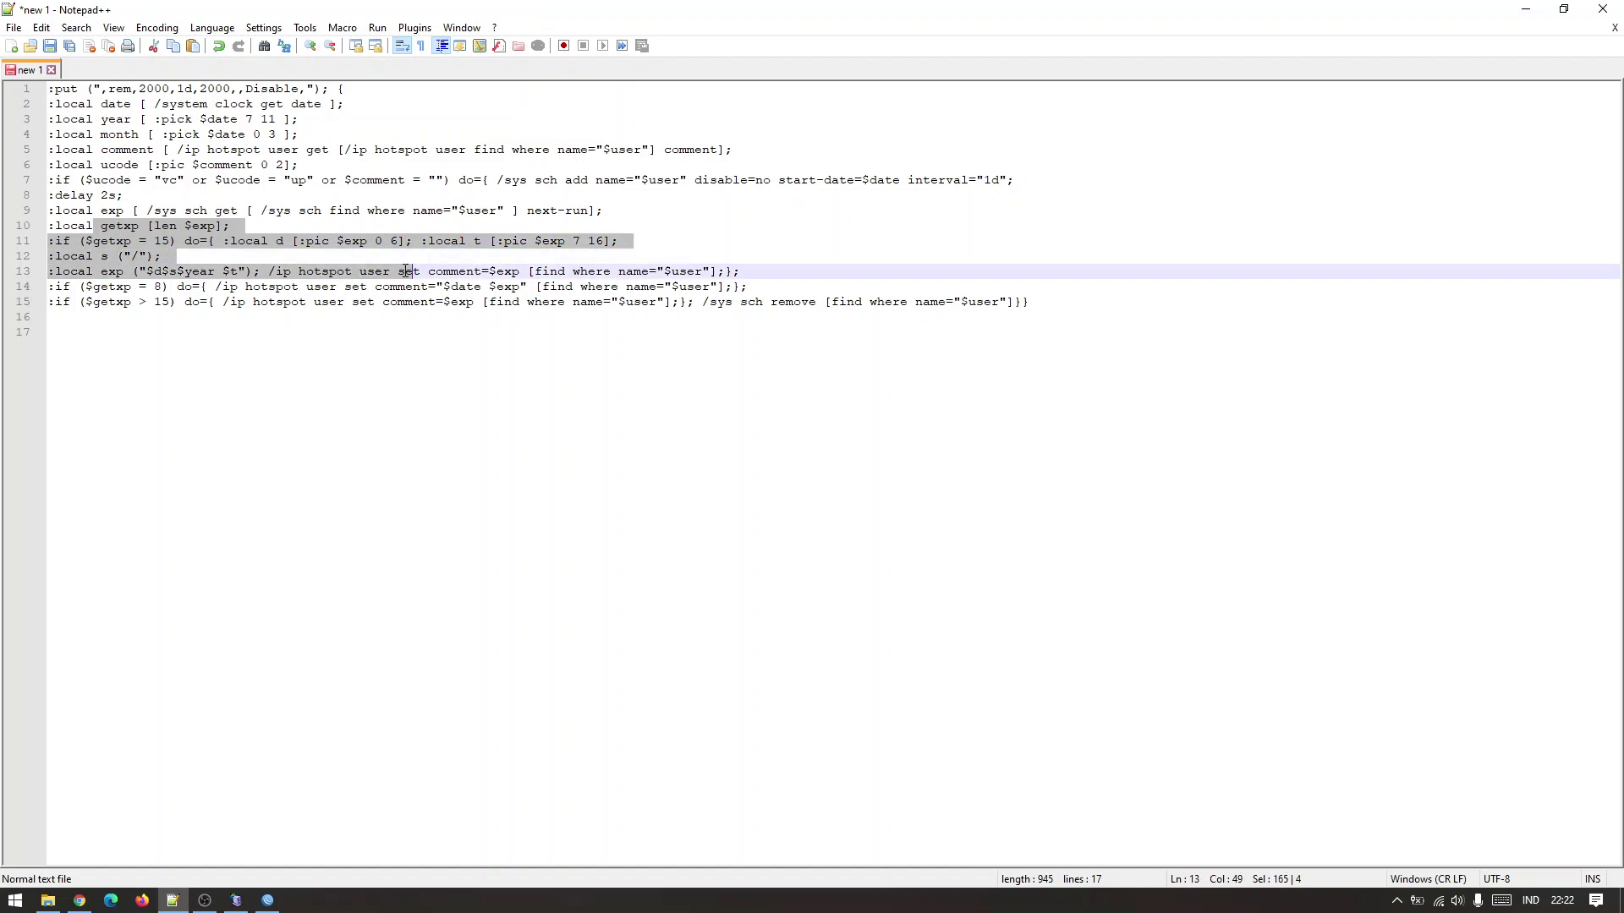
pyautogui.click(408, 271)
pyautogui.moveTo(79, 271); pyautogui.dragTo(637, 270)
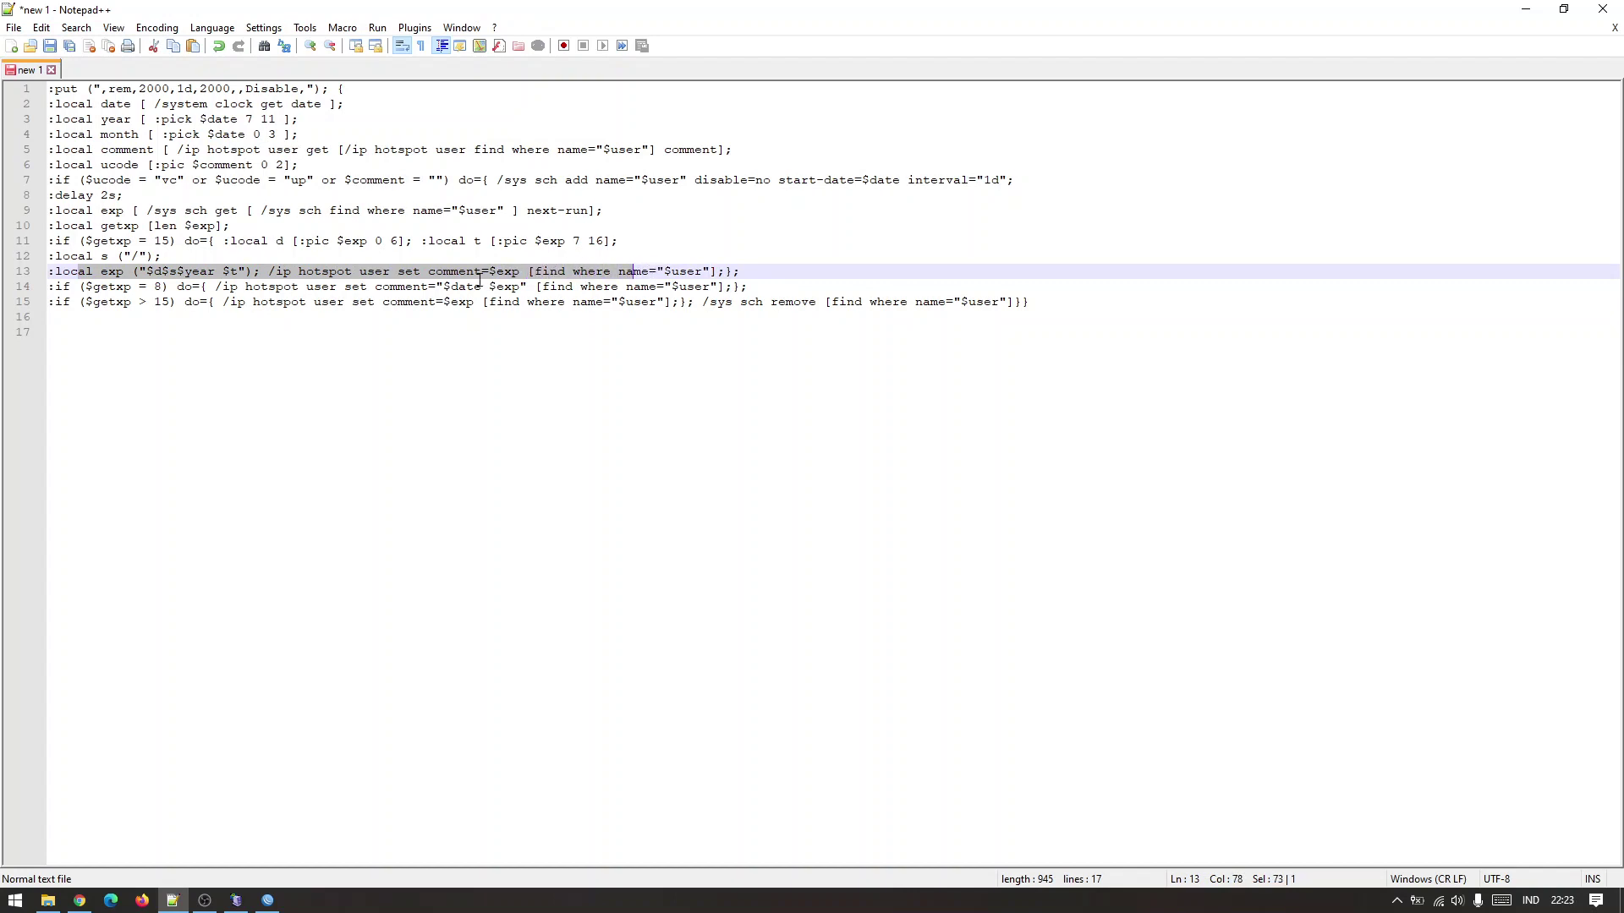
pyautogui.doubleClick(507, 271)
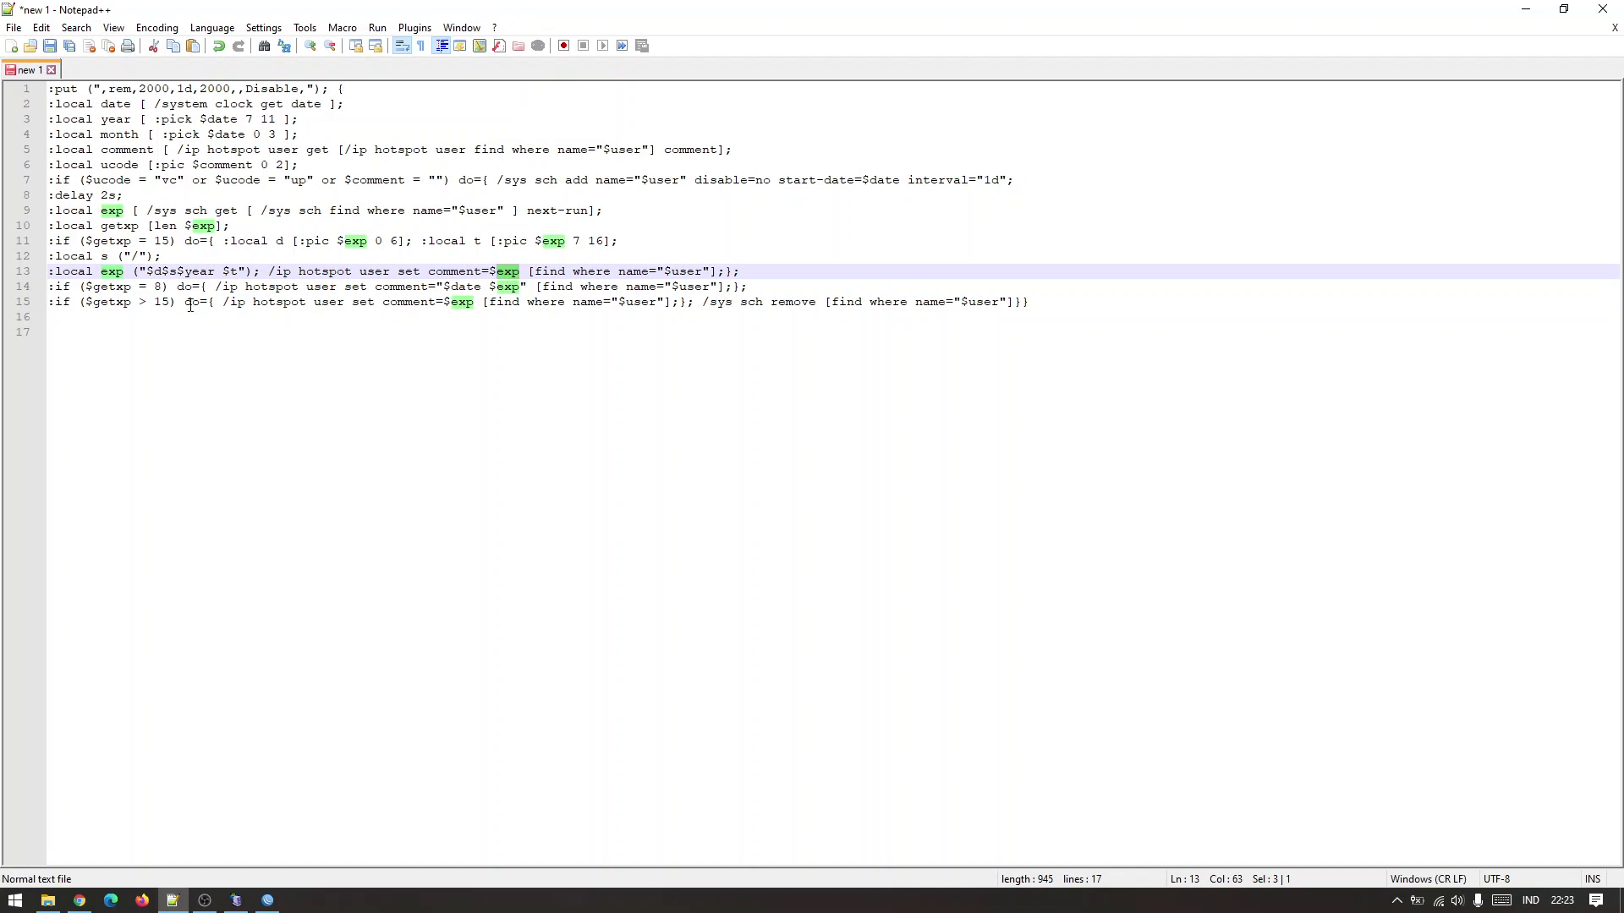
# Review the expiry rules on lines 14–15 and the scheduler add command on line 7.
pyautogui.moveTo(49, 288); pyautogui.dragTo(565, 300)
pyautogui.click(525, 287)
pyautogui.click(474, 318)
pyautogui.click(472, 288)
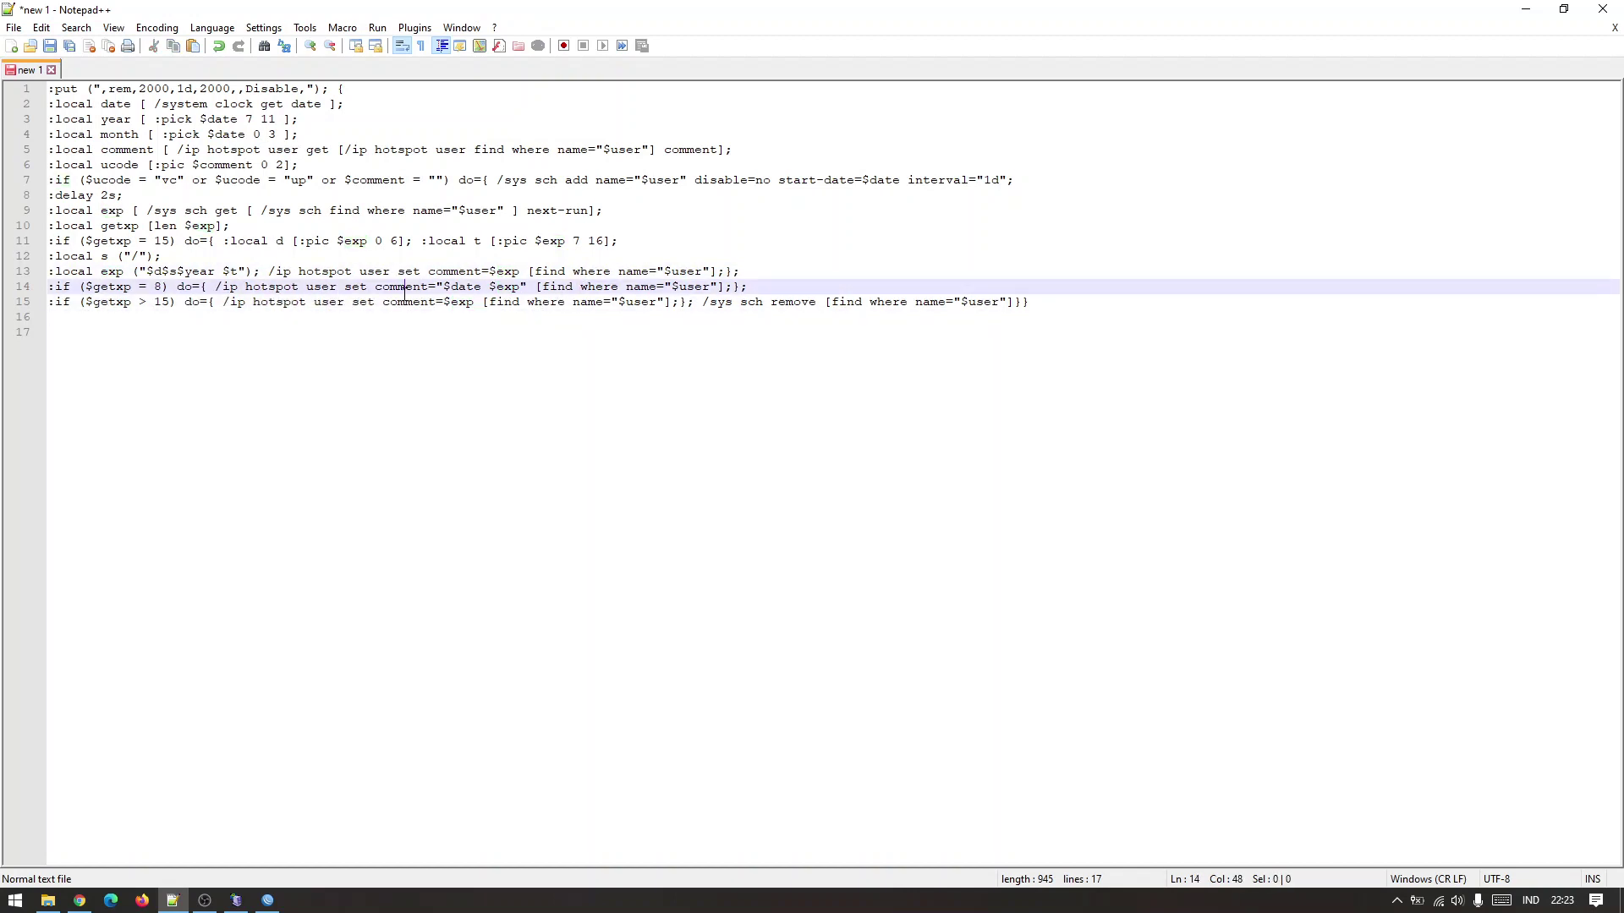
pyautogui.click(557, 288)
pyautogui.moveTo(338, 288); pyautogui.dragTo(512, 288)
pyautogui.click(409, 302)
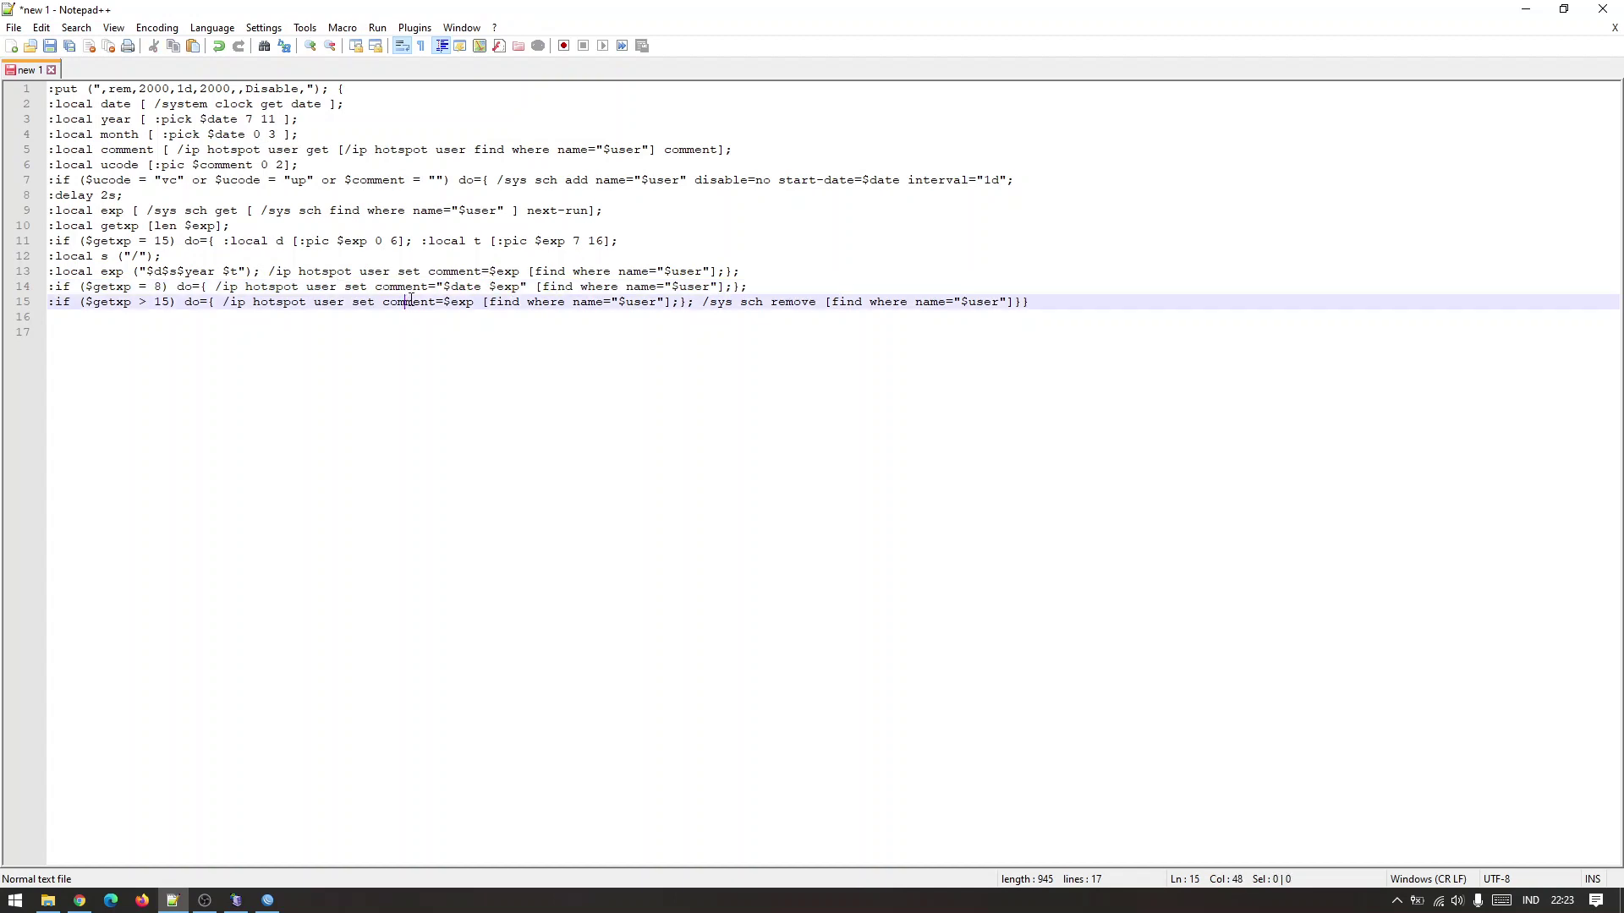
pyautogui.click(379, 377)
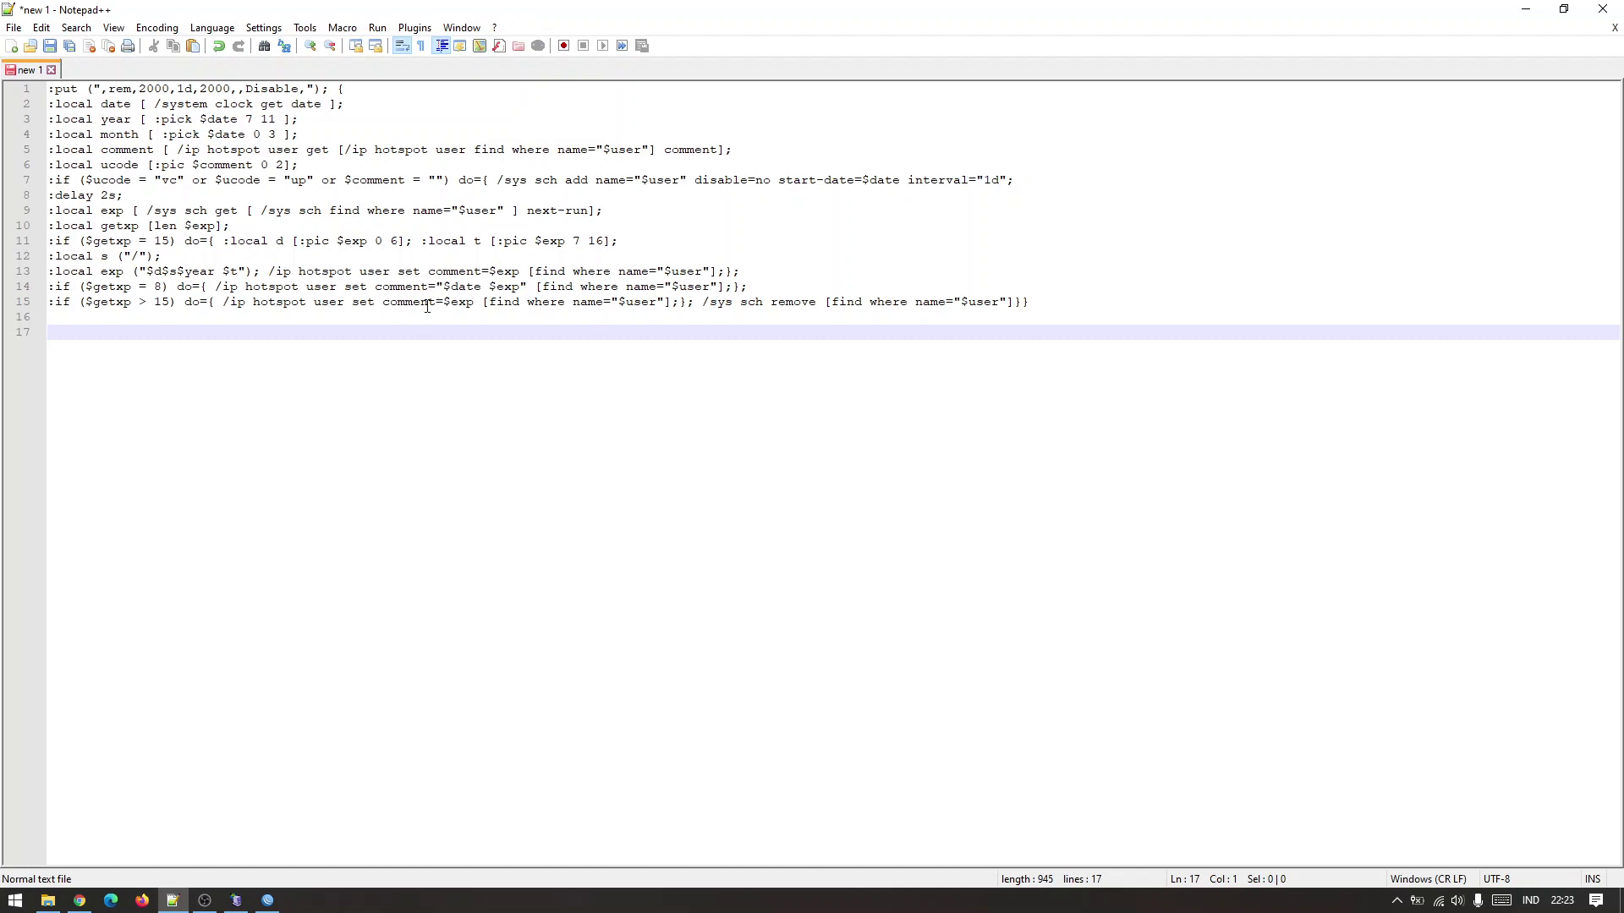
pyautogui.moveTo(497, 181); pyautogui.dragTo(1010, 176)
pyautogui.click(1028, 180)
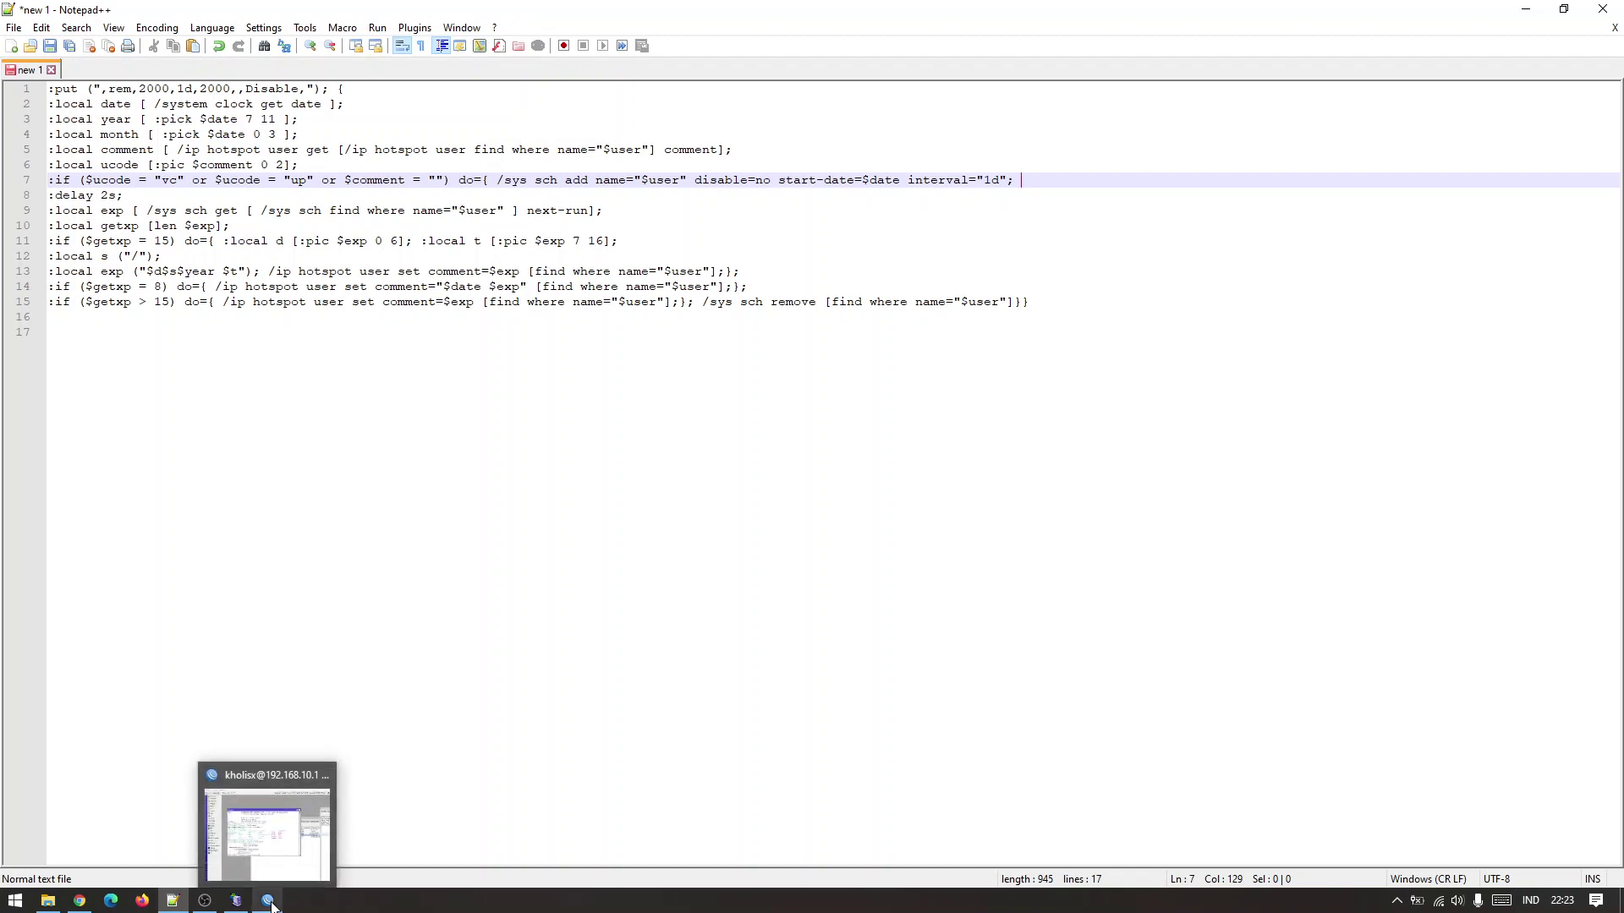
# Check line 7's 1d interval, then bring WinBox back maximized to full screen.
pyautogui.moveTo(909, 180); pyautogui.dragTo(1008, 180)
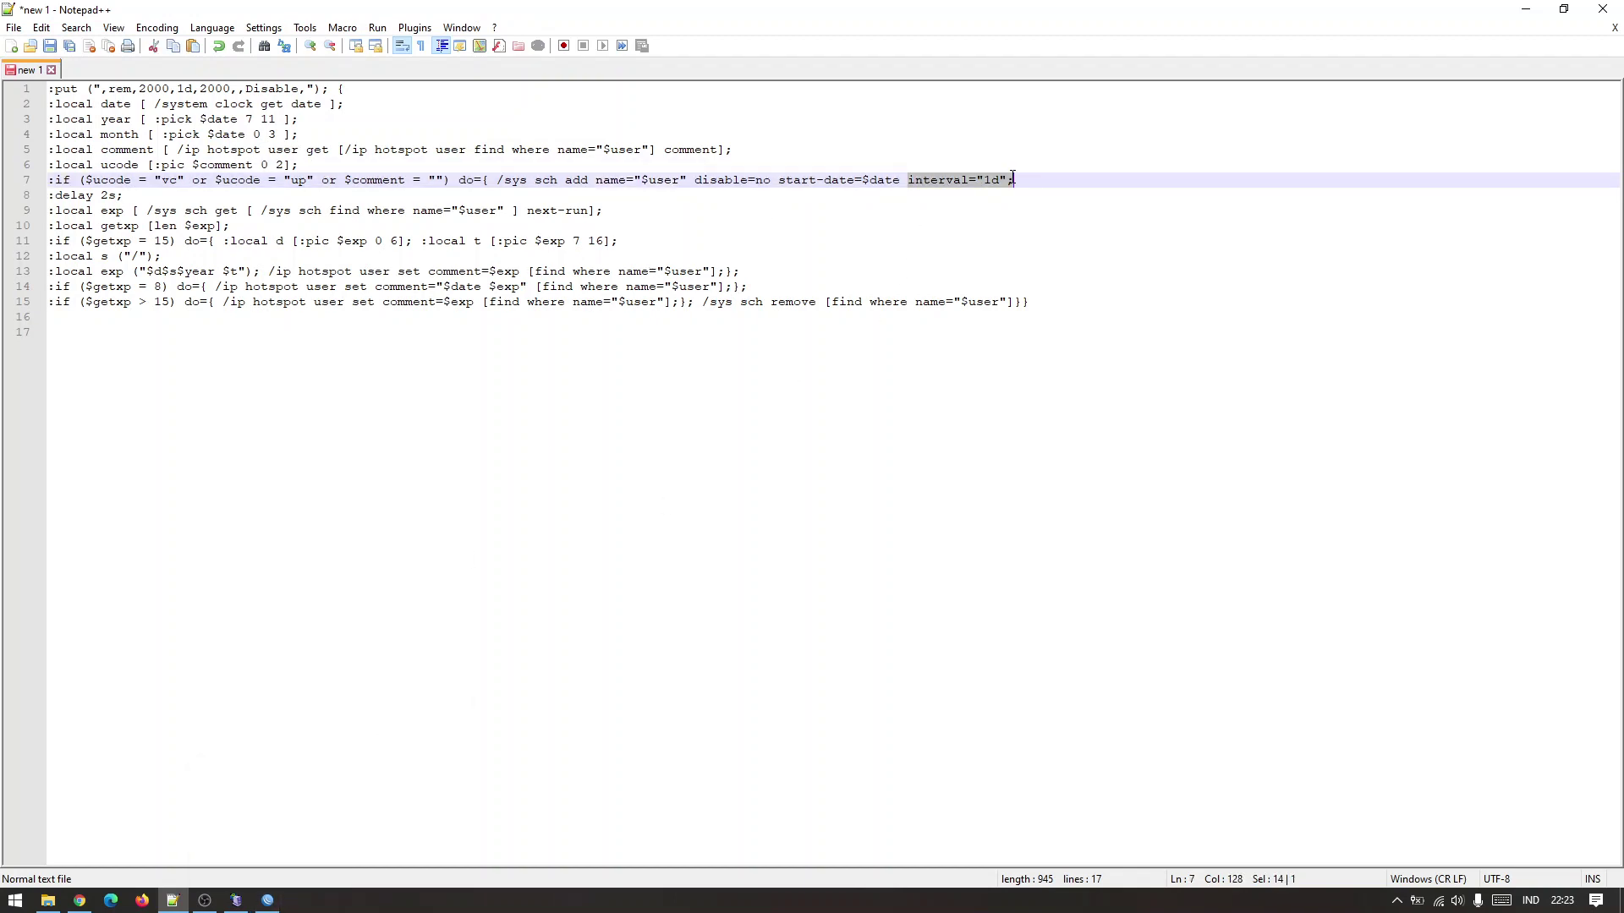
pyautogui.click(1041, 181)
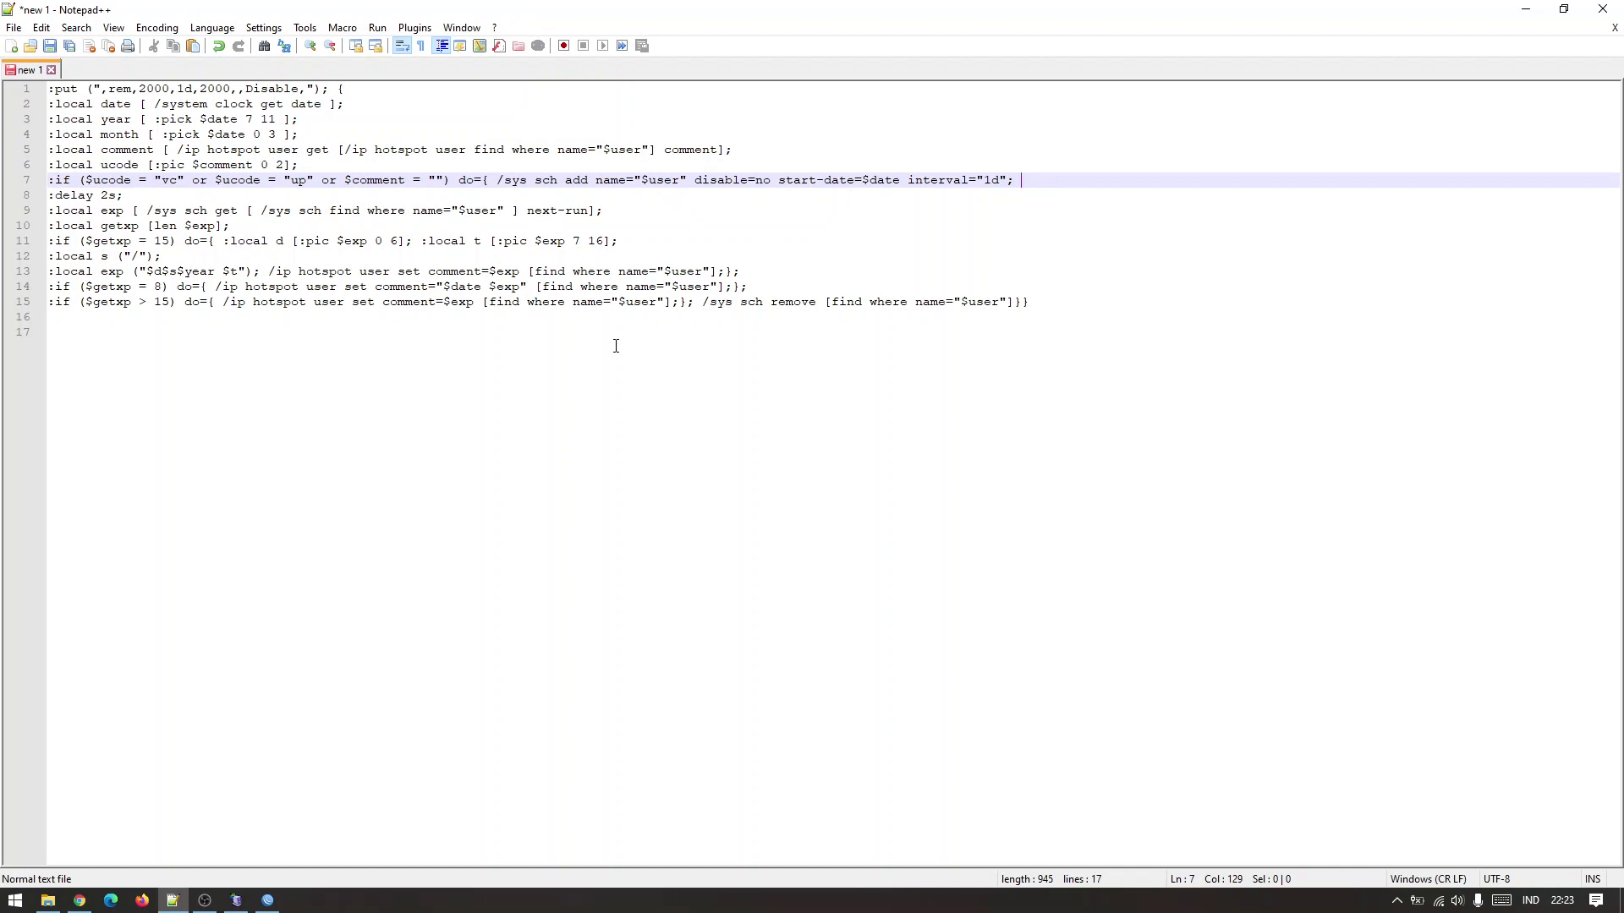
pyautogui.click(267, 901)
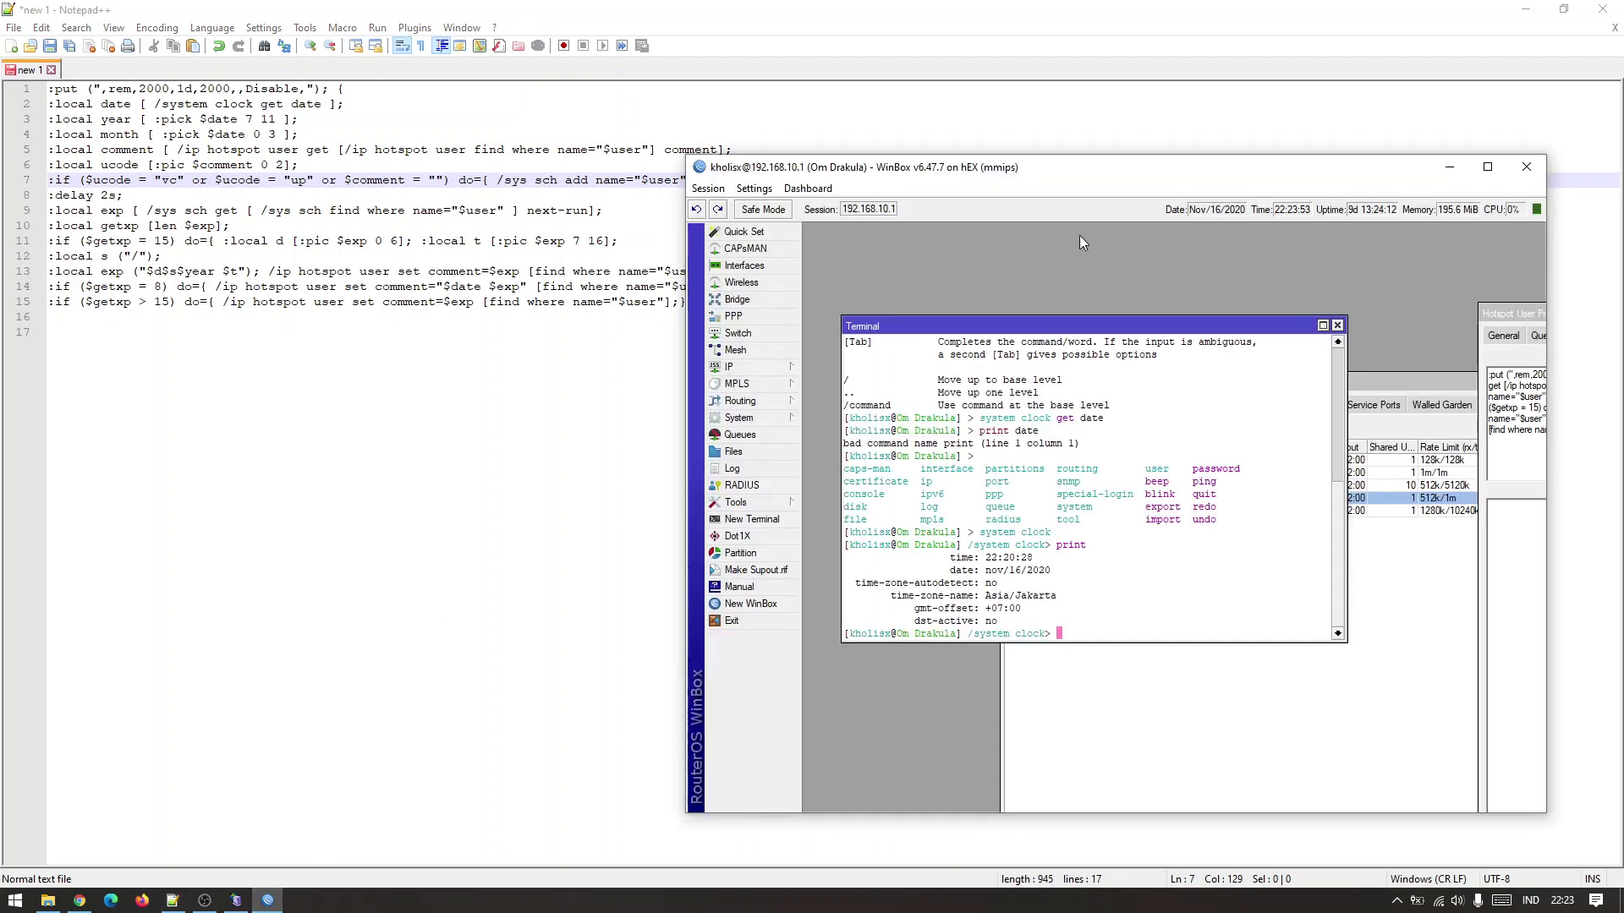
pyautogui.moveTo(1080, 174); pyautogui.dragTo(1082, 1)
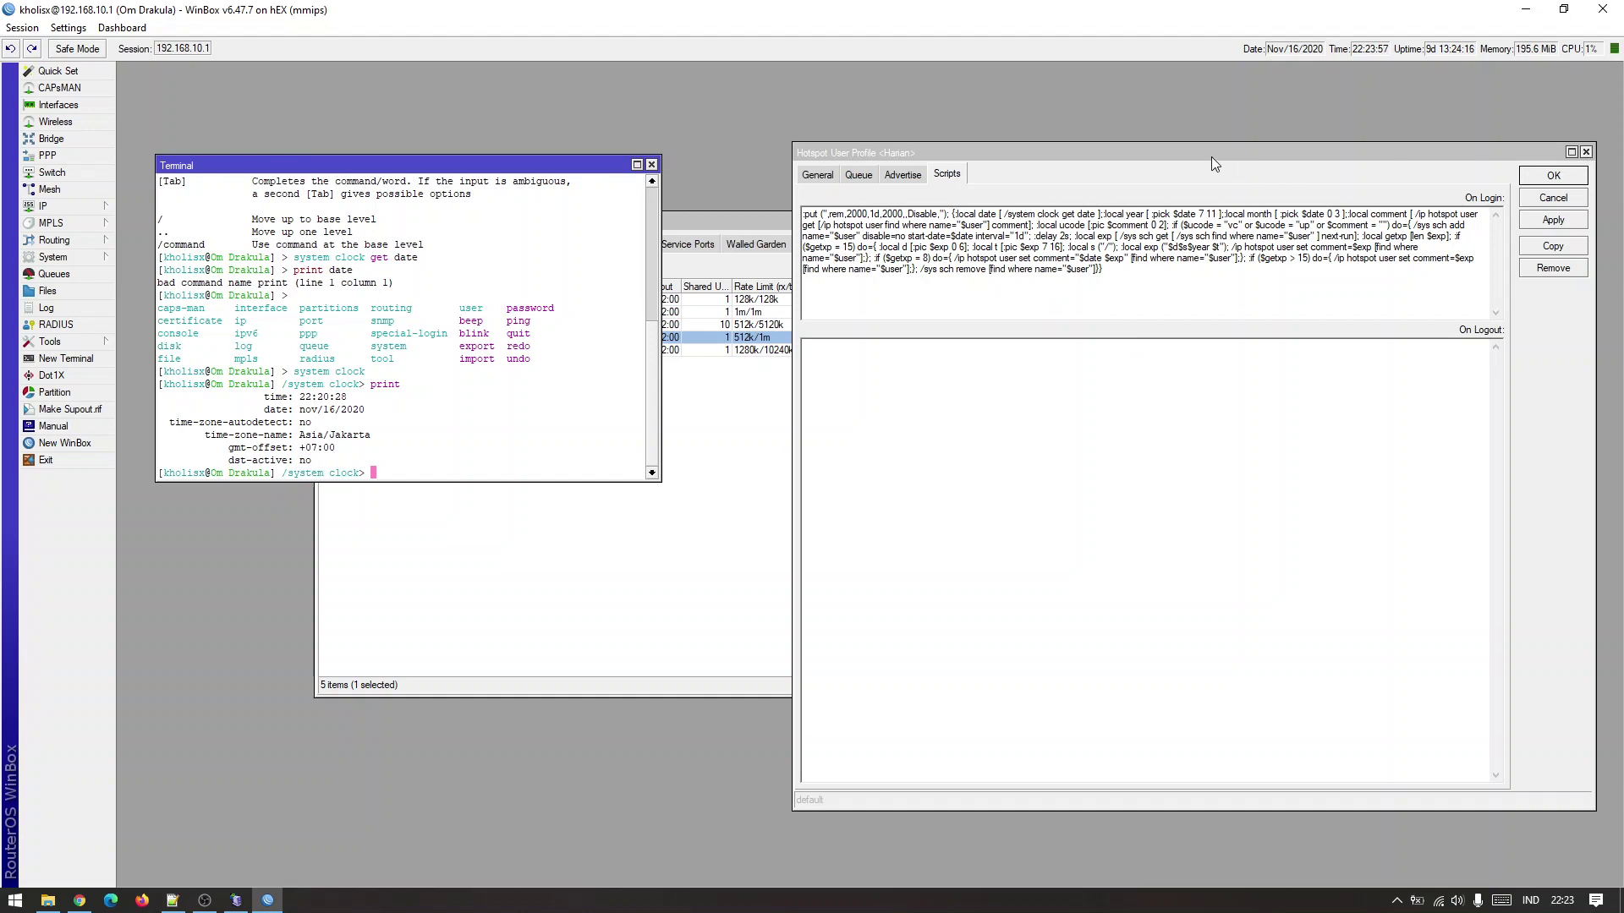
# Rearrange the hotspot and terminal windows and open the System > Scheduler list of three entries.
pyautogui.click(709, 531)
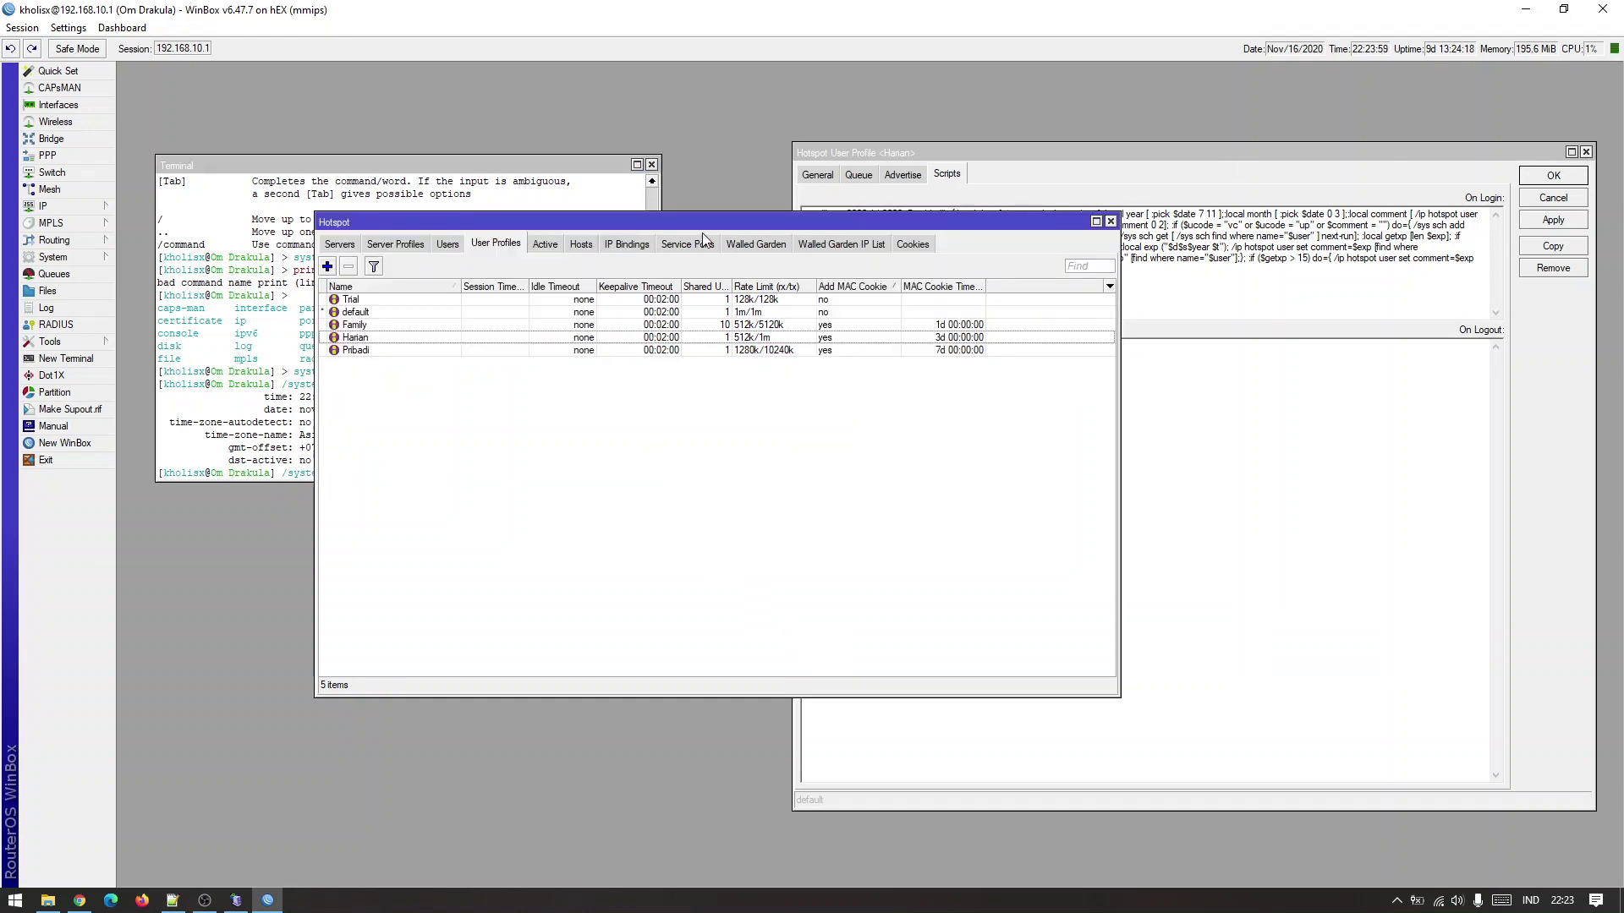
pyautogui.moveTo(722, 218); pyautogui.dragTo(1108, 90)
pyautogui.moveTo(576, 166); pyautogui.dragTo(563, 132)
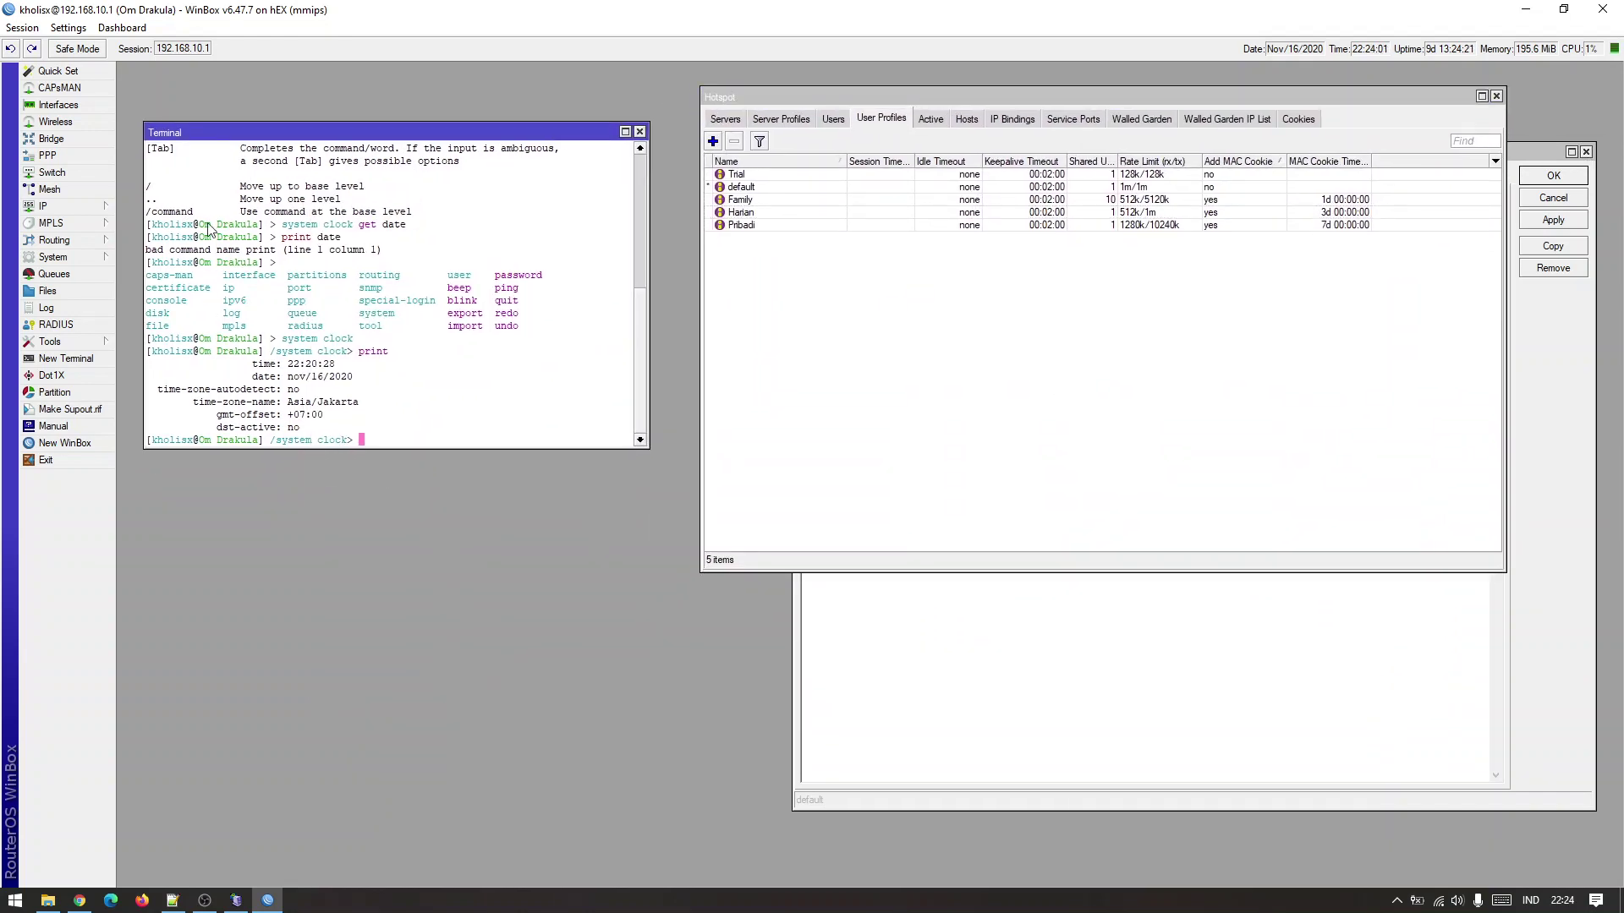
pyautogui.click(76, 259)
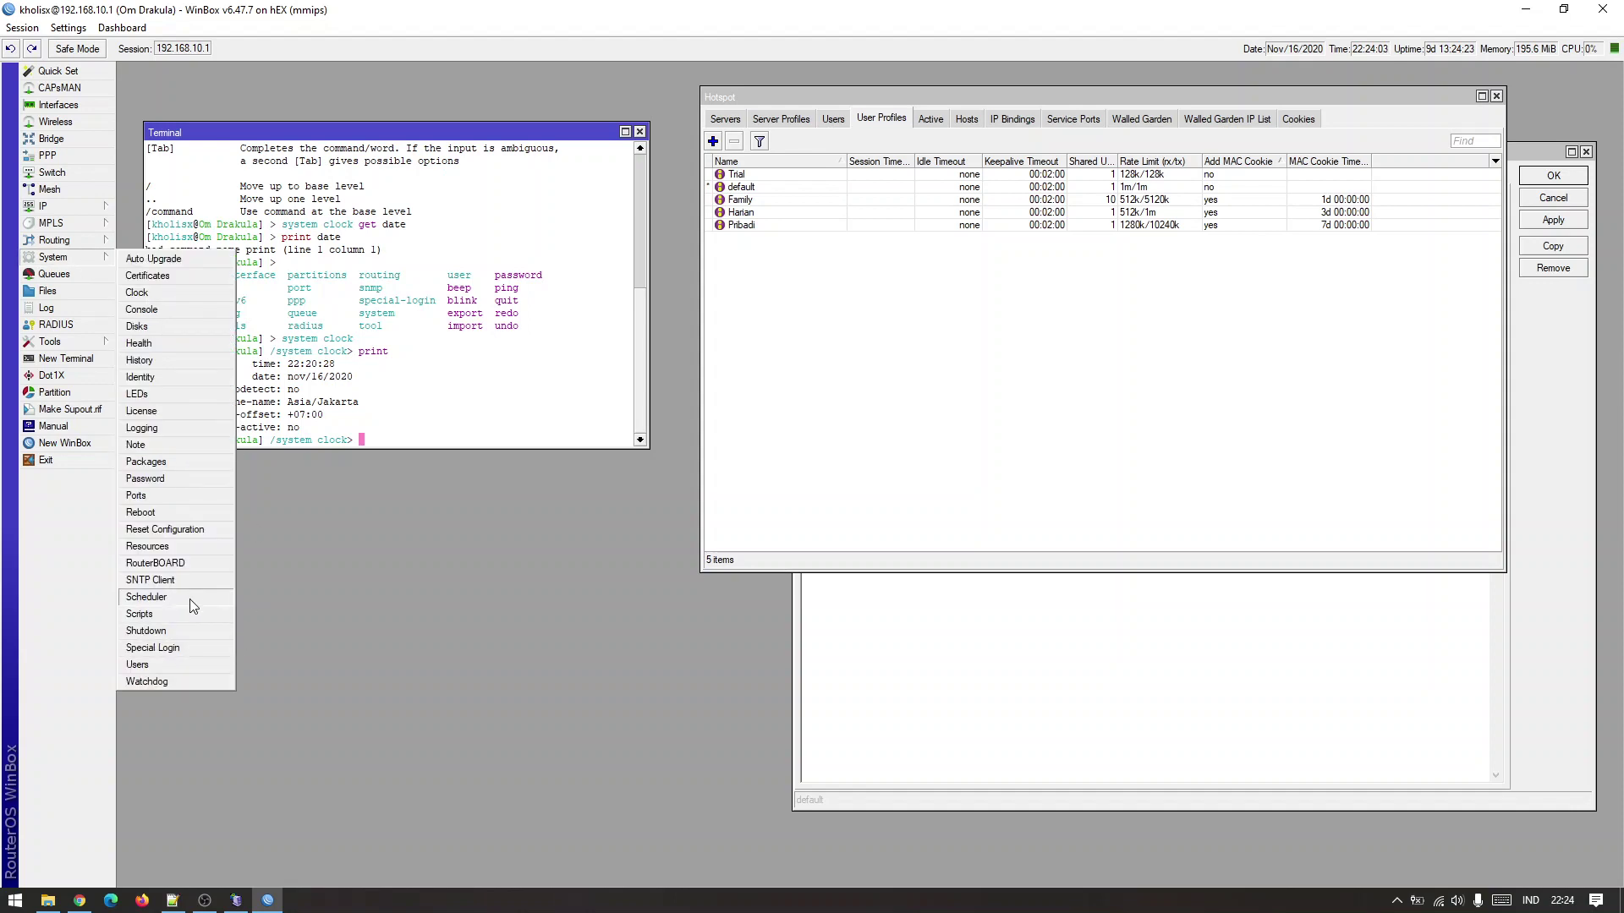
pyautogui.click(191, 597)
pyautogui.moveTo(971, 487); pyautogui.dragTo(1094, 433)
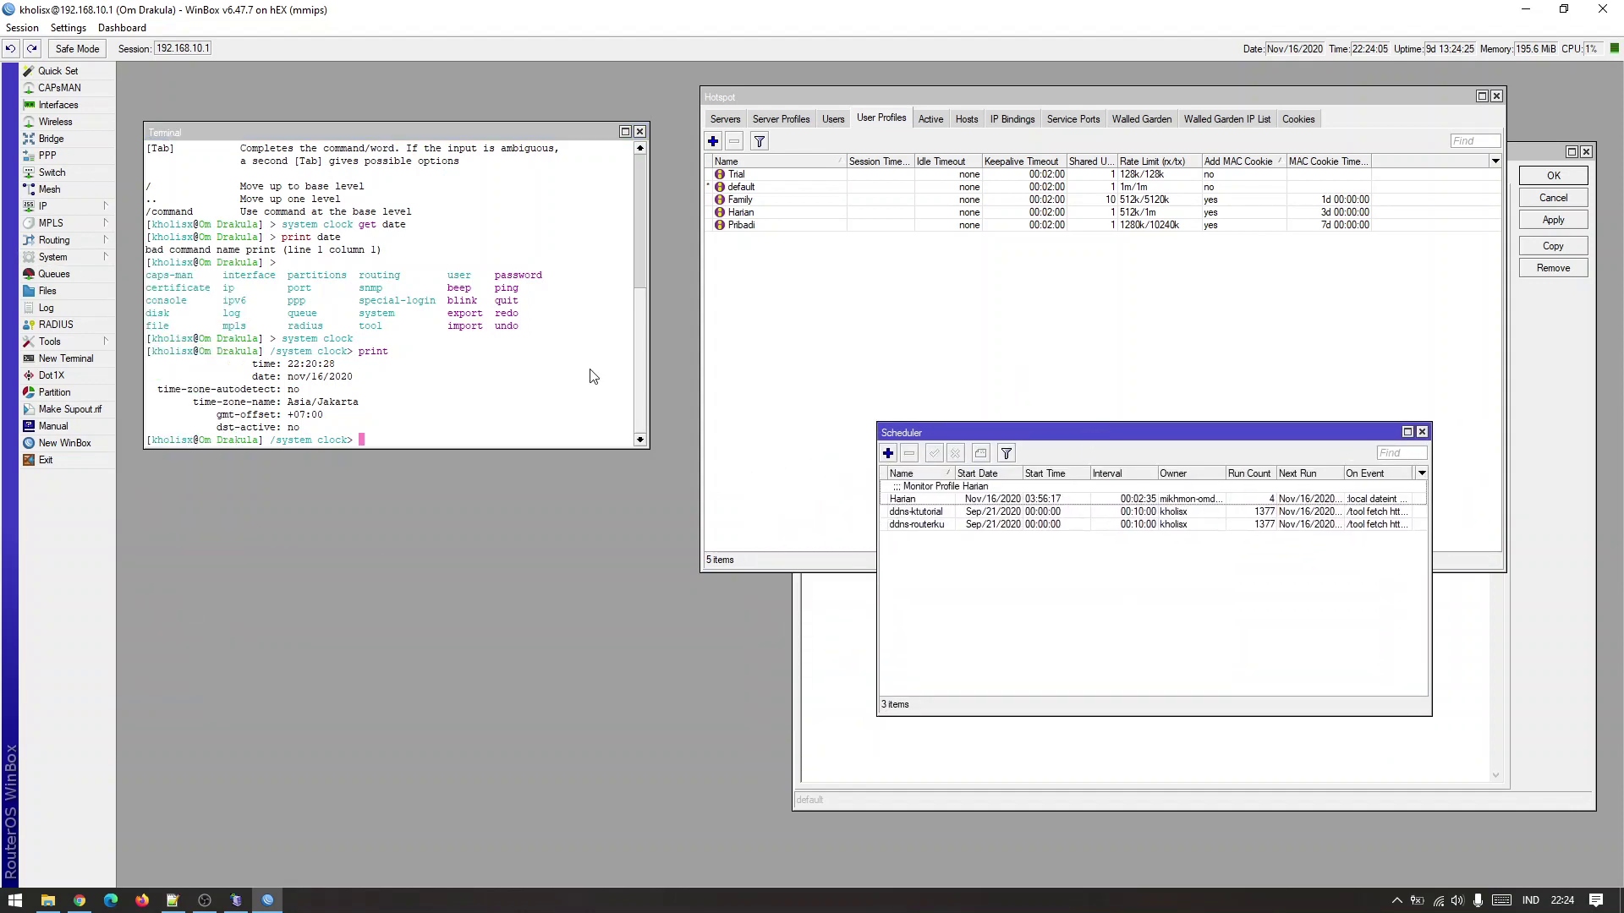
# In the terminal, go to /system scheduler and begin 'add name=test', then return to Notepad++.
pyautogui.click(514, 407)
pyautogui.write('/')
pyautogui.press('Return')
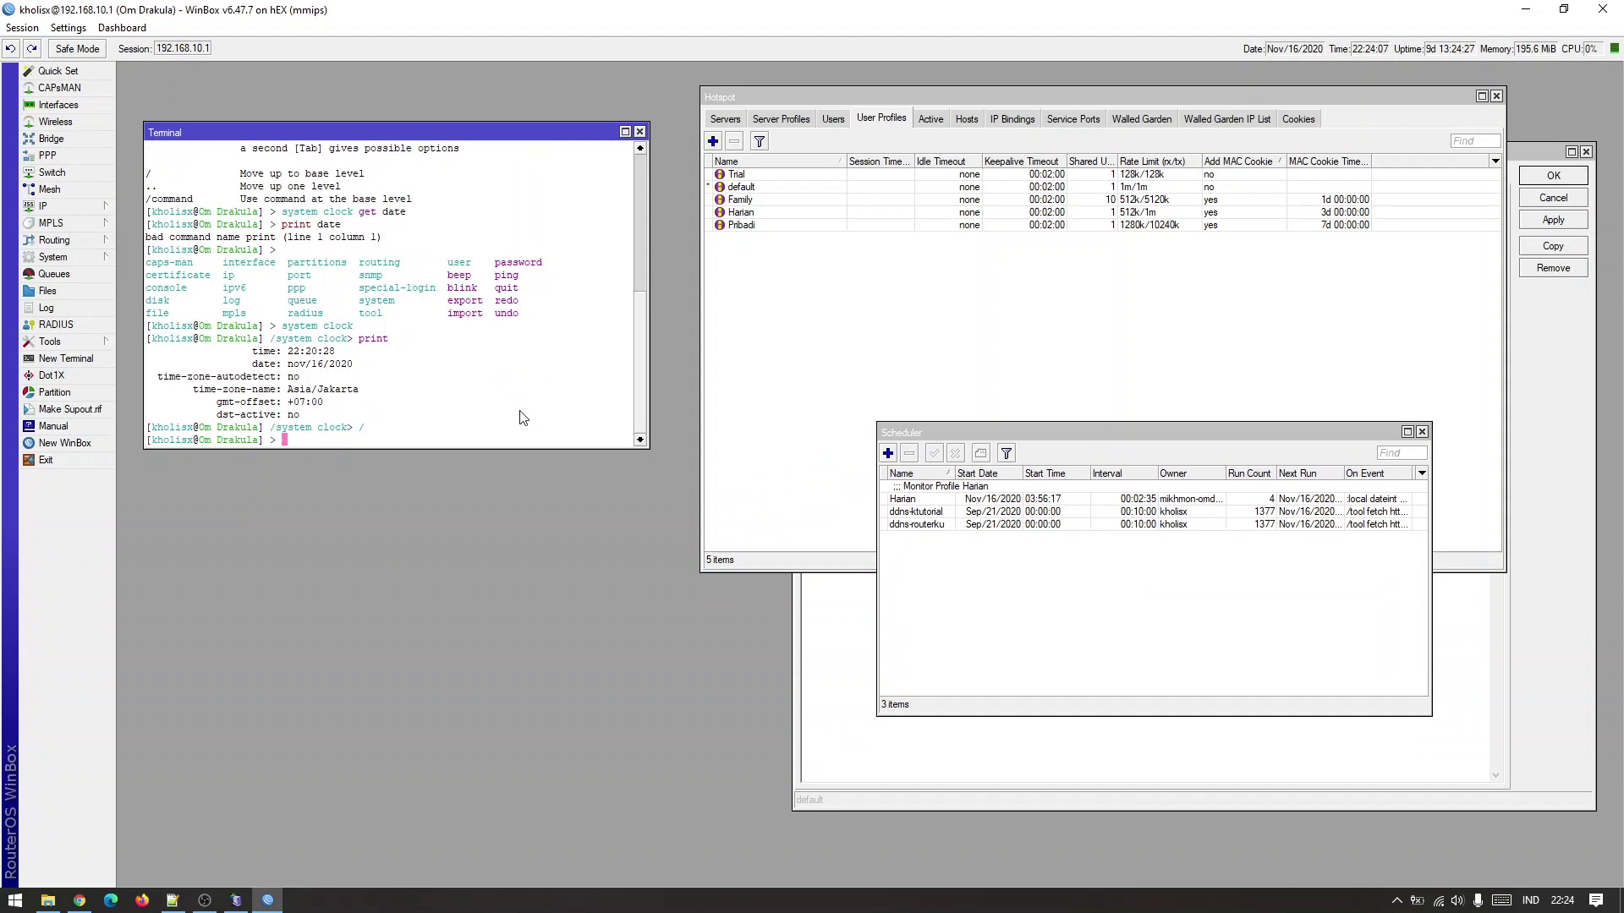
pyautogui.write('system scheduler')
pyautogui.press('Return')
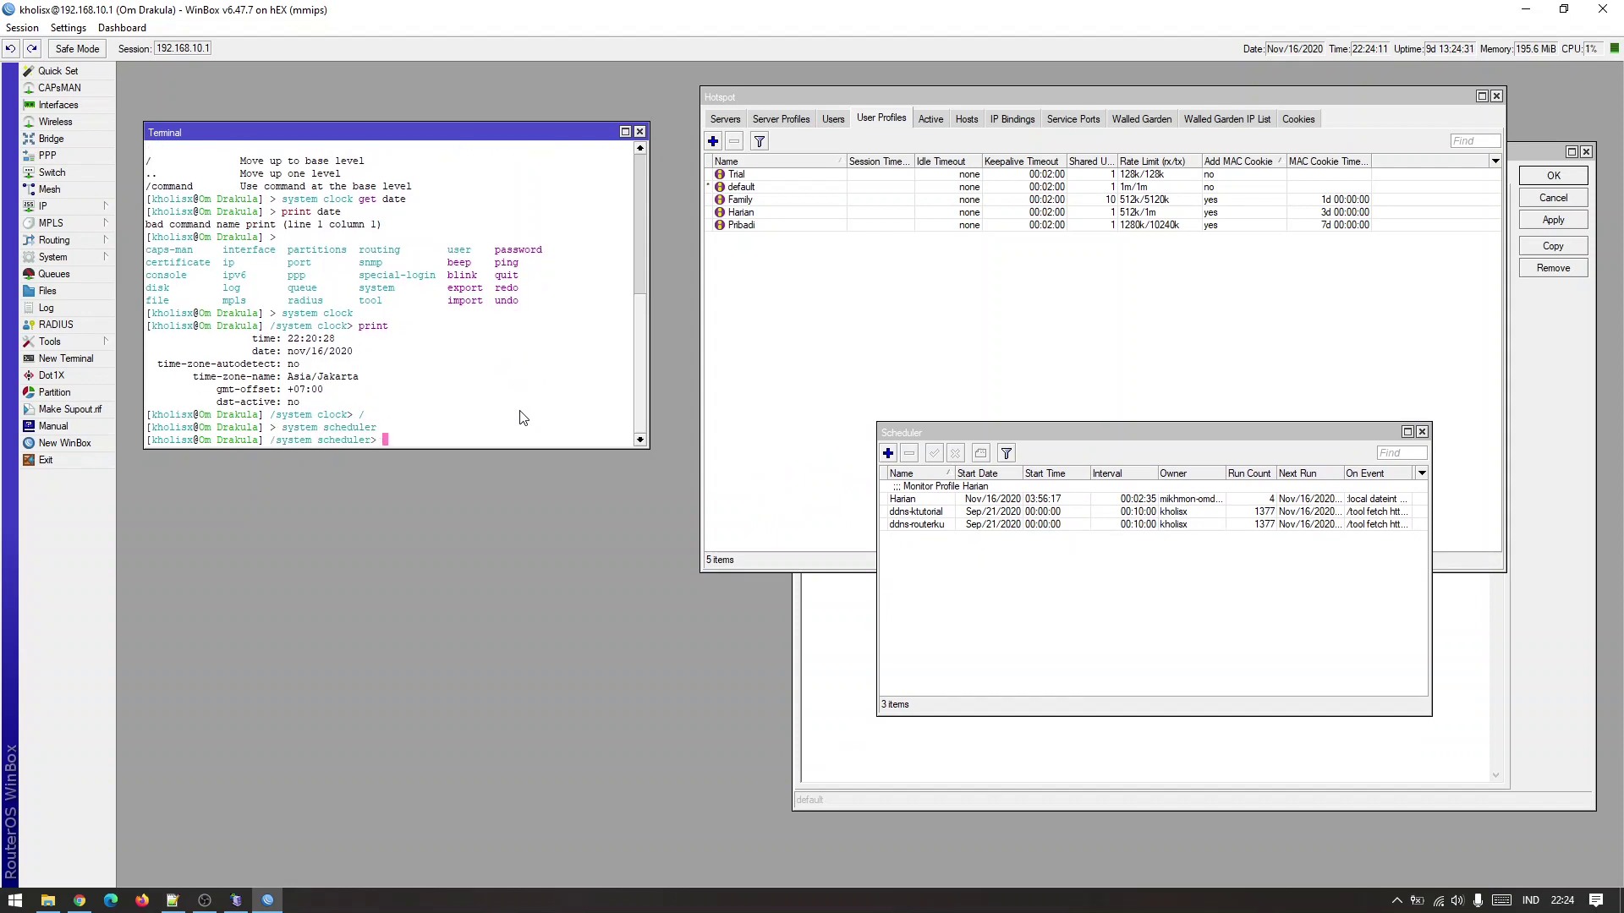
pyautogui.write('add')
pyautogui.press('Tab')
pyautogui.press('Tab')
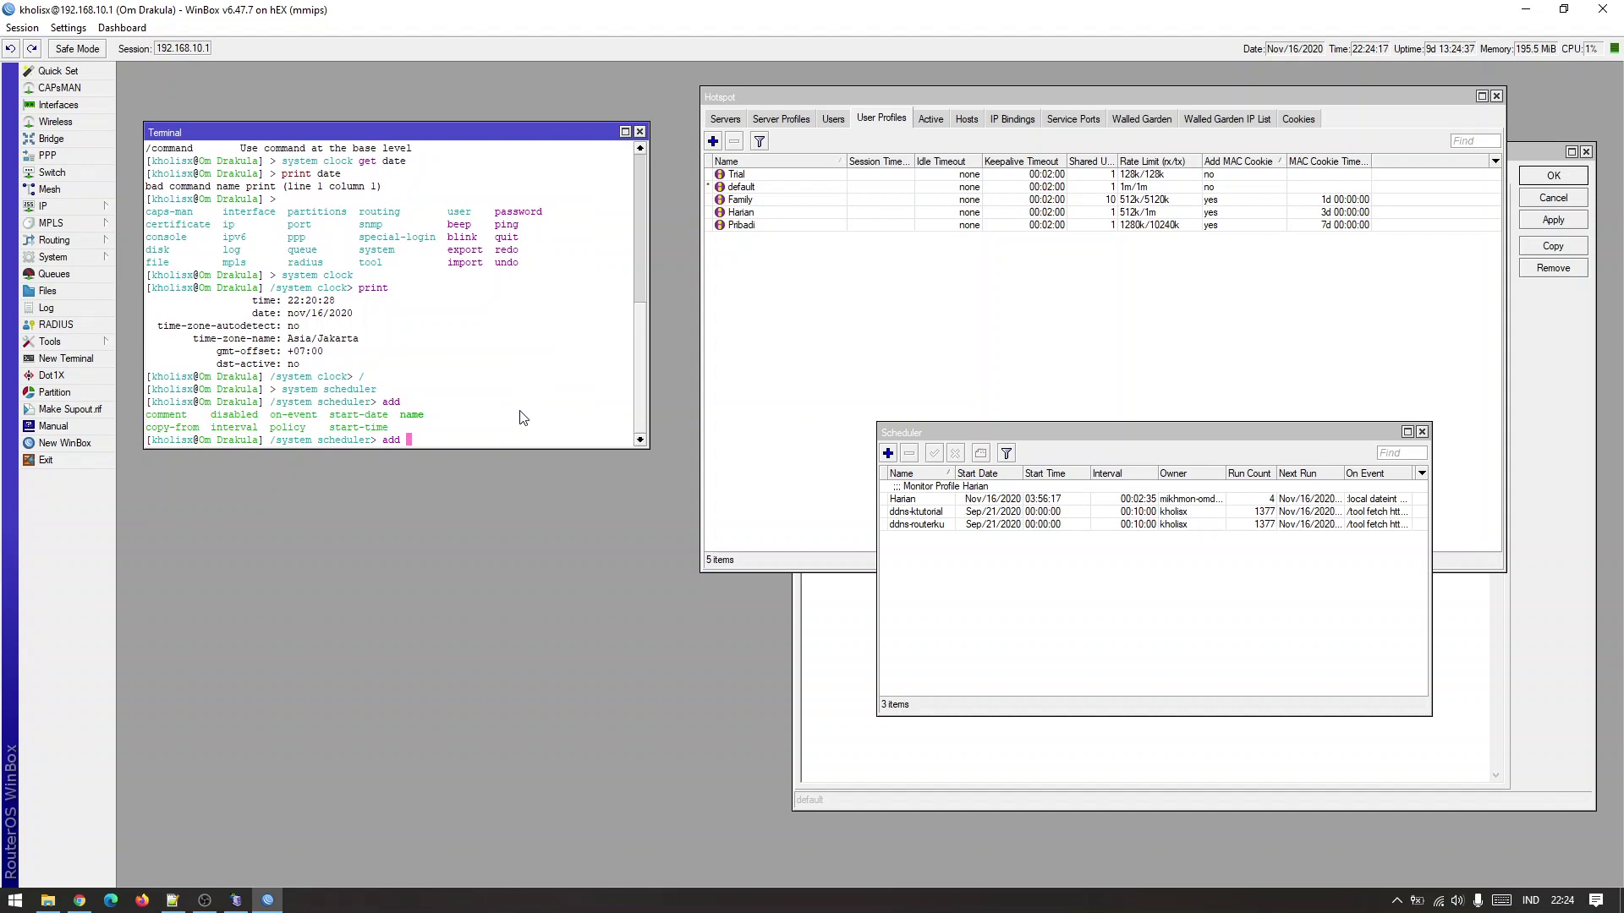
pyautogui.write('name=test')
pyautogui.click(173, 900)
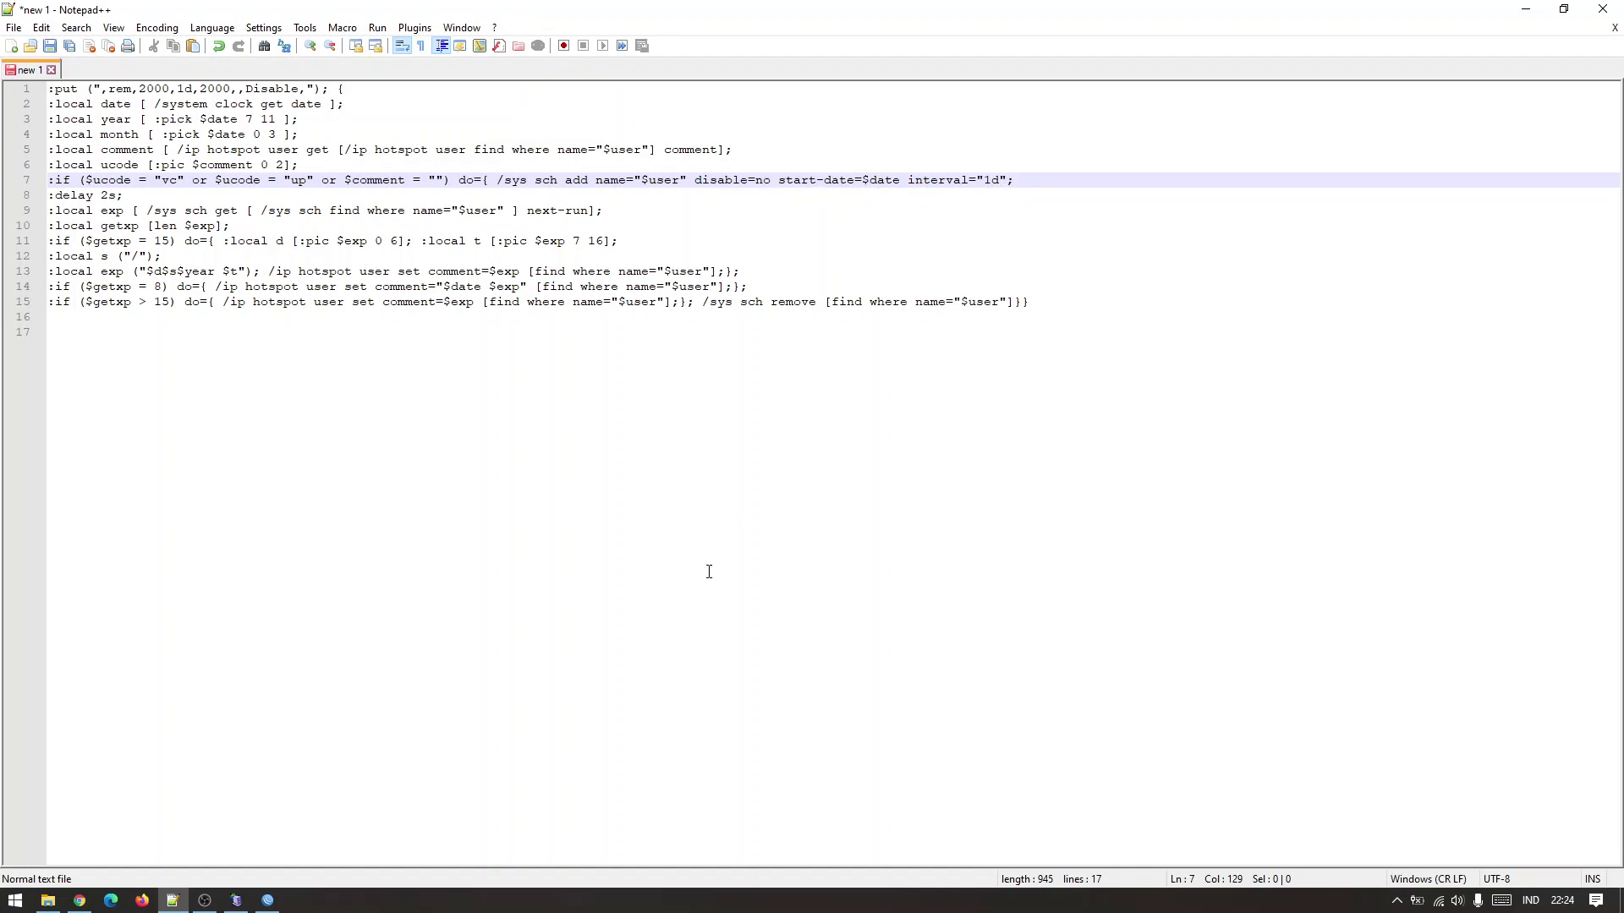
# Finish the terminal command with interval 1d to add the test scheduler entry.
pyautogui.click(266, 900)
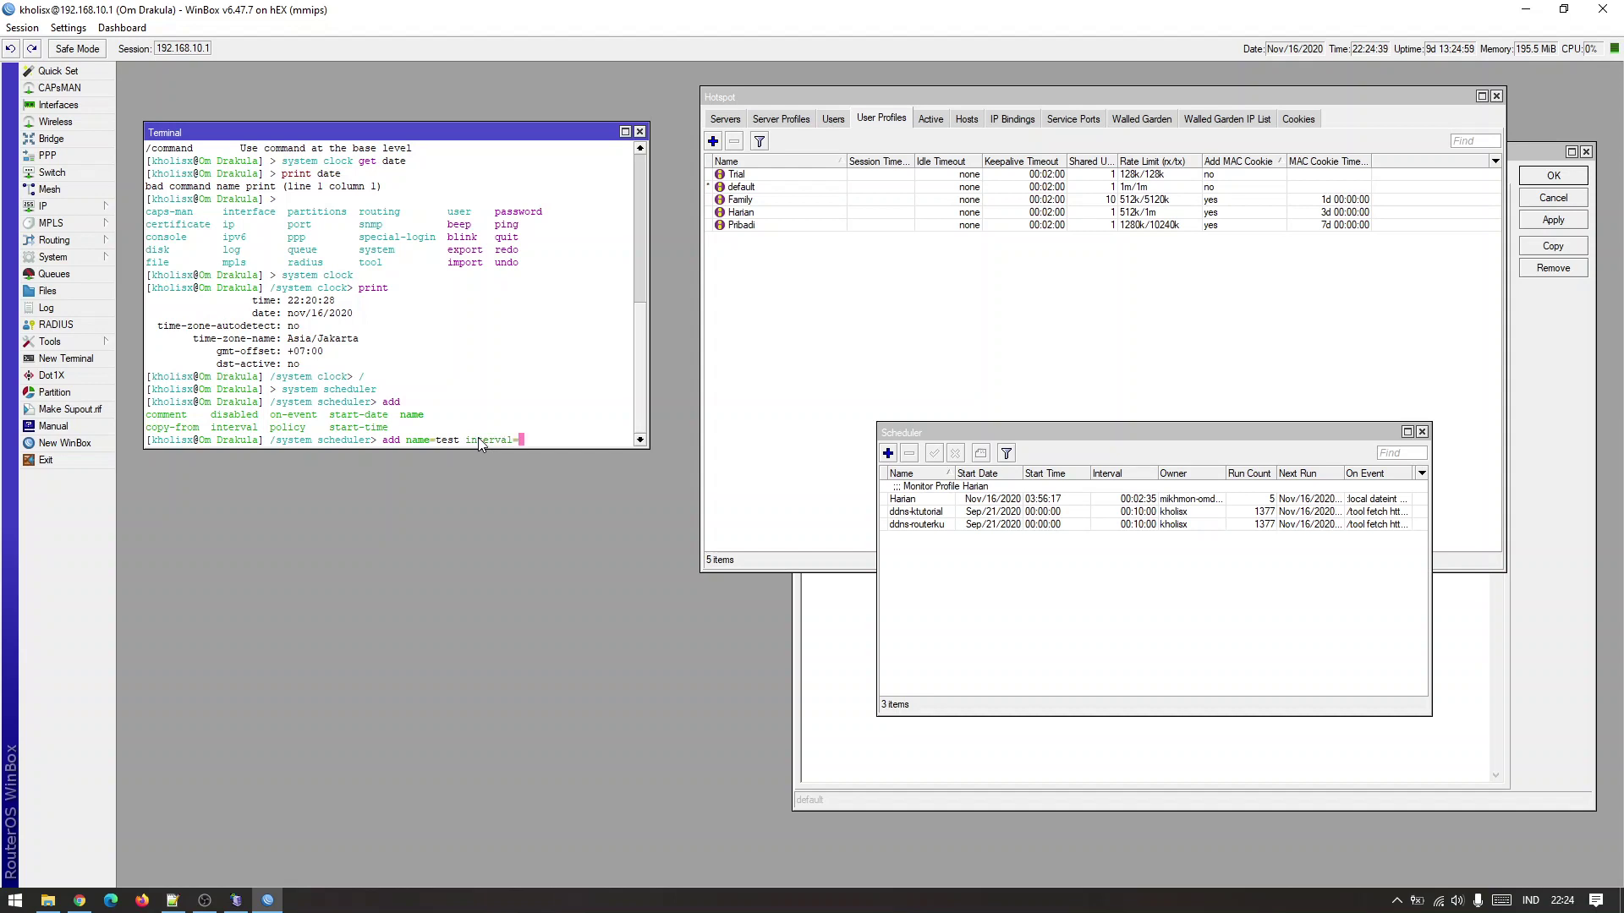
pyautogui.write('1d')
pyautogui.press('Return')
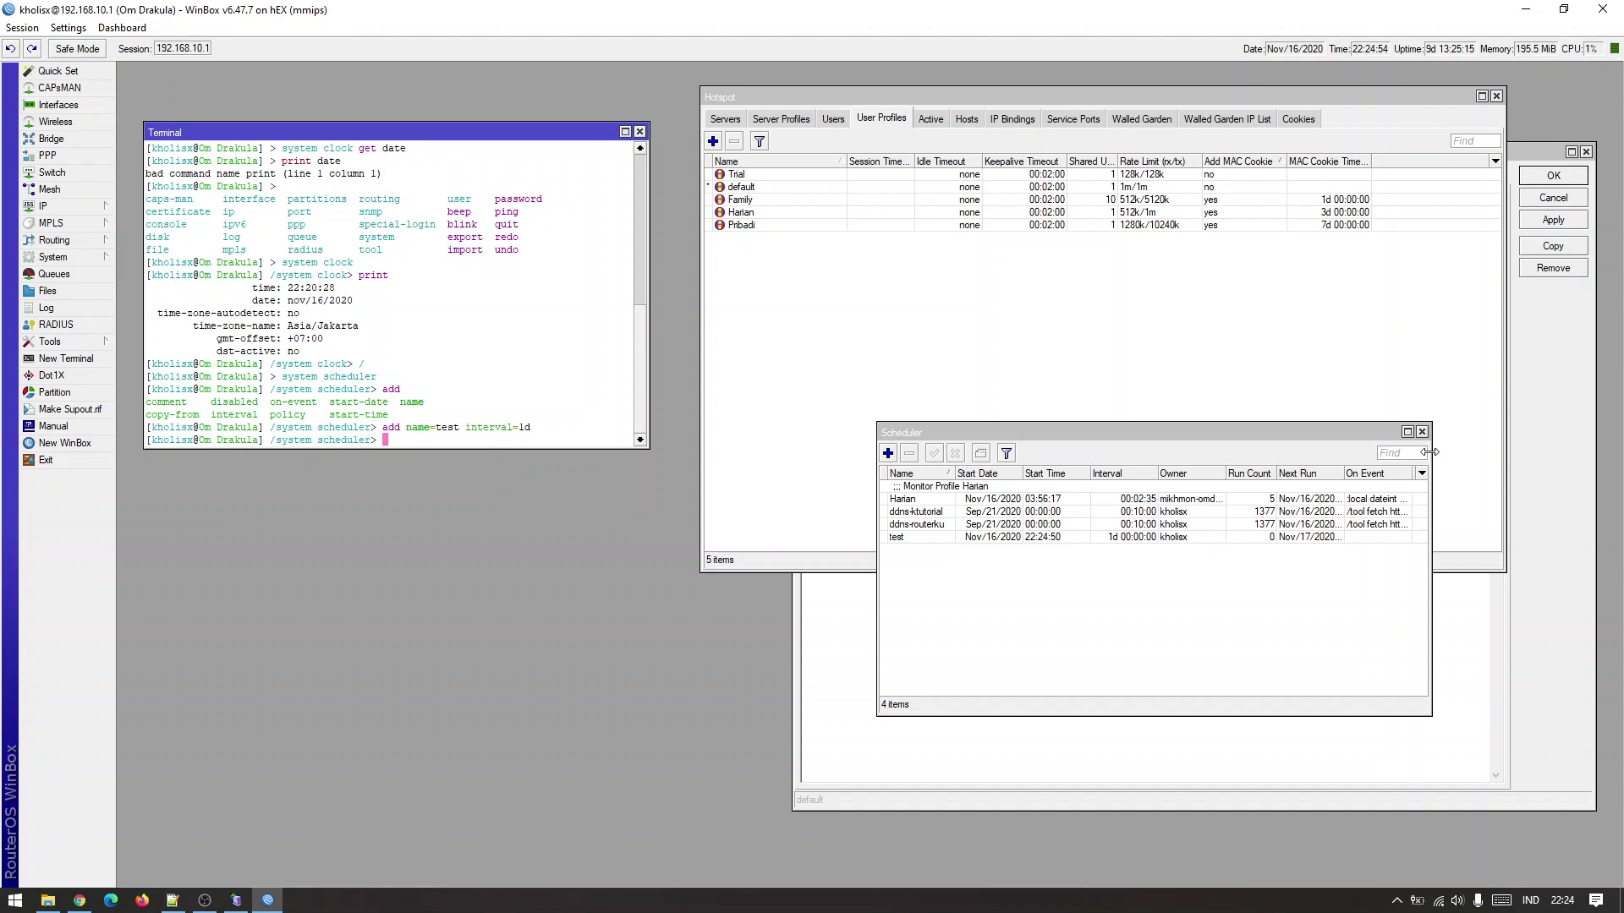
# Widen the Scheduler window and Next Run column, then open and close the test entry's details.
pyautogui.moveTo(1432, 443); pyautogui.dragTo(1514, 443)
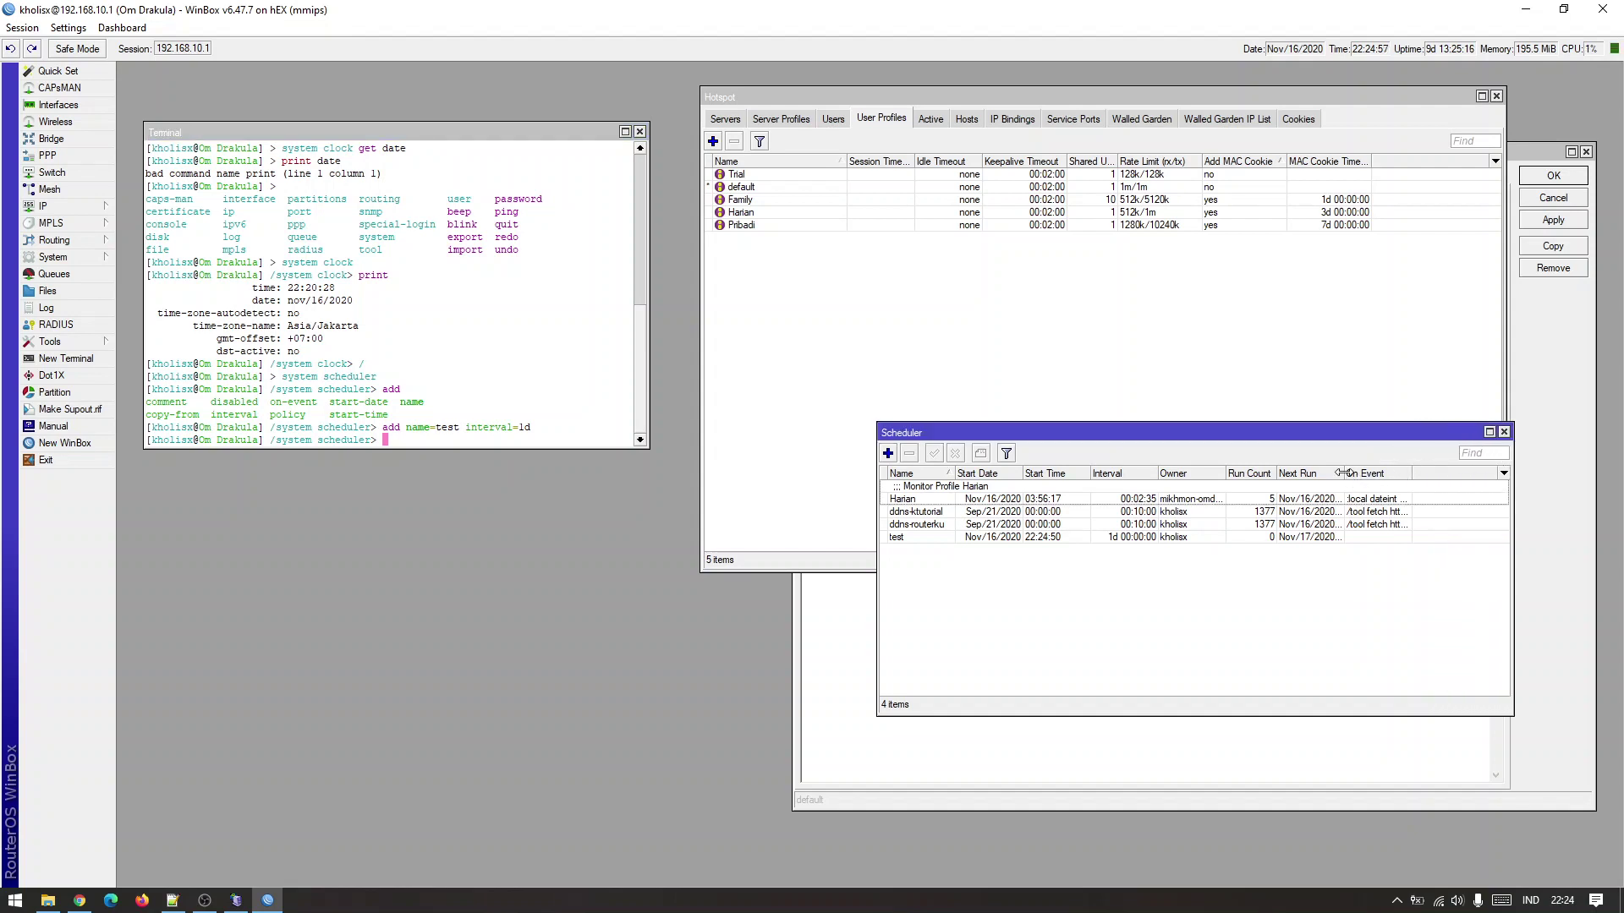
pyautogui.moveTo(1345, 473); pyautogui.dragTo(1408, 473)
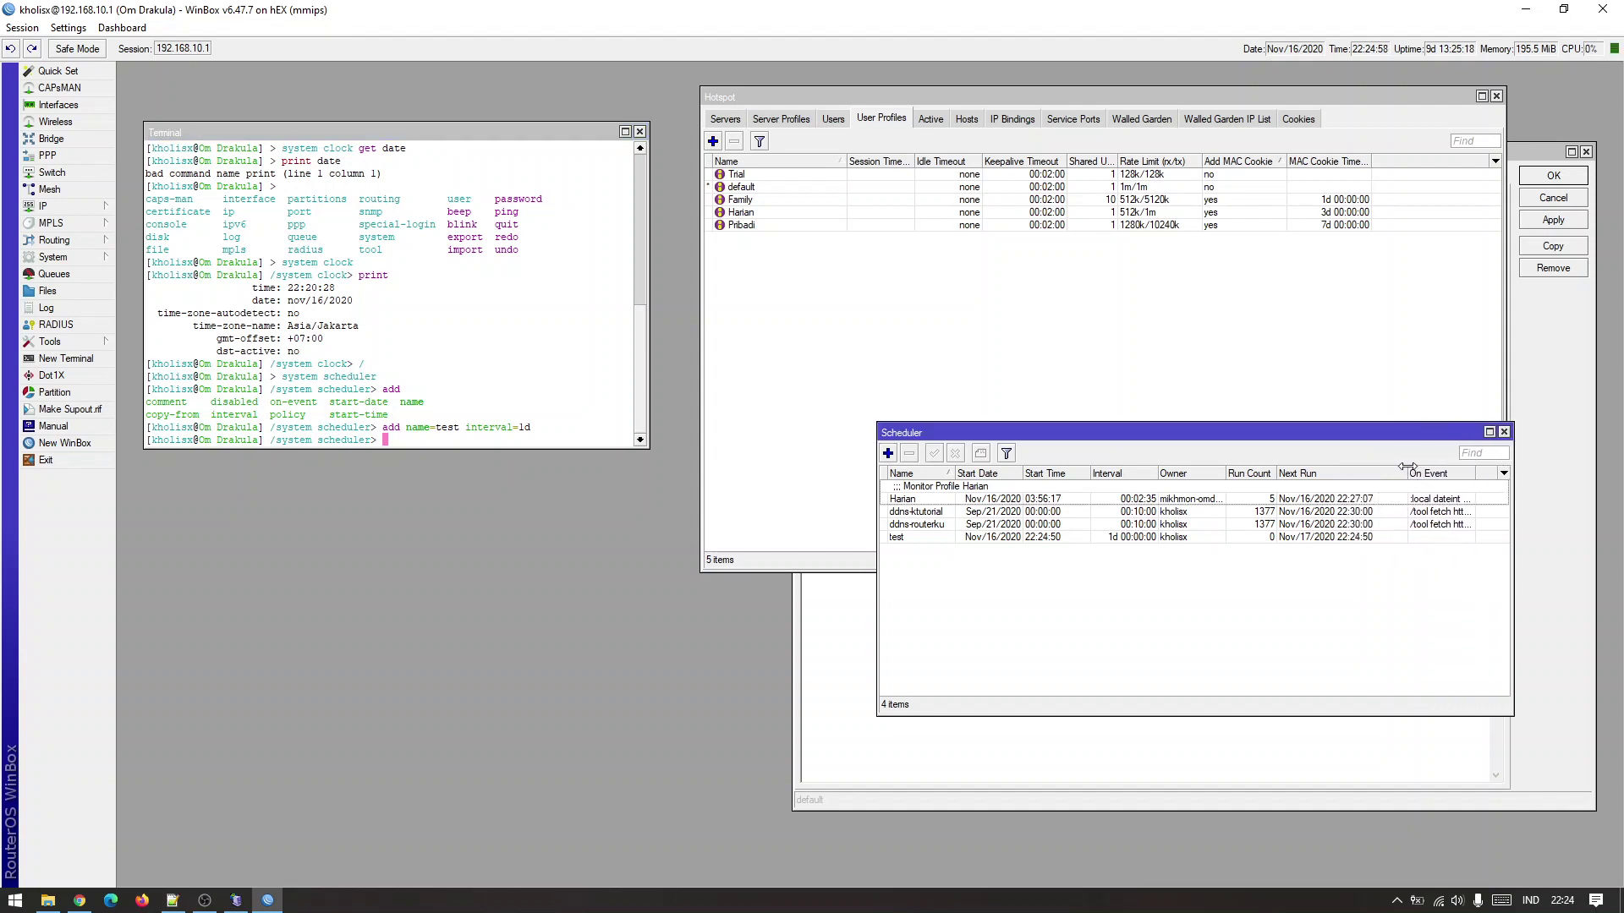
pyautogui.click(1167, 538)
pyautogui.click(1332, 560)
pyautogui.click(1341, 541)
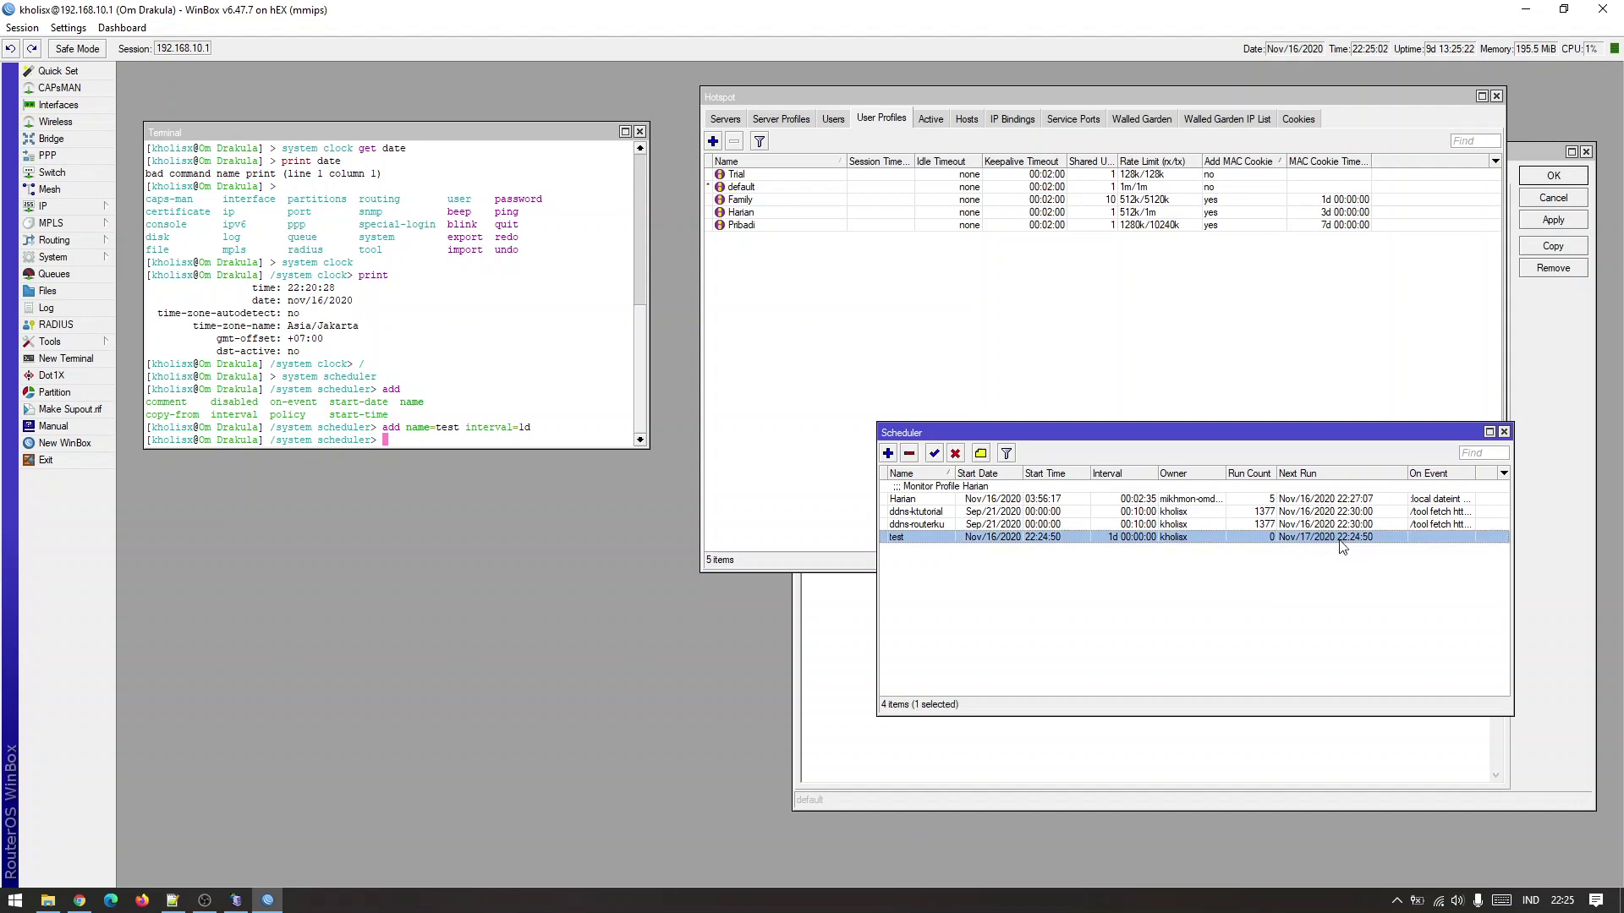
pyautogui.click(1307, 558)
pyautogui.click(1311, 540)
pyautogui.click(1301, 576)
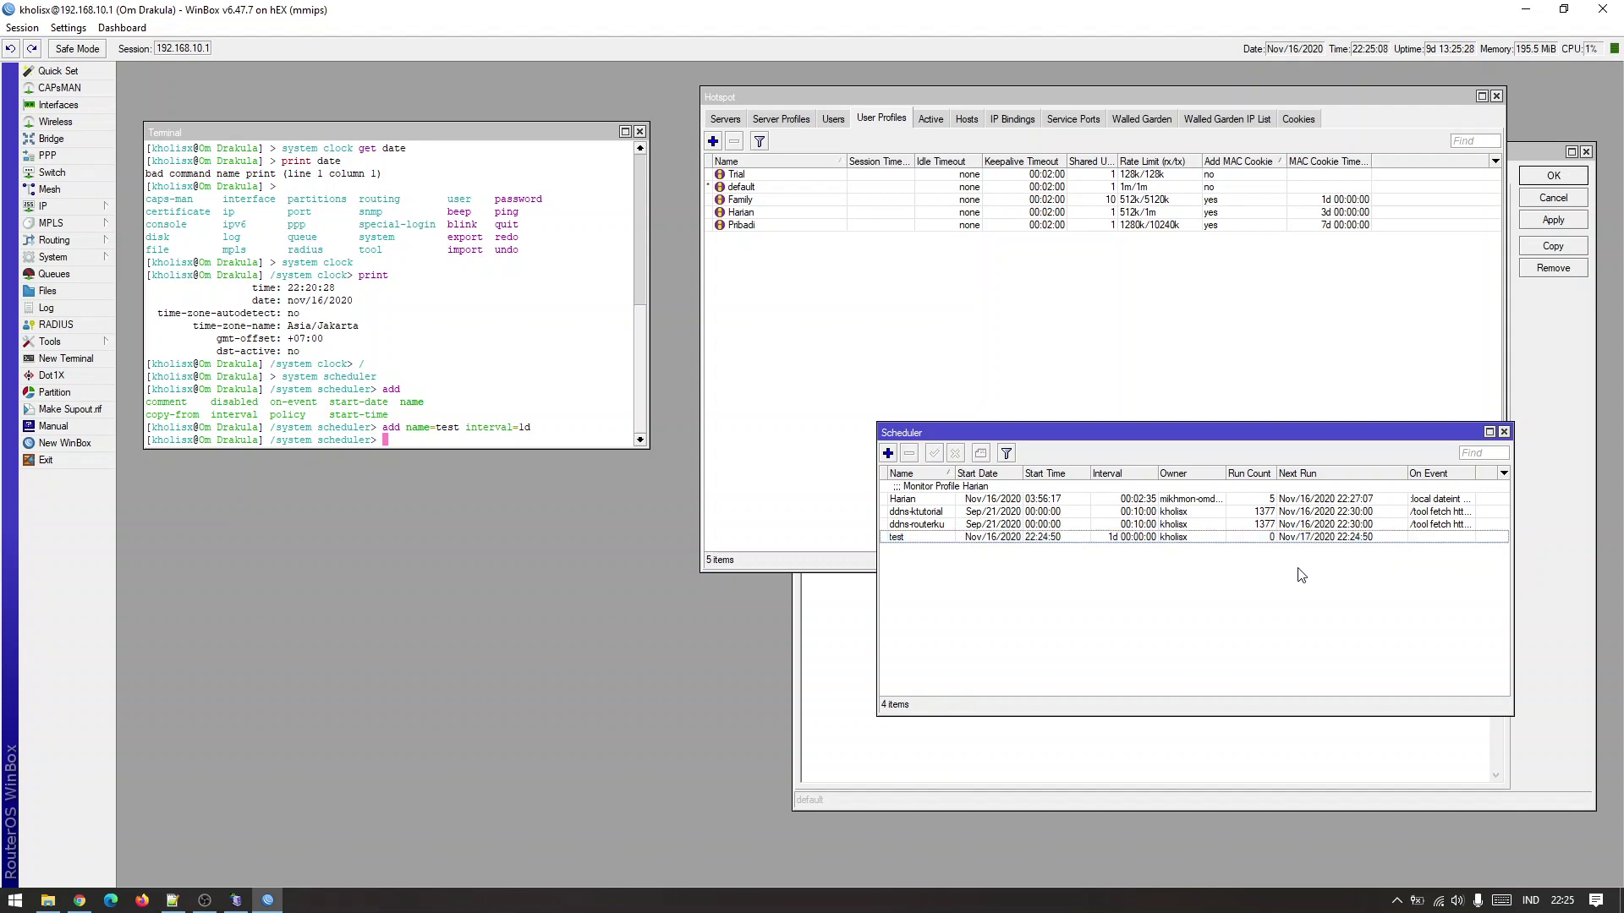
pyautogui.click(1311, 539)
pyautogui.click(1317, 548)
pyautogui.click(1317, 541)
pyautogui.click(1318, 563)
pyautogui.click(1321, 542)
pyautogui.click(1316, 562)
pyautogui.doubleClick(1321, 541)
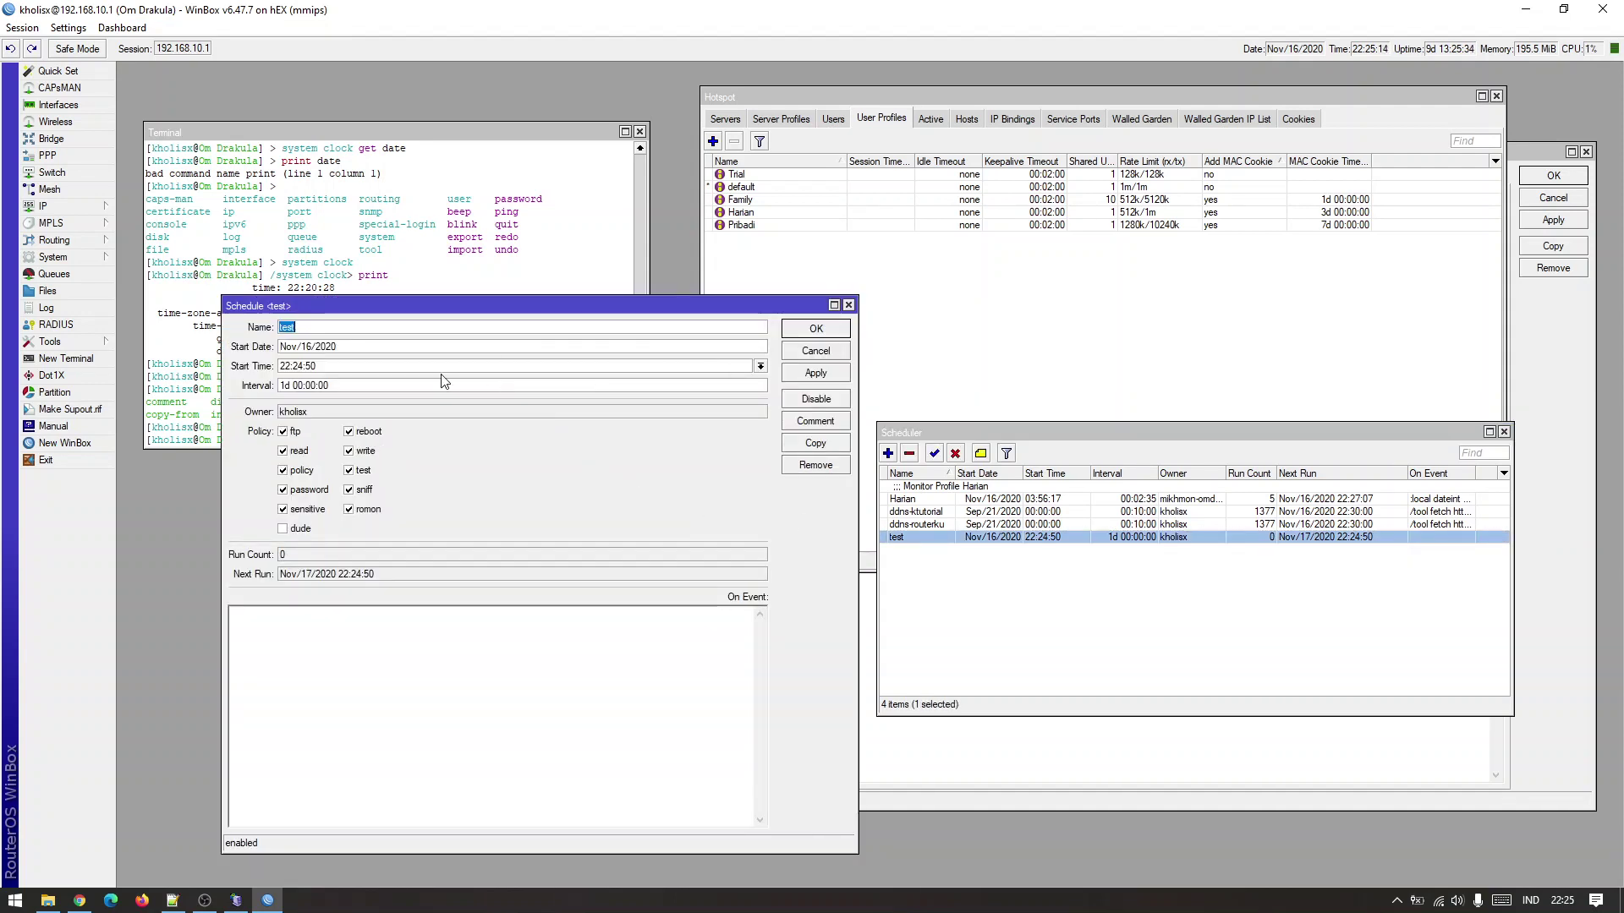
pyautogui.click(849, 305)
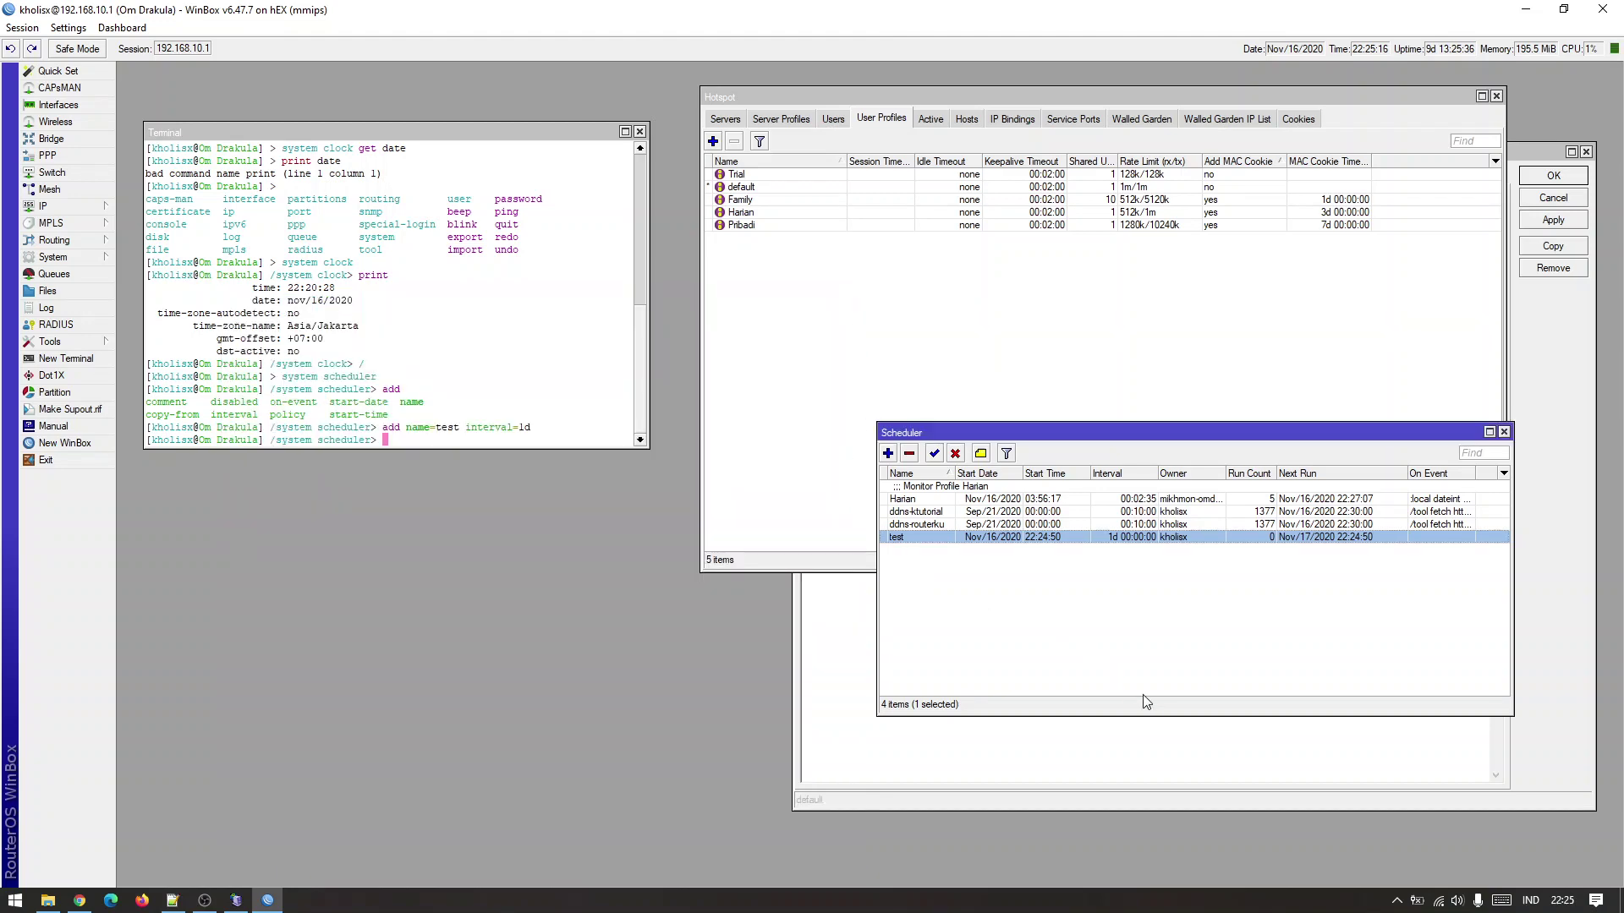
pyautogui.click(1224, 627)
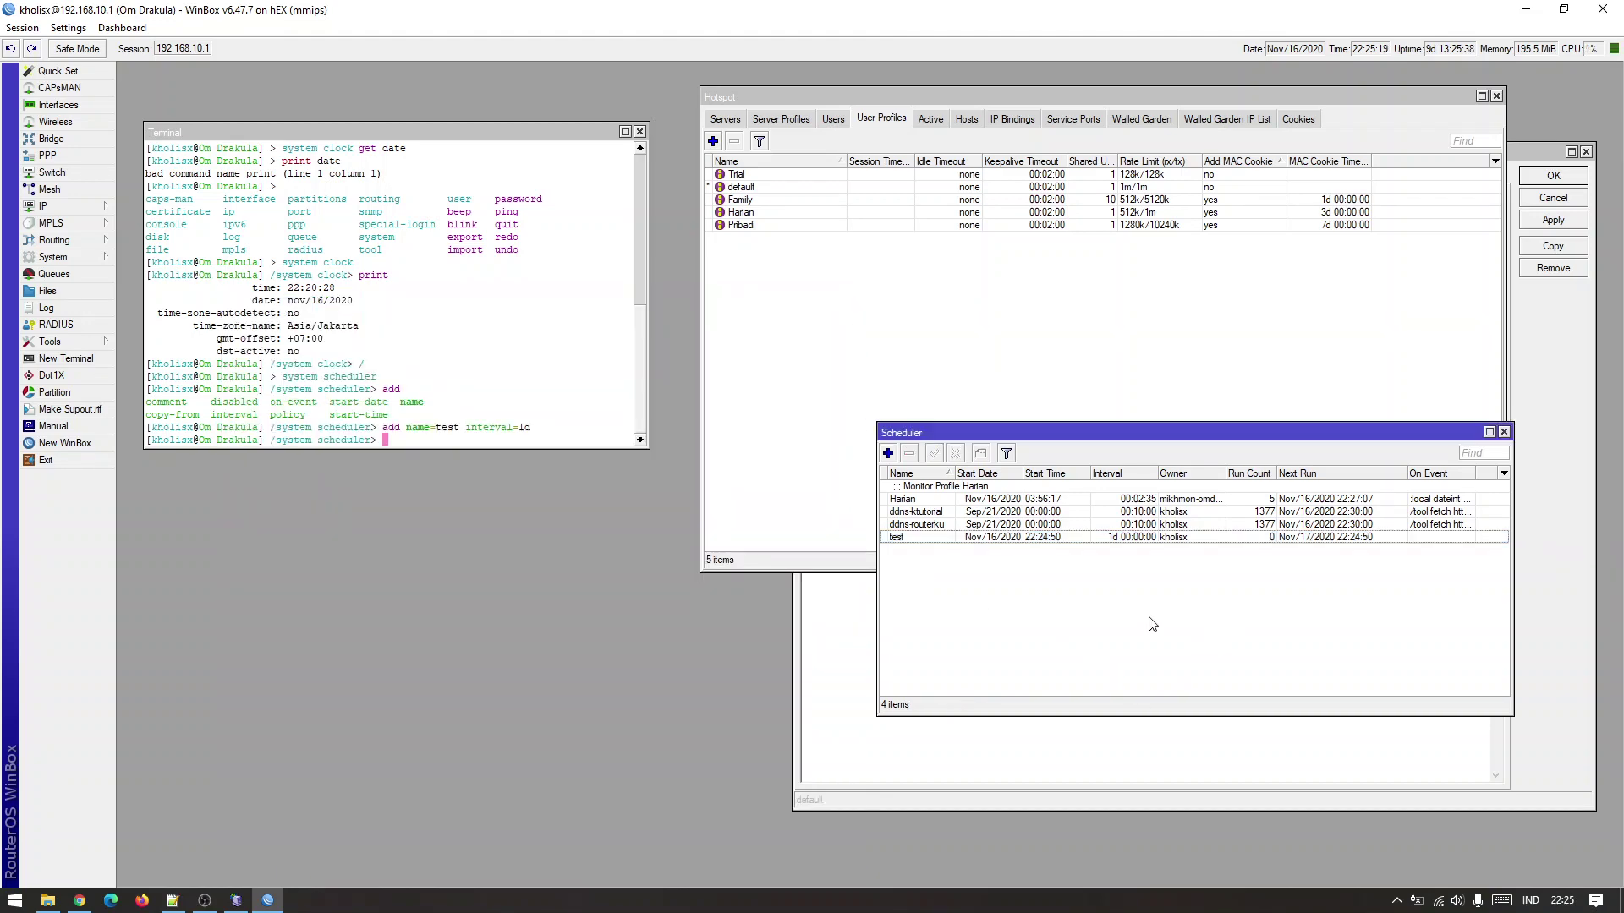
pyautogui.click(172, 901)
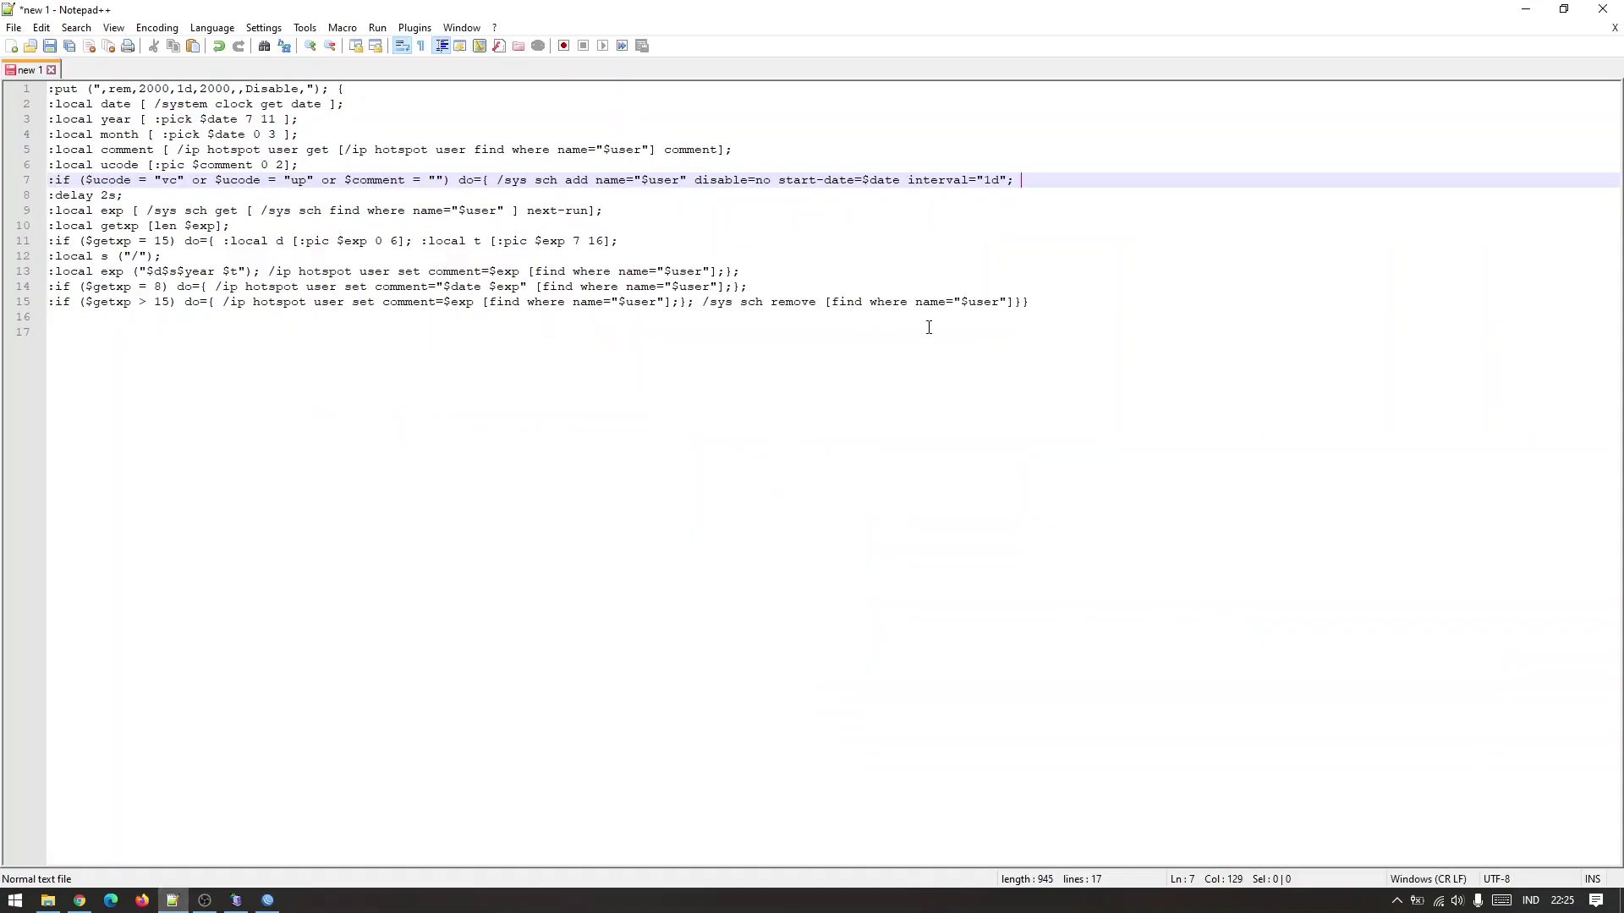
pyautogui.moveTo(483, 177); pyautogui.dragTo(1017, 185)
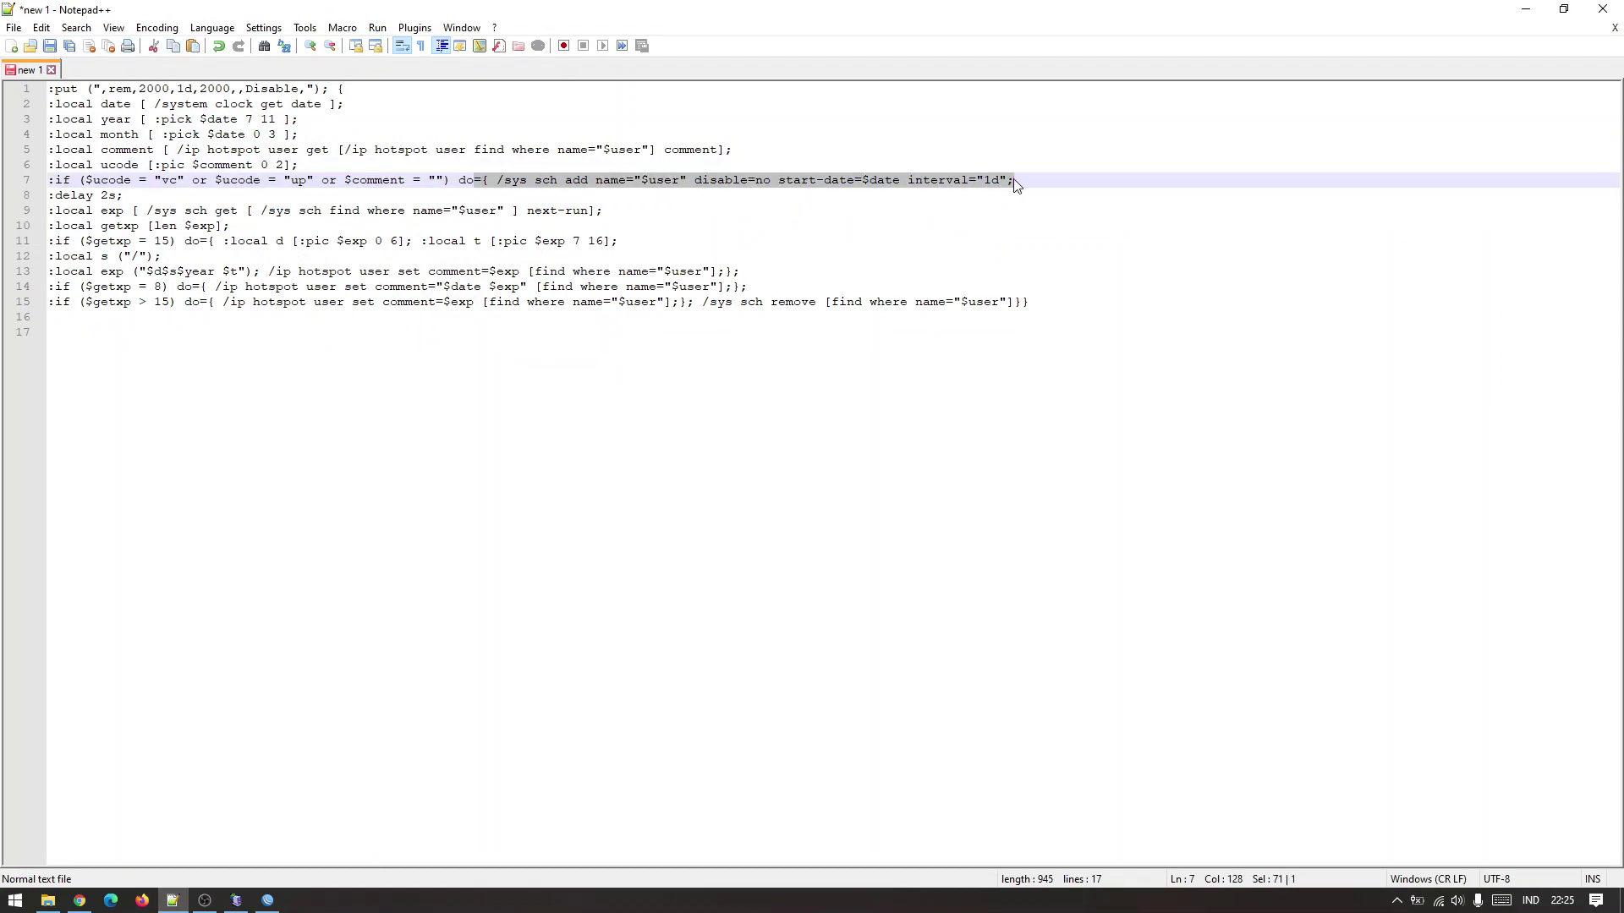
pyautogui.click(1057, 173)
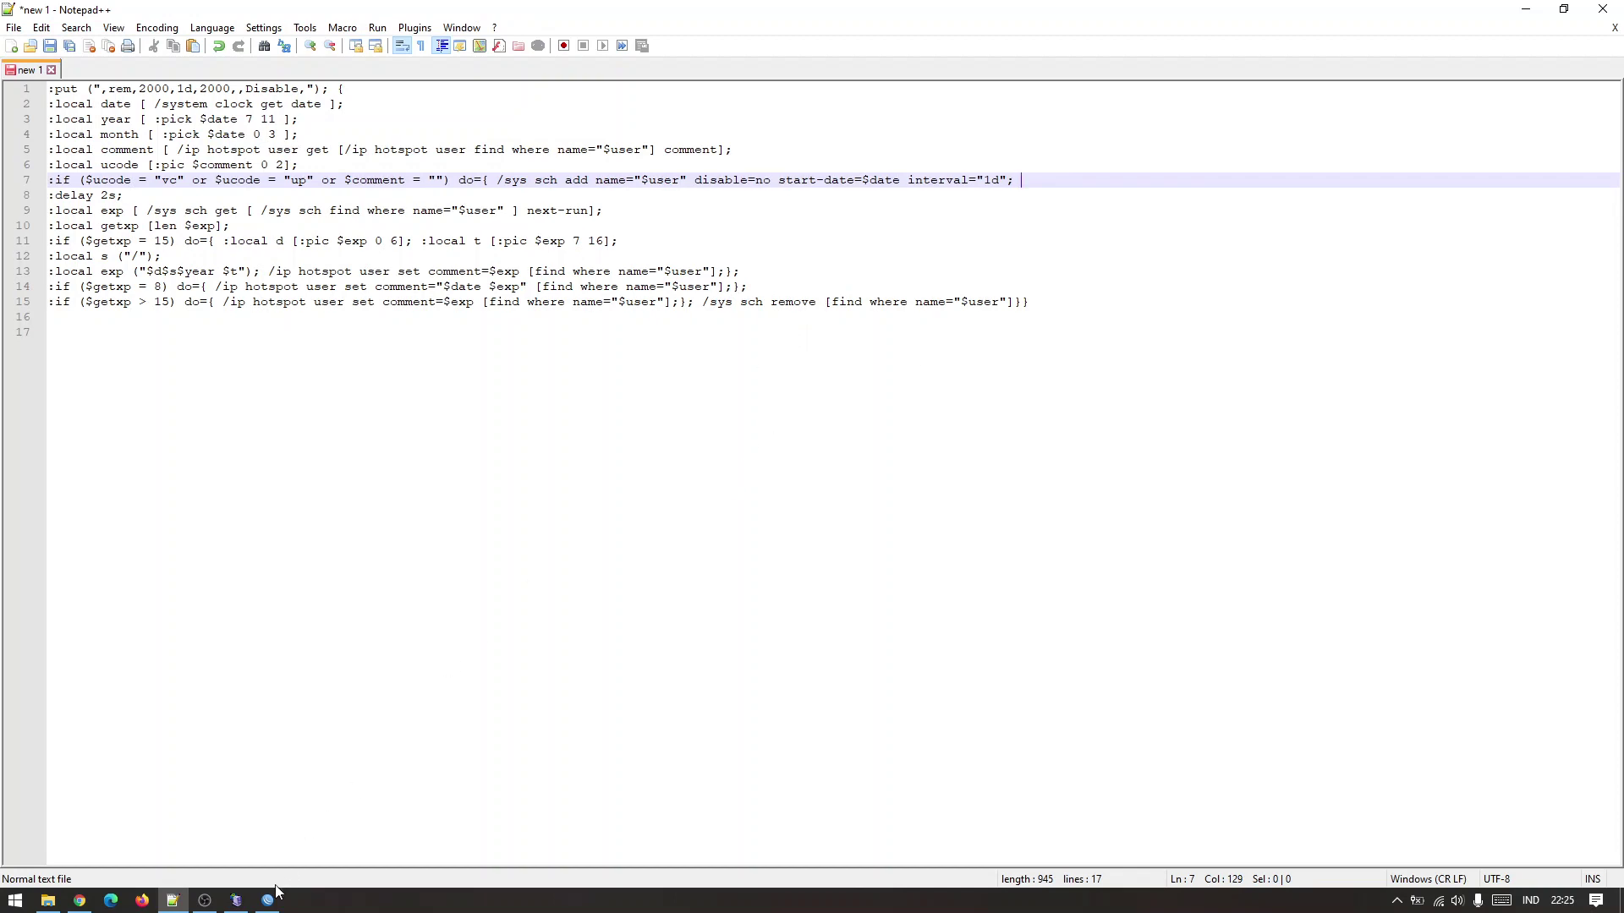
pyautogui.moveTo(265, 903)
pyautogui.click(265, 833)
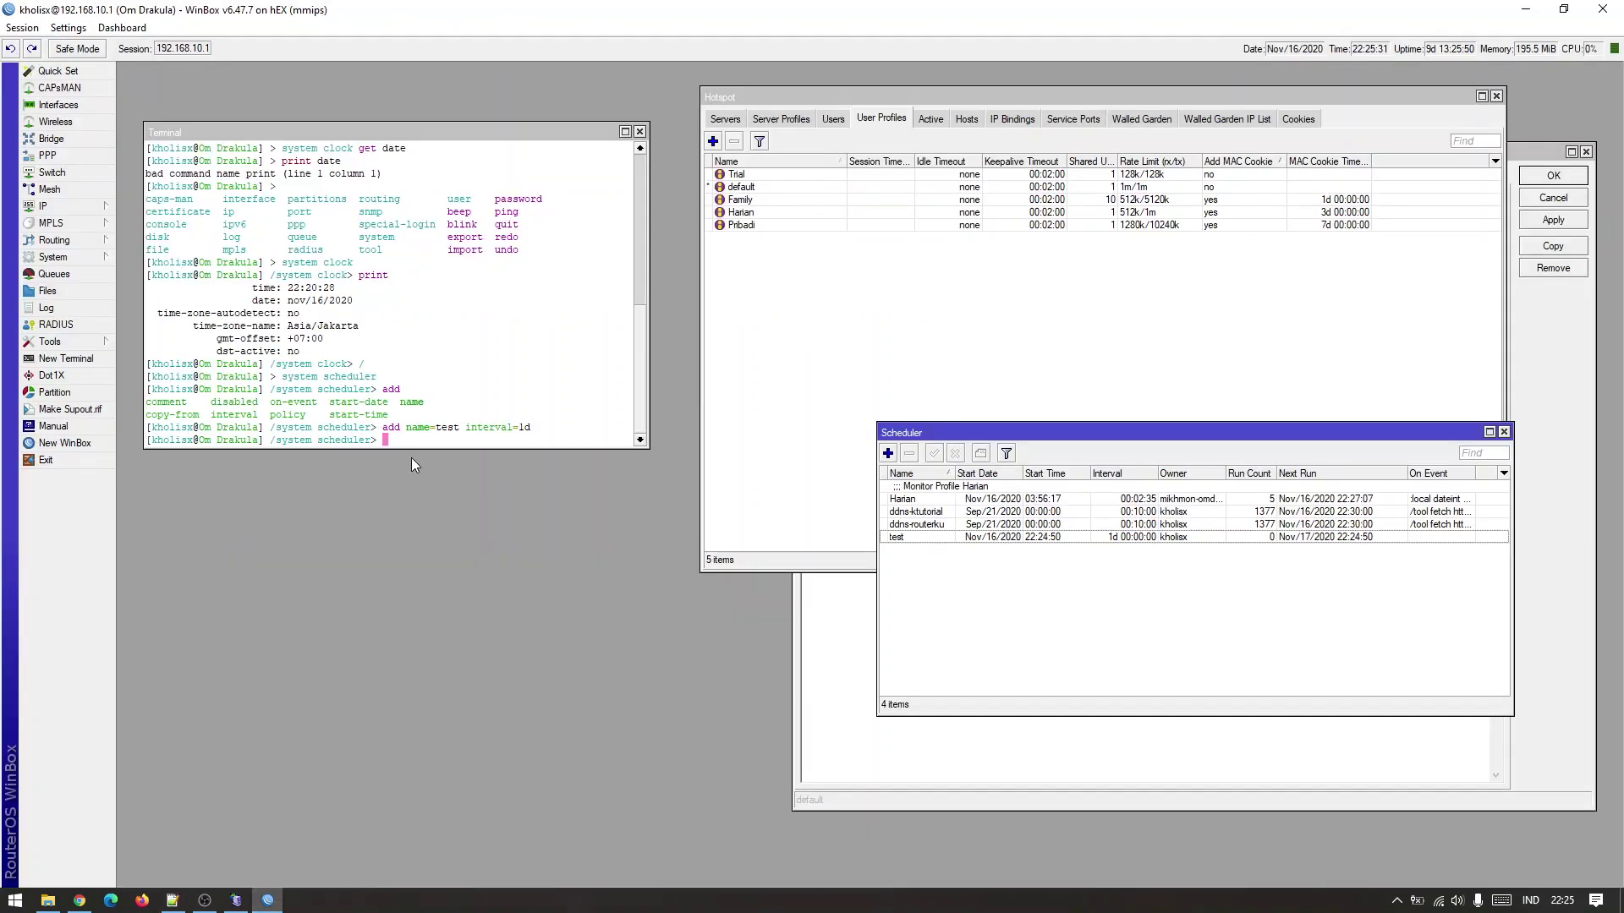
pyautogui.press('Up')
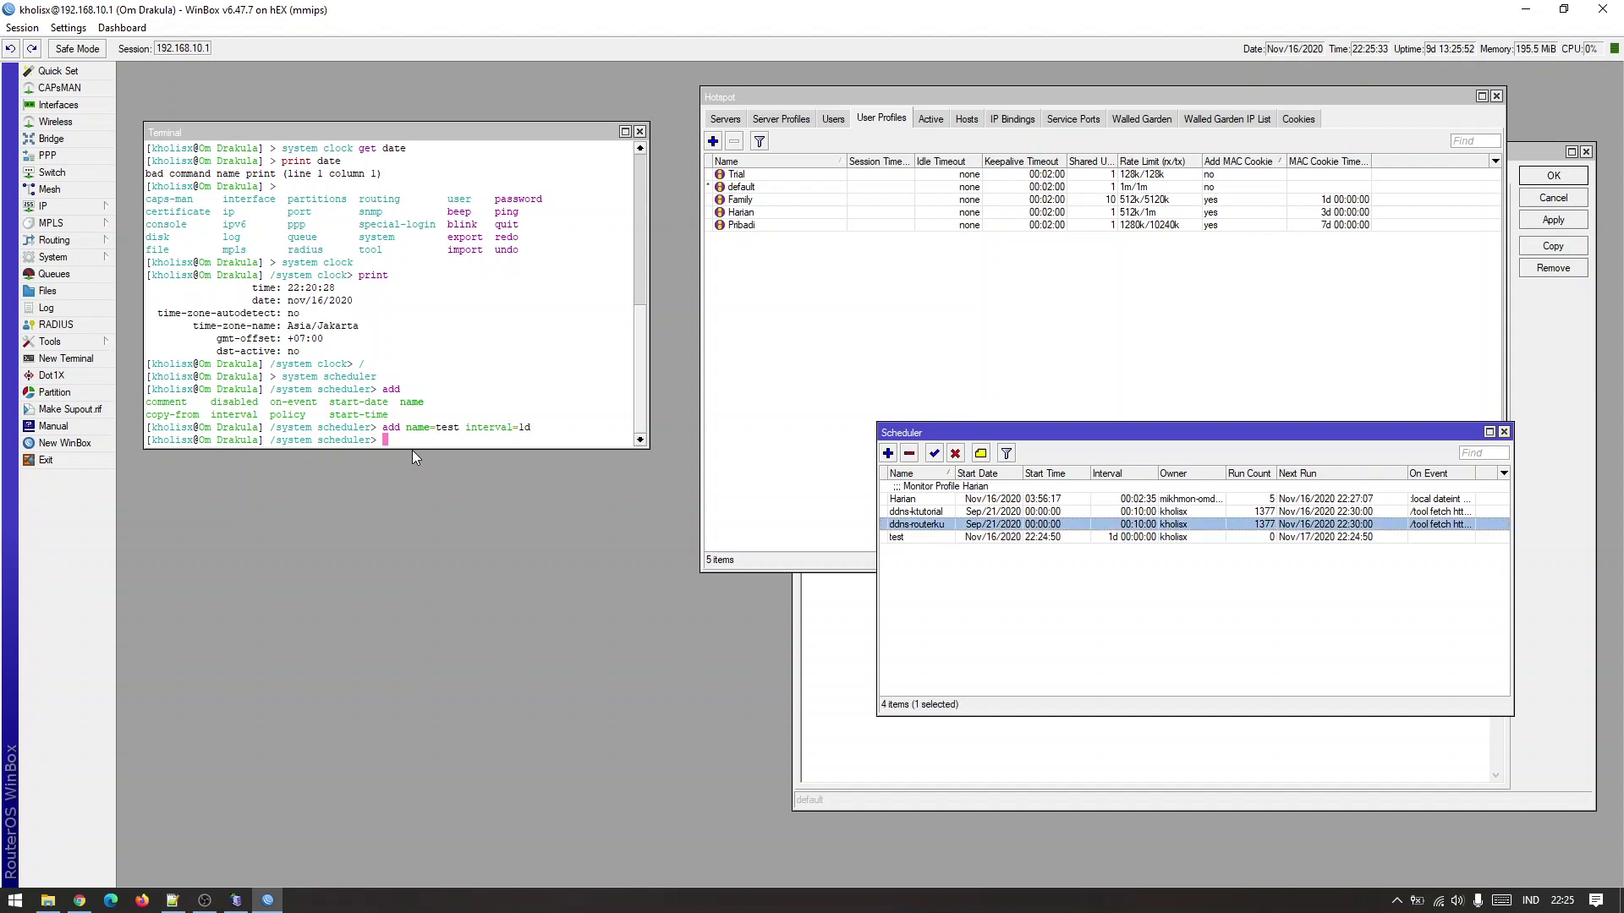
pyautogui.press('Up')
pyautogui.click(427, 437)
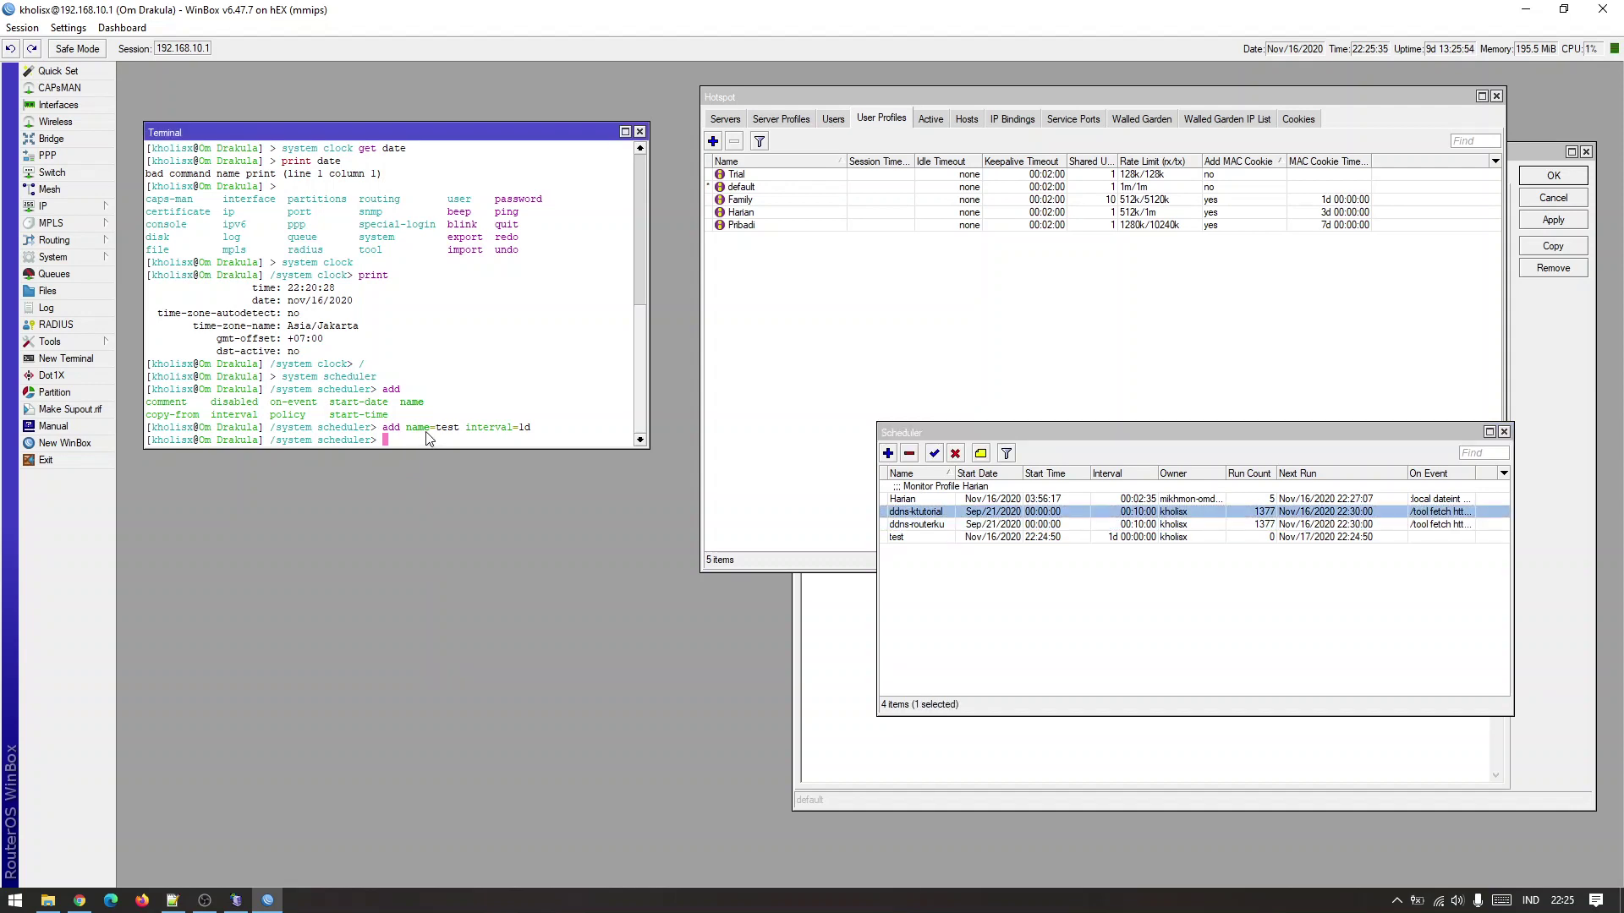
pyautogui.press('Up')
pyautogui.press('Left')
pyautogui.press('Left')
pyautogui.press('Left')
pyautogui.press('Left')
pyautogui.press('Left')
pyautogui.press('Left')
pyautogui.press('Left')
pyautogui.press('Left')
pyautogui.press('Left')
pyautogui.press('Left')
pyautogui.press('Left')
pyautogui.press('Left')
pyautogui.write('30d')
pyautogui.press('Right')
pyautogui.press('Right')
pyautogui.press('Right')
pyautogui.press('Right')
pyautogui.press('Right')
pyautogui.press('Right')
pyautogui.press('Right')
pyautogui.press('Right')
pyautogui.press('Right')
pyautogui.press('Right')
pyautogui.press('Delete')
pyautogui.write('30')
pyautogui.click(994, 548)
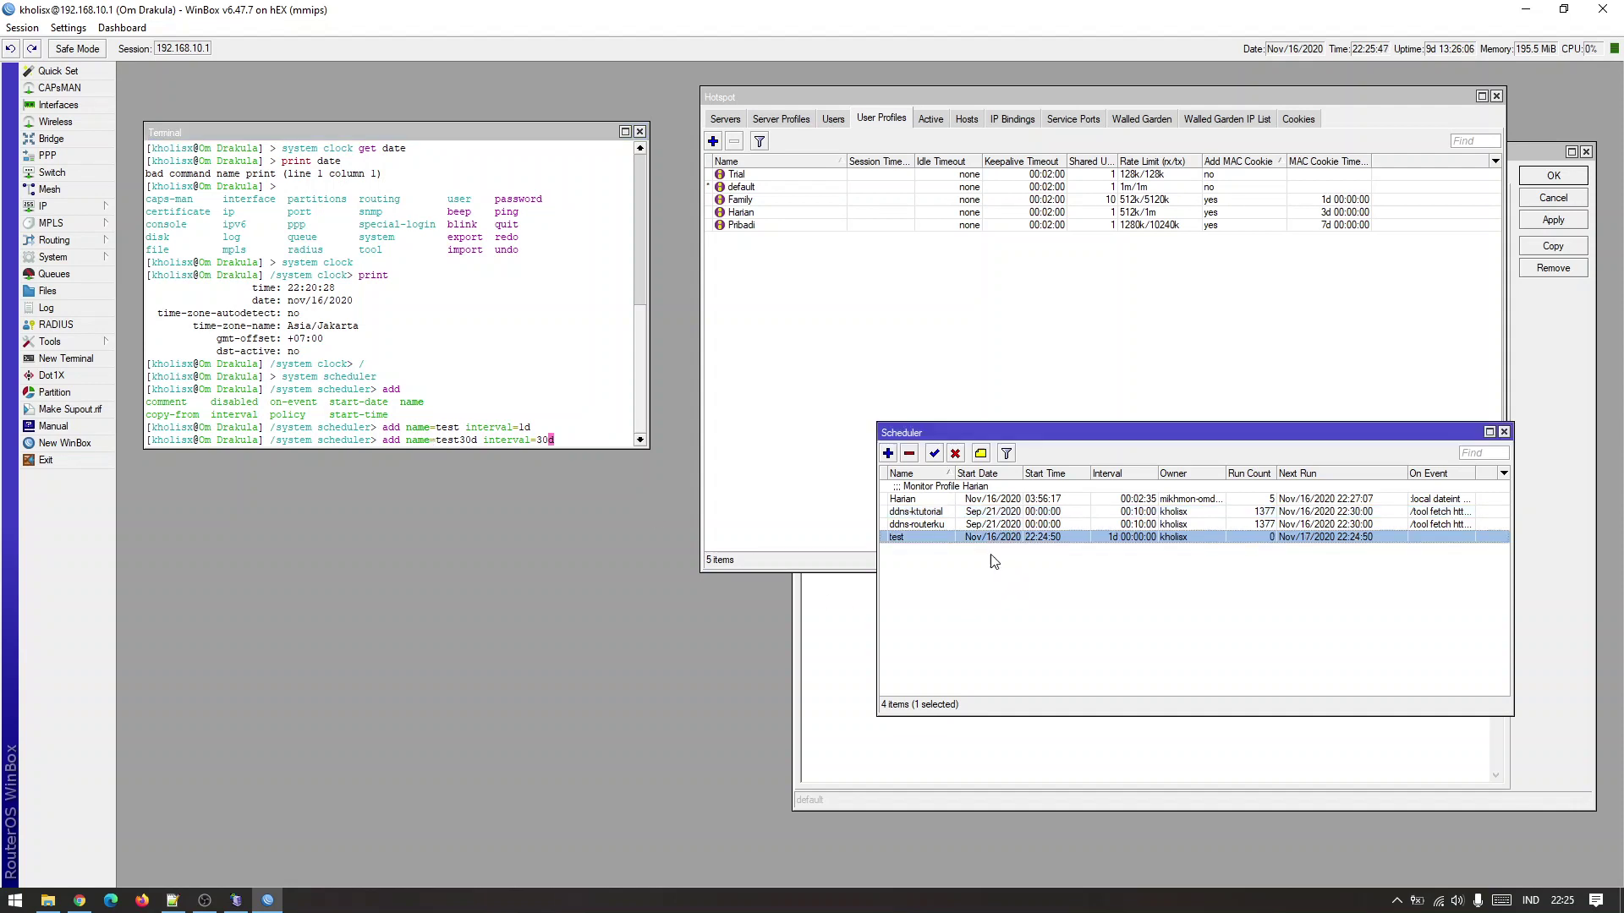
pyautogui.click(493, 393)
pyautogui.press('Return')
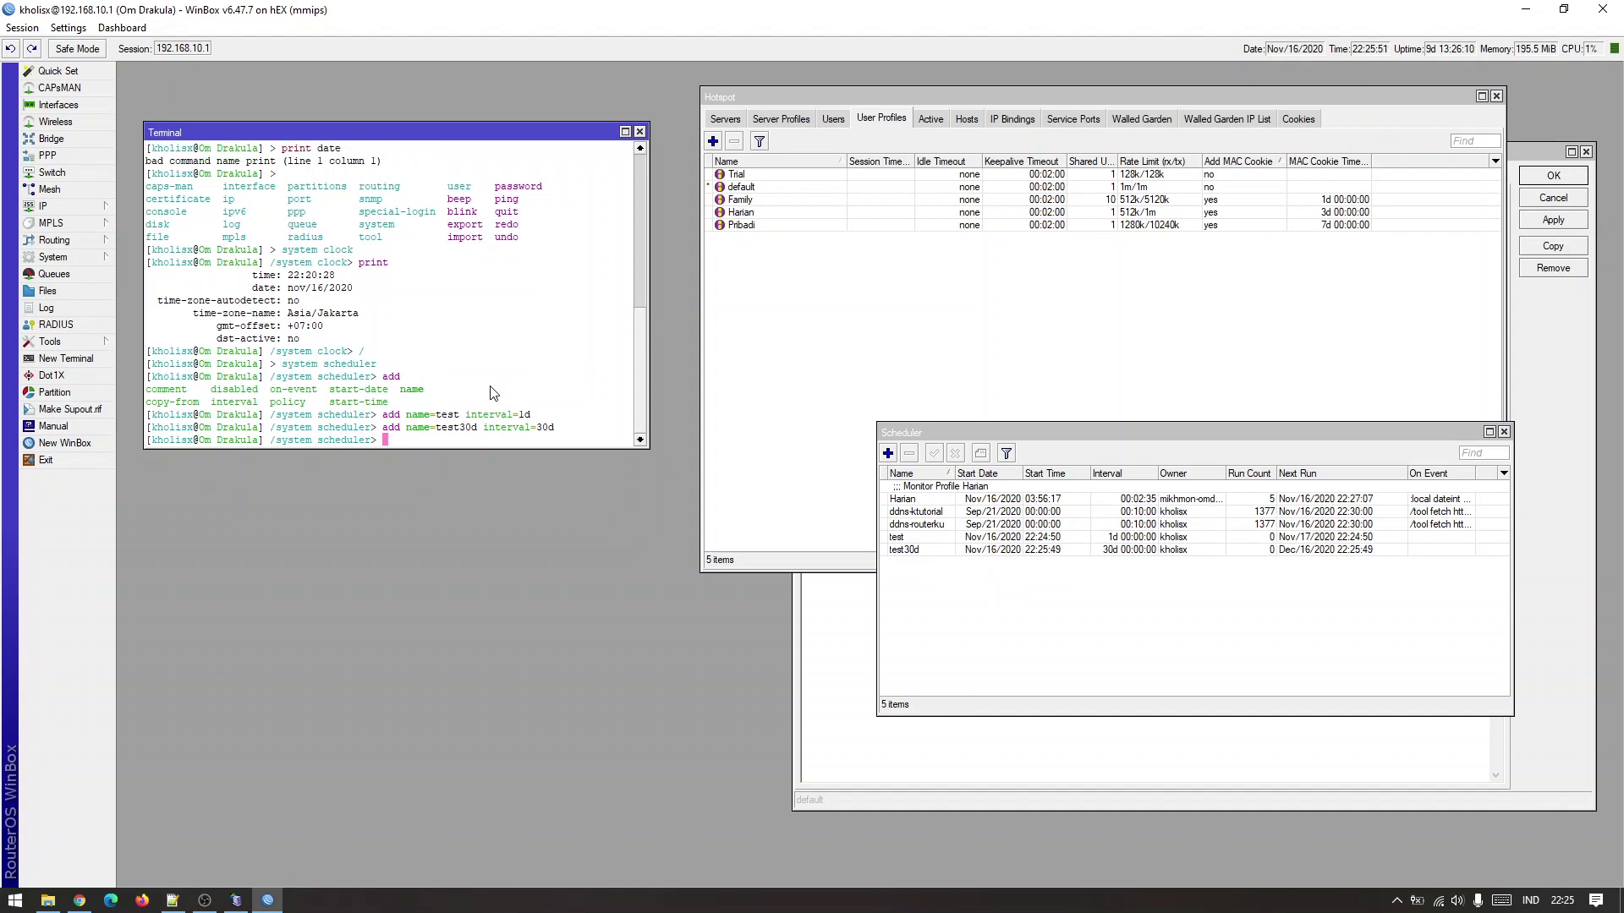
pyautogui.click(1307, 551)
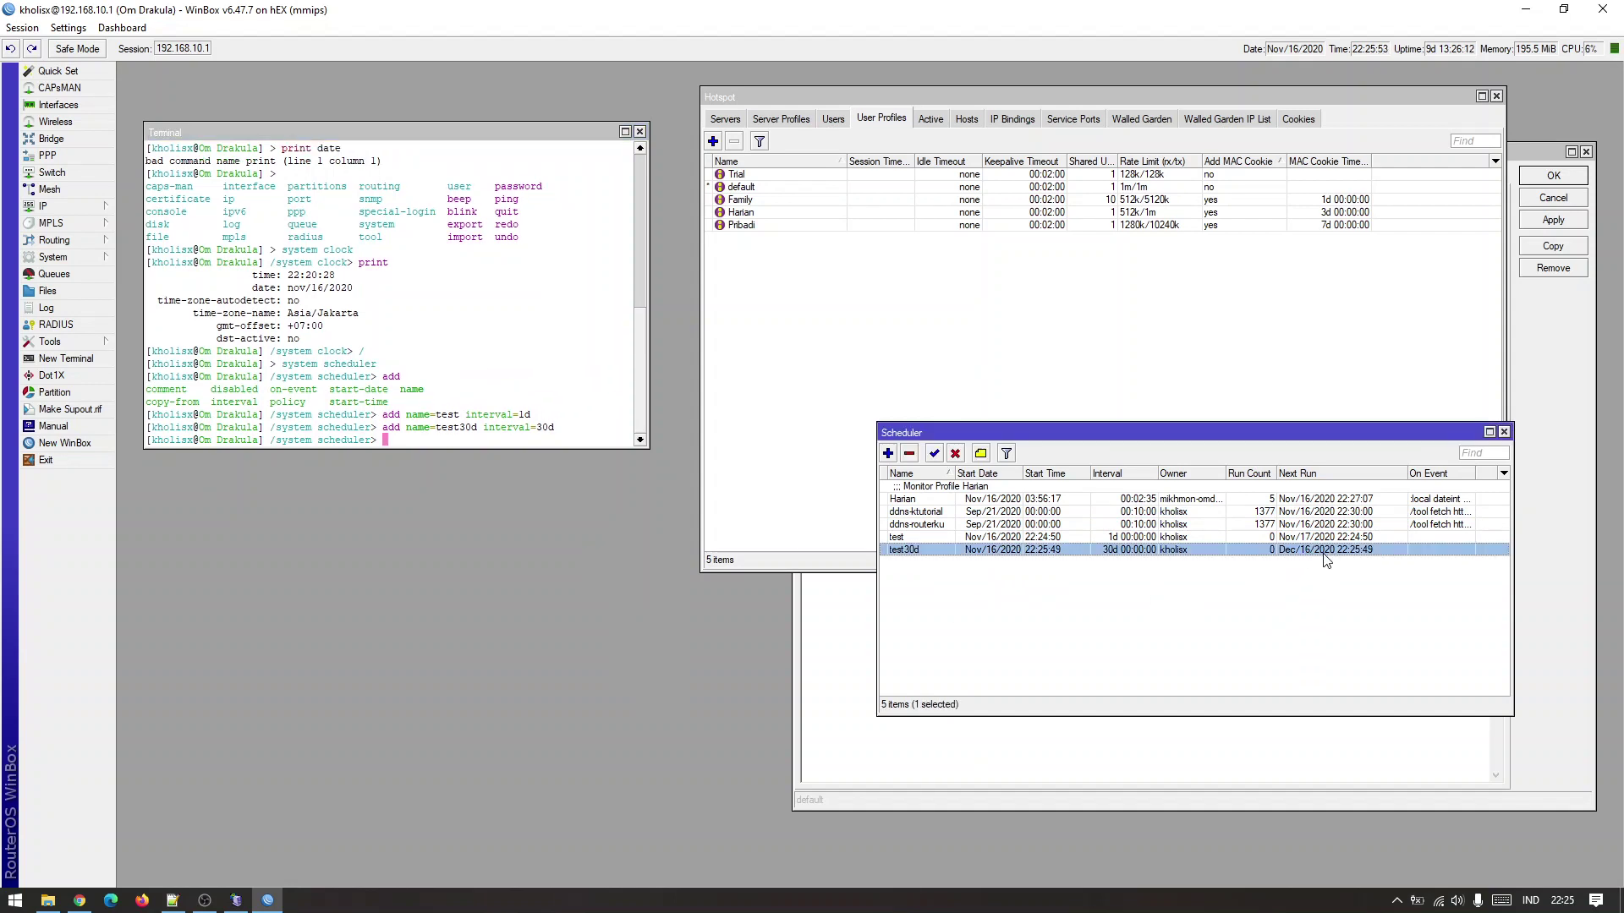
pyautogui.click(1563, 902)
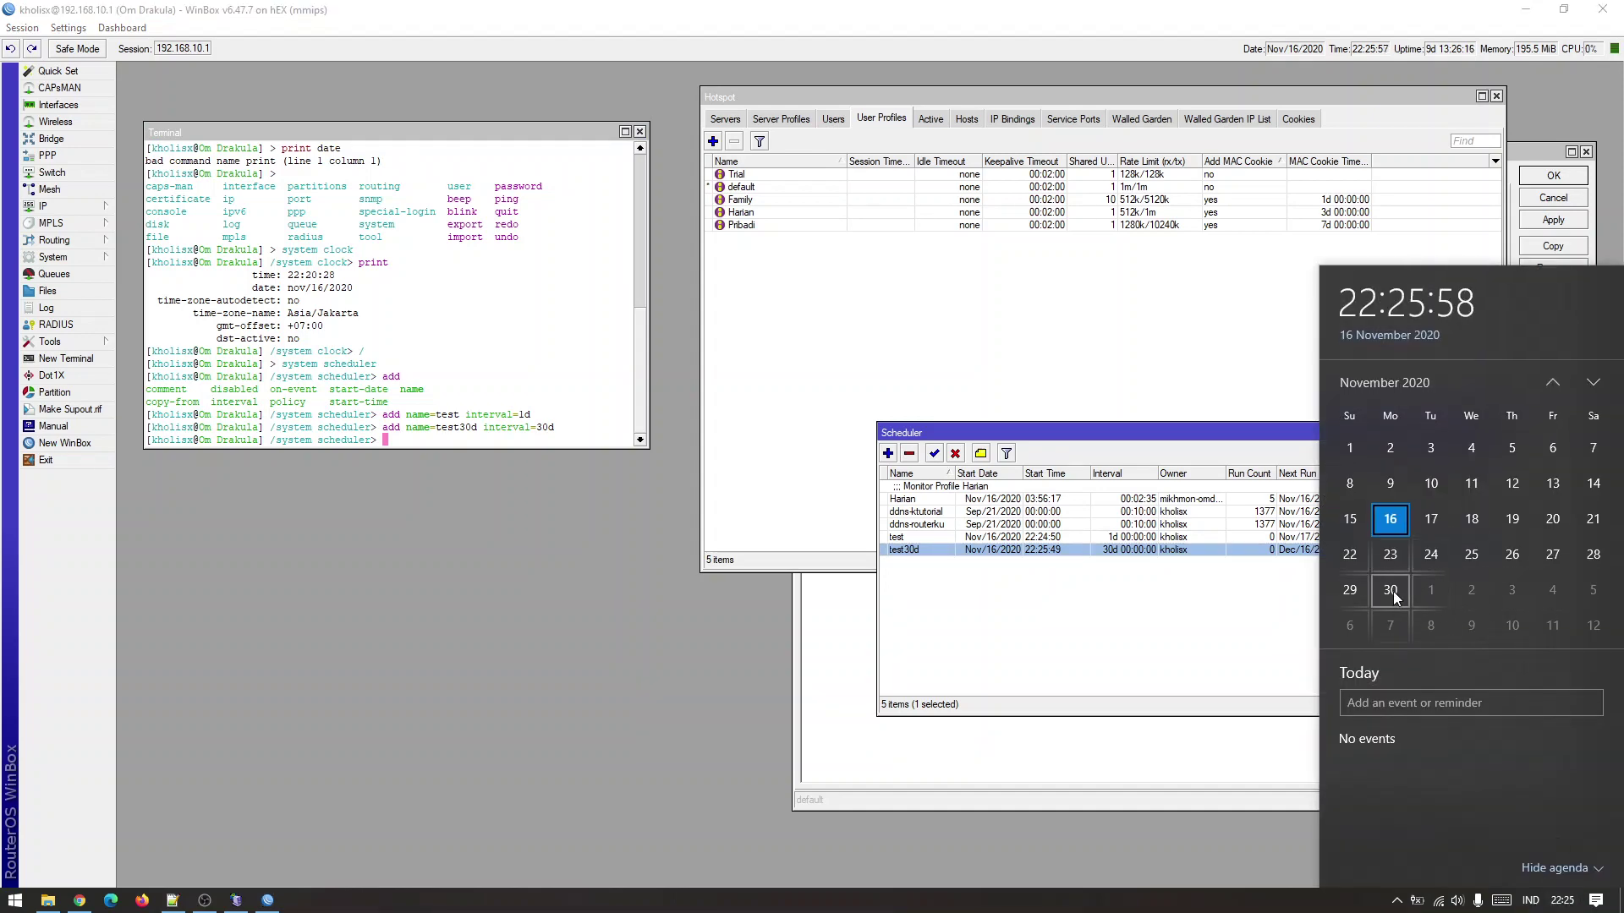
pyautogui.click(1250, 607)
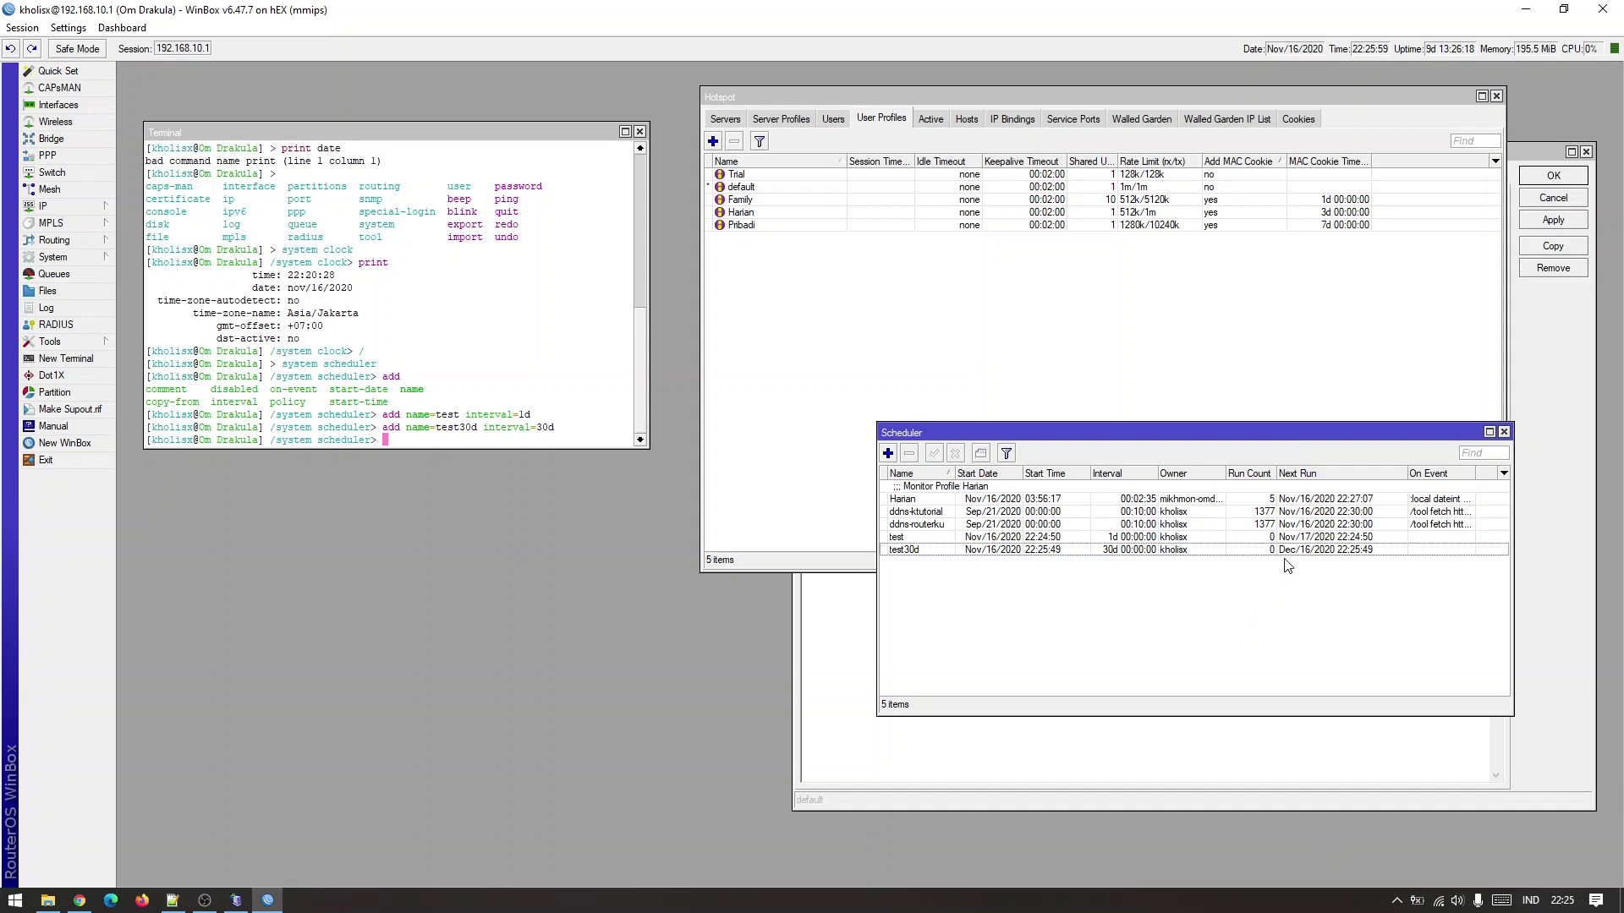
pyautogui.click(1284, 551)
pyautogui.click(1298, 540)
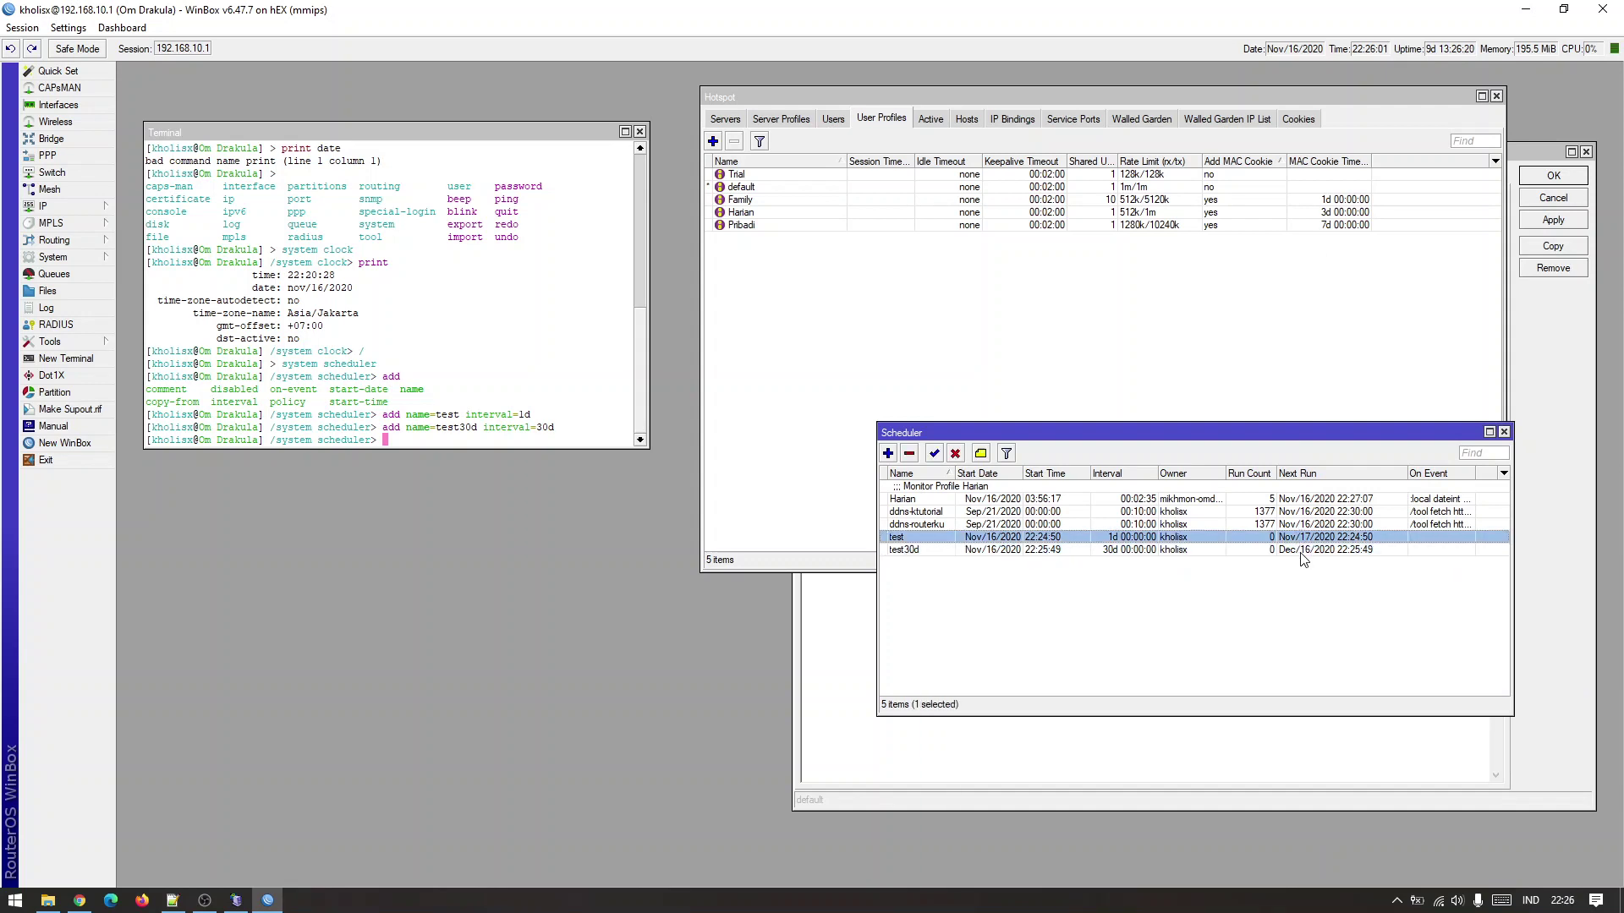
pyautogui.click(1299, 551)
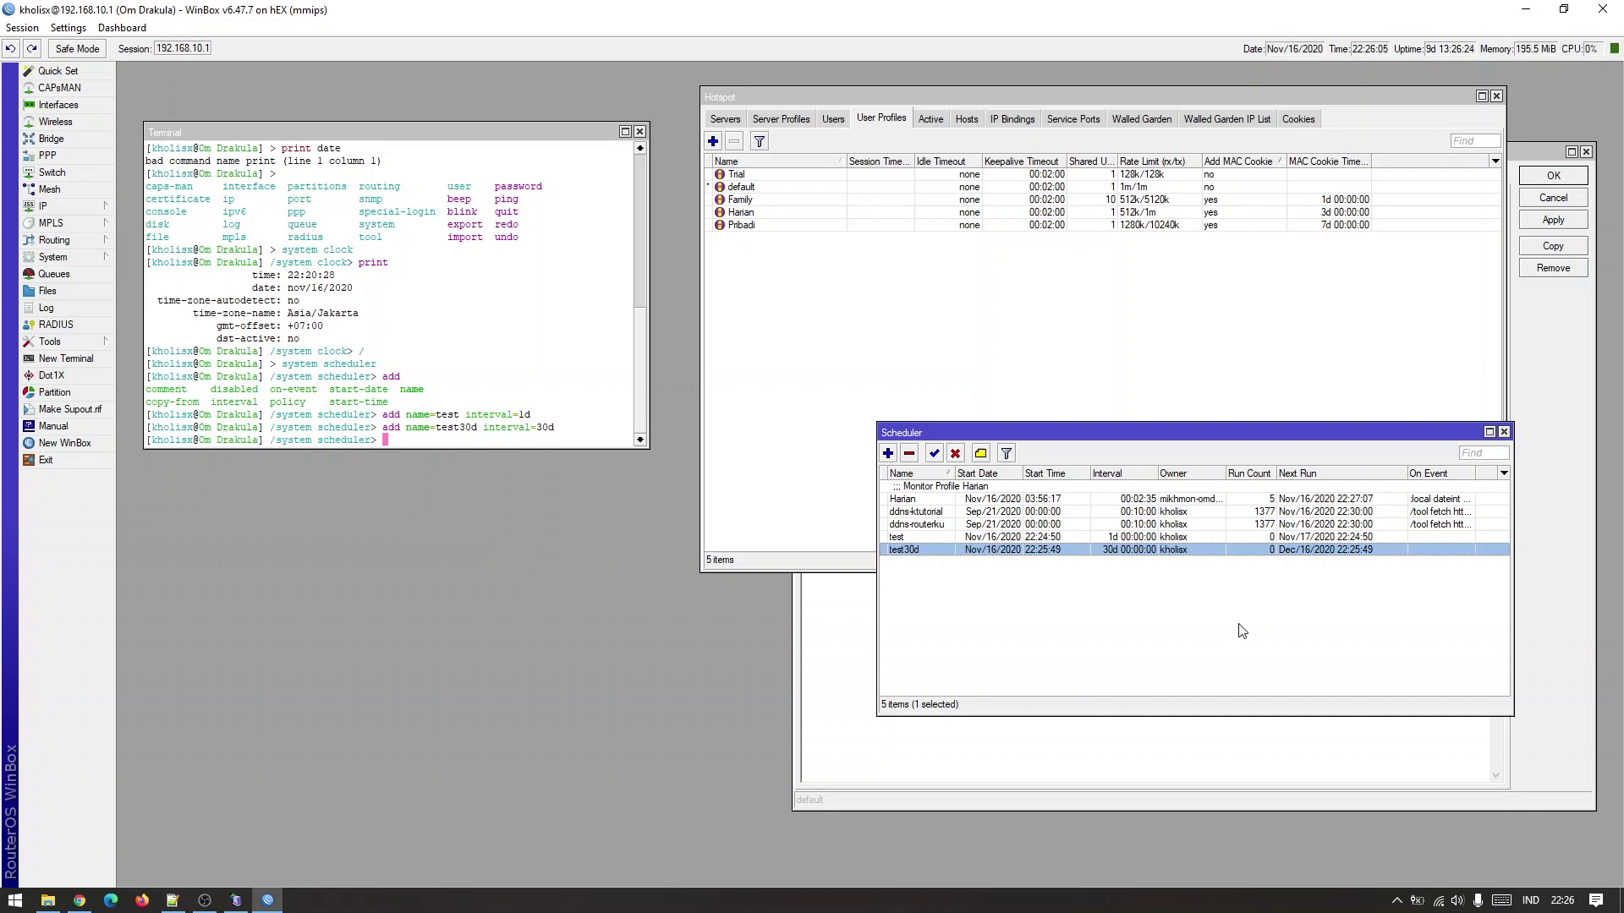
pyautogui.click(1369, 539)
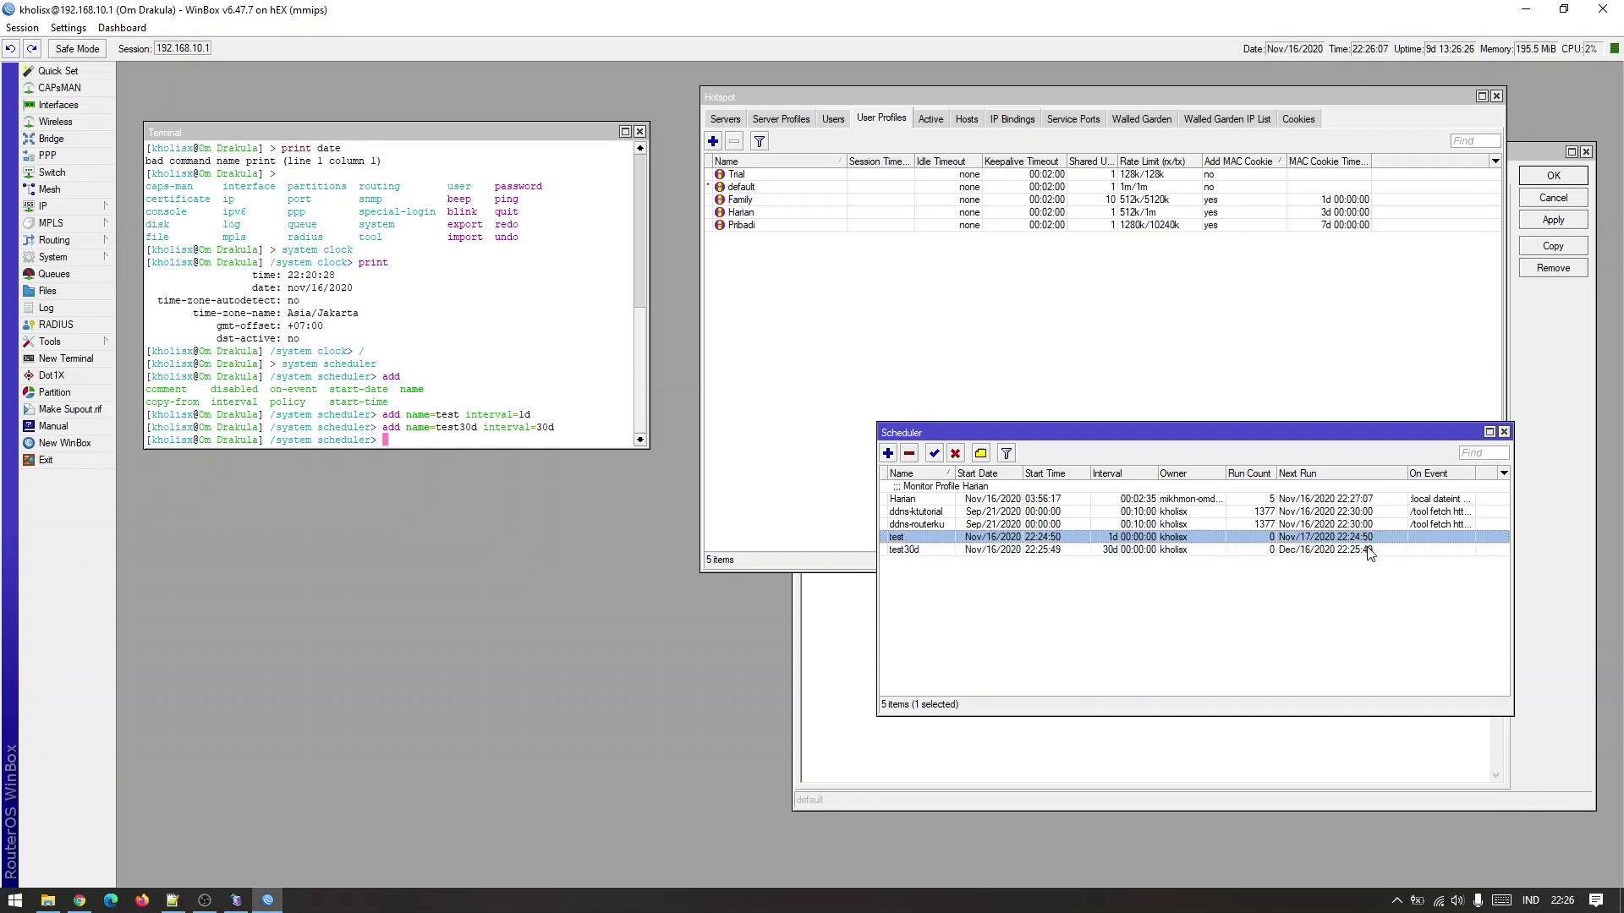
pyautogui.click(1370, 549)
pyautogui.click(1369, 539)
pyautogui.click(1370, 550)
pyautogui.click(1369, 539)
pyautogui.click(1371, 549)
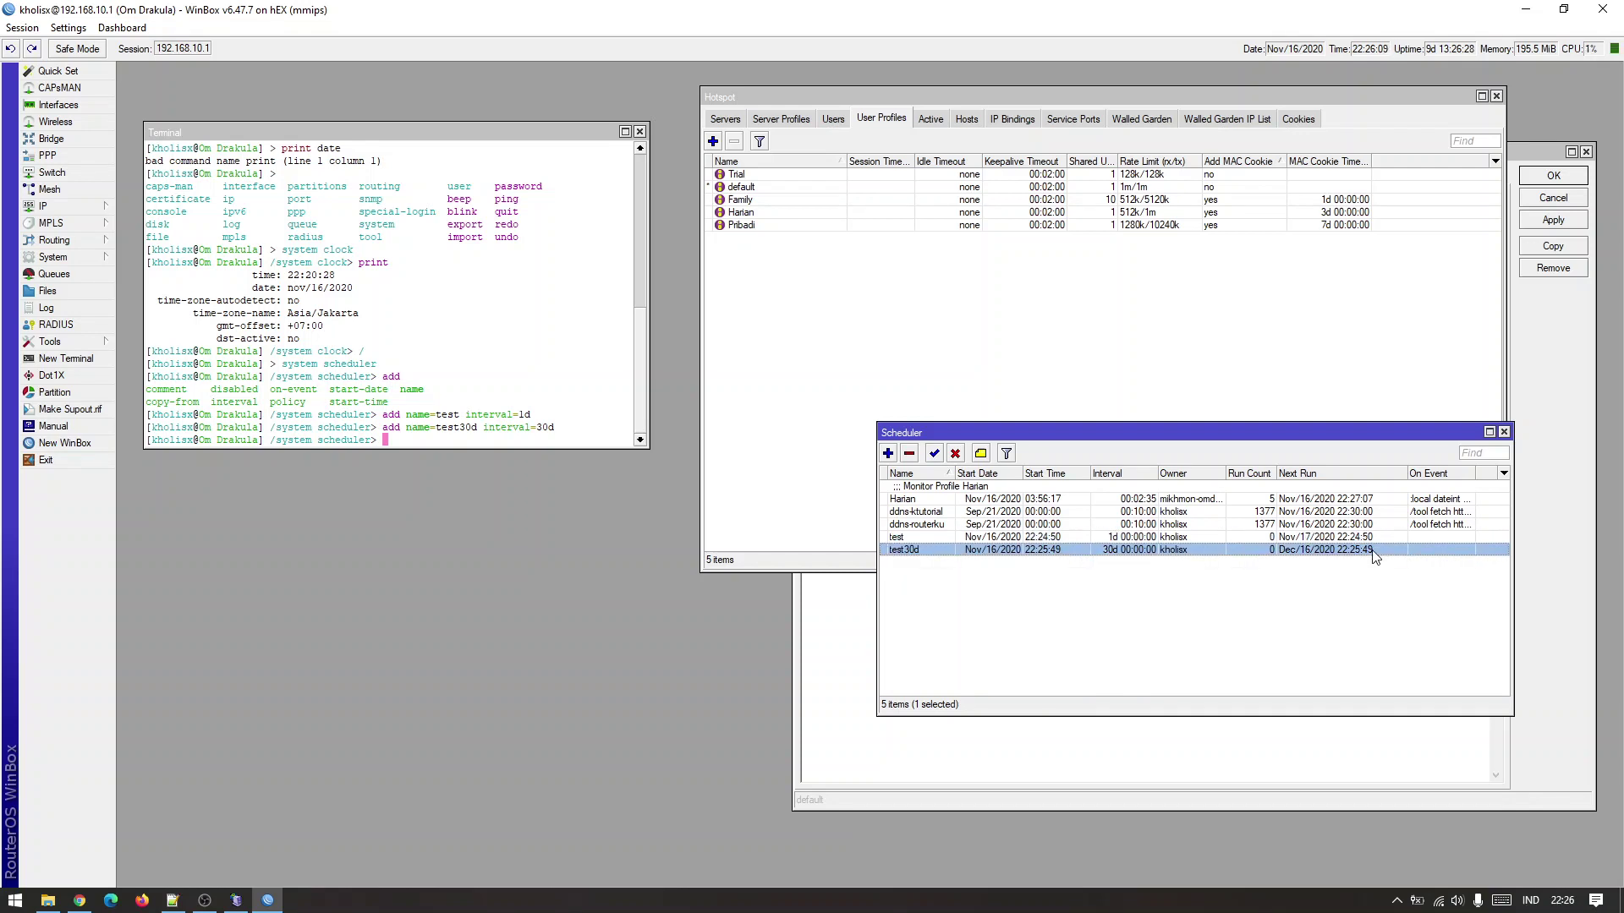
pyautogui.click(1370, 539)
pyautogui.click(1370, 550)
pyautogui.click(596, 438)
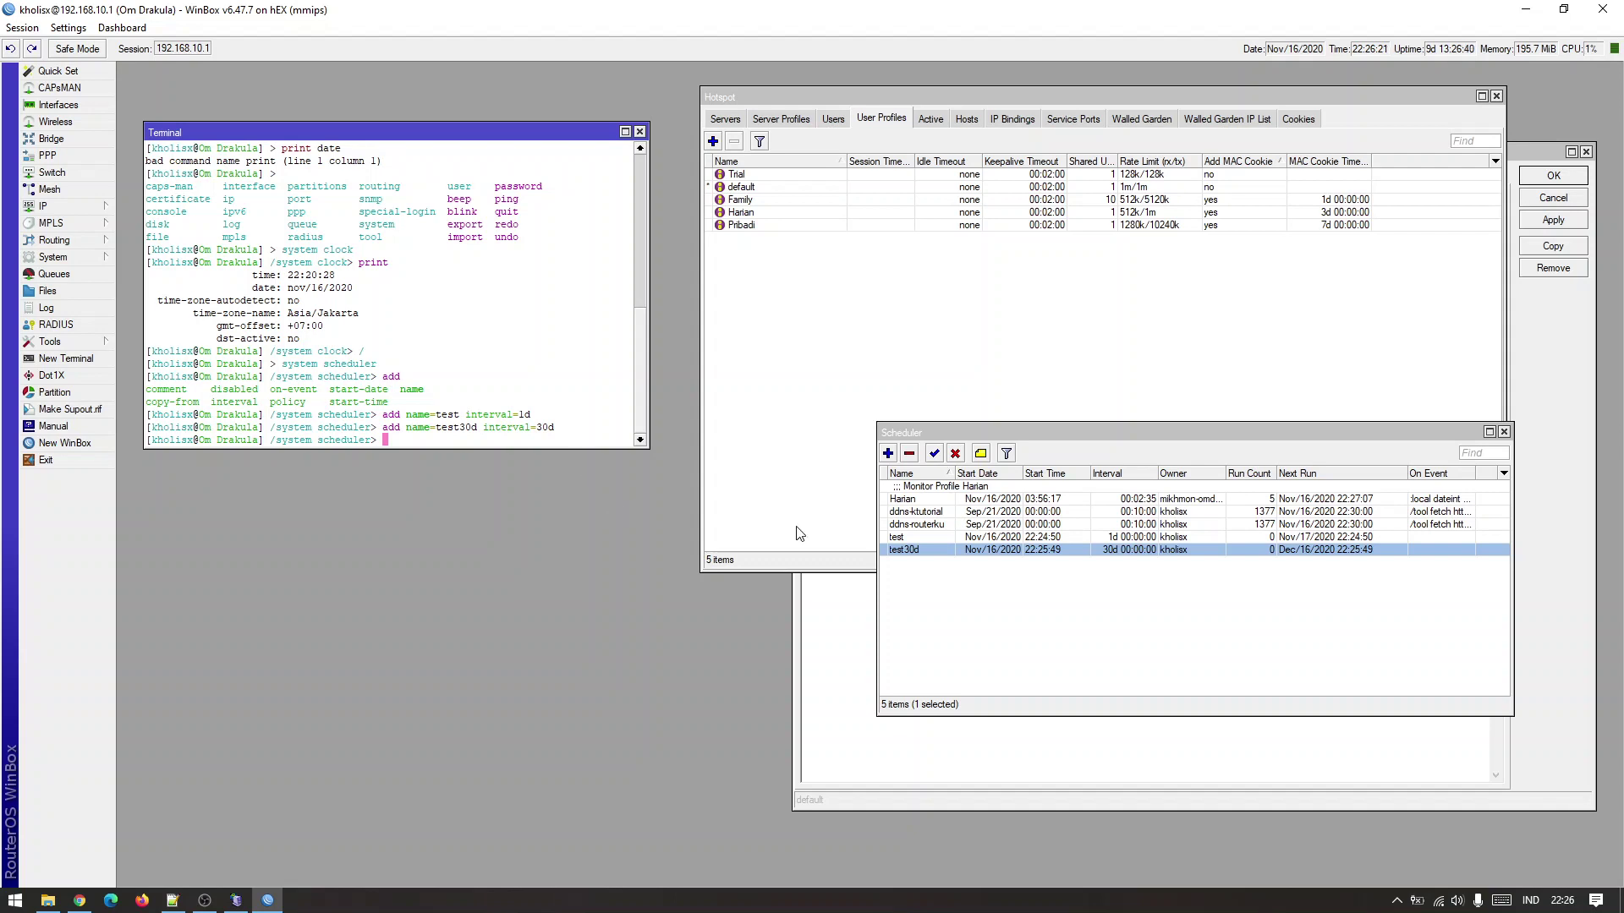
pyautogui.click(1126, 598)
pyautogui.click(1069, 539)
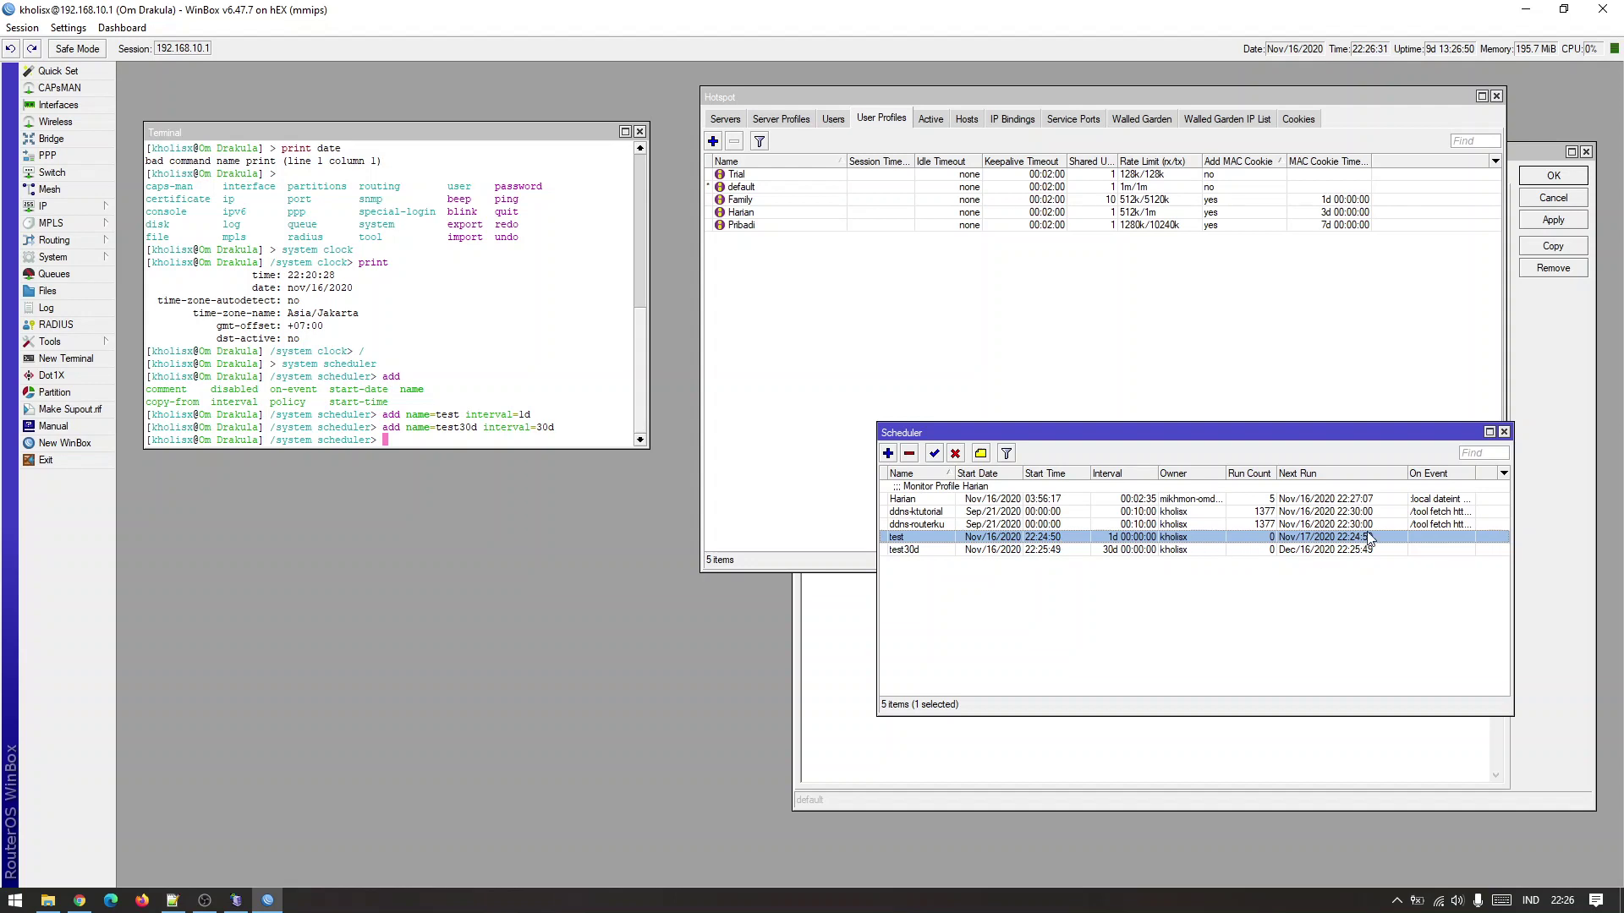
pyautogui.click(1067, 550)
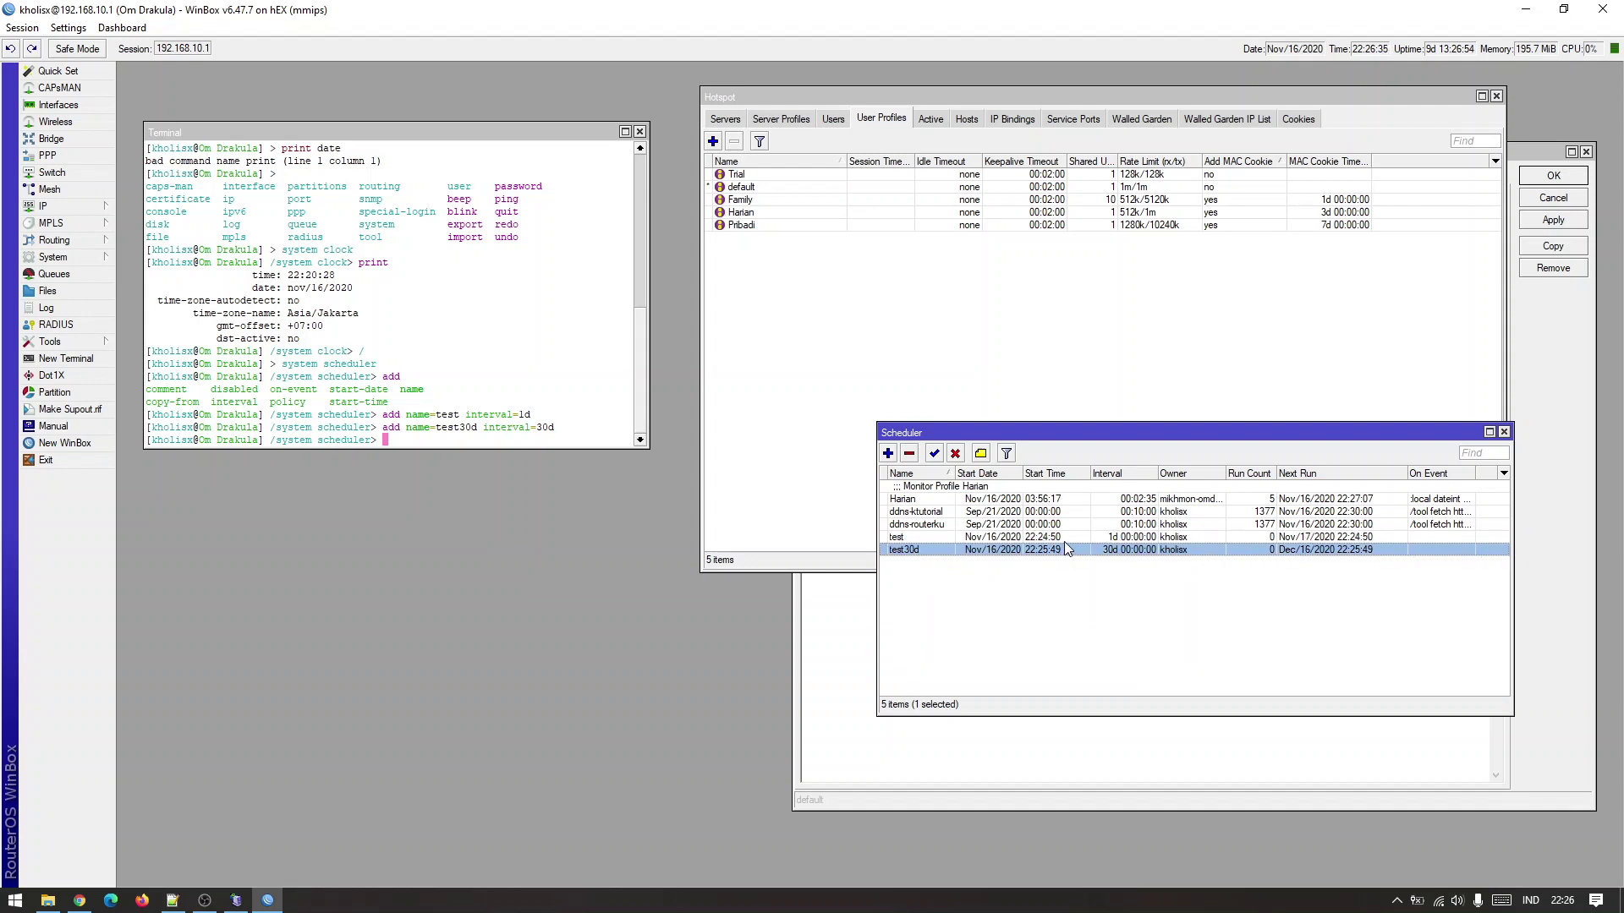
pyautogui.click(1064, 540)
pyautogui.click(1064, 548)
pyautogui.click(1065, 540)
pyautogui.click(1063, 548)
pyautogui.click(1066, 540)
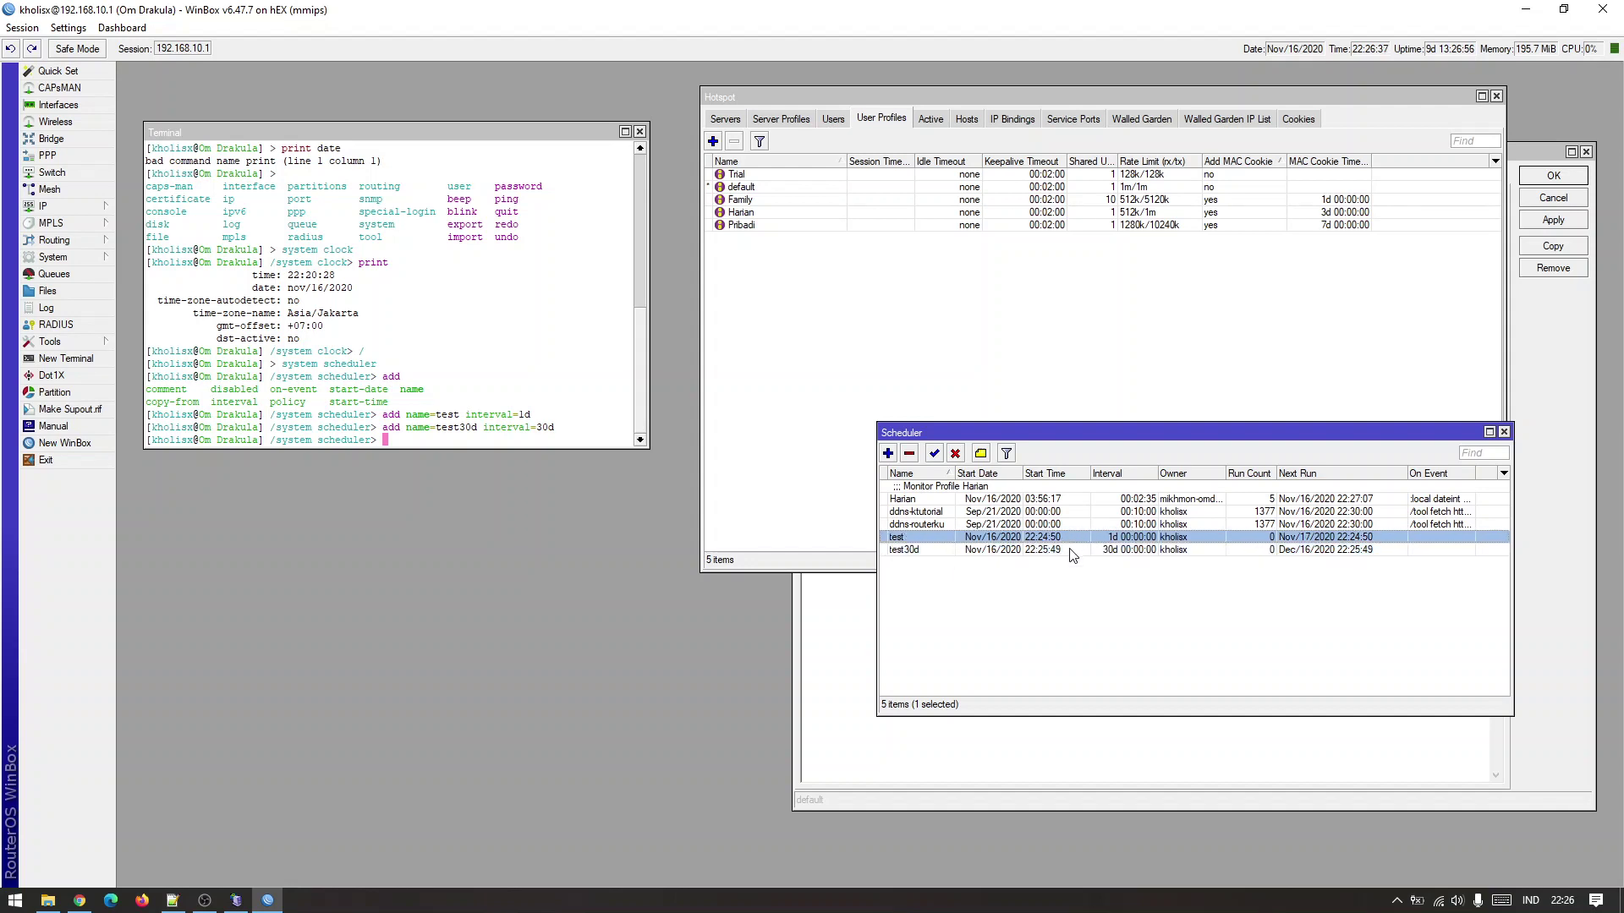
pyautogui.click(1063, 549)
pyautogui.click(1065, 540)
pyautogui.click(1065, 550)
pyautogui.click(1065, 539)
pyautogui.click(1065, 550)
pyautogui.click(1066, 539)
pyautogui.click(1066, 548)
pyautogui.click(1066, 540)
pyautogui.click(596, 438)
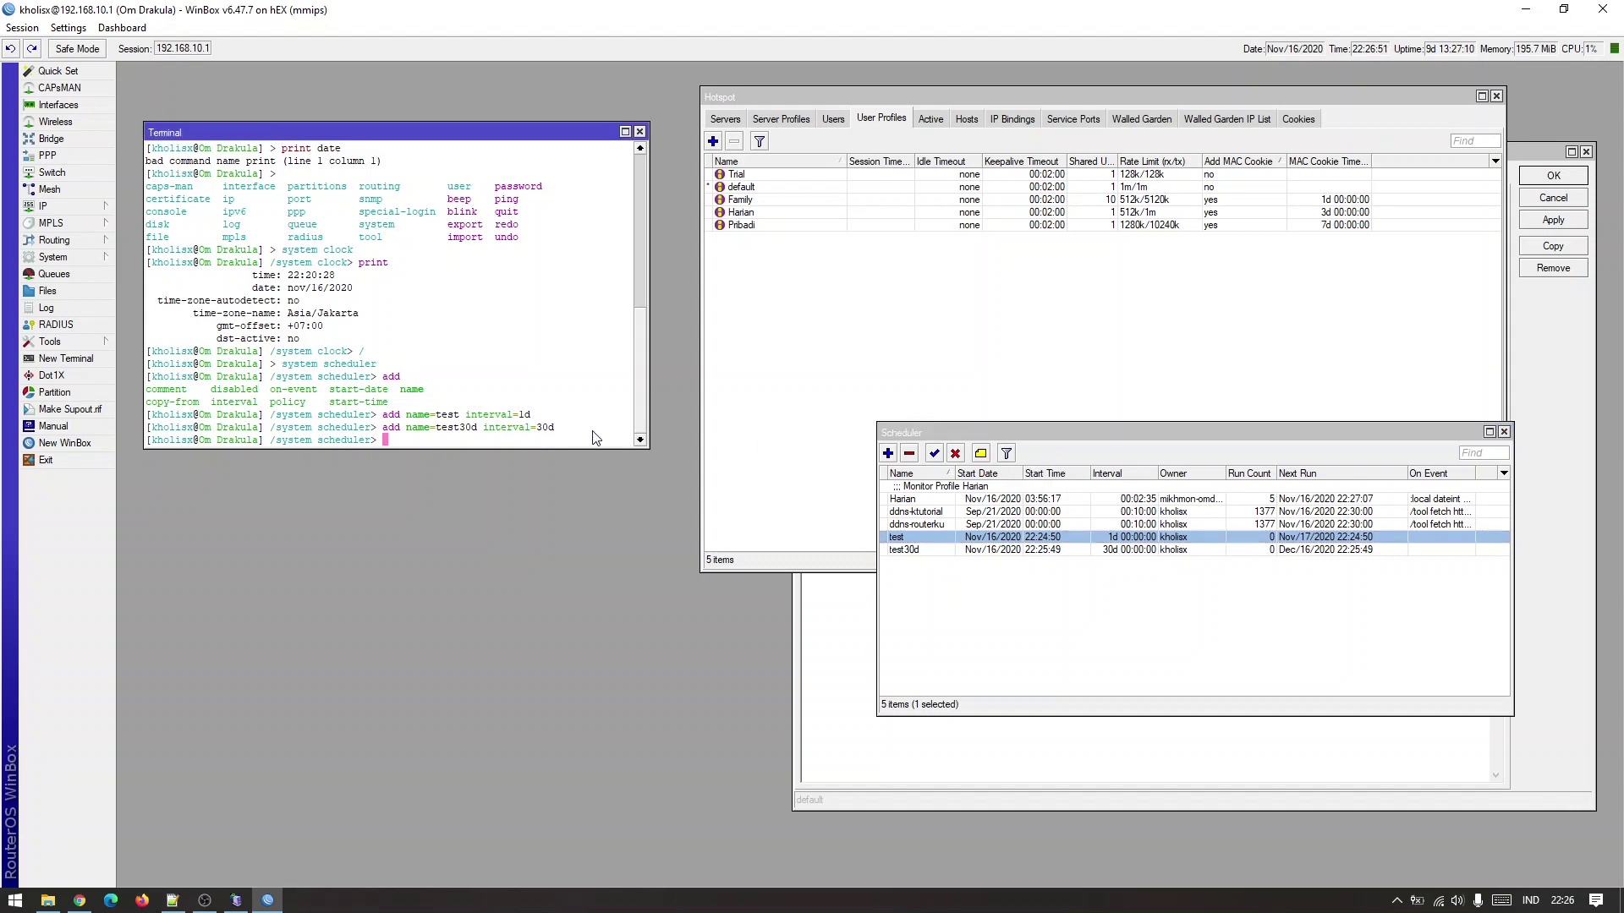
# Edit the previous add command to 'add name=test00 interval=1d start-time=00:00:00'.
pyautogui.press('Up')
pyautogui.press('Left')
pyautogui.press('Left')
pyautogui.press('Left')
pyautogui.press('Left')
pyautogui.press('Left')
pyautogui.press('Left')
pyautogui.press('Left')
pyautogui.press('Left')
pyautogui.press('Left')
pyautogui.press('Left')
pyautogui.press('Left')
pyautogui.press('Left')
pyautogui.press('Left')
pyautogui.press('BackSpace')
pyautogui.press('BackSpace')
pyautogui.press('BackSpace')
pyautogui.write('00')
pyautogui.press('Right')
pyautogui.press('Right')
pyautogui.press('Right')
pyautogui.press('Right')
pyautogui.press('Right')
pyautogui.press('Right')
pyautogui.press('Right')
pyautogui.press('Right')
pyautogui.press('Right')
pyautogui.press('Right')
pyautogui.press('Right')
pyautogui.press('Right')
pyautogui.press('Right')
pyautogui.press('BackSpace')
pyautogui.press('BackSpace')
pyautogui.press('BackSpace')
pyautogui.write('1d st')
pyautogui.press('Tab')
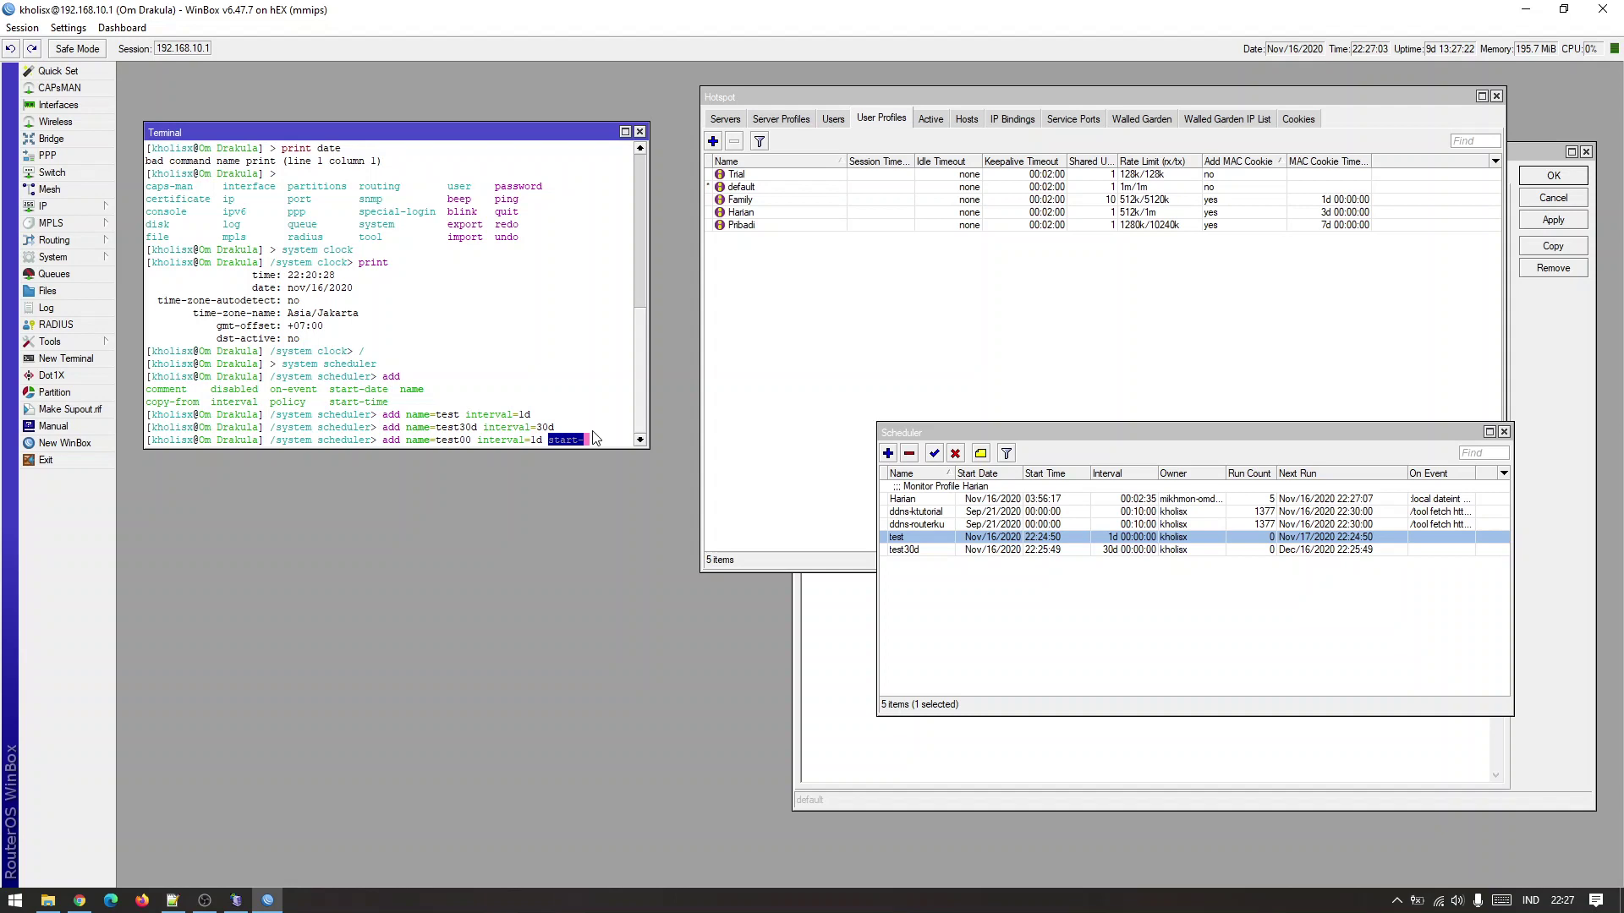
pyautogui.write('v')
pyautogui.press('BackSpace')
pyautogui.write('time=')
pyautogui.moveTo(650, 367); pyautogui.dragTo(784, 386)
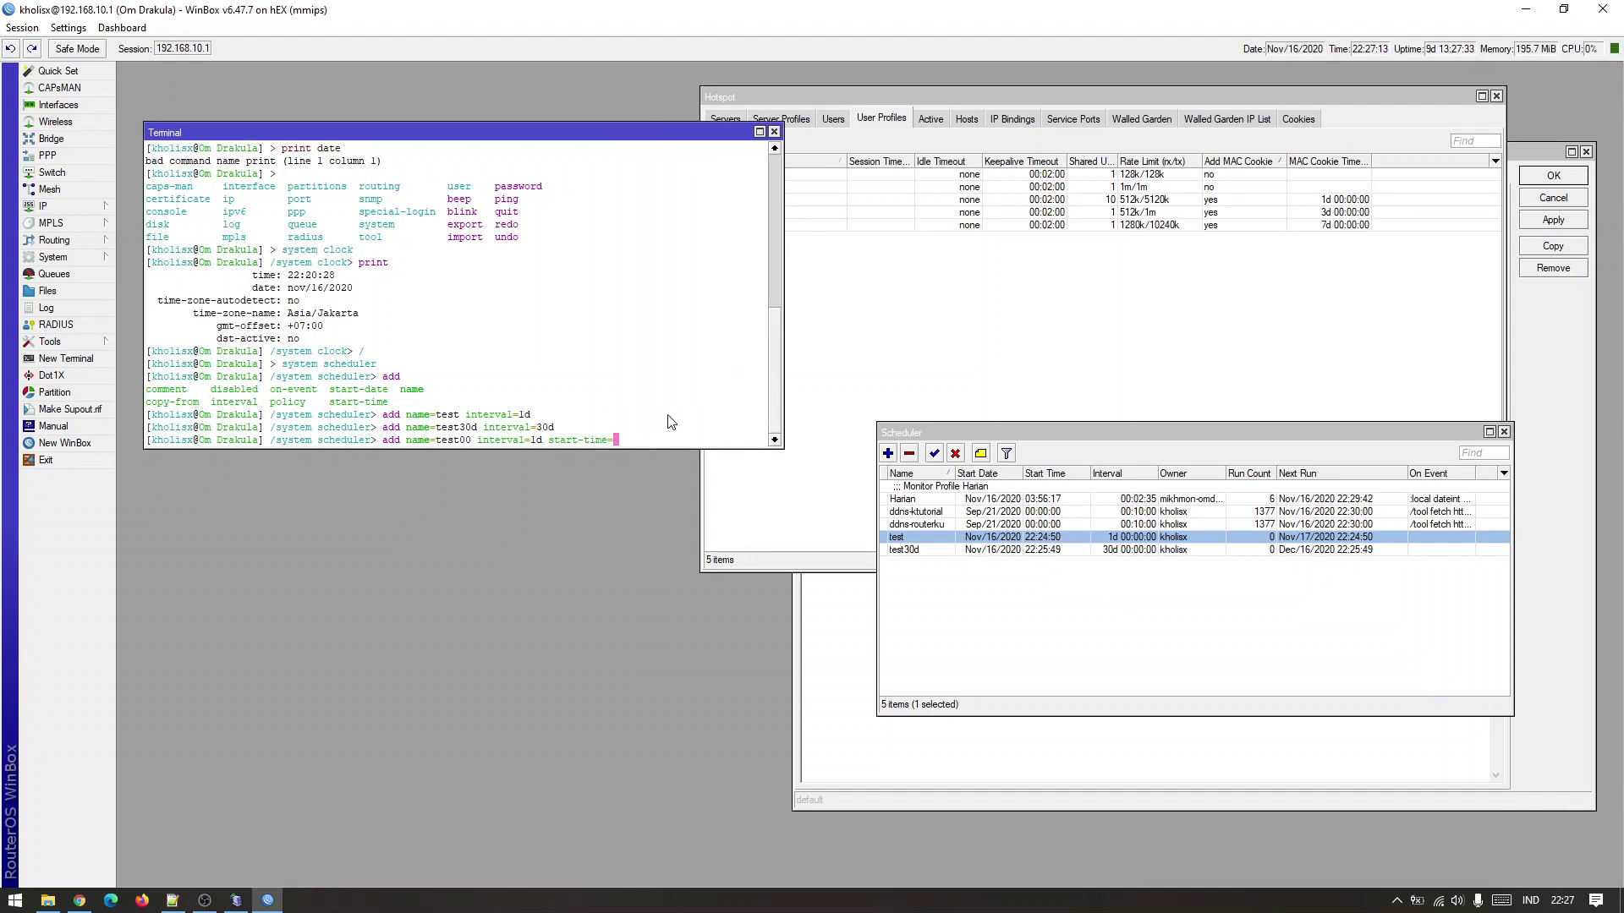
pyautogui.write('00:00:00')
# Run the command and select the new test00 entry in the scheduler list.
pyautogui.click(1059, 541)
pyautogui.click(1057, 551)
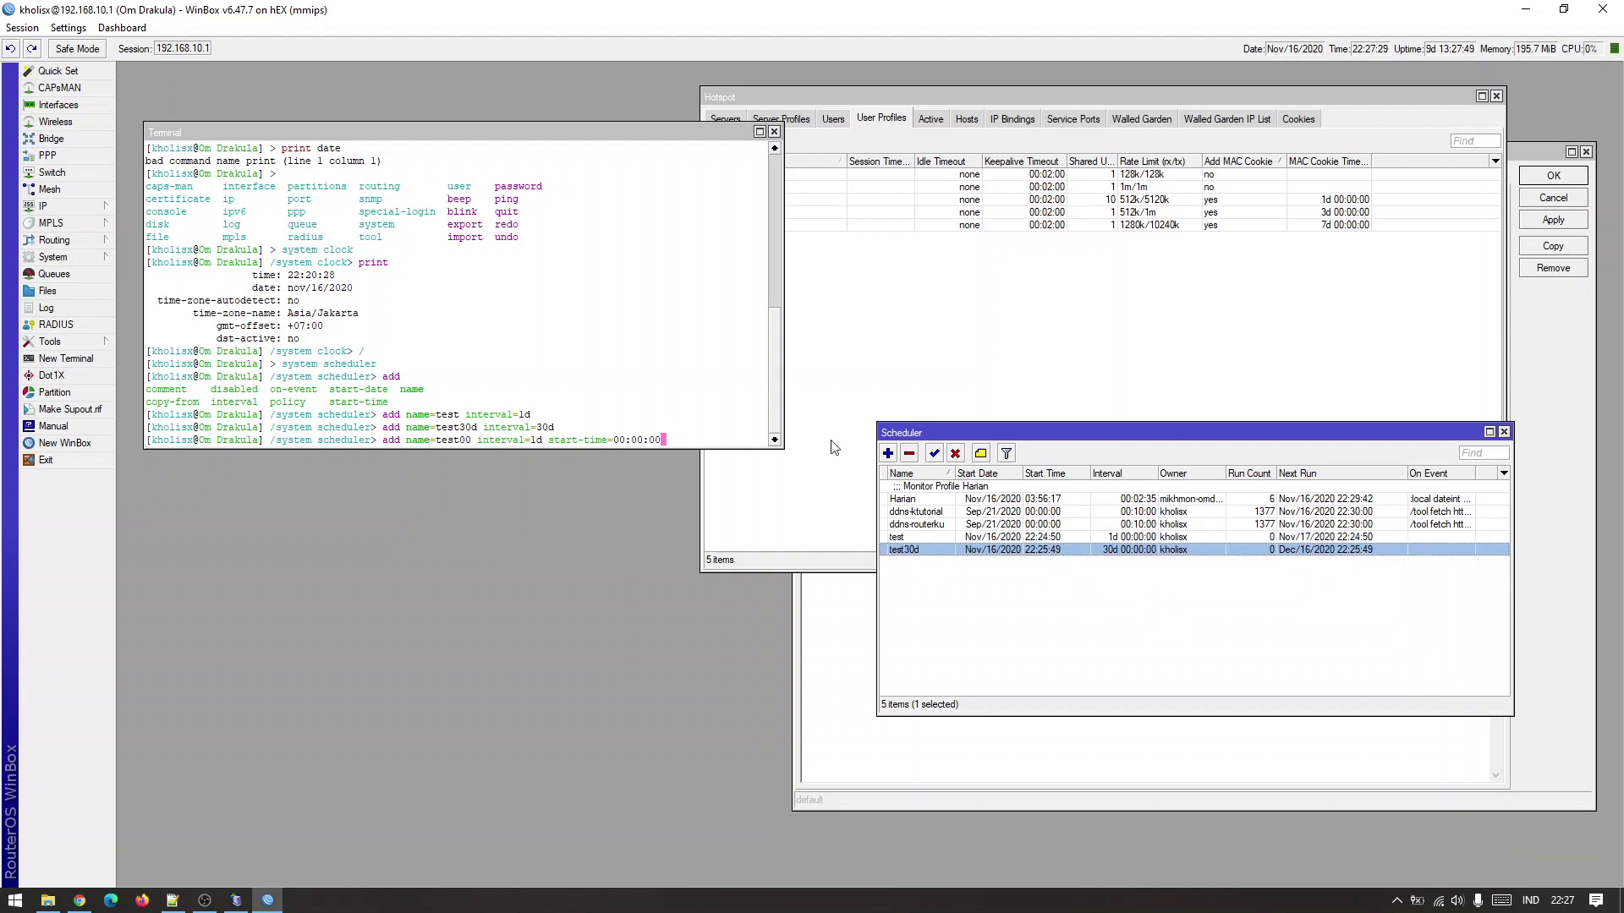
pyautogui.click(707, 419)
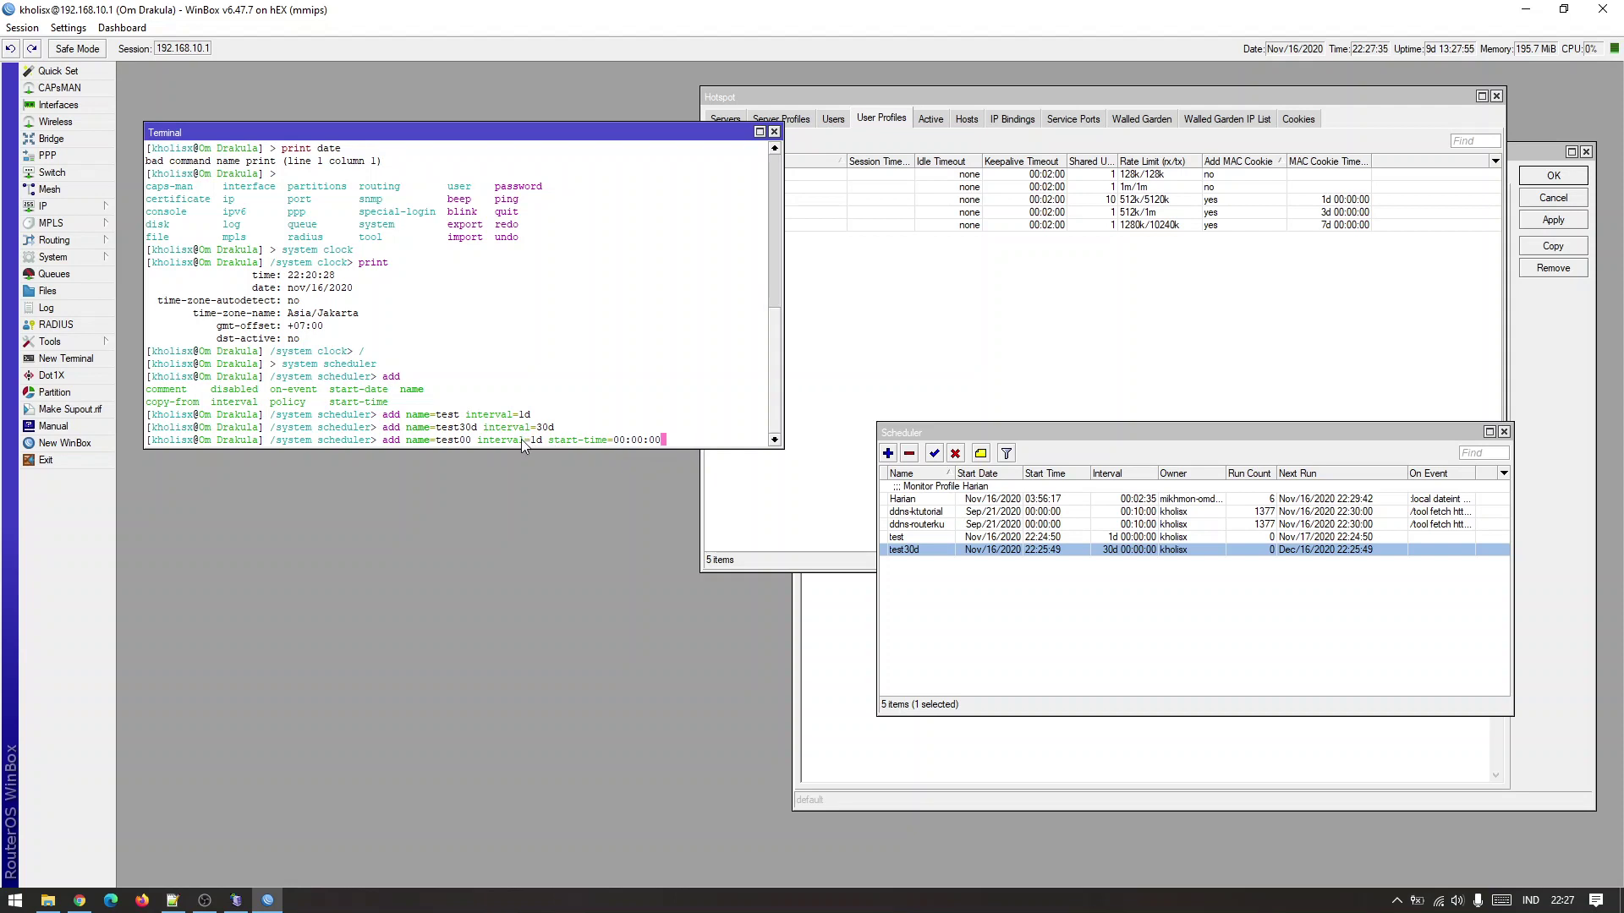
pyautogui.click(712, 439)
pyautogui.press('Return')
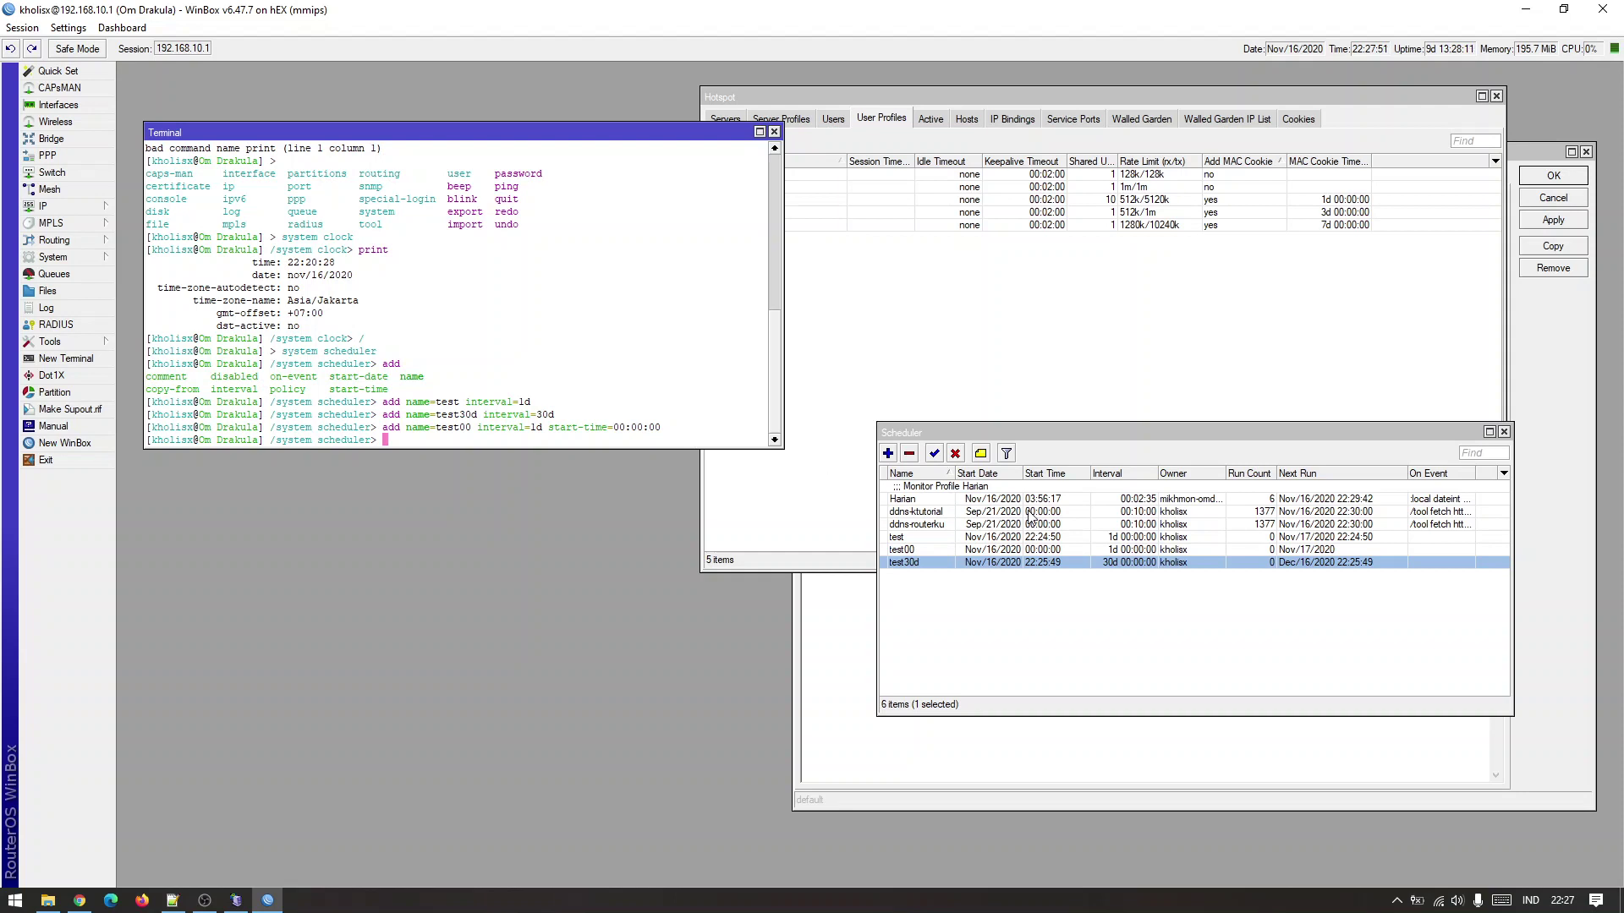
pyautogui.click(1096, 550)
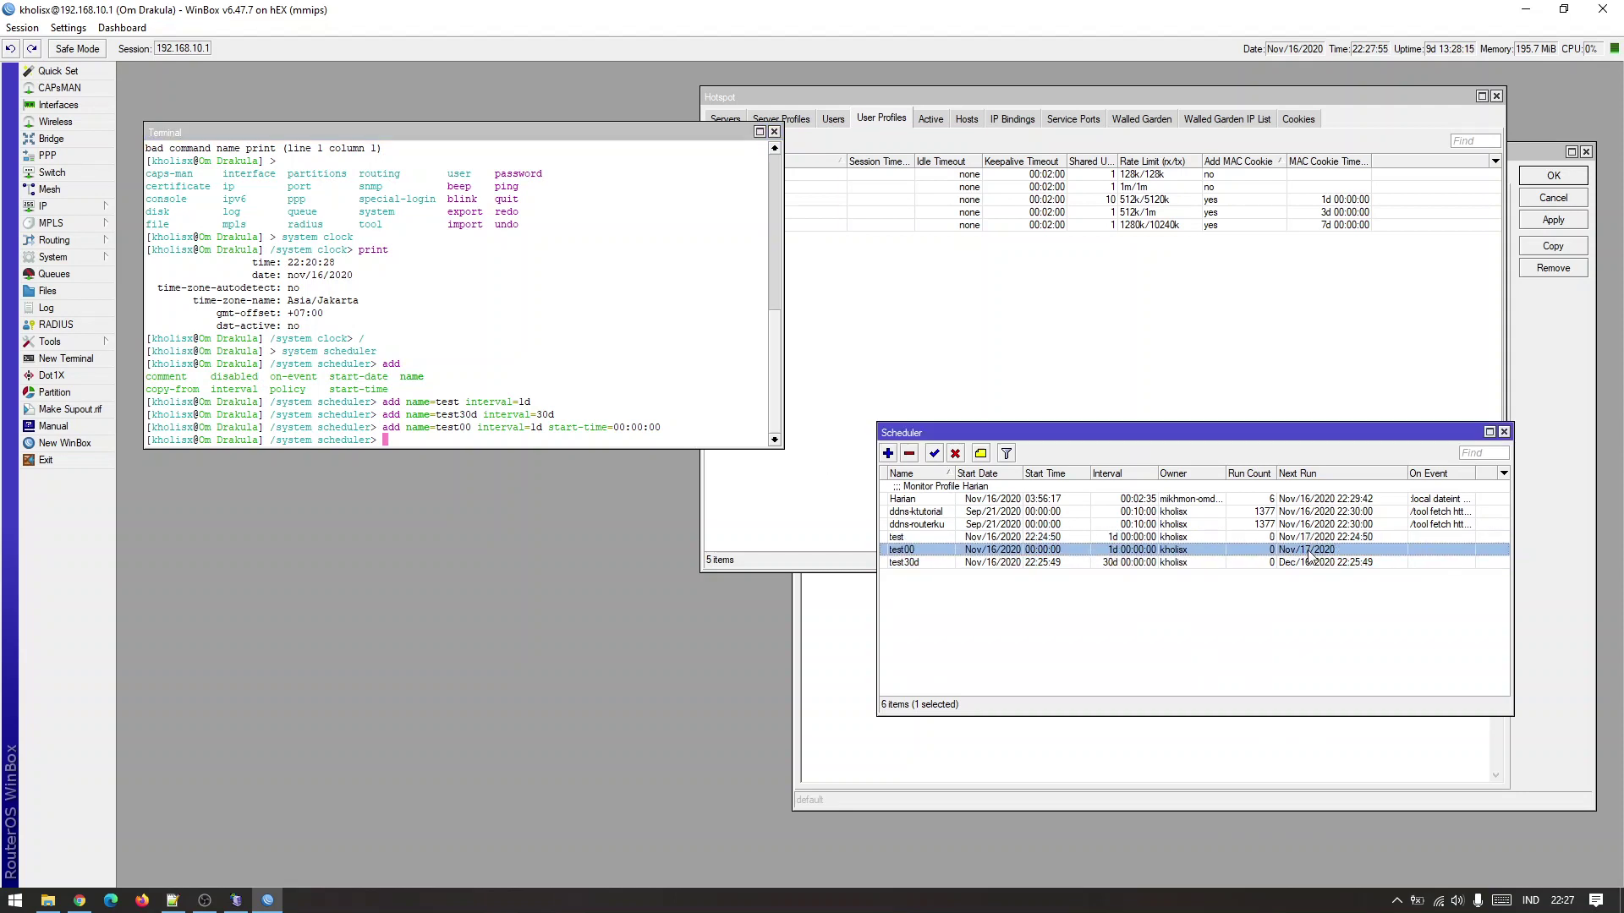
# Review the test00 schedule's start time and interval in Scheduler.
pyautogui.doubleClick(1368, 548)
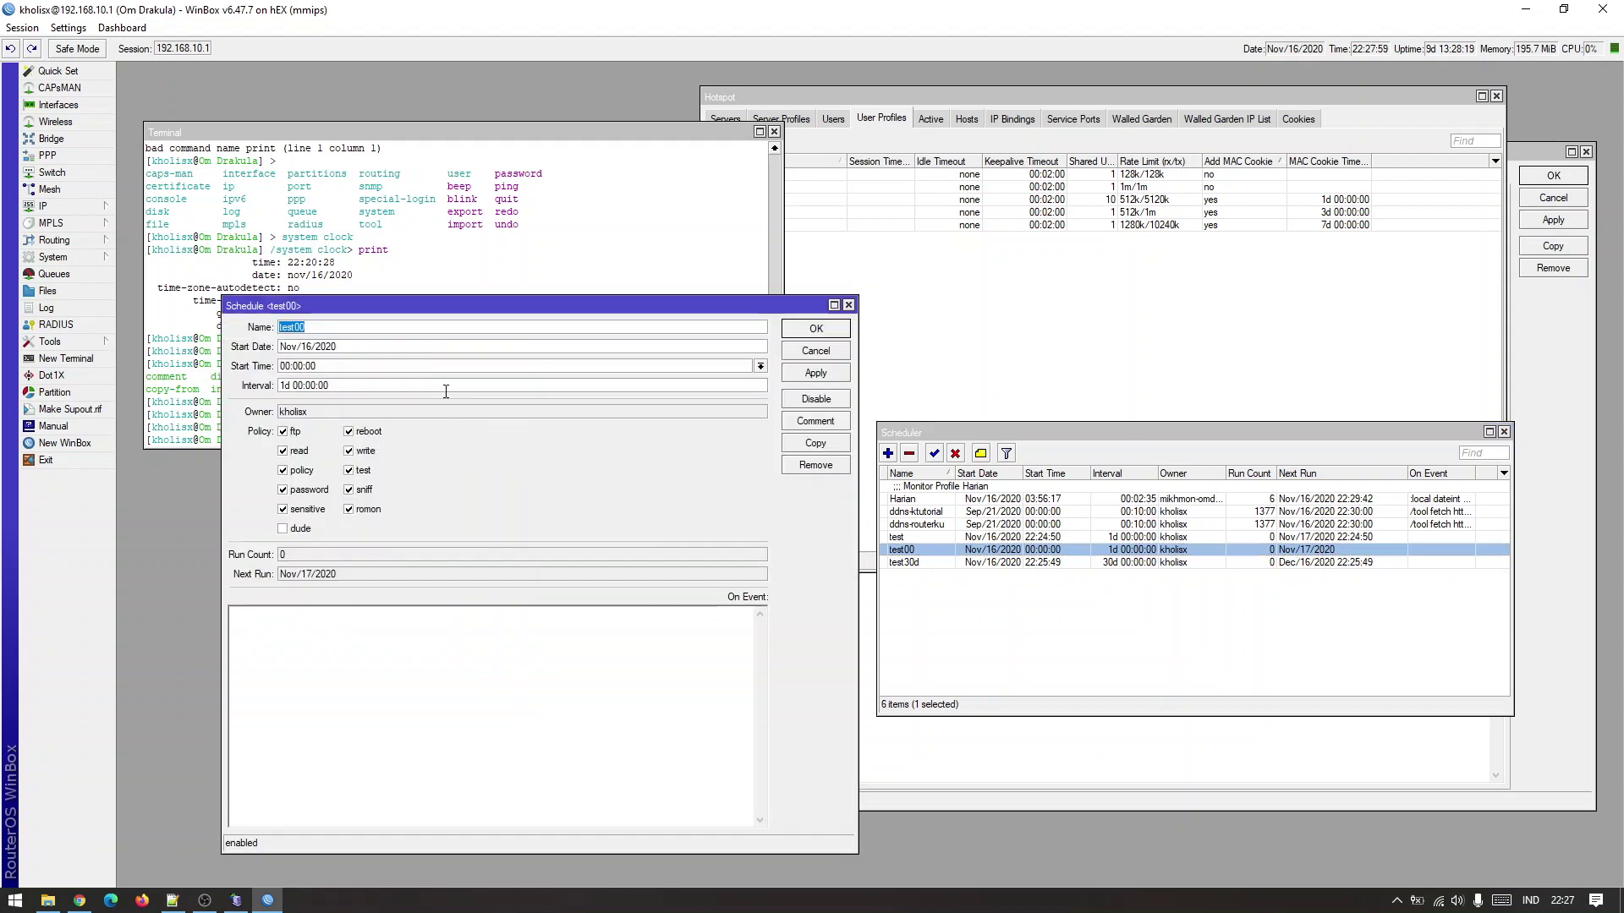
pyautogui.click(423, 369)
pyautogui.click(849, 304)
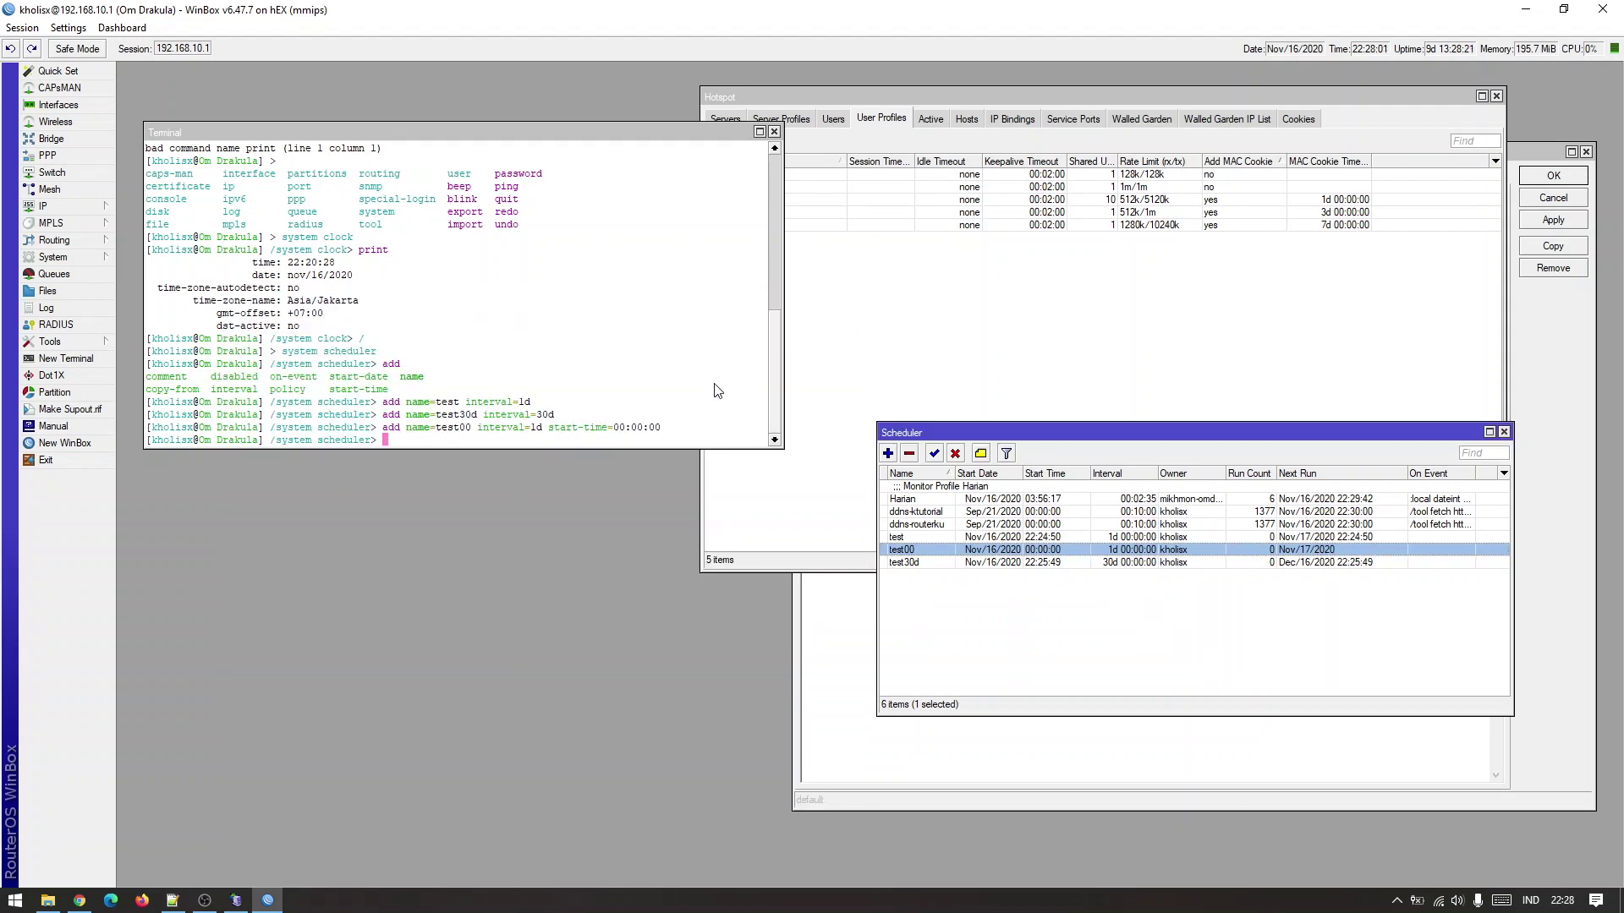
# Recall the test00 add command and change it to name=test05 start-time=00:00:05.
pyautogui.click(659, 410)
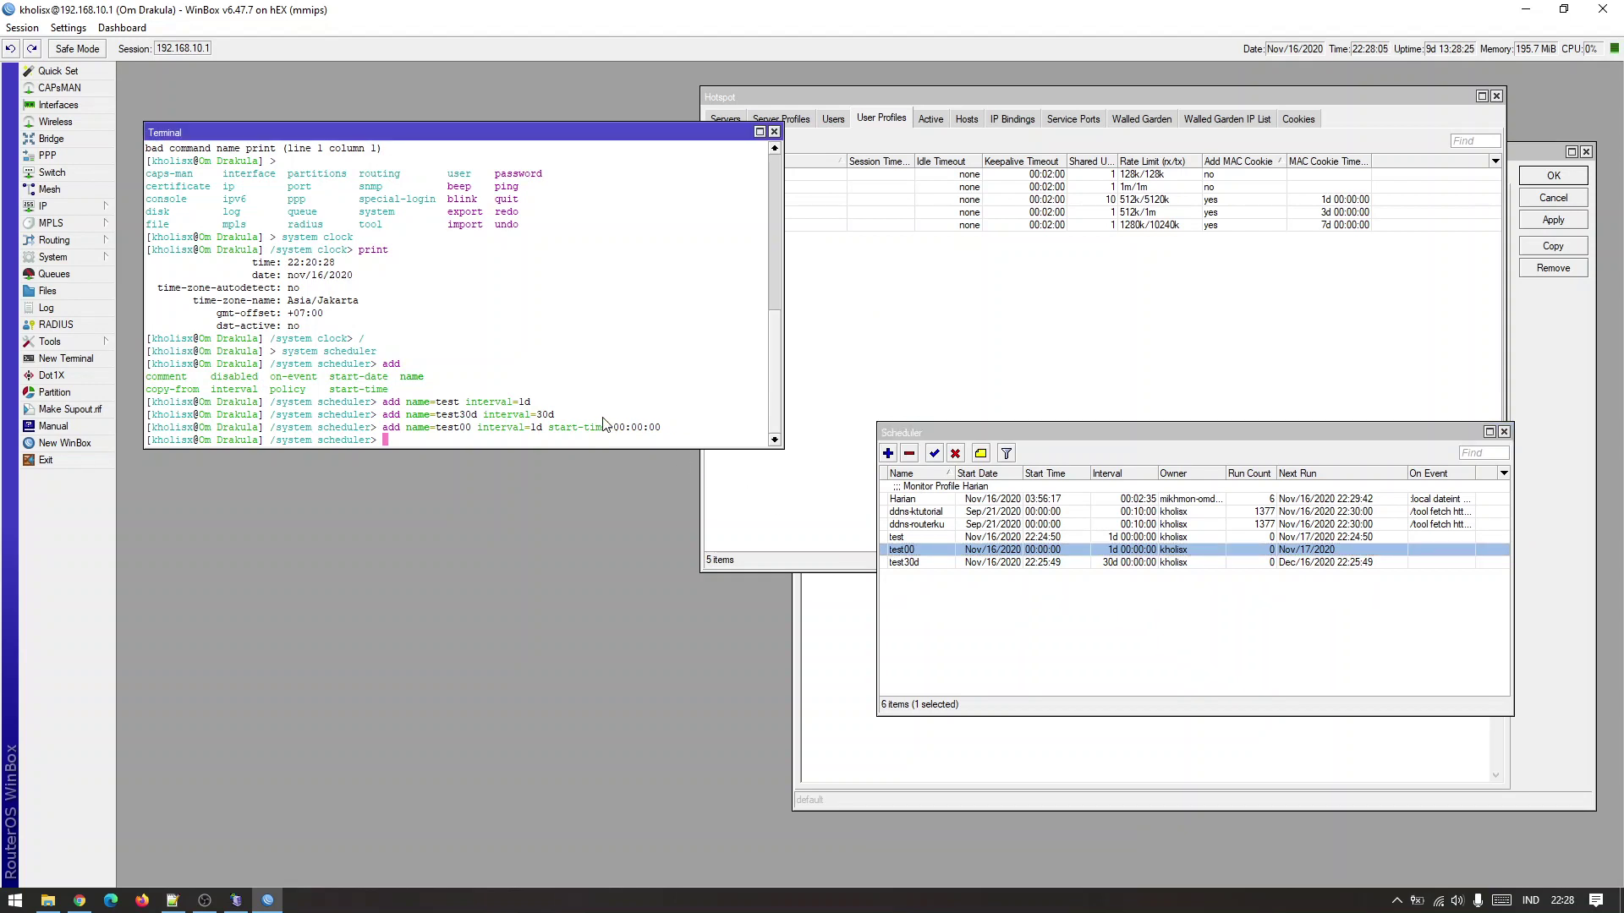
pyautogui.press('Up')
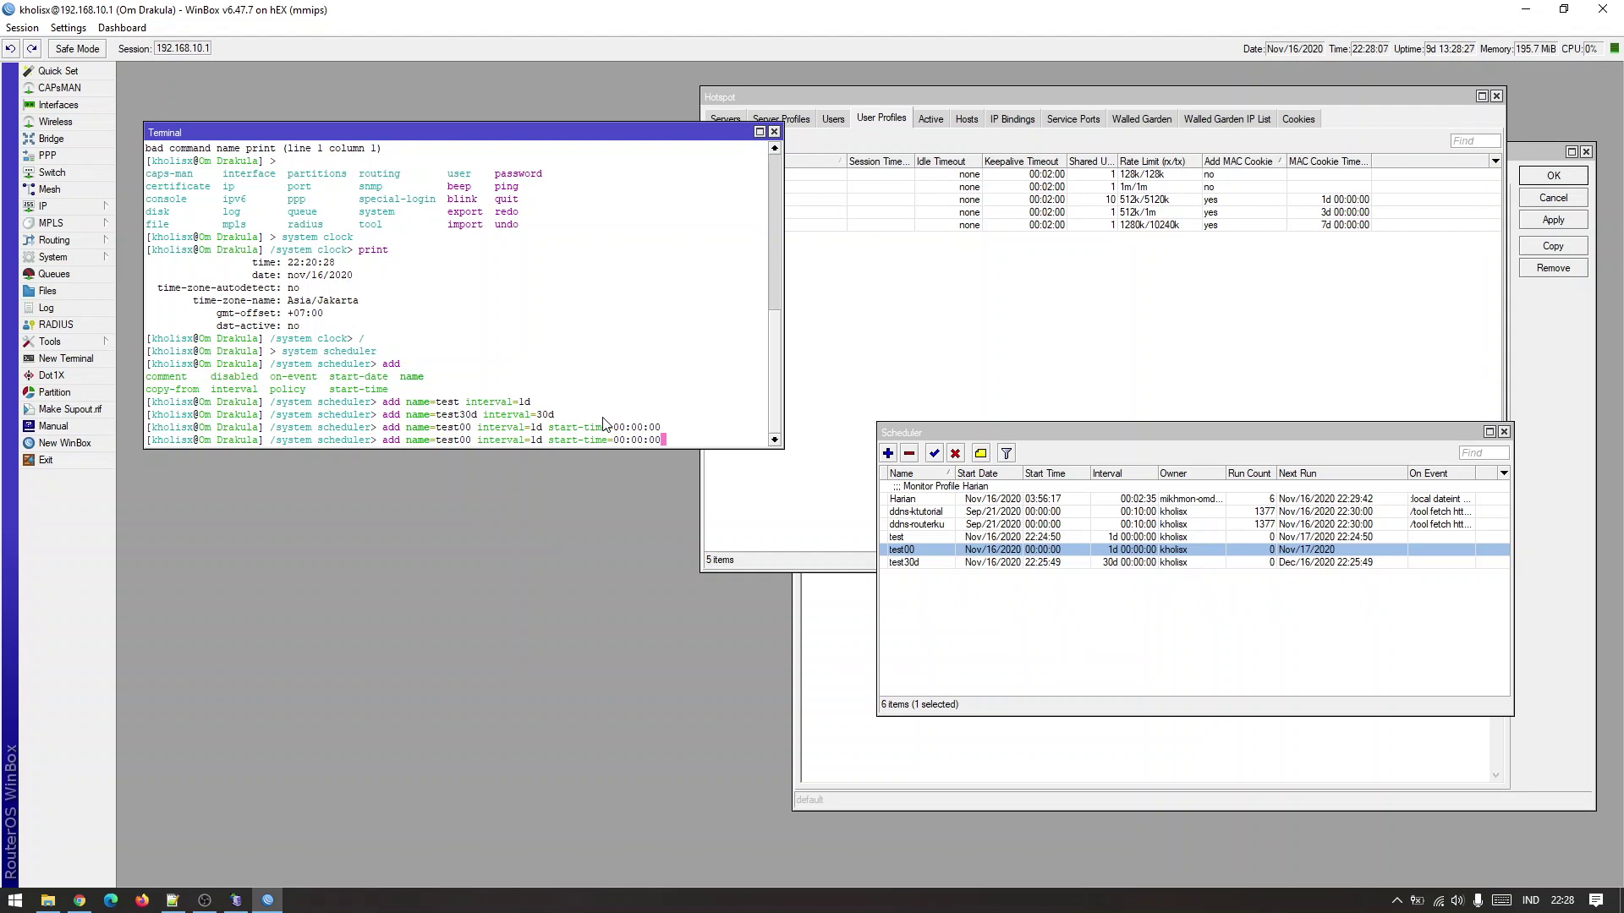
pyautogui.press('BackSpace')
pyautogui.write('5')
pyautogui.press('Left')
pyautogui.press('Left')
pyautogui.press('Left')
pyautogui.press('Left')
pyautogui.press('Left')
pyautogui.press('Left')
pyautogui.press('Left')
pyautogui.press('Left')
pyautogui.press('Left')
pyautogui.press('Left')
pyautogui.press('Left')
pyautogui.press('Left')
pyautogui.press('Left')
pyautogui.press('Left')
pyautogui.press('Left')
pyautogui.press('Left')
pyautogui.press('Left')
pyautogui.press('Left')
pyautogui.press('Left')
pyautogui.press('Left')
pyautogui.press('Left')
pyautogui.press('Left')
pyautogui.press('Left')
pyautogui.press('Left')
pyautogui.press('BackSpace')
pyautogui.write('5')
pyautogui.press('Right')
pyautogui.press('Right')
pyautogui.press('Right')
pyautogui.press('Right')
pyautogui.press('Right')
pyautogui.press('Right')
pyautogui.press('Right')
pyautogui.press('Right')
pyautogui.press('Right')
pyautogui.press('Right')
pyautogui.press('Right')
pyautogui.press('Right')
pyautogui.press('Right')
pyautogui.press('Right')
pyautogui.press('Right')
pyautogui.press('Right')
pyautogui.press('Right')
pyautogui.press('Right')
pyautogui.press('Right')
pyautogui.press('Right')
pyautogui.click(205, 901)
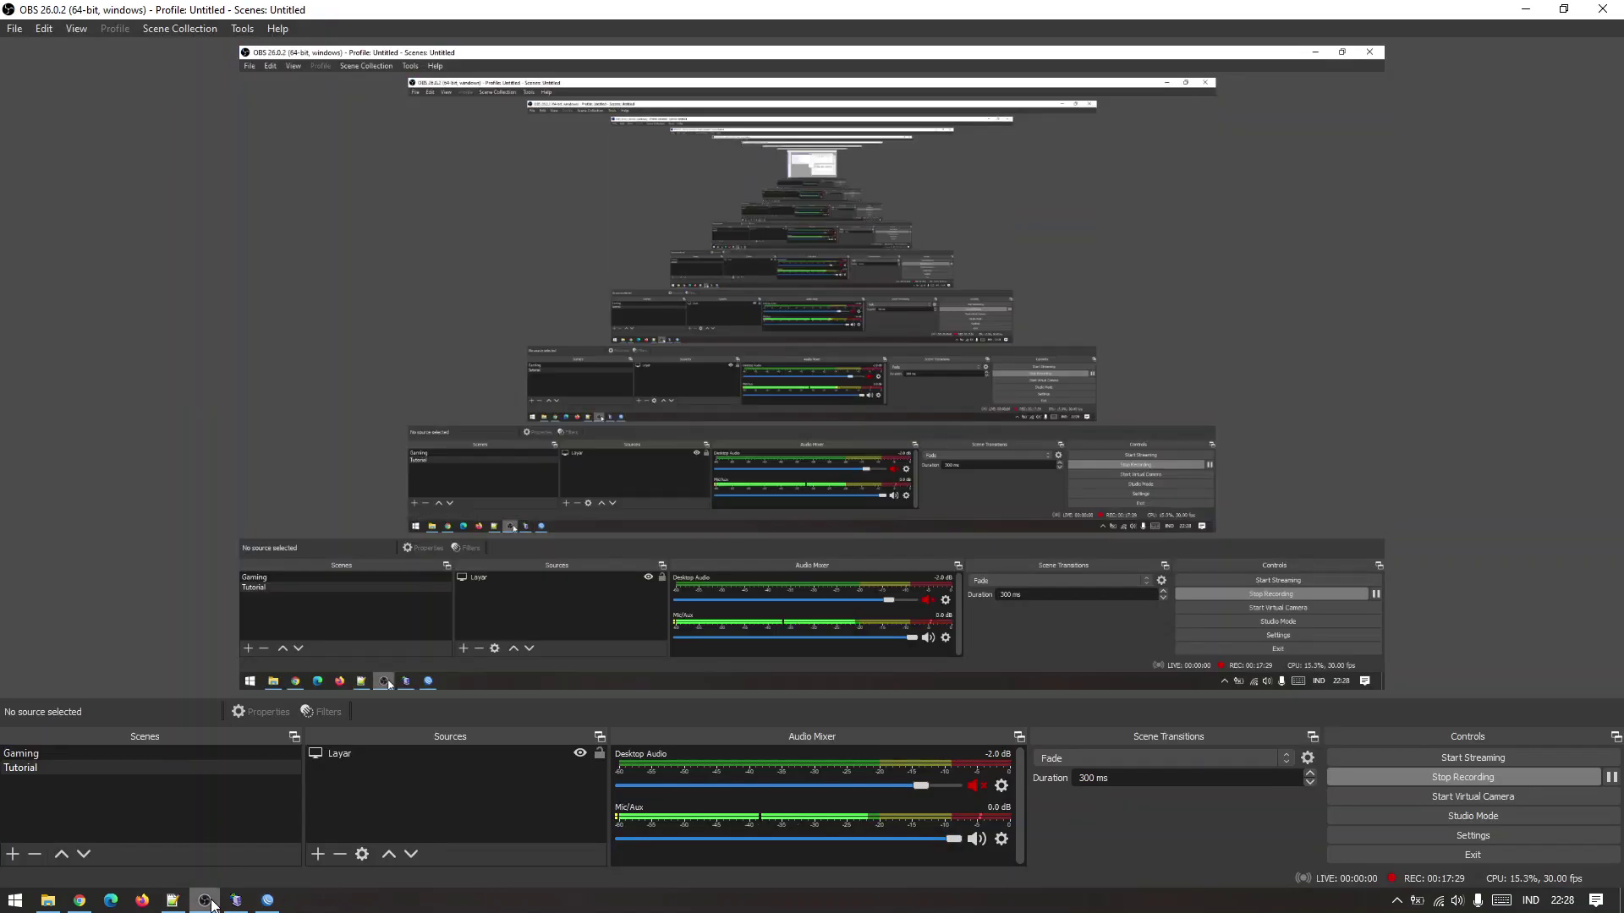
pyautogui.click(268, 901)
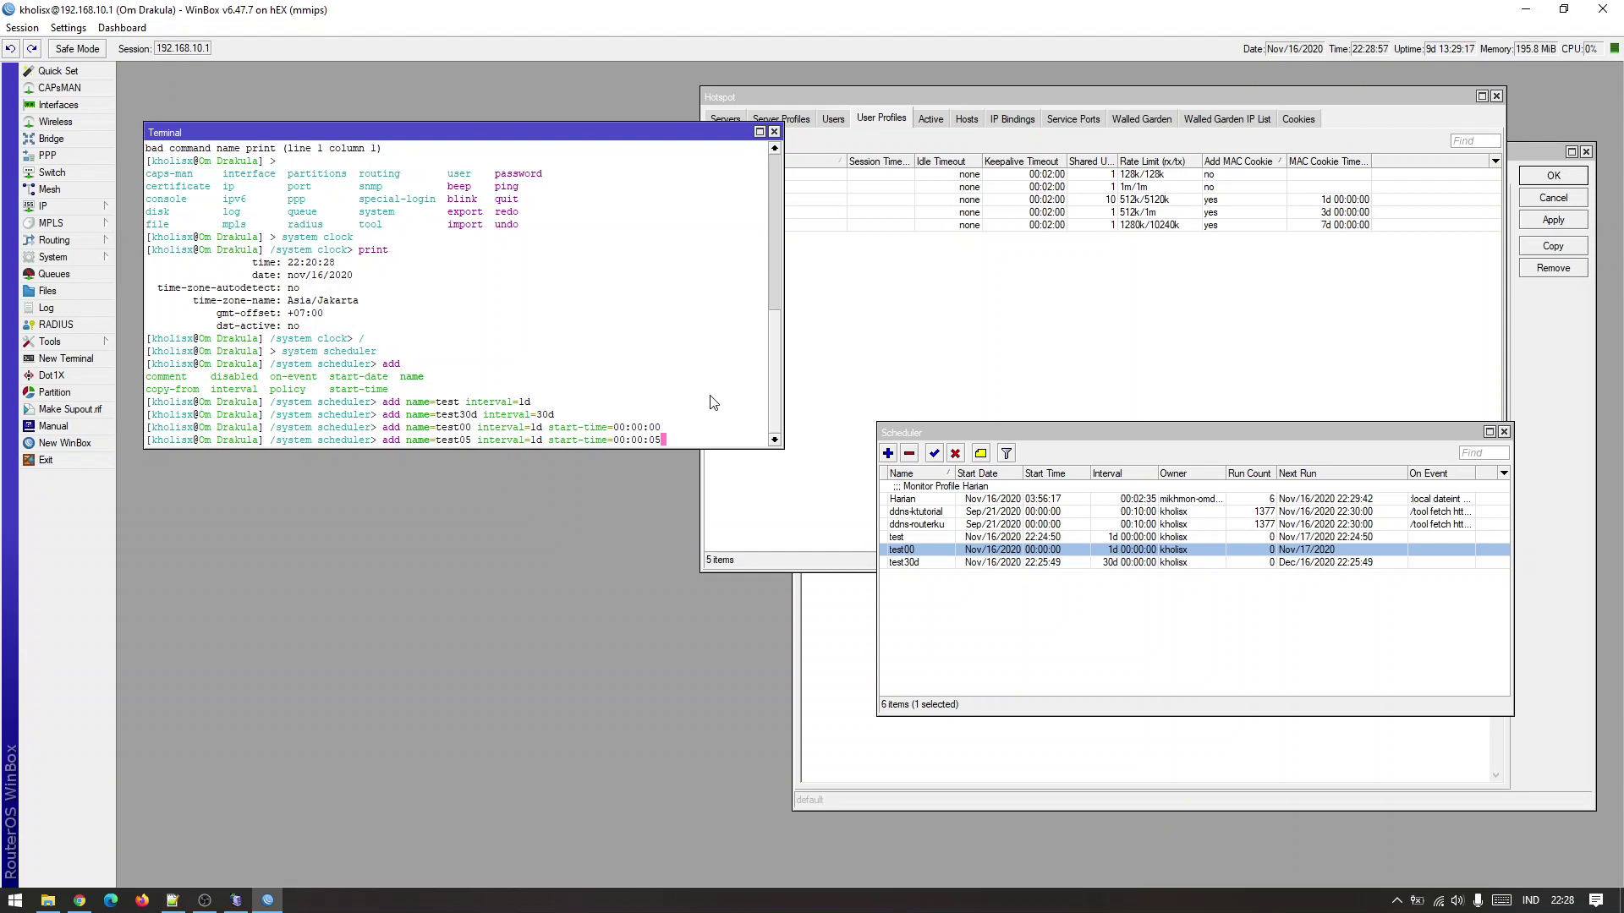
# Run the command creating test05 and check the new entry in Scheduler.
pyautogui.press('Return')
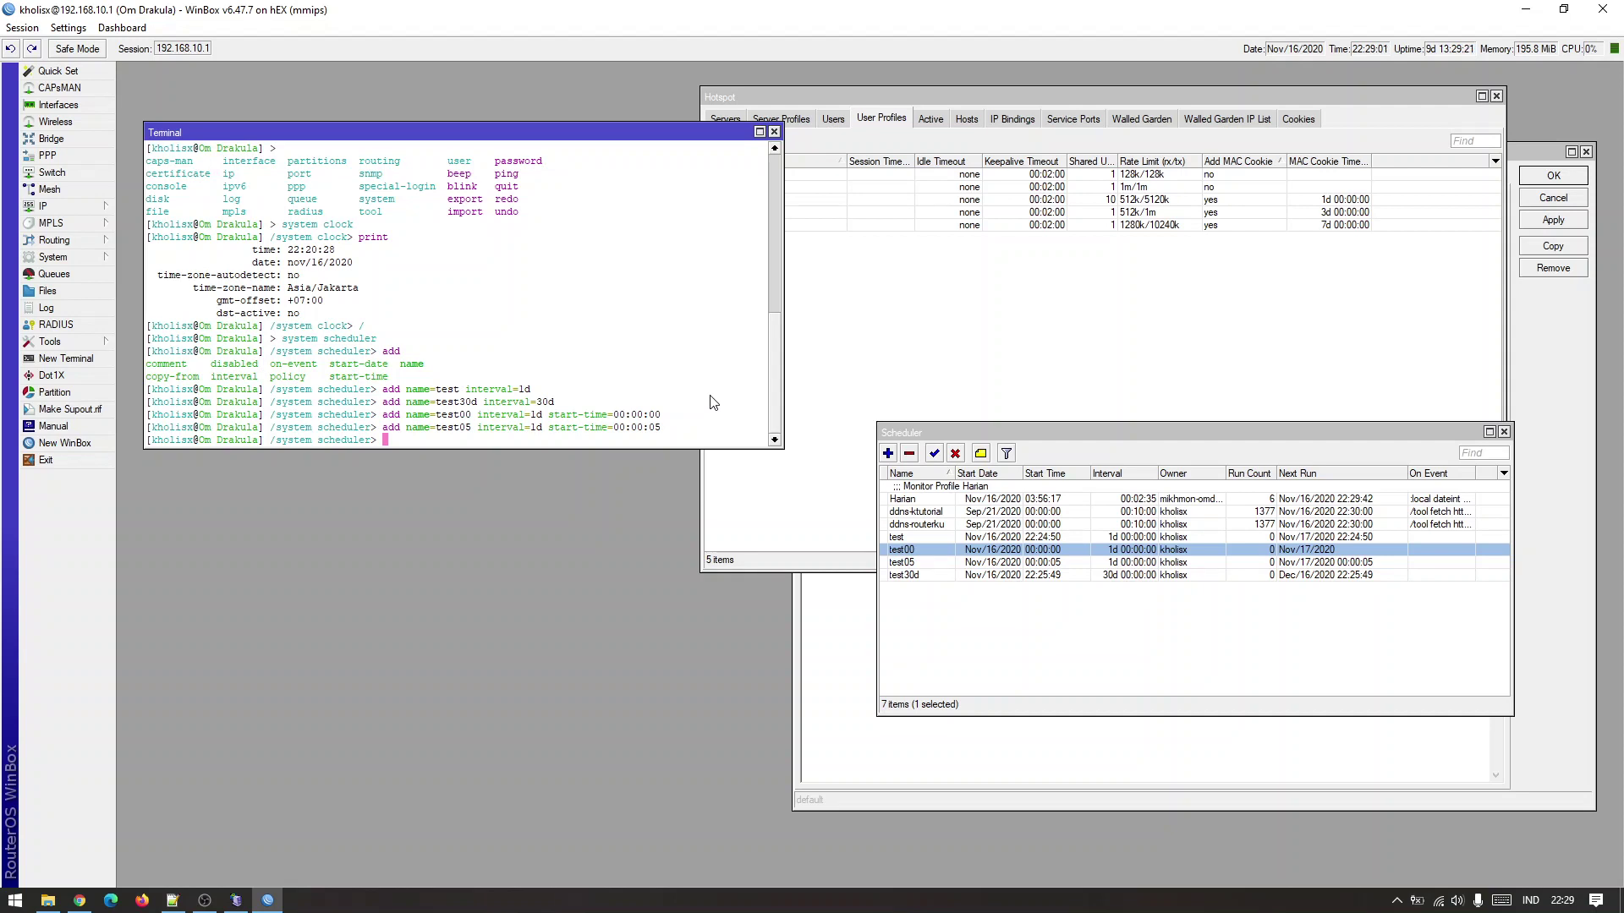
pyautogui.click(1142, 563)
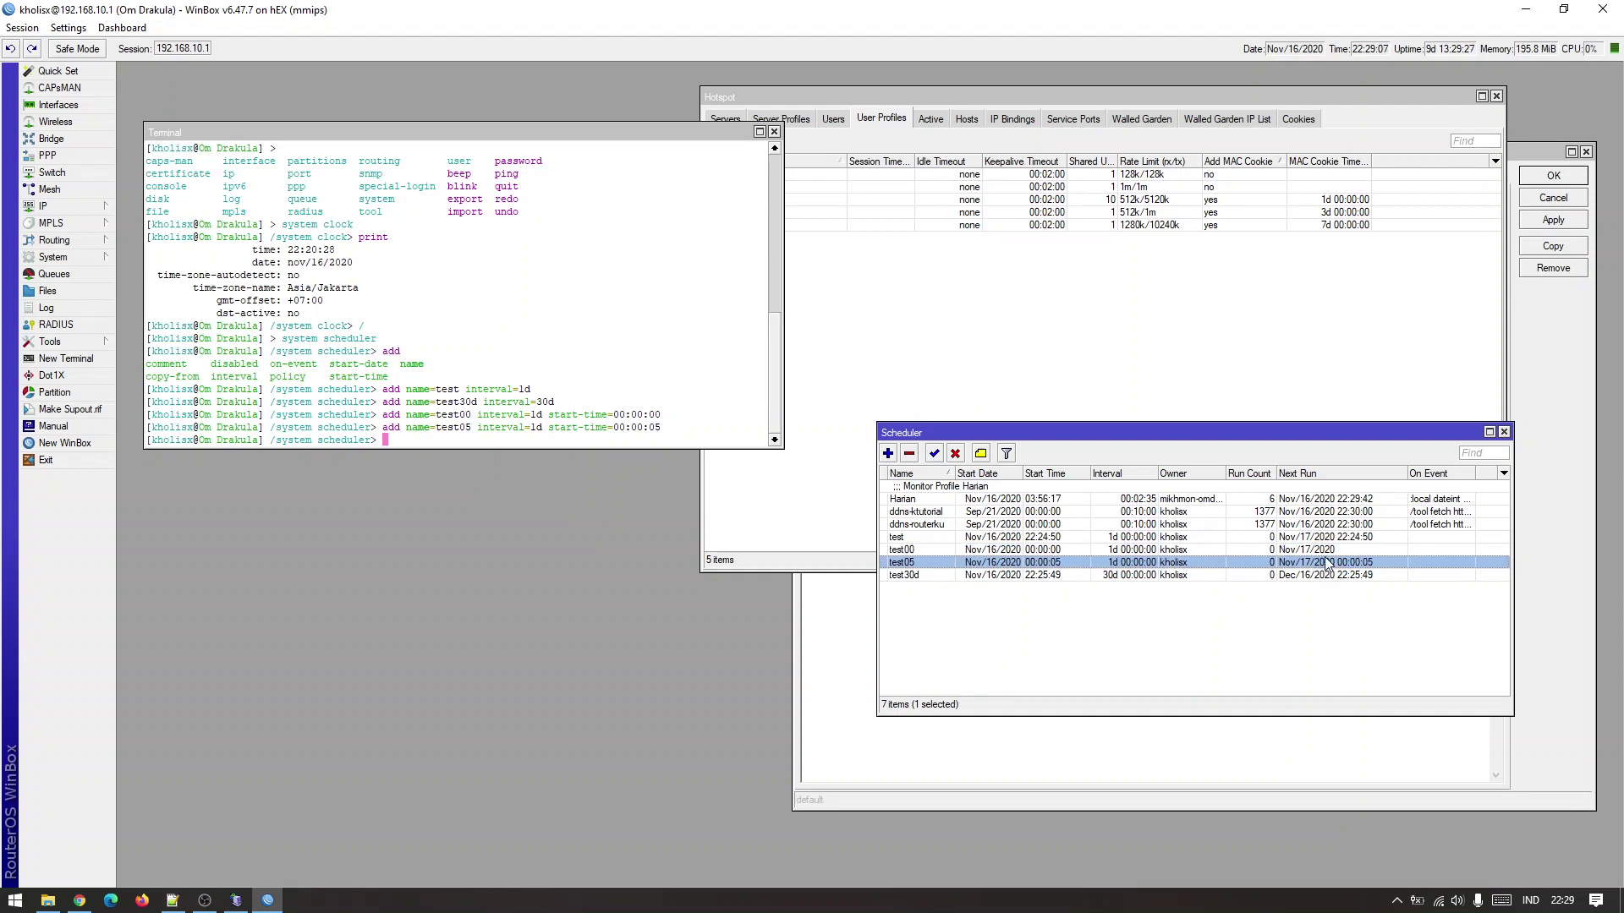
pyautogui.click(701, 403)
# Recall the test05 add command and rename the entry to voucher123.
pyautogui.press('Up')
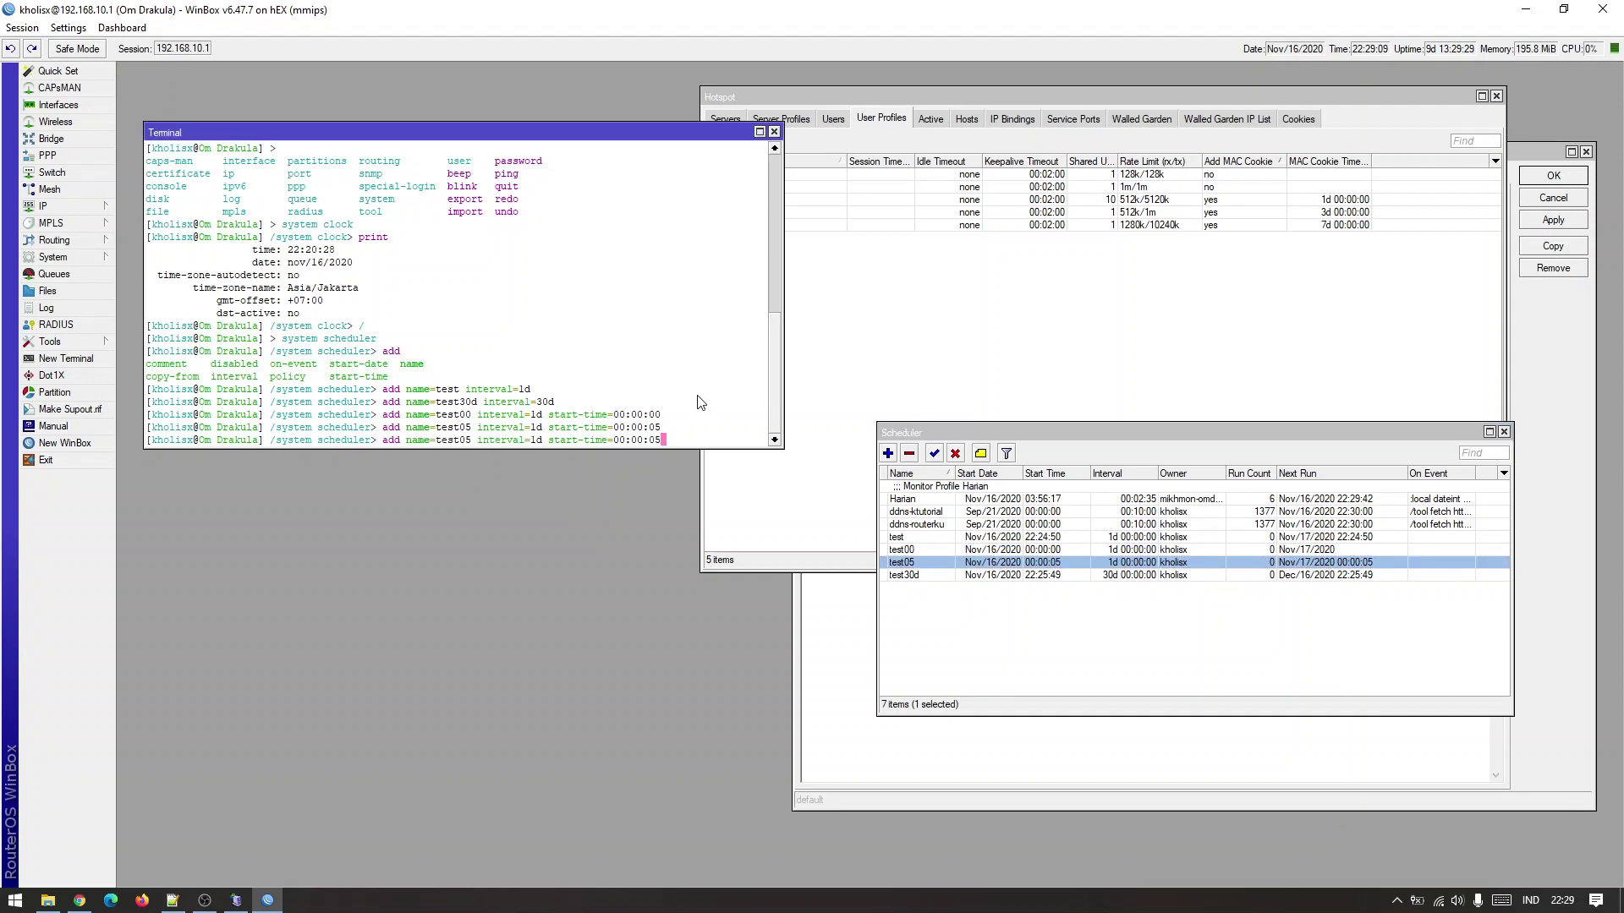
pyautogui.press('Left')
pyautogui.press('Left')
pyautogui.press('Left')
pyautogui.press('Left')
pyautogui.press('Left')
pyautogui.press('Left')
pyautogui.press('Left')
pyautogui.press('Left')
pyautogui.press('Left')
pyautogui.press('Left')
pyautogui.press('Left')
pyautogui.press('Left')
pyautogui.press('Left')
pyautogui.press('Left')
pyautogui.press('Left')
pyautogui.press('Left')
pyautogui.press('Left')
pyautogui.press('Left')
pyautogui.press('Left')
pyautogui.press('Left')
pyautogui.press('Left')
pyautogui.press('Left')
pyautogui.press('Left')
pyautogui.press('Left')
pyautogui.press('Left')
pyautogui.press('BackSpace')
pyautogui.press('BackSpace')
pyautogui.press('BackSpace')
pyautogui.press('BackSpace')
pyautogui.press('BackSpace')
pyautogui.press('BackSpace')
pyautogui.write('voucherA')
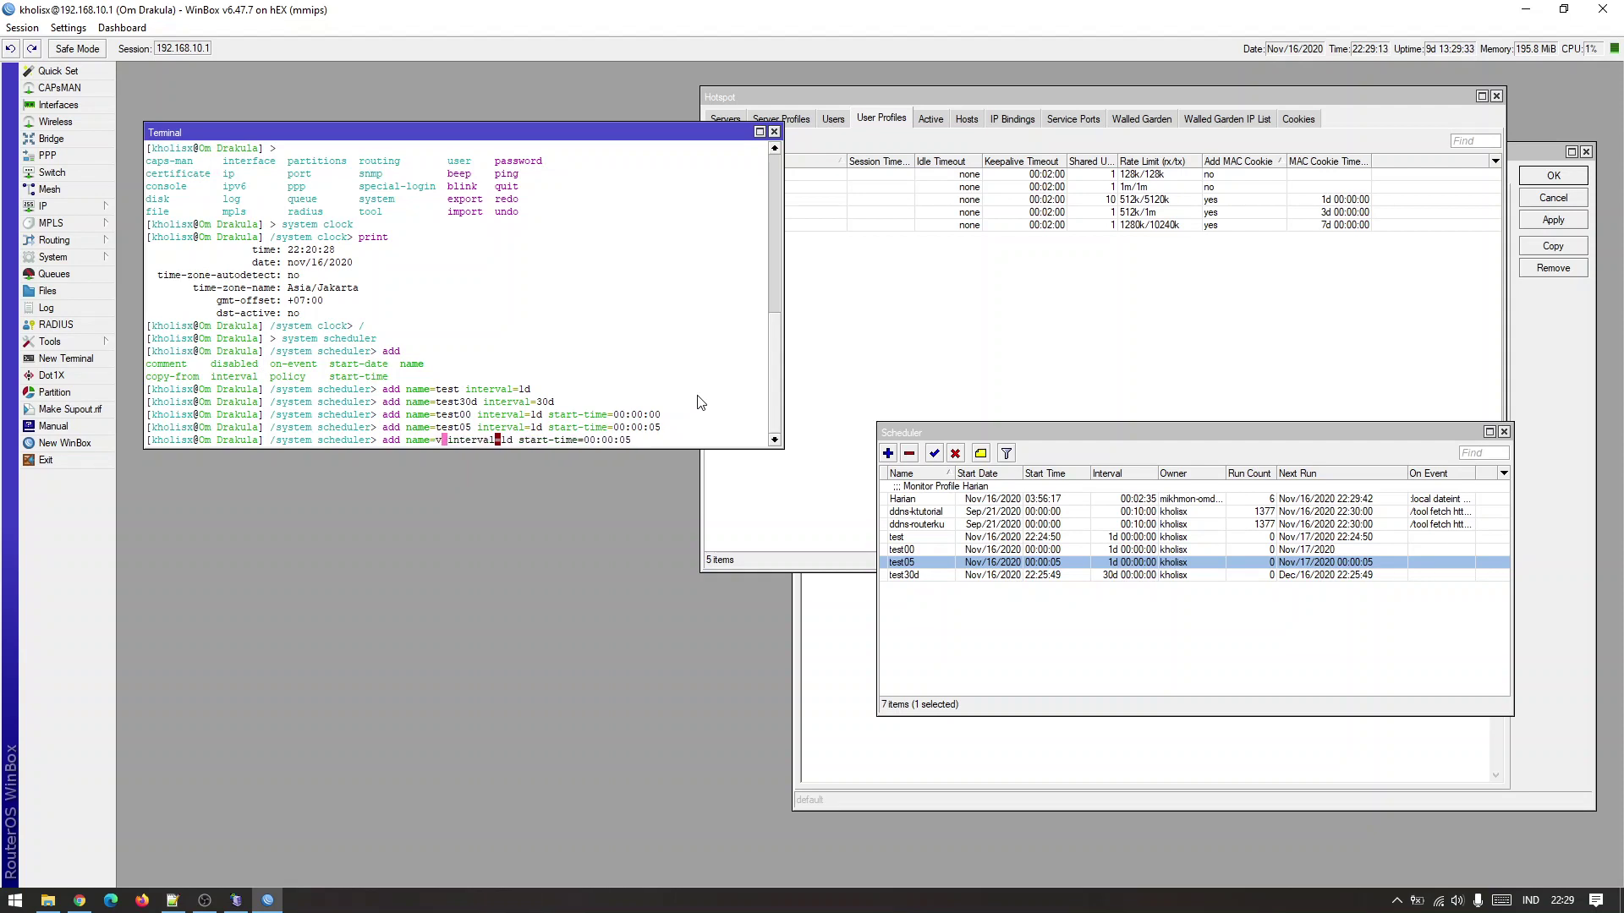
pyautogui.press('BackSpace')
pyautogui.write('1223')
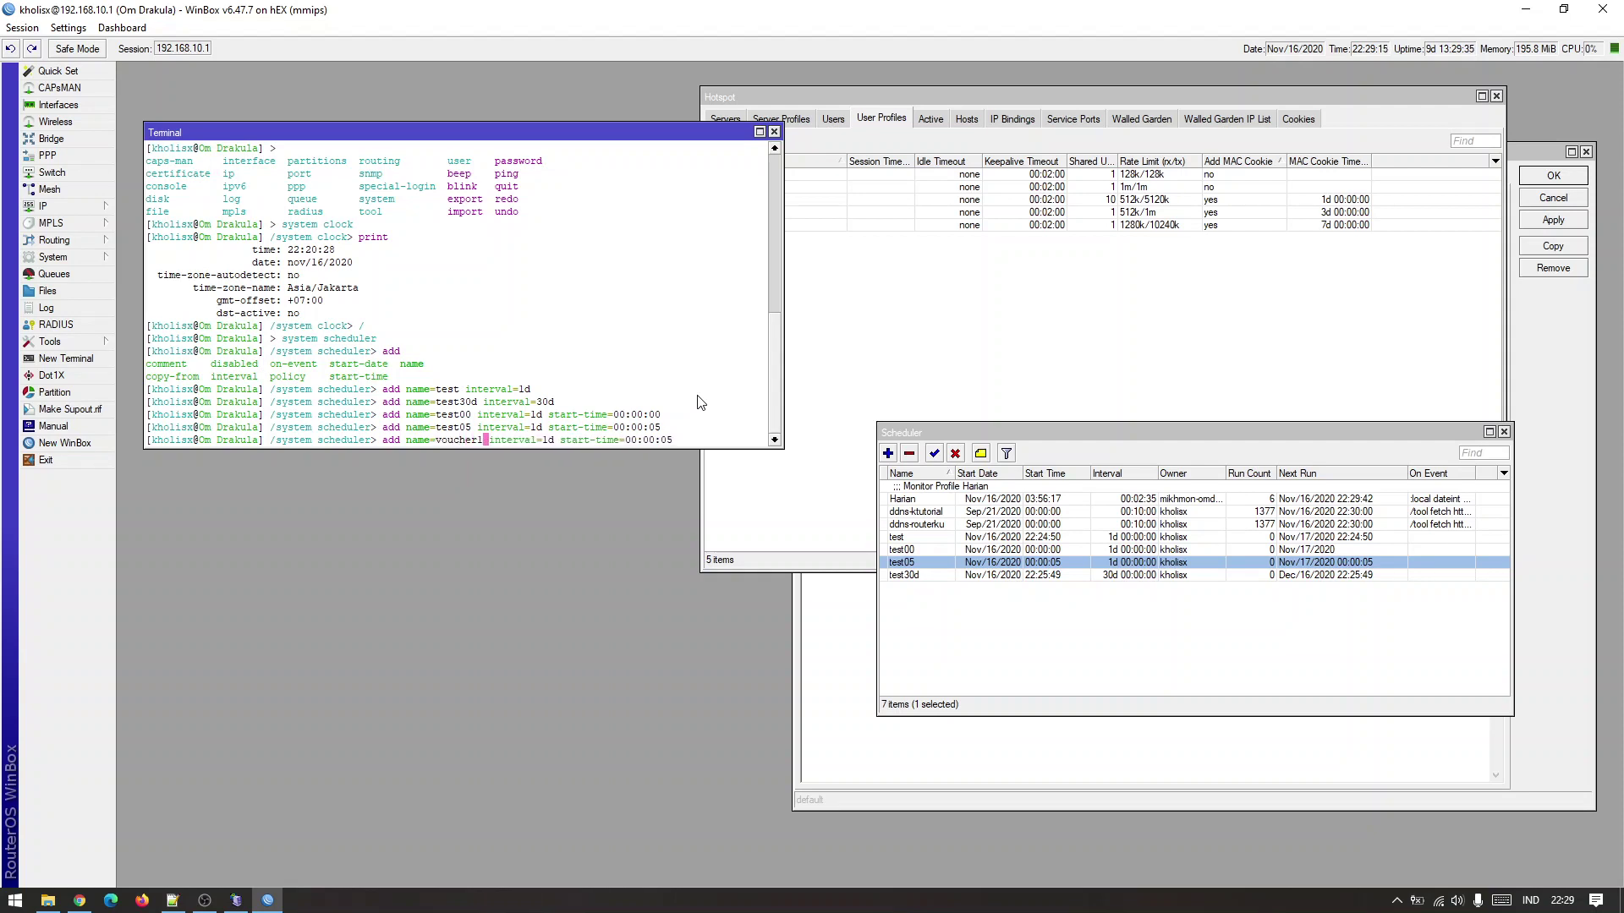
pyautogui.press('BackSpace')
pyautogui.press('BackSpace')
pyautogui.write('3')
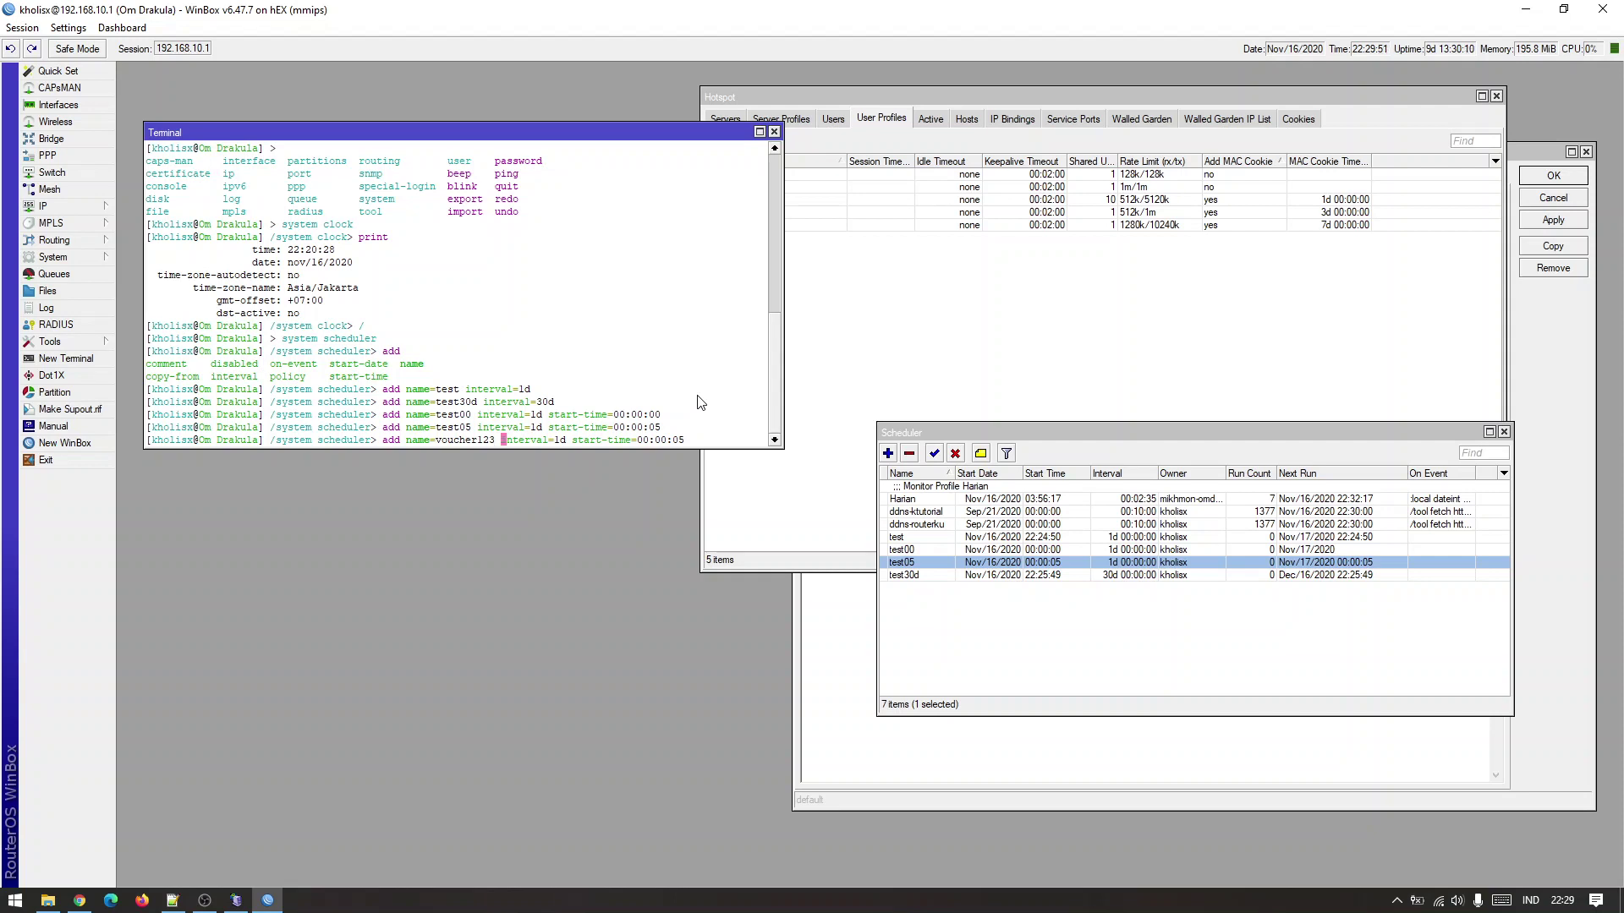
# Run the voucher123 scheduler command (interval 1d, start-time 00:00:05) and check its Scheduler entry.
pyautogui.hotkey('ctrl', 'Right')
pyautogui.hotkey('ctrl', 'Right')
pyautogui.hotkey('ctrl', 'Right')
pyautogui.hotkey('ctrl', 'Right')
pyautogui.hotkey('ctrl', 'Right')
pyautogui.press('Return')
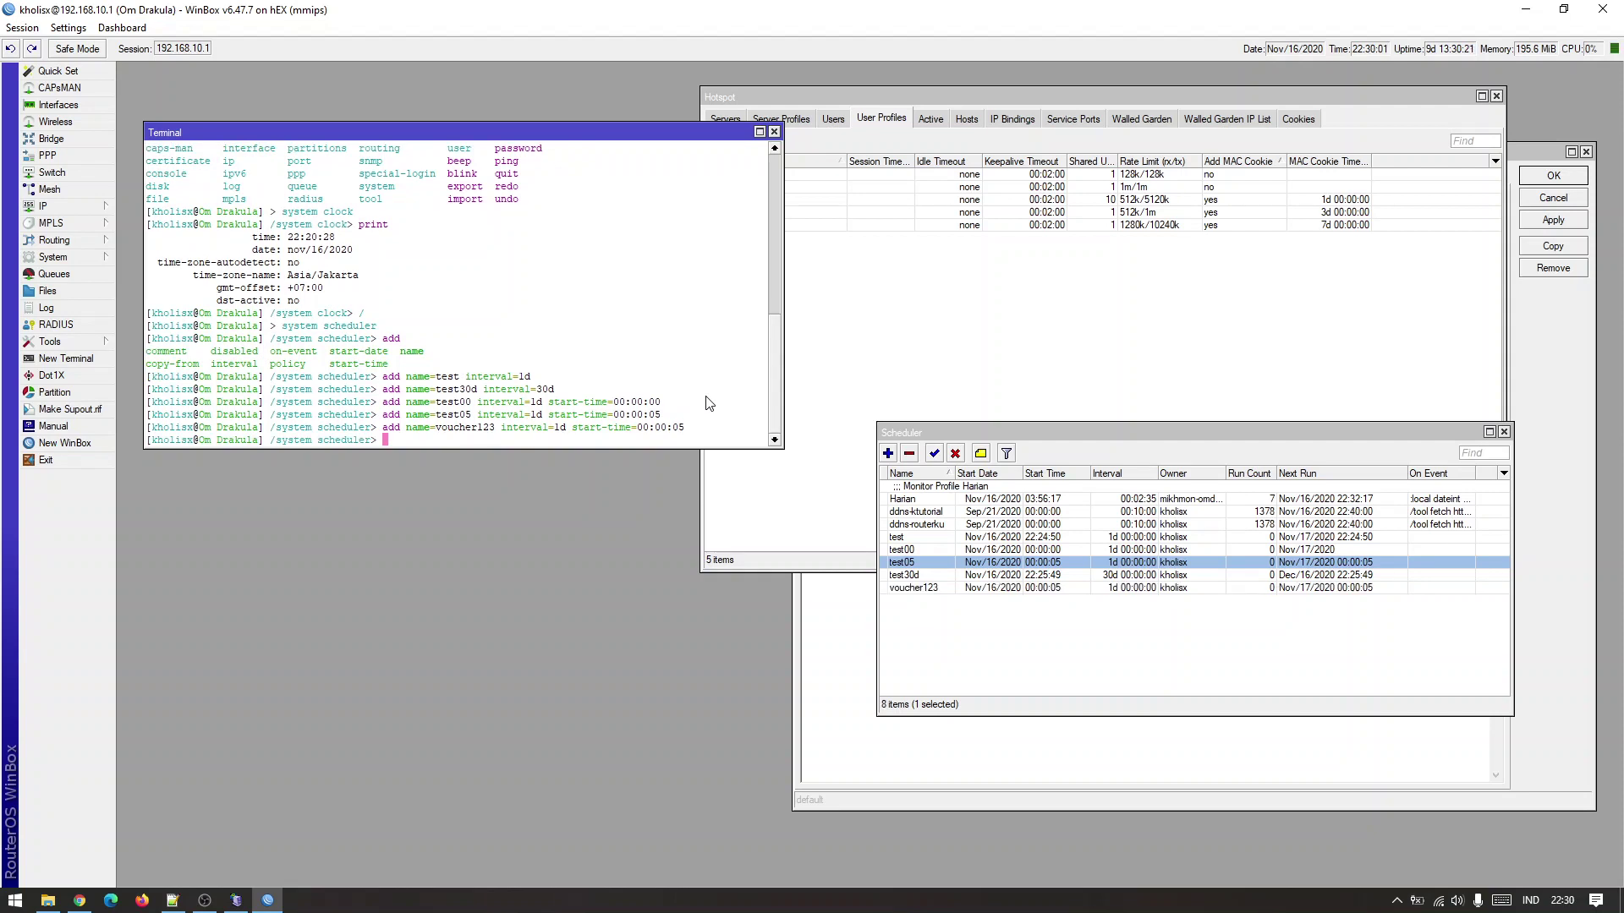
pyautogui.click(1005, 591)
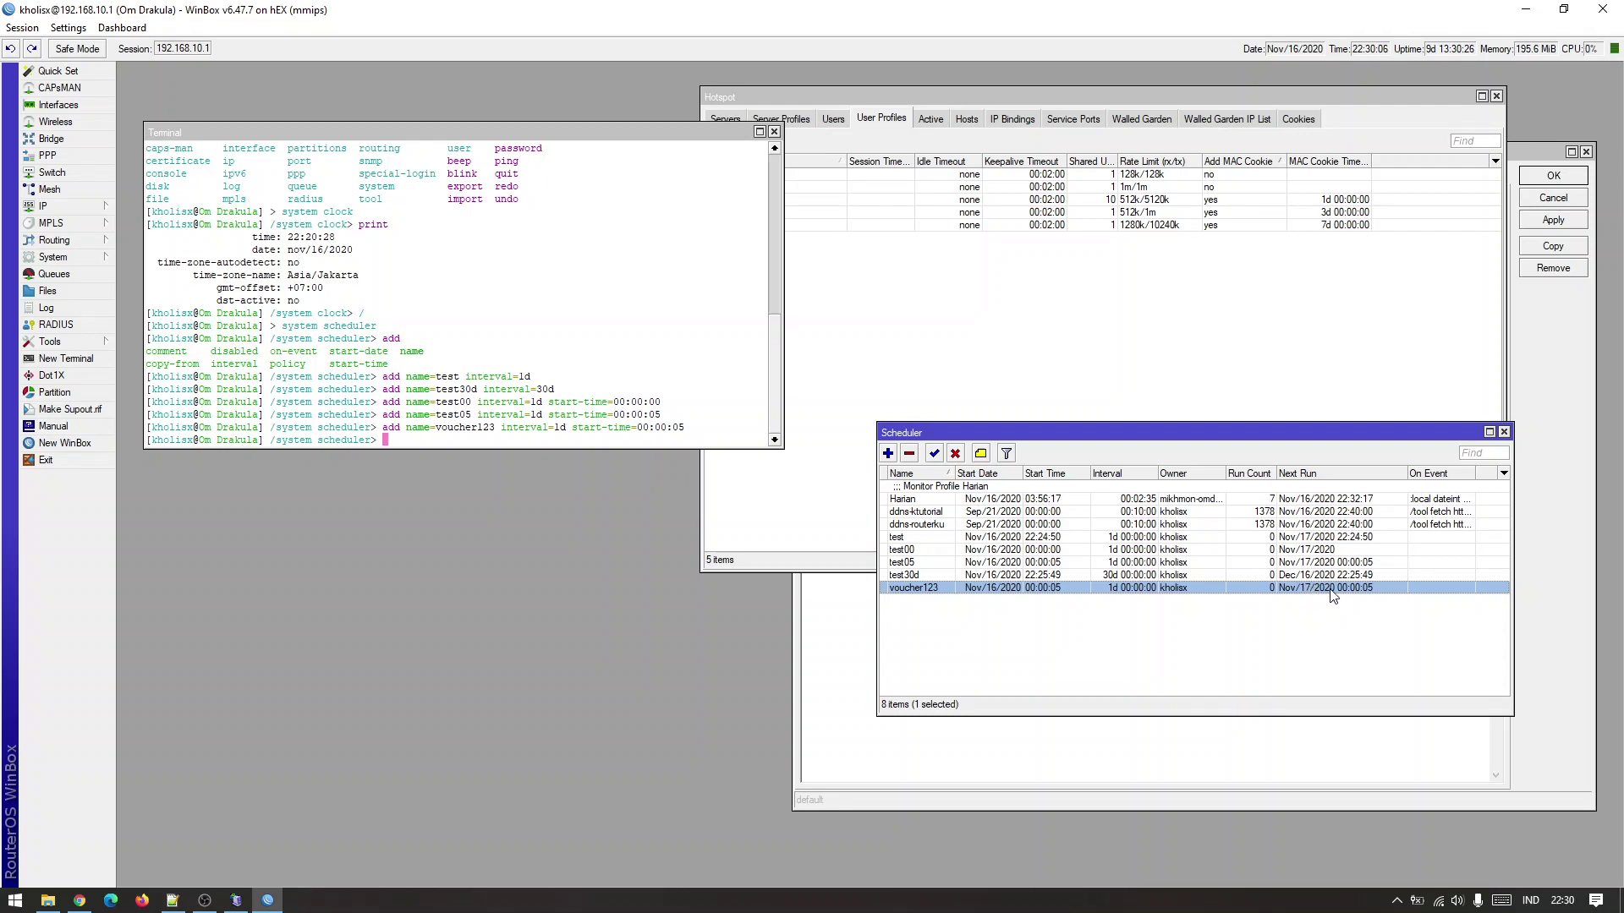
pyautogui.click(1377, 575)
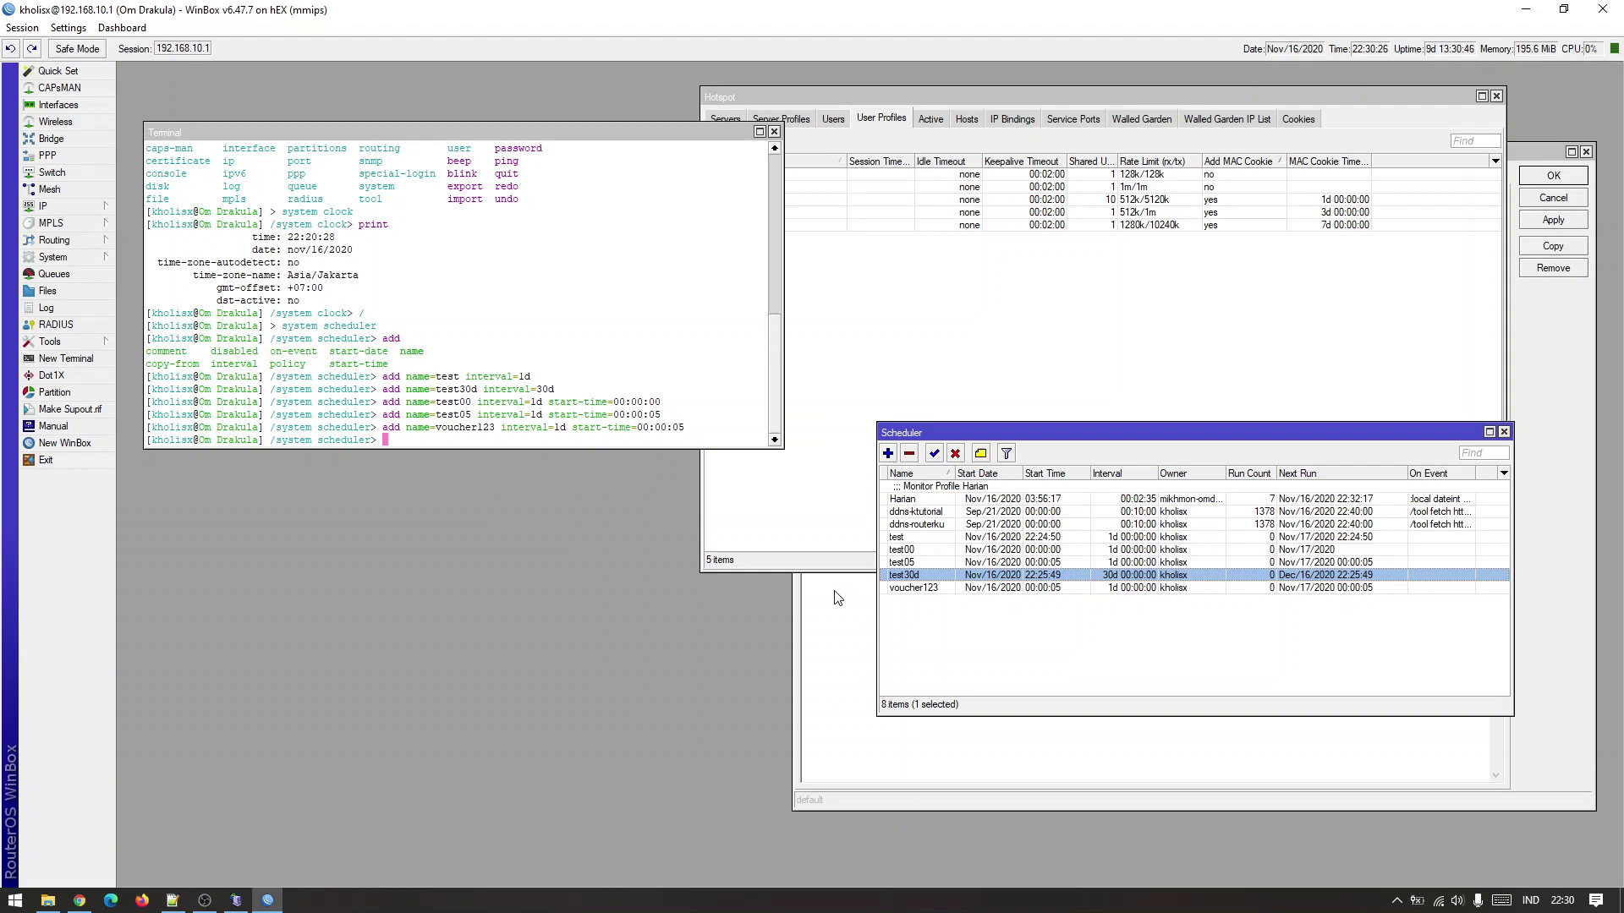
pyautogui.click(172, 900)
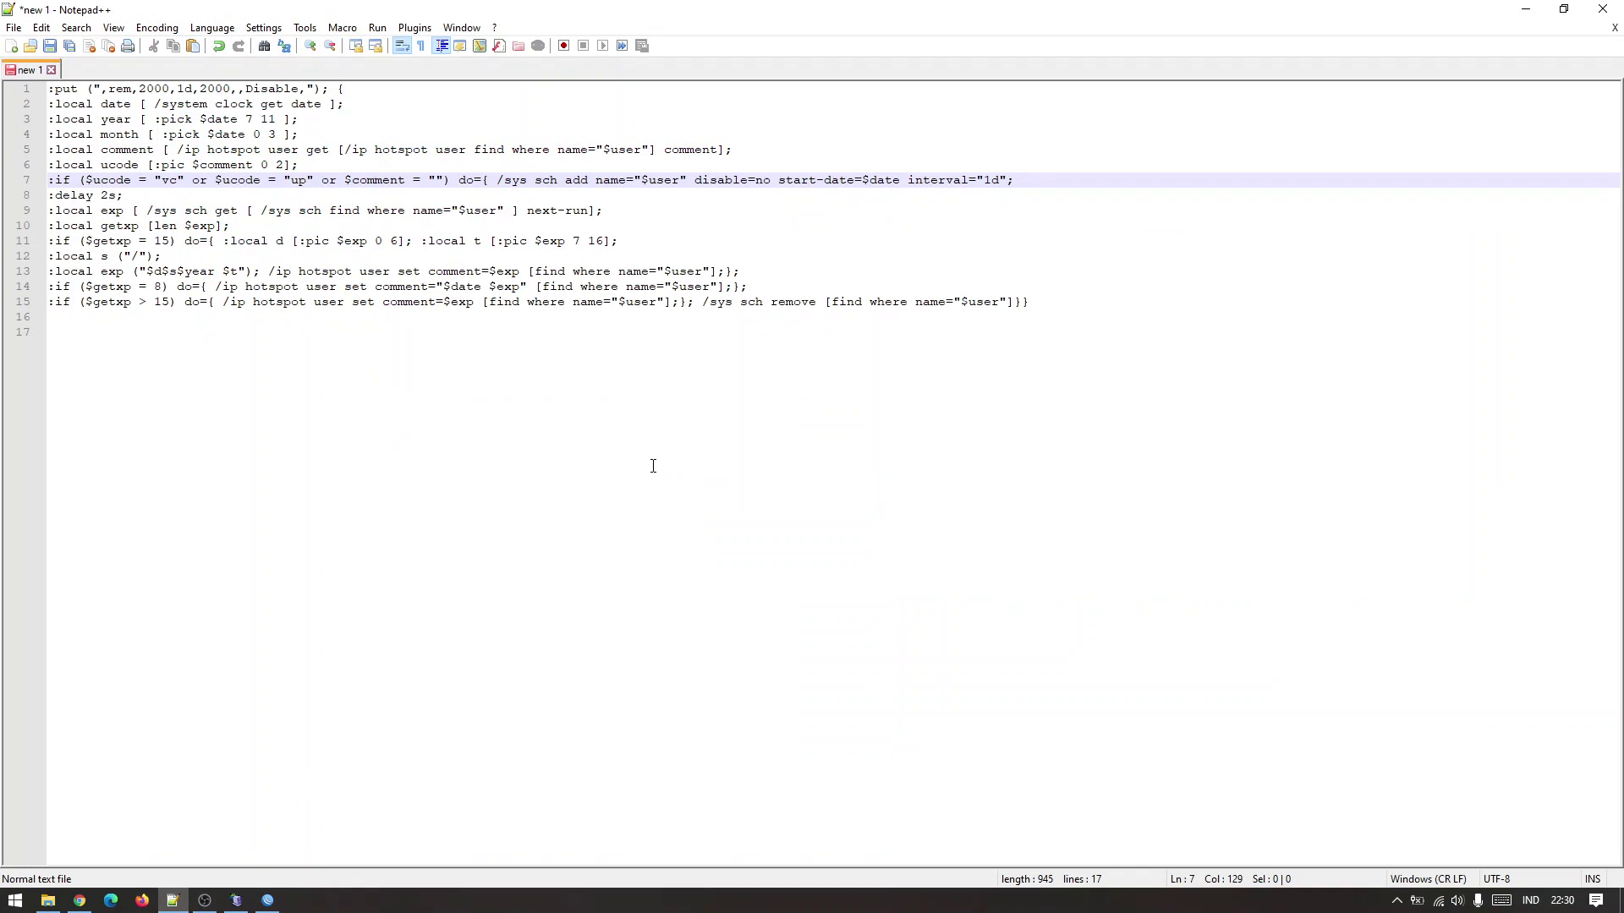
# Copy the start-time=00:00:05 text from the WinBox terminal.
pyautogui.click(268, 900)
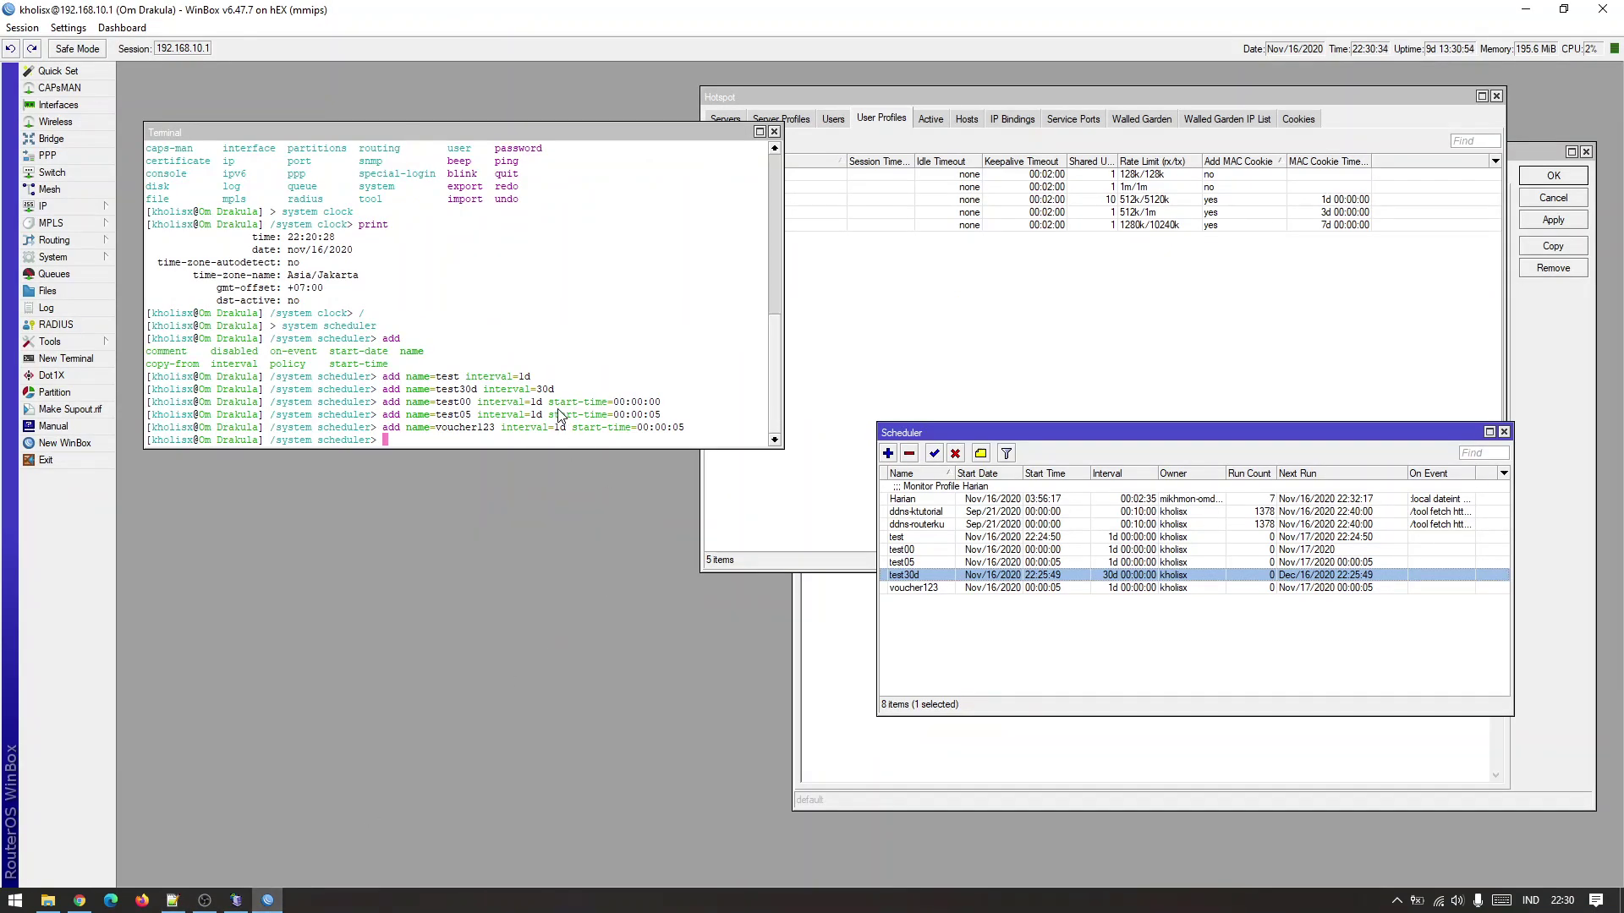
pyautogui.moveTo(543, 403); pyautogui.dragTo(665, 412)
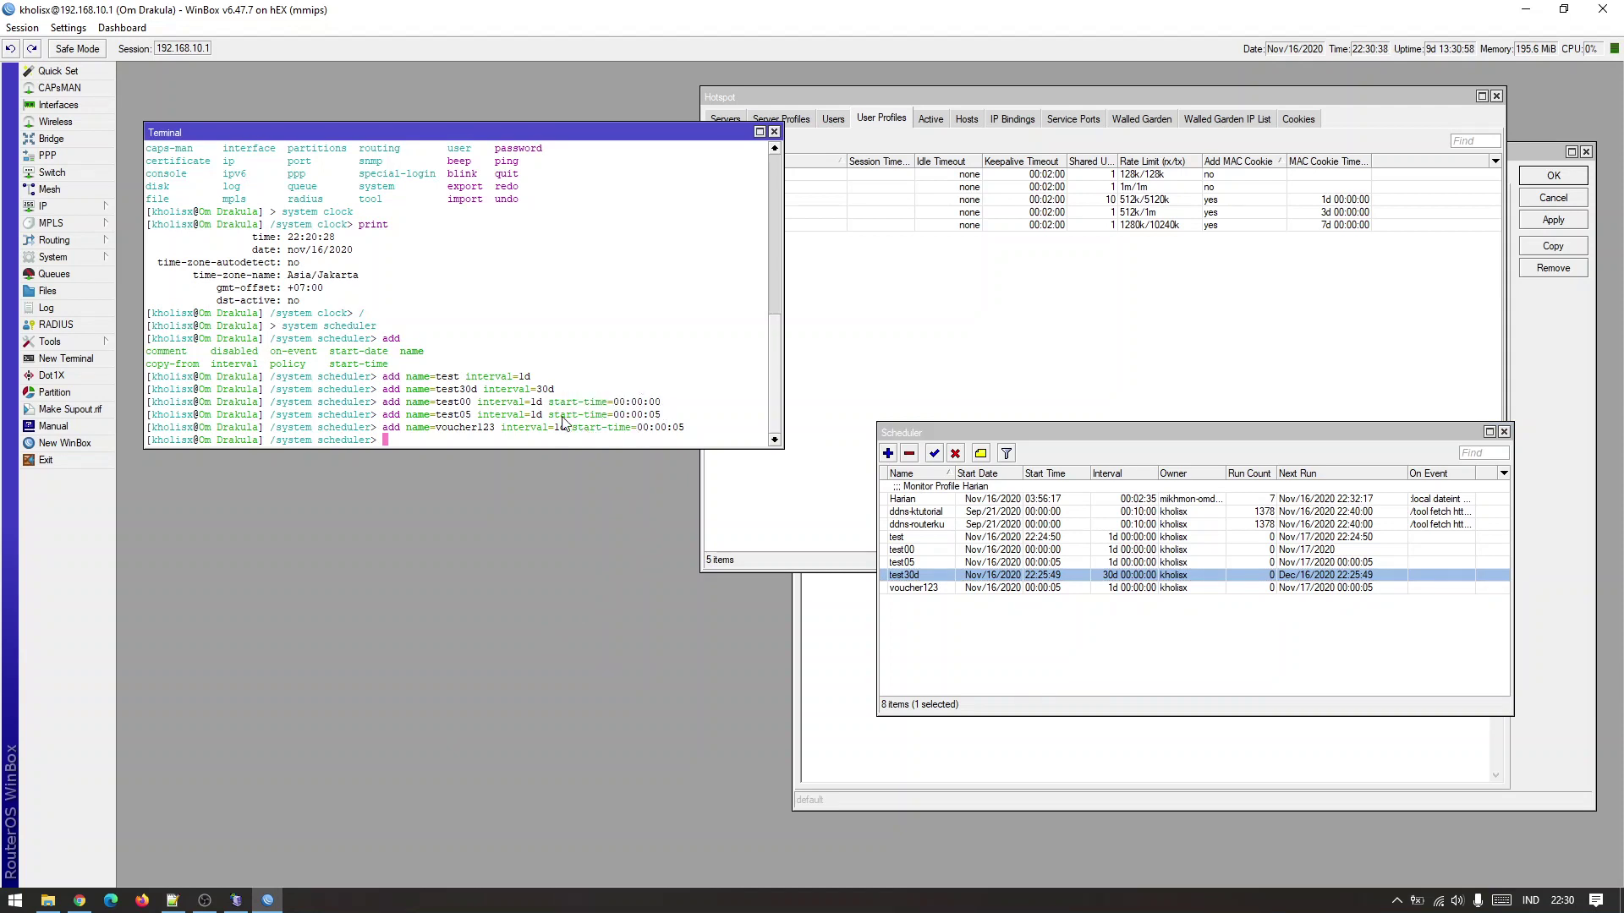
pyautogui.moveTo(549, 415); pyautogui.dragTo(663, 414)
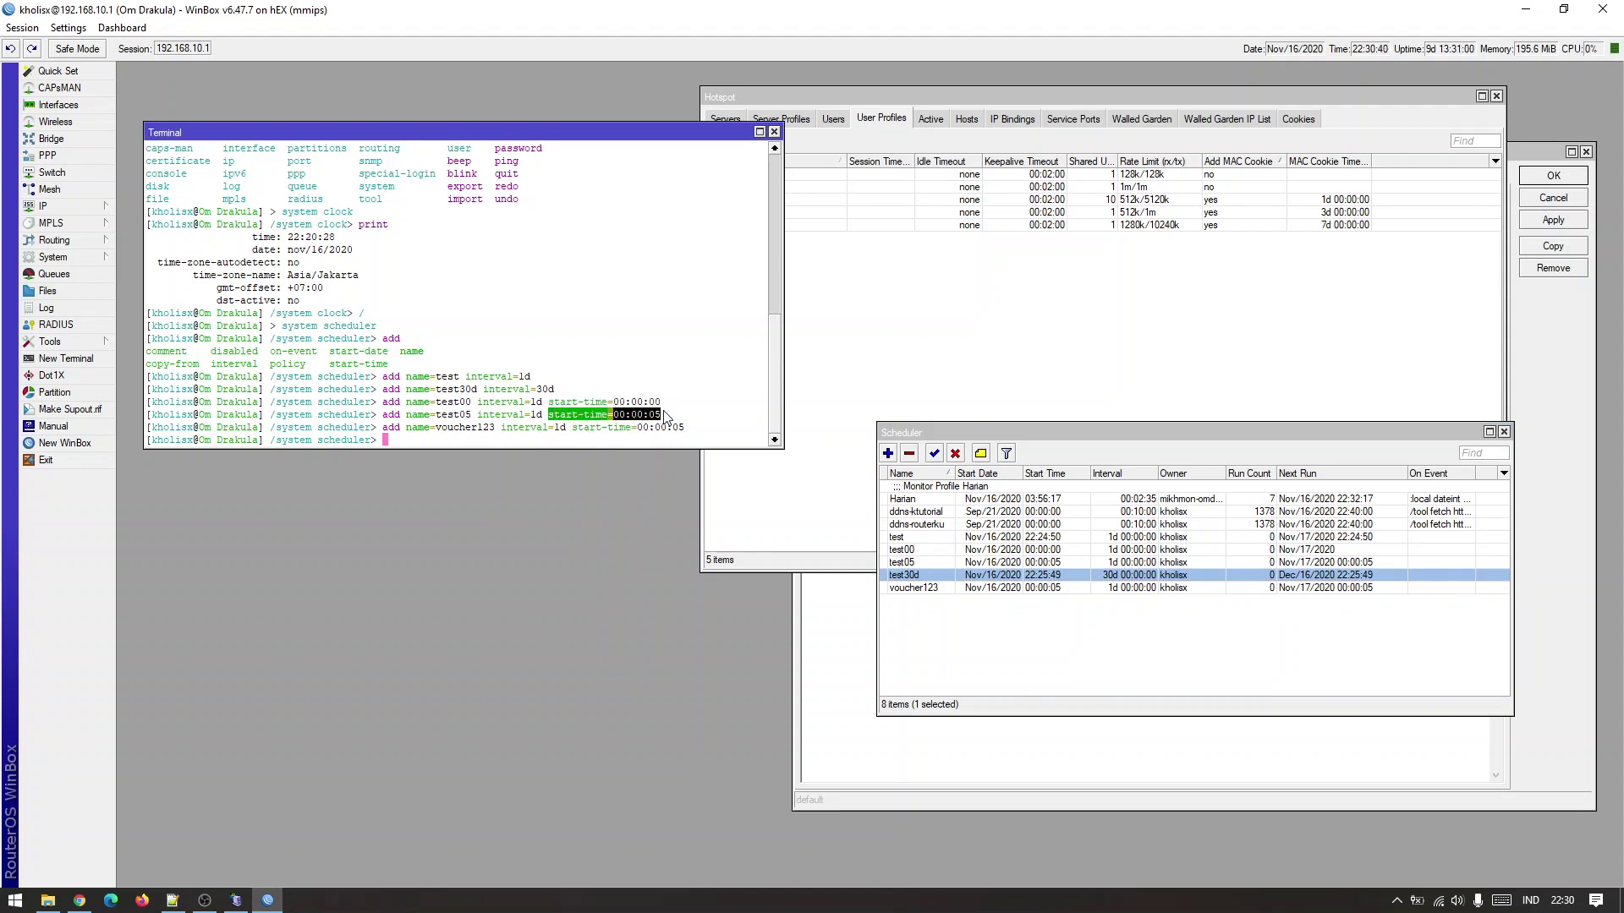
pyautogui.rightClick(649, 418)
pyautogui.click(687, 427)
# Paste start-time=00:00:05 before interval= on line 7 of the Notepad++ login script.
pyautogui.click(172, 900)
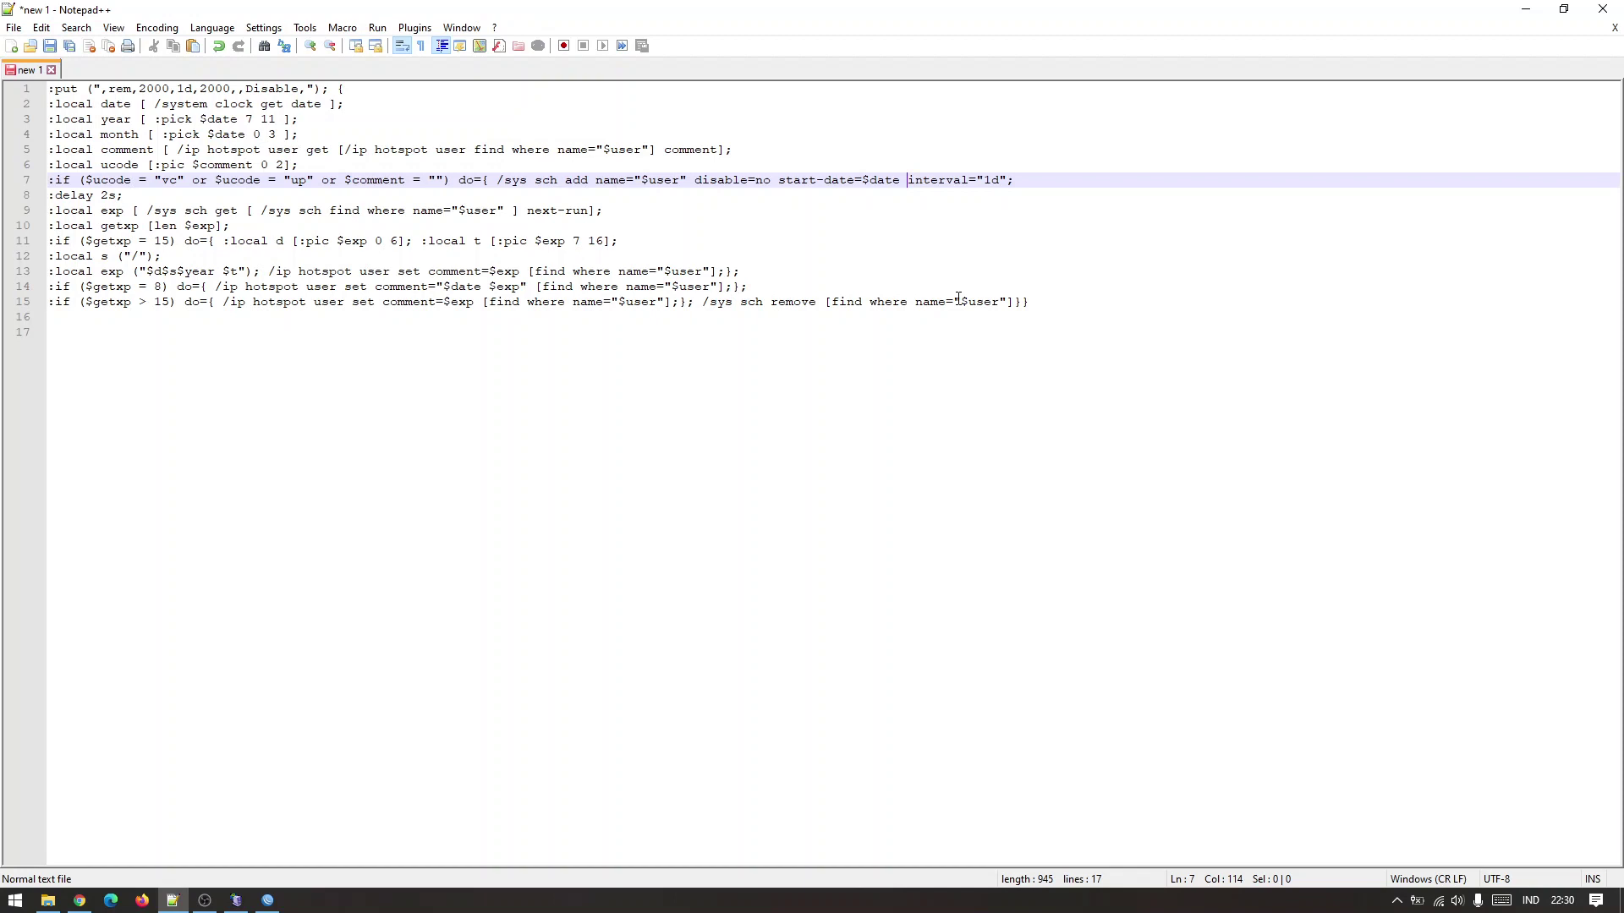
pyautogui.hotkey('ctrl', 'v')
pyautogui.click(986, 200)
pyautogui.click(981, 181)
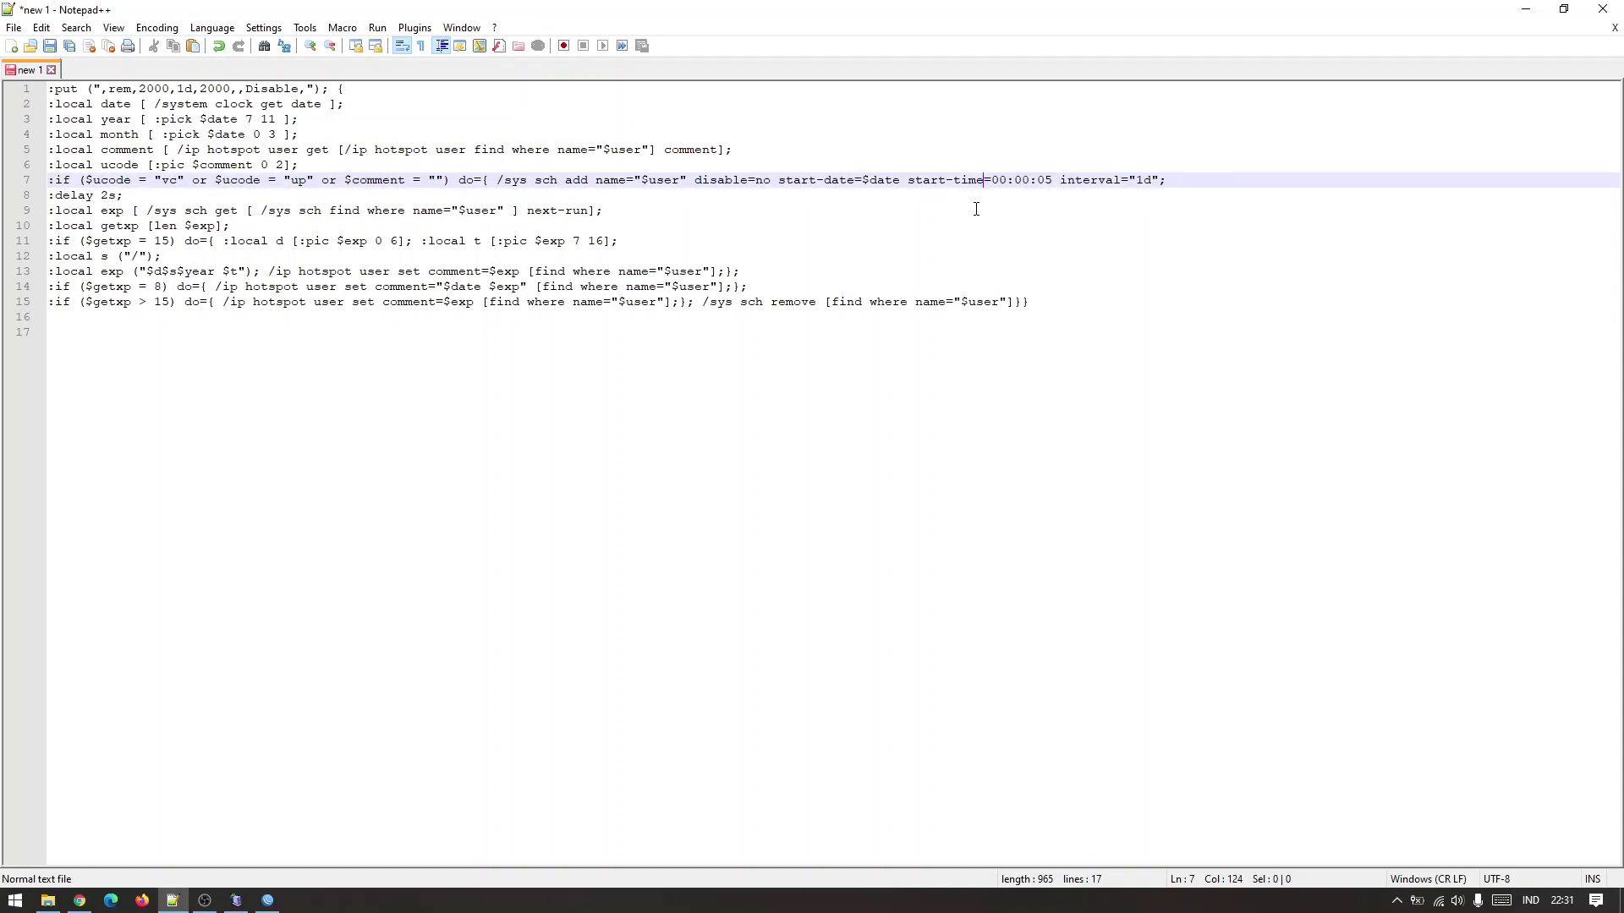
pyautogui.click(977, 197)
pyautogui.click(977, 166)
pyautogui.click(988, 153)
pyautogui.click(953, 222)
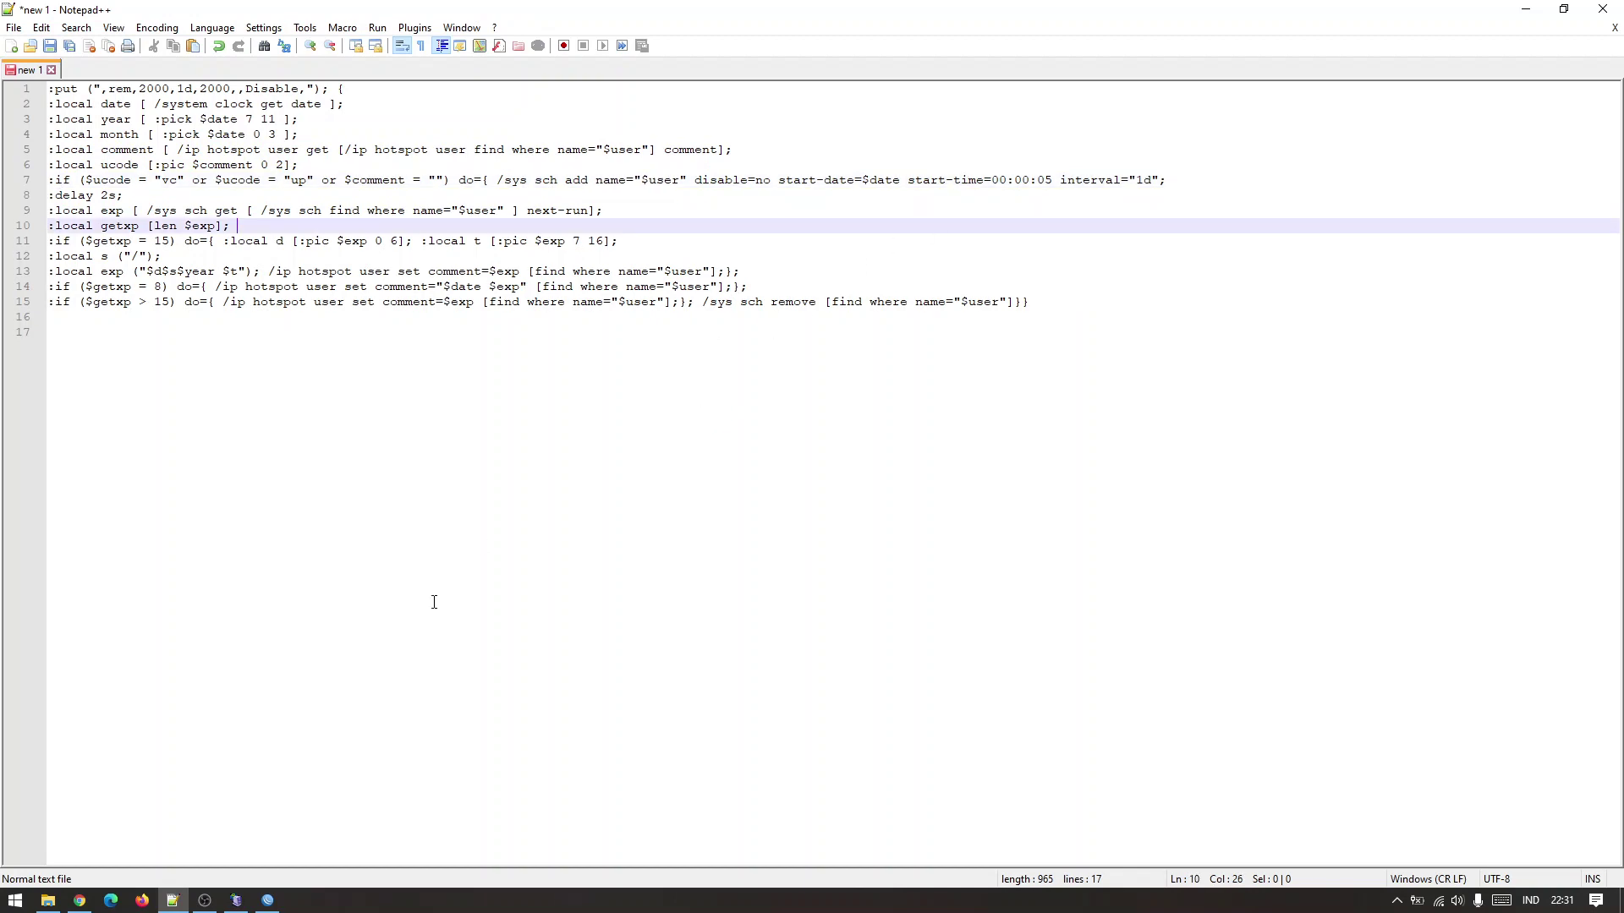
pyautogui.click(267, 900)
pyautogui.click(1548, 356)
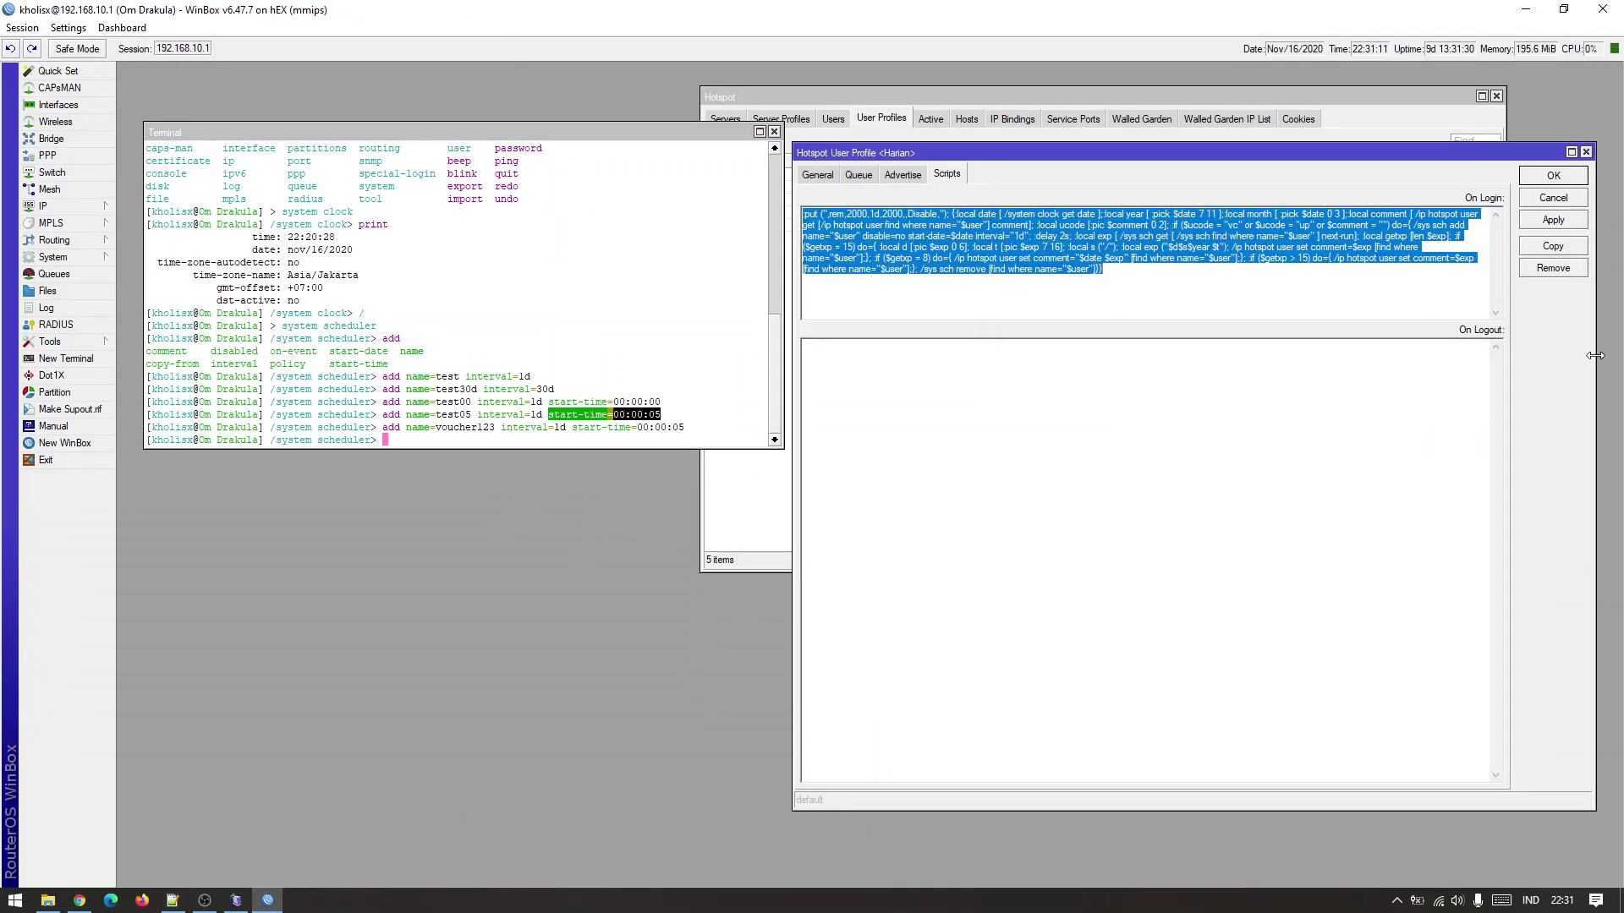
# Start a new MIKHMON user profile named Harian-00 with rate limit 512k/1m.
pyautogui.click(761, 506)
pyautogui.click(78, 900)
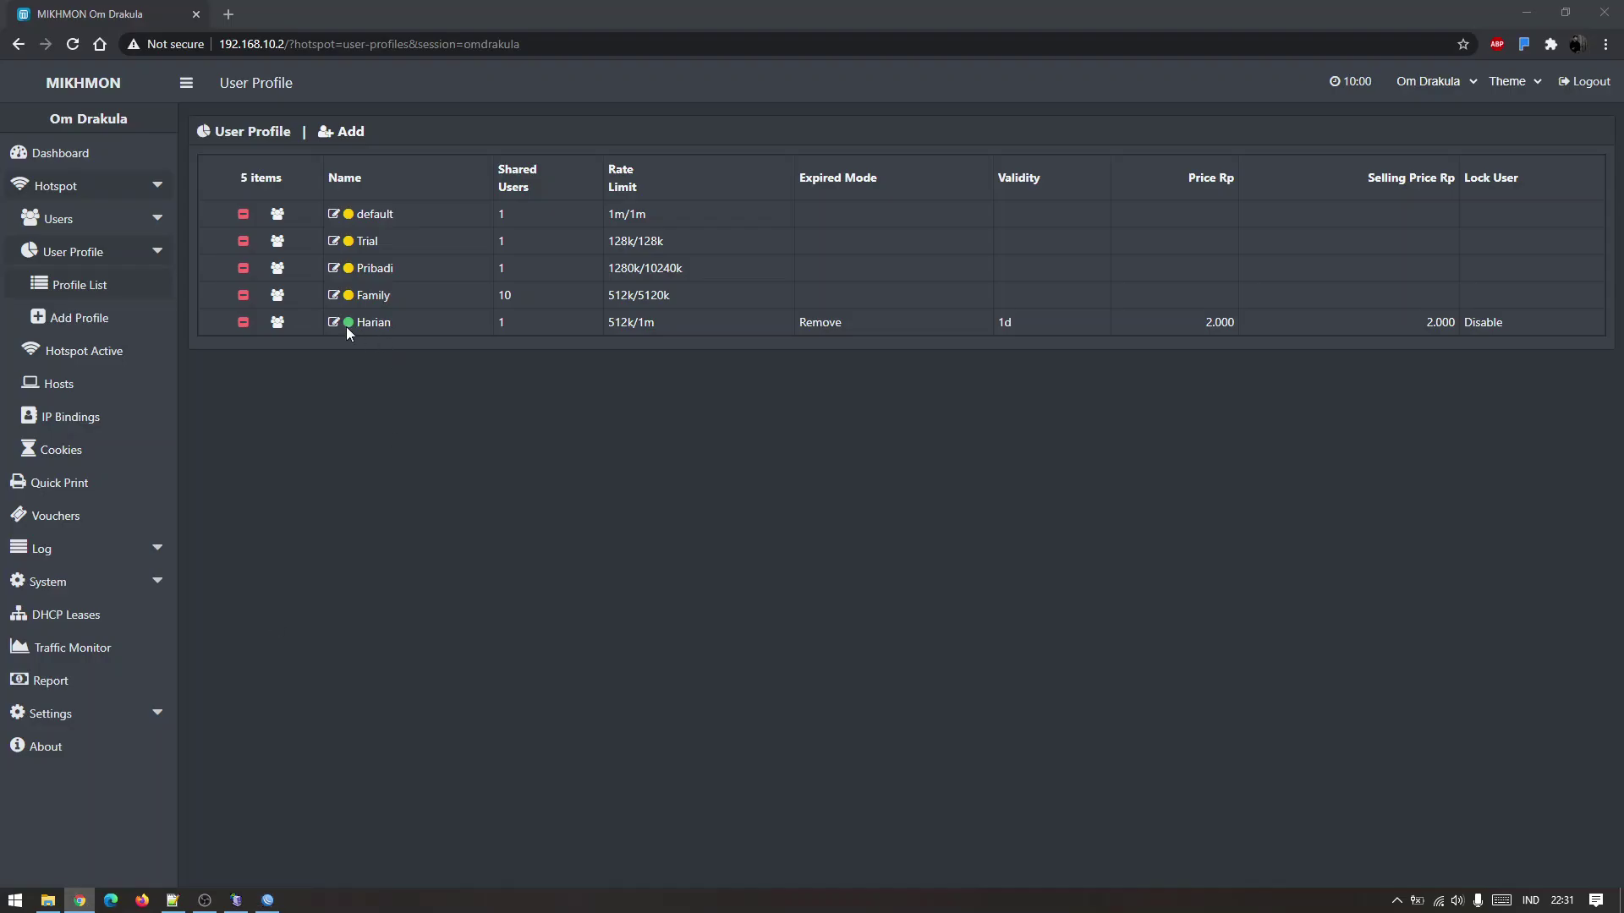
pyautogui.click(346, 134)
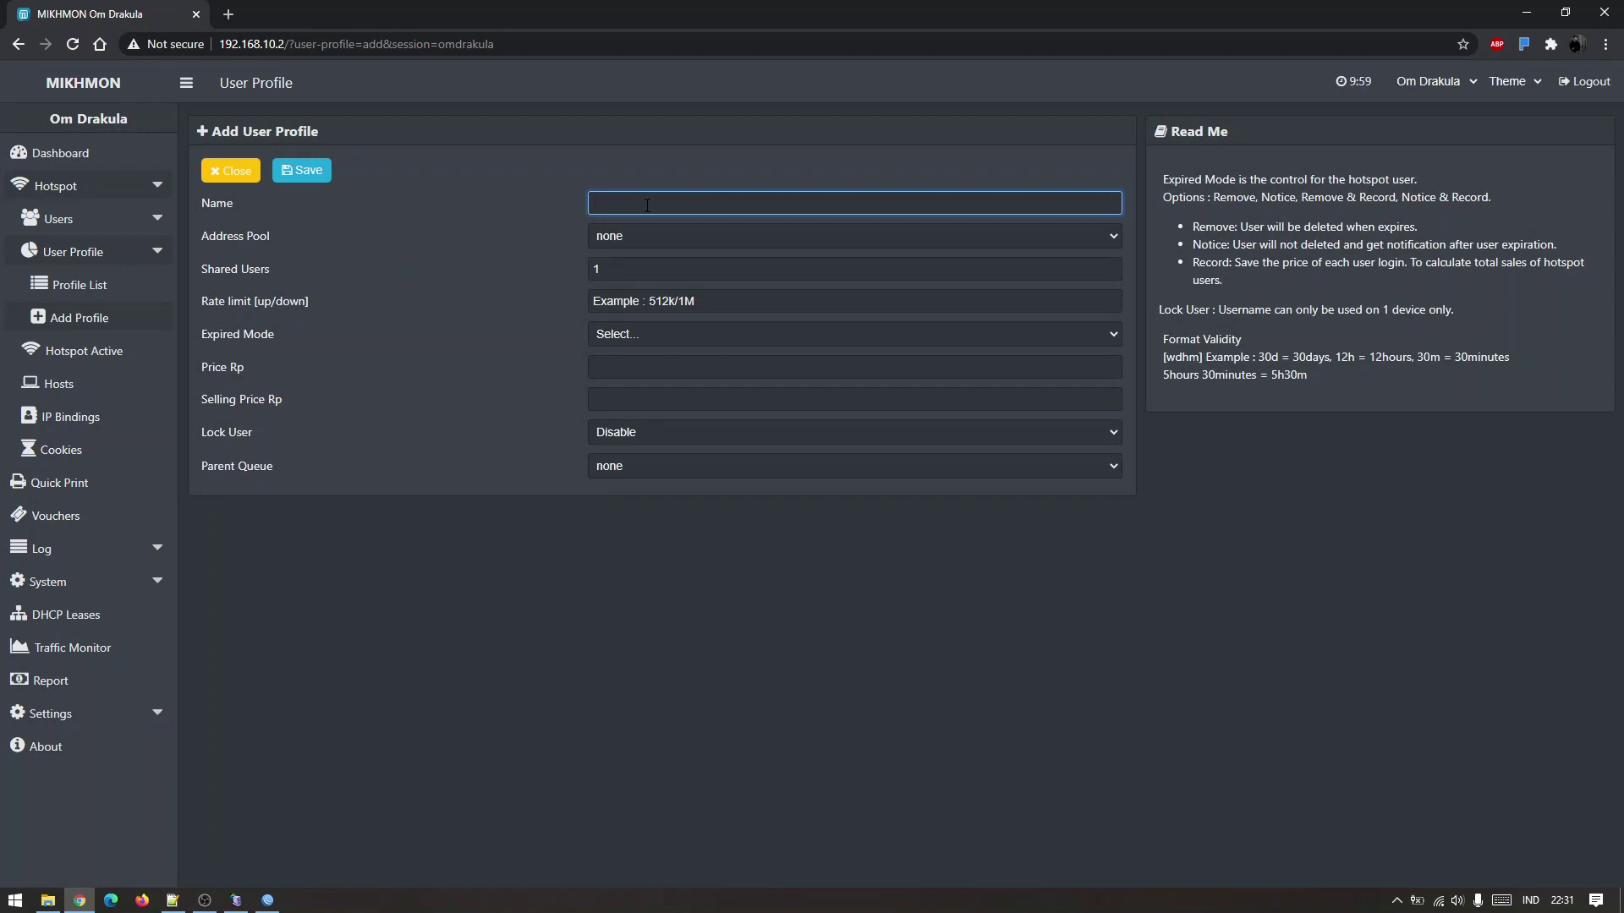
pyautogui.write('Harian-00')
pyautogui.click(642, 294)
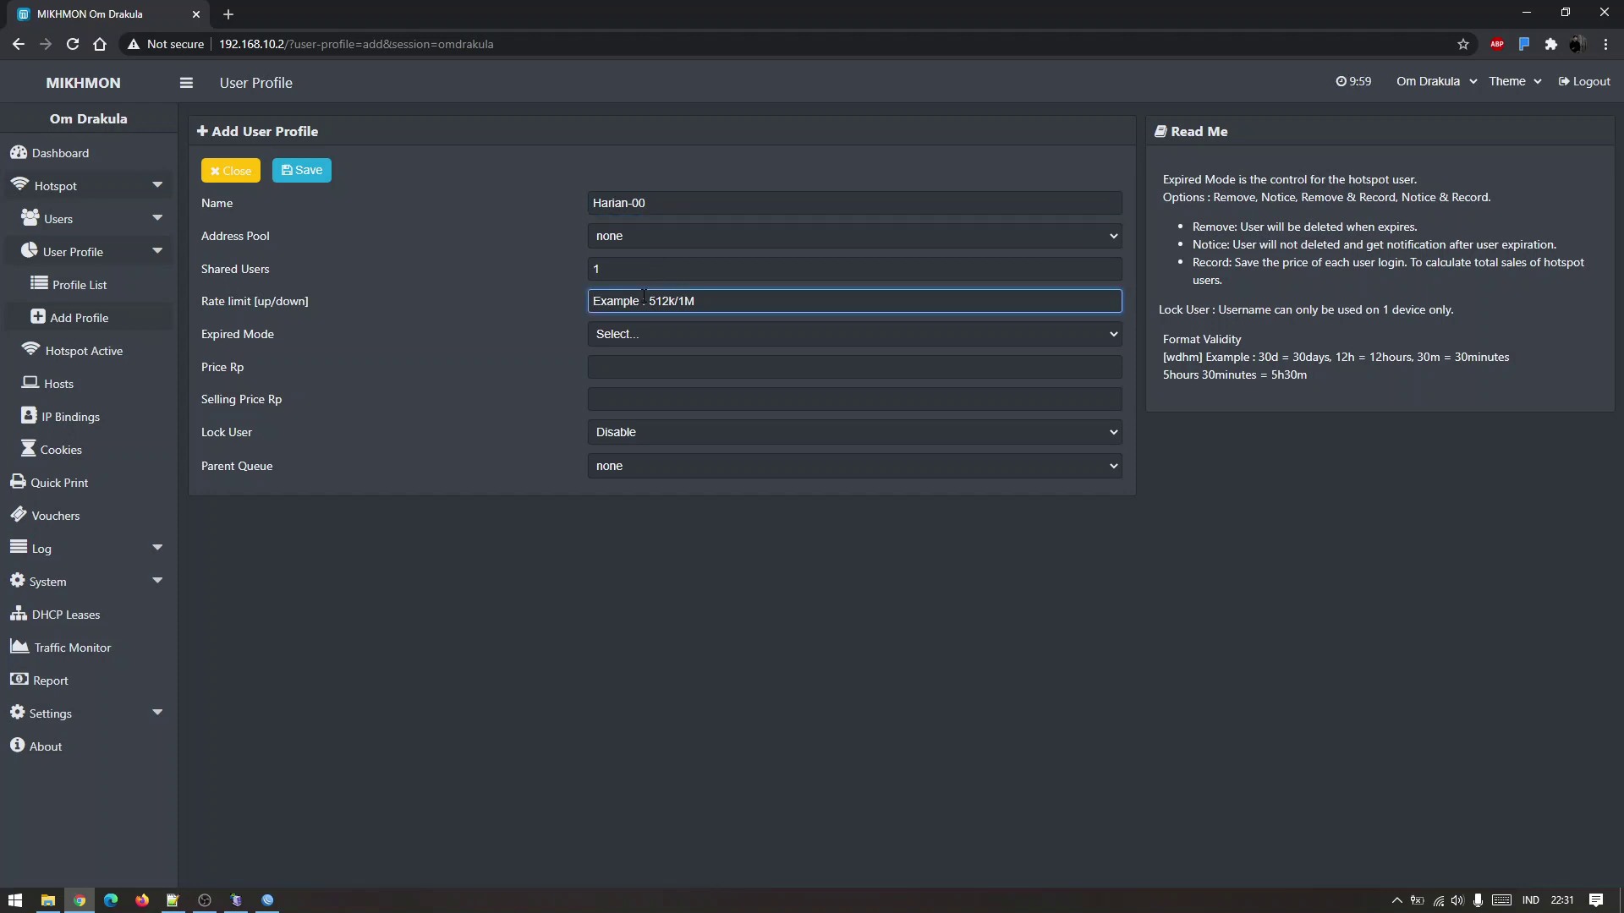
pyautogui.write('512k/1m')
# Set expired mode Remove, validity 1d, price and selling price 2000, and save the profile.
pyautogui.click(611, 331)
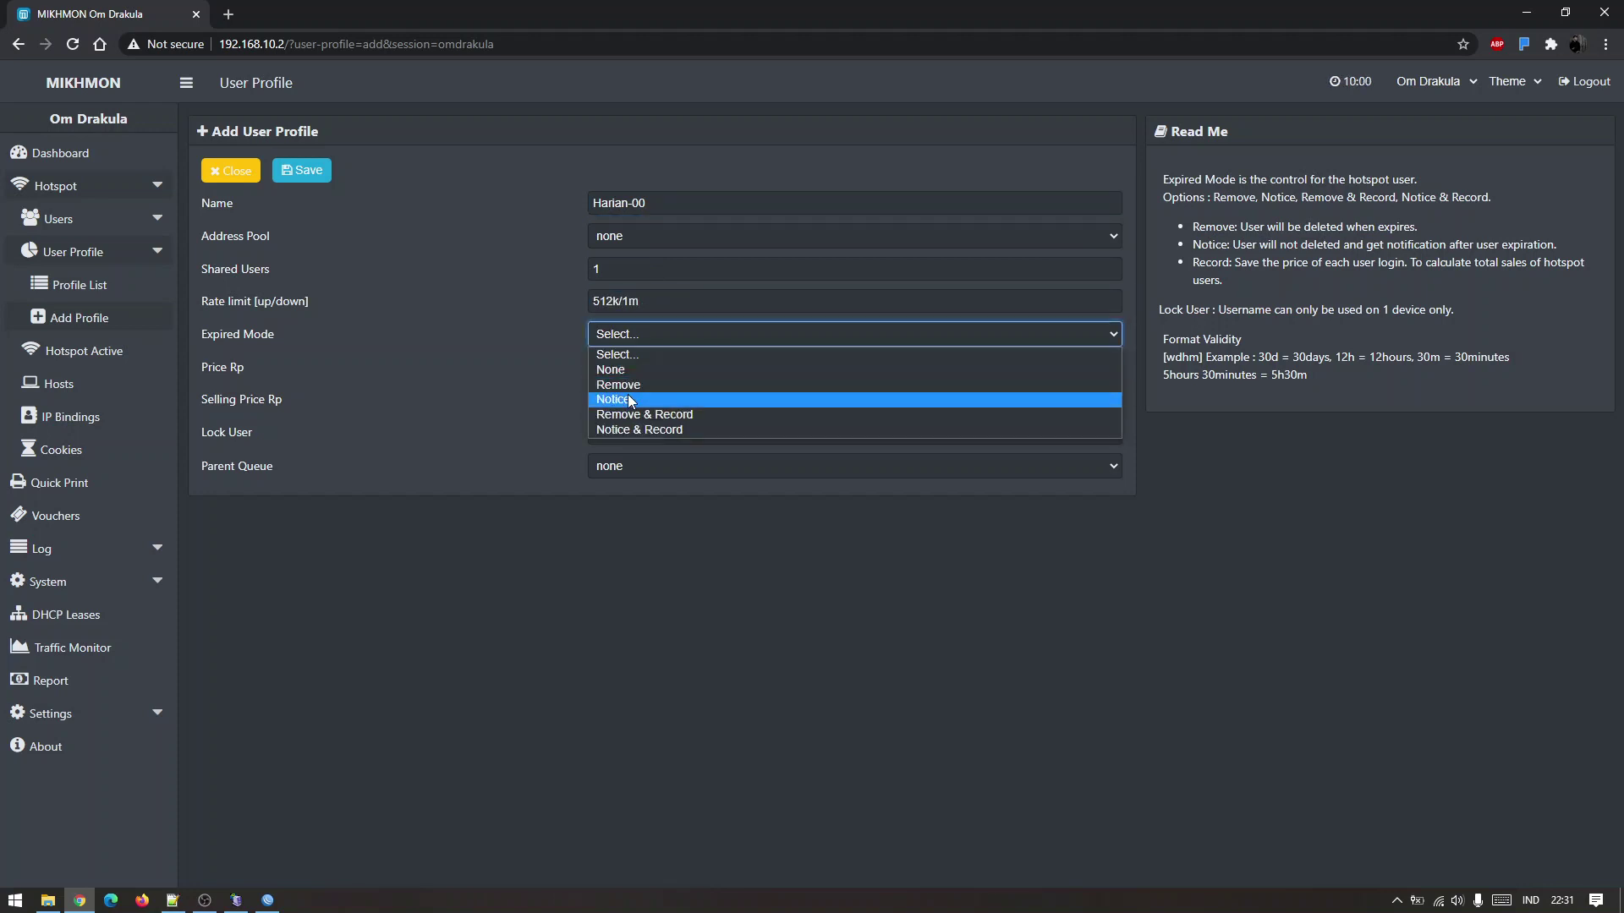
pyautogui.click(627, 397)
pyautogui.click(642, 340)
pyautogui.click(645, 385)
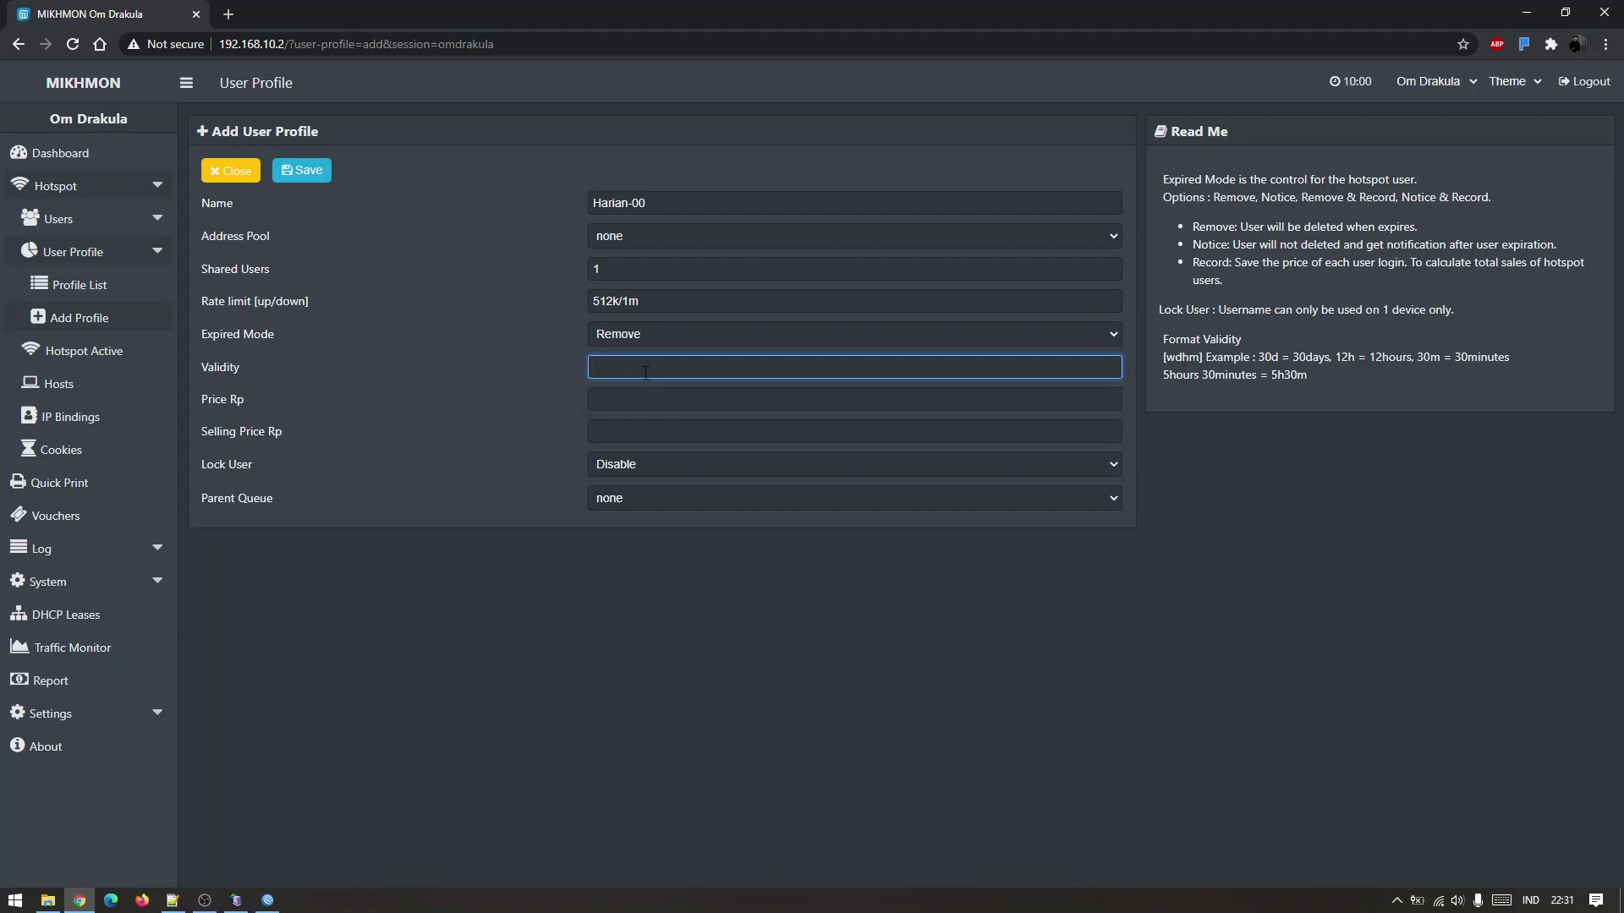
pyautogui.write('1d')
pyautogui.press('Tab')
pyautogui.write('20')
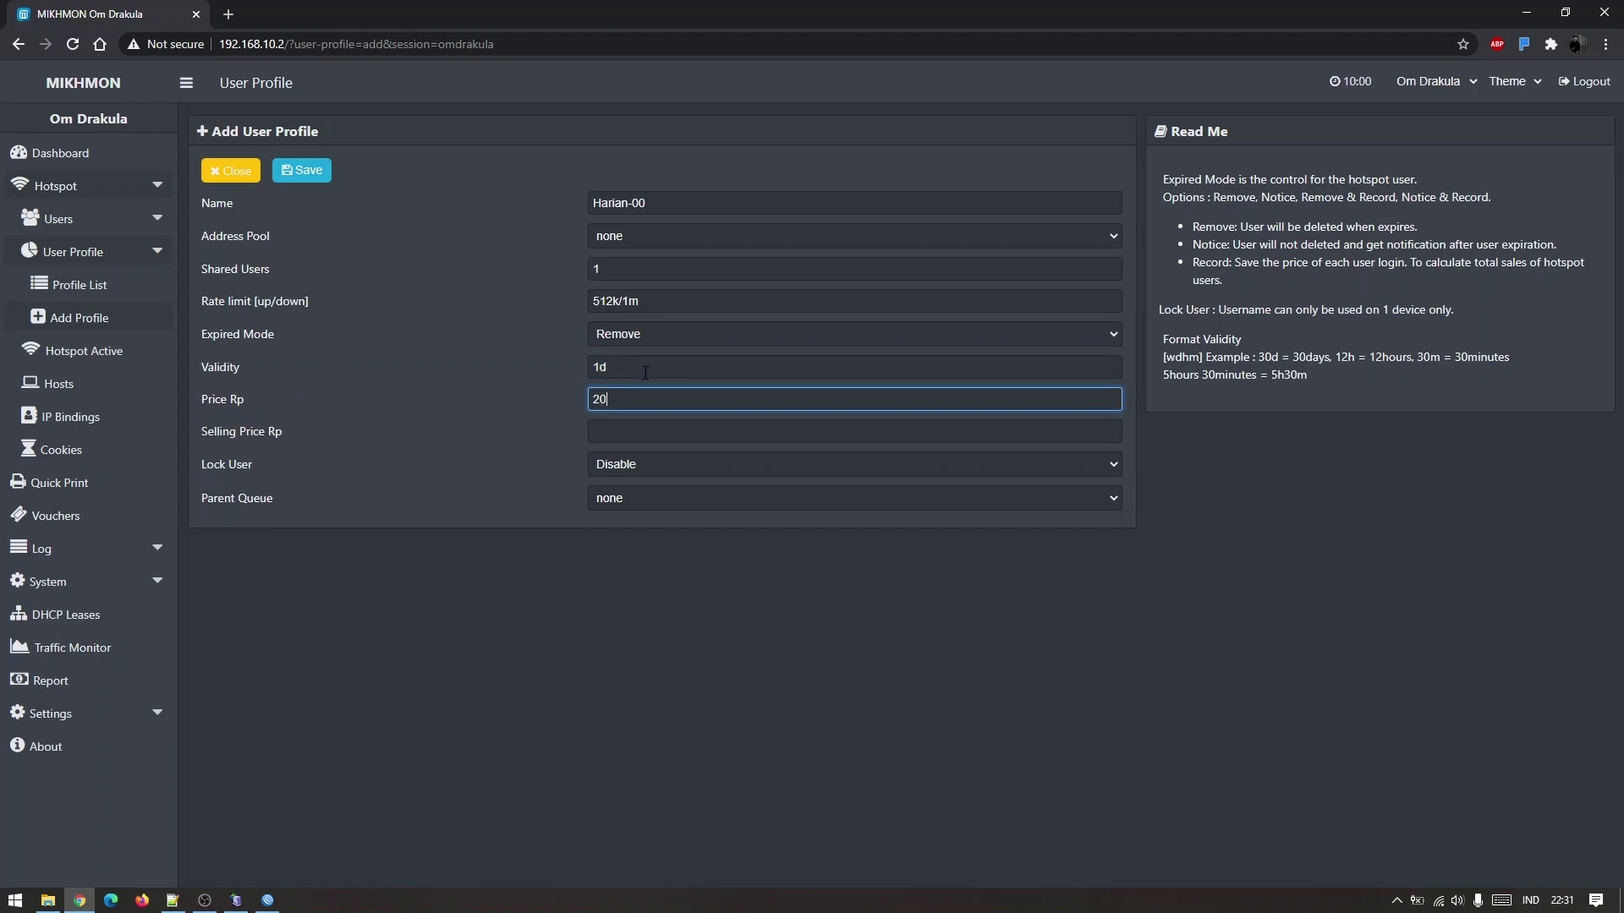
pyautogui.write('00')
pyautogui.press('Tab')
pyautogui.write('2')
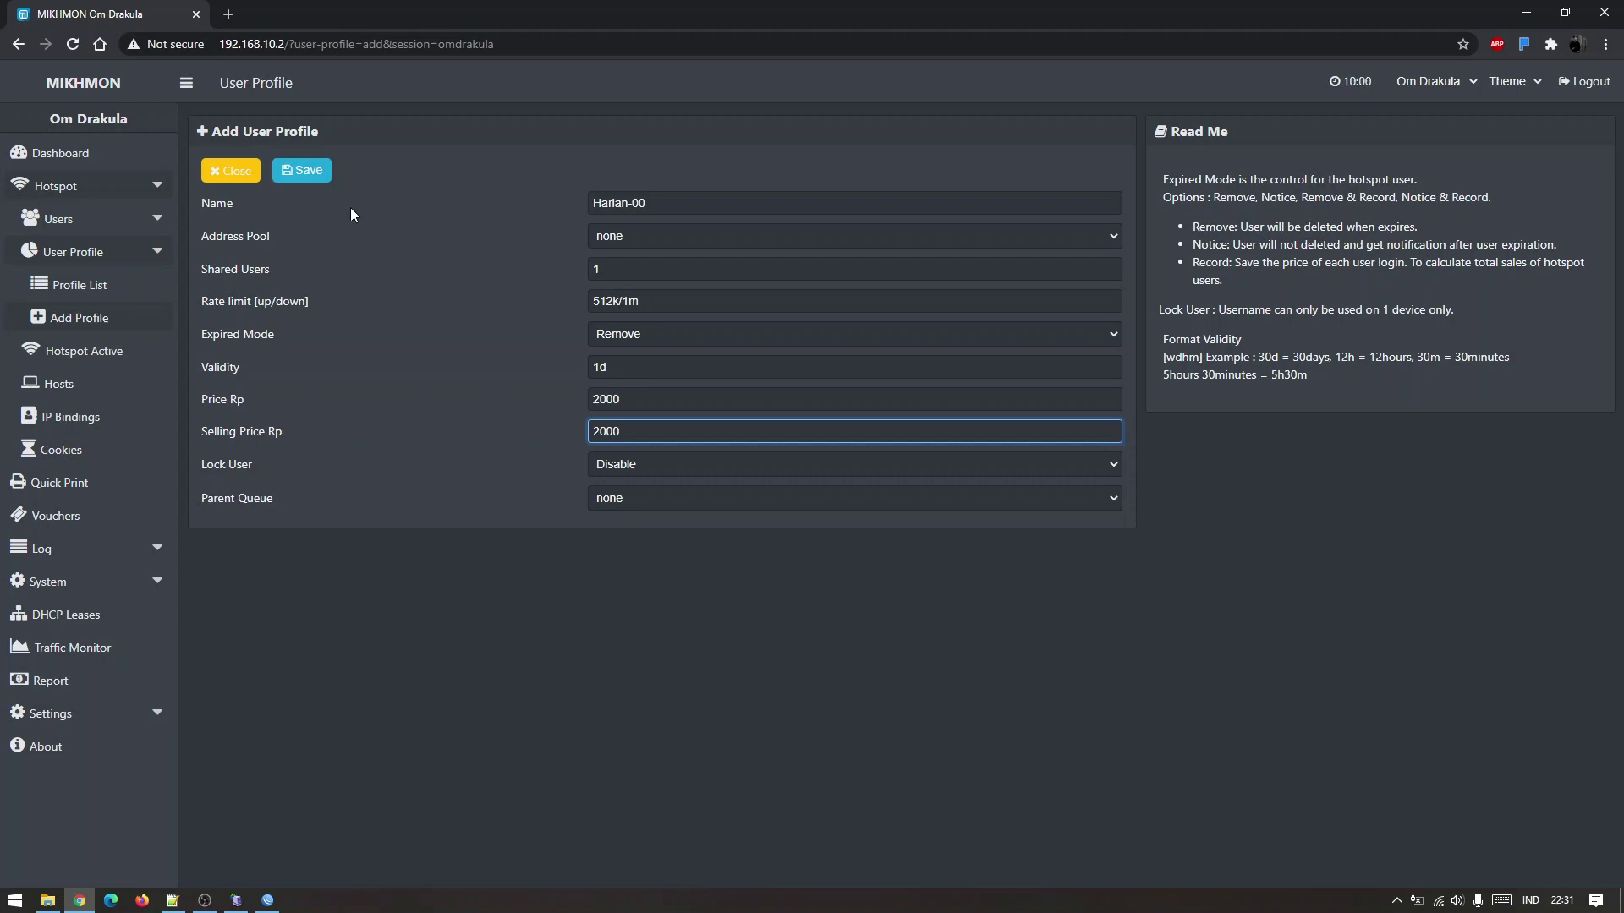
pyautogui.click(287, 173)
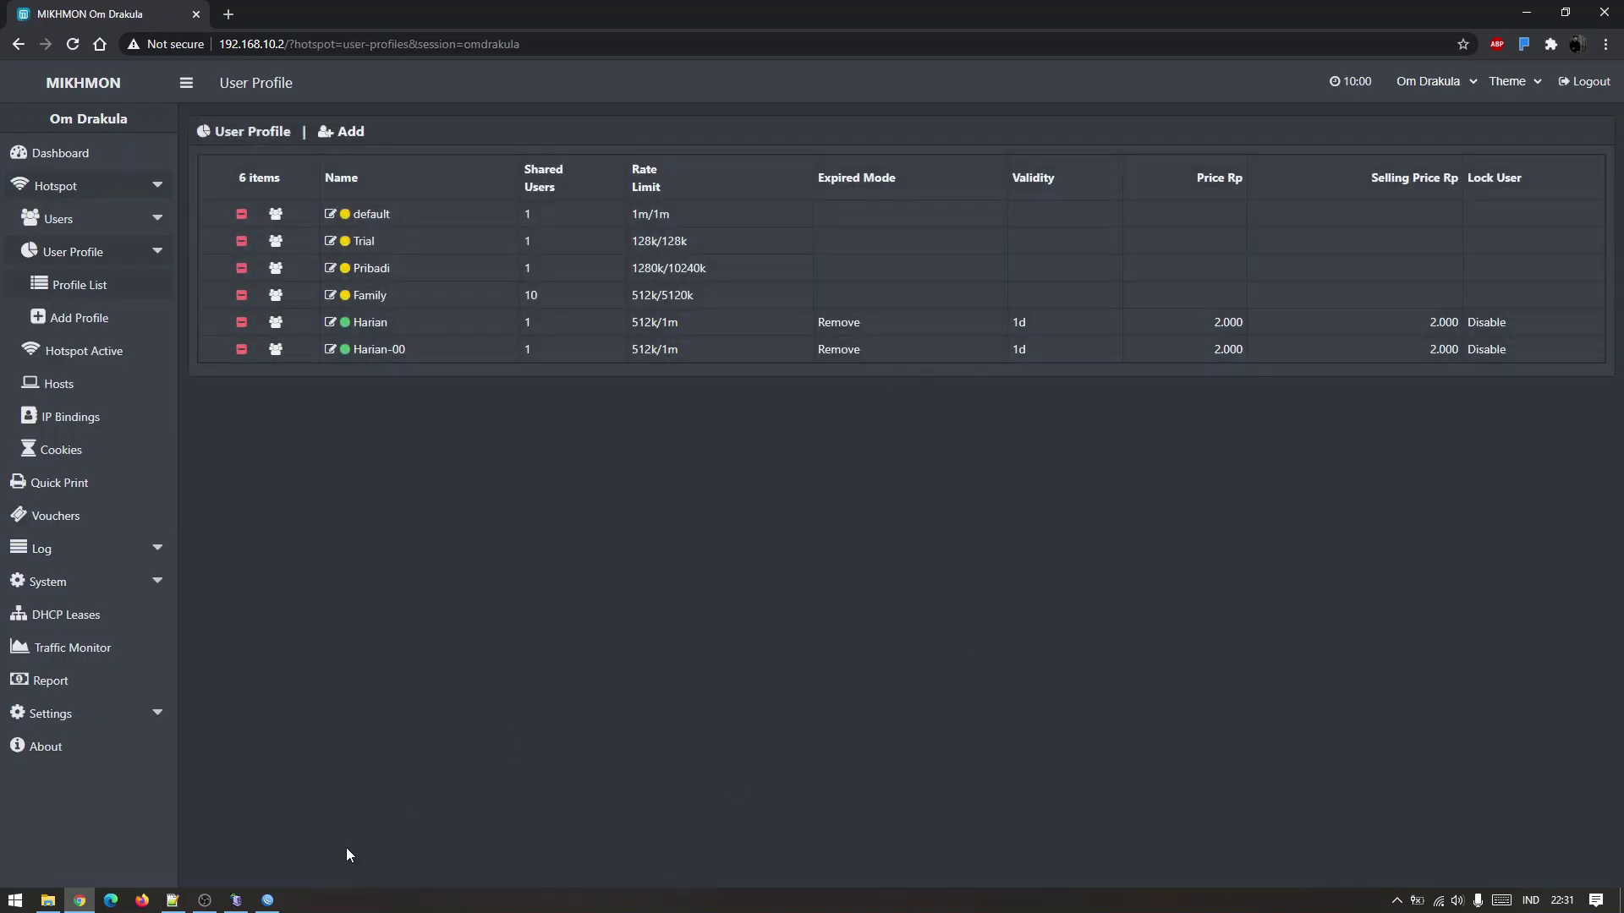
pyautogui.click(267, 900)
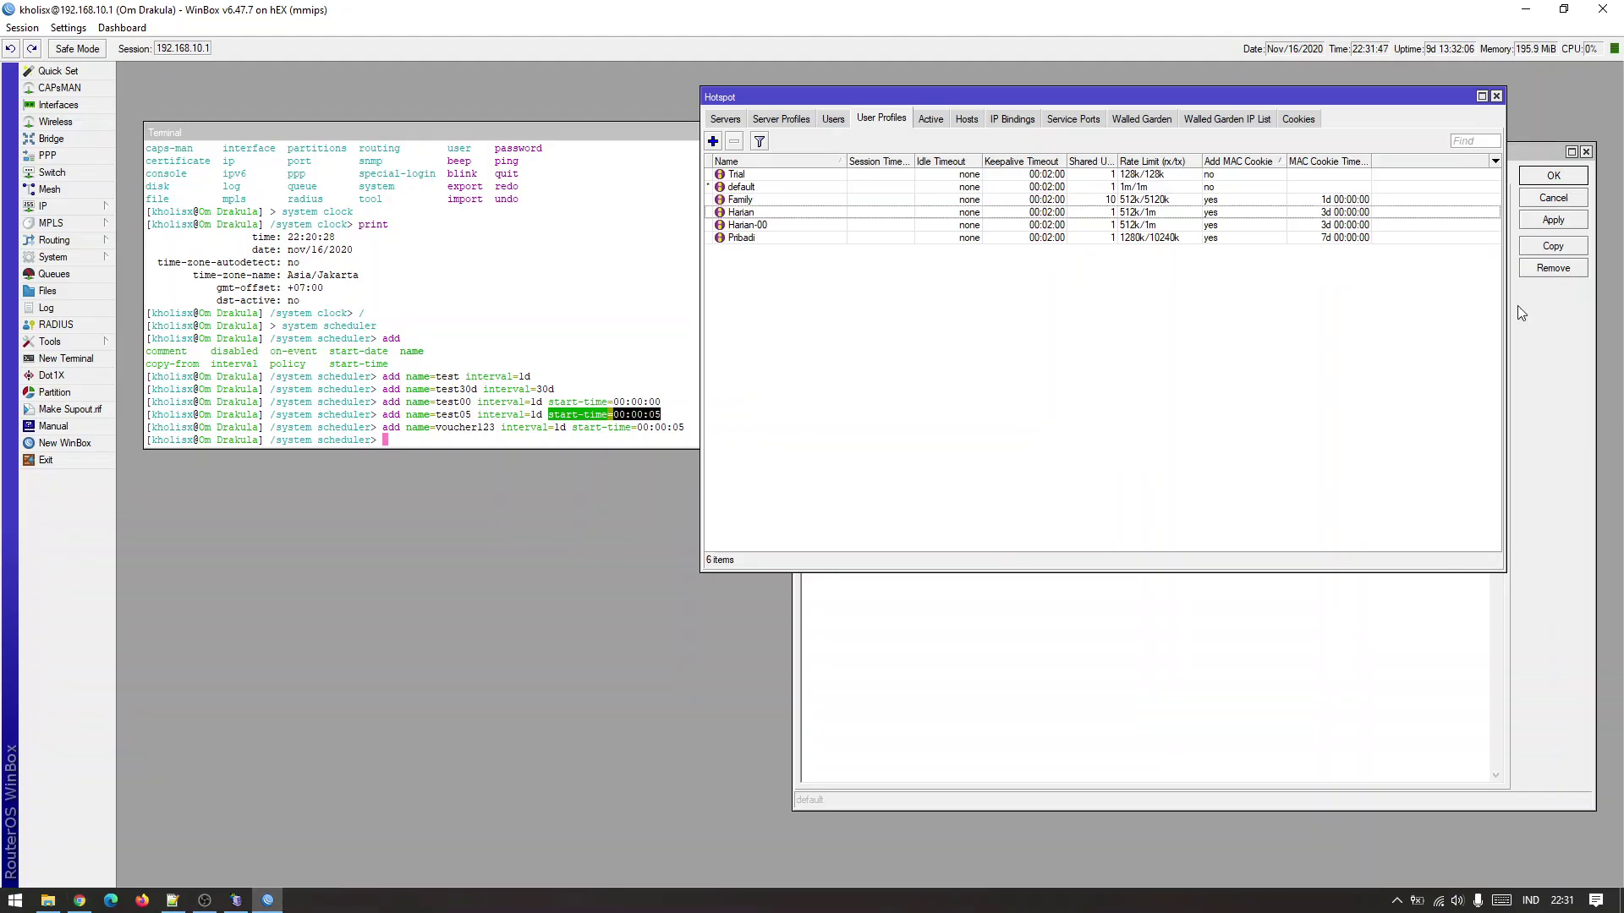
# Close the profile dialogs and delete the five test scheduler entries through voucher123.
pyautogui.click(1496, 96)
pyautogui.click(1250, 346)
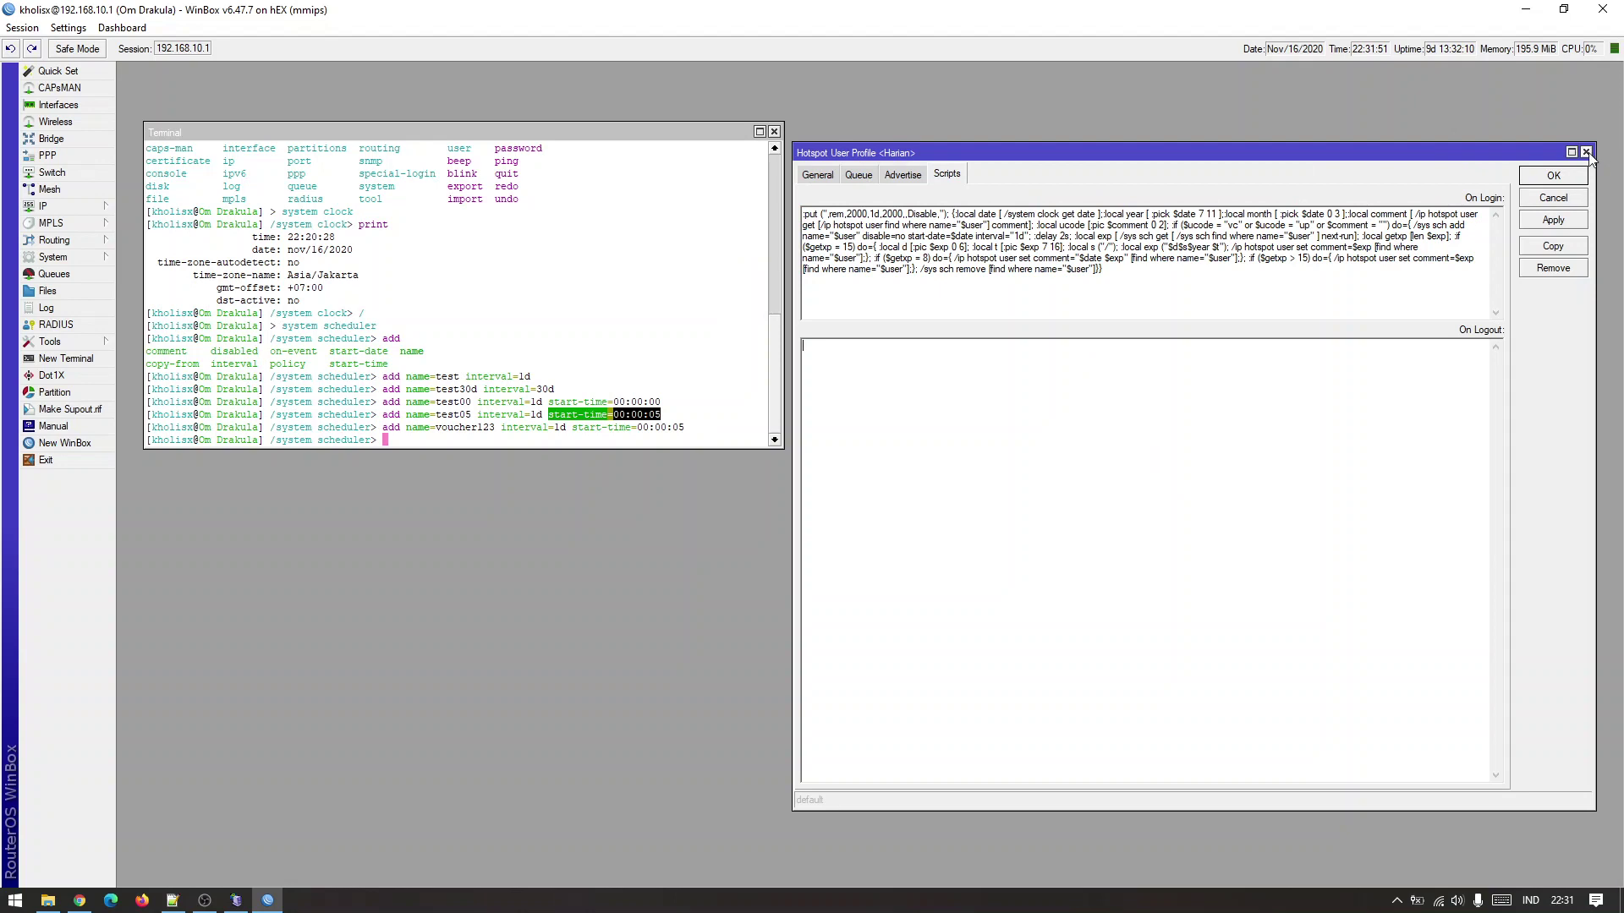
pyautogui.click(1588, 153)
pyautogui.moveTo(1106, 427); pyautogui.dragTo(1091, 407)
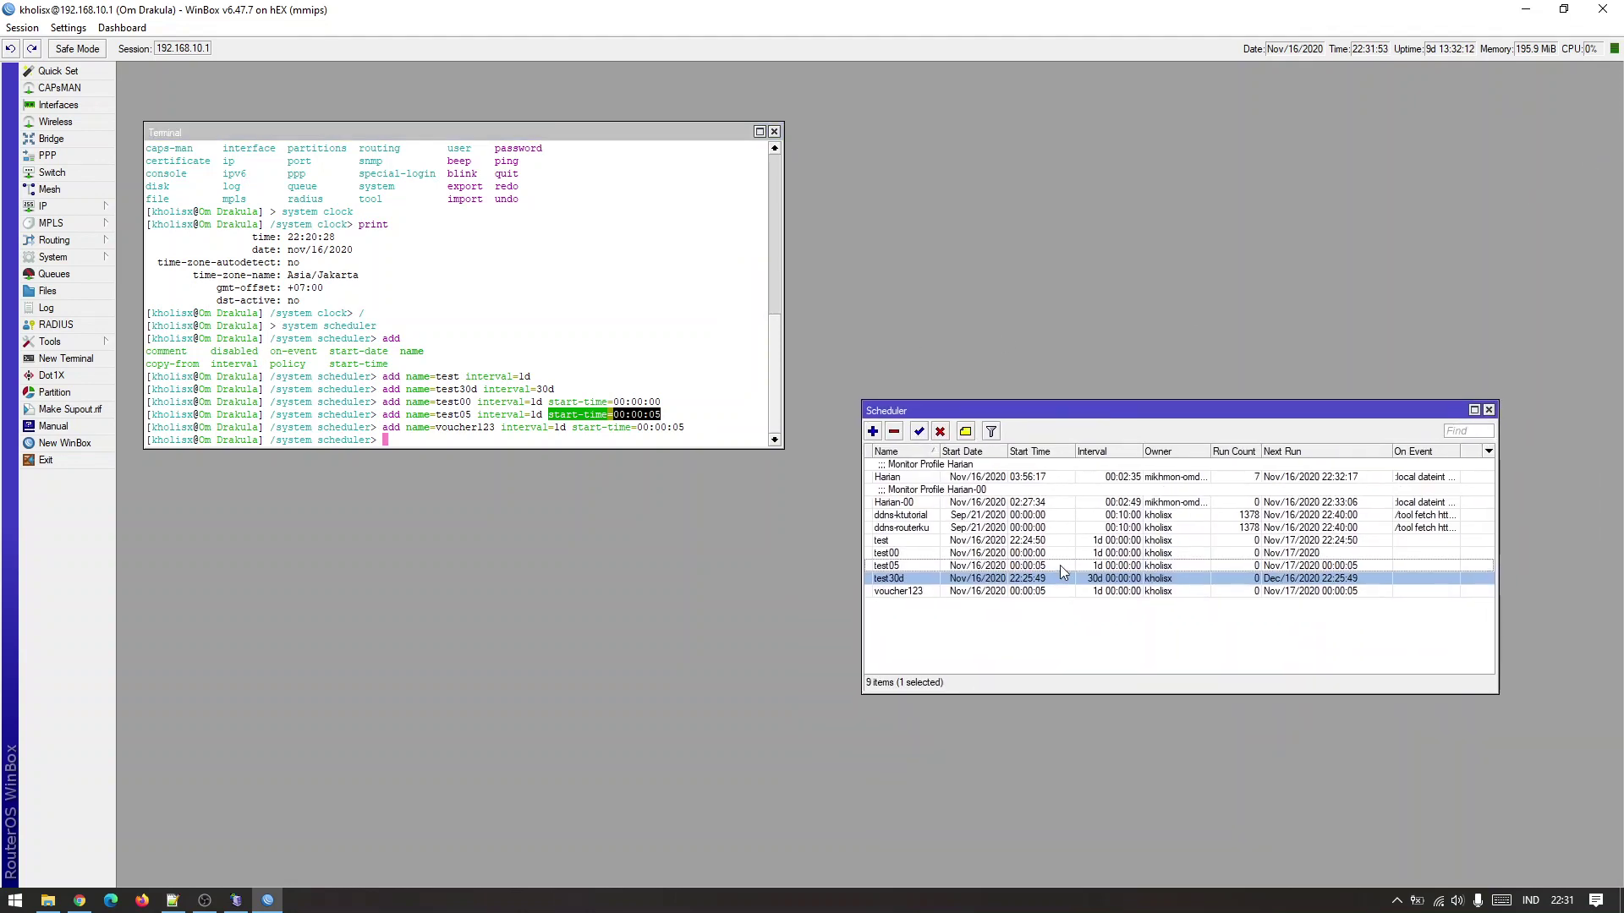
pyautogui.click(1259, 553)
pyautogui.click(1263, 542)
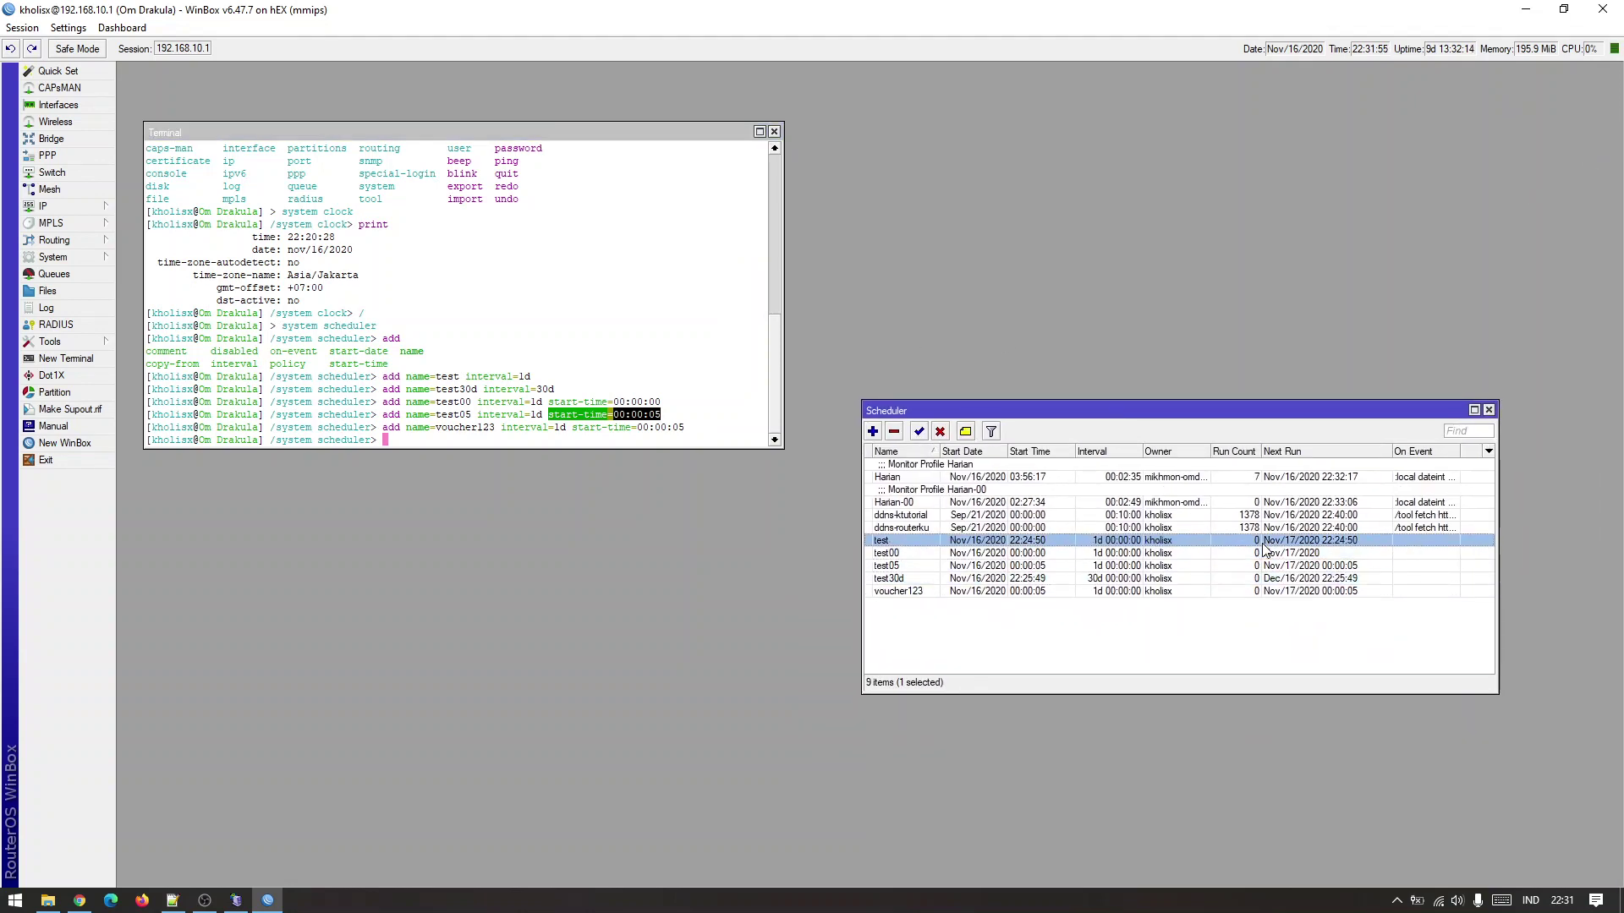
pyautogui.keyDown('shift'); pyautogui.click(1260, 592); pyautogui.keyUp('shift')
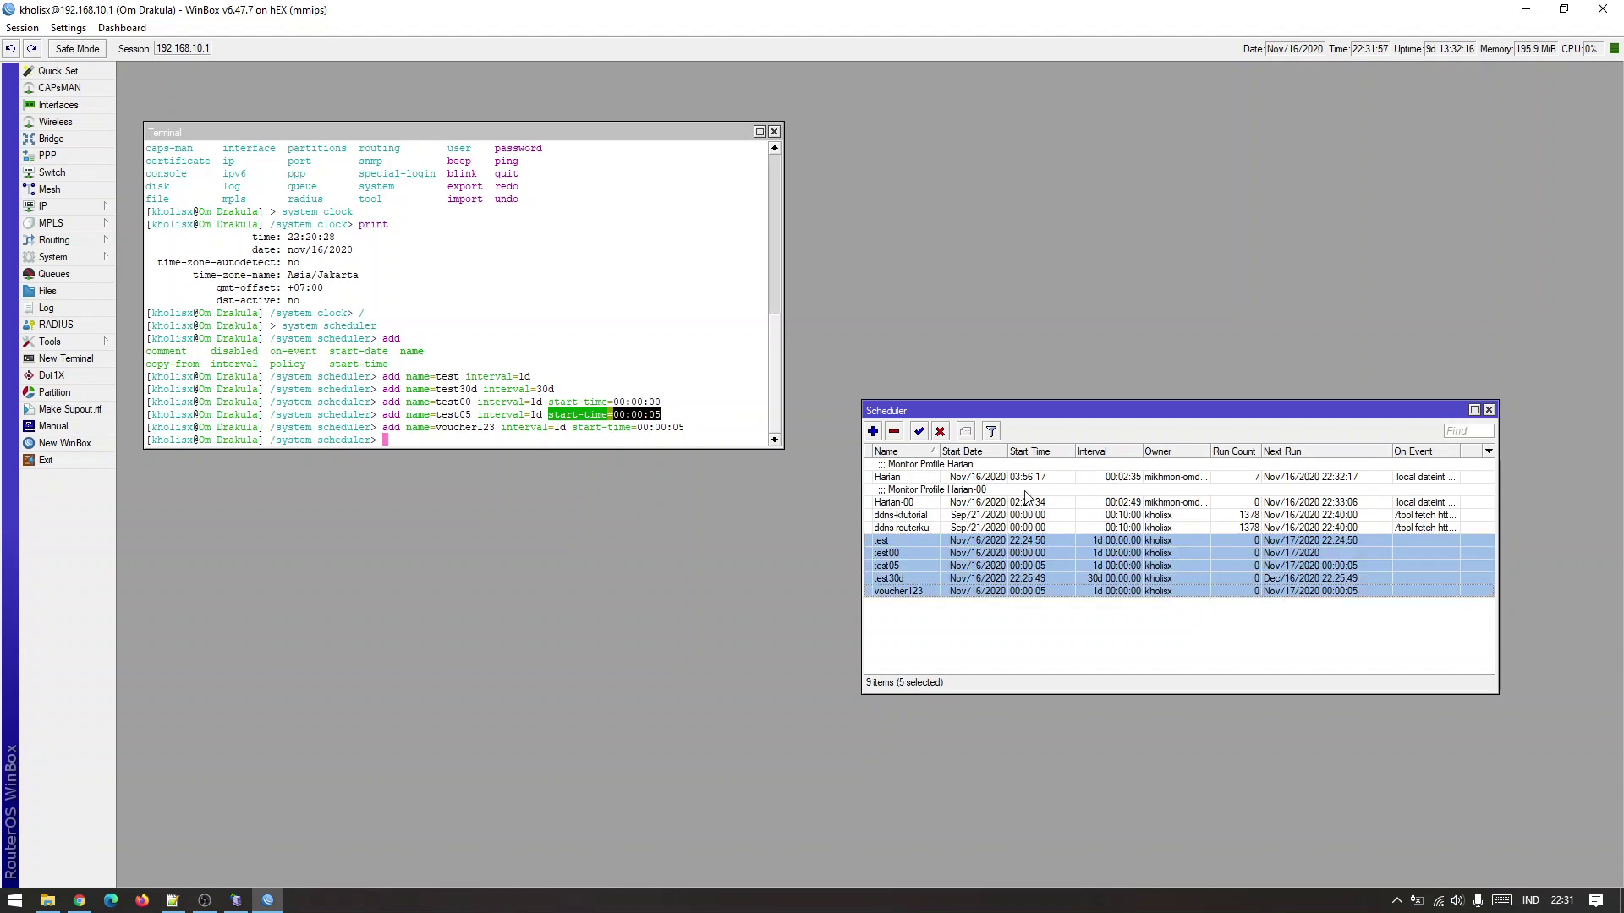
pyautogui.click(895, 433)
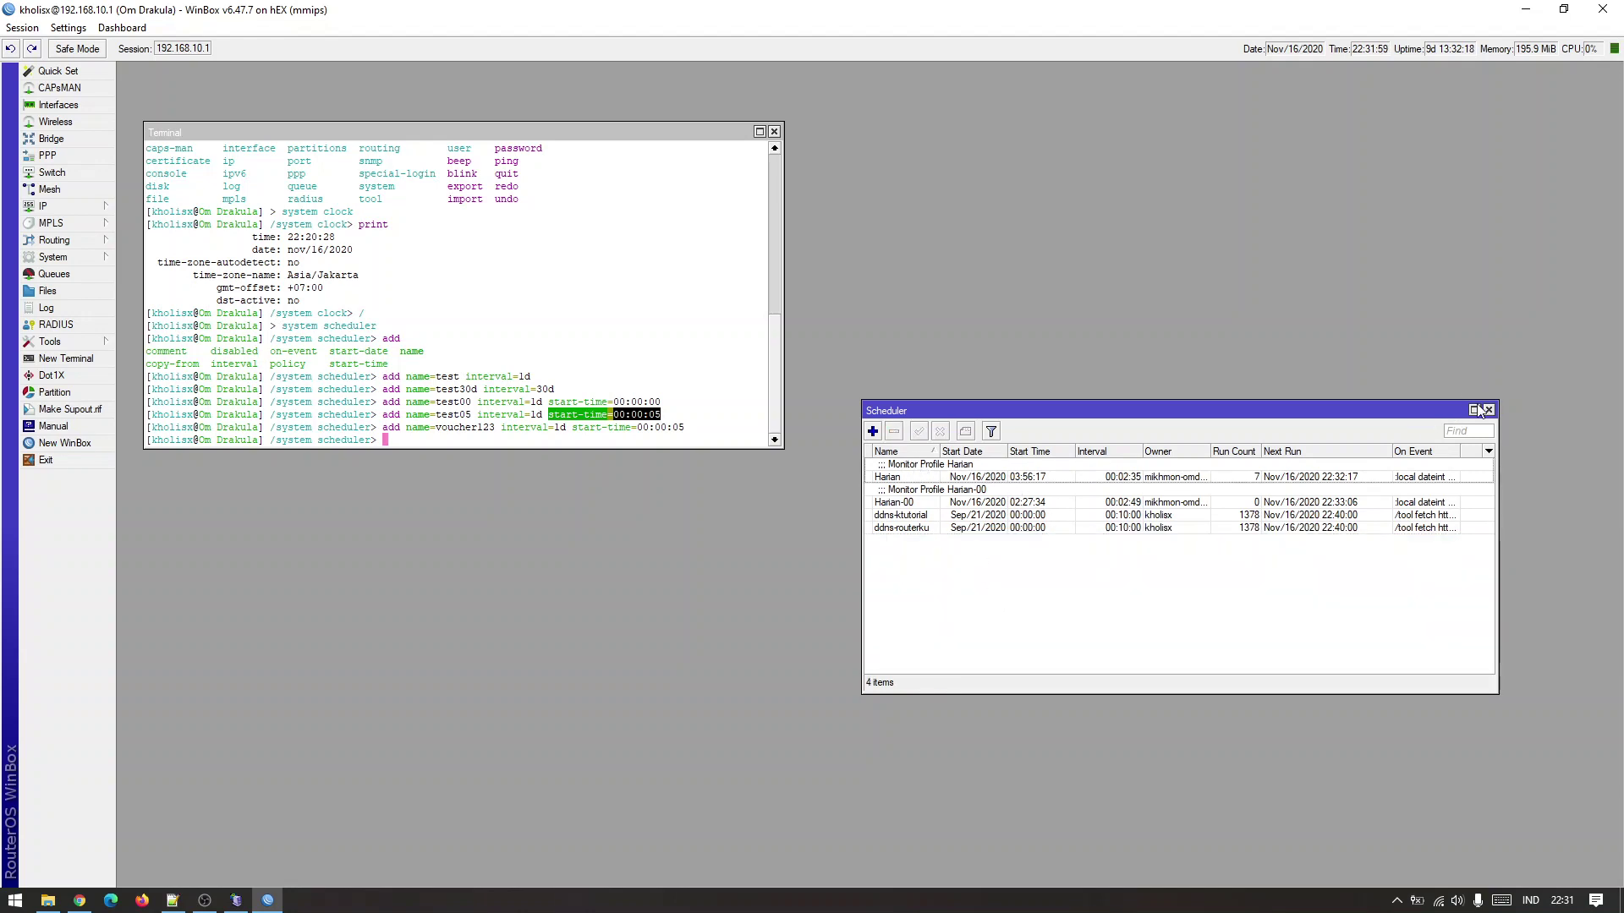
pyautogui.click(1488, 410)
# Return to the root prompt and run console clear-history in the terminal.
pyautogui.click(742, 366)
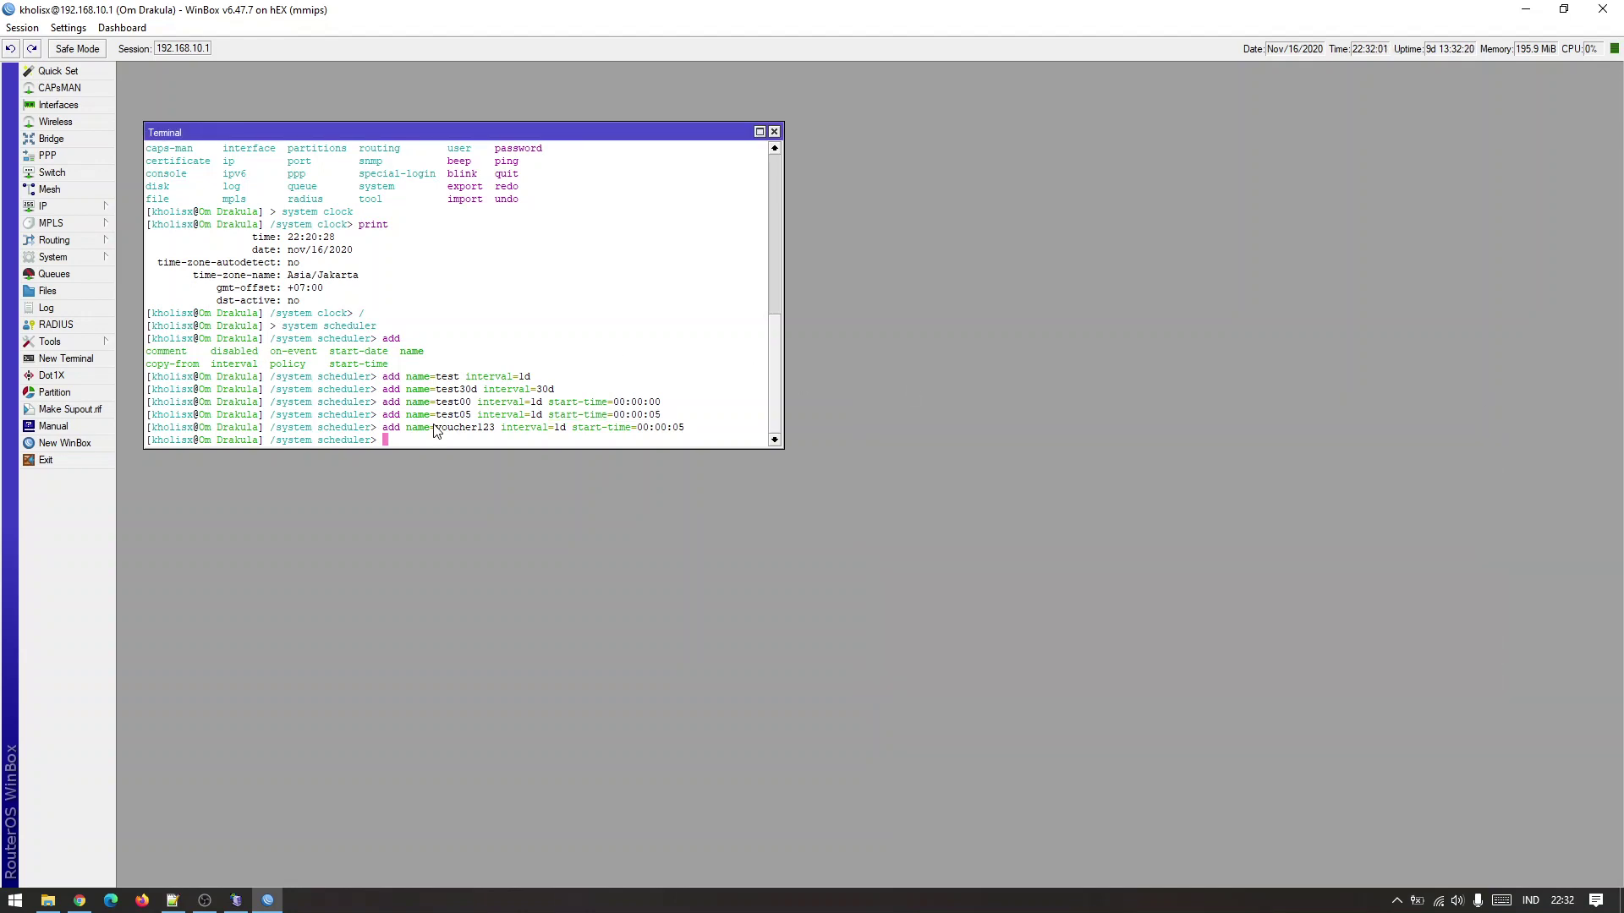
pyautogui.write('/')
pyautogui.press('Return')
pyautogui.write('console clear-history')
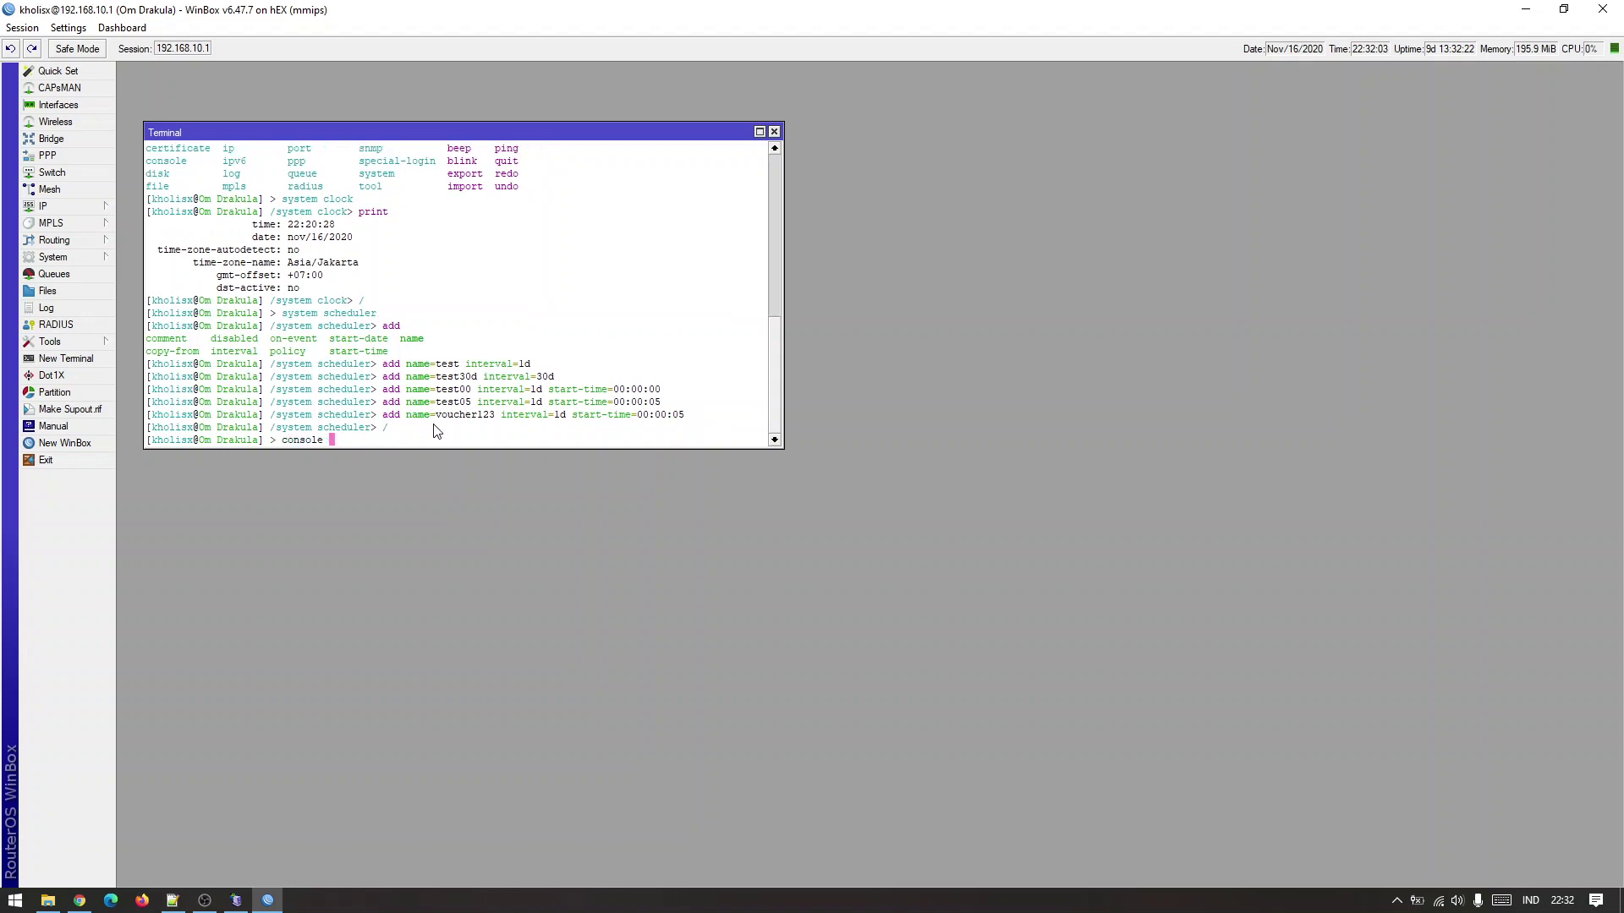
pyautogui.press('Return')
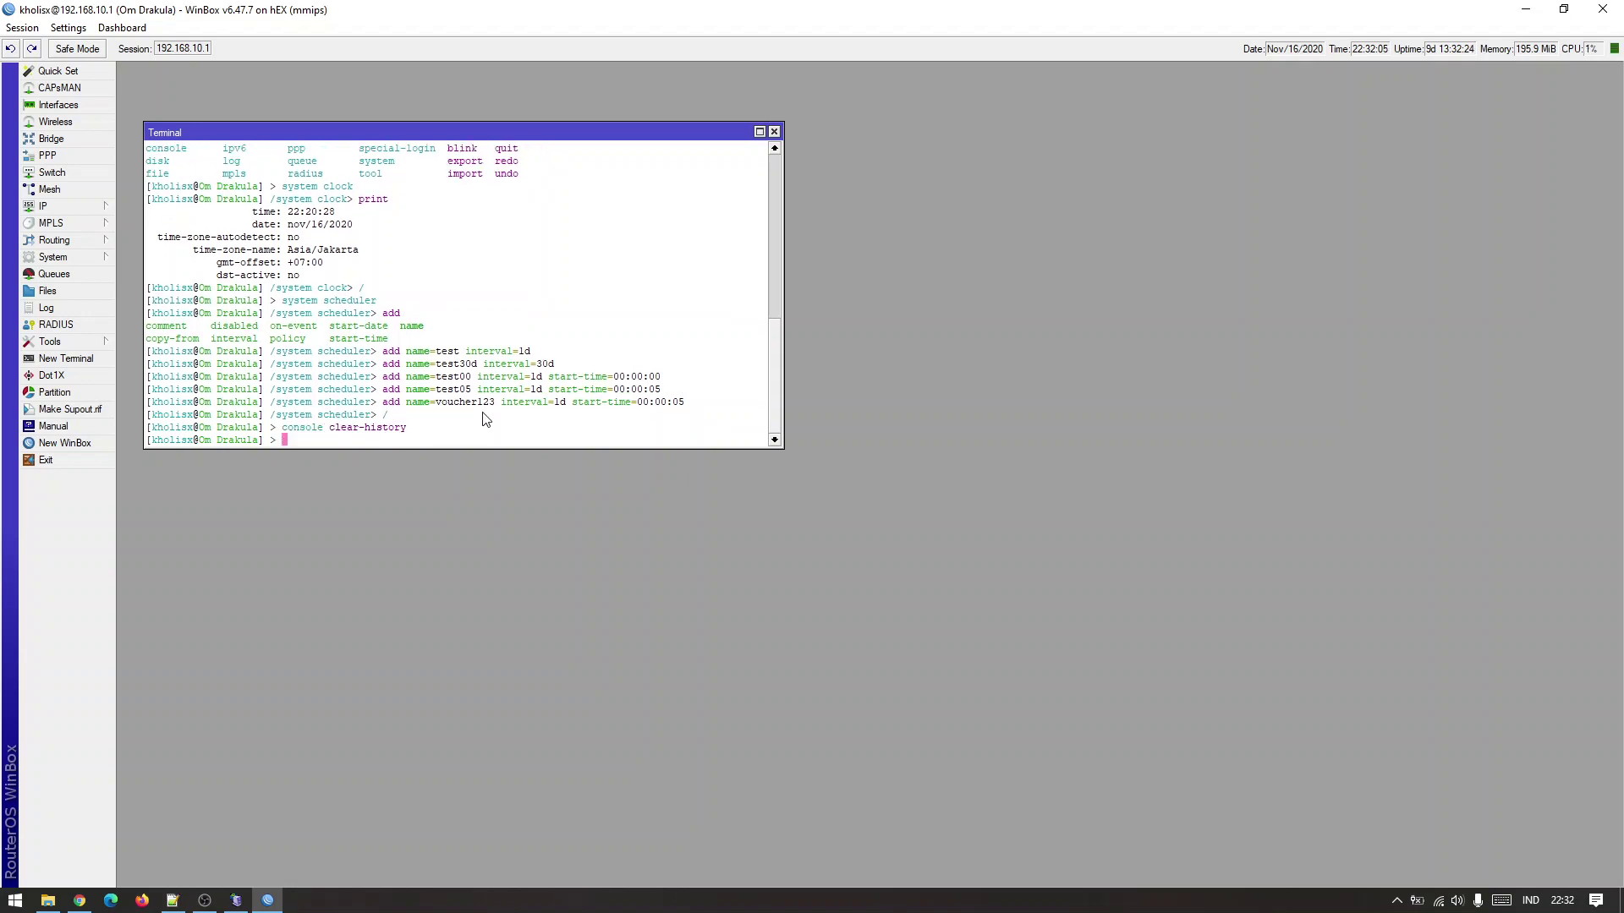
# Copy start-time=00:00:00 from the terminal and open the IP Hotspot window.
pyautogui.moveTo(549, 378); pyautogui.dragTo(660, 378)
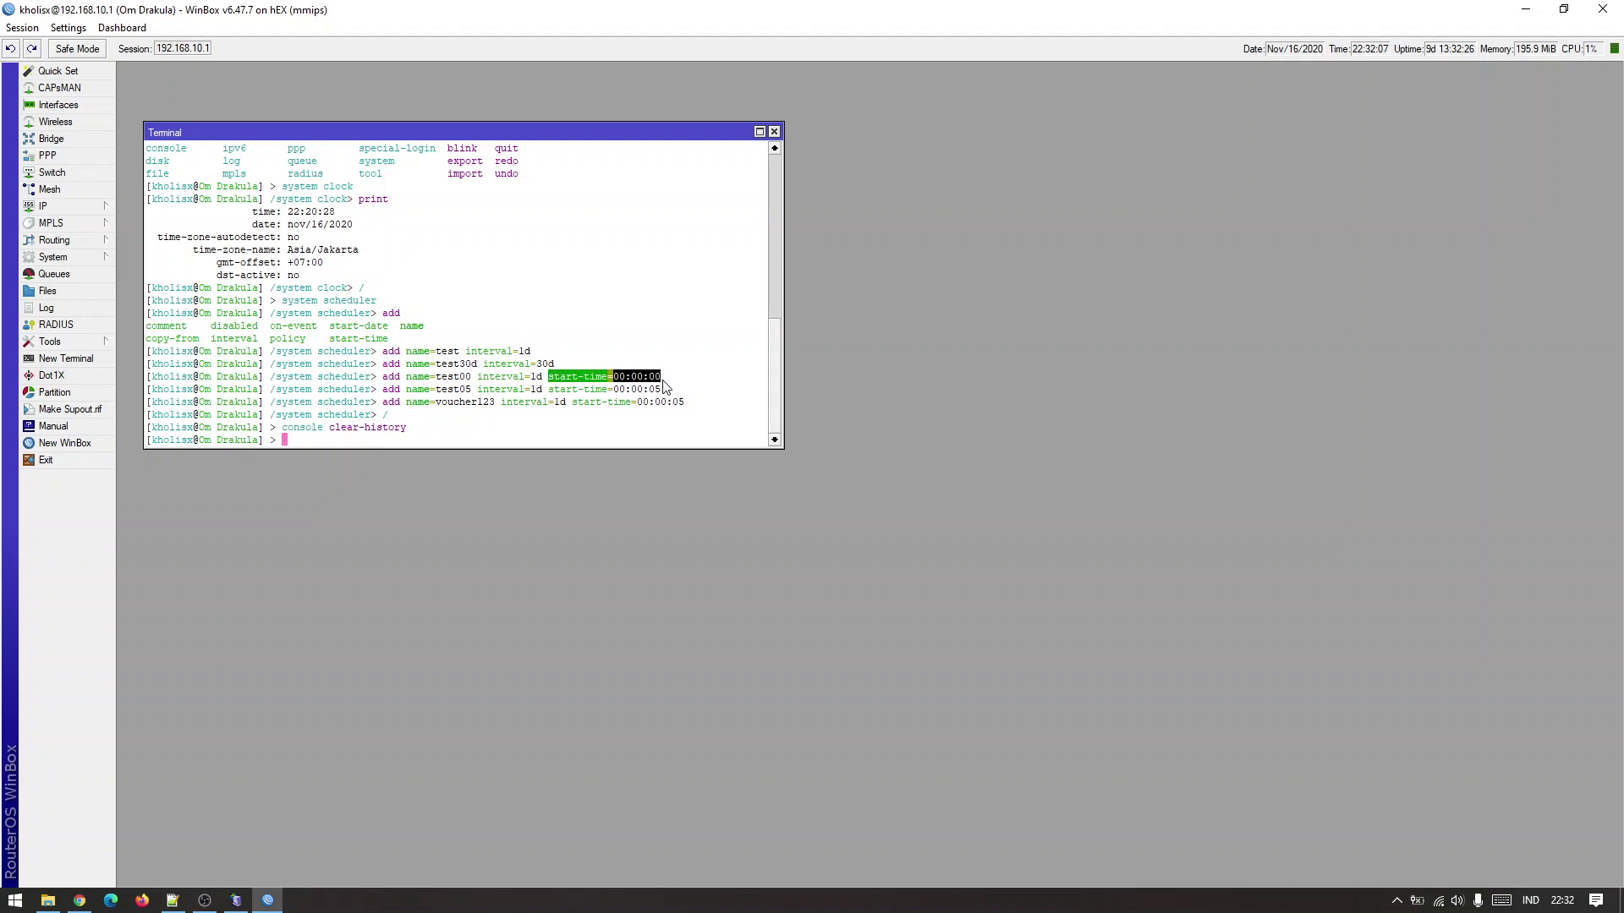
pyautogui.rightClick(647, 378)
pyautogui.click(664, 384)
pyautogui.click(85, 206)
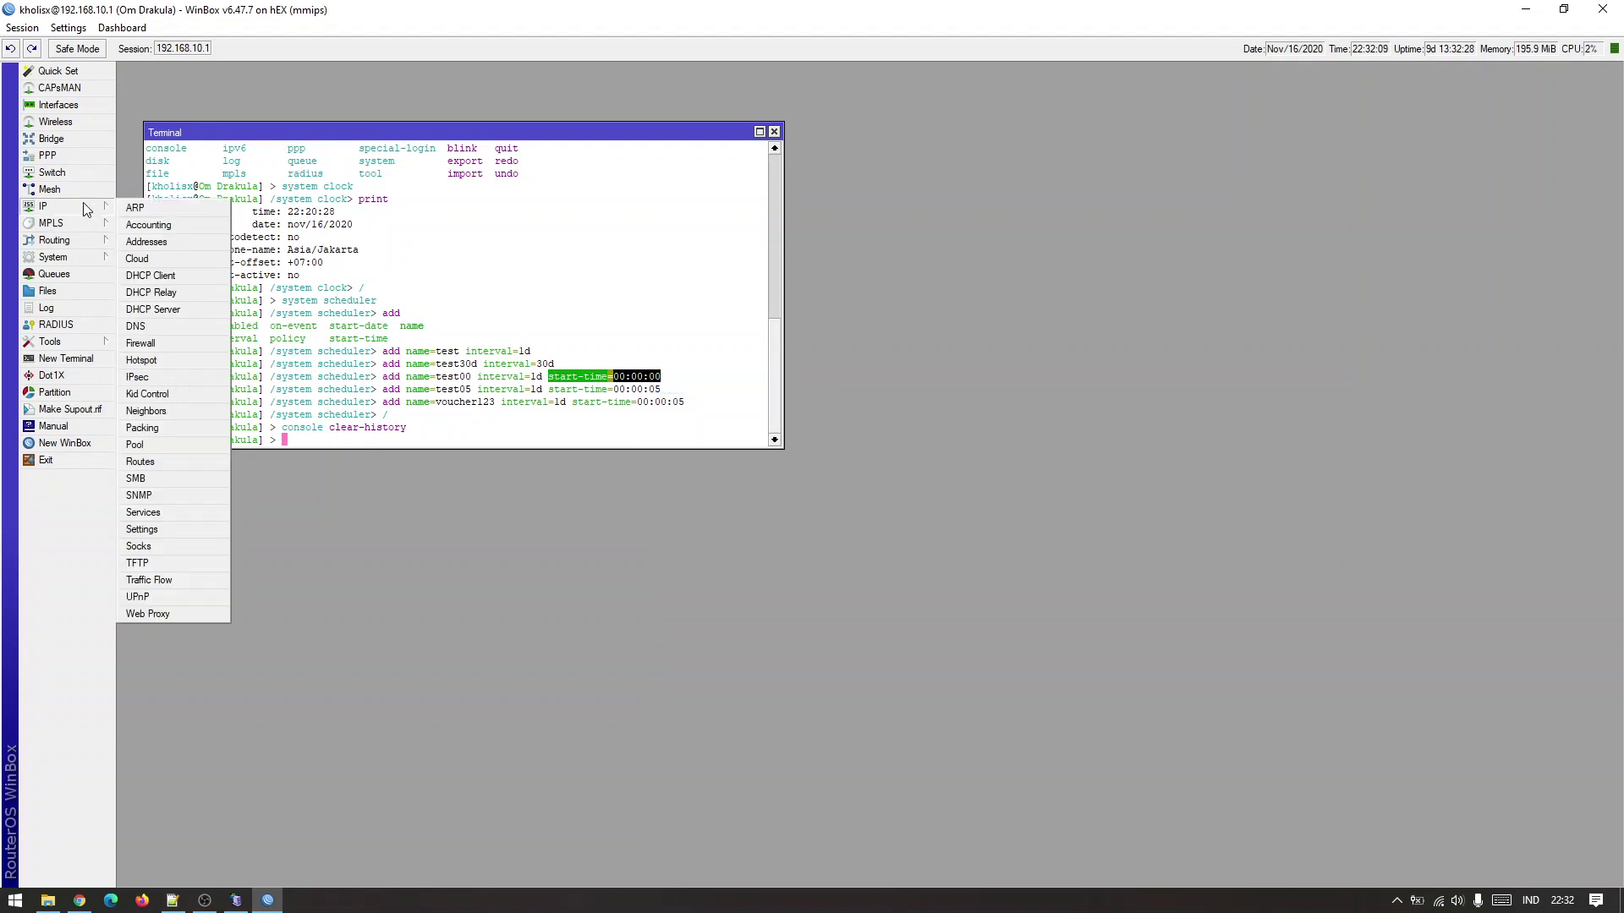
pyautogui.click(169, 360)
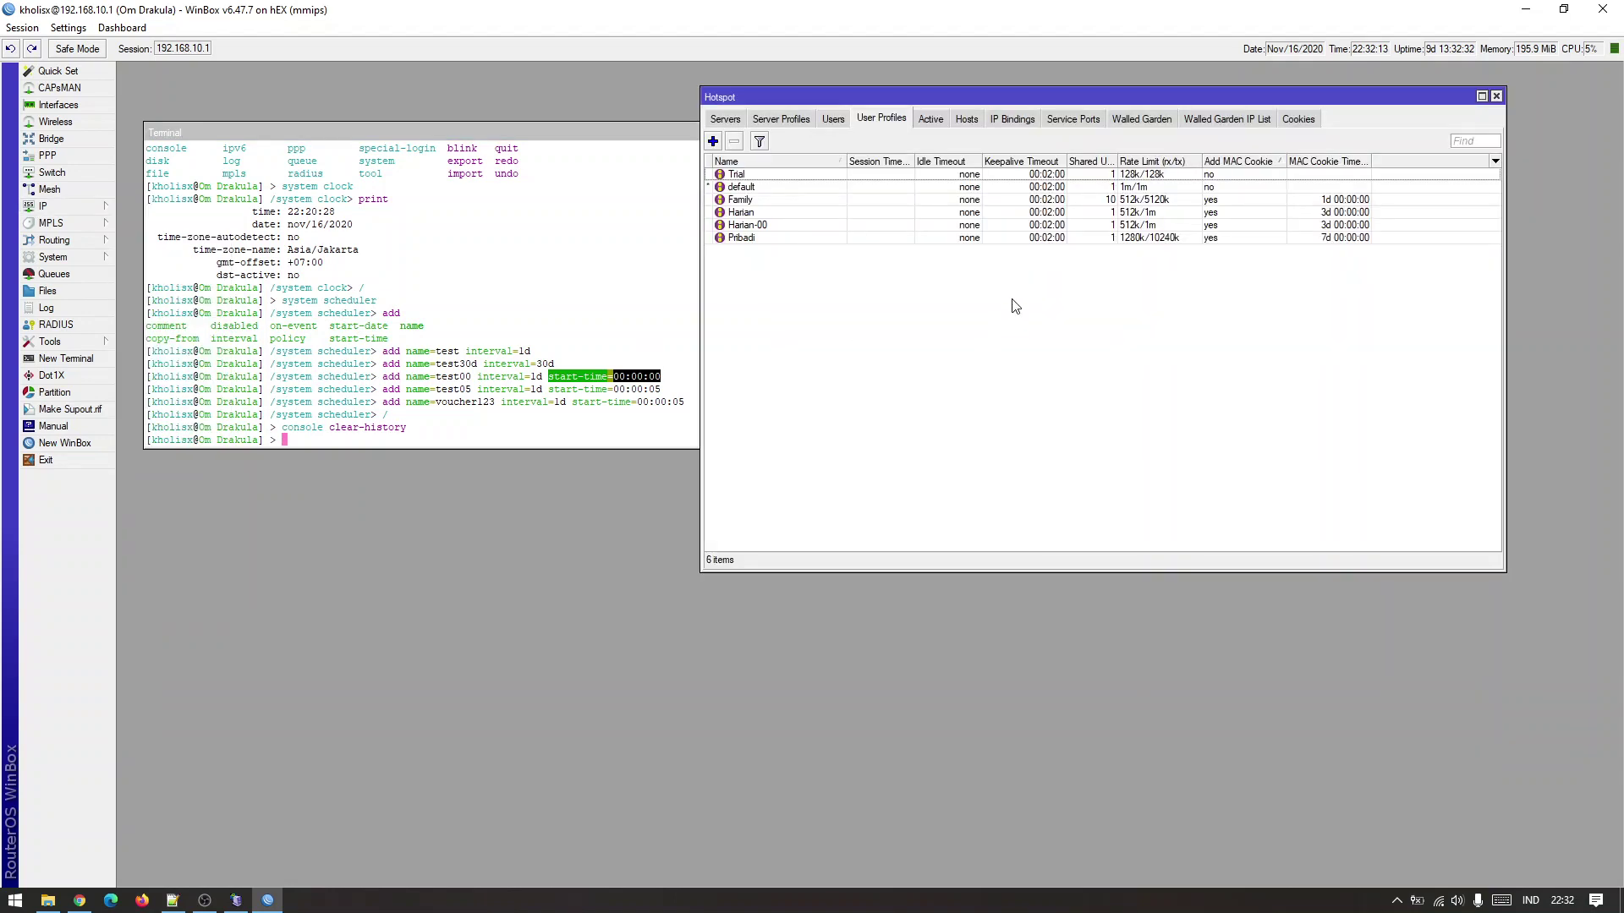
# Open the Harian and Harian-00 profile settings from the User Profiles list.
pyautogui.click(834, 119)
pyautogui.click(867, 123)
pyautogui.click(809, 225)
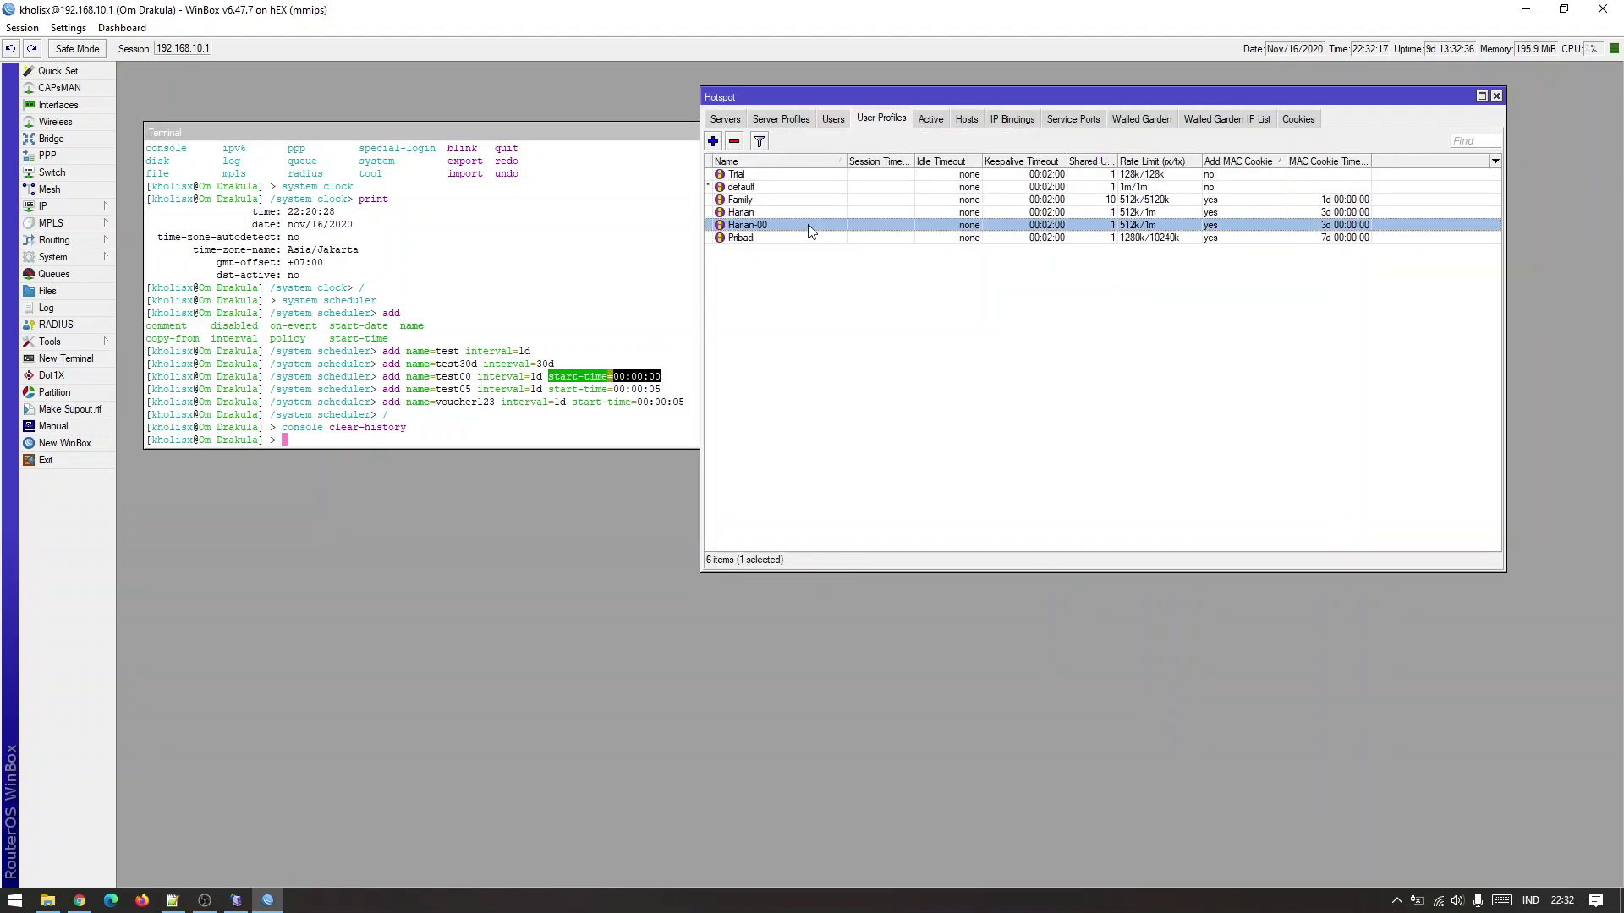
pyautogui.doubleClick(808, 212)
pyautogui.moveTo(1066, 152); pyautogui.dragTo(717, 176)
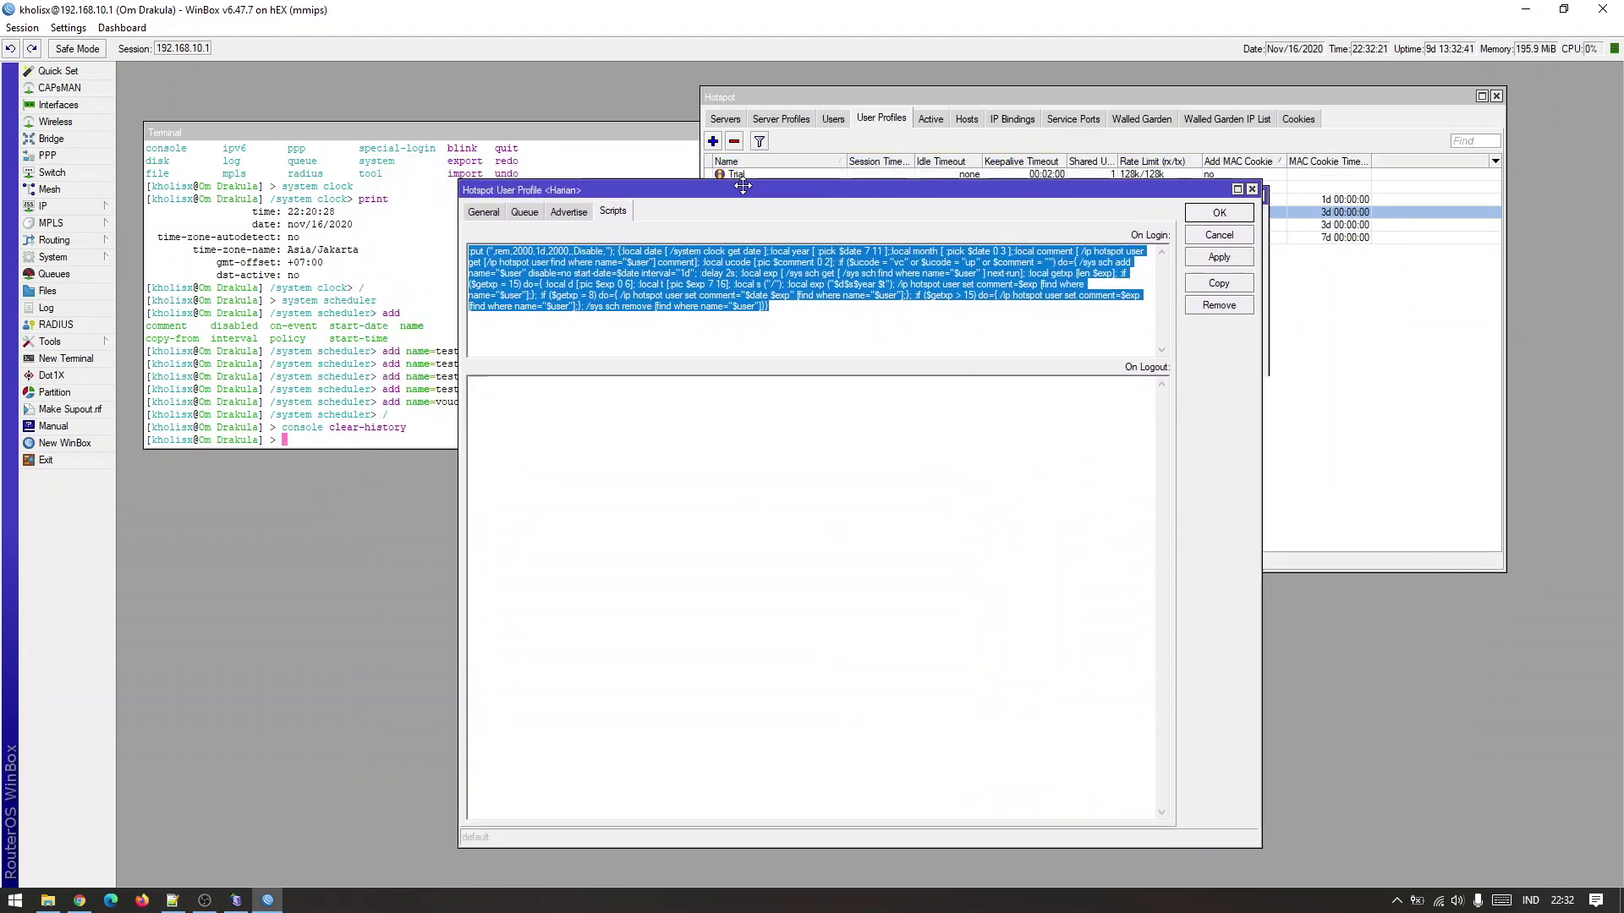
pyautogui.click(1393, 392)
pyautogui.doubleClick(795, 224)
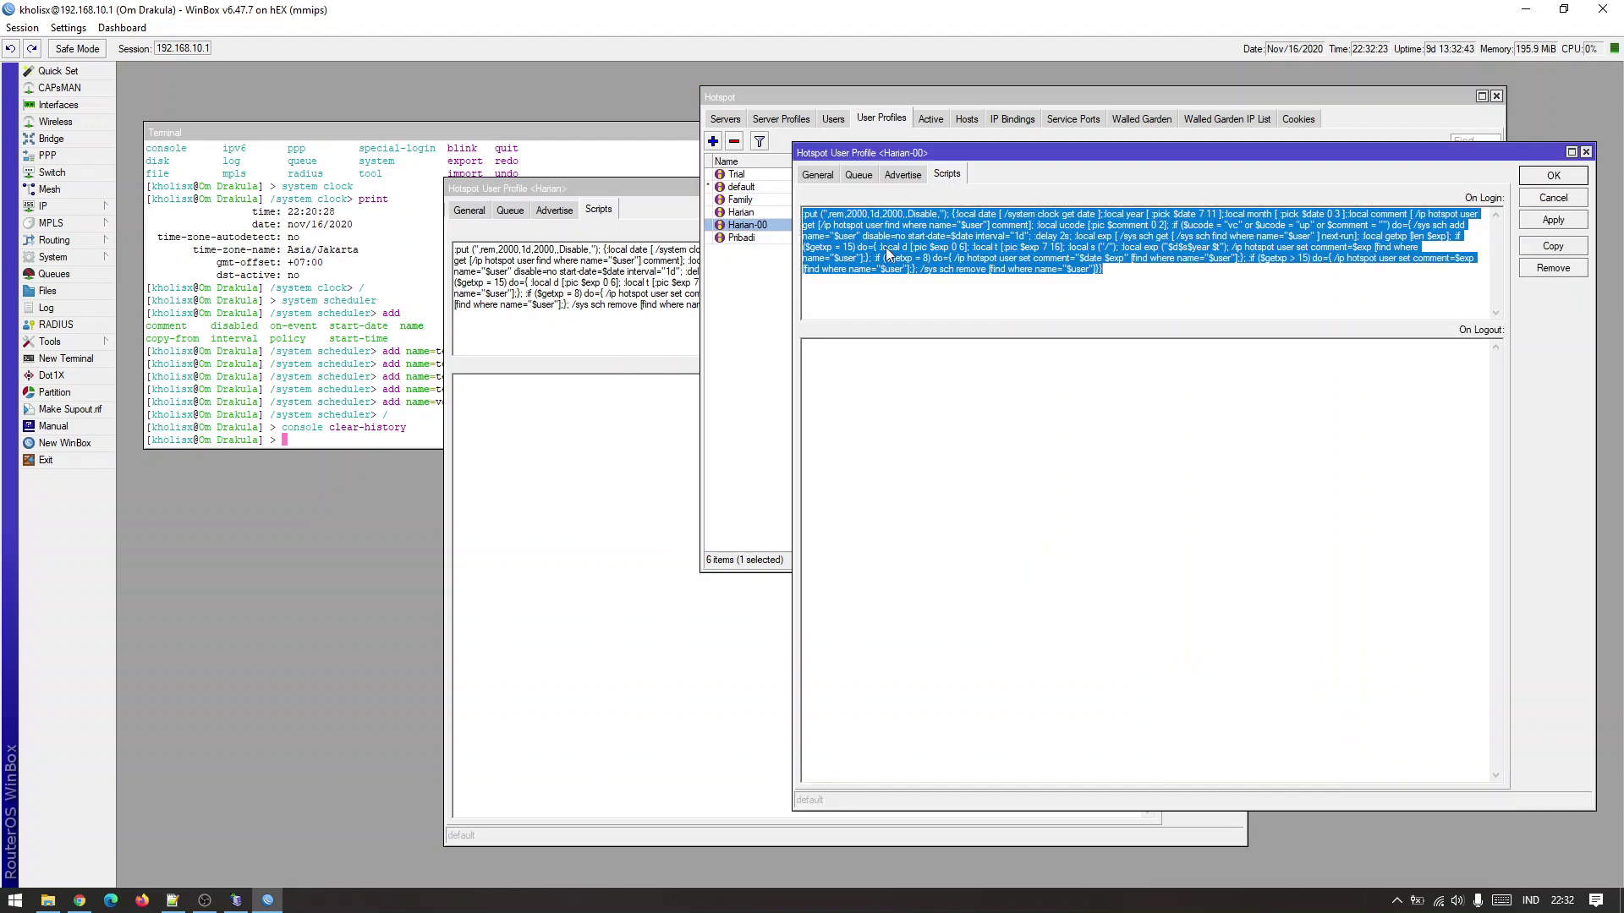
pyautogui.click(1159, 283)
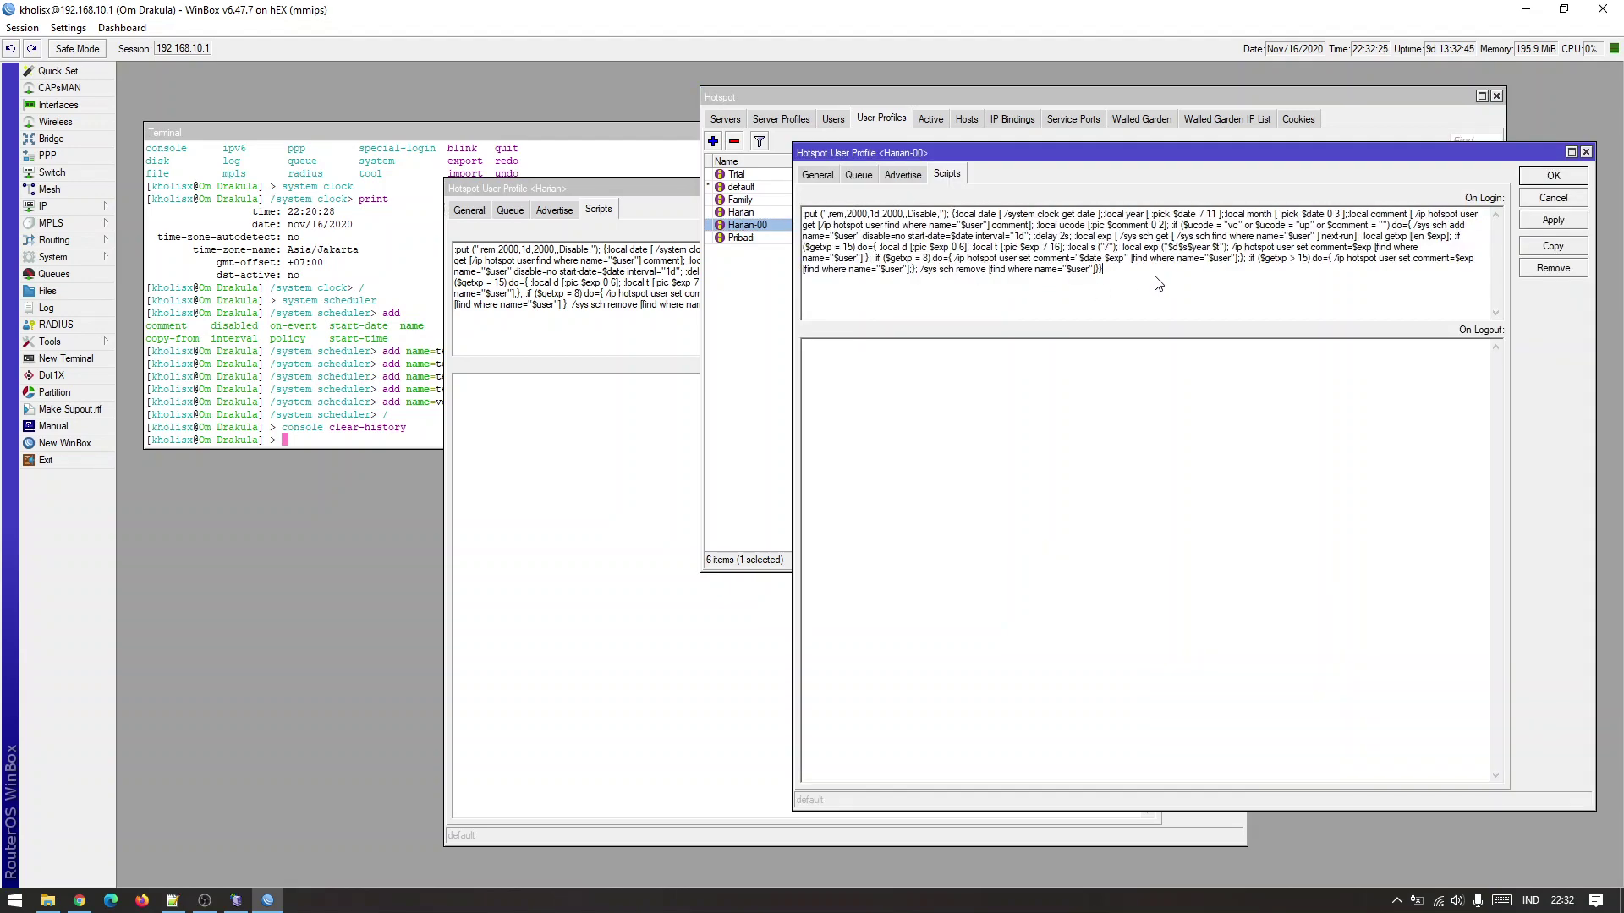
# Review where start-time=00:00:05 sits on line 7 of the Notepad++ script.
pyautogui.click(173, 899)
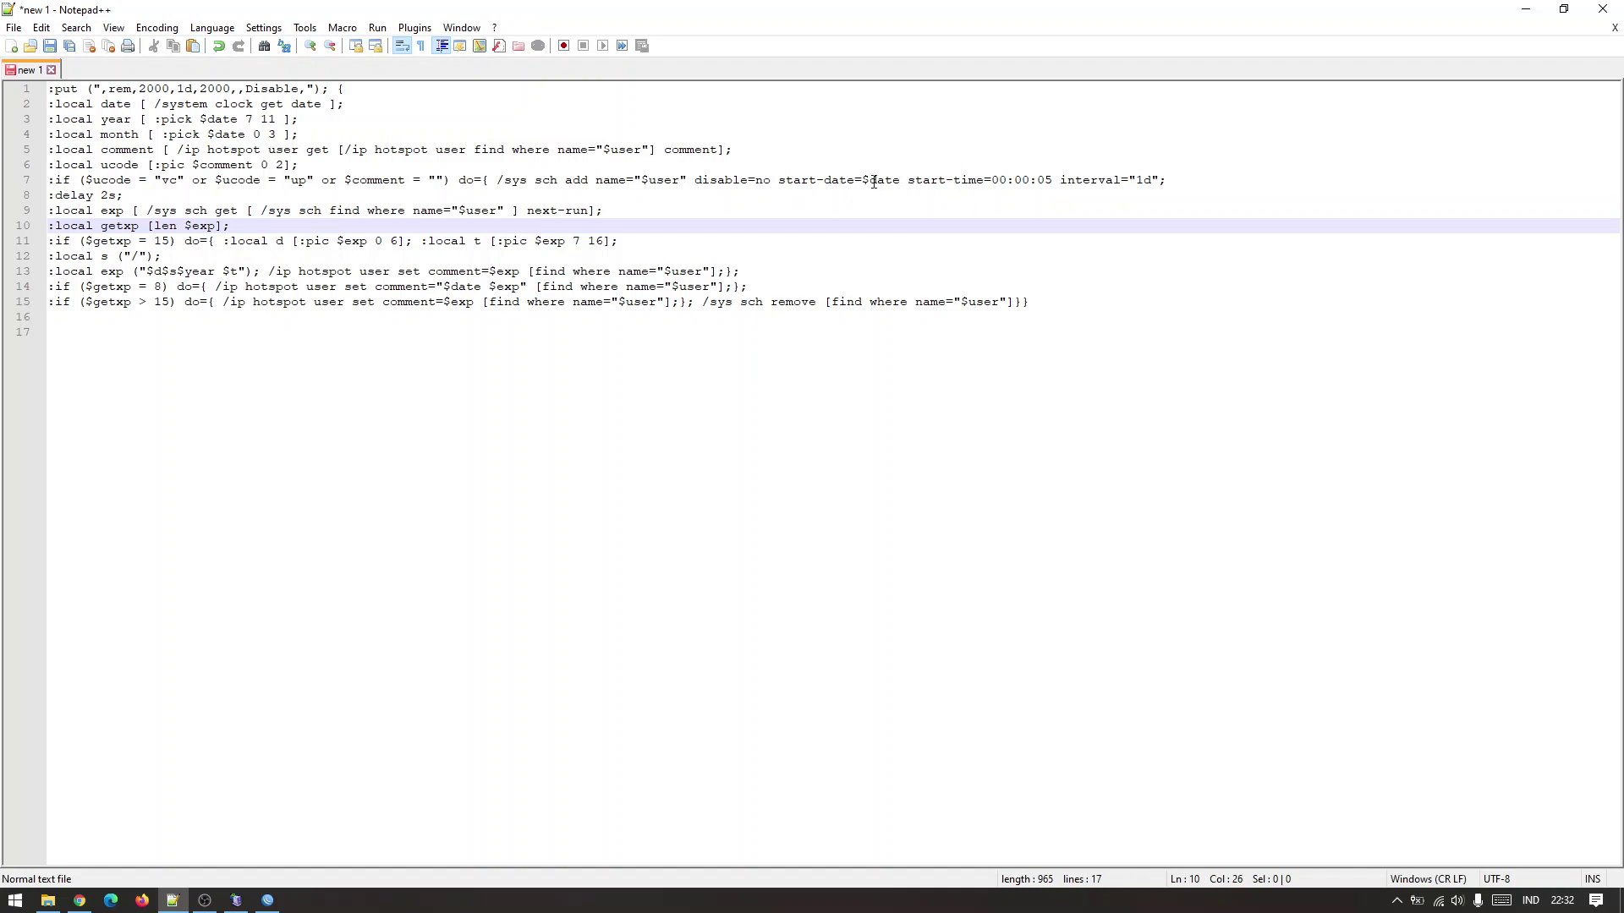
pyautogui.moveTo(808, 180); pyautogui.dragTo(900, 188)
pyautogui.moveTo(1063, 181); pyautogui.dragTo(1137, 181)
pyautogui.click(1063, 277)
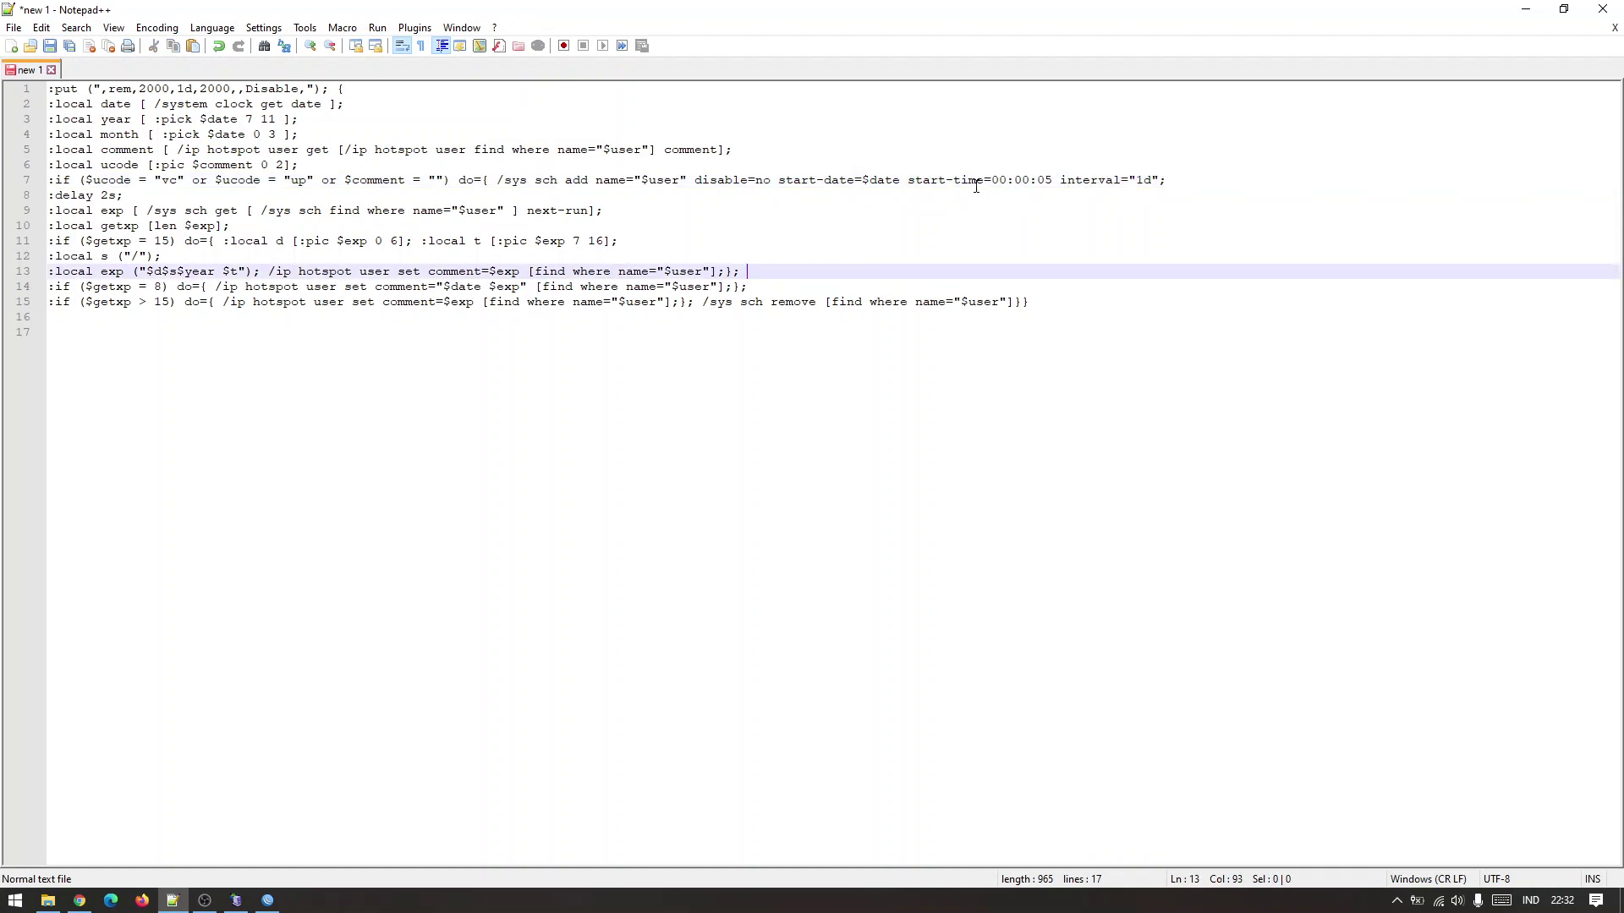
pyautogui.moveTo(909, 181); pyautogui.dragTo(1030, 181)
pyautogui.click(1045, 230)
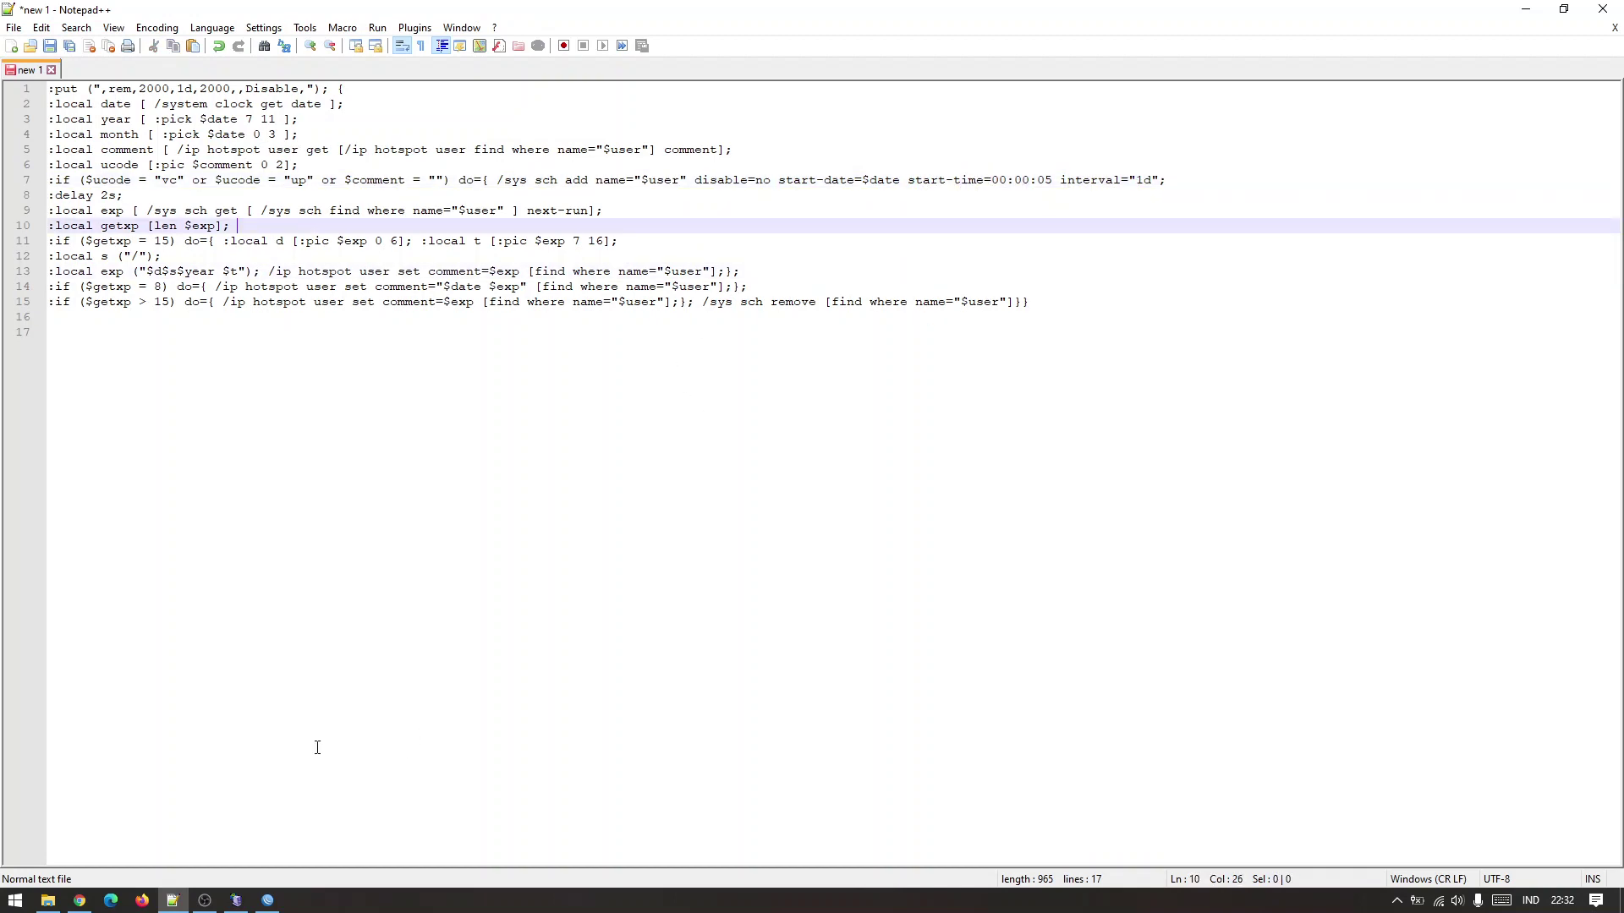
# Insert start-time=00:00:05 before interval in Harian-00's On Login script.
pyautogui.click(268, 900)
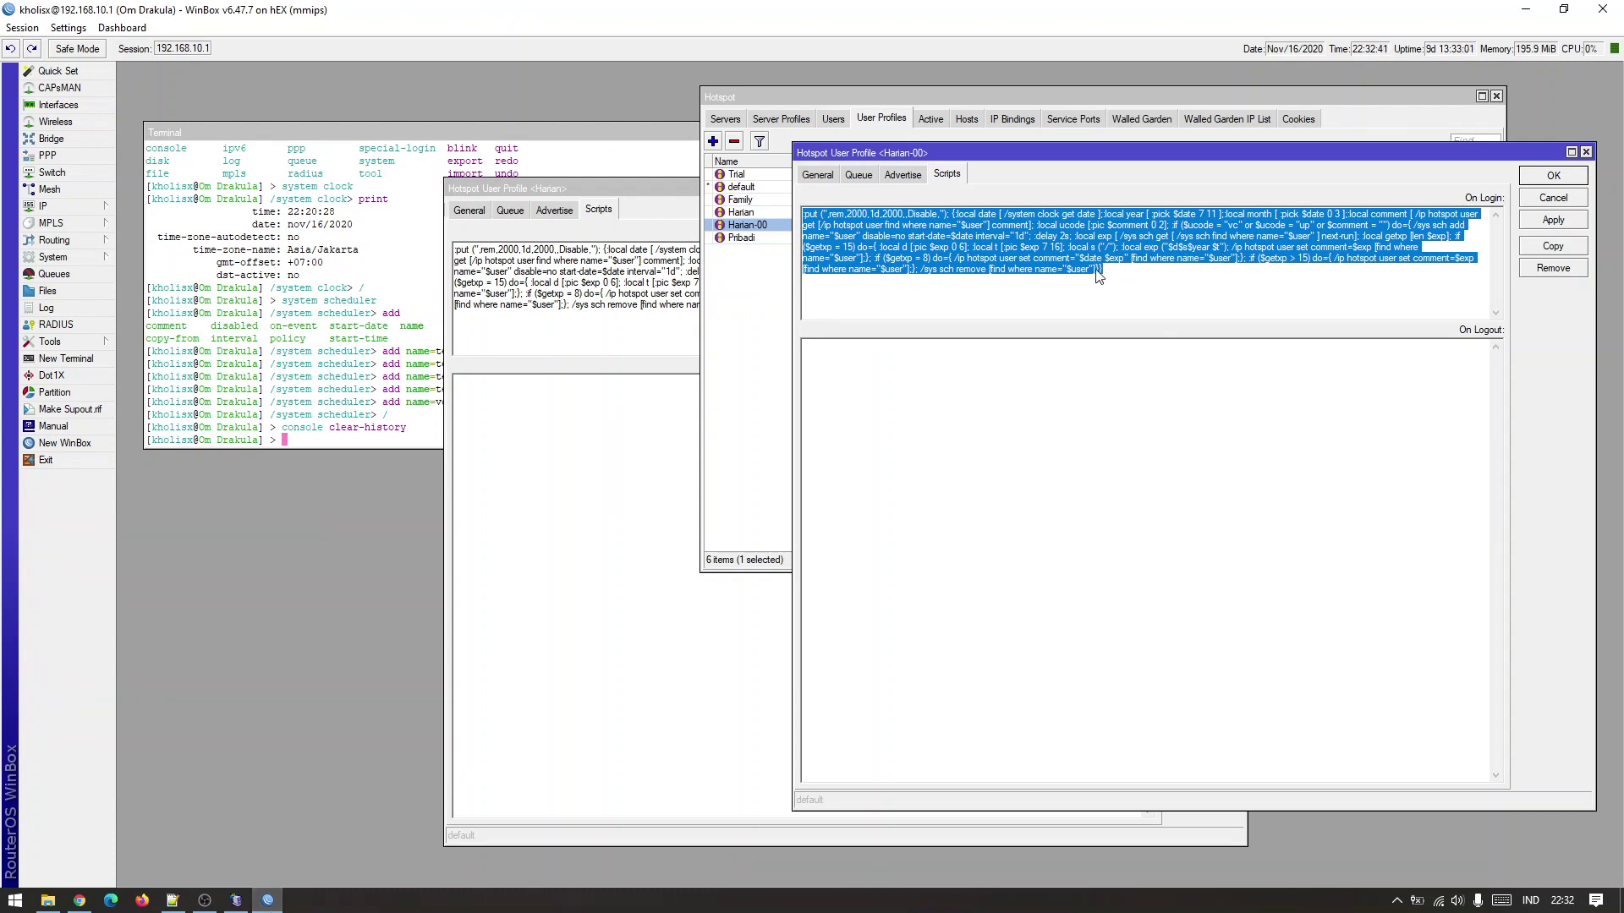
pyautogui.click(949, 236)
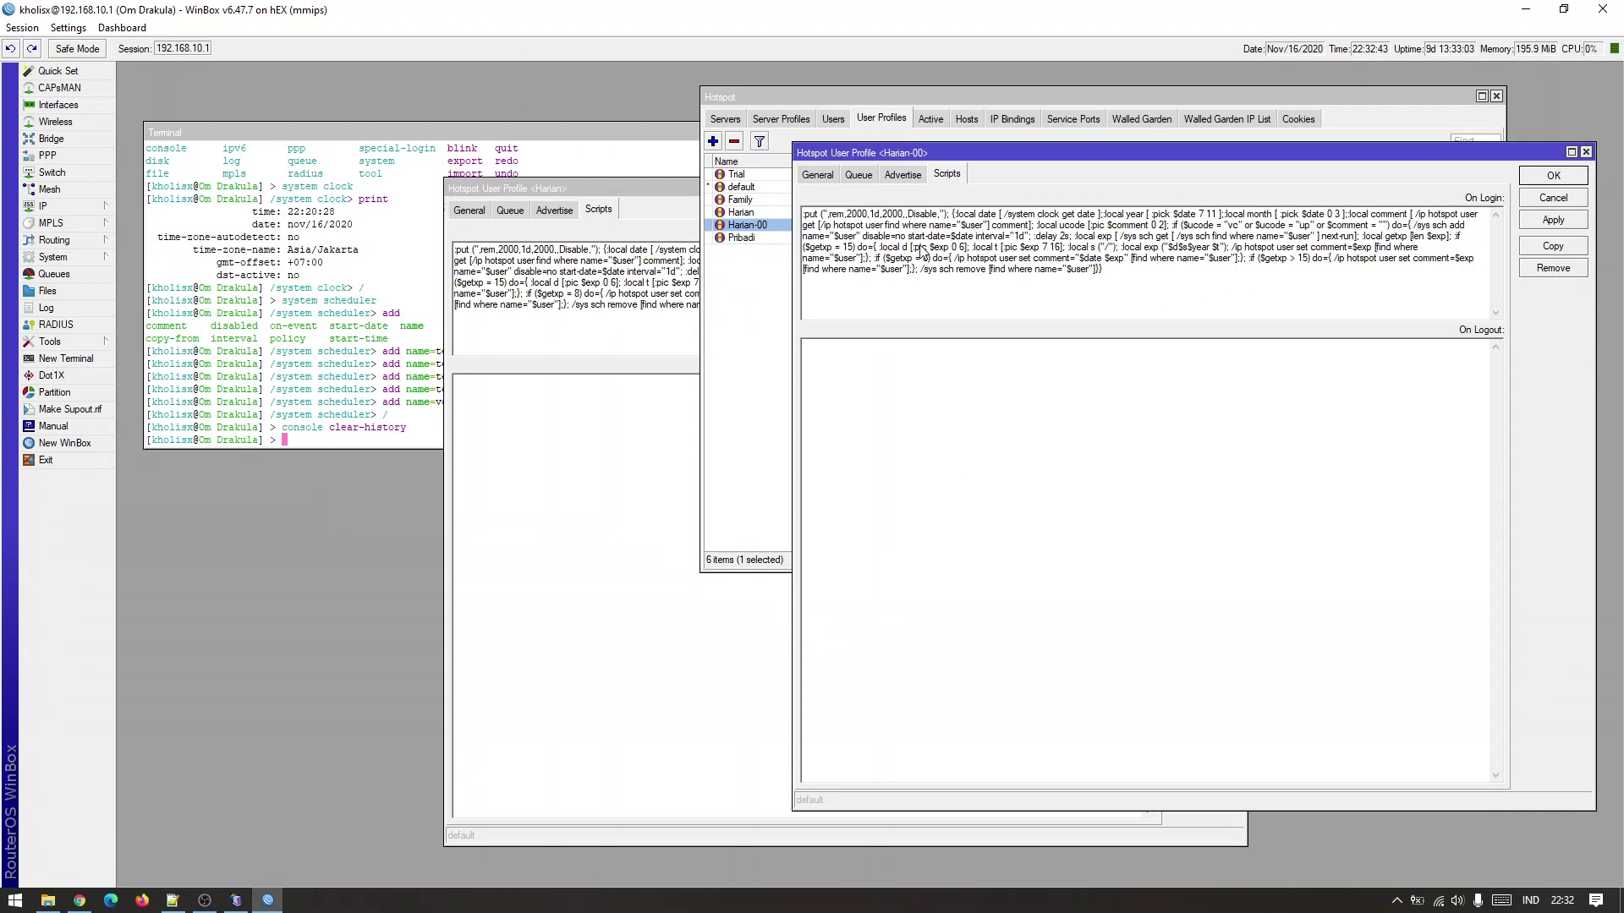
pyautogui.moveTo(909, 237); pyautogui.dragTo(1033, 247)
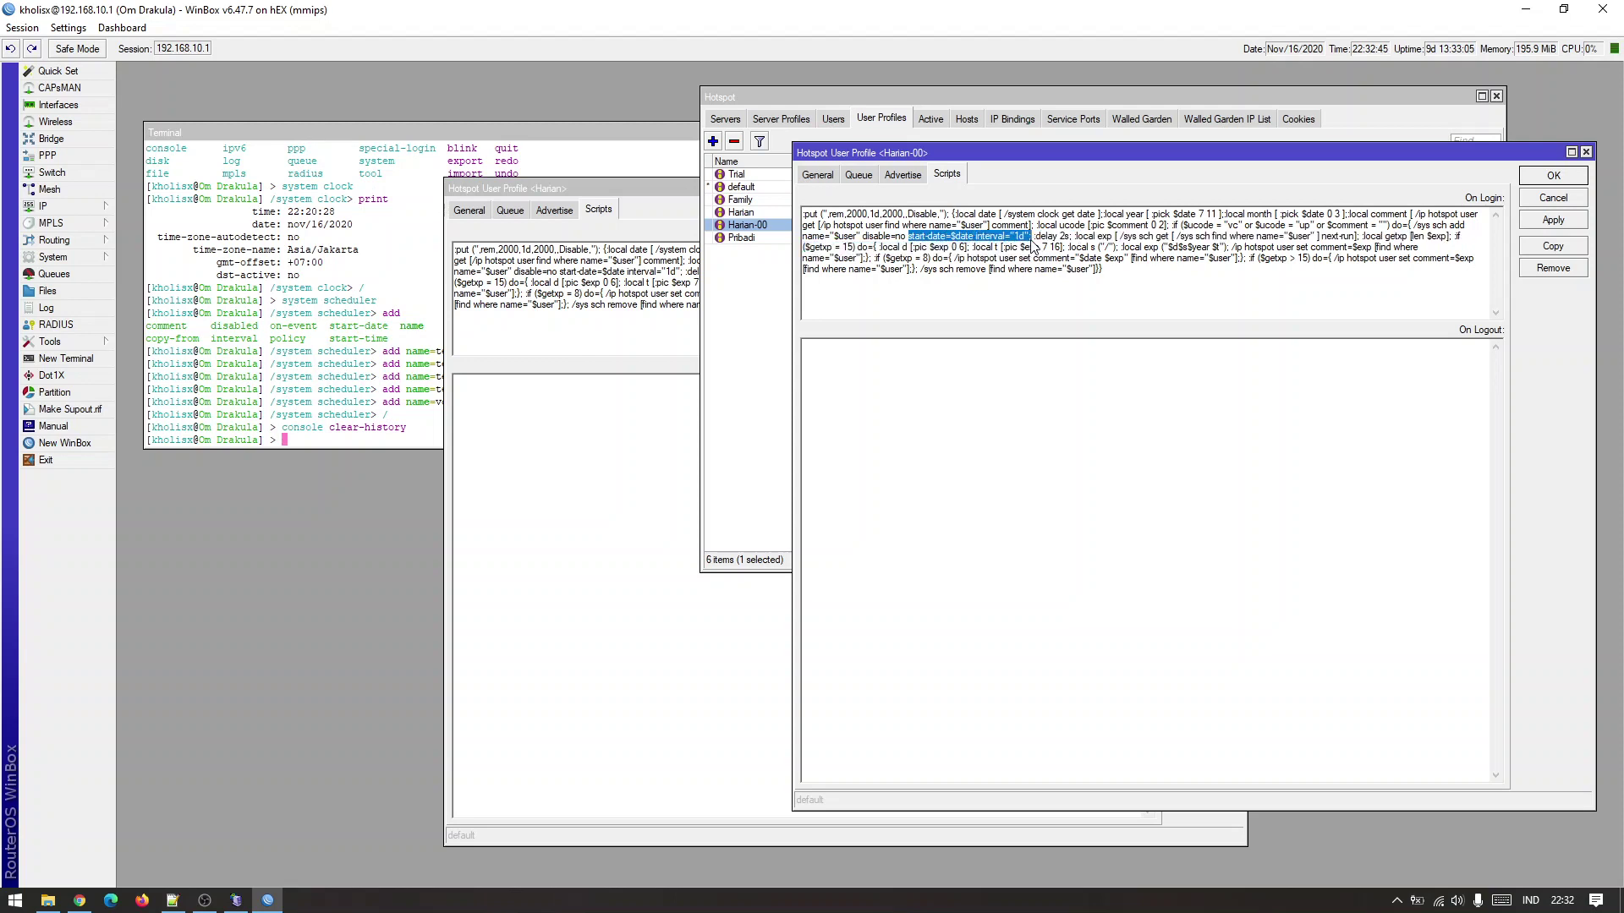
pyautogui.click(977, 241)
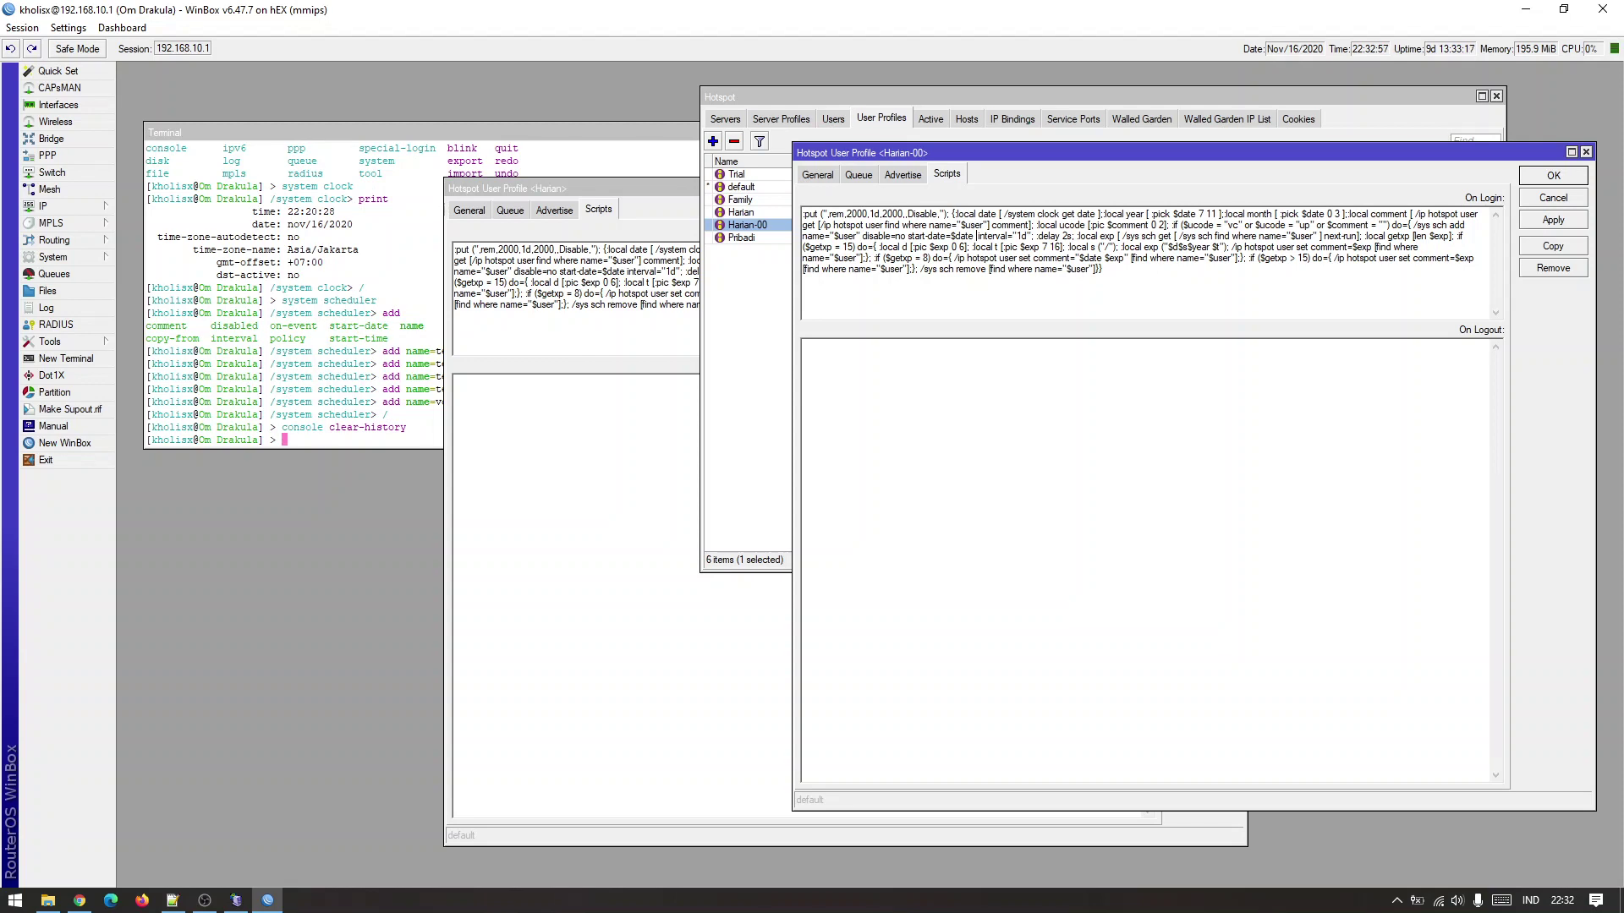
pyautogui.hotkey('ctrl', 'v')
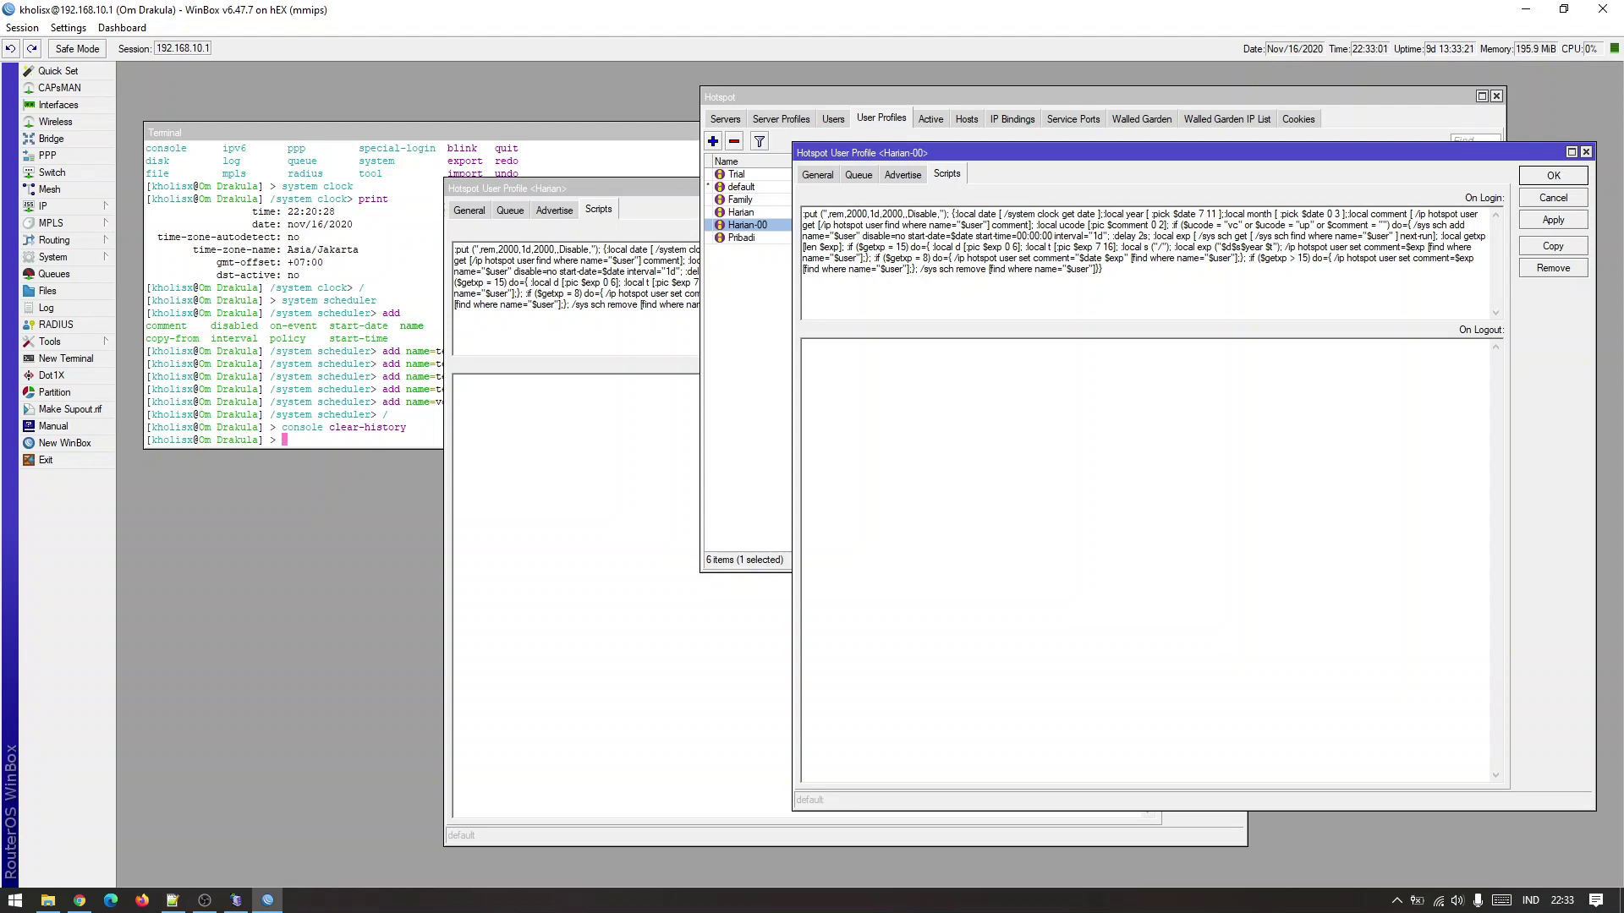
pyautogui.press('BackSpace')
pyautogui.write('5')
pyautogui.moveTo(977, 237); pyautogui.dragTo(1058, 244)
pyautogui.click(1118, 293)
# Close the Harian profile without changes and save Harian-00 with OK.
pyautogui.click(651, 184)
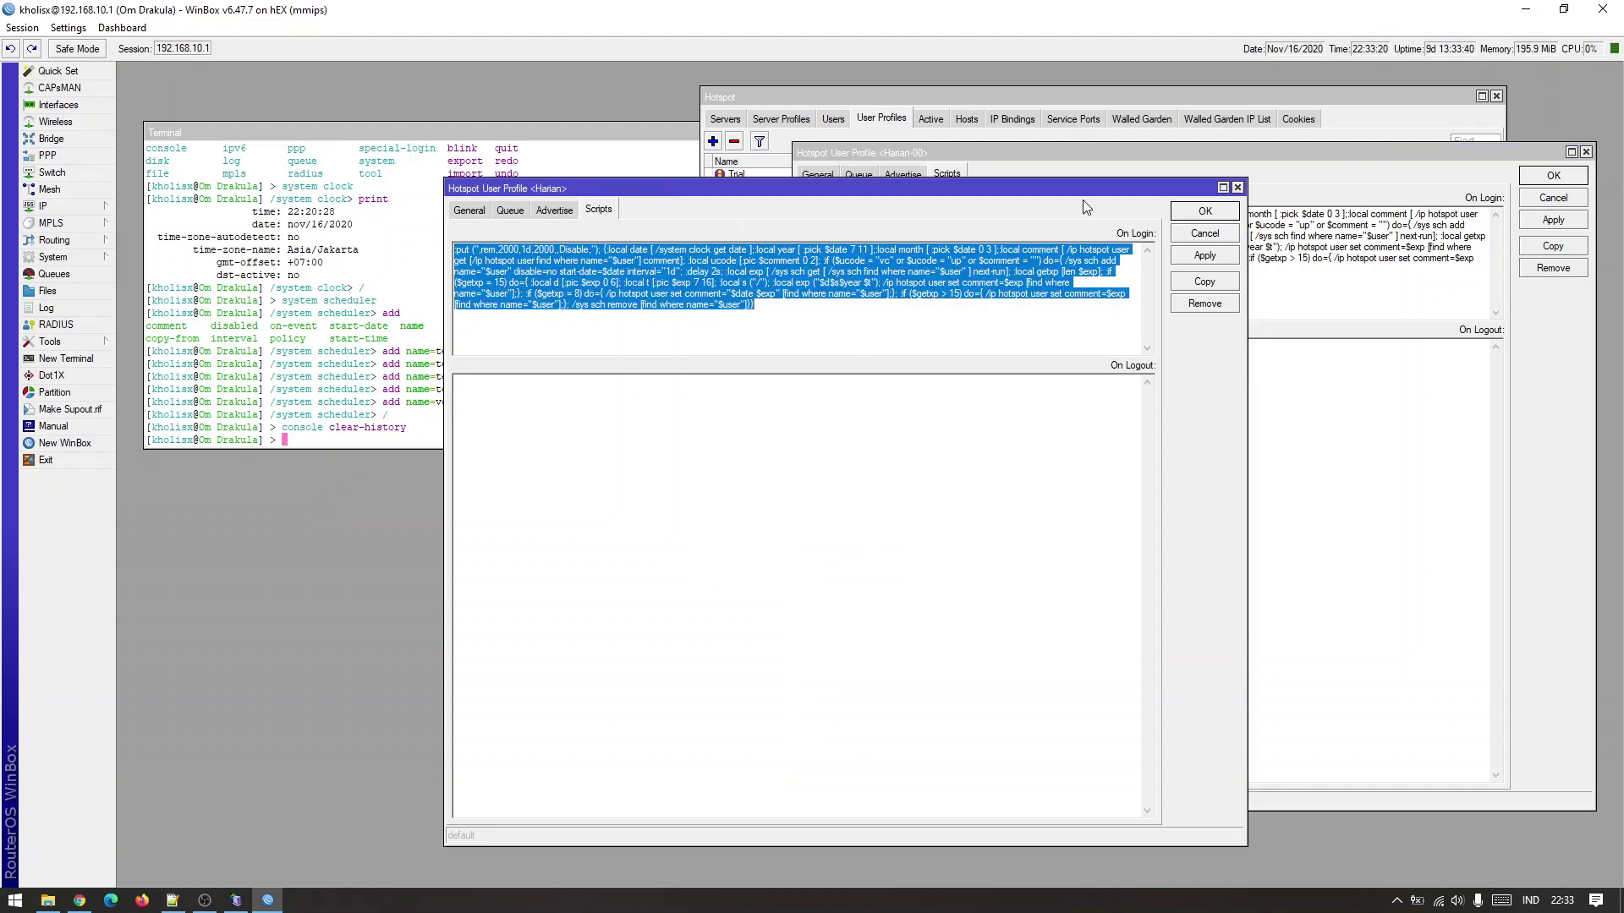
pyautogui.click(1238, 187)
pyautogui.click(1553, 176)
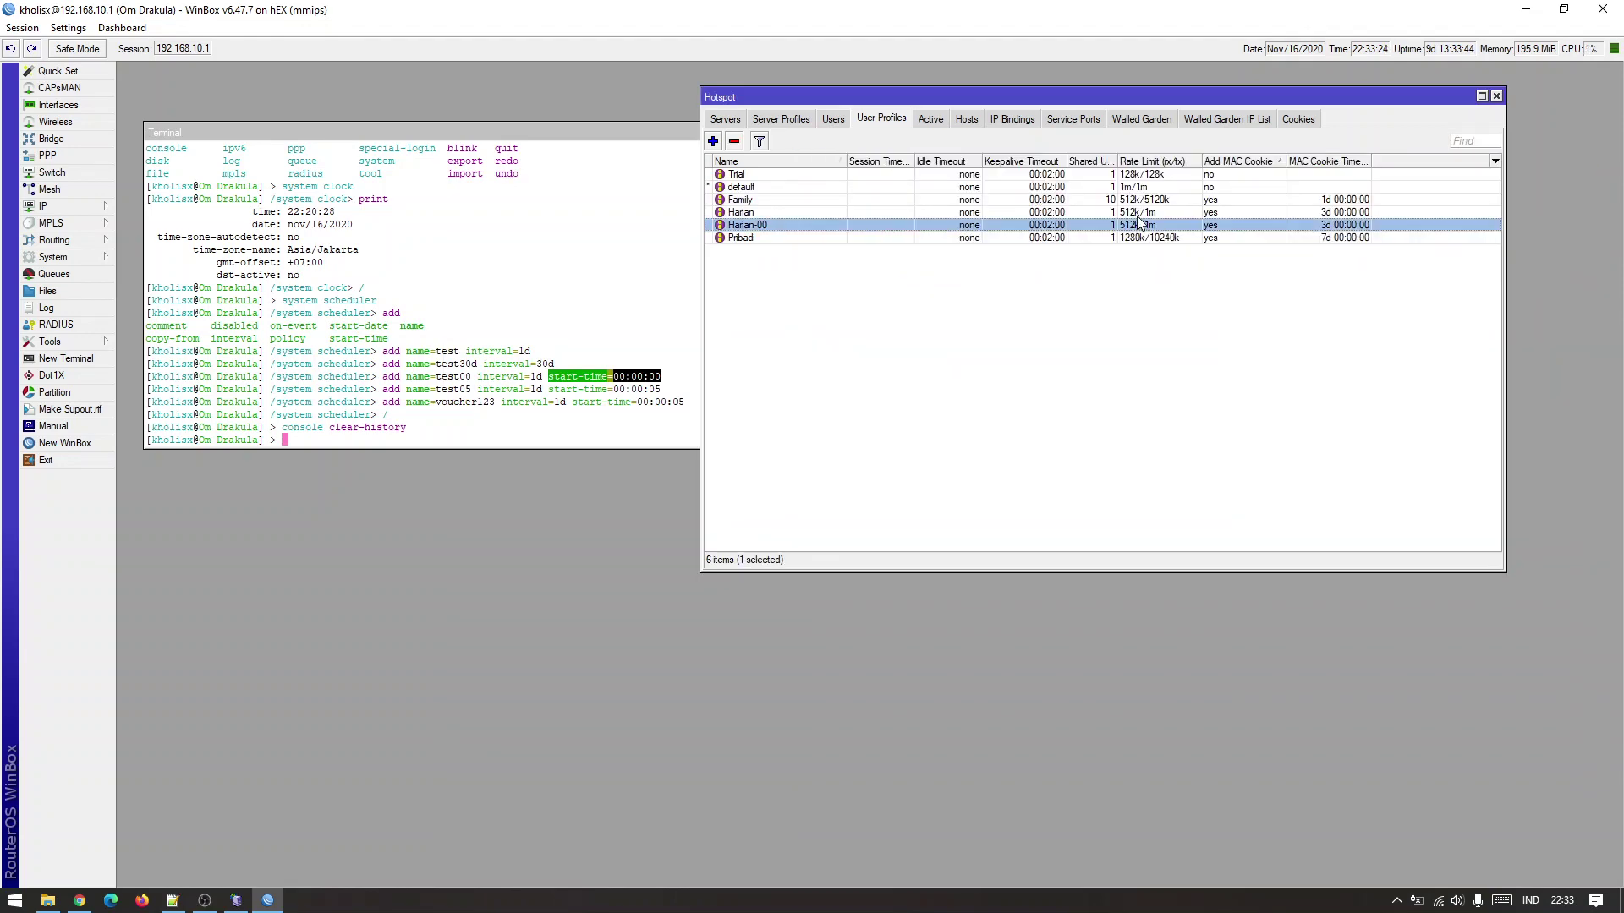
# Switch to the Hotspot Users list and enlarge the window to show all users.
pyautogui.click(852, 315)
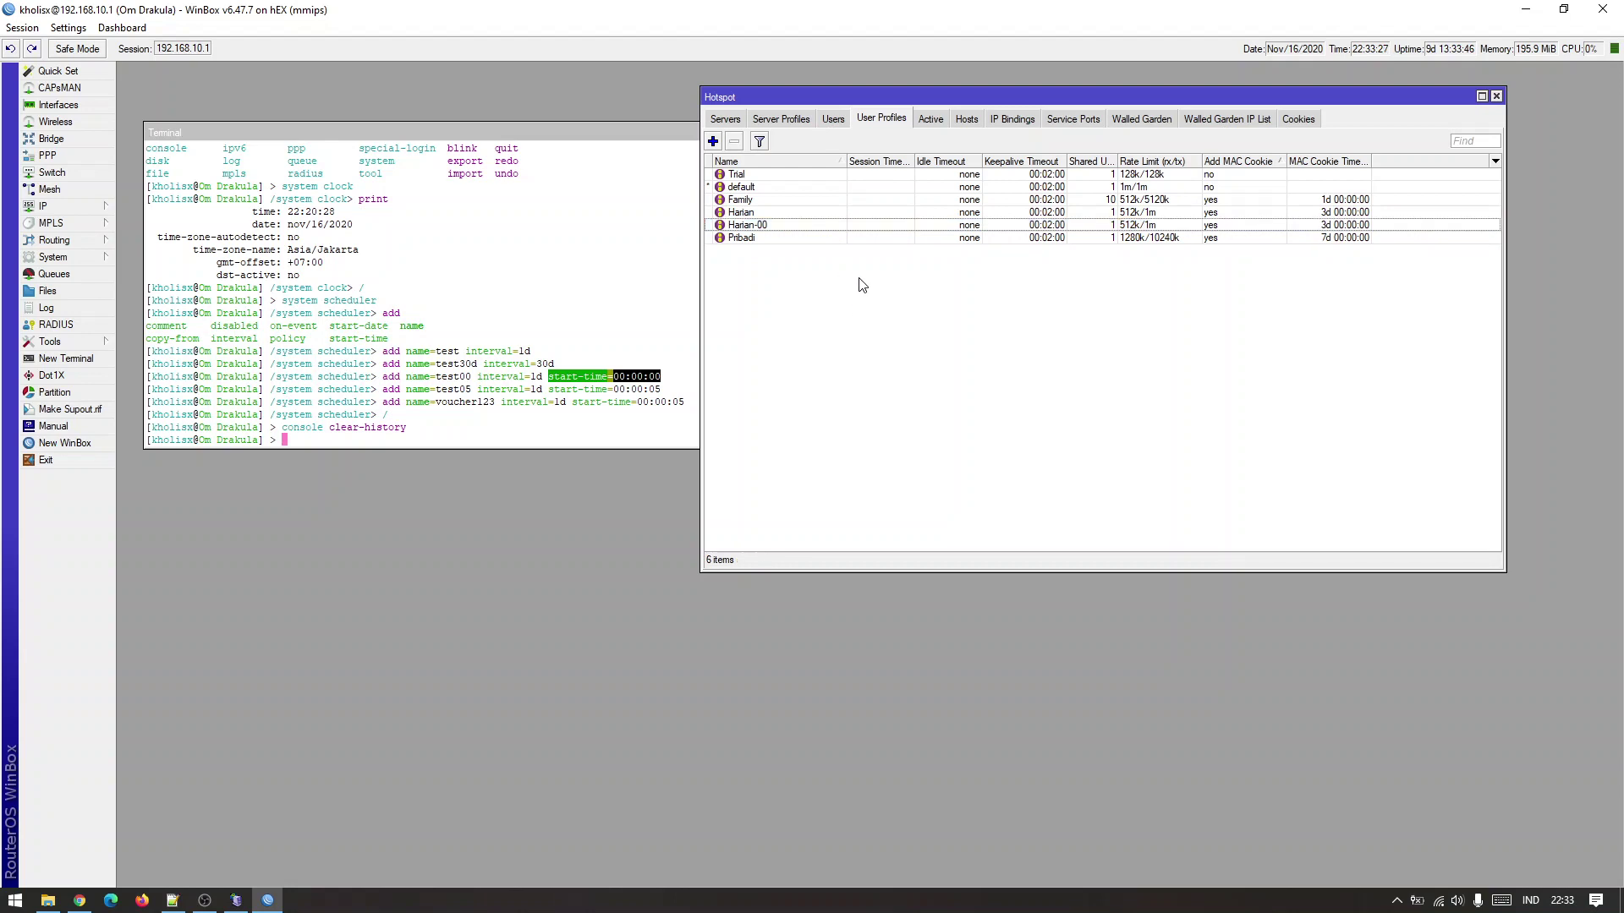
pyautogui.click(826, 211)
pyautogui.click(829, 225)
pyautogui.click(838, 294)
pyautogui.click(829, 119)
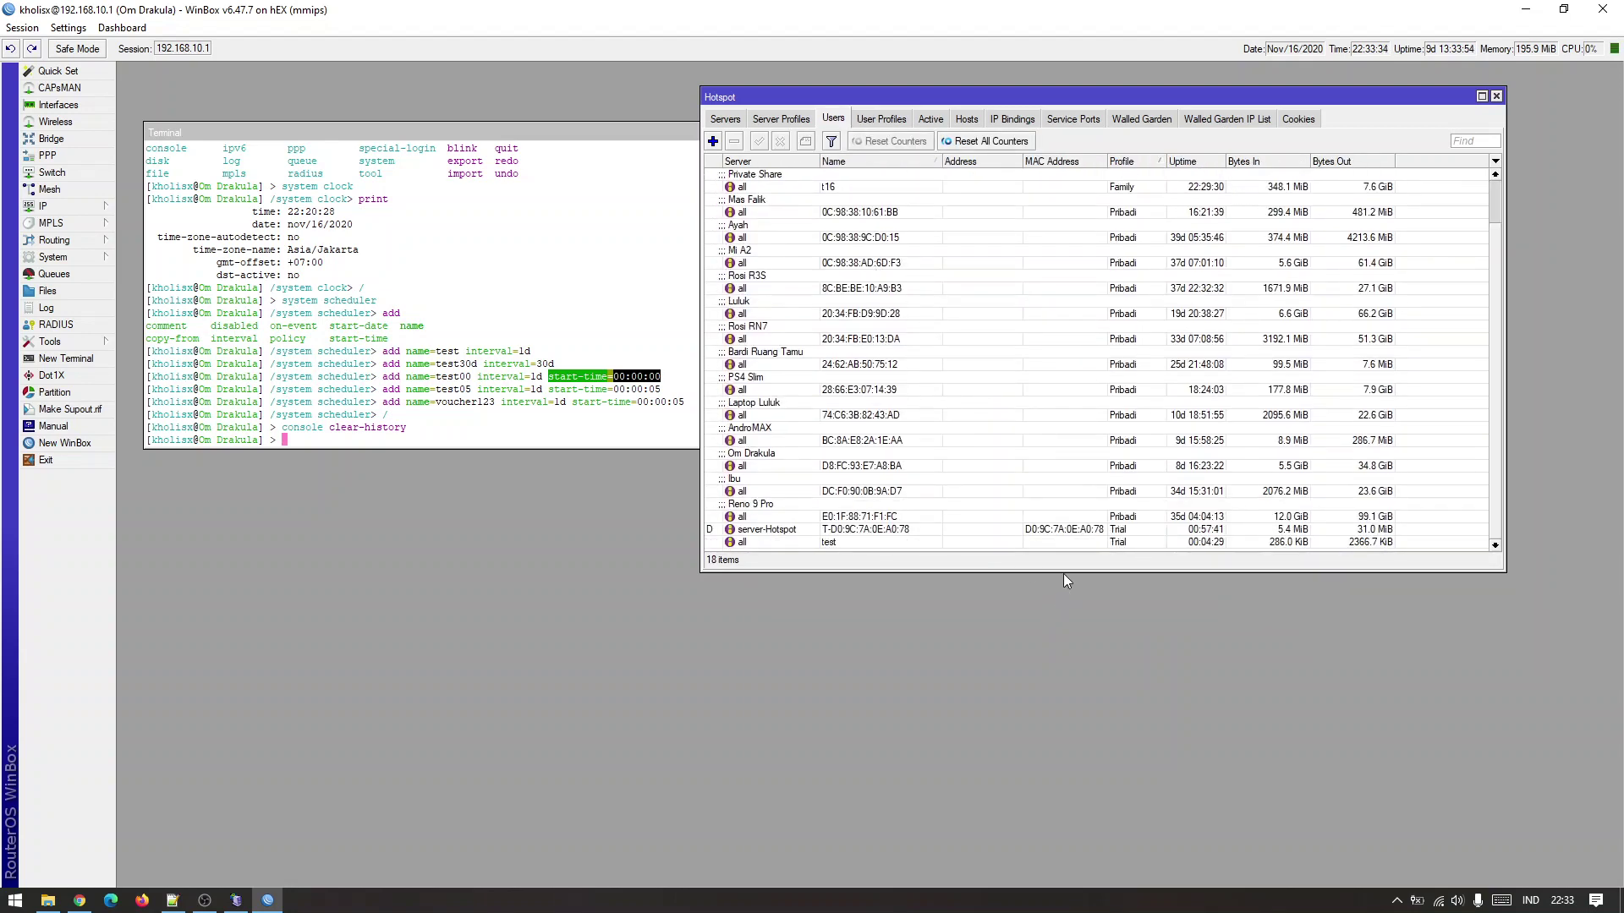
pyautogui.moveTo(1064, 575); pyautogui.dragTo(1057, 810)
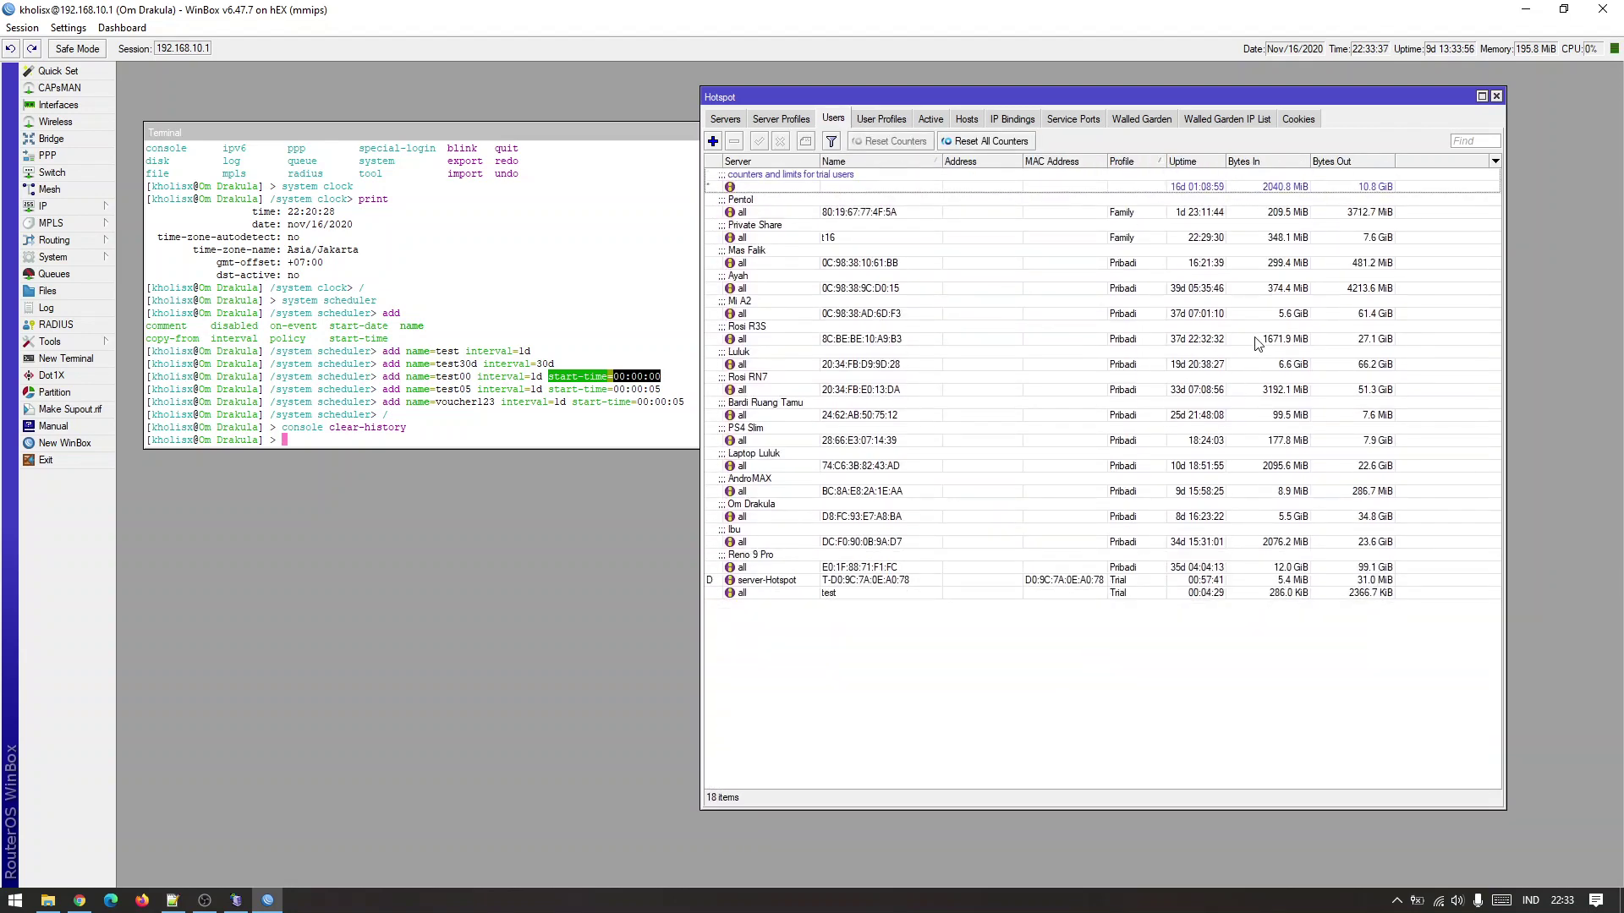
# Add hotspot user harian on the Harian profile and confirm it.
pyautogui.click(713, 141)
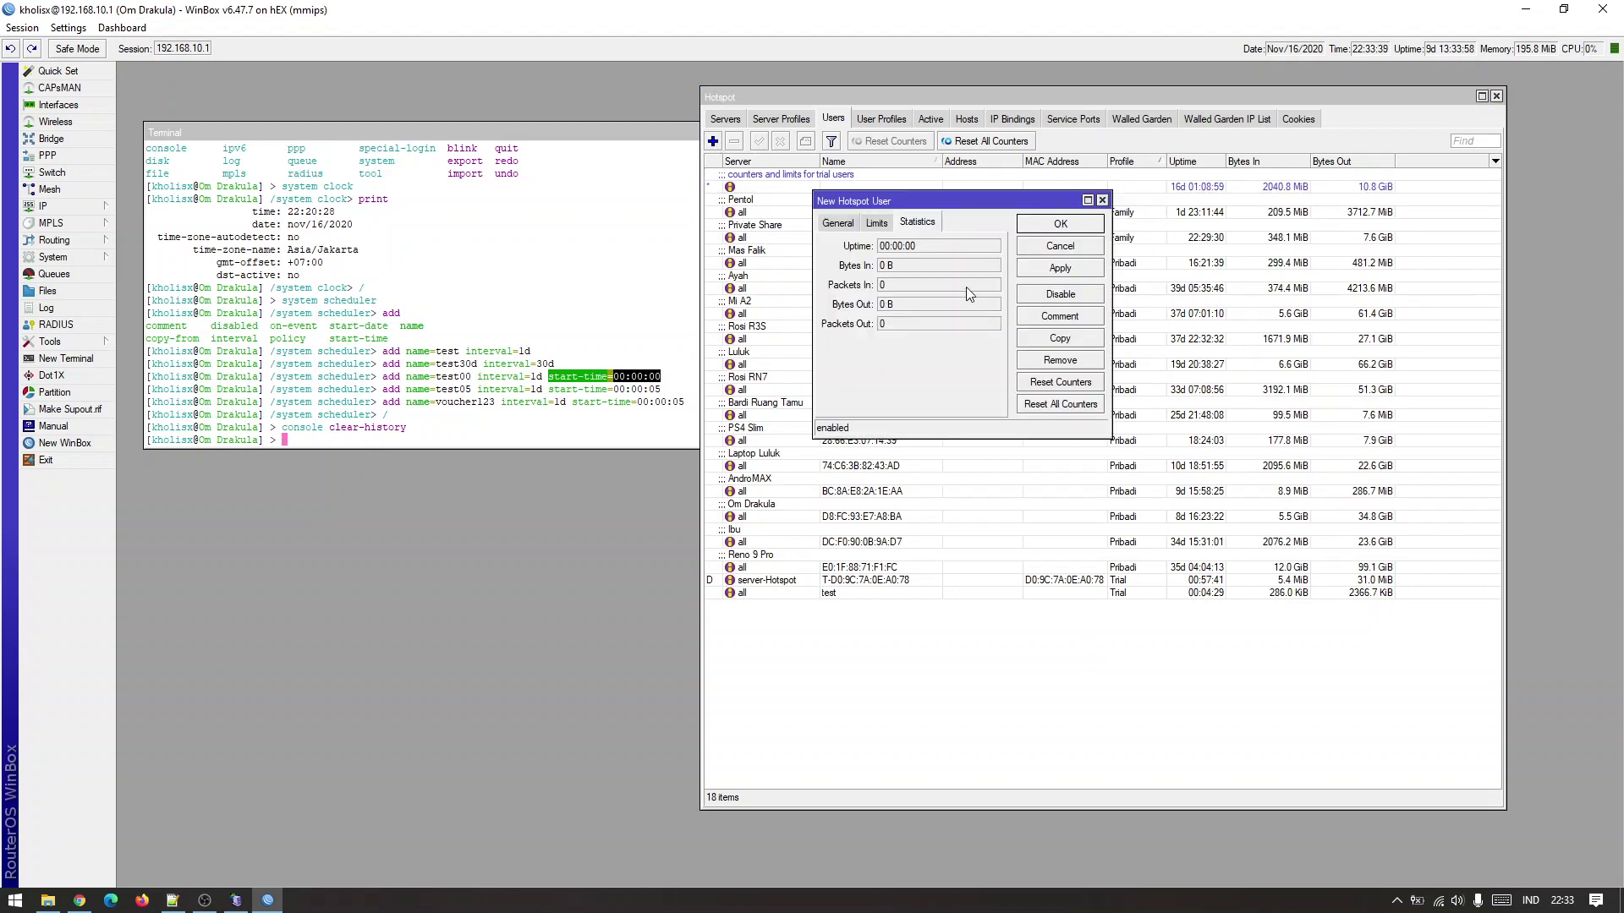
pyautogui.click(838, 222)
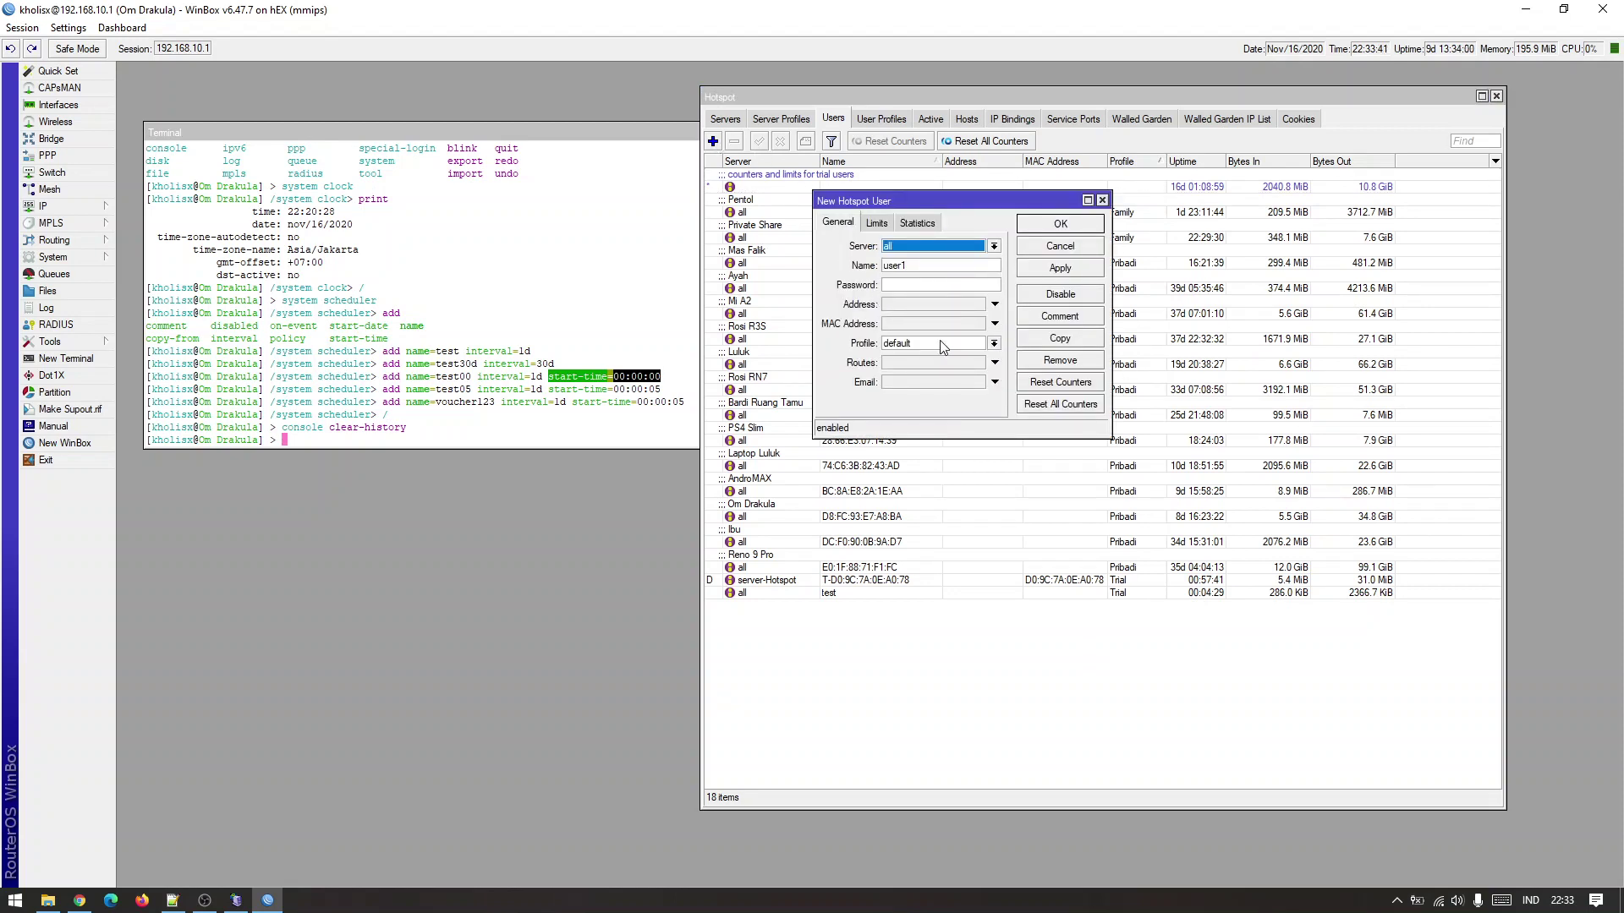
pyautogui.click(943, 347)
pyautogui.click(930, 370)
pyautogui.doubleClick(932, 269)
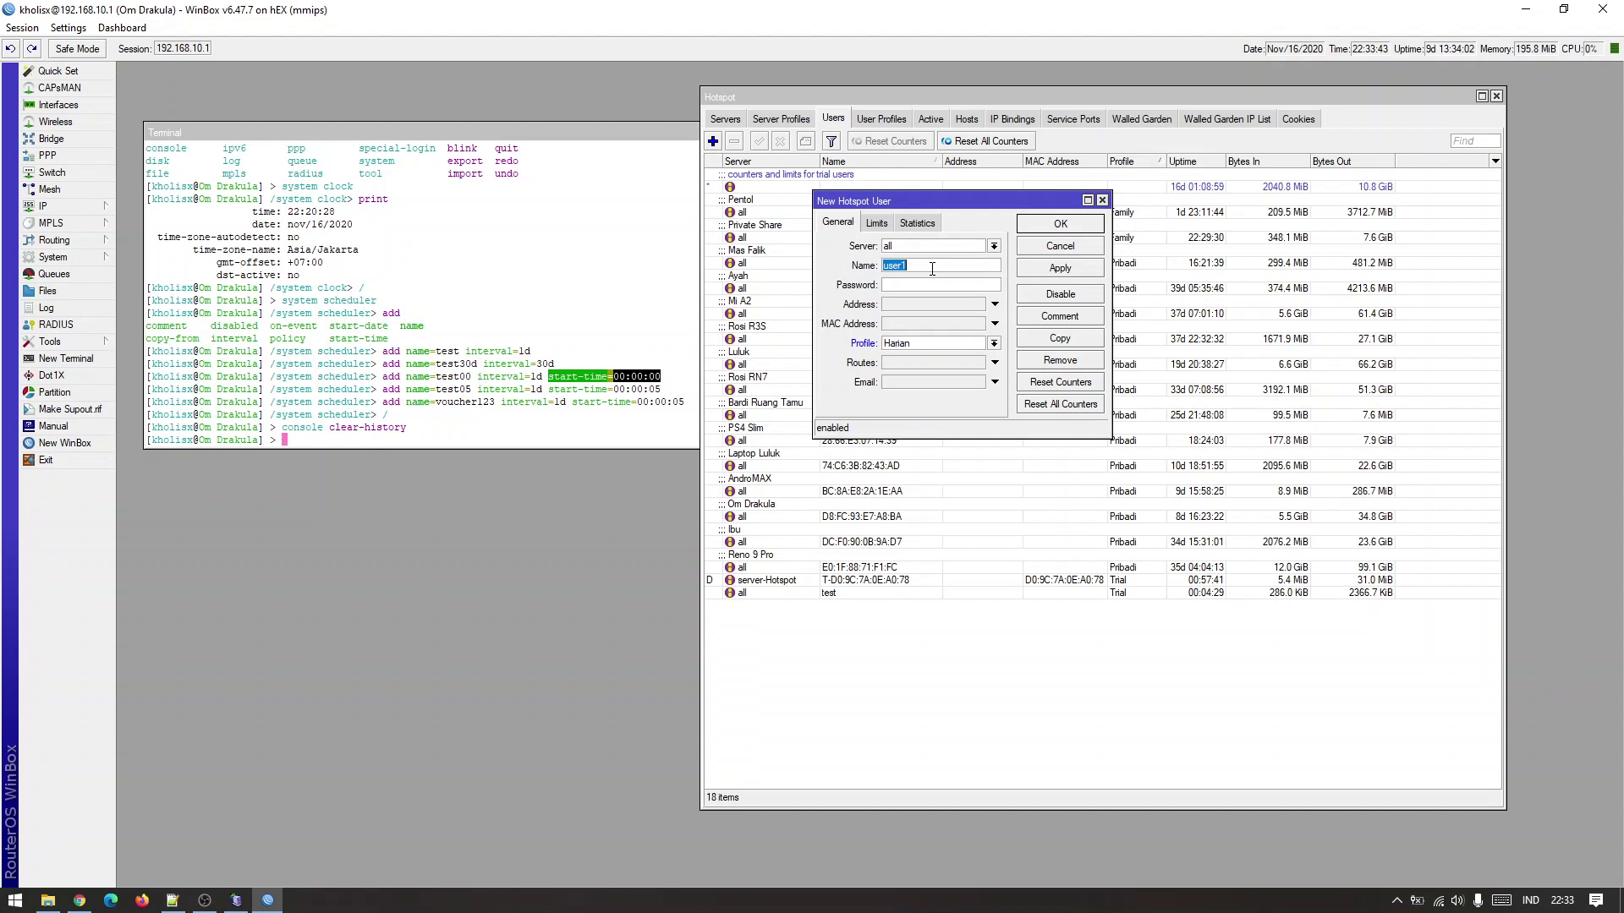
pyautogui.write('harian')
pyautogui.click(1030, 271)
pyautogui.click(1053, 226)
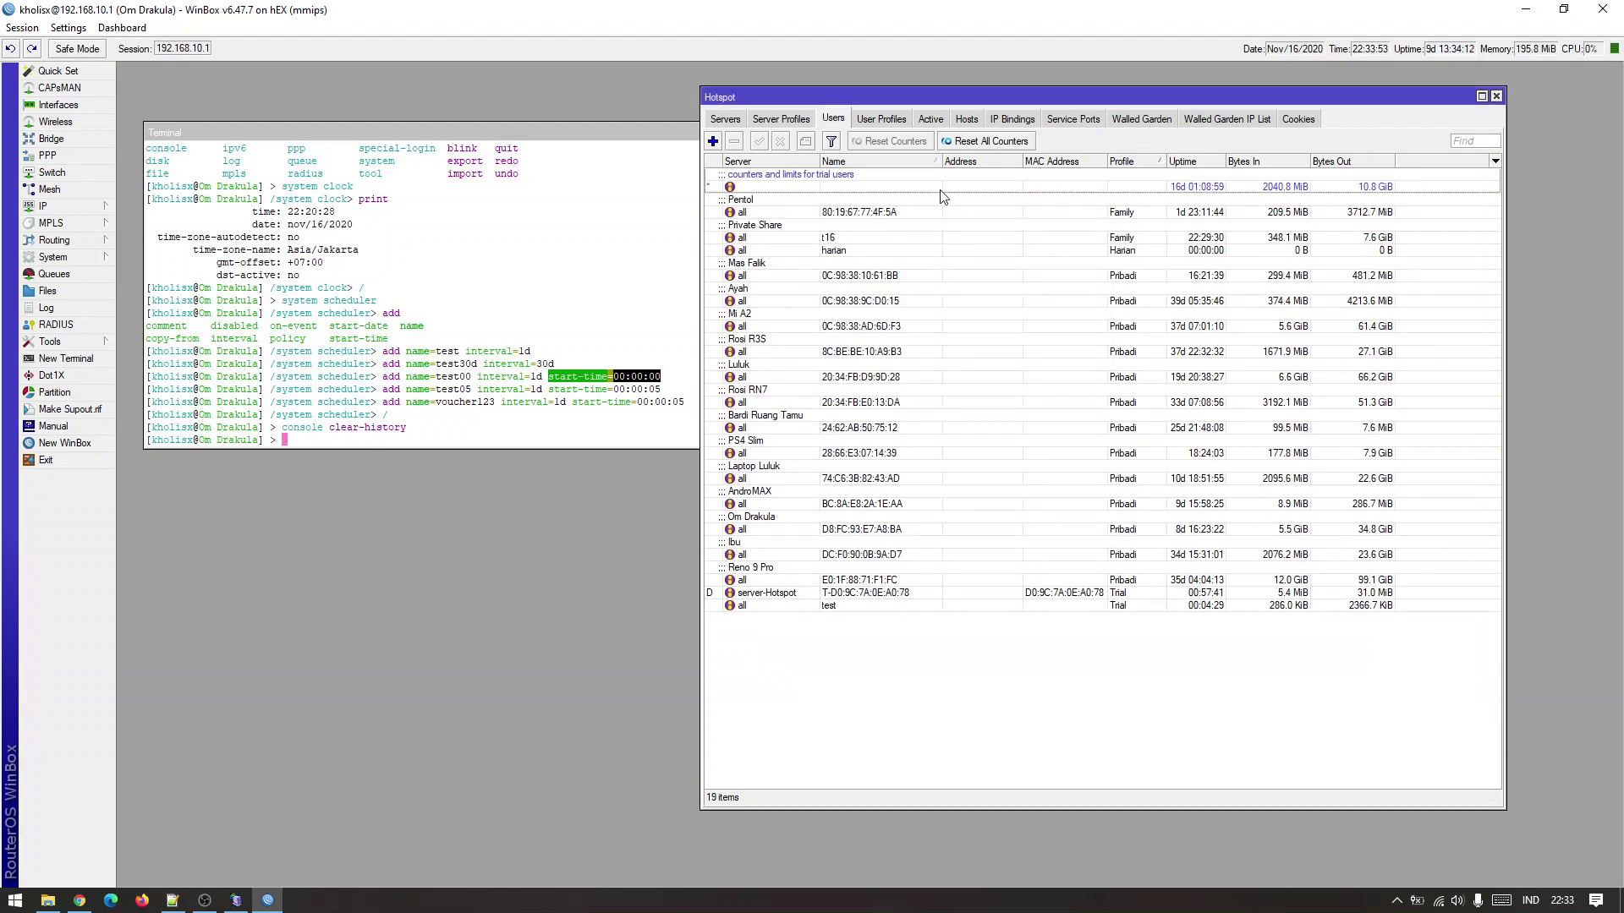
pyautogui.click(1122, 161)
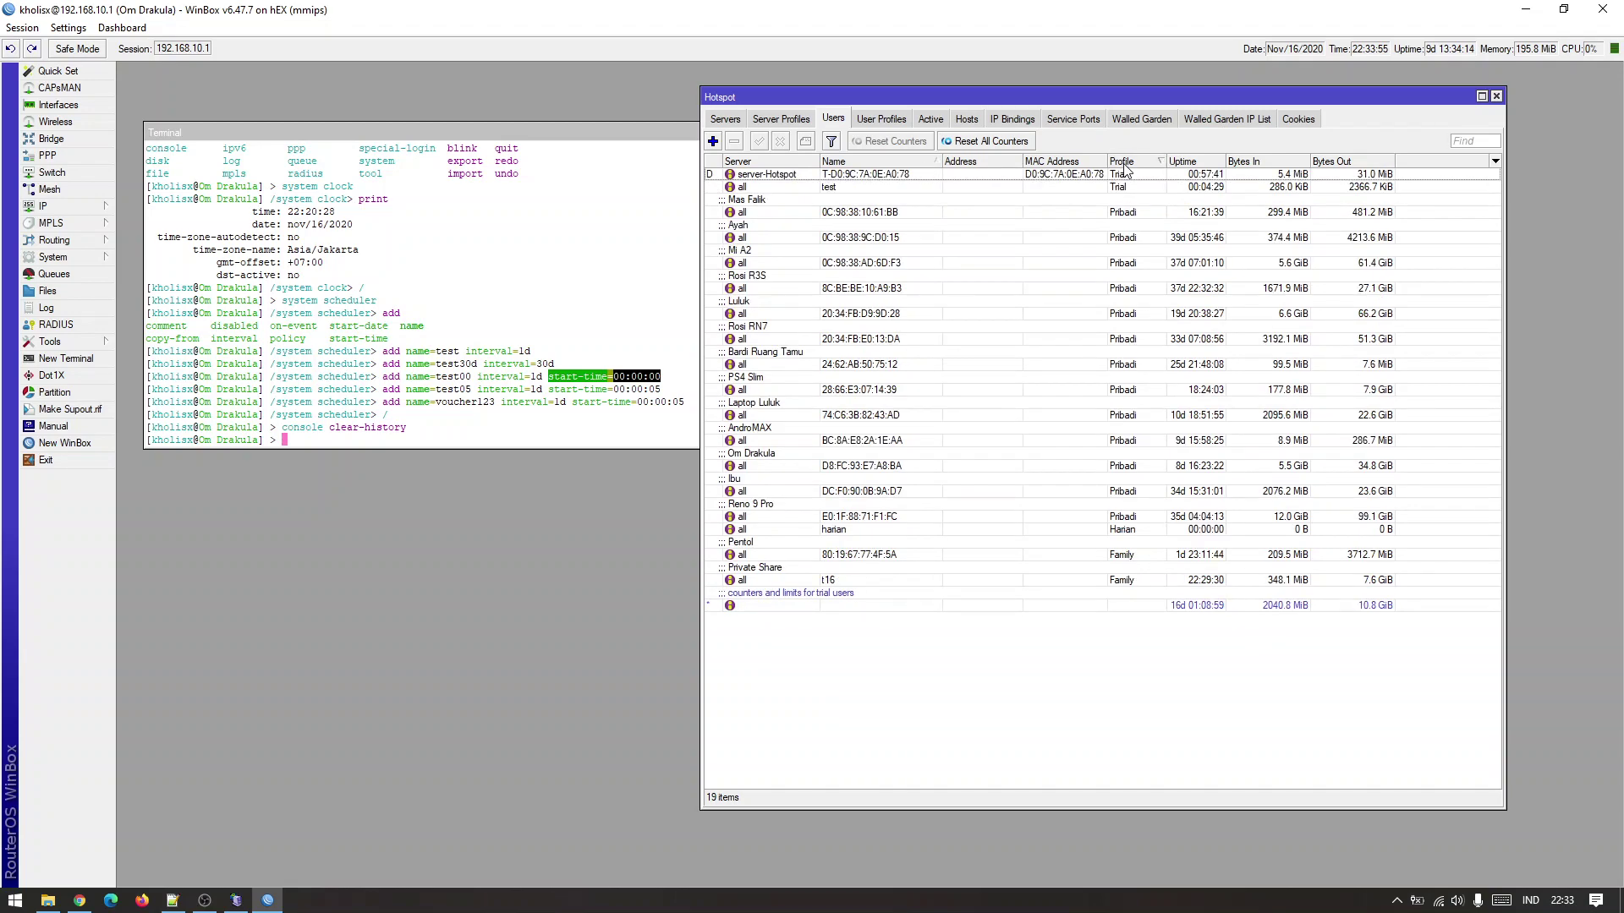
pyautogui.click(1129, 162)
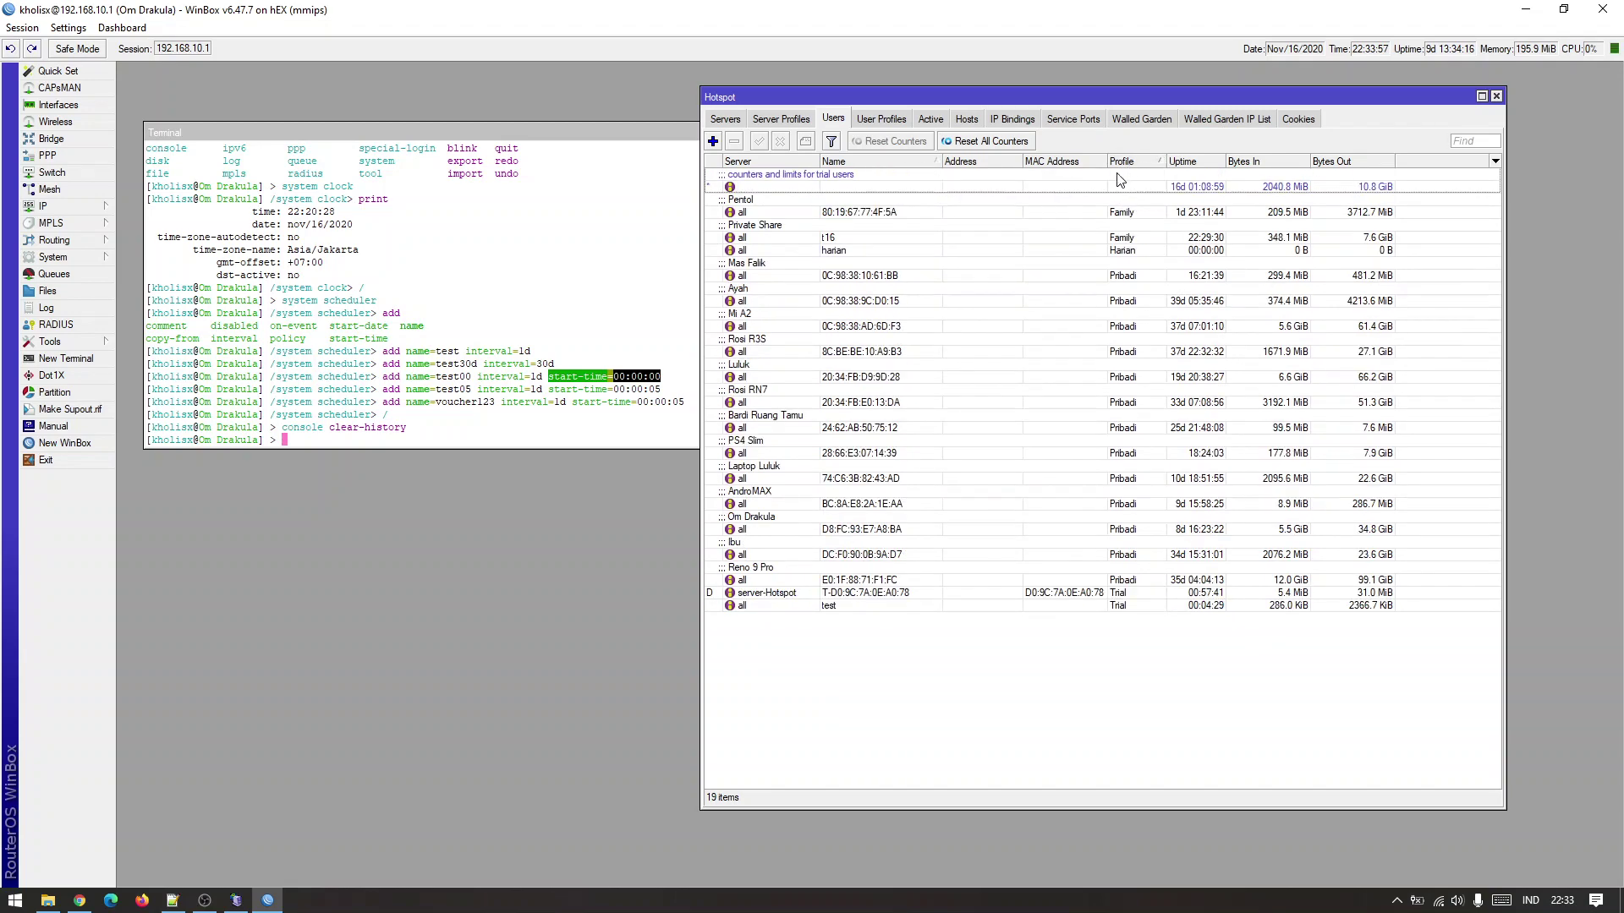
pyautogui.click(941, 251)
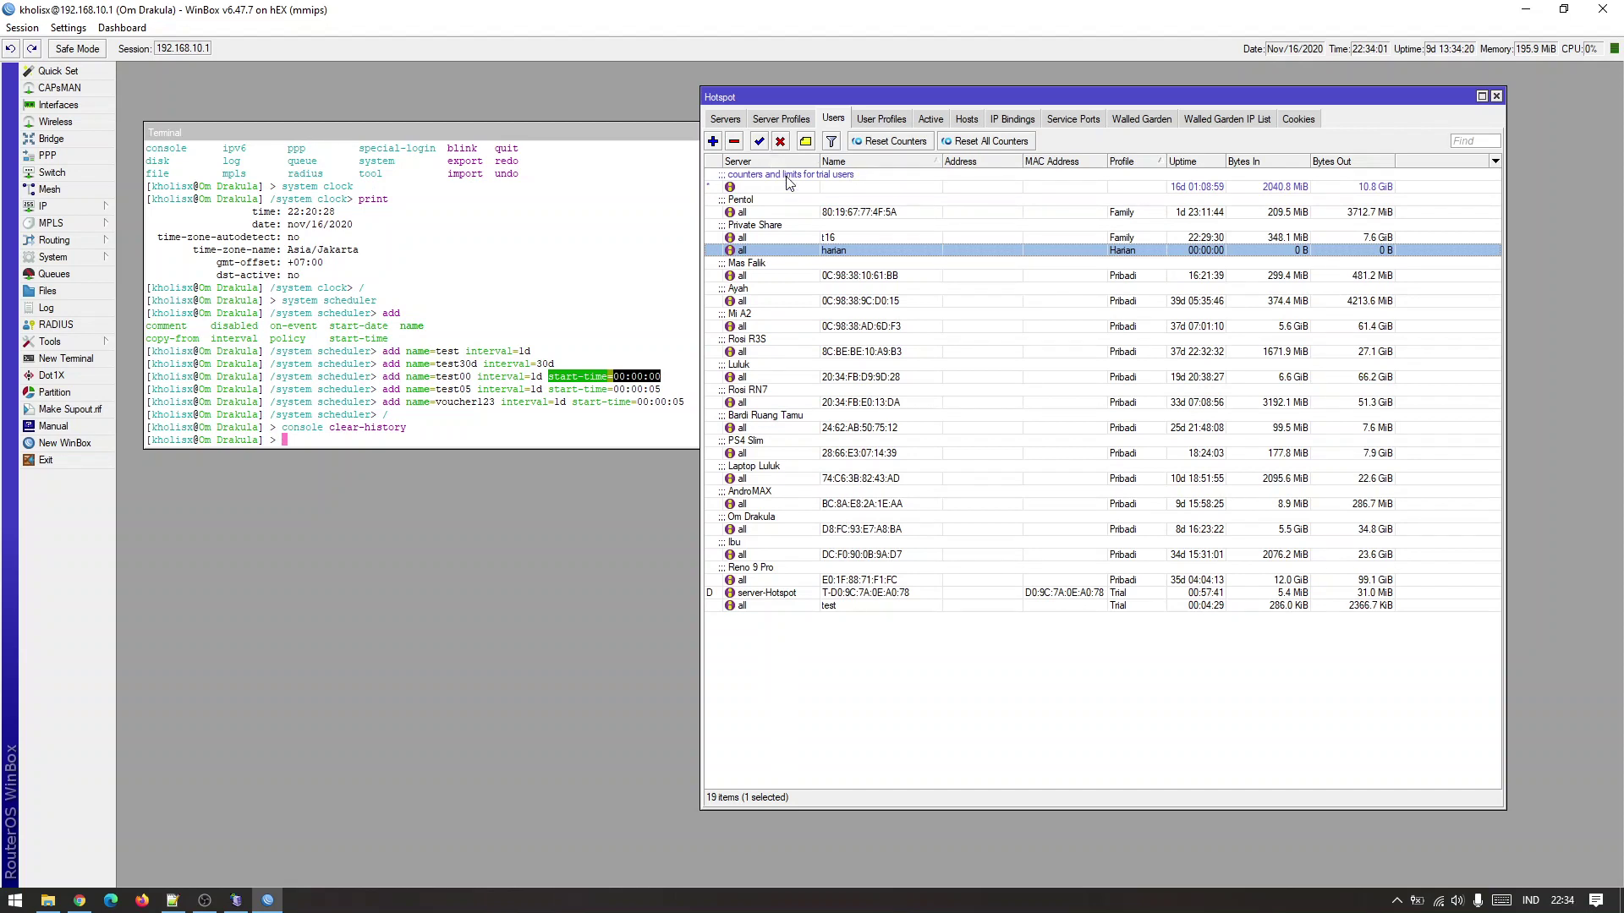
pyautogui.click(886, 425)
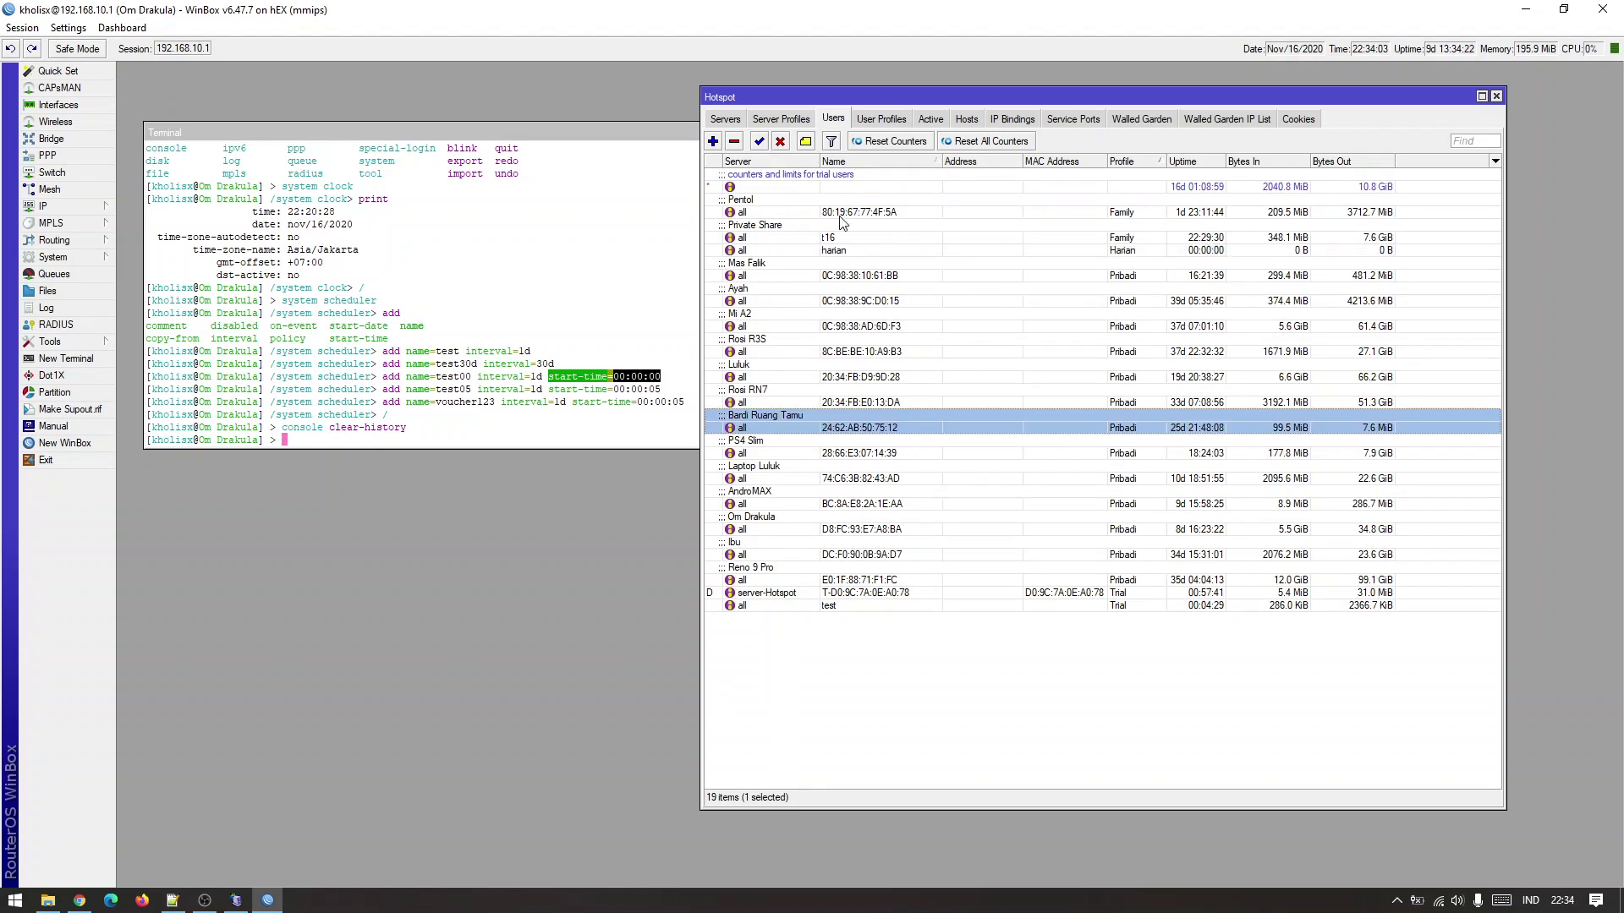
pyautogui.click(832, 141)
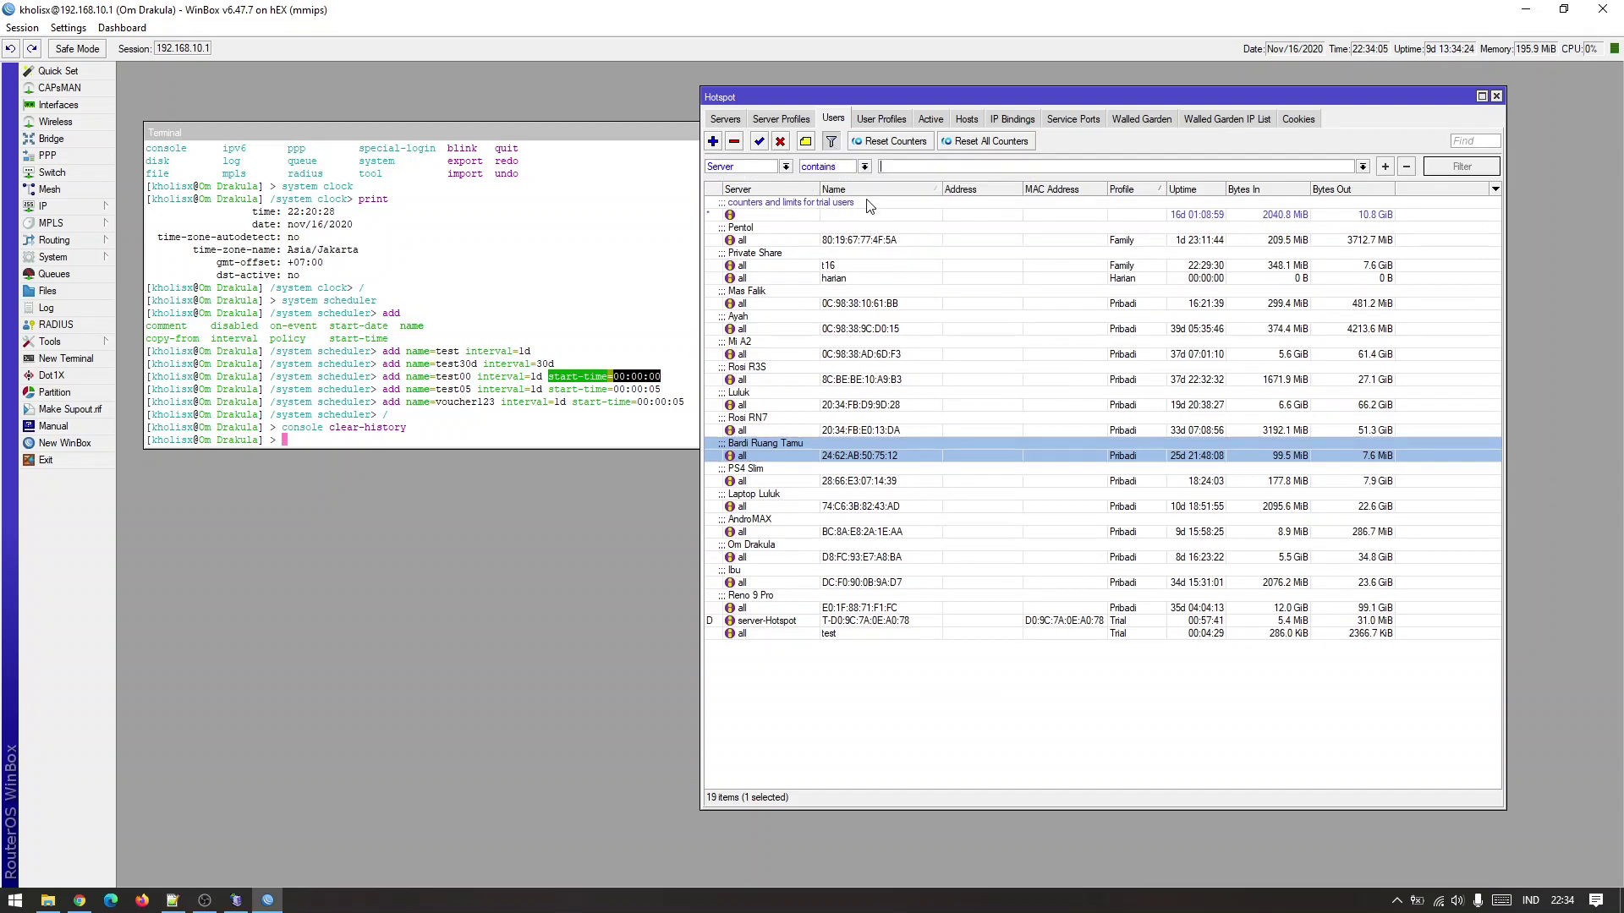
pyautogui.click(775, 169)
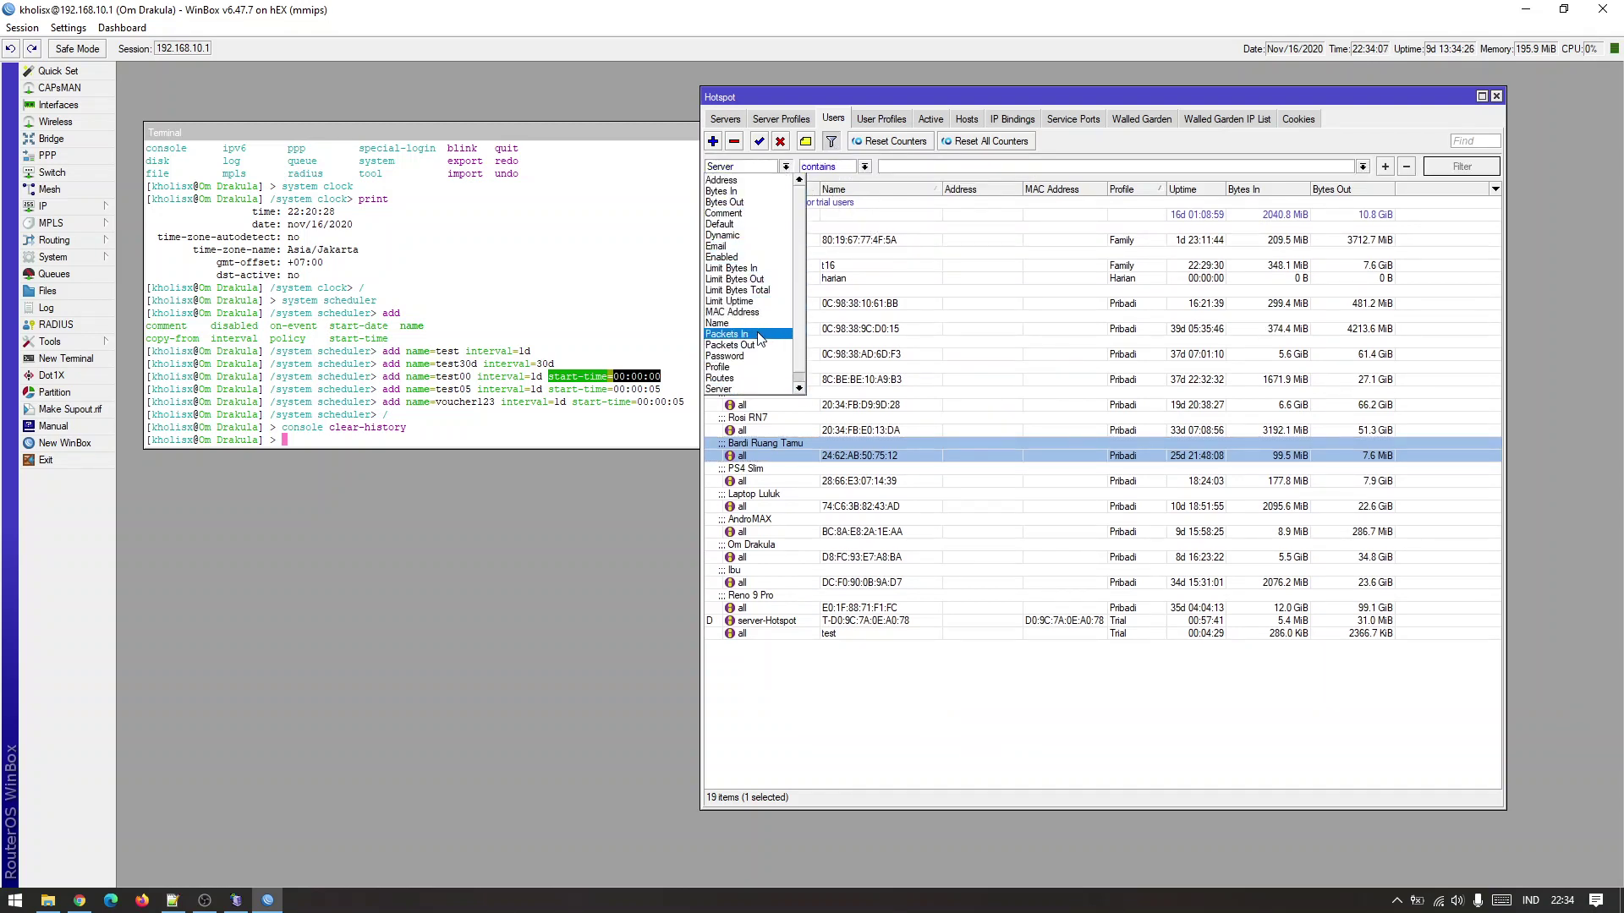
pyautogui.click(755, 369)
pyautogui.click(854, 165)
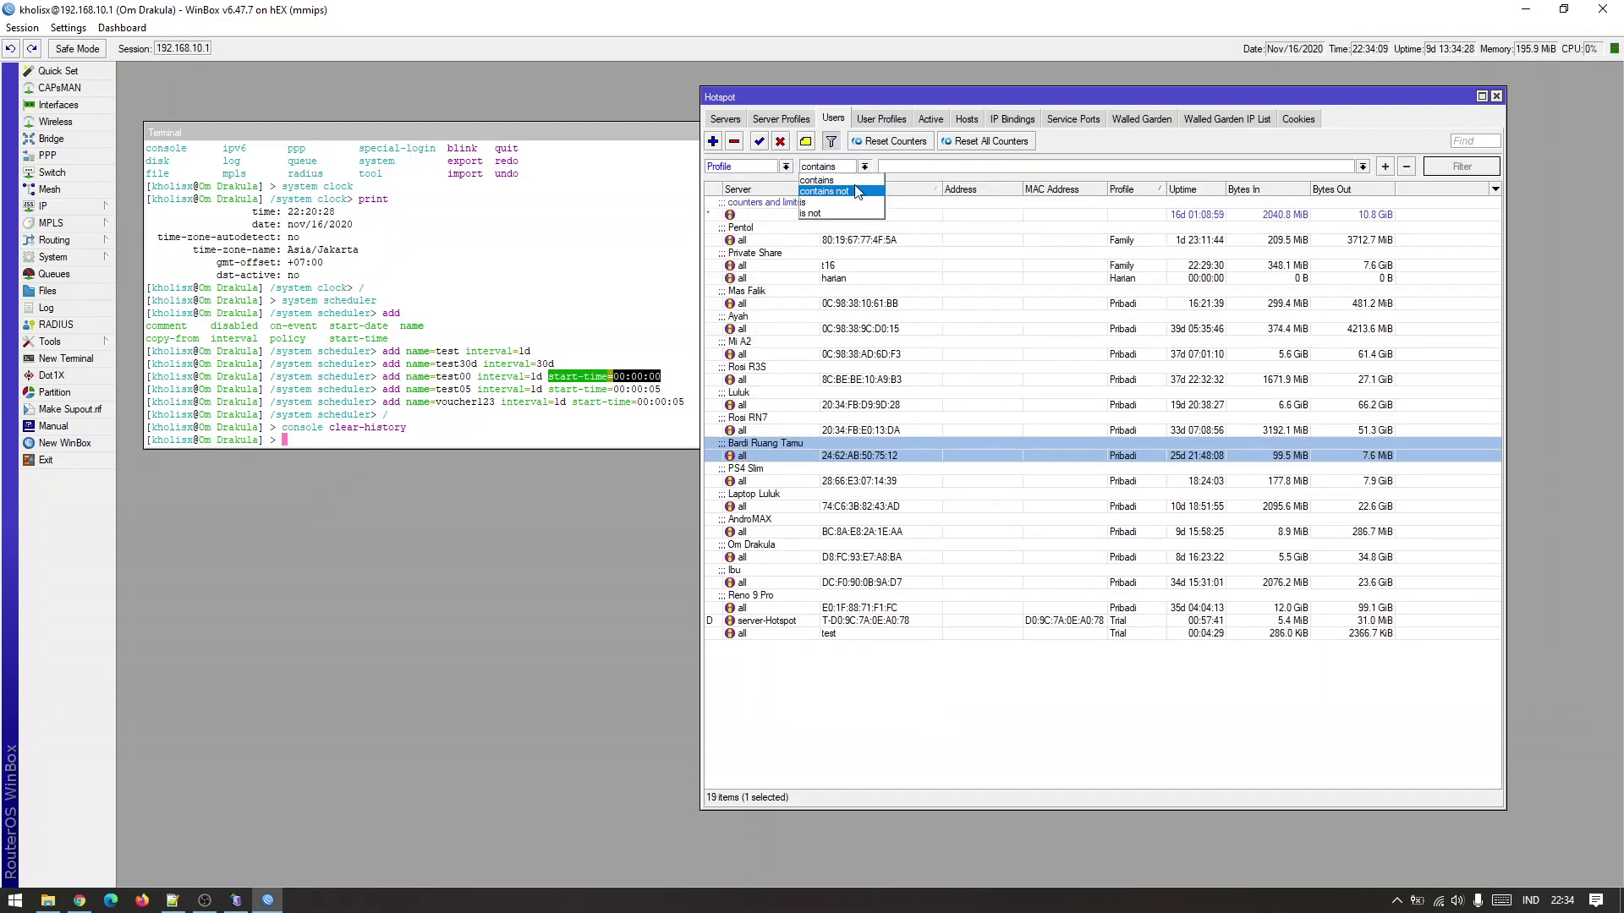
pyautogui.click(856, 189)
pyautogui.click(1363, 166)
pyautogui.click(1366, 180)
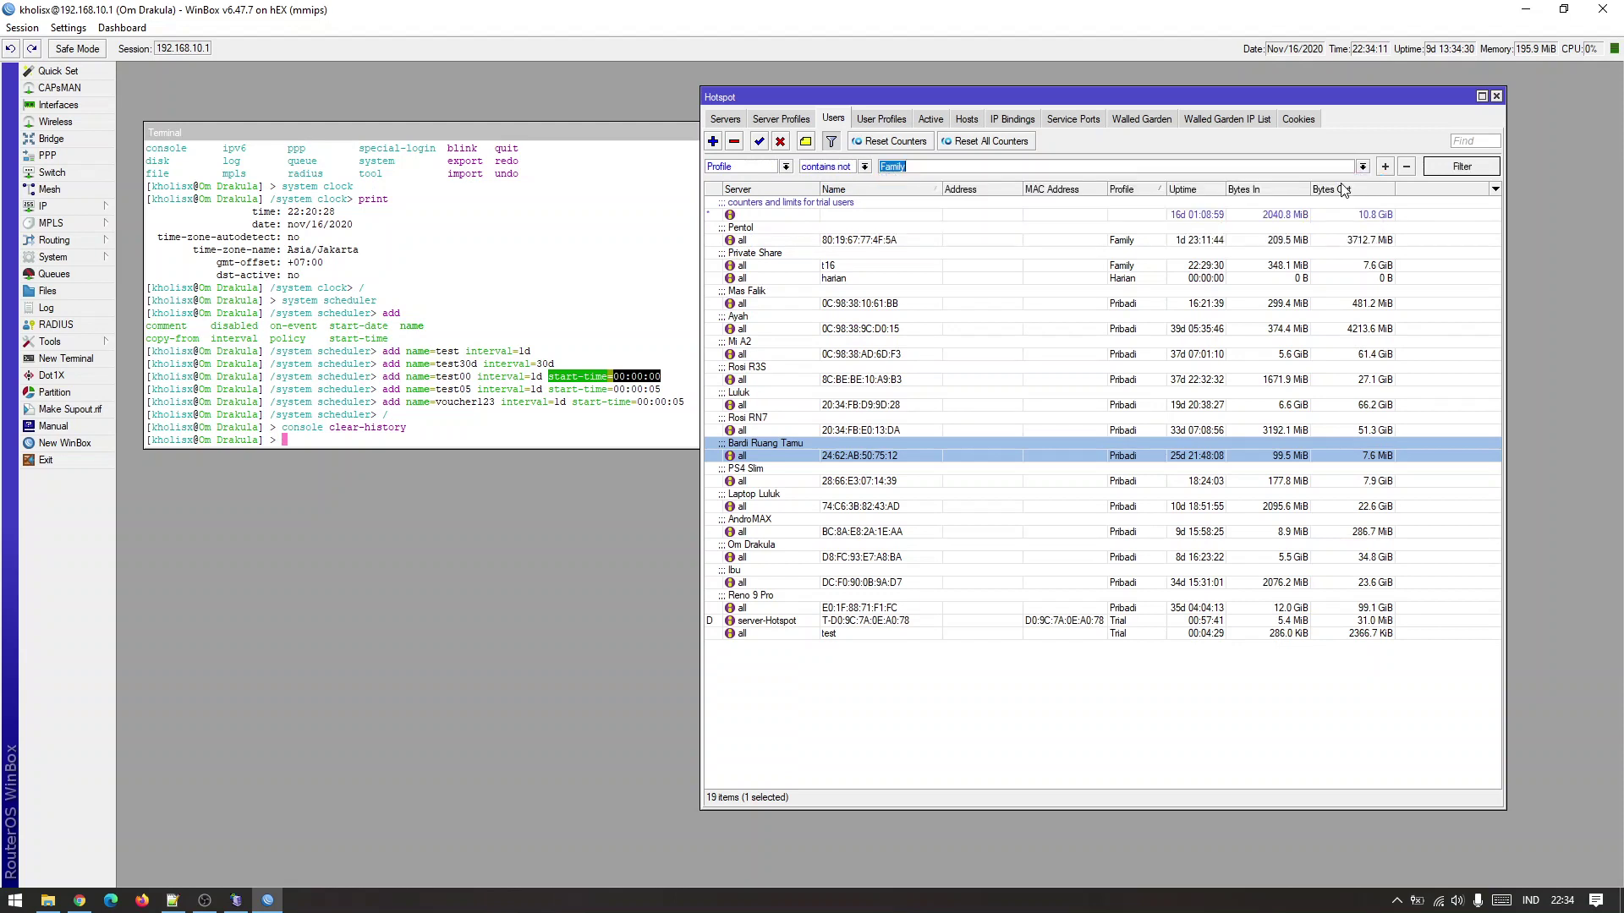
pyautogui.click(1385, 168)
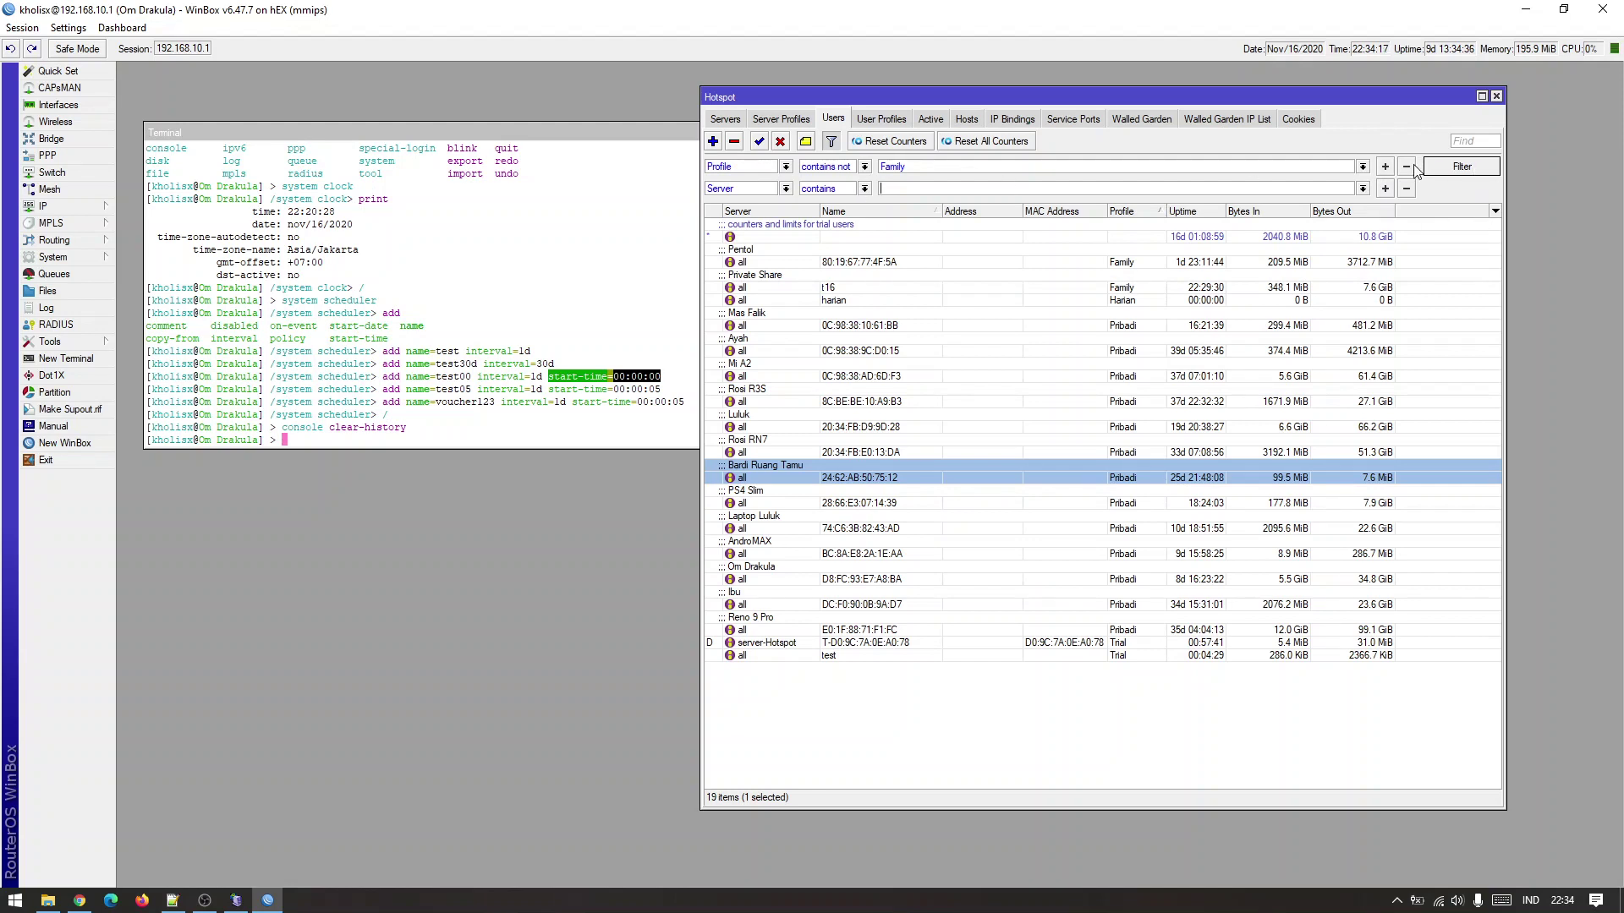
pyautogui.click(864, 165)
pyautogui.click(828, 181)
pyautogui.click(1363, 167)
pyautogui.click(1328, 201)
pyautogui.click(1364, 189)
pyautogui.click(774, 194)
pyautogui.click(785, 188)
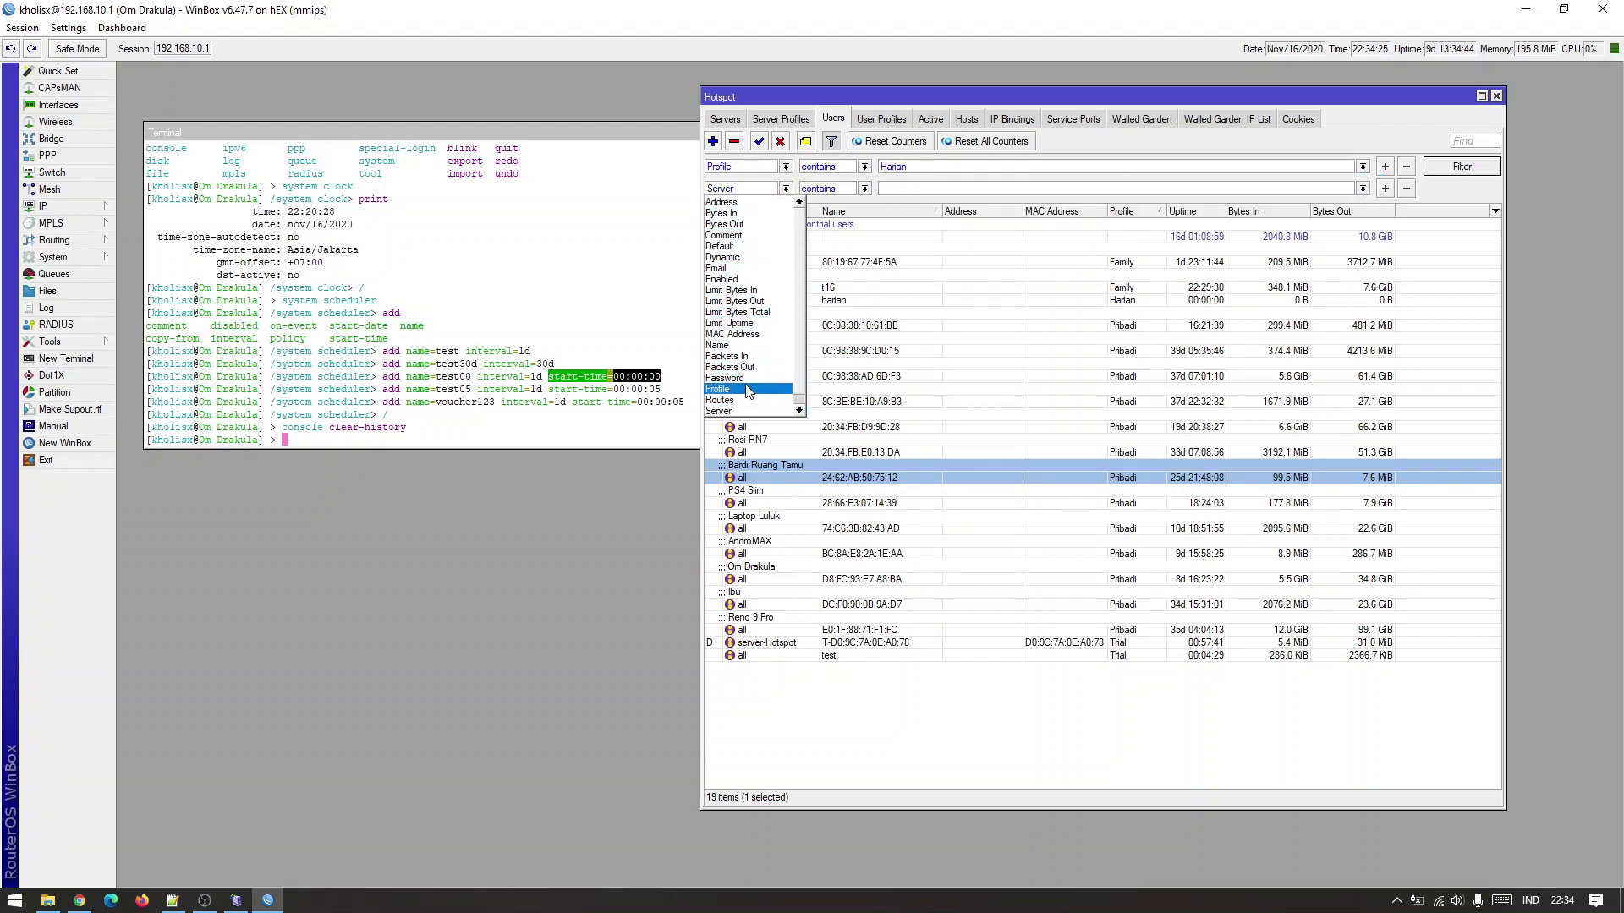
pyautogui.click(746, 389)
pyautogui.click(1362, 188)
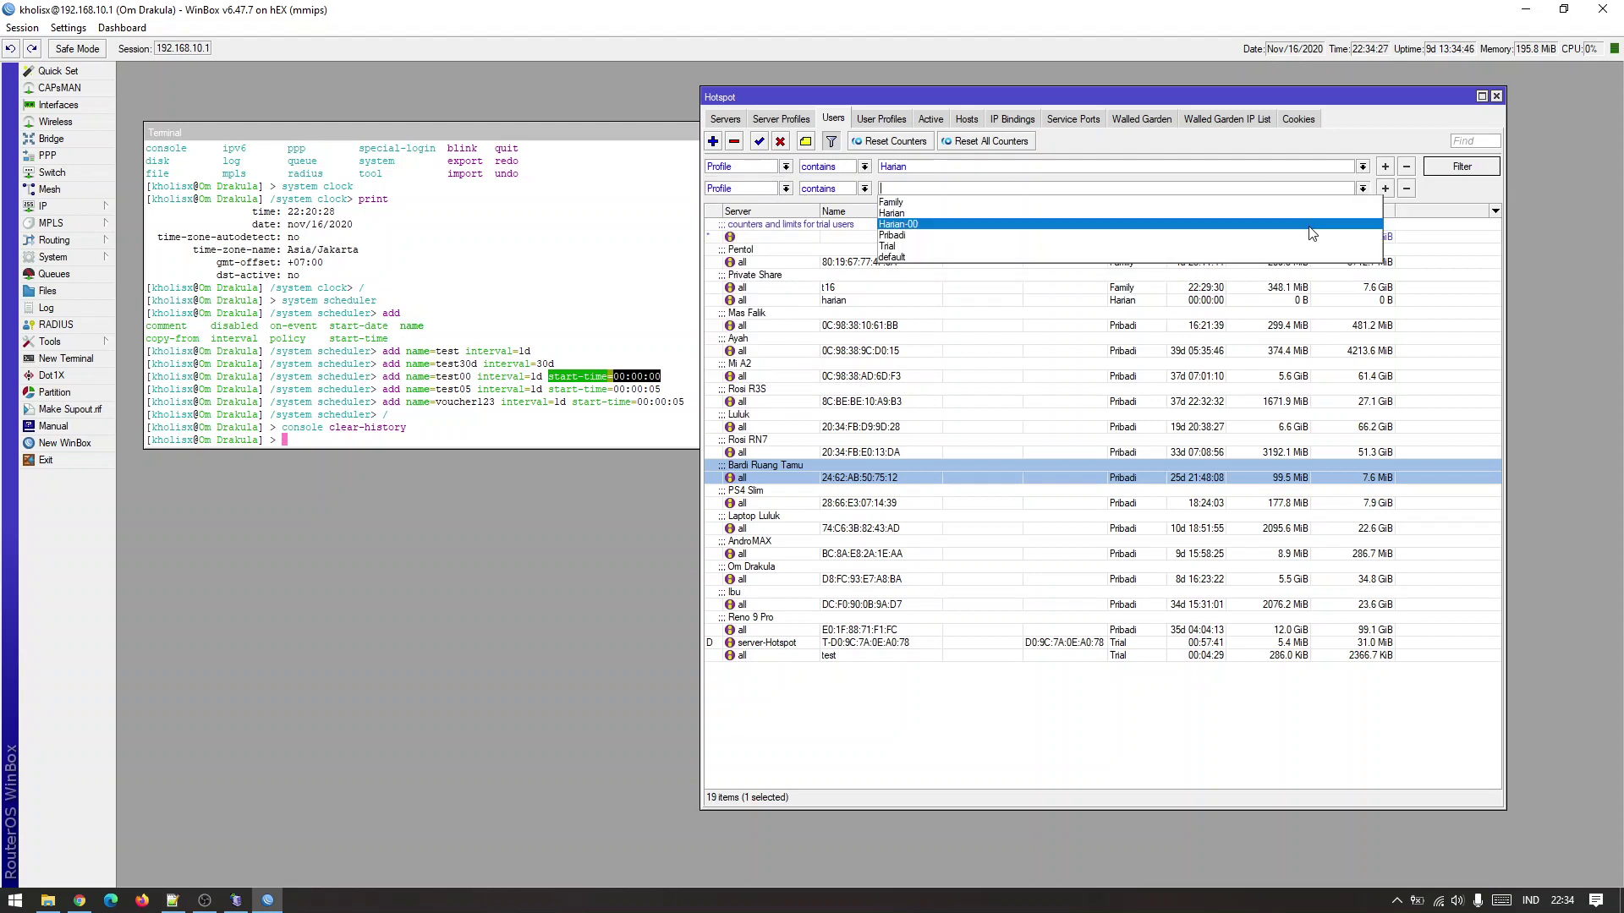
pyautogui.click(1345, 233)
pyautogui.click(1447, 173)
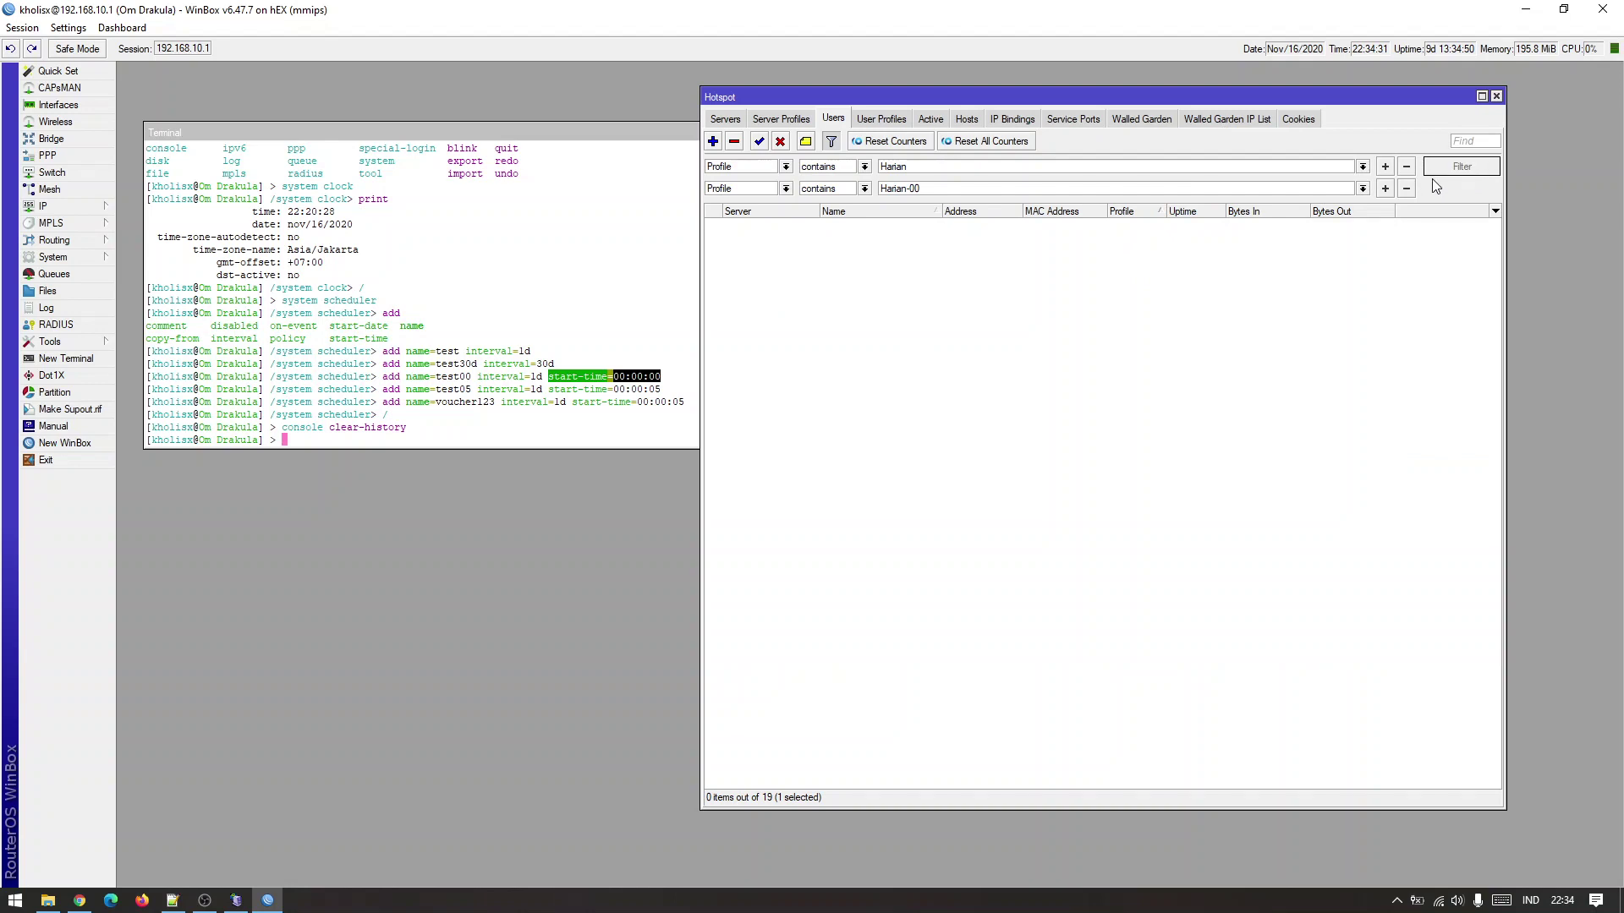
pyautogui.click(1133, 302)
pyautogui.click(832, 142)
pyautogui.click(867, 253)
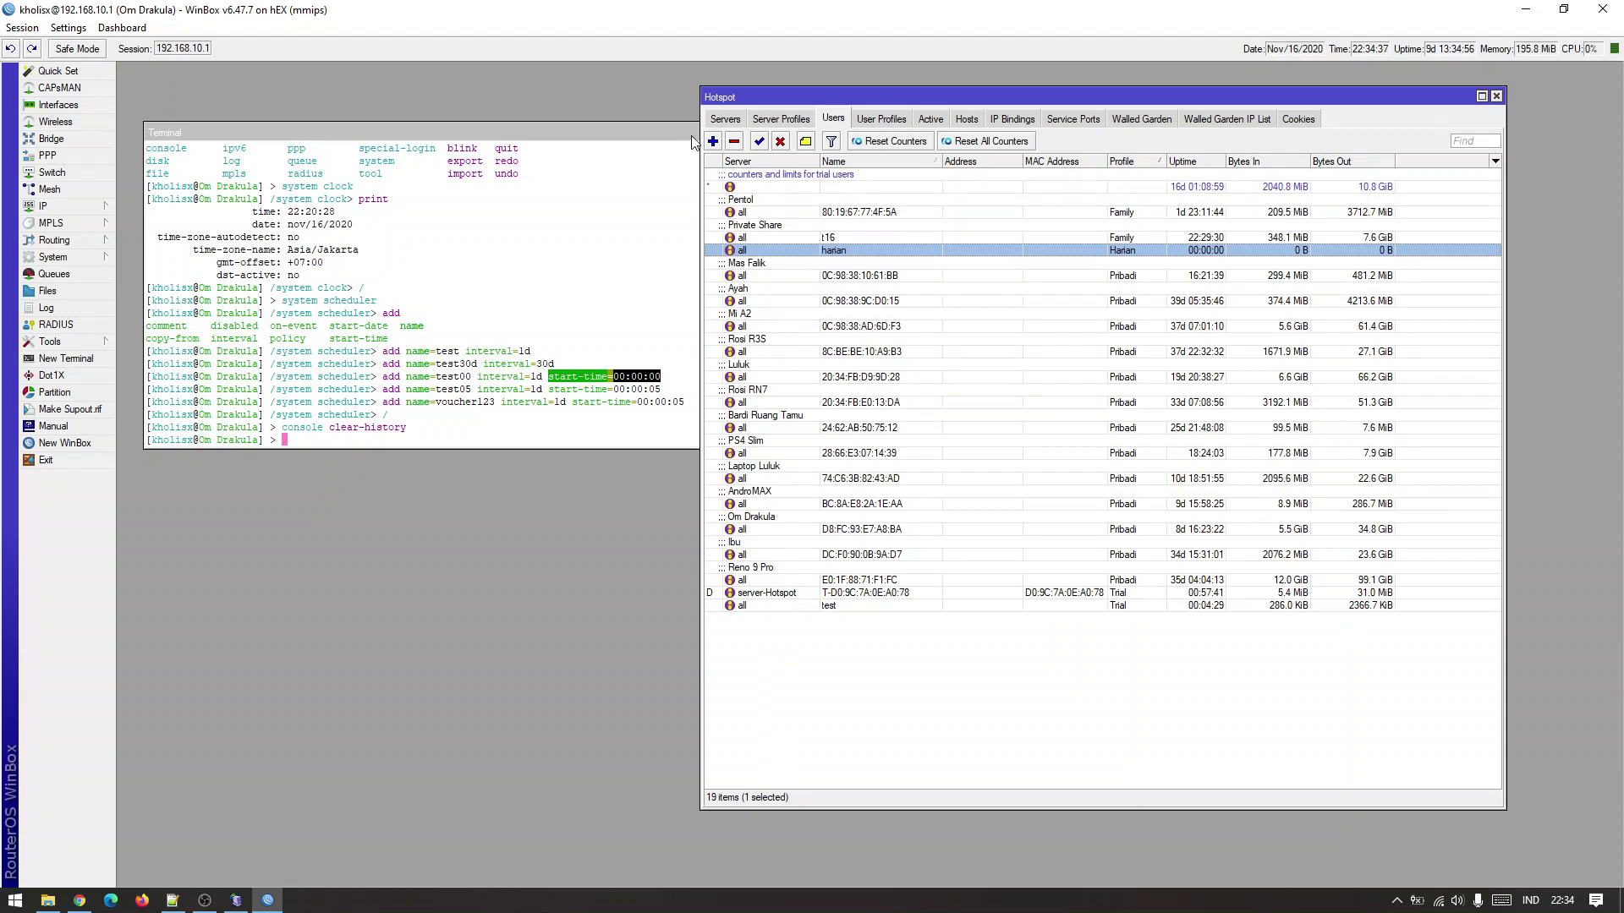
# Add a users-list filter excluding the Family profile (Profile contains not Family).
pyautogui.click(831, 142)
pyautogui.click(785, 167)
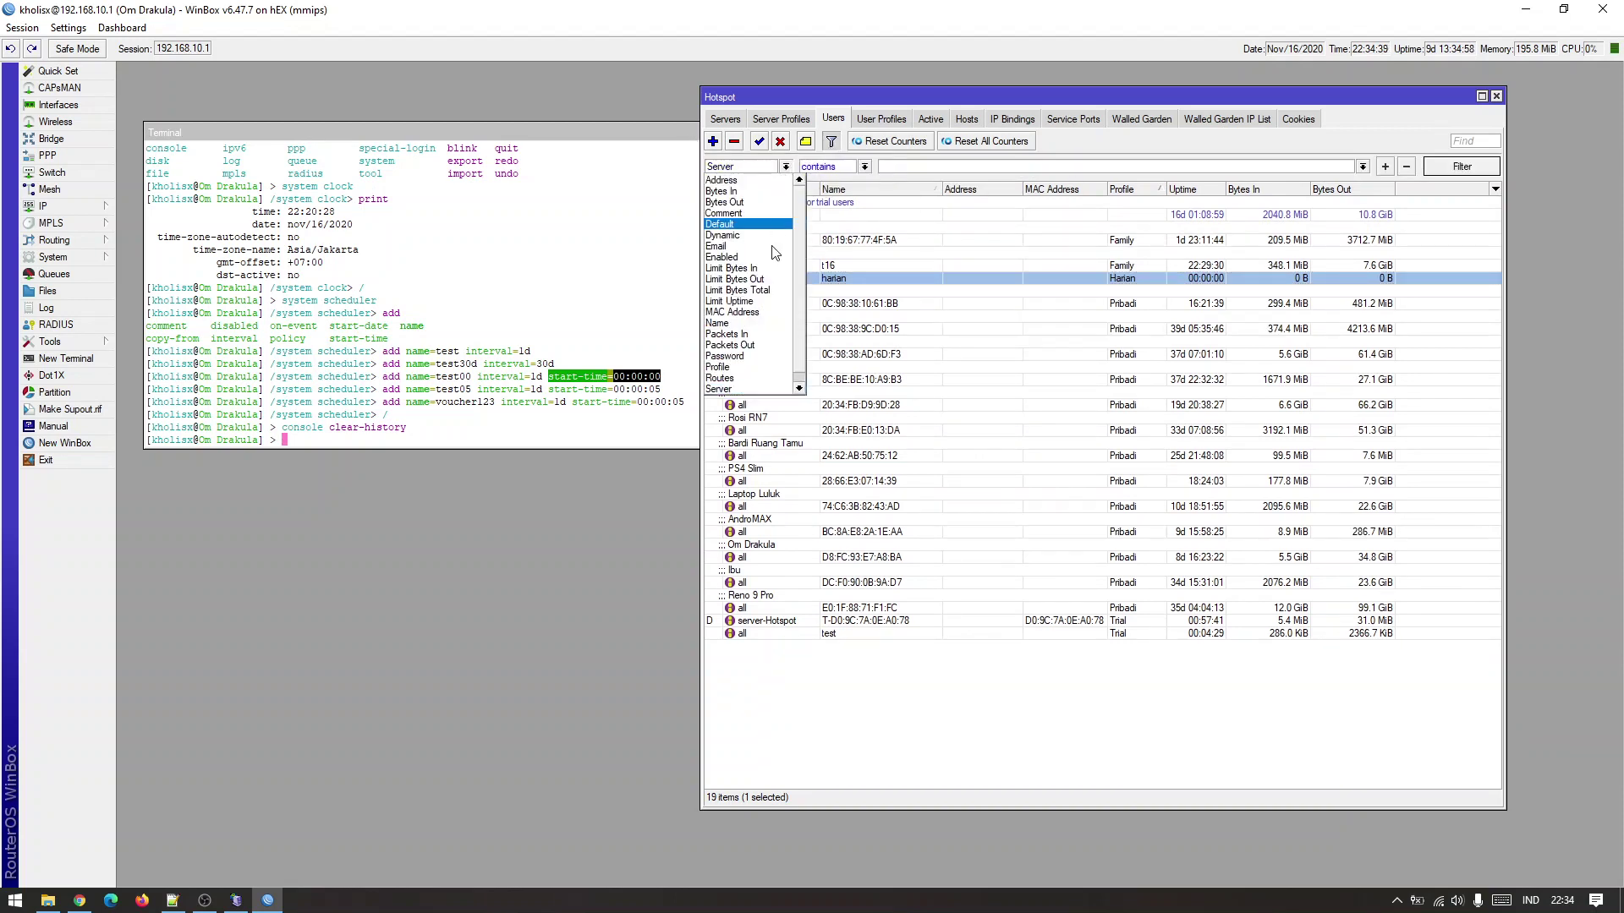
pyautogui.click(748, 356)
pyautogui.click(865, 167)
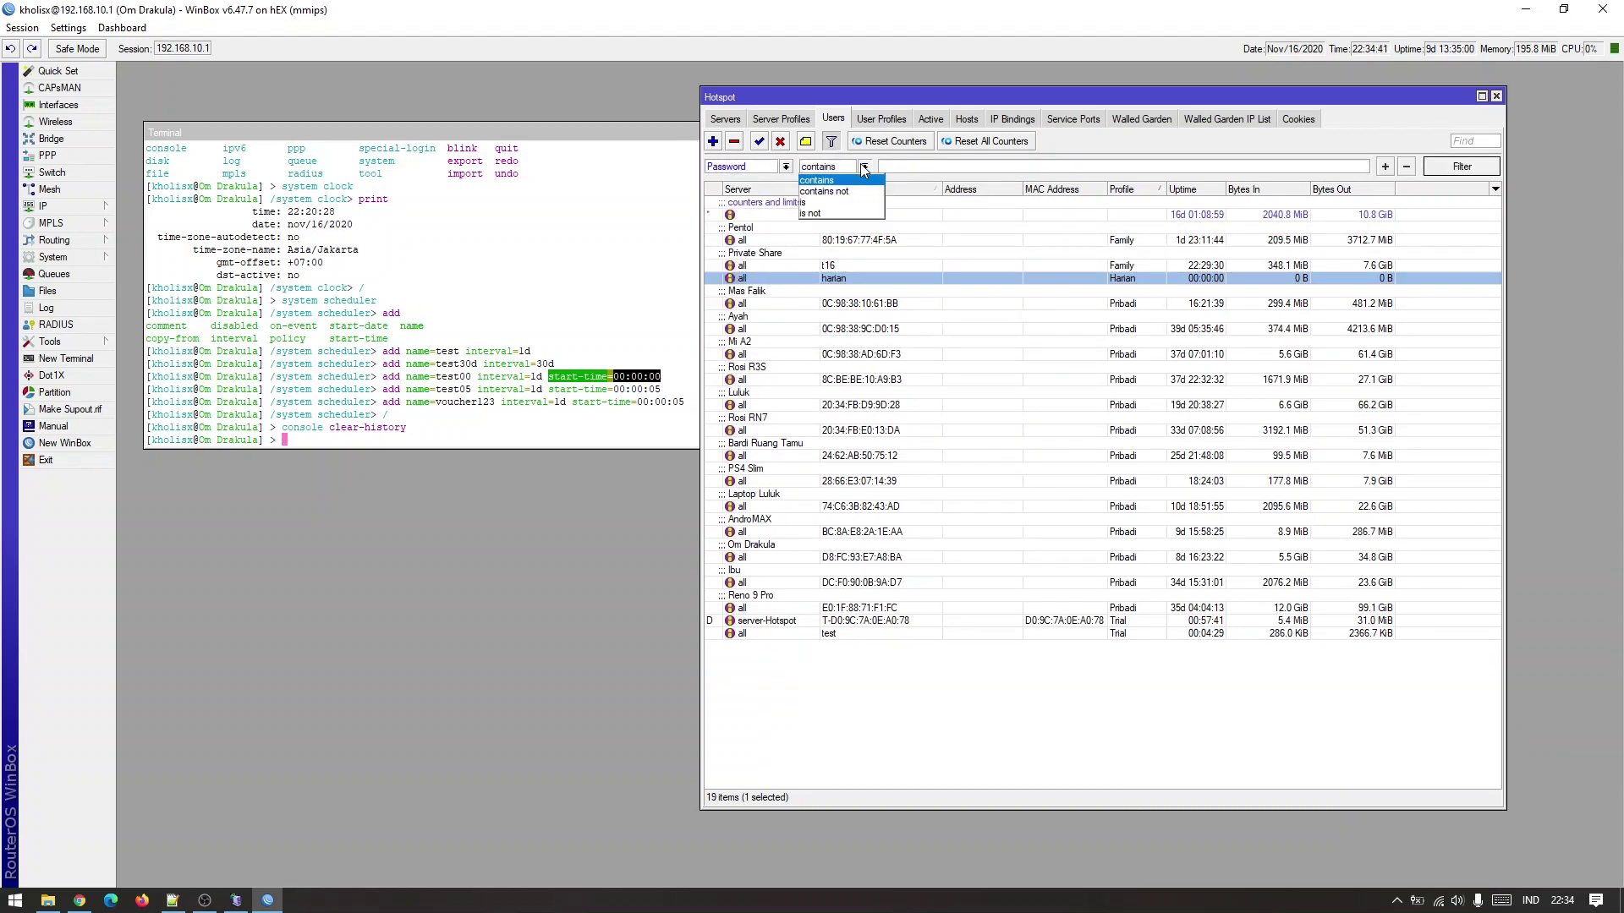
pyautogui.click(861, 191)
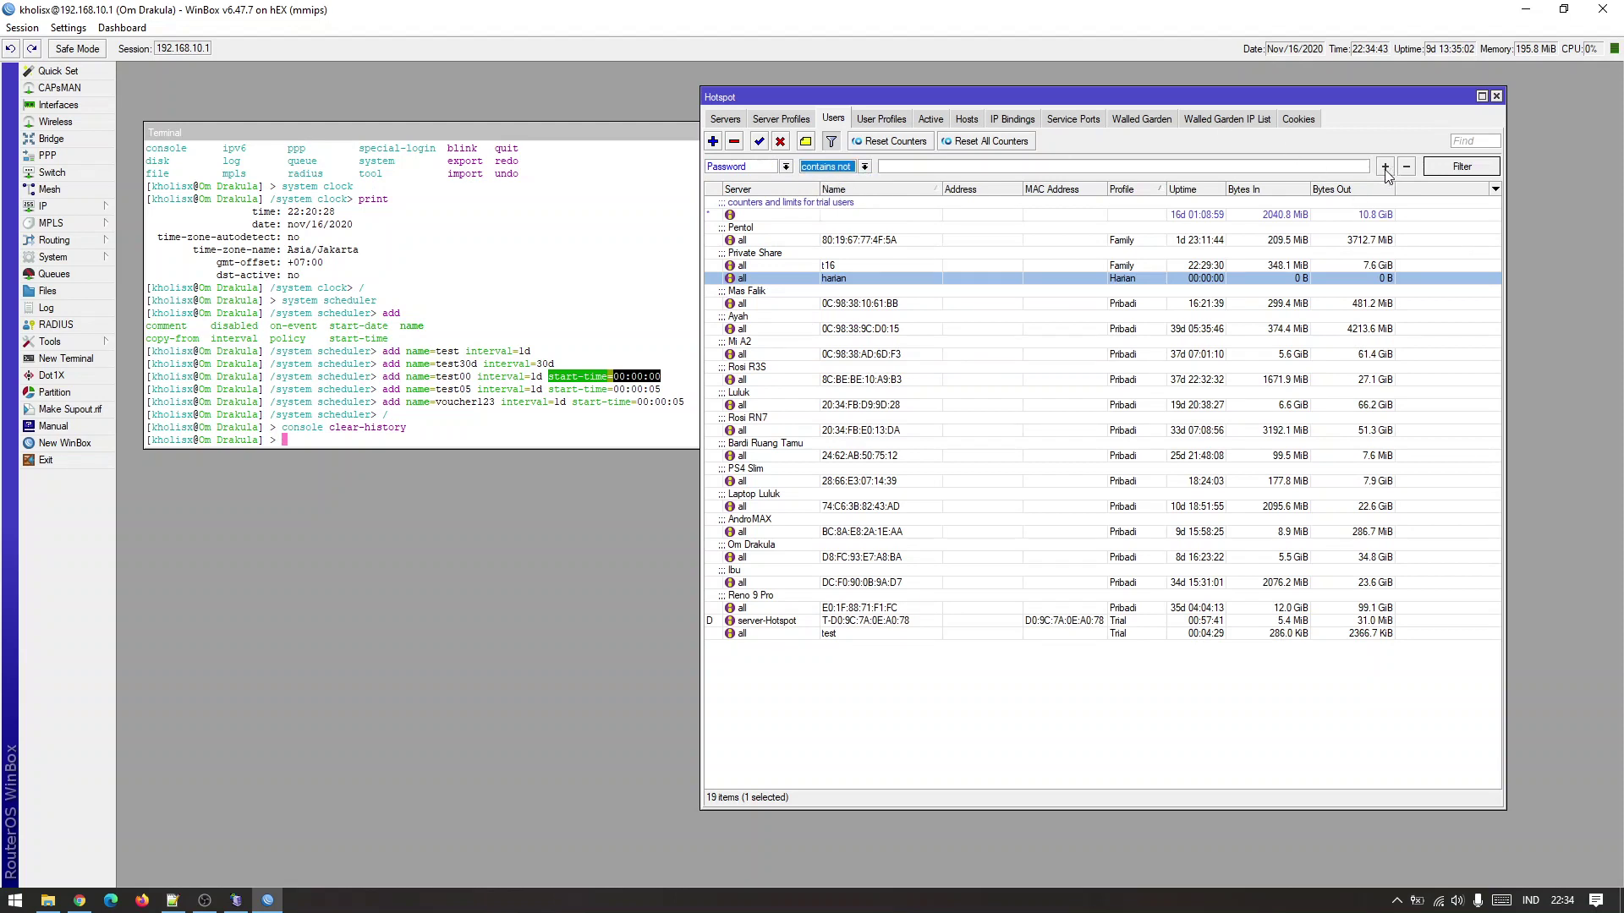
pyautogui.click(770, 168)
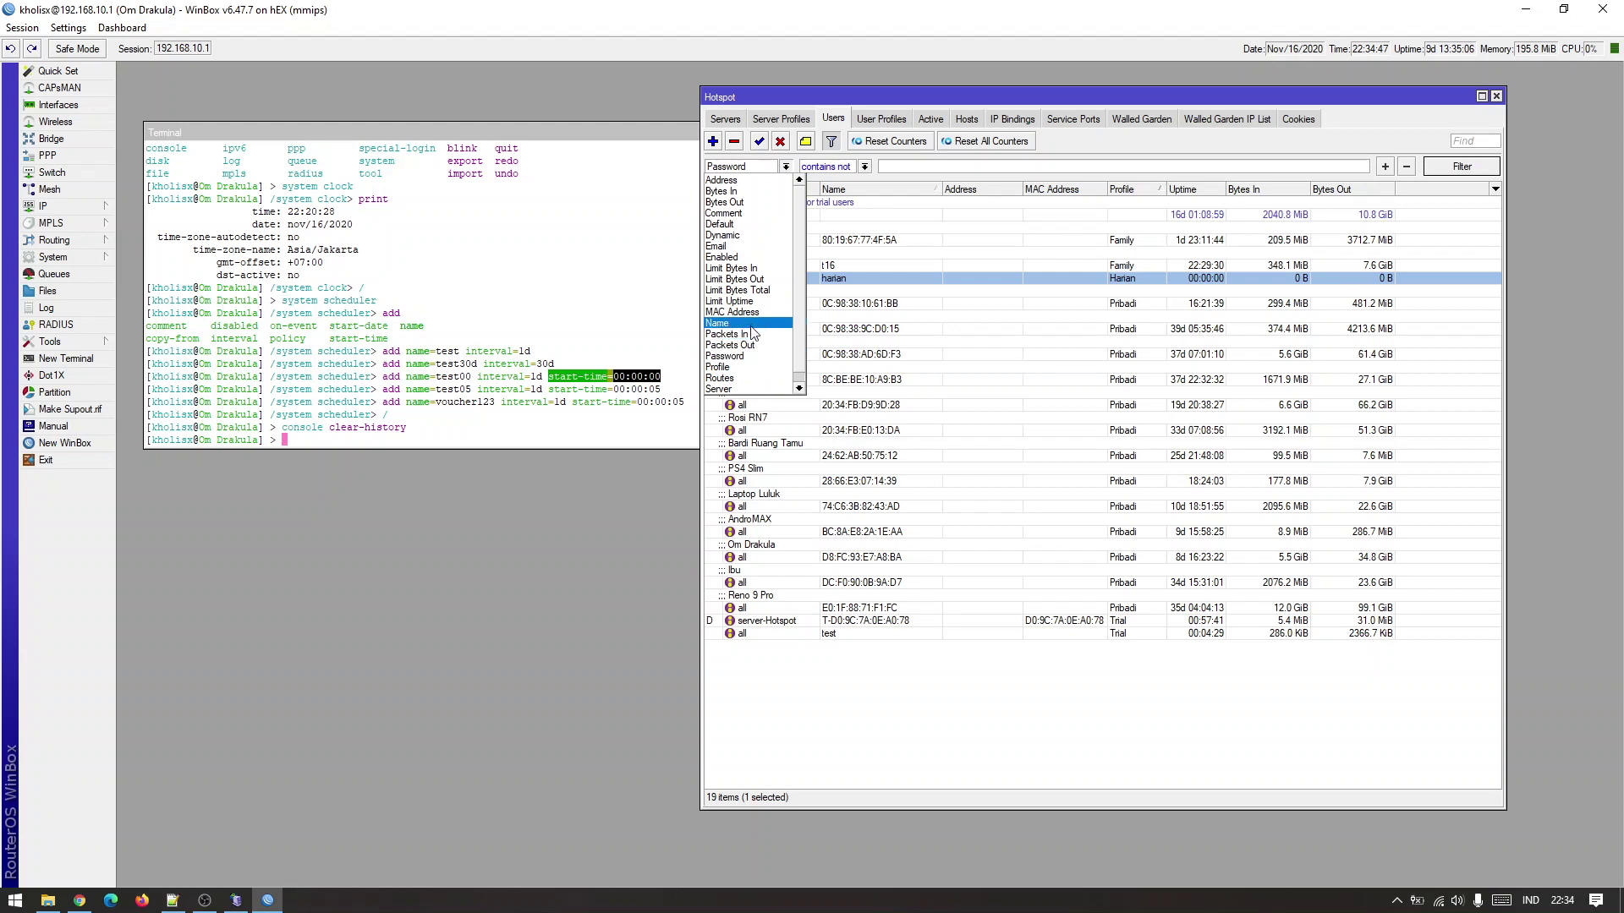
pyautogui.click(751, 367)
pyautogui.click(1363, 167)
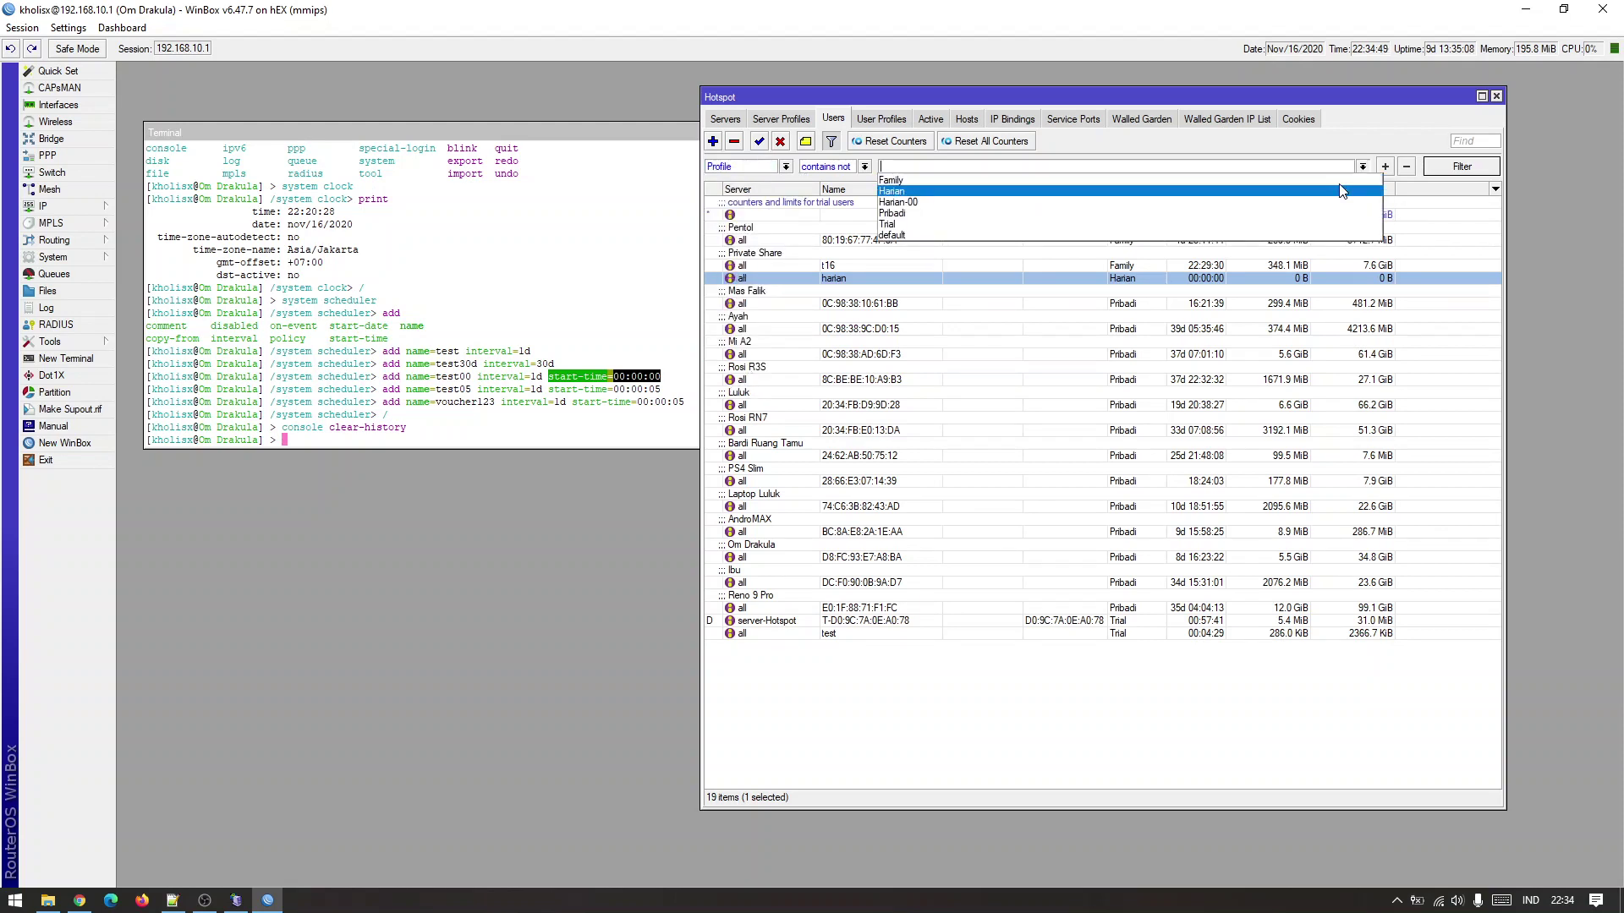
pyautogui.click(1342, 180)
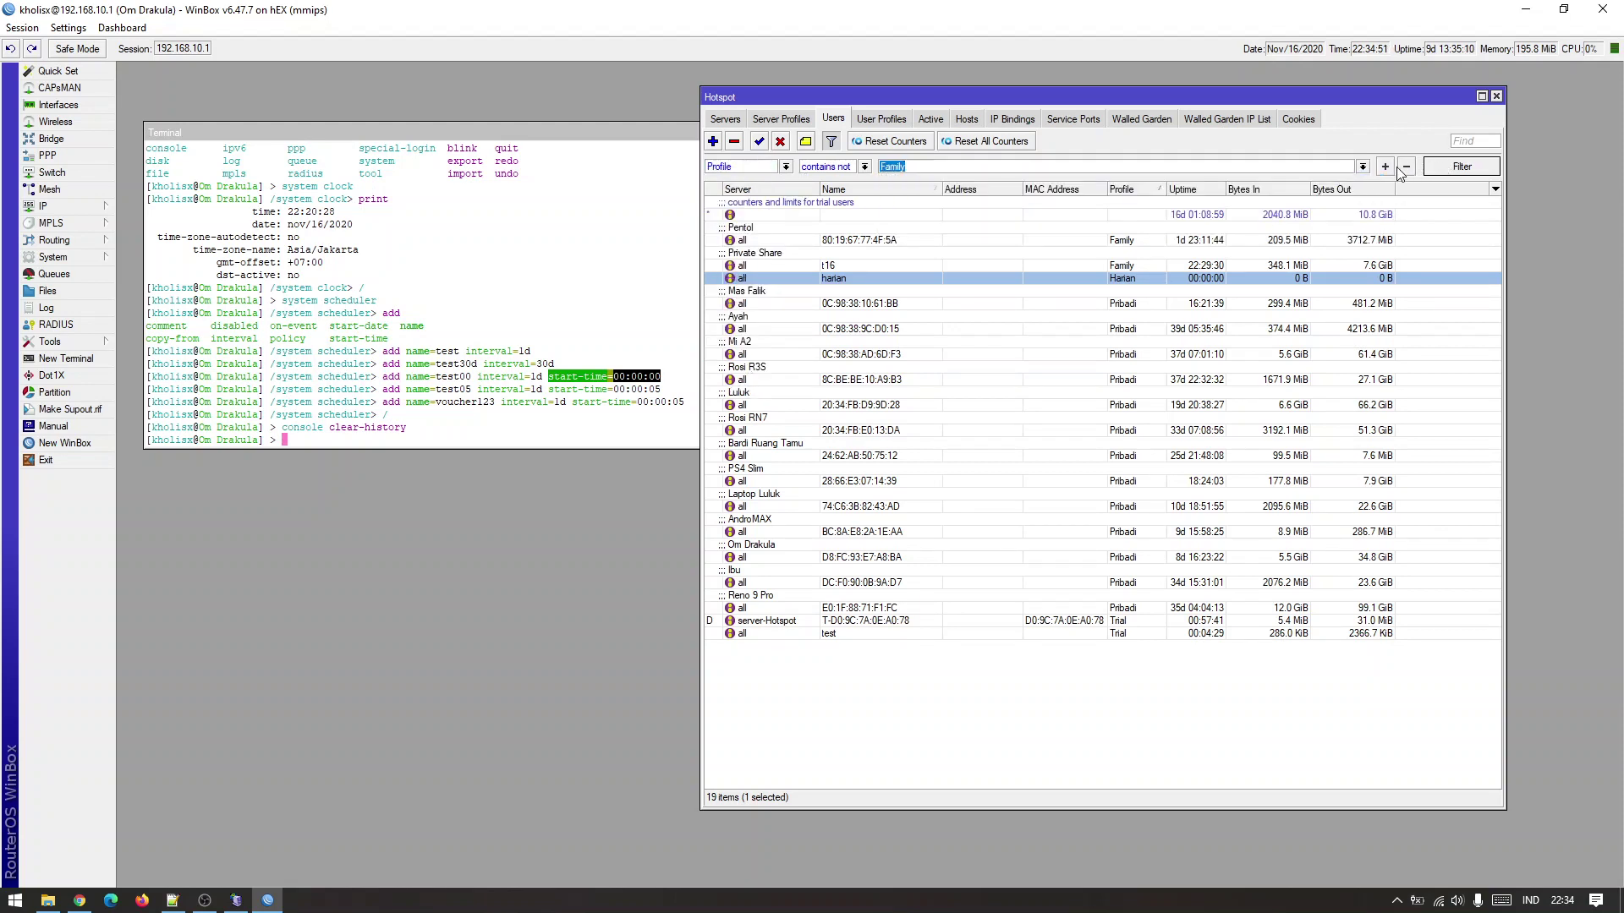
pyautogui.click(1386, 167)
# Add a second condition excluding the Pribadi profile and apply the filters.
pyautogui.click(865, 188)
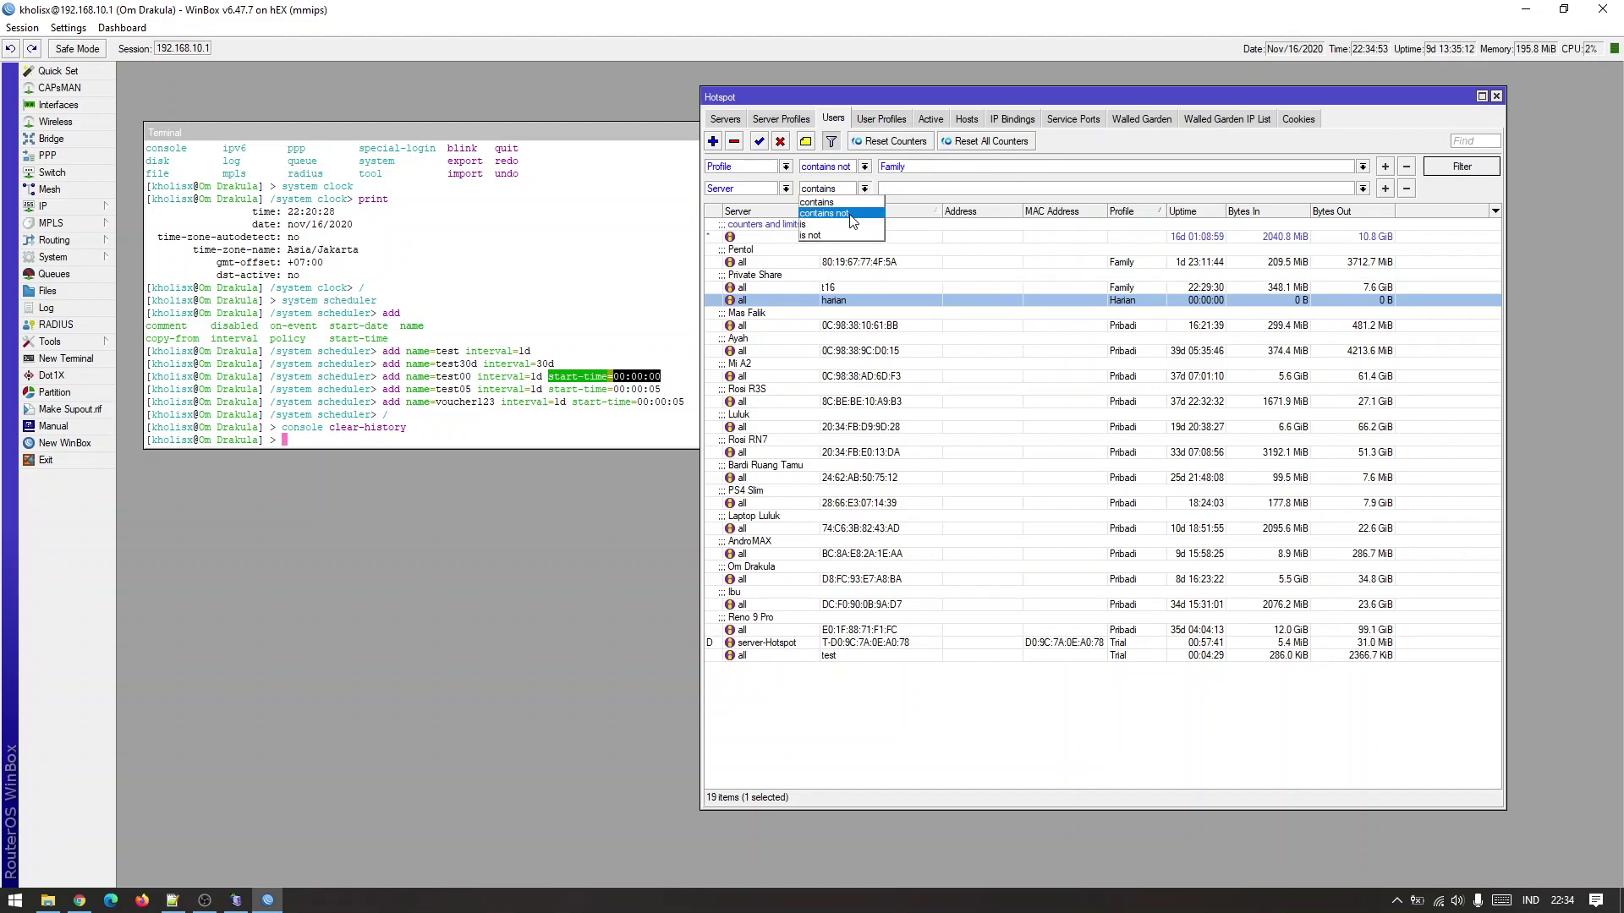
pyautogui.click(853, 222)
pyautogui.click(786, 189)
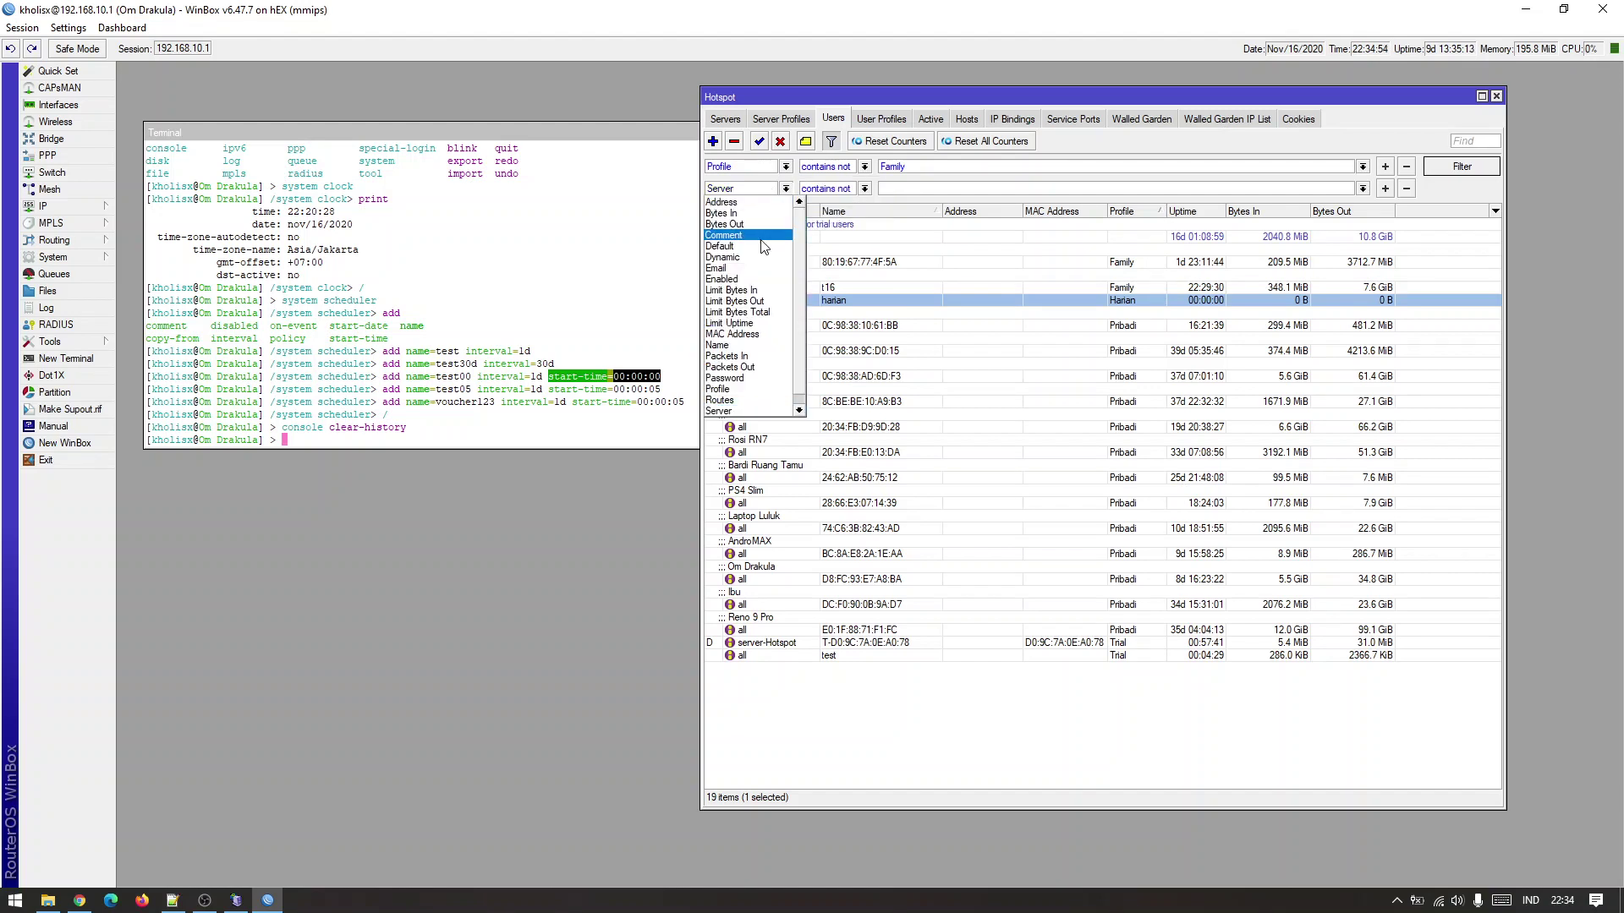
pyautogui.click(746, 378)
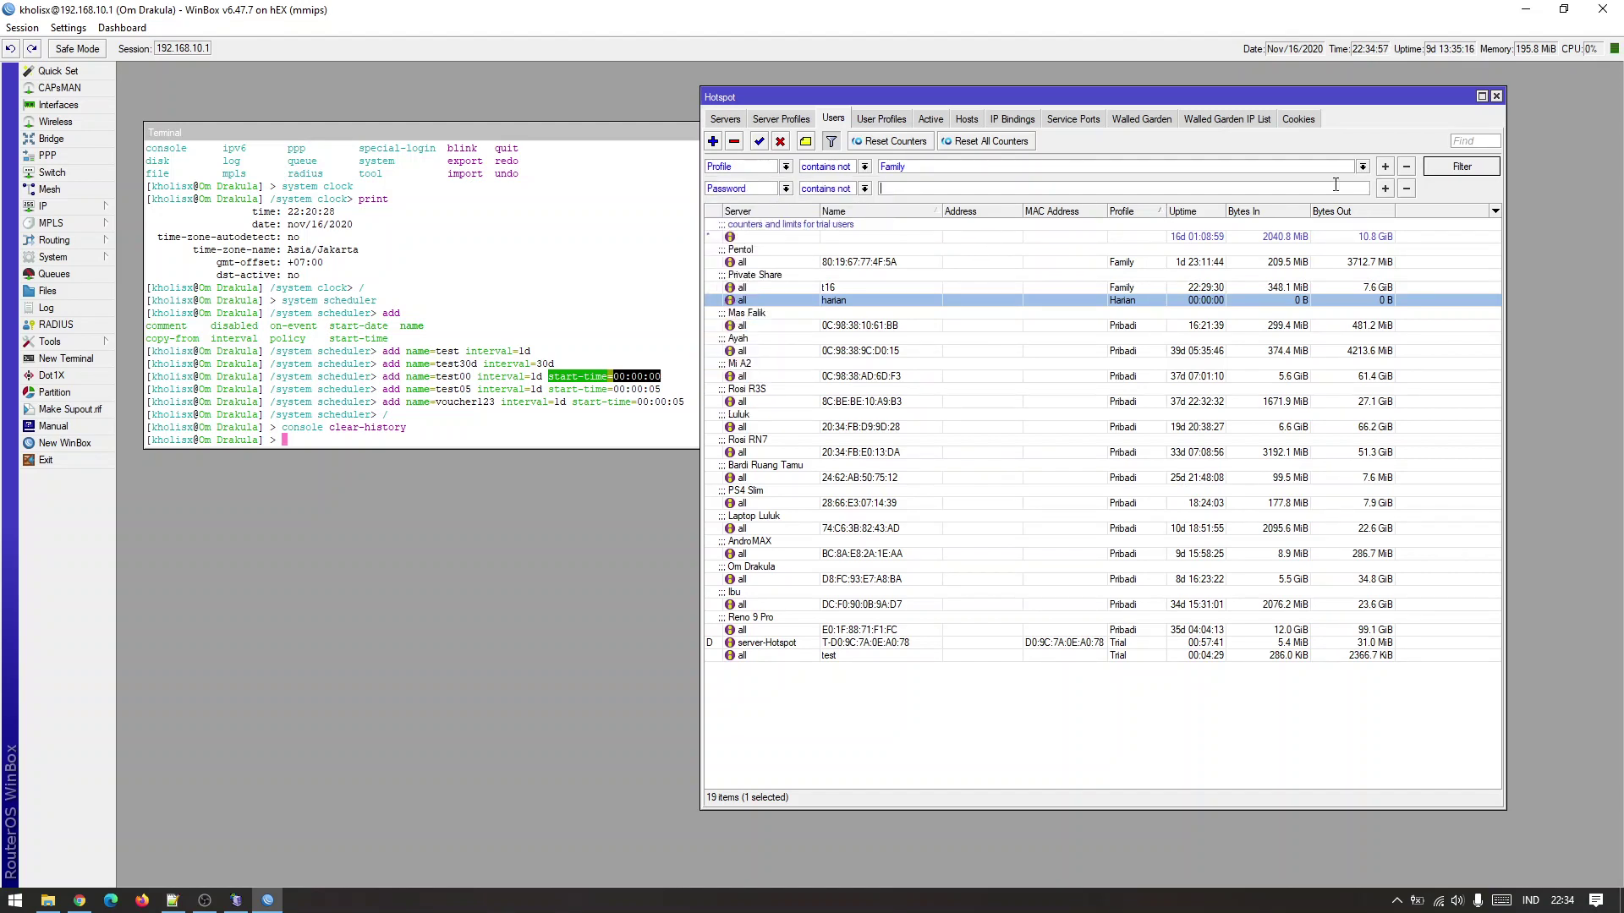
pyautogui.click(786, 189)
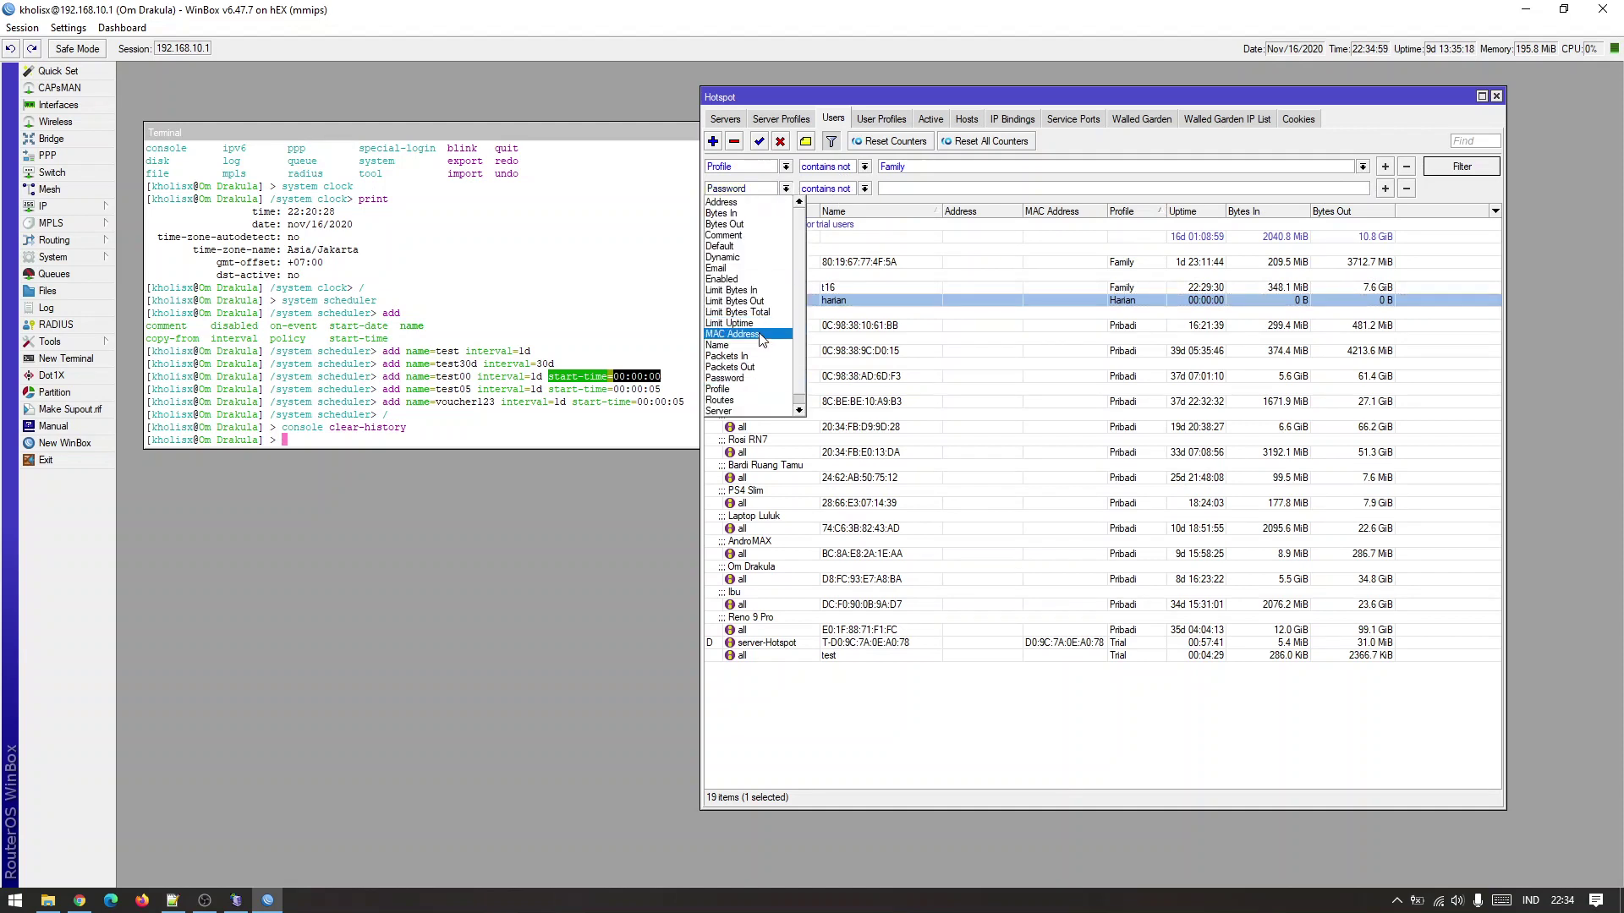
pyautogui.click(746, 389)
pyautogui.click(1364, 189)
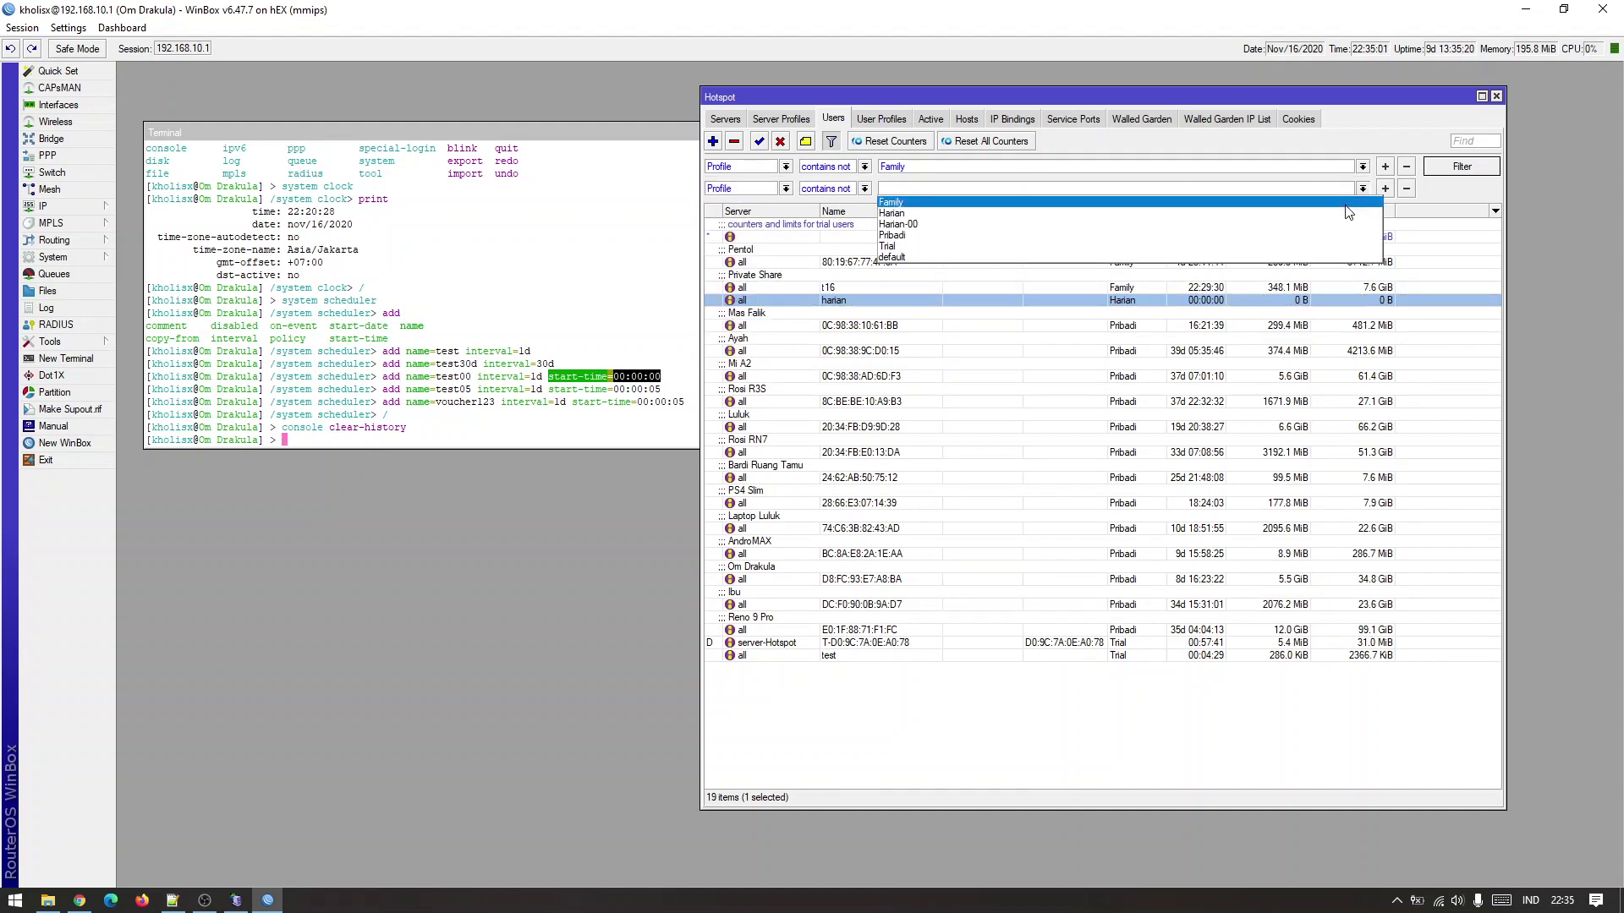
pyautogui.click(1339, 236)
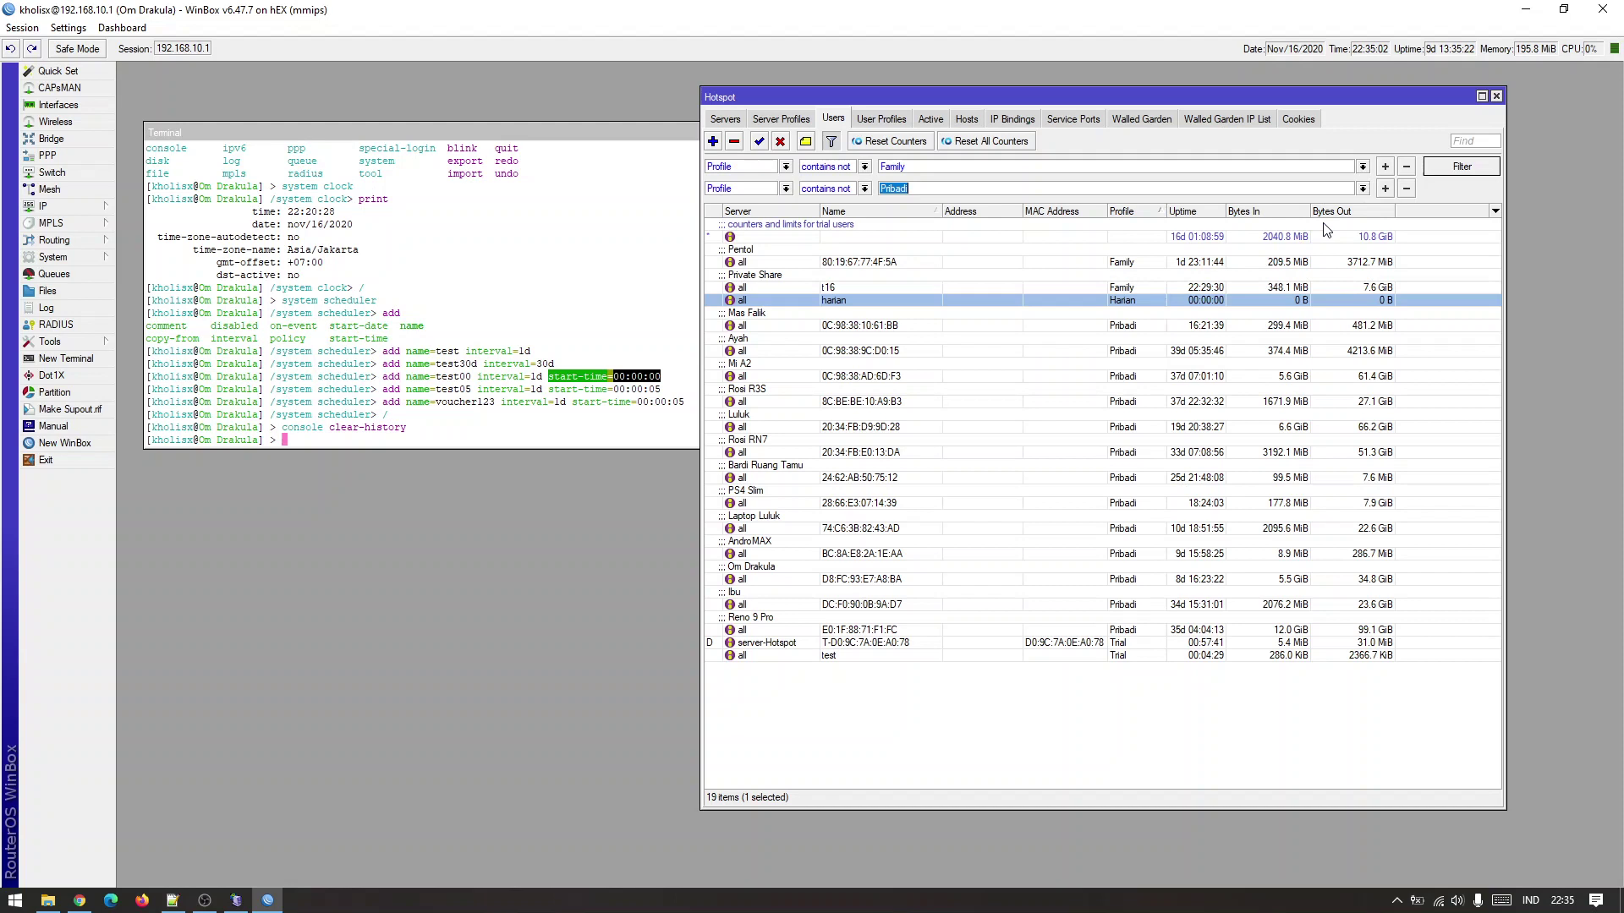
pyautogui.click(1445, 172)
pyautogui.click(1060, 345)
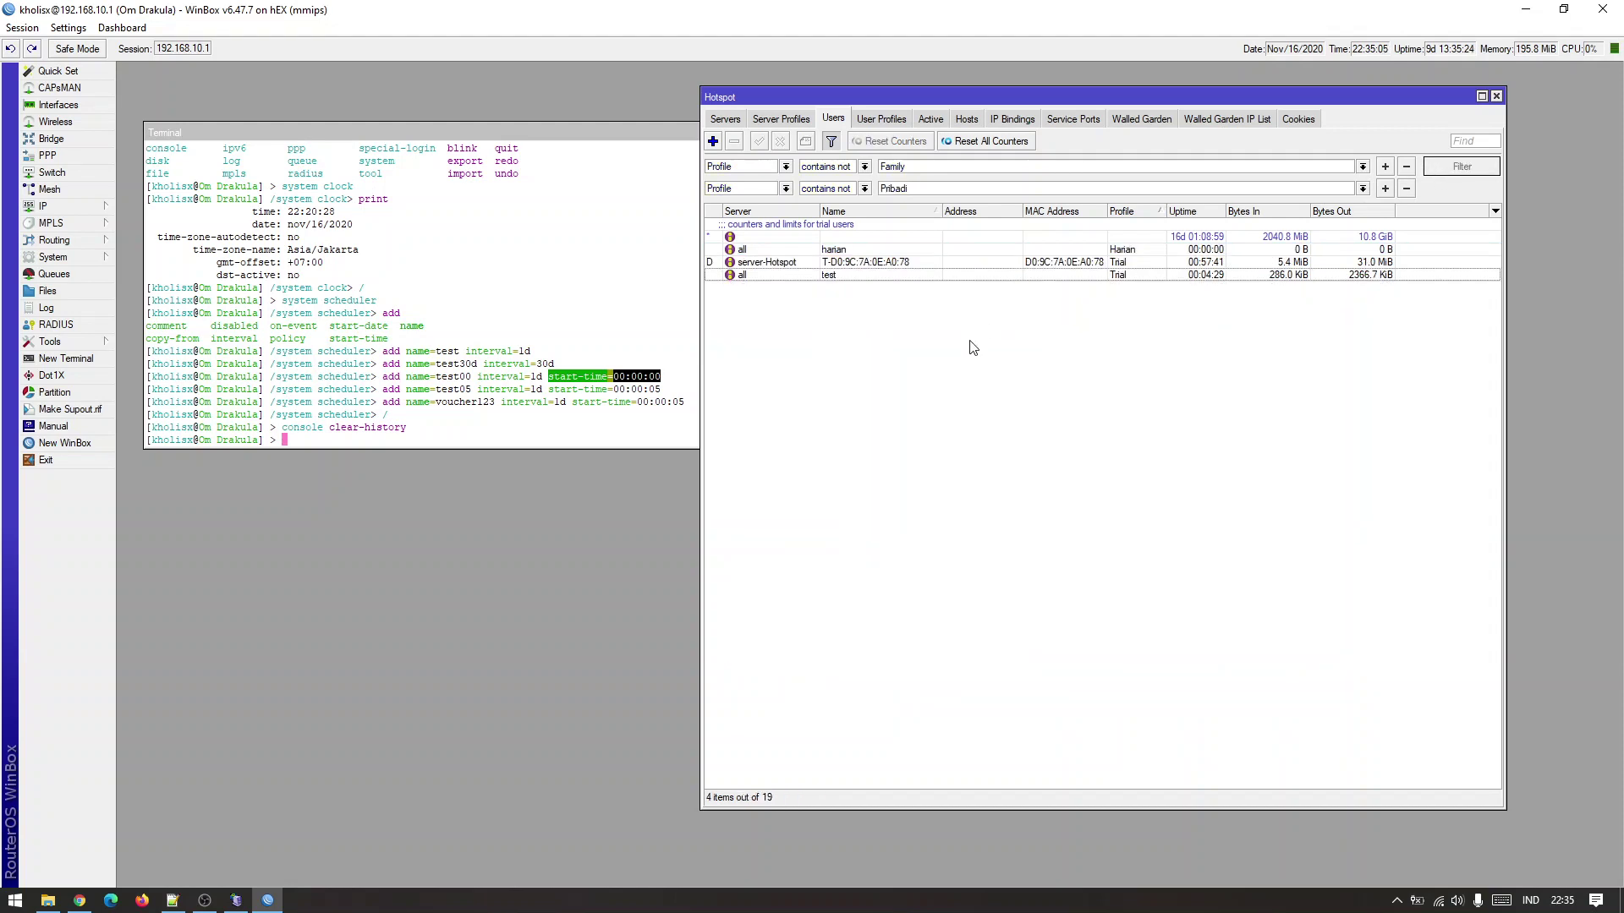
pyautogui.click(1089, 265)
pyautogui.click(1066, 377)
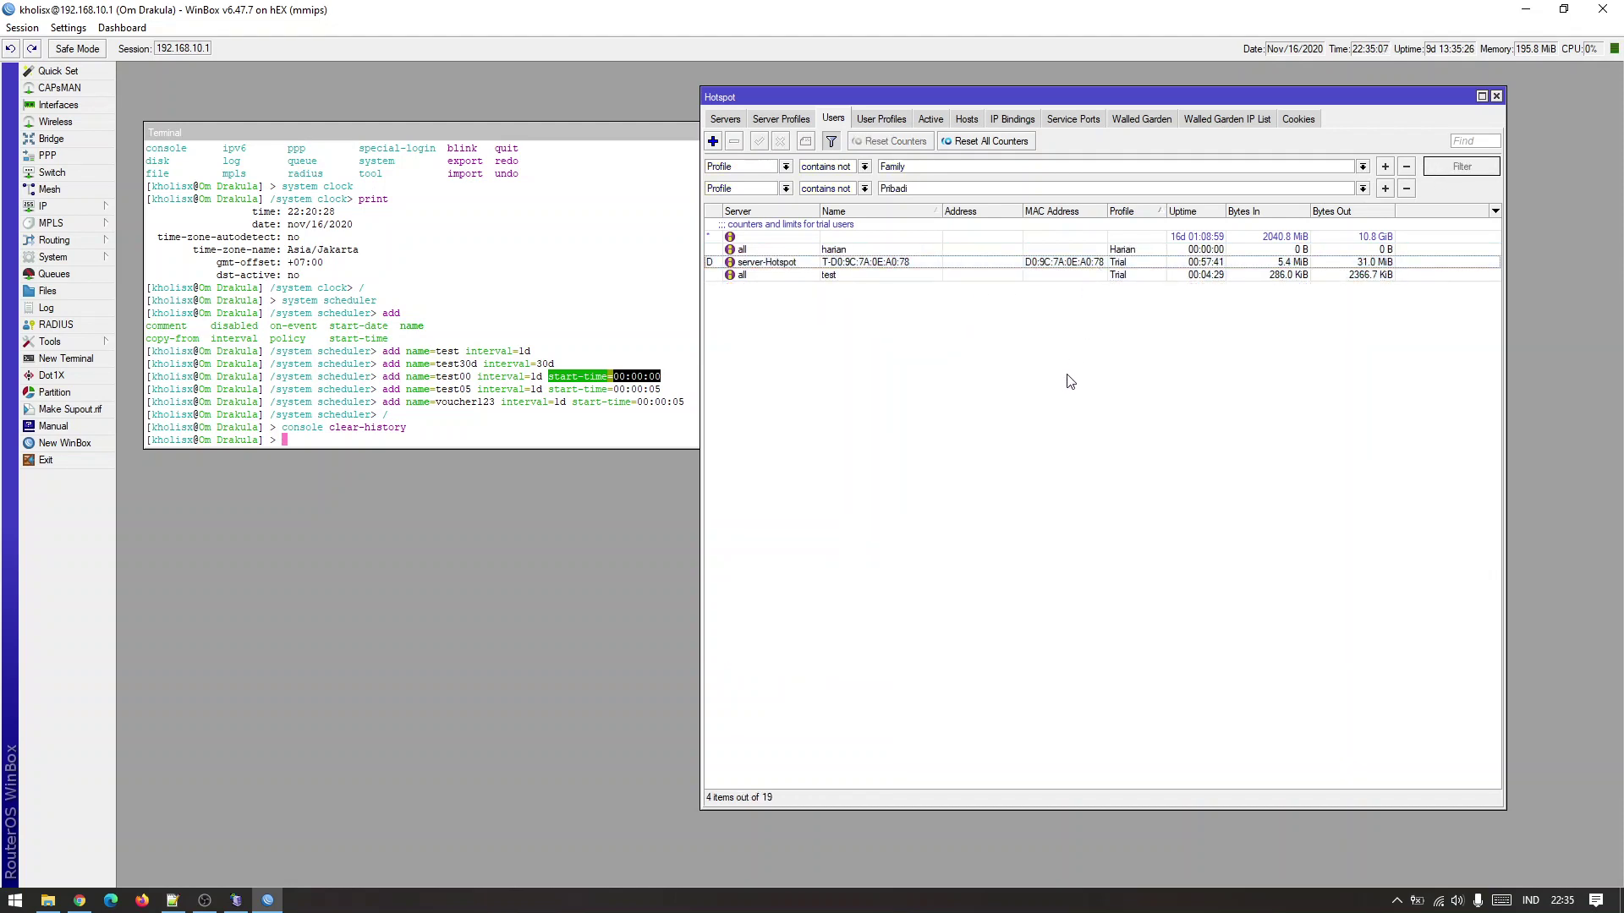
# Add a third condition excluding the Trial profile and filter, leaving harian visible.
pyautogui.click(1384, 188)
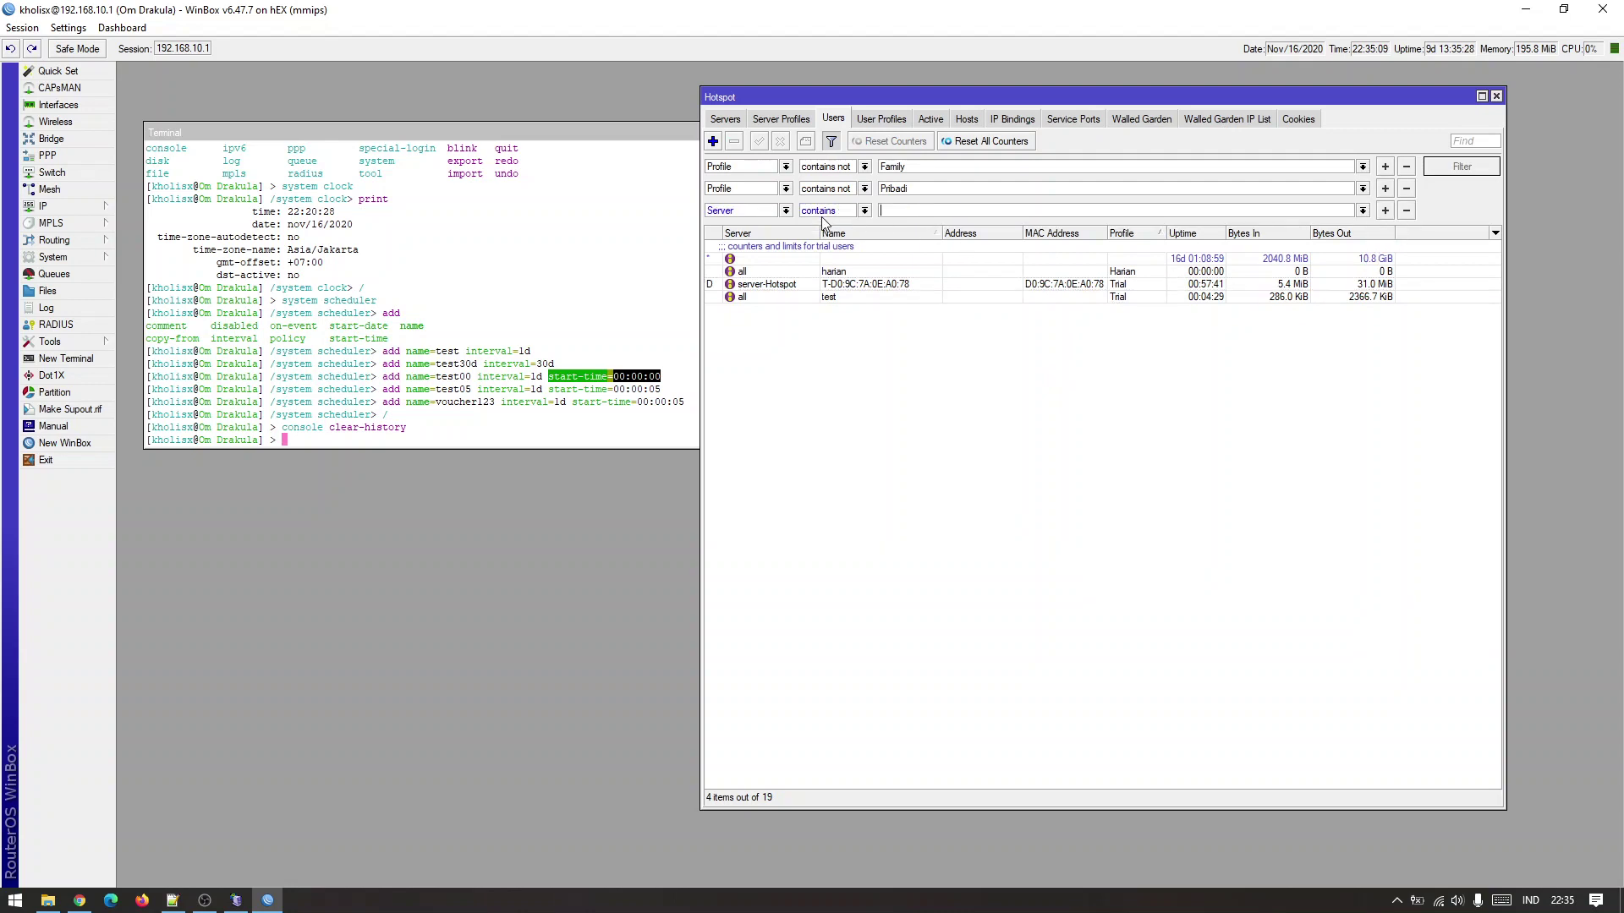
pyautogui.click(786, 211)
pyautogui.click(735, 411)
pyautogui.click(865, 212)
pyautogui.click(862, 236)
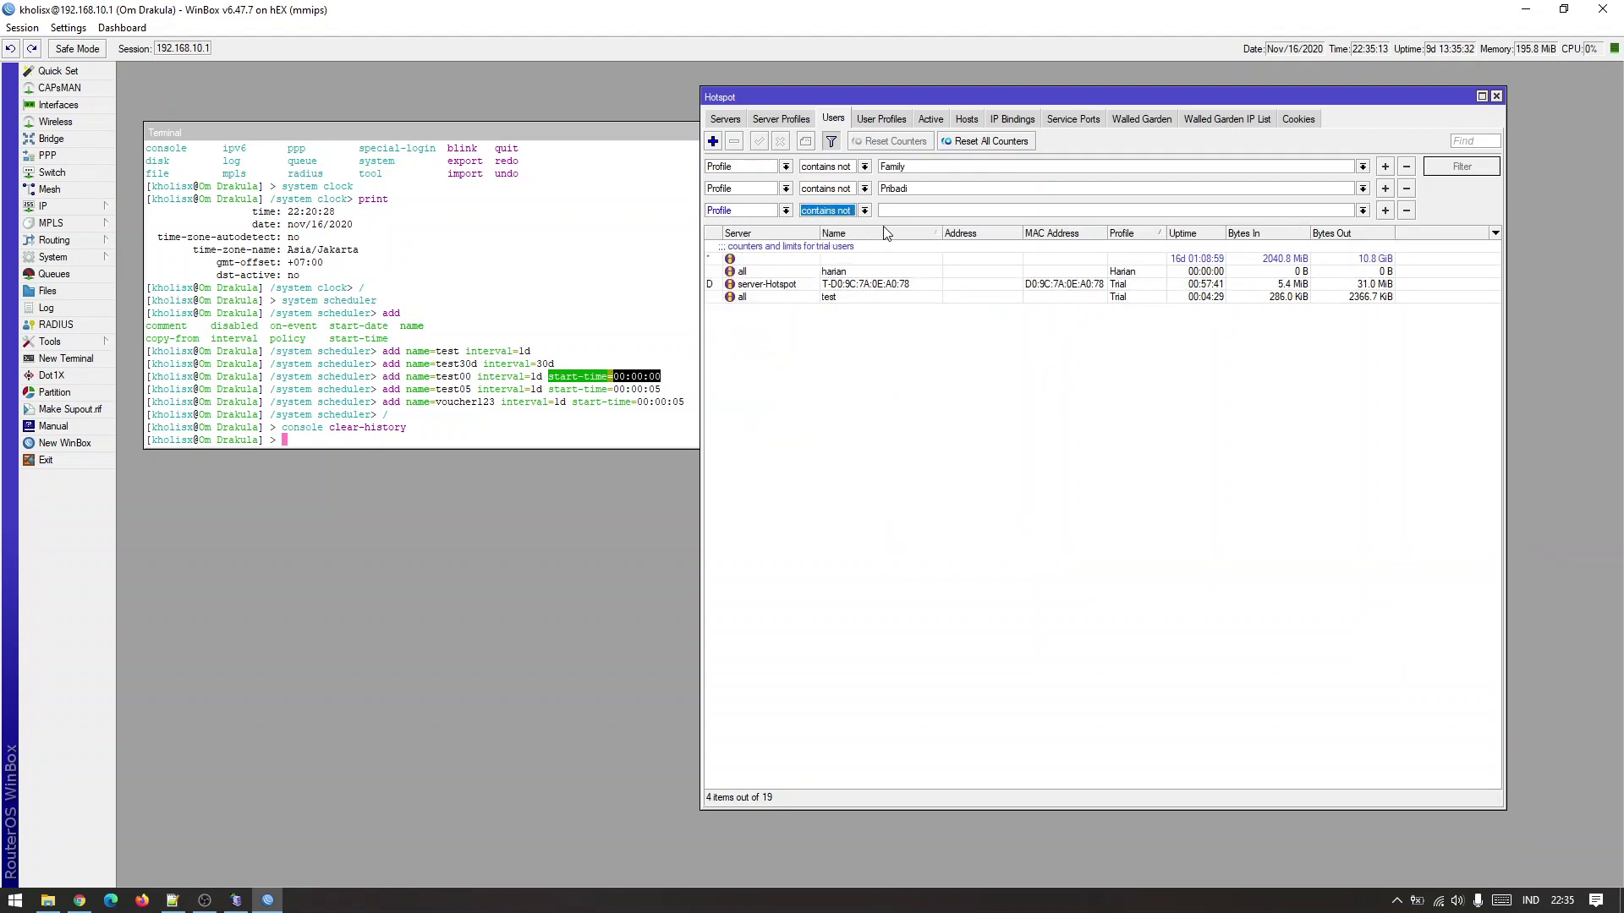
pyautogui.click(1363, 210)
pyautogui.click(1324, 268)
pyautogui.click(1461, 170)
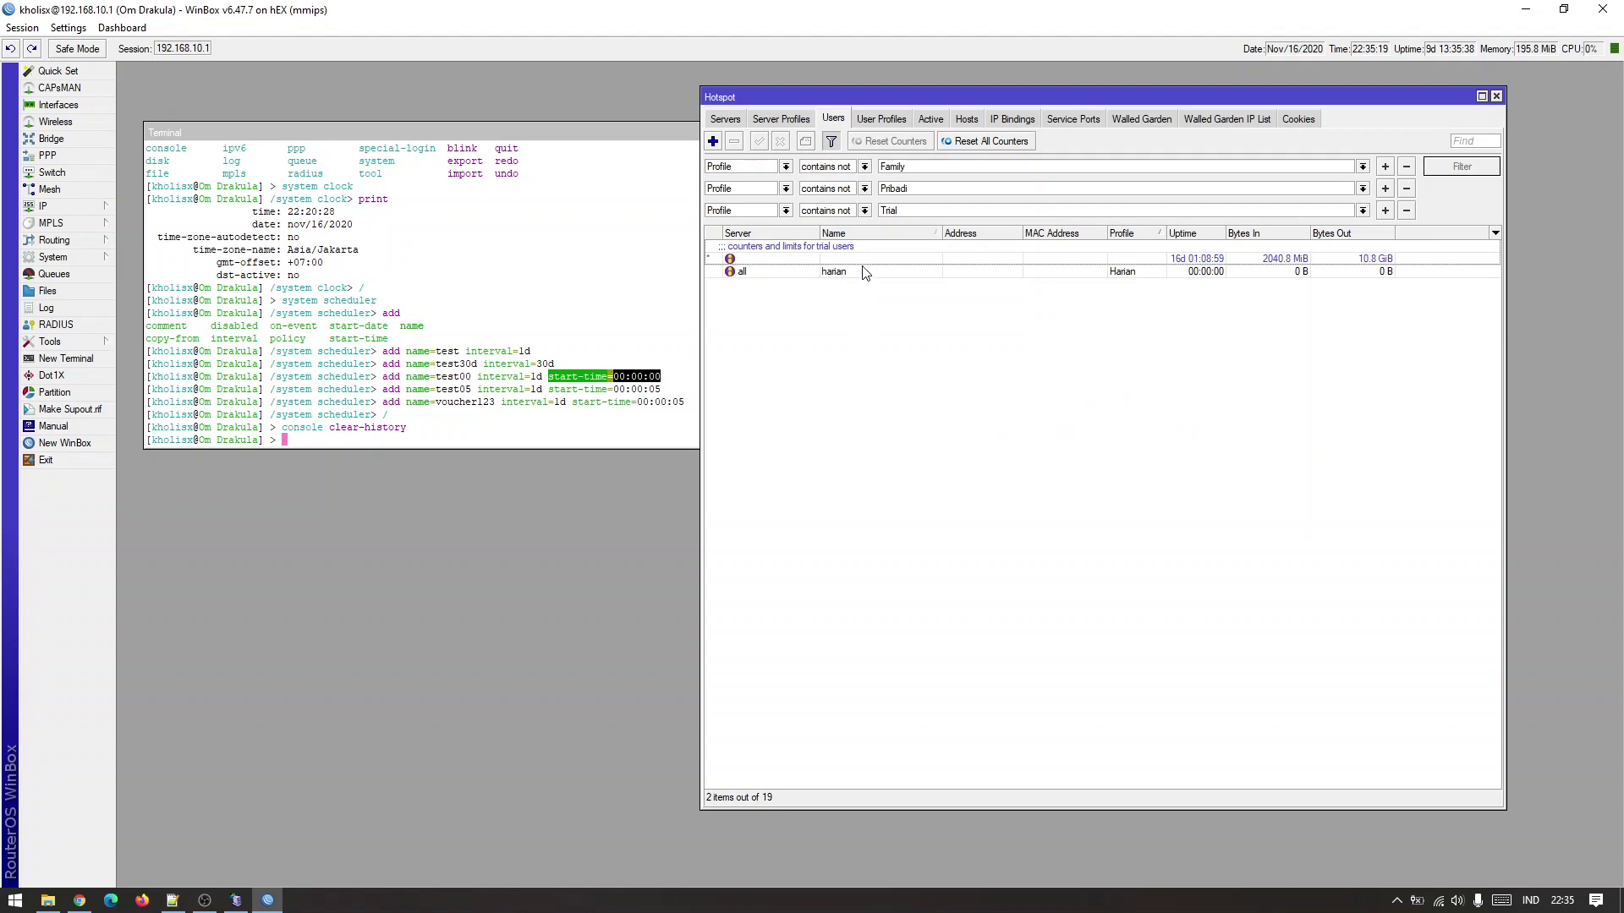
# Create hotspot user harian0 on the Harian-00 profile and save it.
pyautogui.click(712, 142)
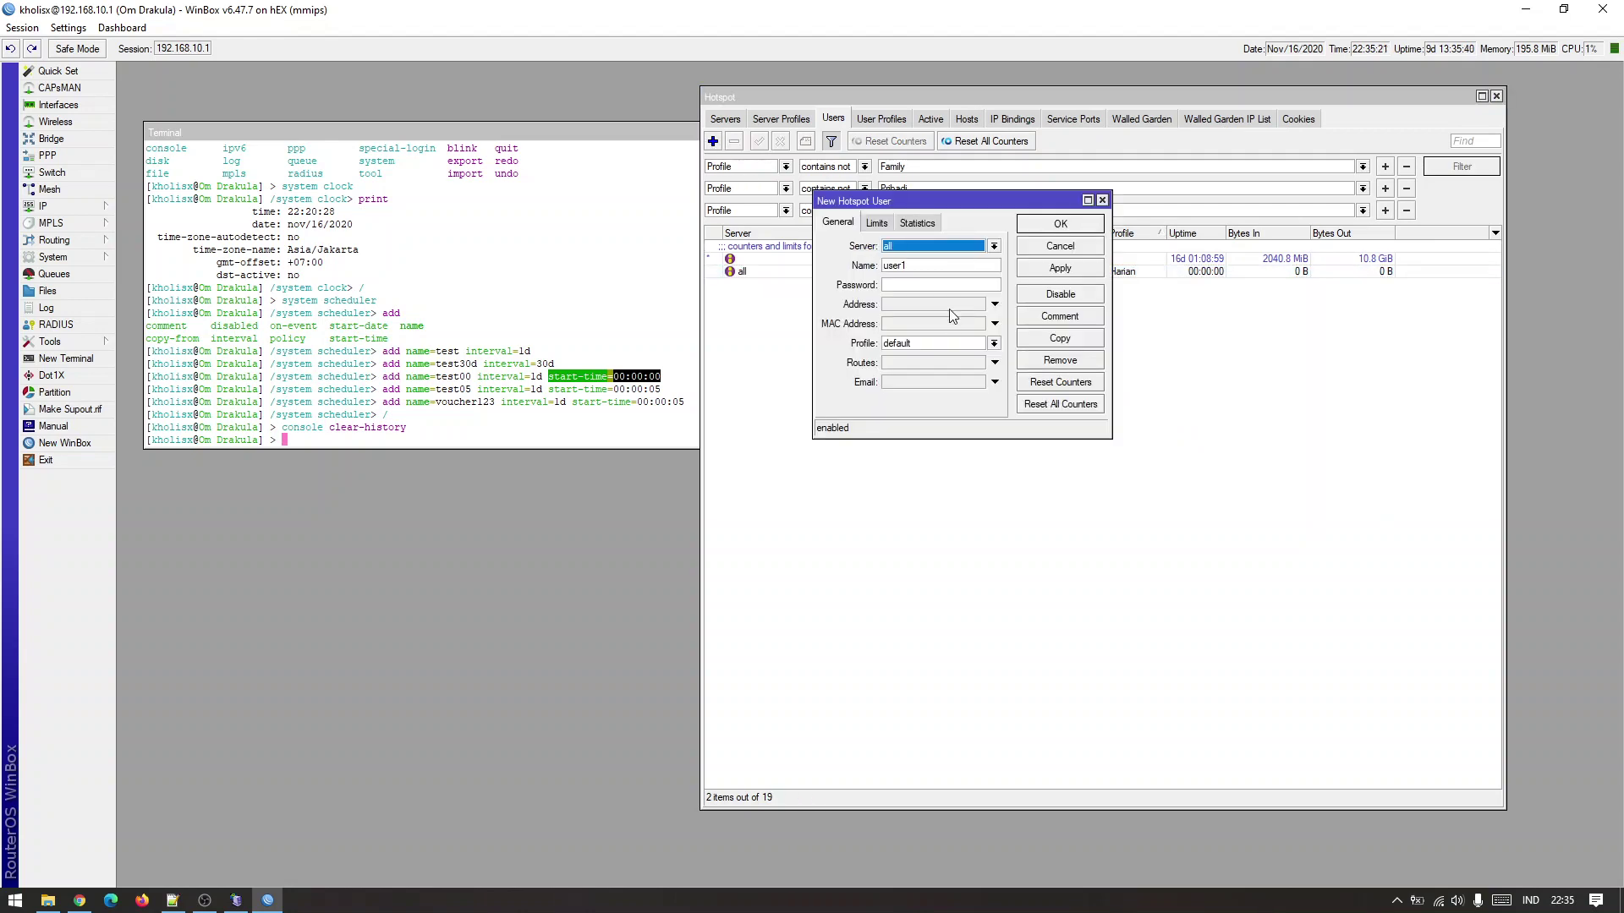
pyautogui.click(943, 343)
pyautogui.click(934, 383)
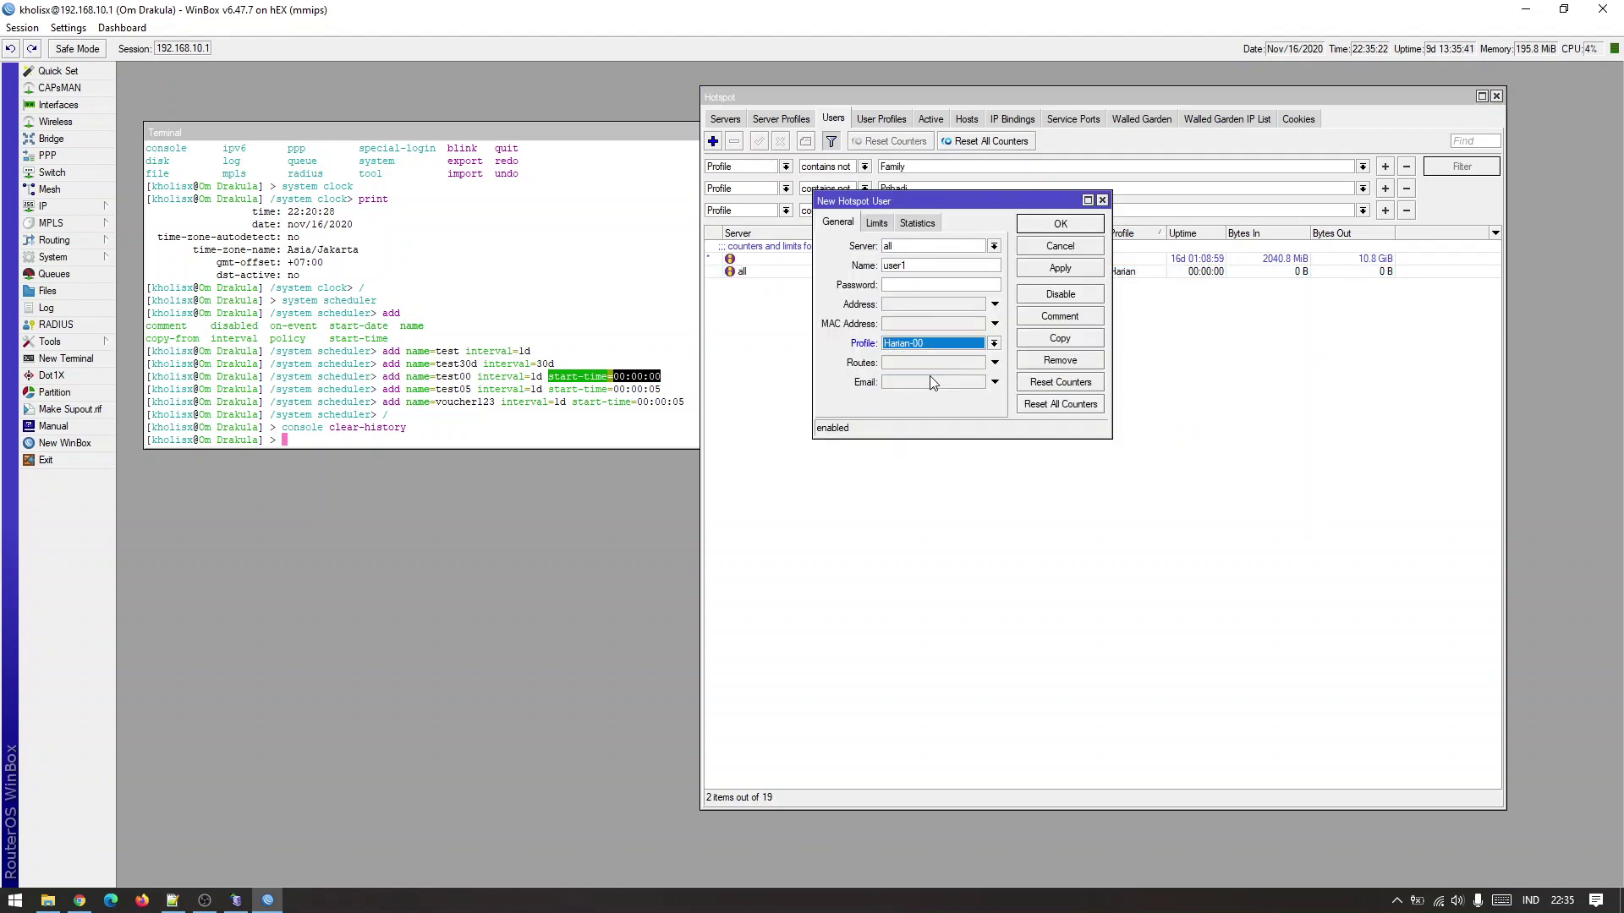
pyautogui.doubleClick(956, 266)
pyautogui.moveTo(963, 208); pyautogui.dragTo(1128, 378)
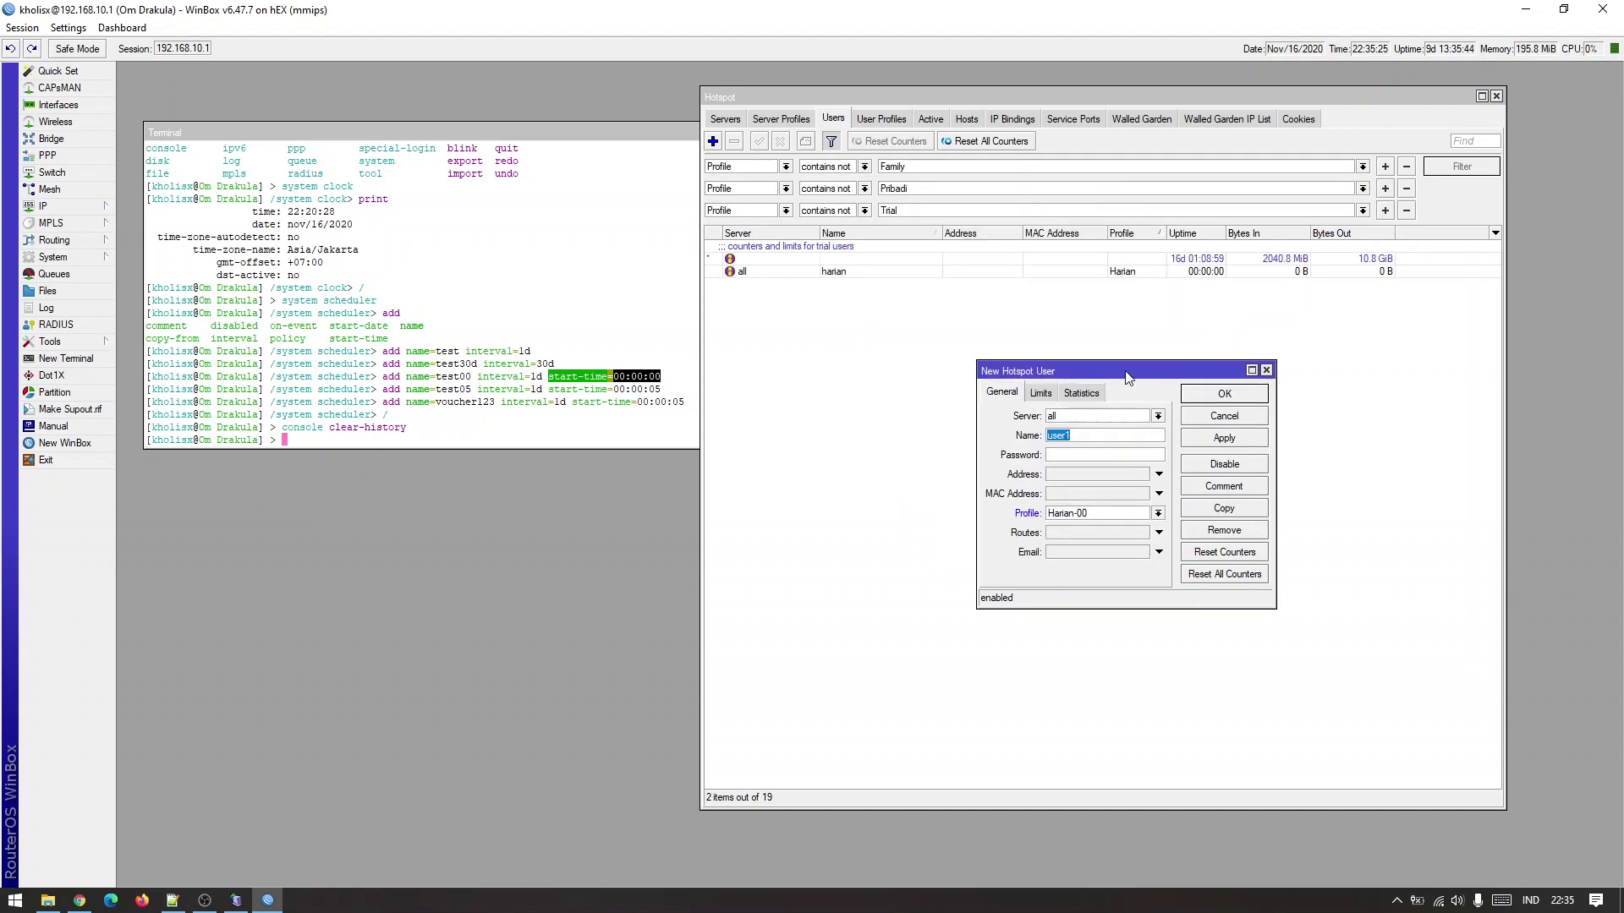
pyautogui.write('harian-')
pyautogui.press('Tab')
pyautogui.click(1225, 437)
pyautogui.click(1224, 394)
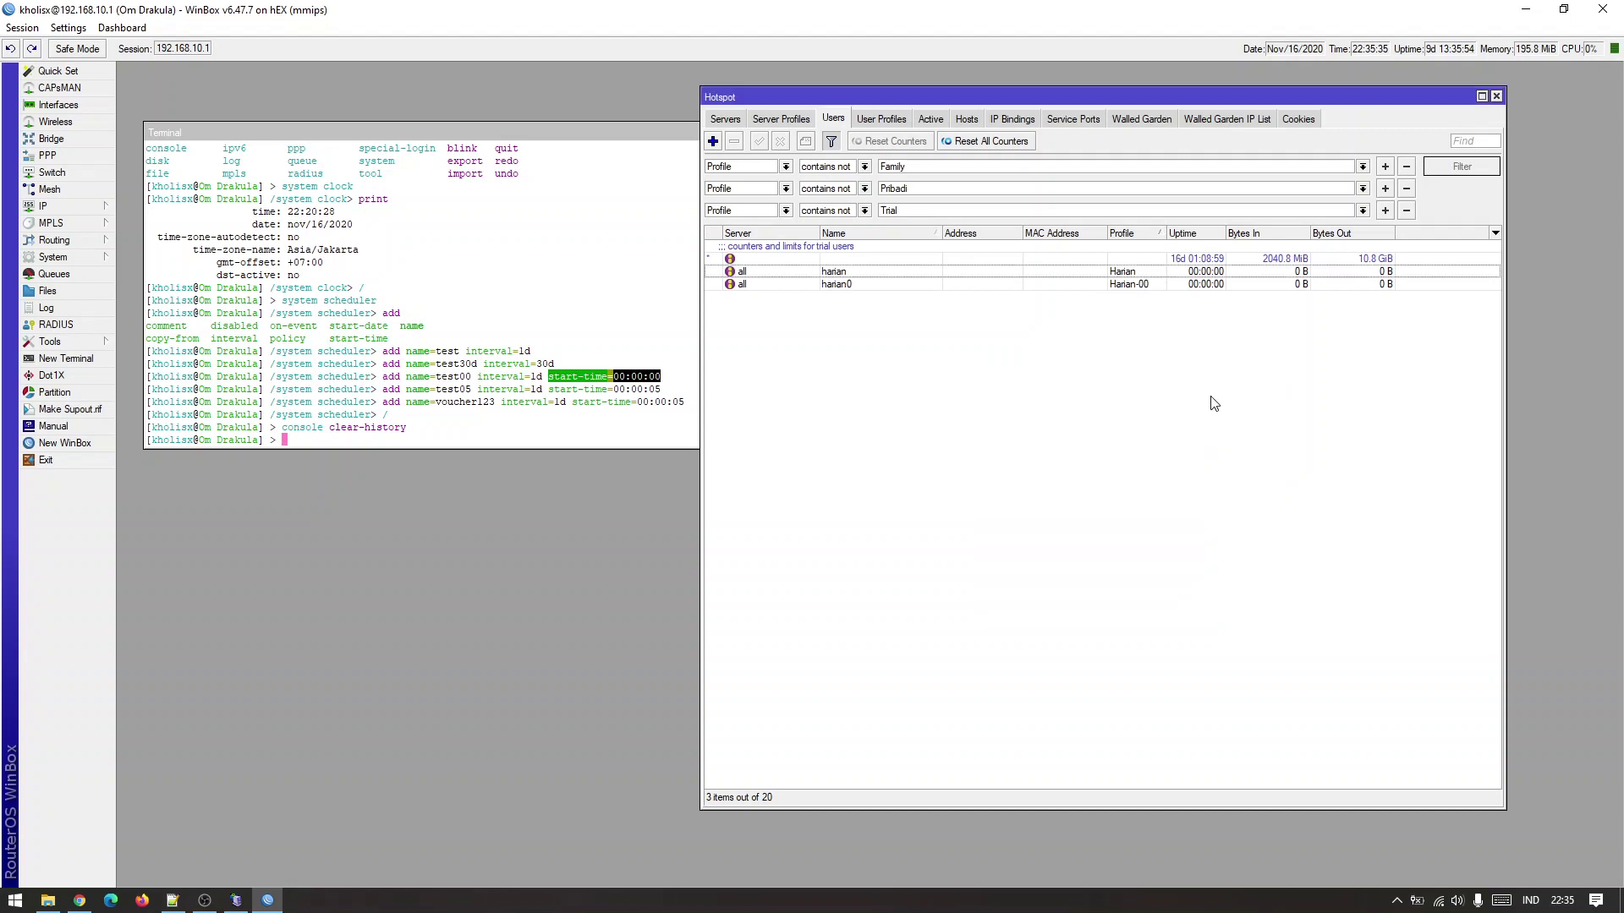
# Reopen the harian and harian0 users to compare their settings.
pyautogui.click(906, 273)
pyautogui.doubleClick(906, 273)
pyautogui.click(1224, 397)
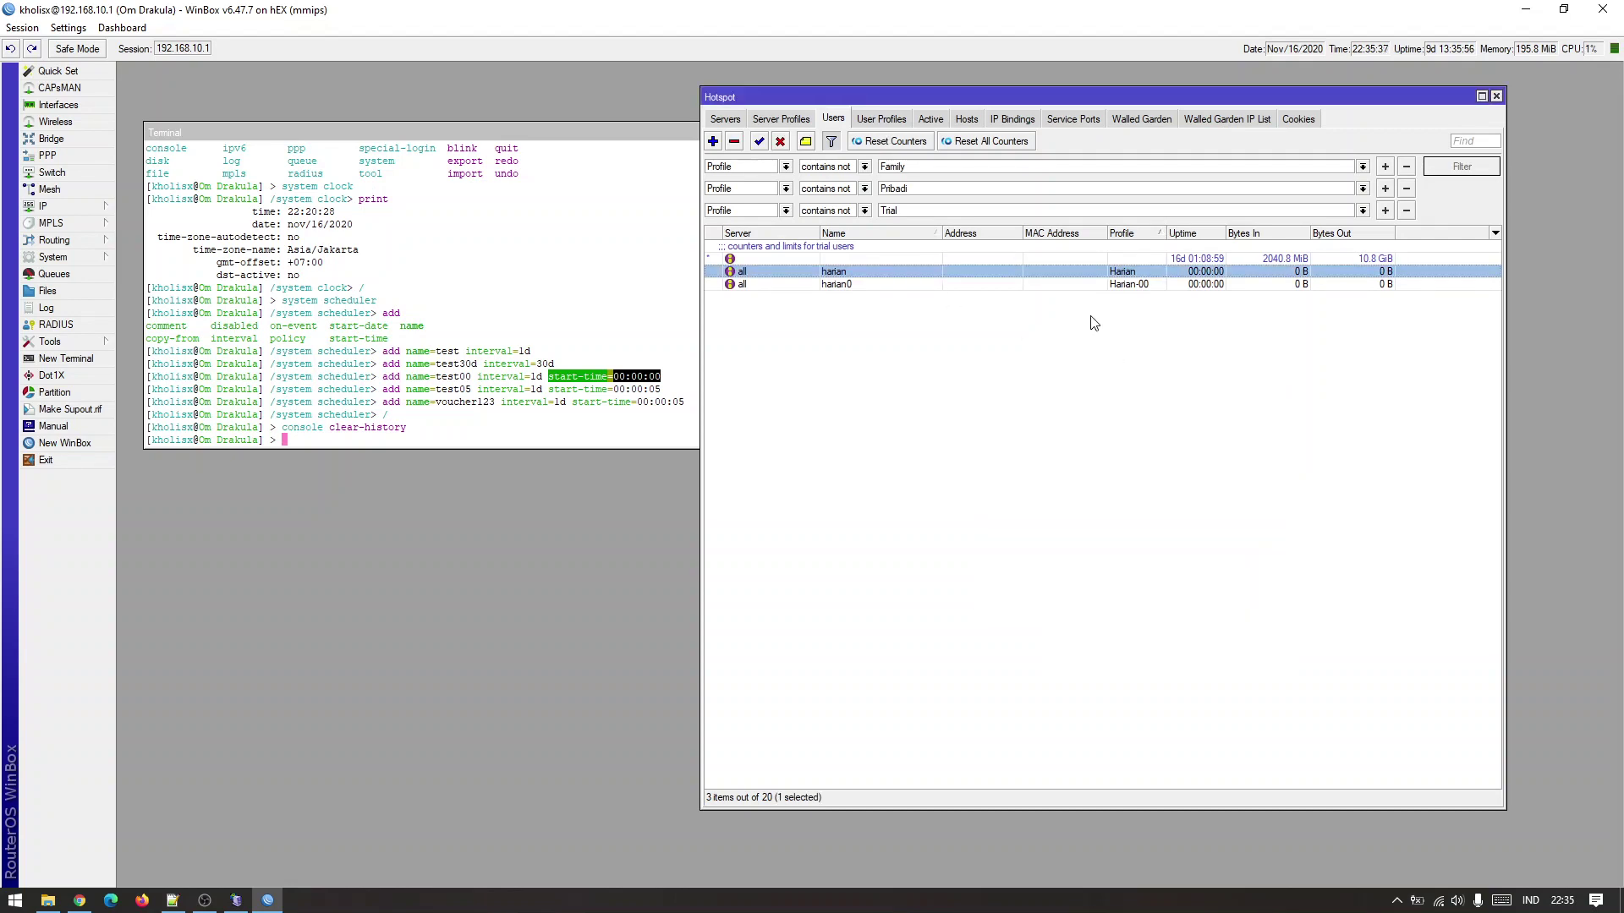
pyautogui.doubleClick(1093, 284)
pyautogui.click(1225, 395)
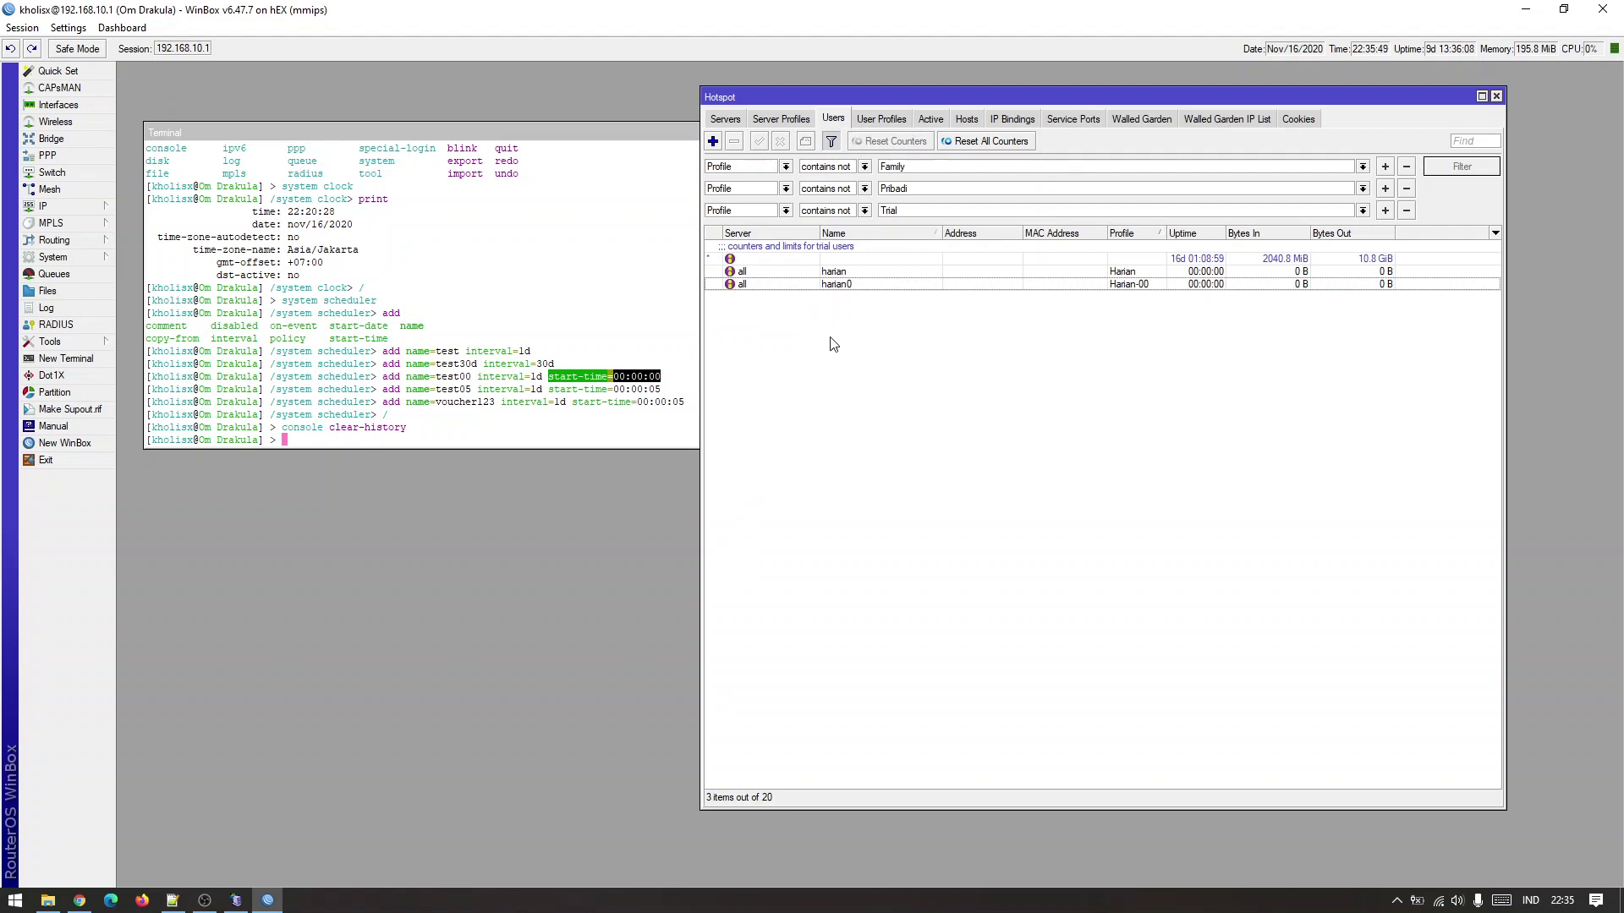
pyautogui.click(538, 435)
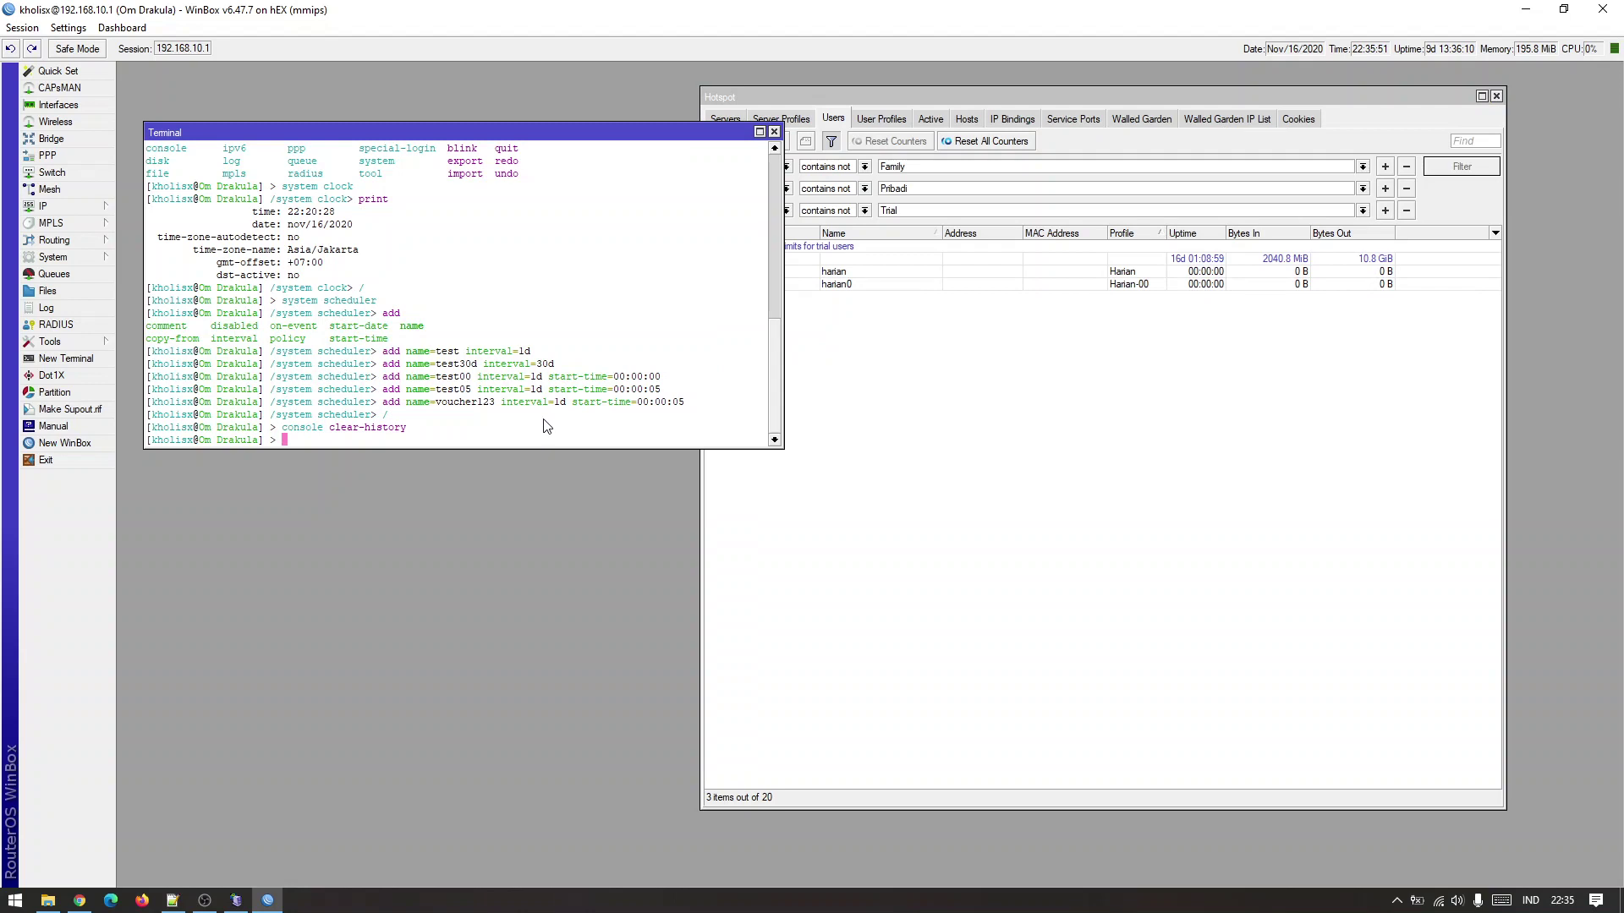
# Remove the Om Drakula session from the Active list and cancel the reconnect prompt.
pyautogui.click(938, 120)
pyautogui.click(932, 119)
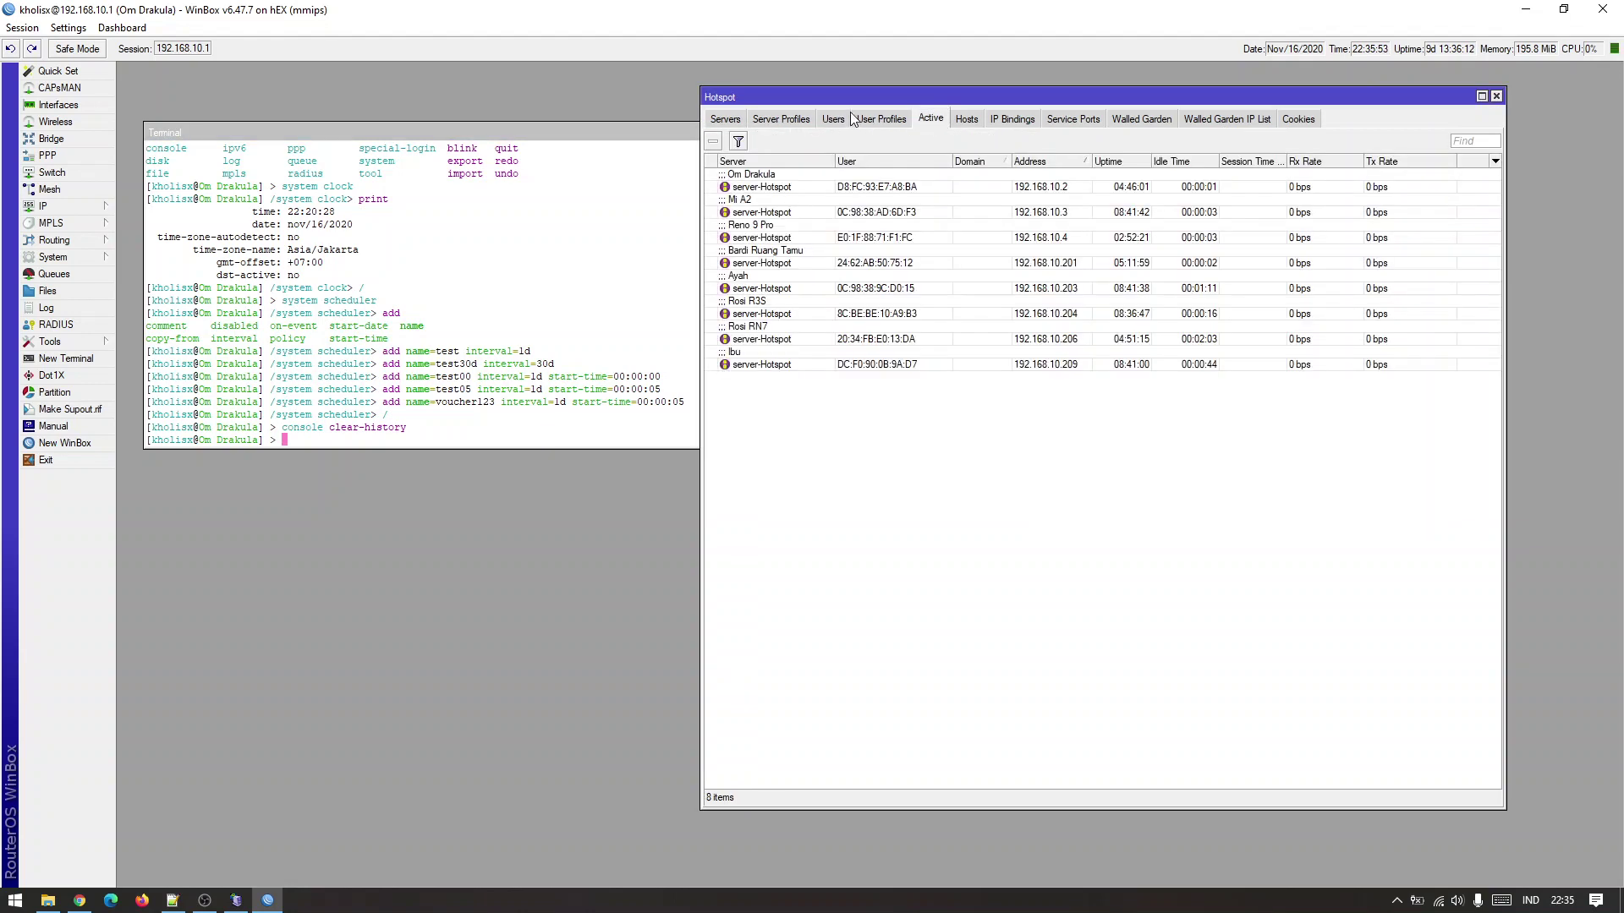
pyautogui.click(839, 119)
pyautogui.click(930, 120)
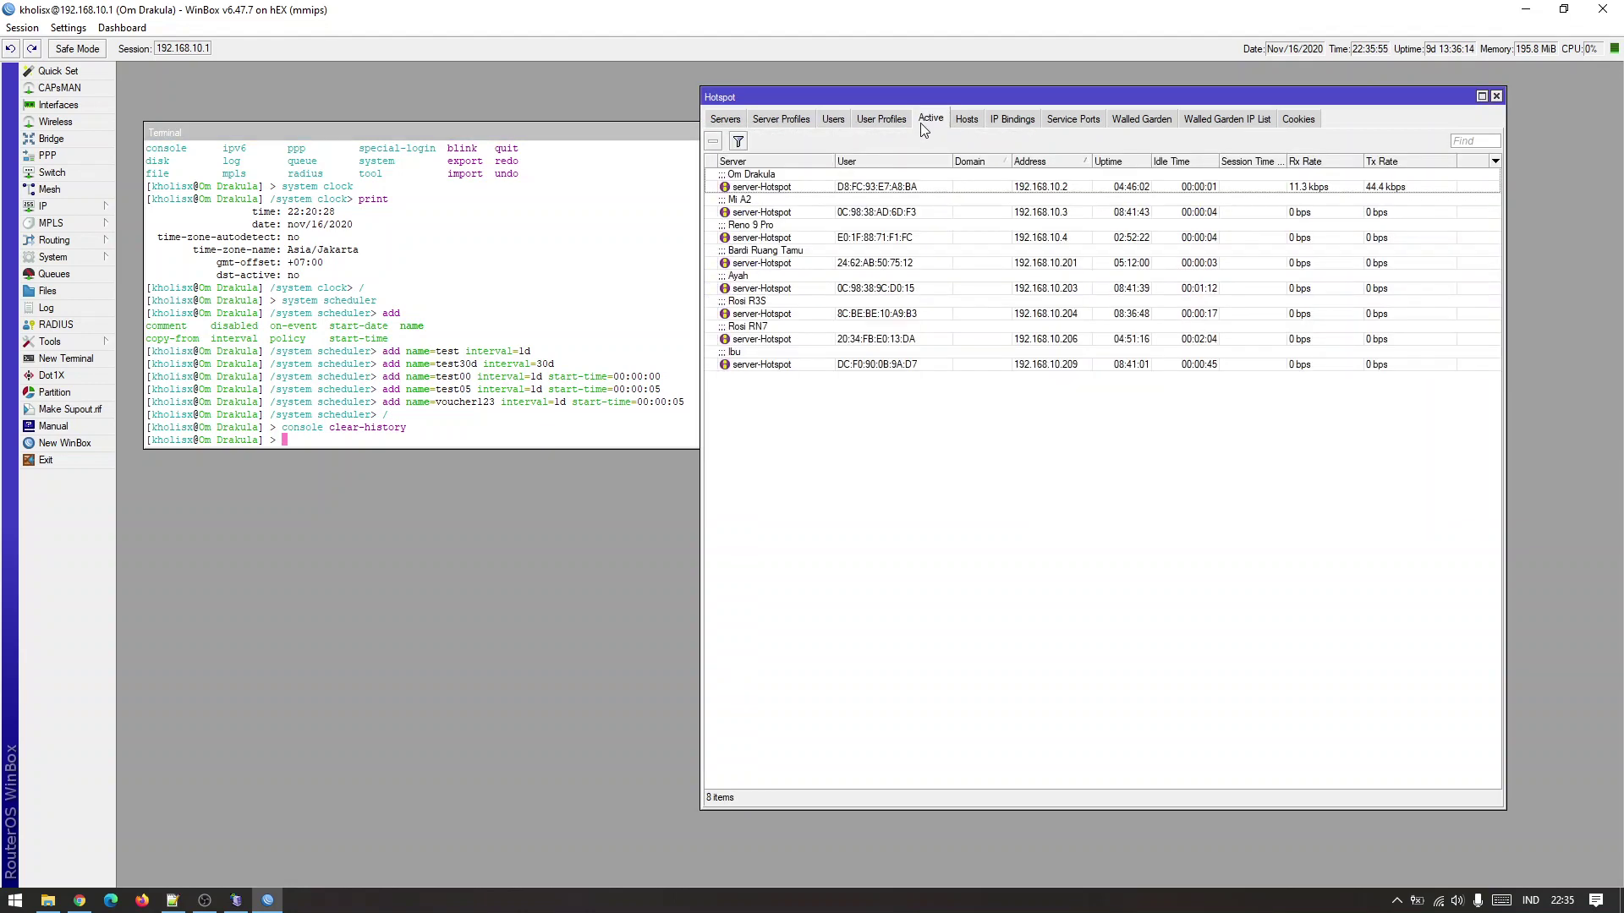
pyautogui.click(876, 190)
pyautogui.click(868, 212)
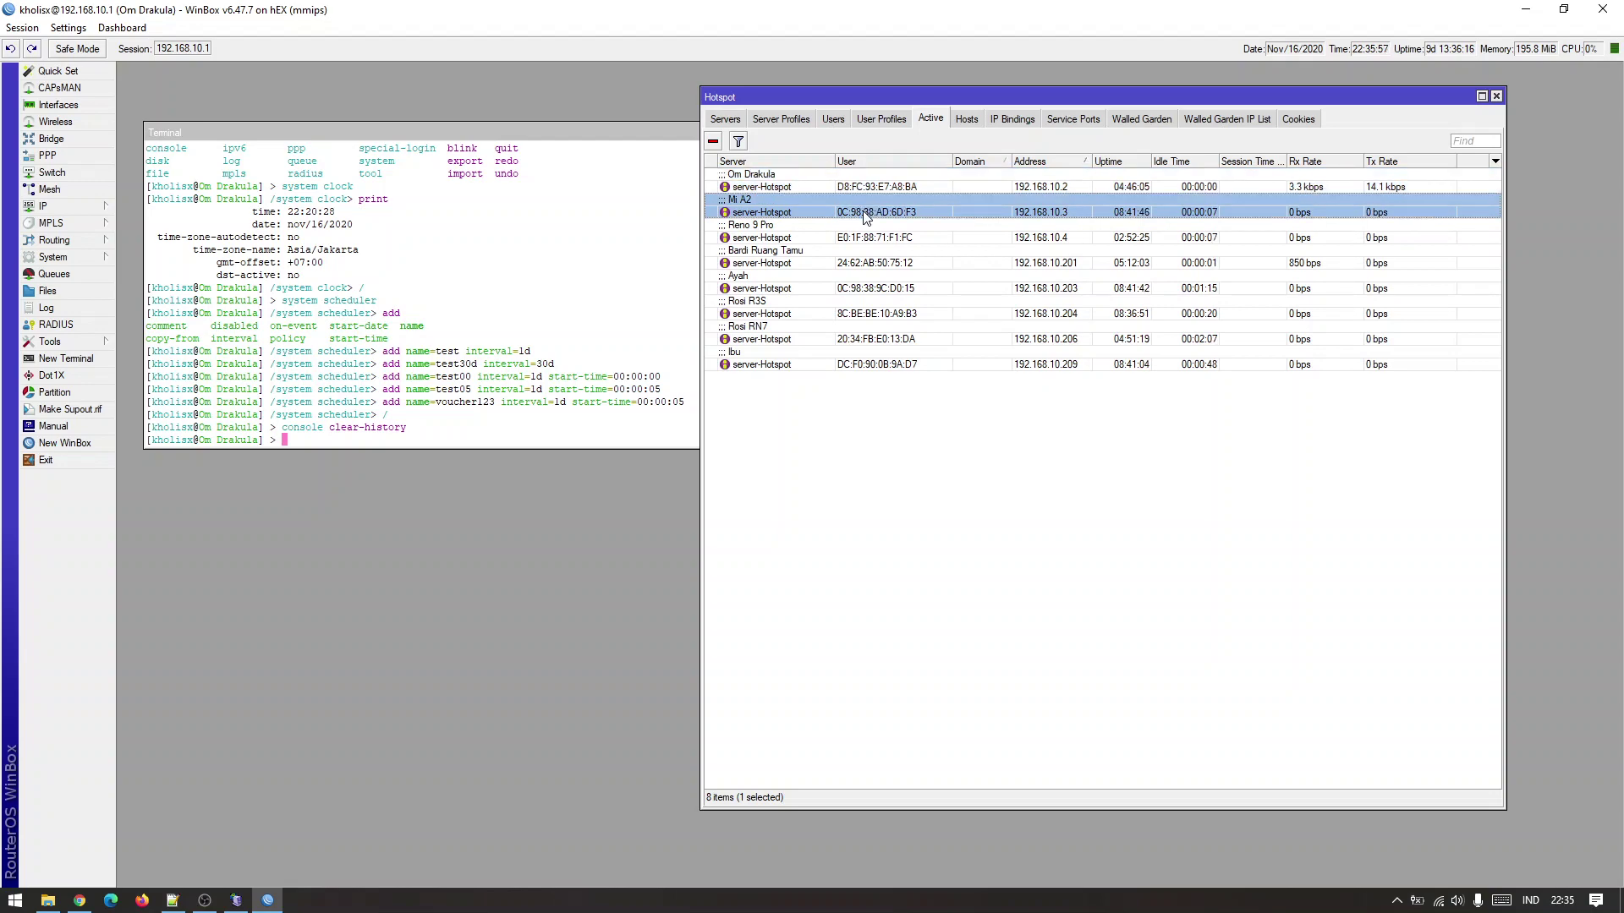
pyautogui.click(880, 190)
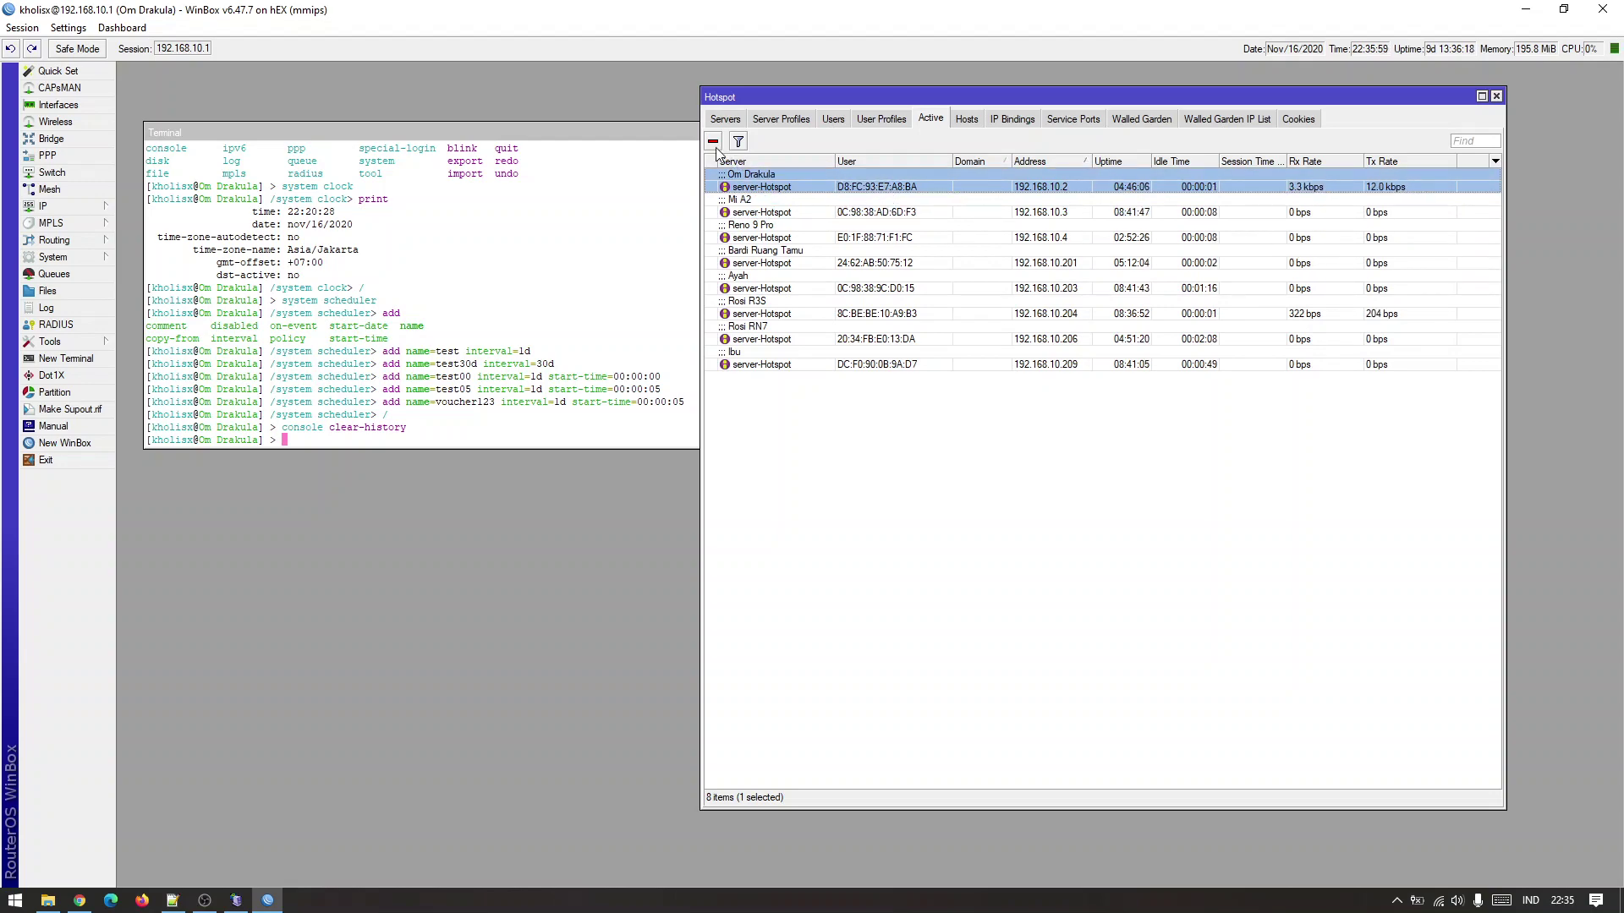
pyautogui.click(712, 141)
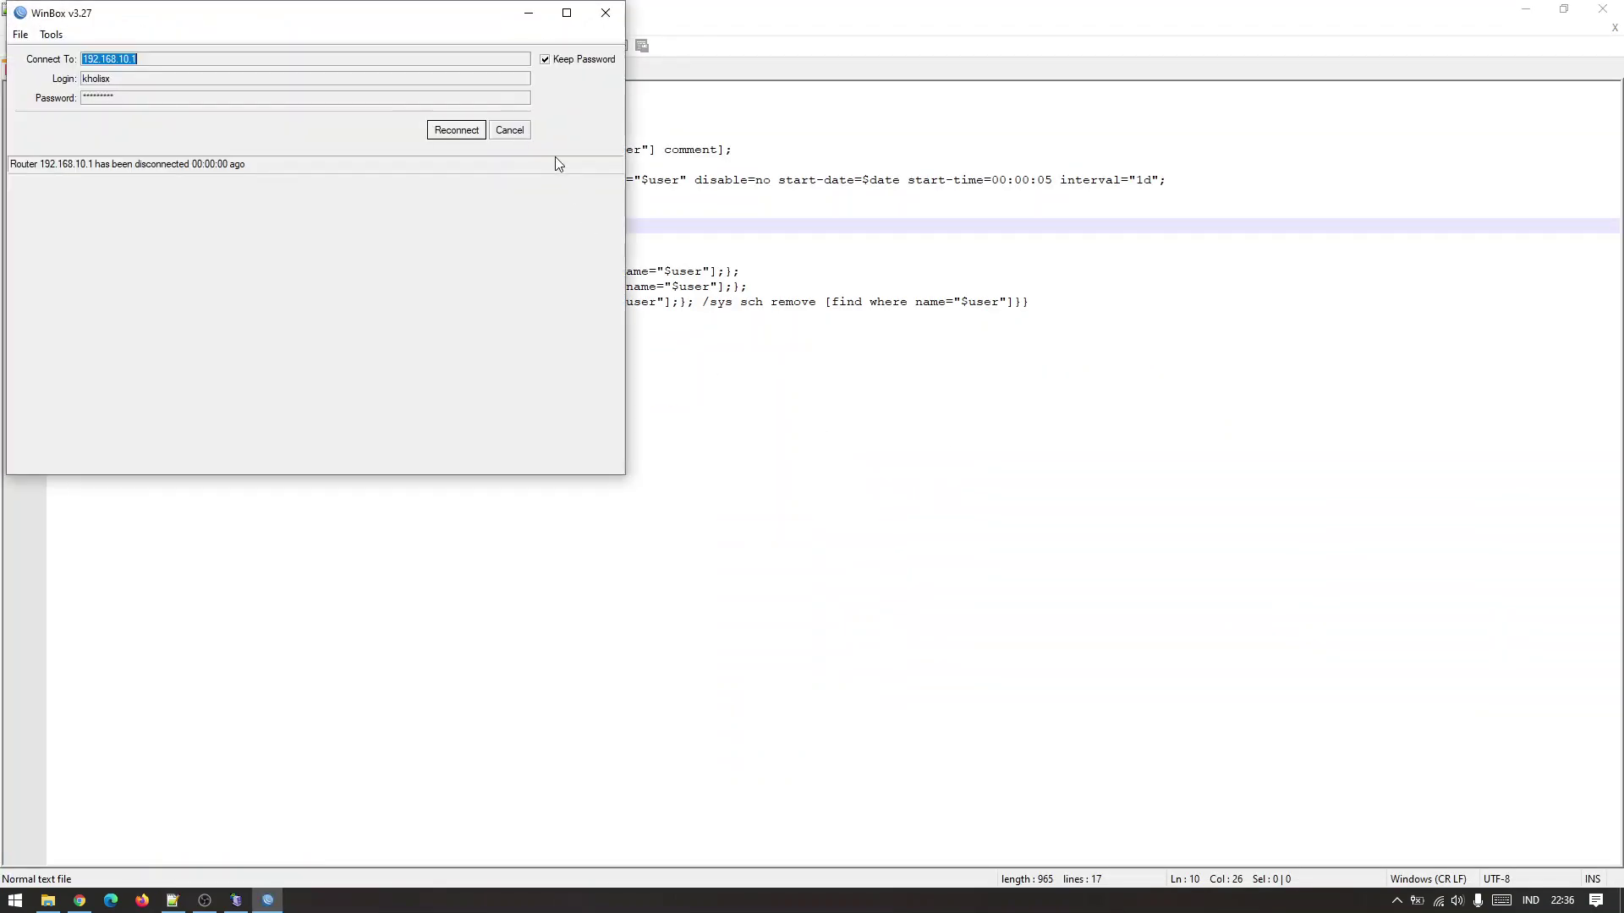
pyautogui.click(517, 132)
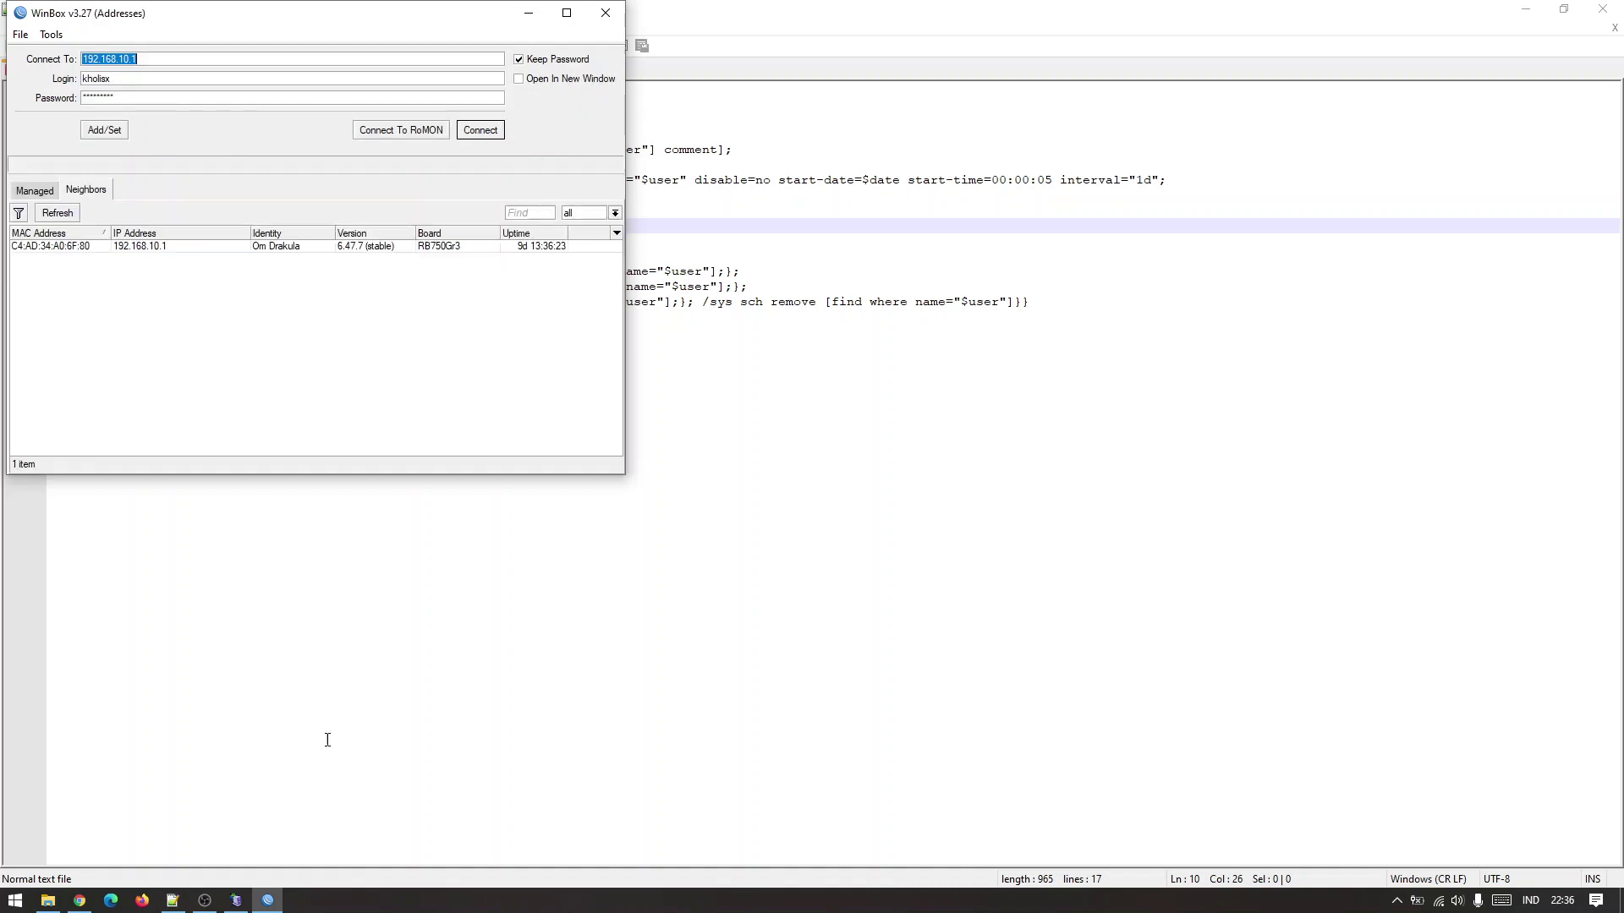
pyautogui.click(82, 899)
# Load omdrakula.net in a new Chrome tab to see the hotspot status page.
pyautogui.click(218, 16)
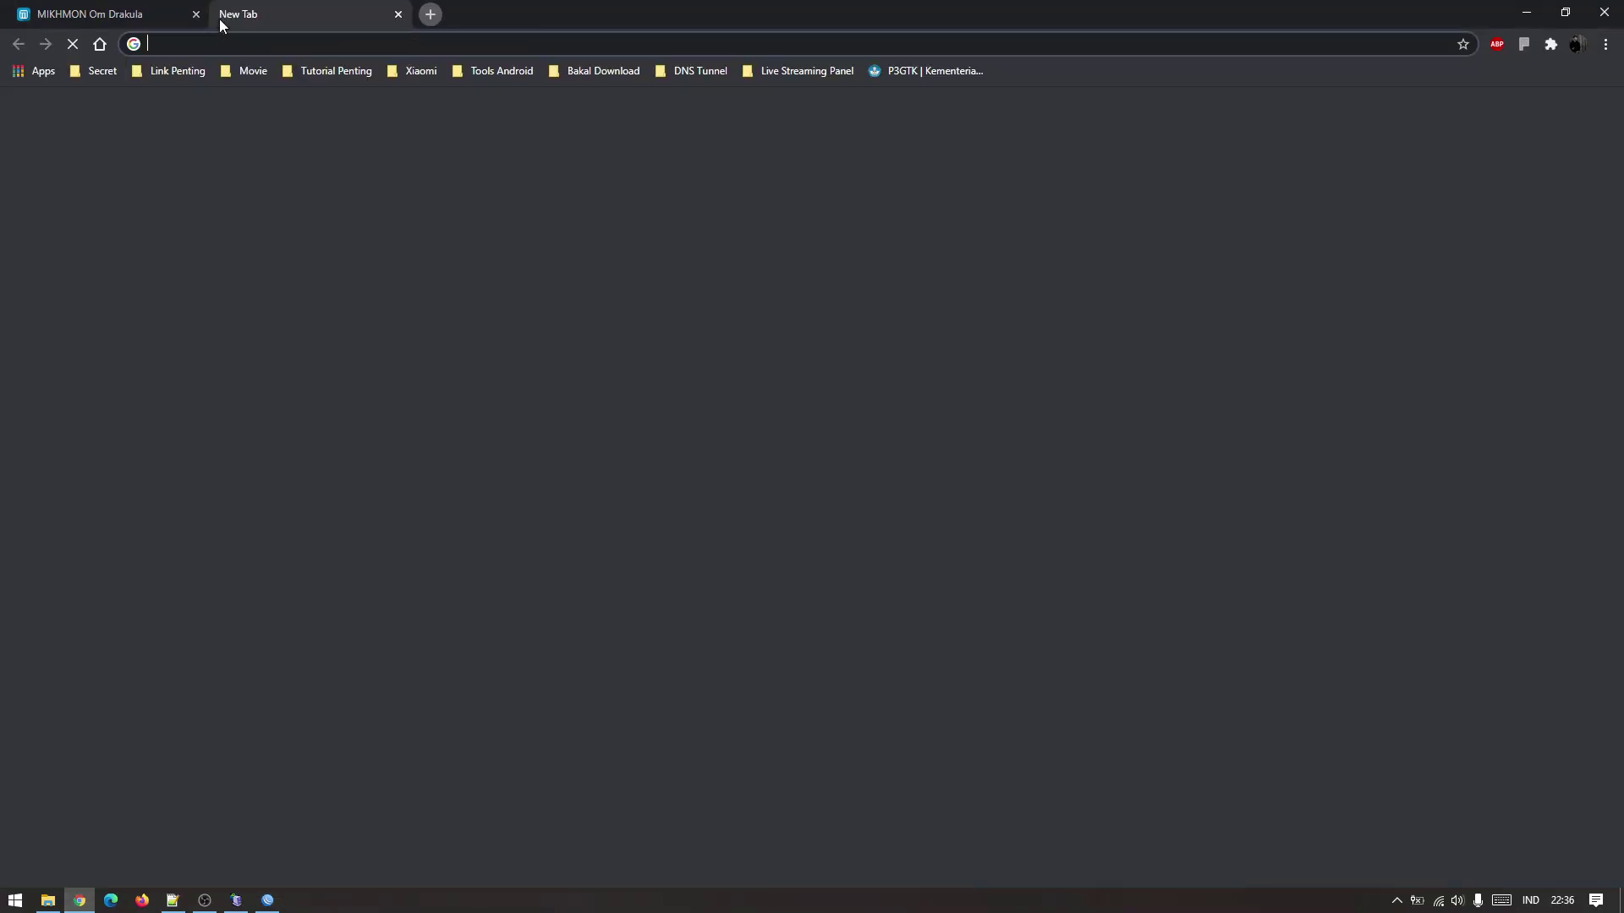
pyautogui.write('omdrakula.')
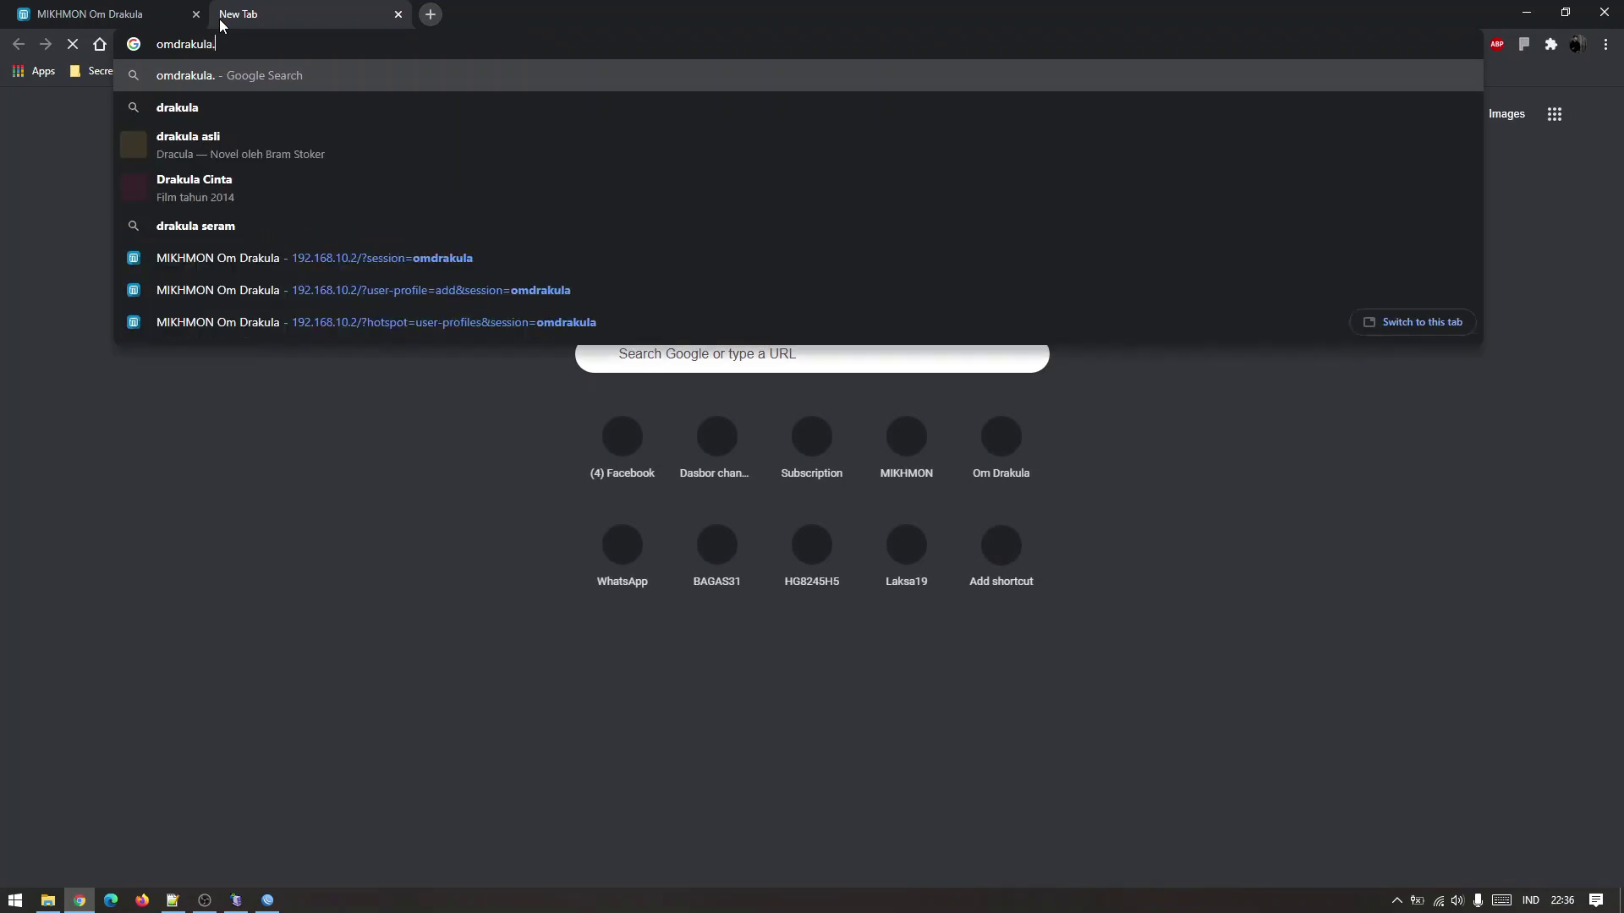
pyautogui.write('net')
pyautogui.press('Return')
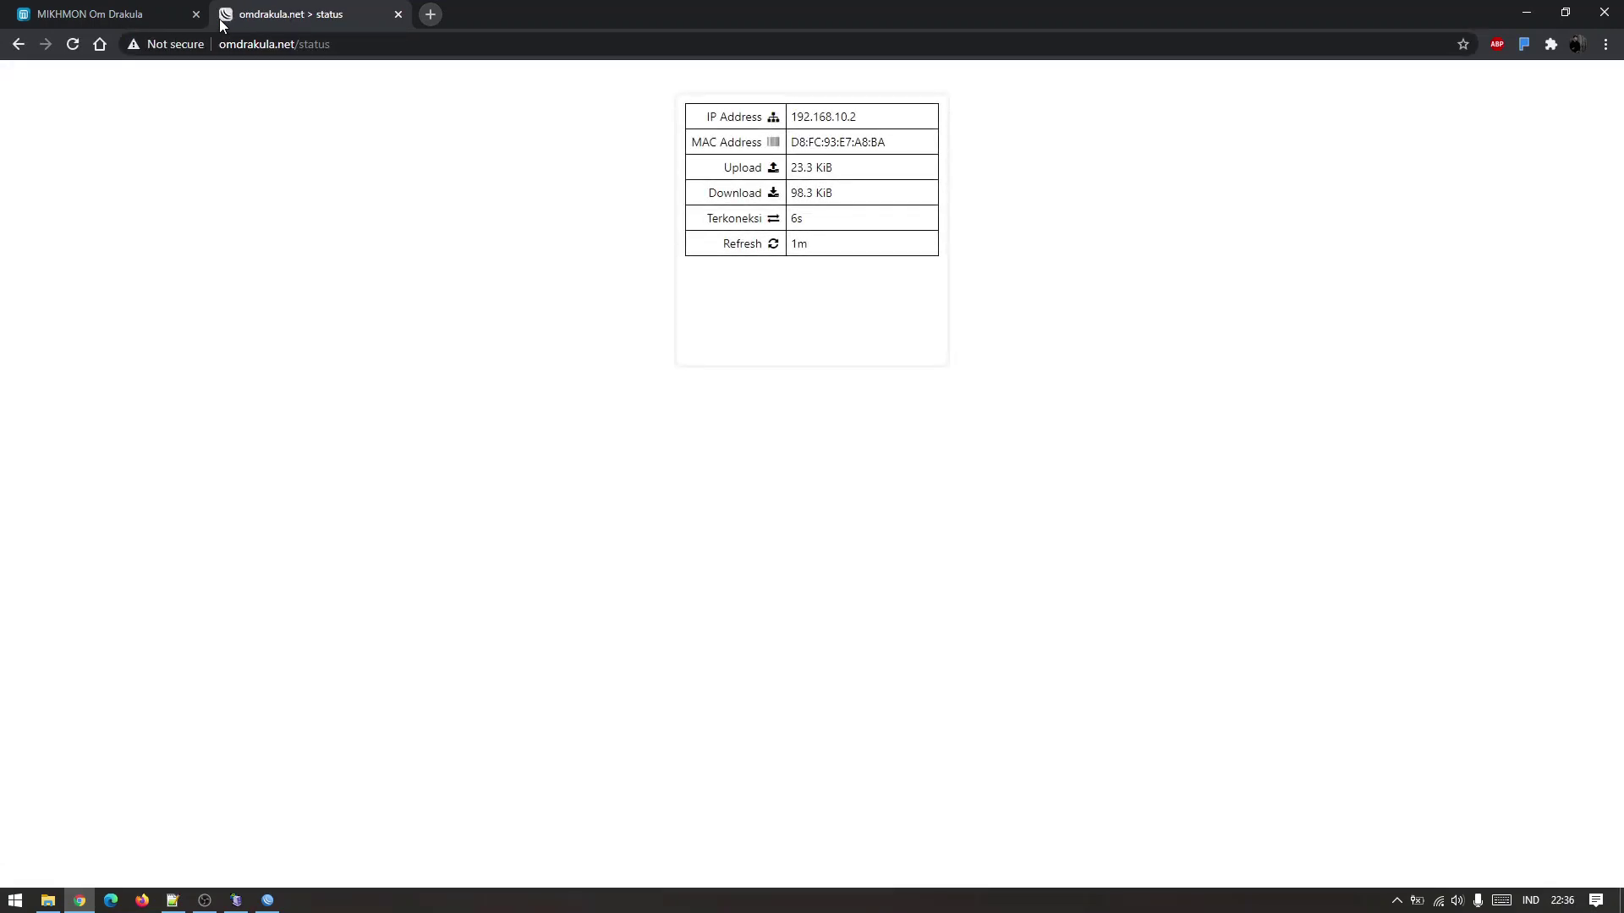
pyautogui.click(267, 899)
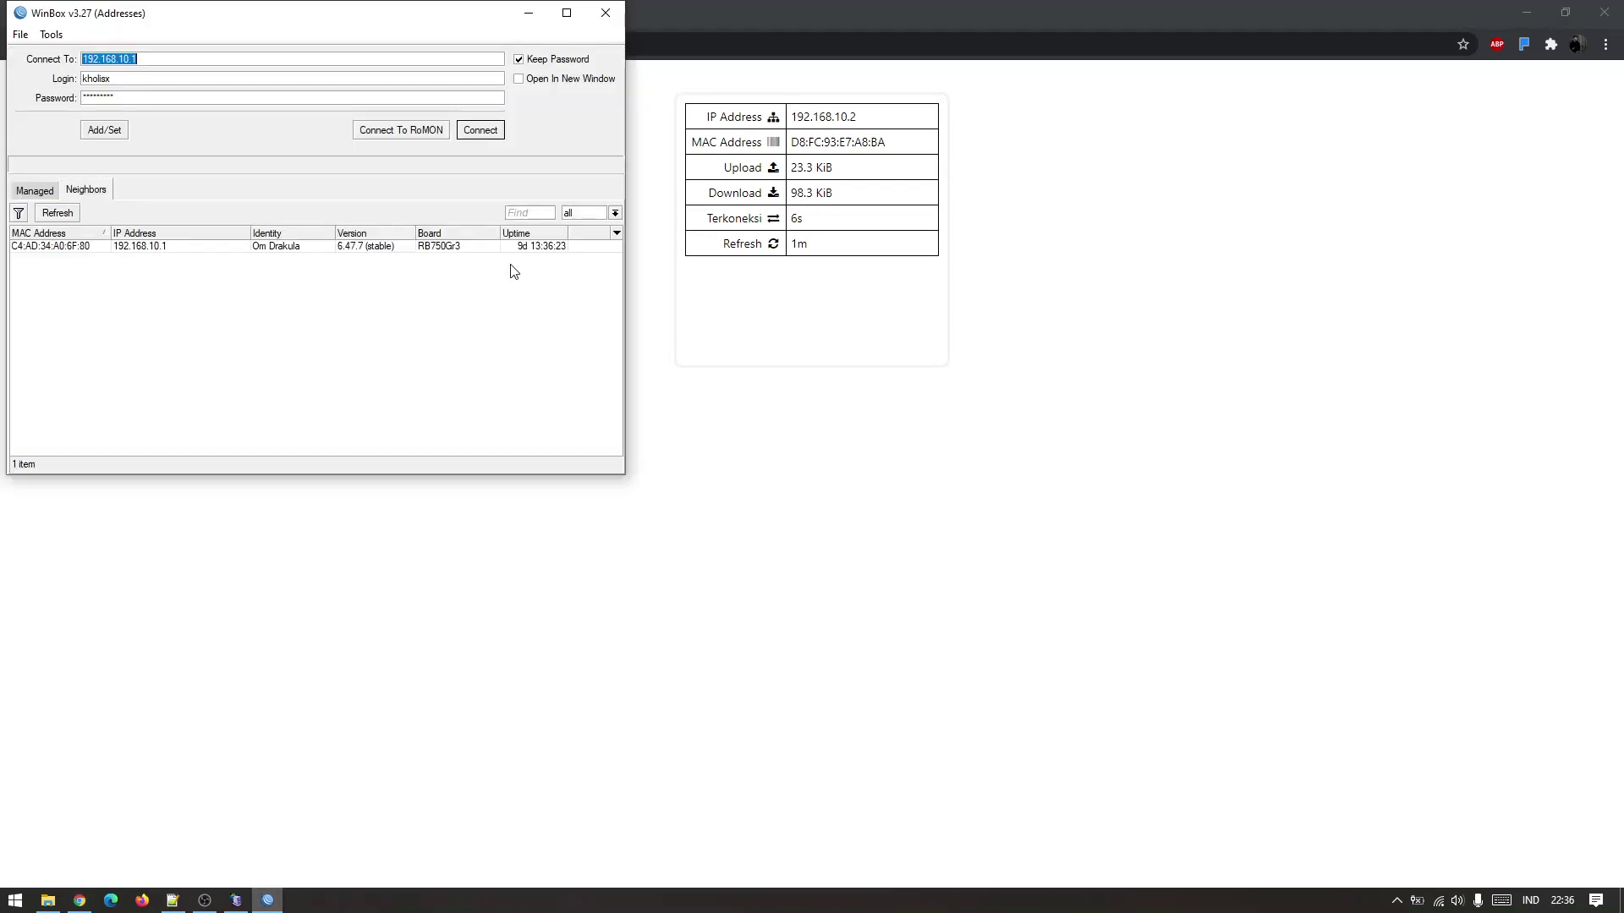
# Reconnect to the router, open the Cookies list, and check the device's MAC on the status page.
pyautogui.click(474, 134)
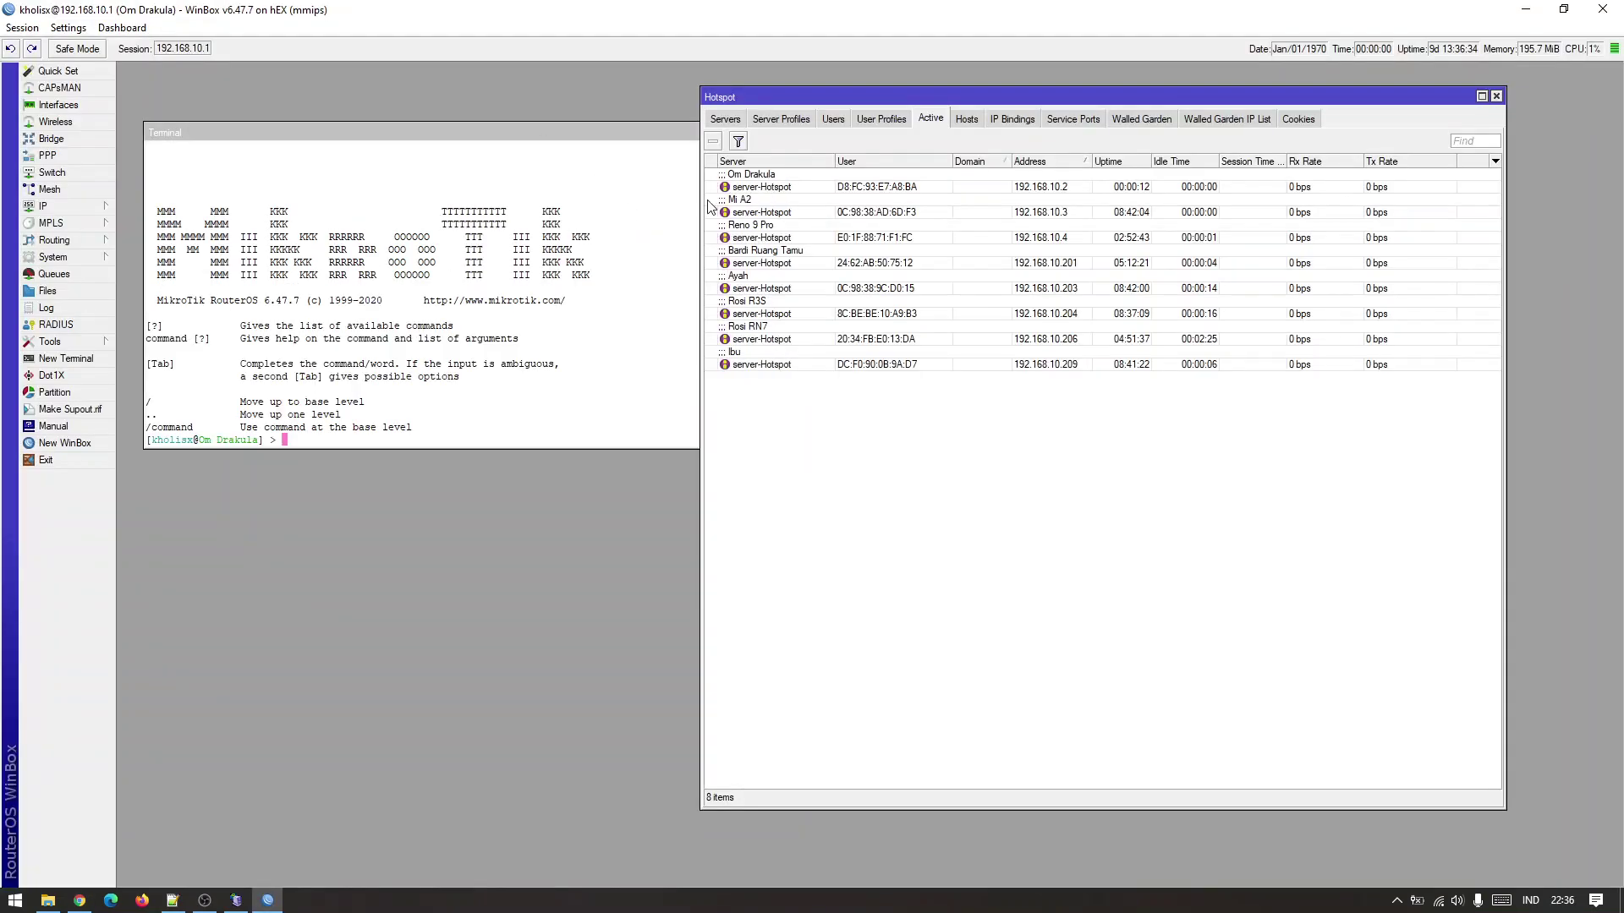
pyautogui.click(842, 119)
pyautogui.click(1301, 121)
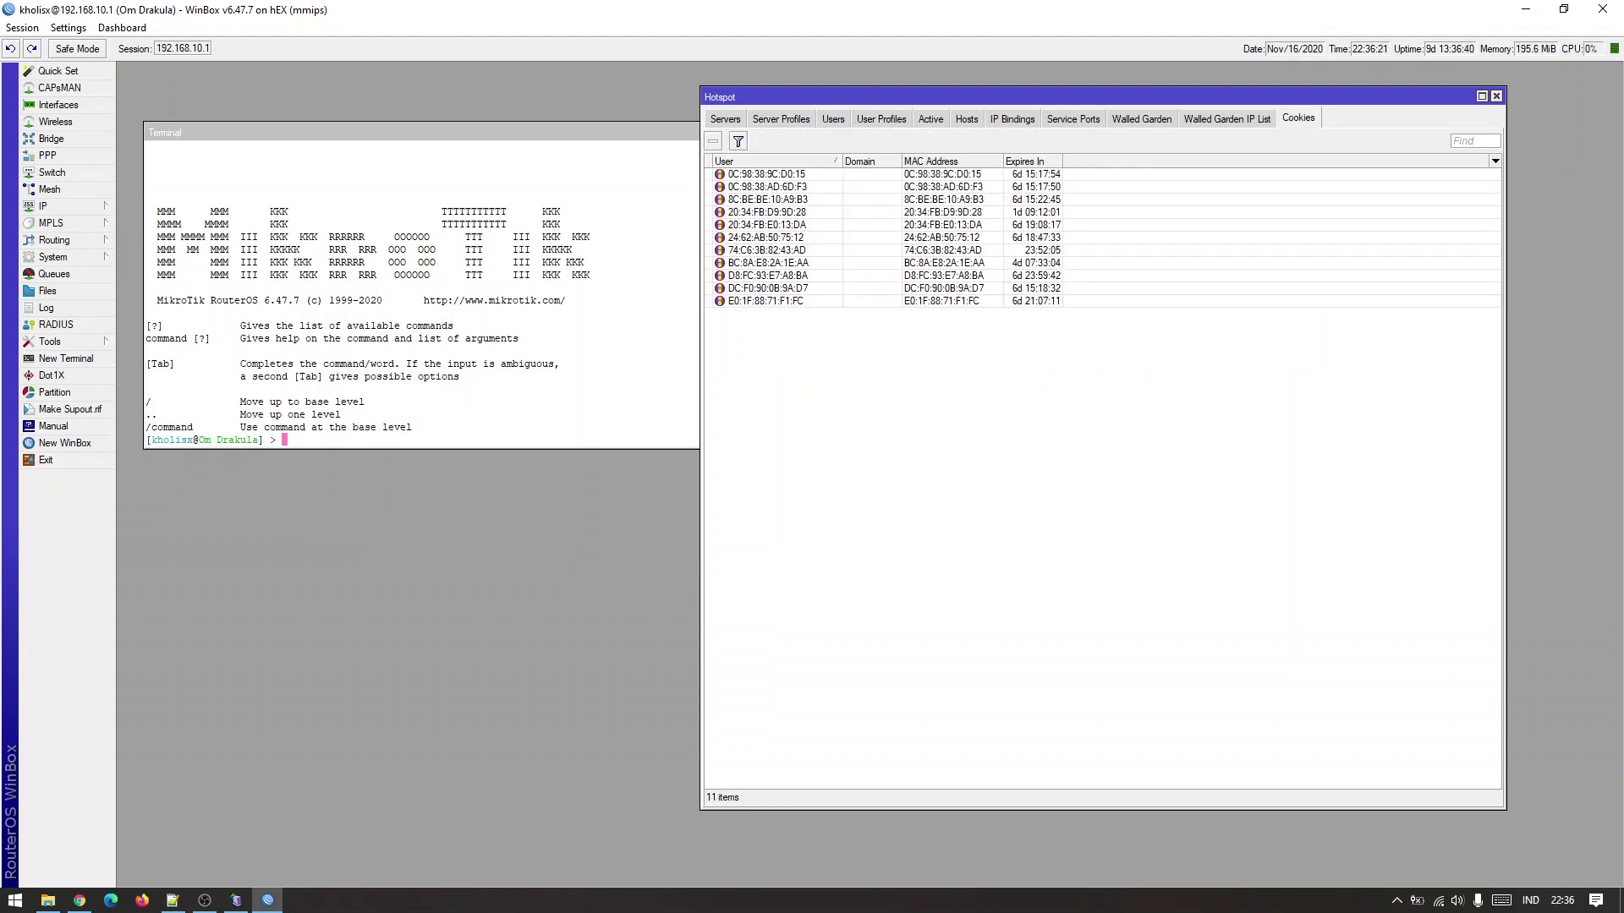
pyautogui.click(80, 900)
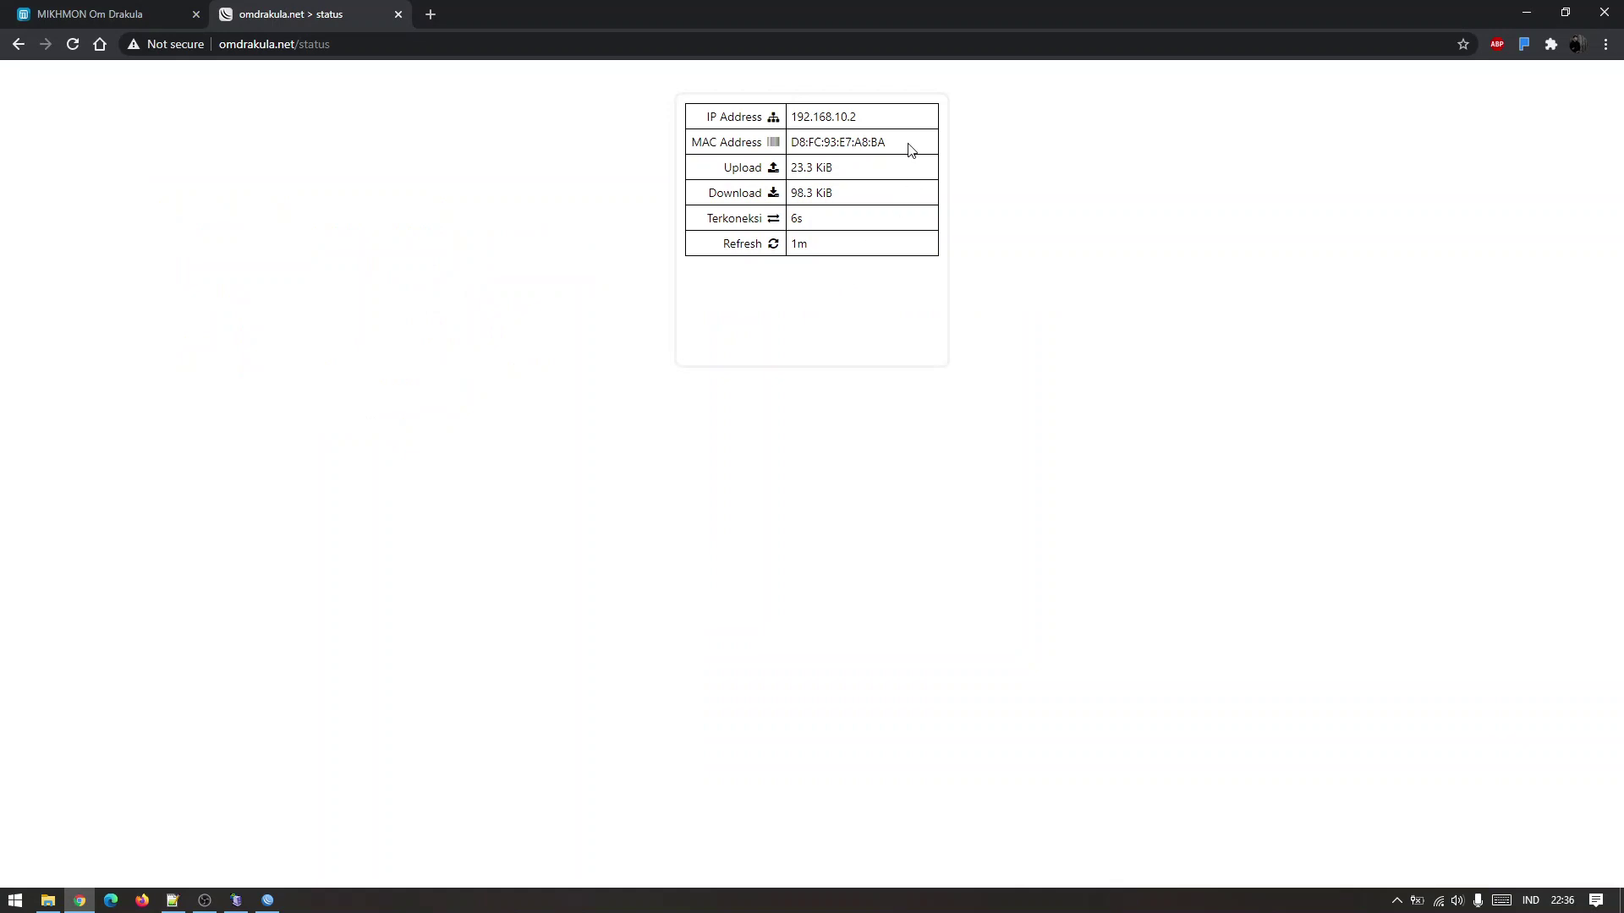
pyautogui.moveTo(908, 148); pyautogui.dragTo(862, 138)
pyautogui.click(882, 144)
pyautogui.click(268, 899)
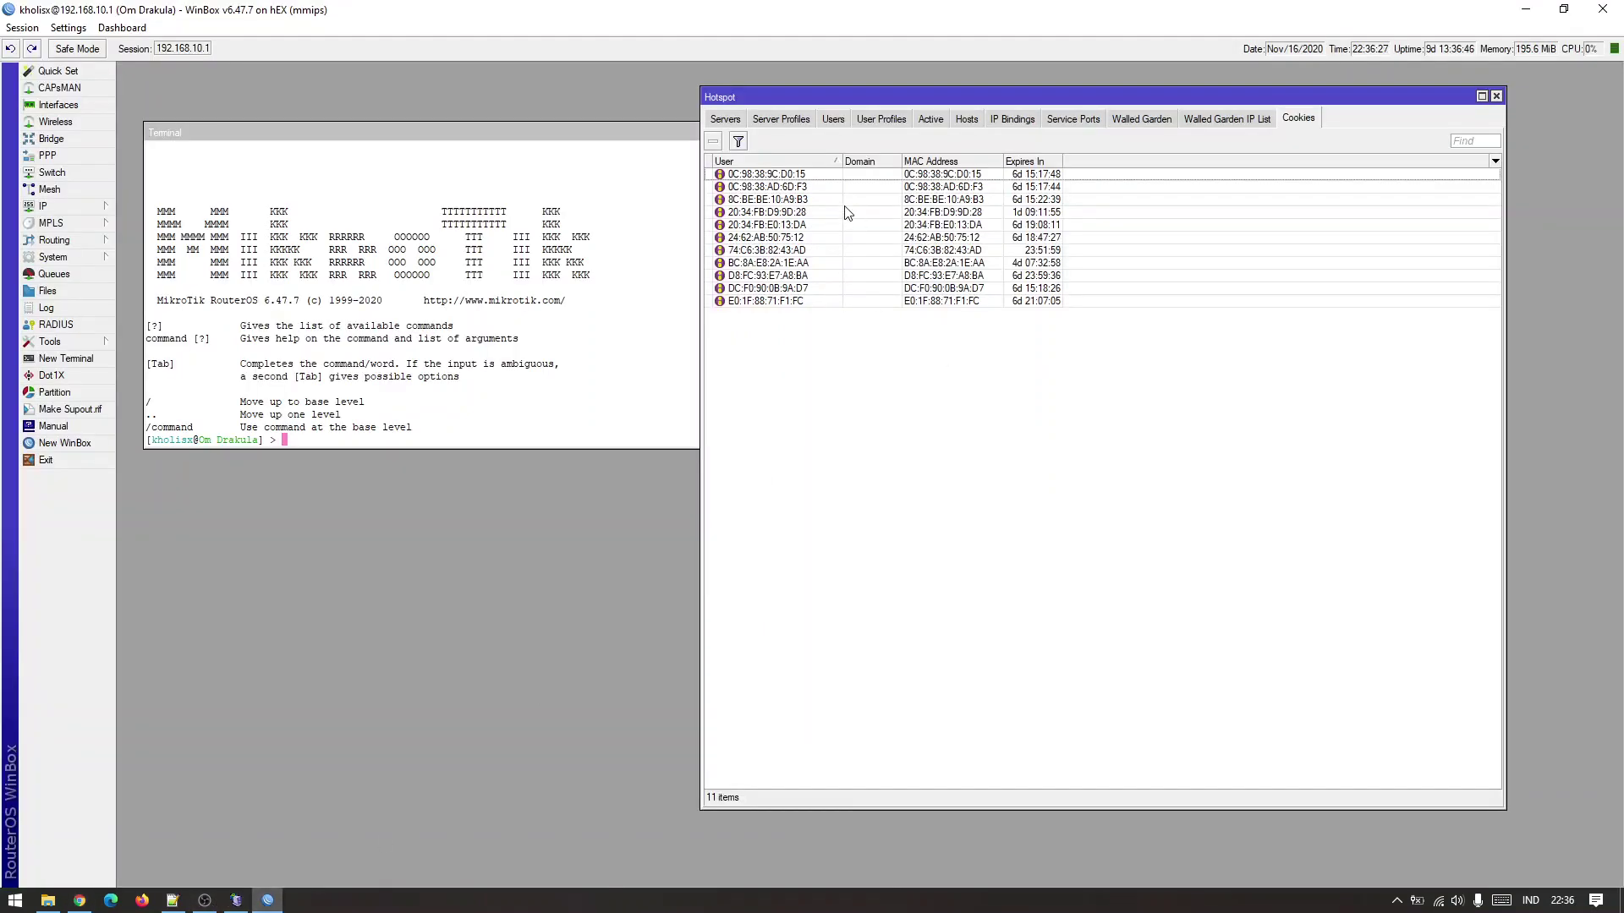
# Delete the D8:FC:93:E7:A8:BA MAC cookie.
pyautogui.click(827, 277)
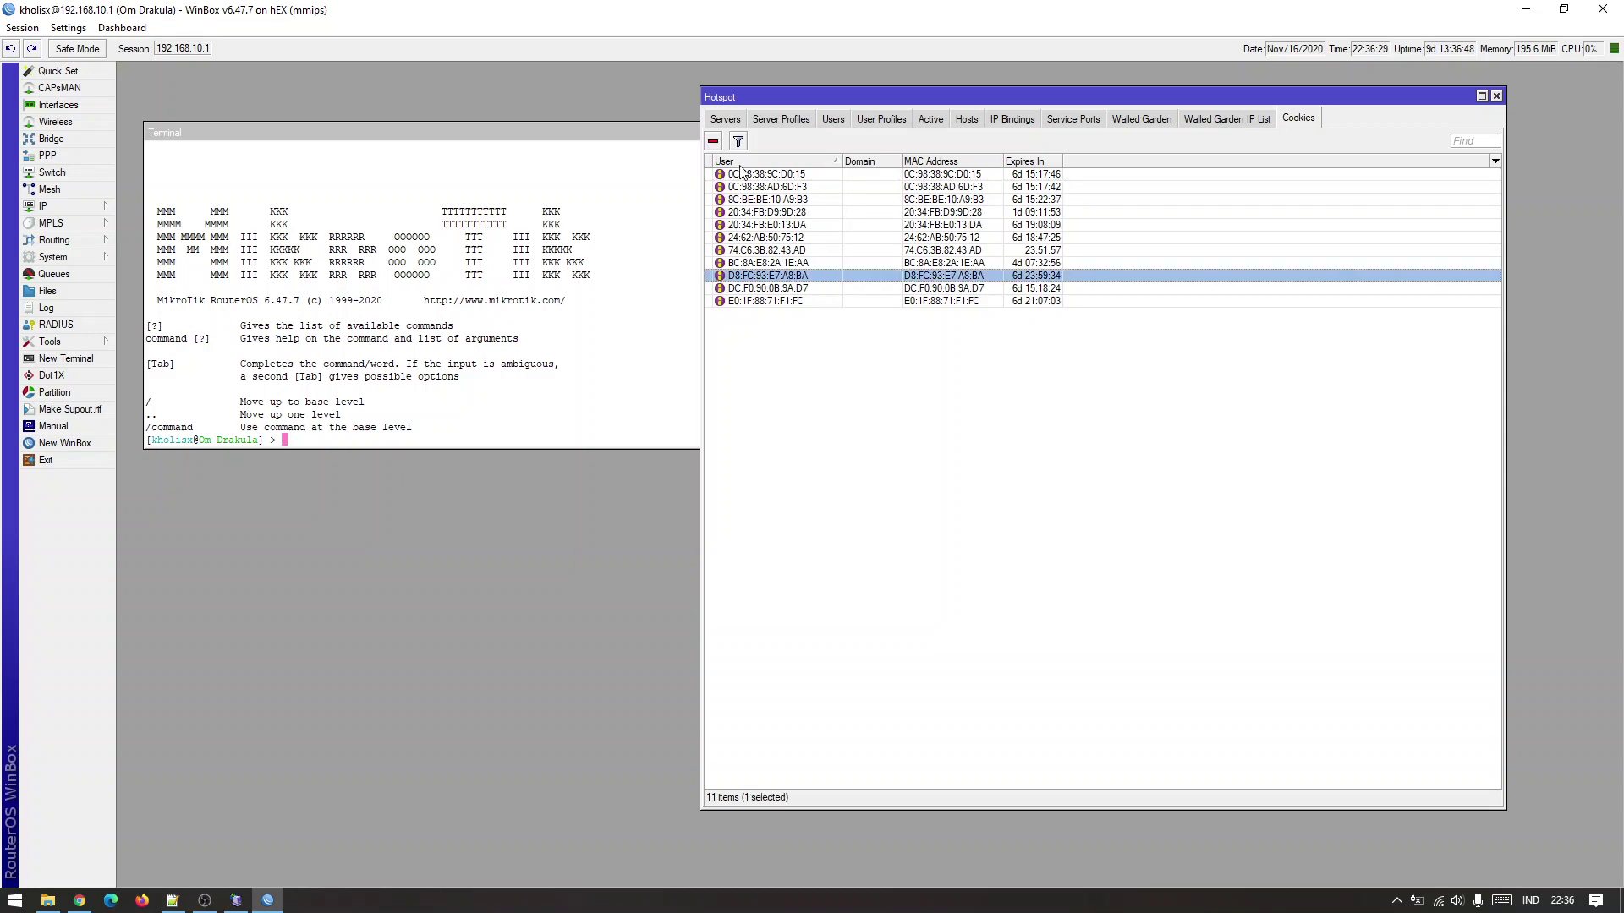
pyautogui.click(715, 141)
pyautogui.click(864, 125)
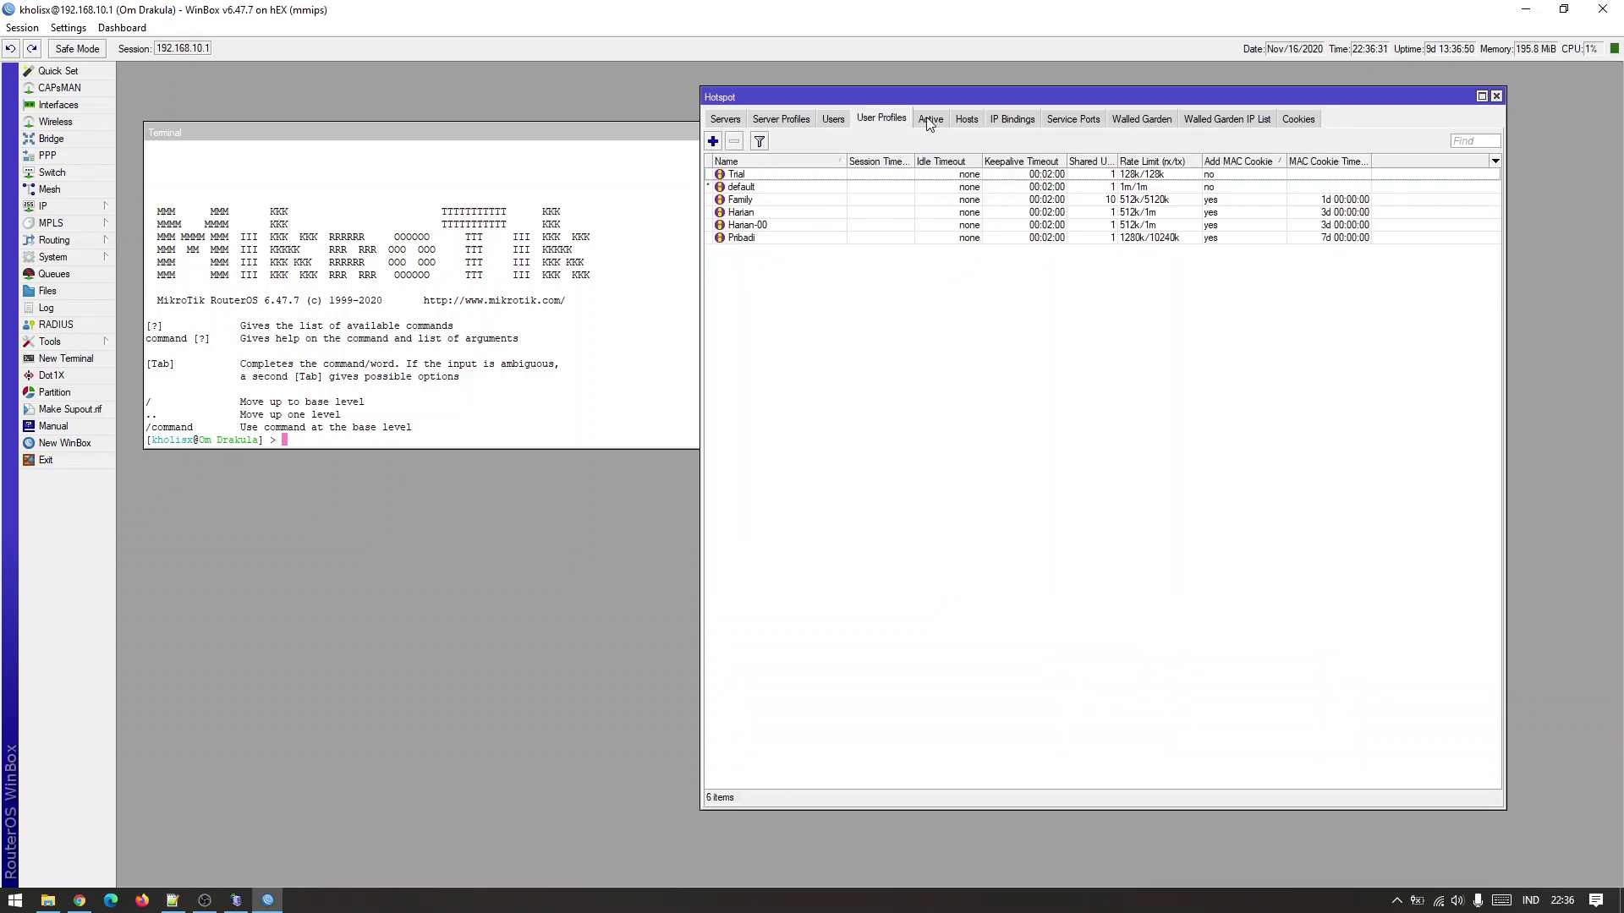
pyautogui.click(930, 118)
# Remove the Om Drakula active session and reconnect to the router by its MAC address.
pyautogui.click(797, 186)
pyautogui.click(715, 141)
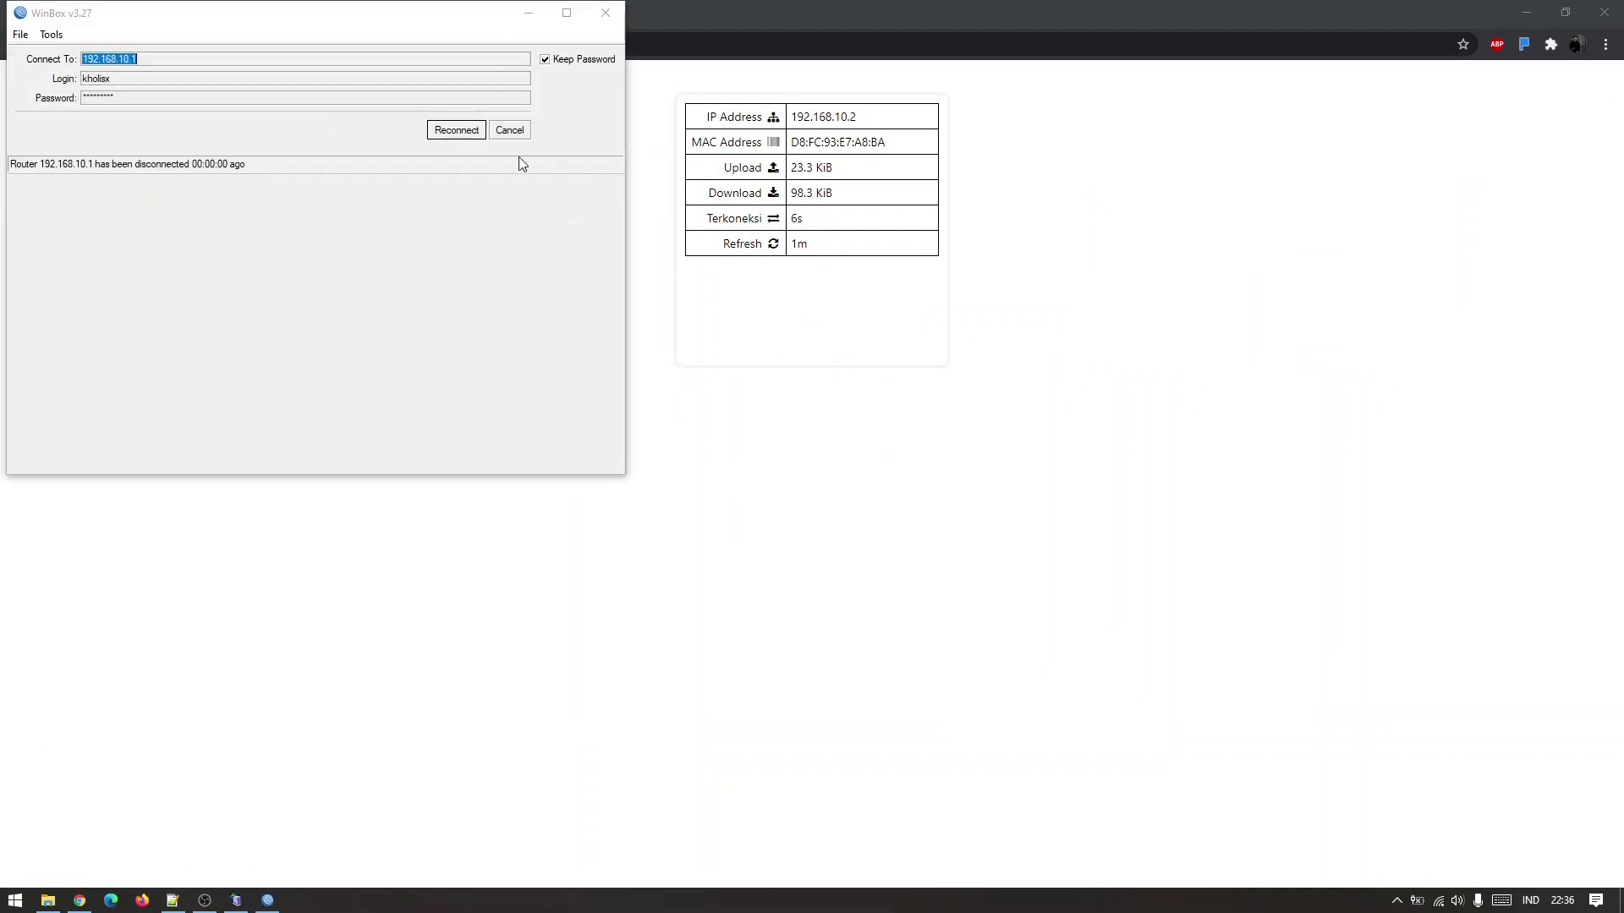
pyautogui.click(509, 130)
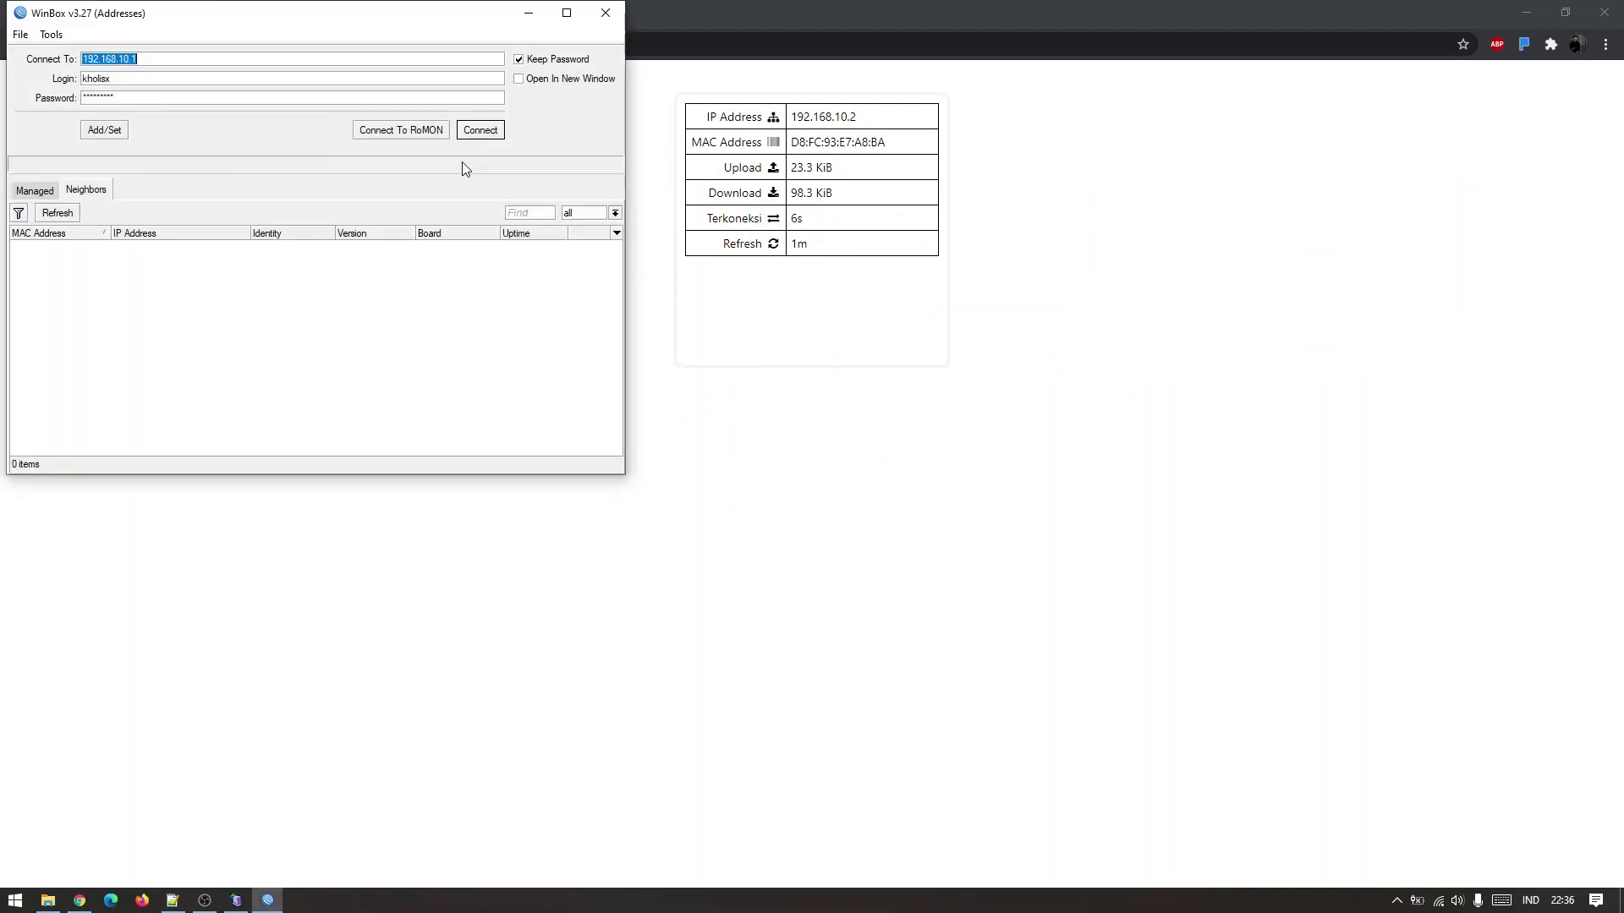
pyautogui.click(85, 244)
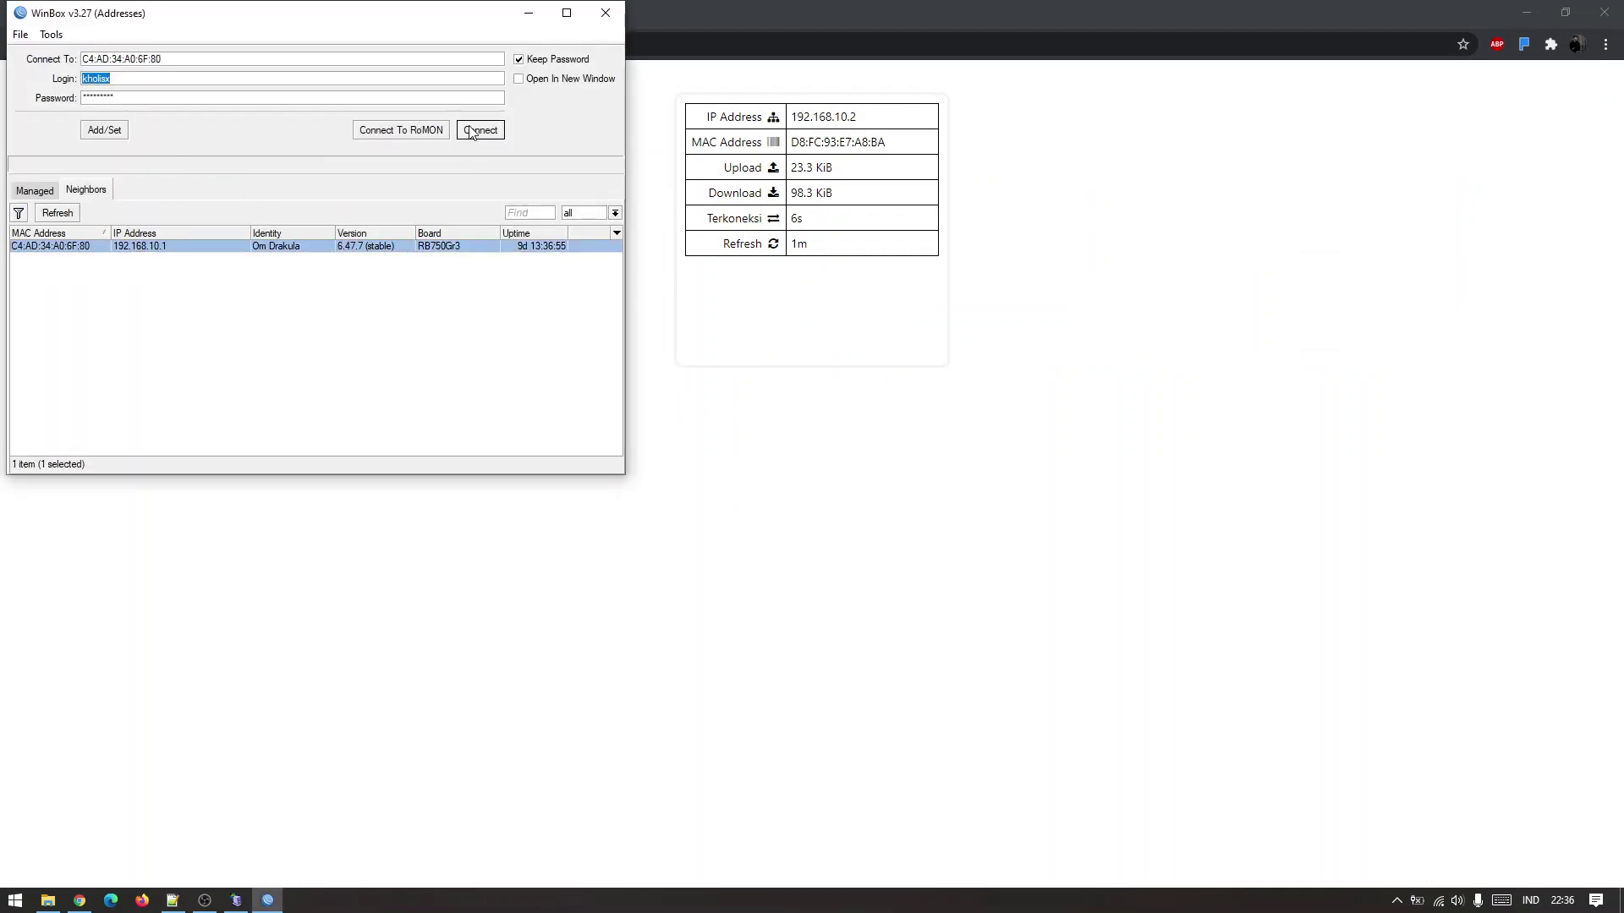
pyautogui.click(479, 130)
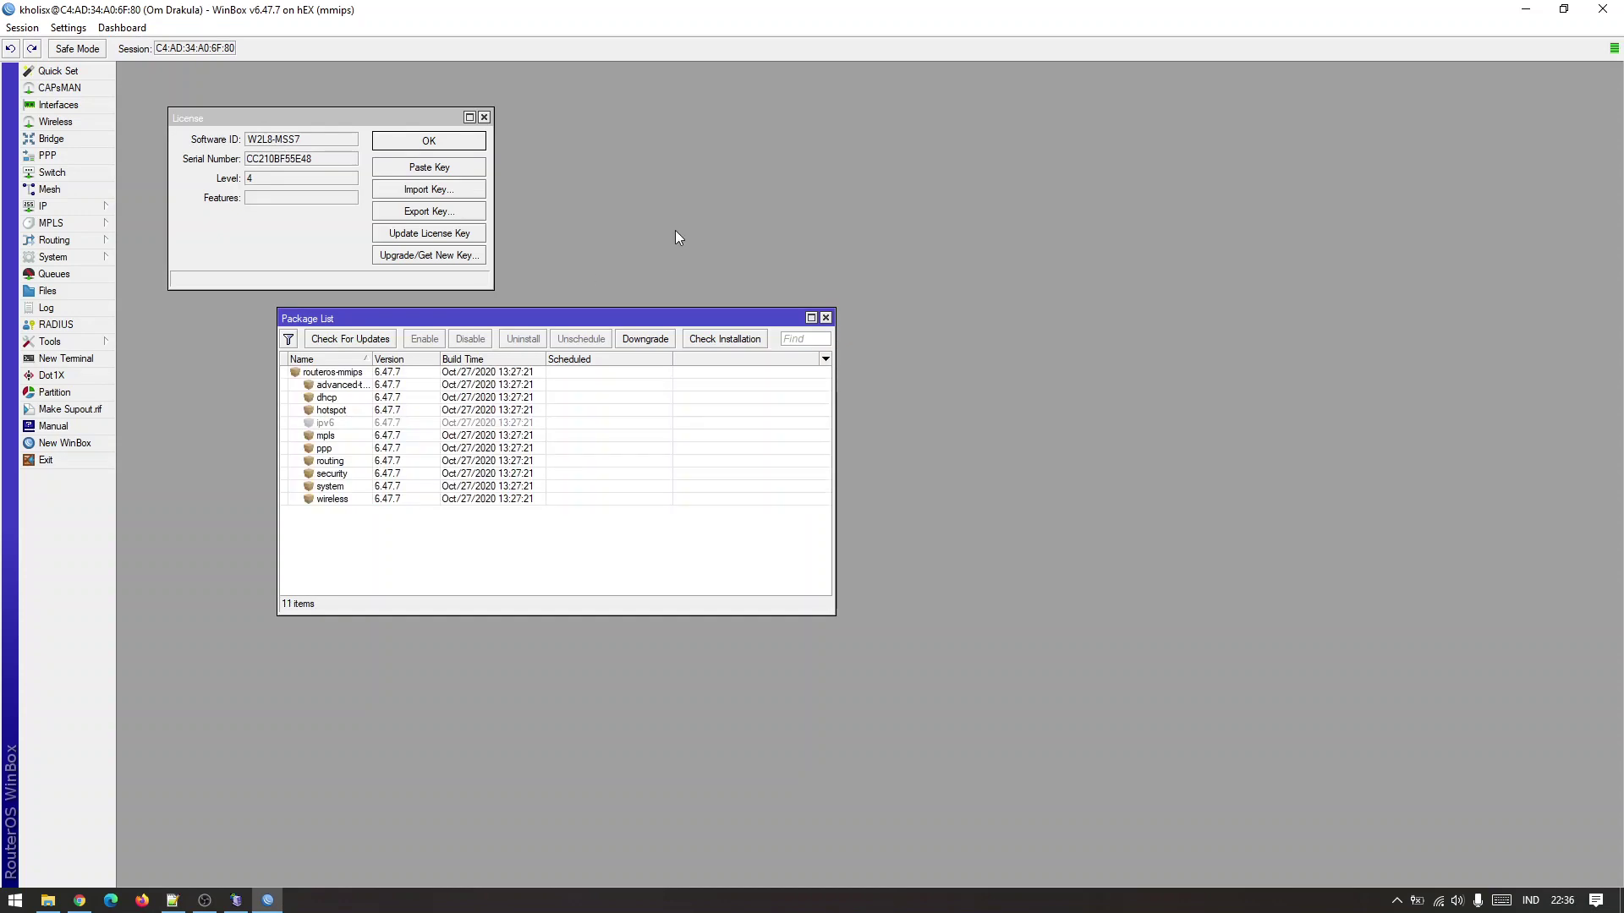
pyautogui.click(84, 203)
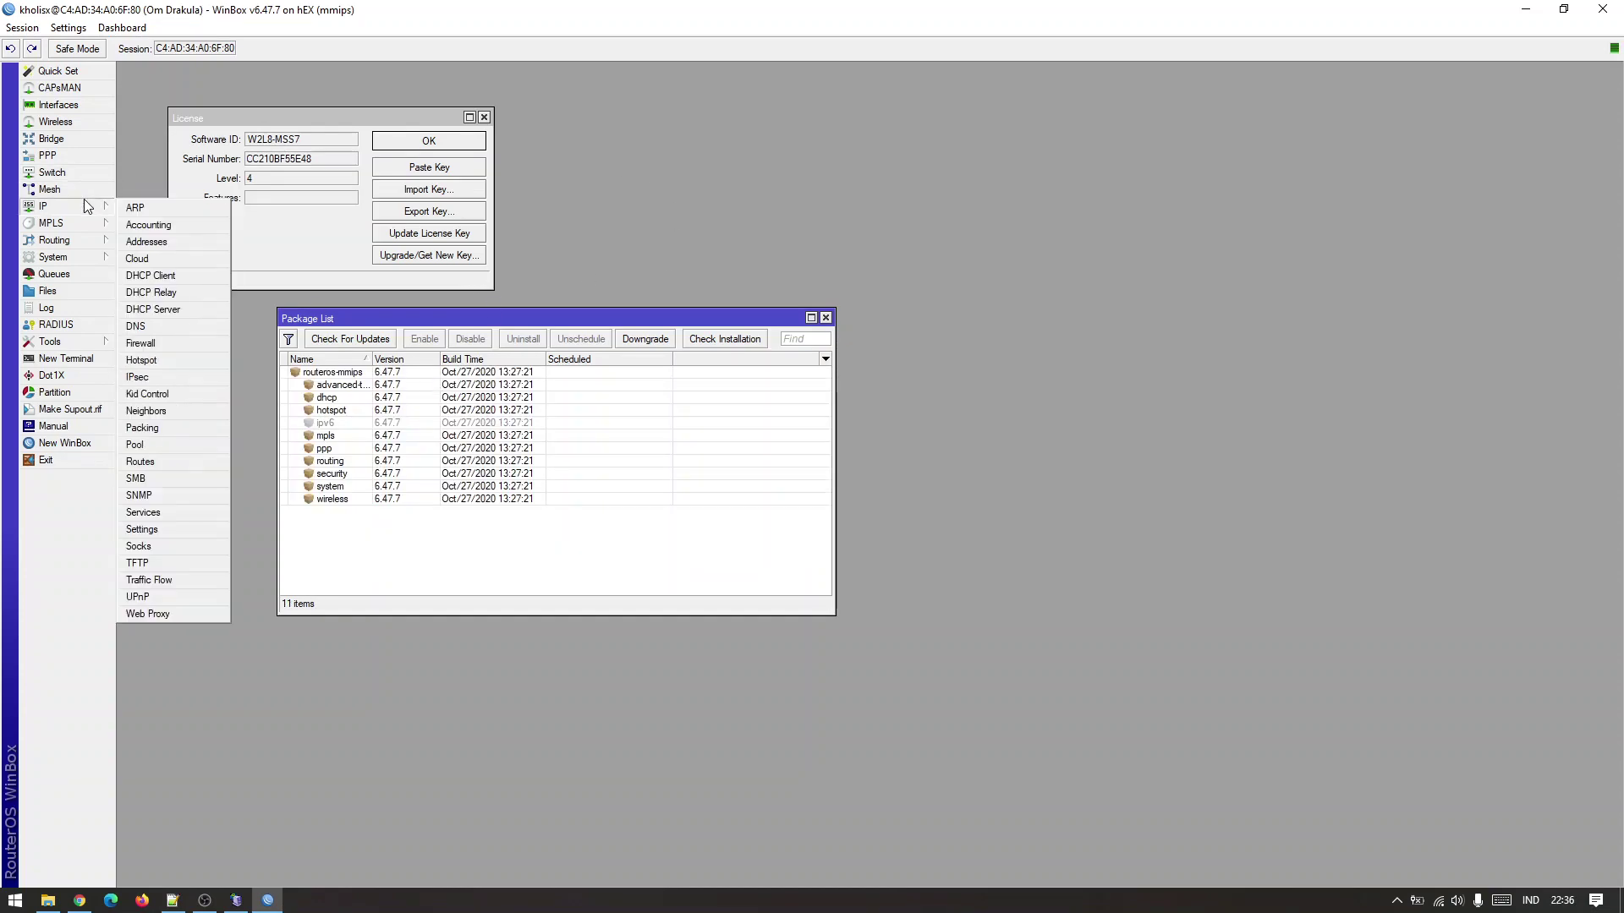
# Open Hotspot users and enlarge the window to show the full user list.
pyautogui.click(166, 362)
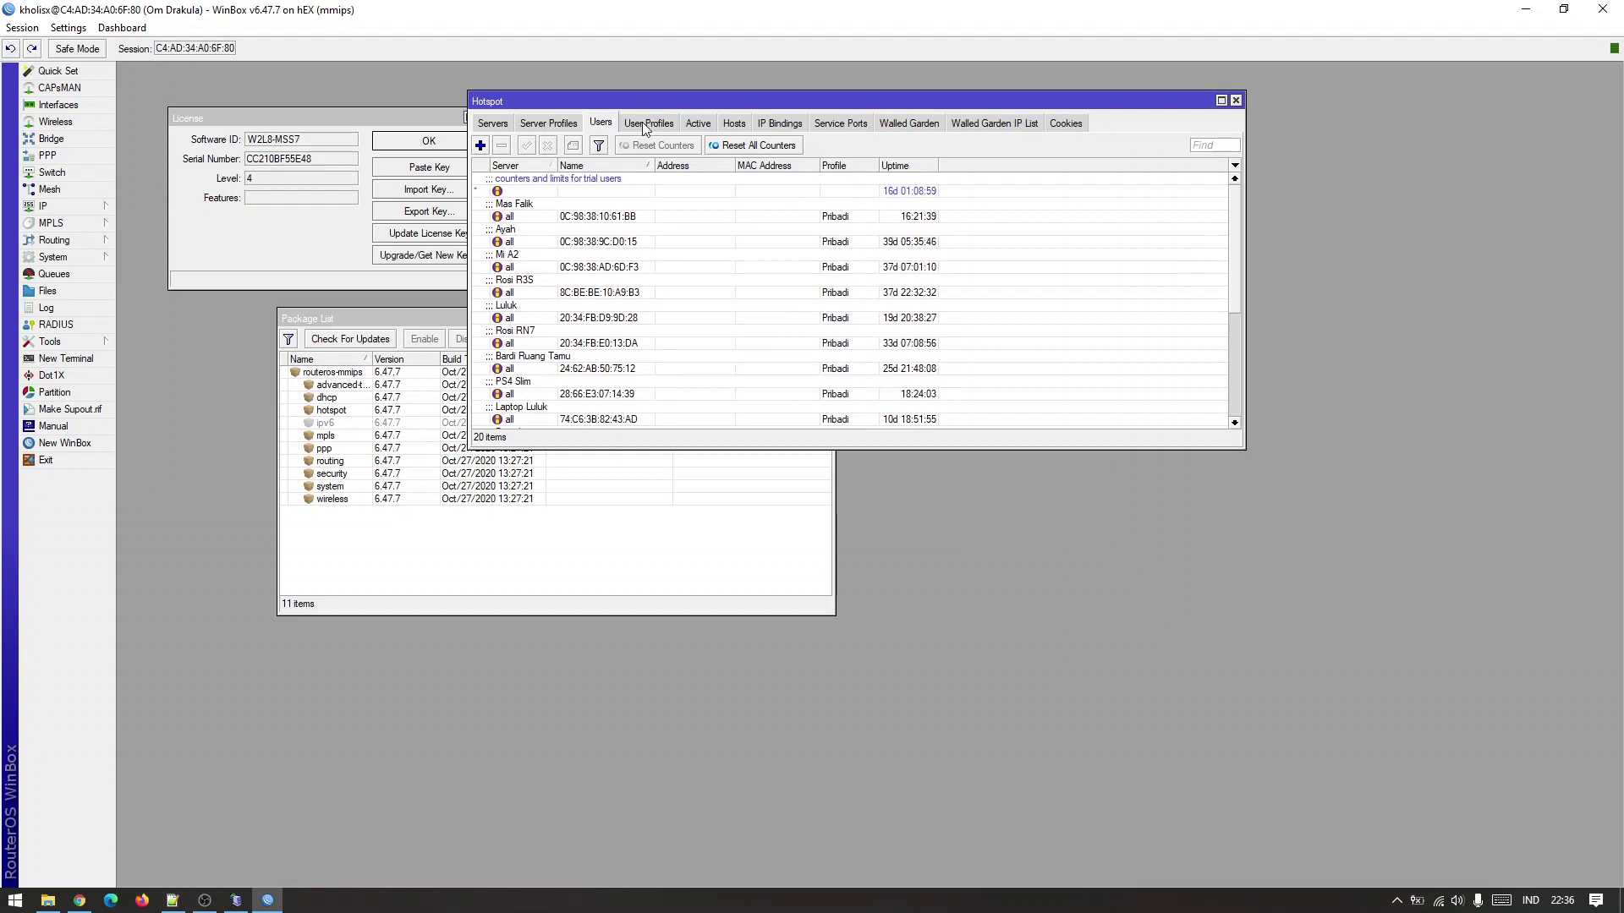
pyautogui.scroll(-5, 758, 386)
pyautogui.click(595, 369)
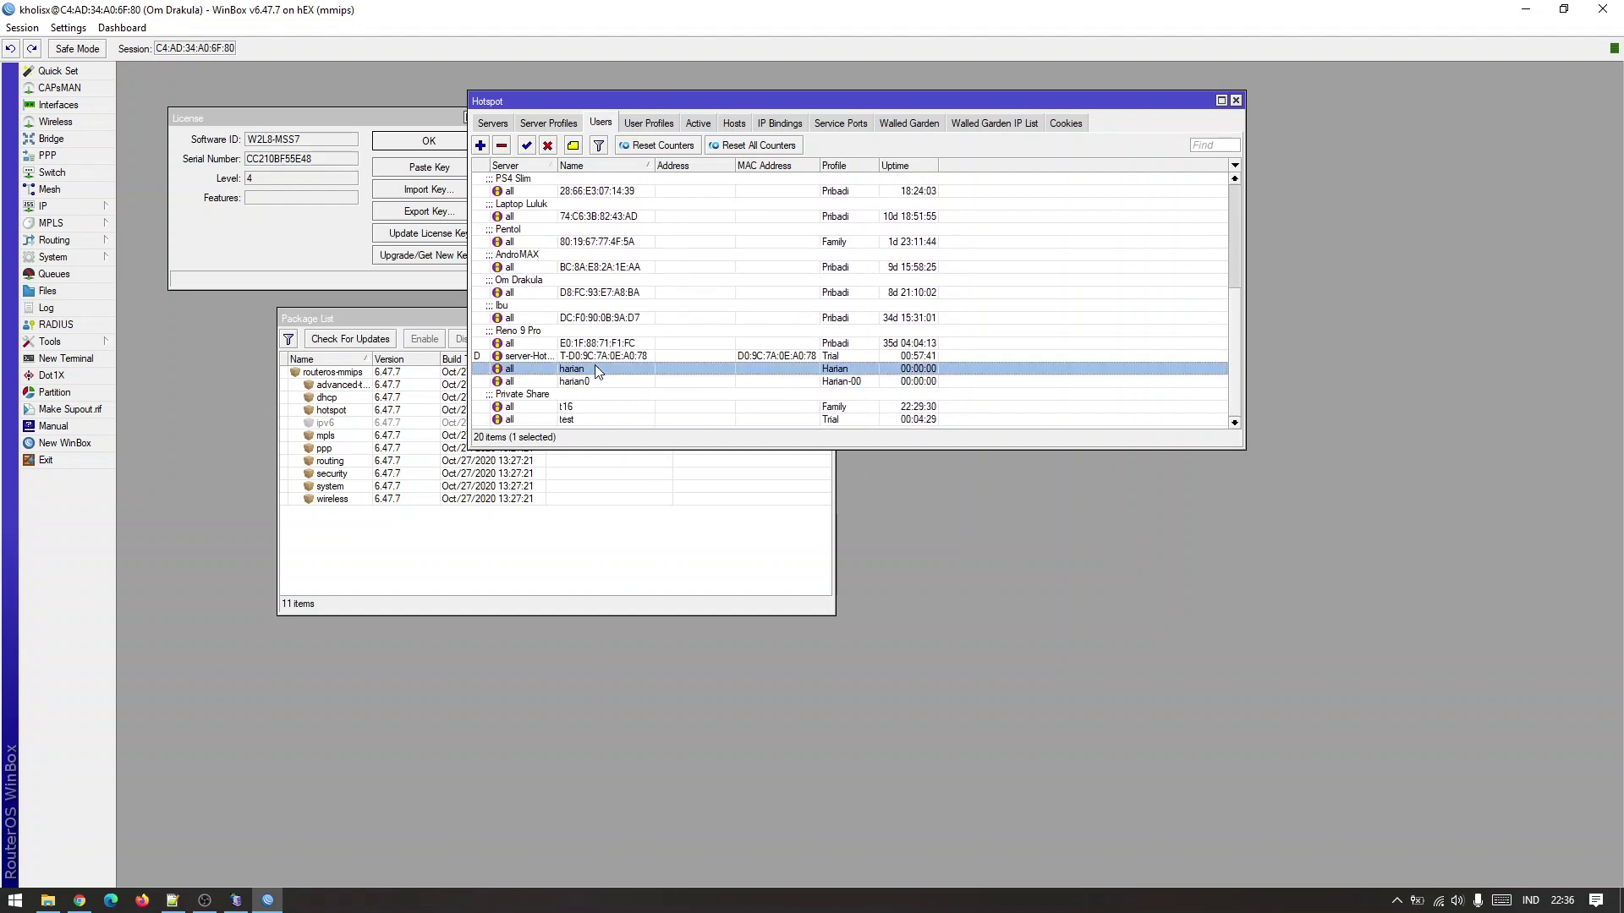
pyautogui.moveTo(1245, 456); pyautogui.dragTo(1468, 720)
pyautogui.click(764, 310)
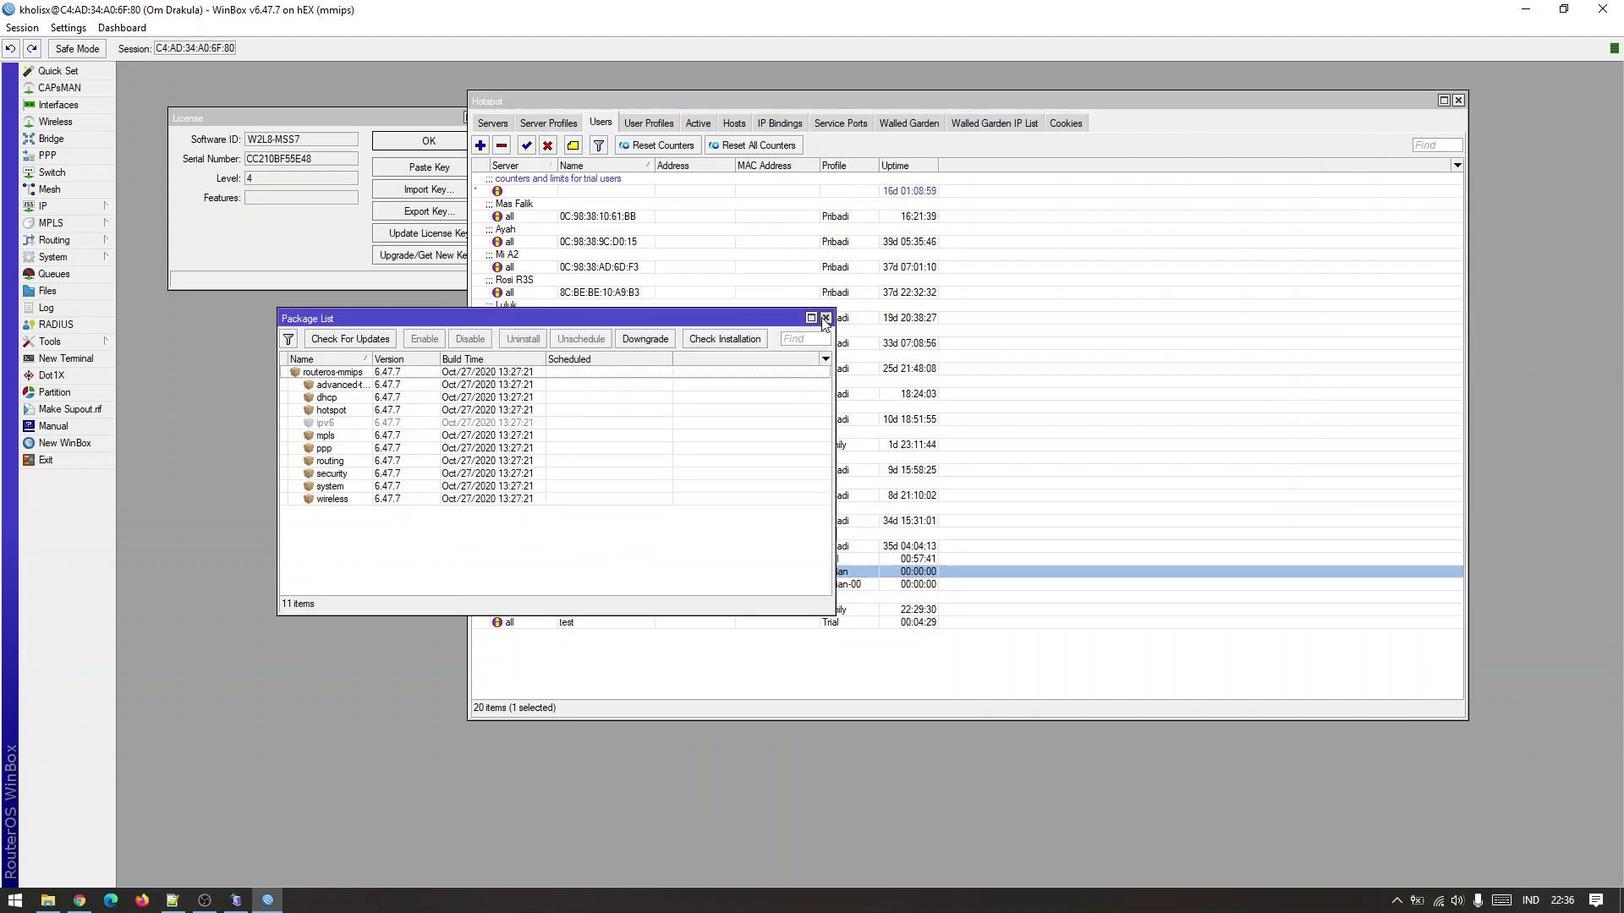
# Close the Package List and License windows and check the harian0 user.
pyautogui.click(825, 317)
pyautogui.click(323, 270)
pyautogui.click(484, 118)
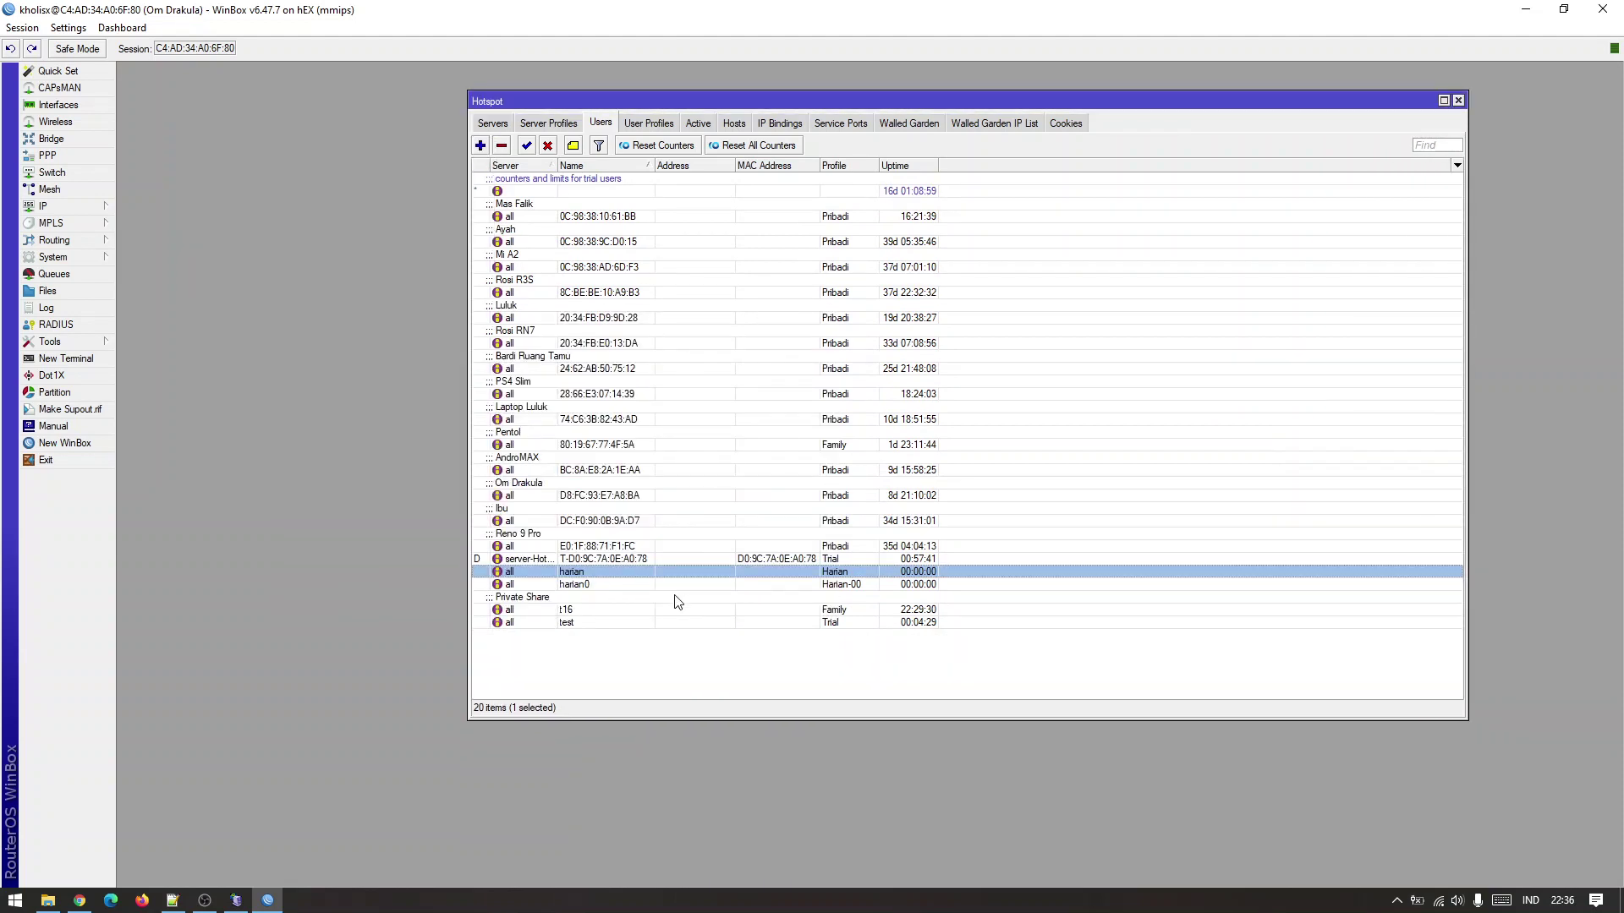
pyautogui.click(663, 580)
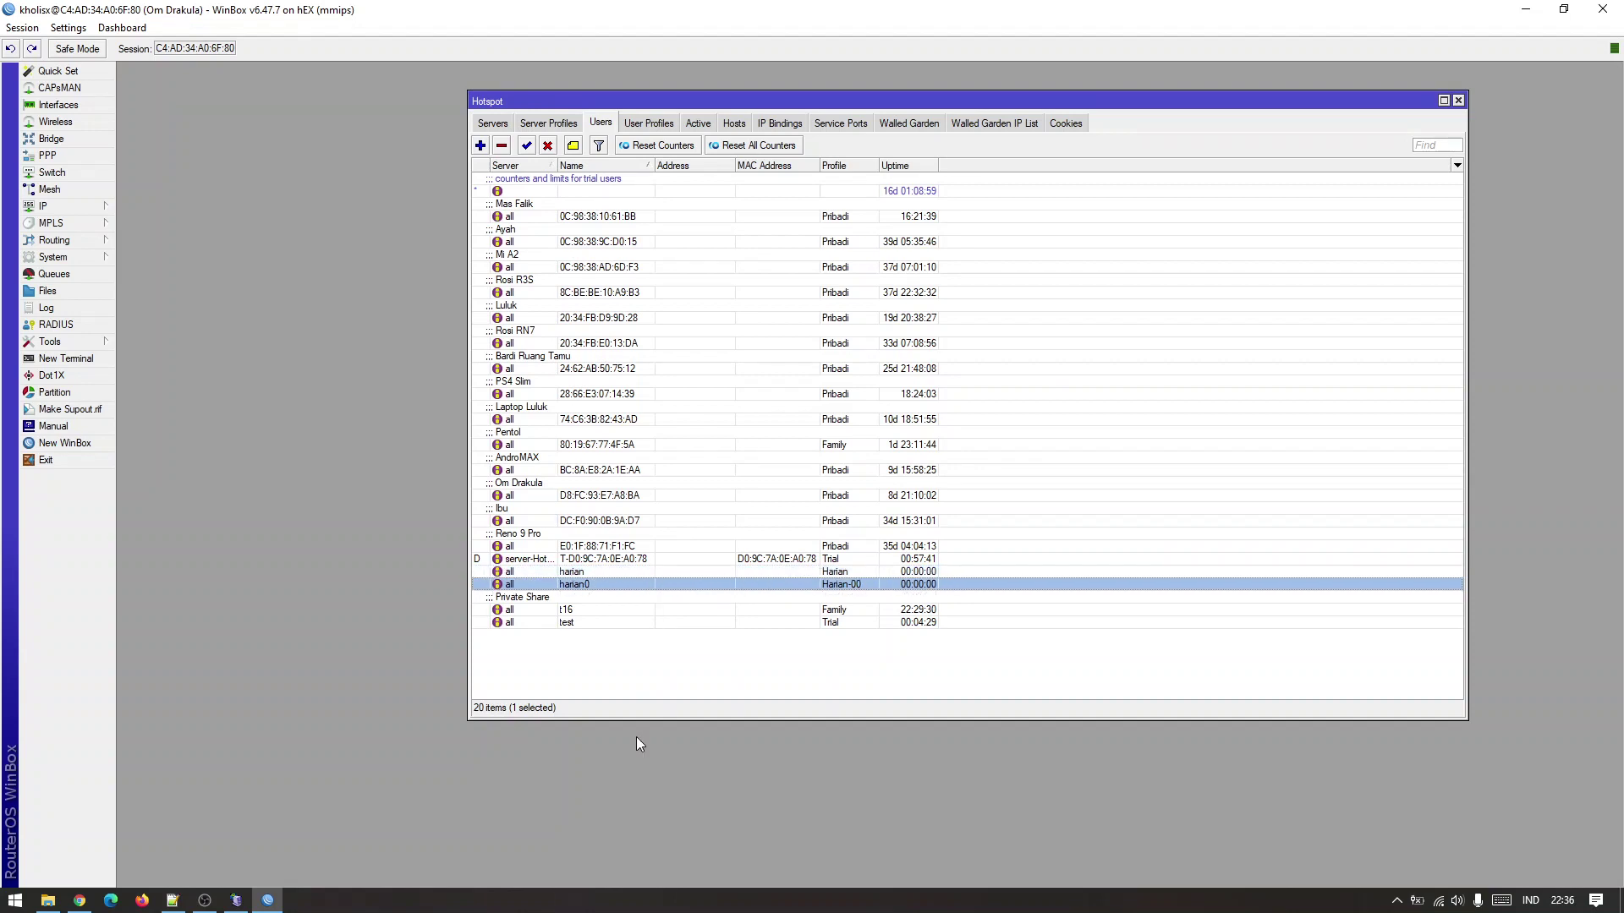
pyautogui.click(691, 668)
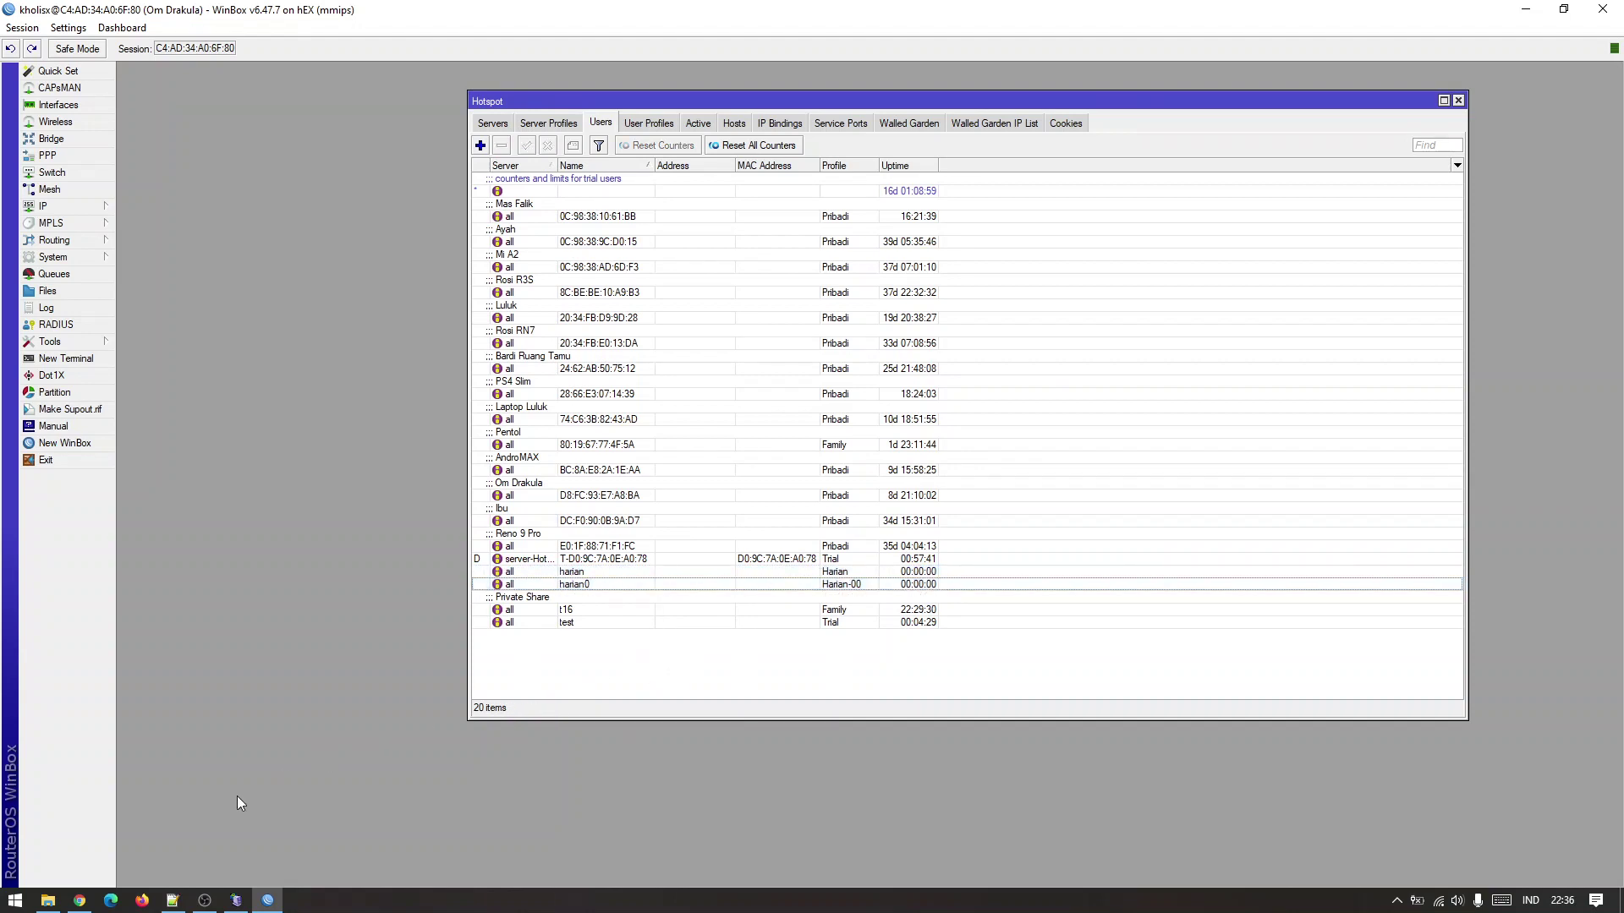
pyautogui.click(80, 900)
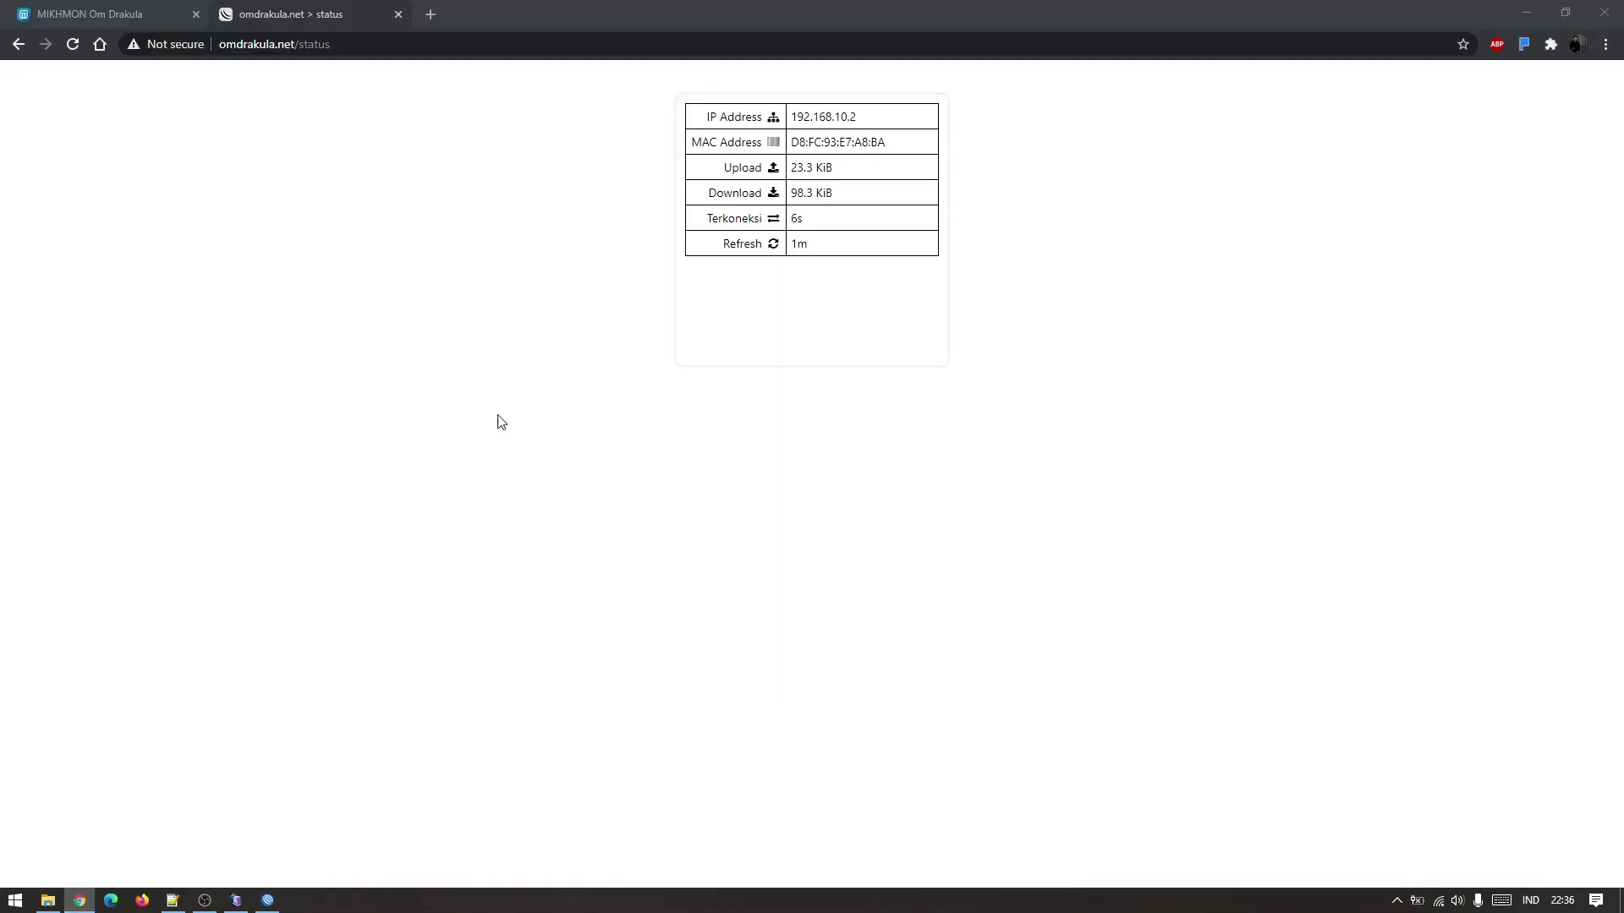
# Reload the Chrome status page to update traffic and uptime, then view WinBox's users list.
pyautogui.click(74, 44)
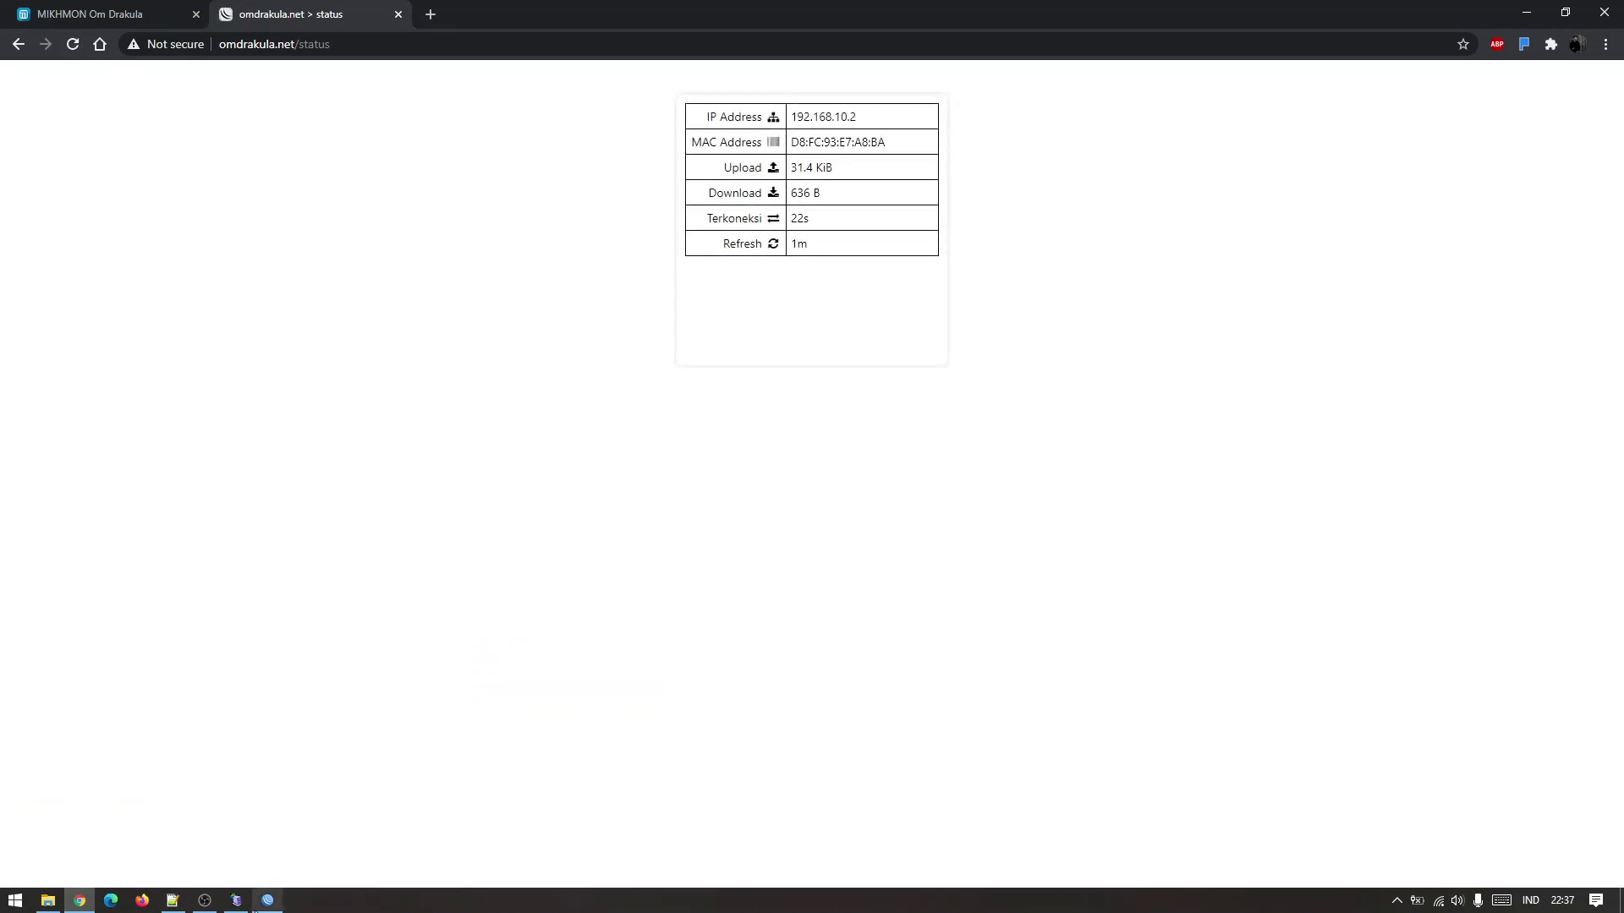
pyautogui.click(267, 900)
pyautogui.moveTo(620, 285); pyautogui.dragTo(602, 520)
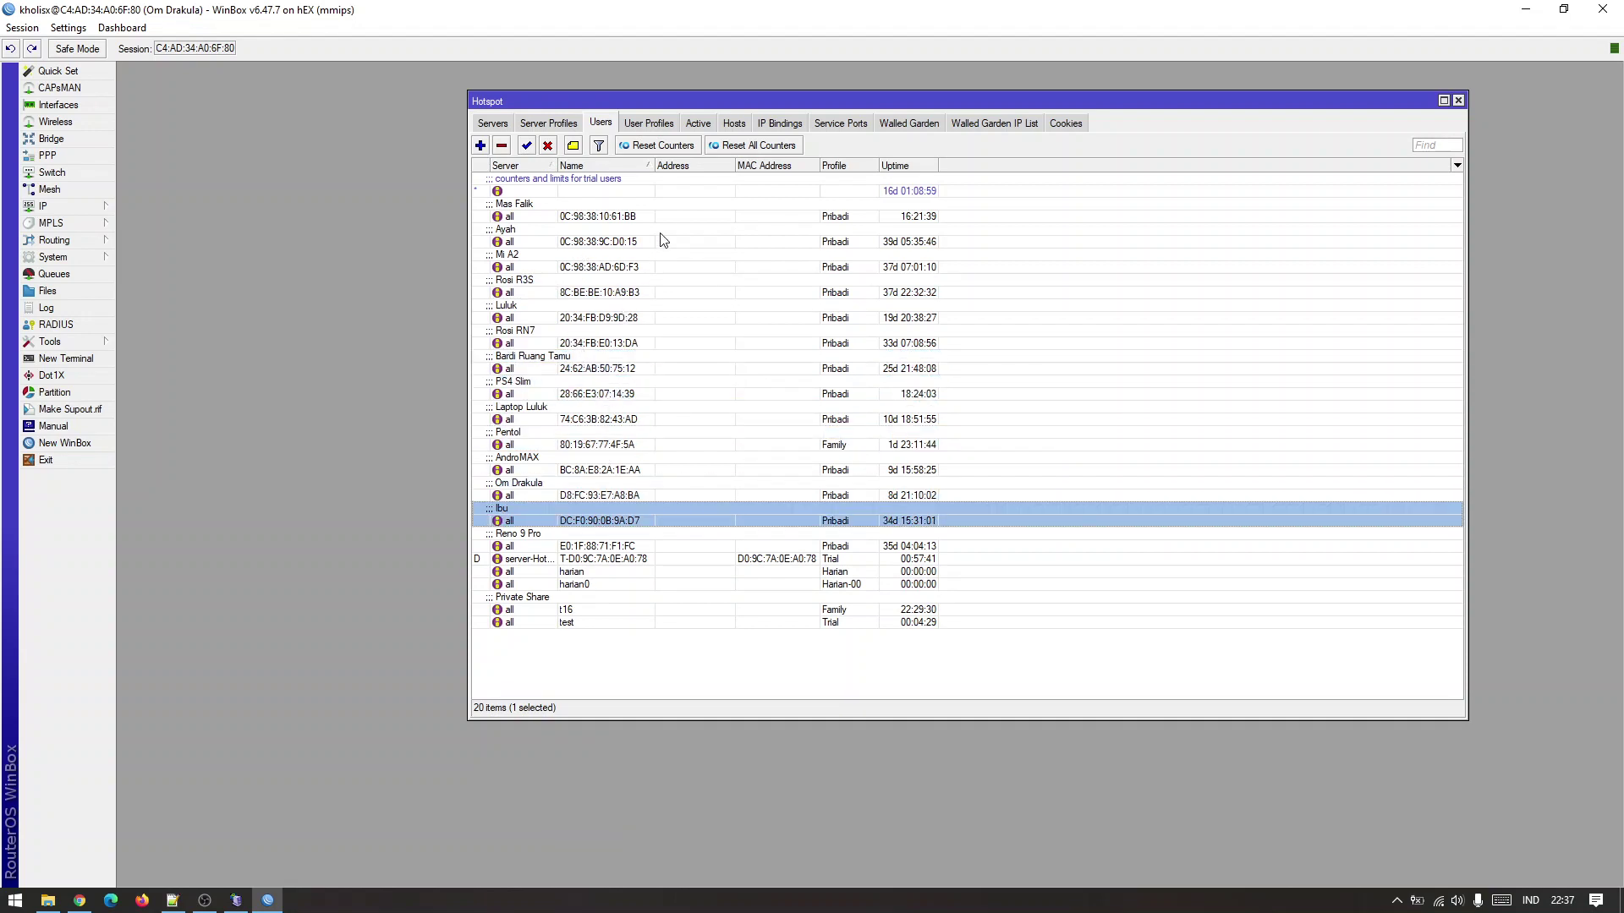
# Select the Om Drakula user and remove its active hotspot session.
pyautogui.click(664, 495)
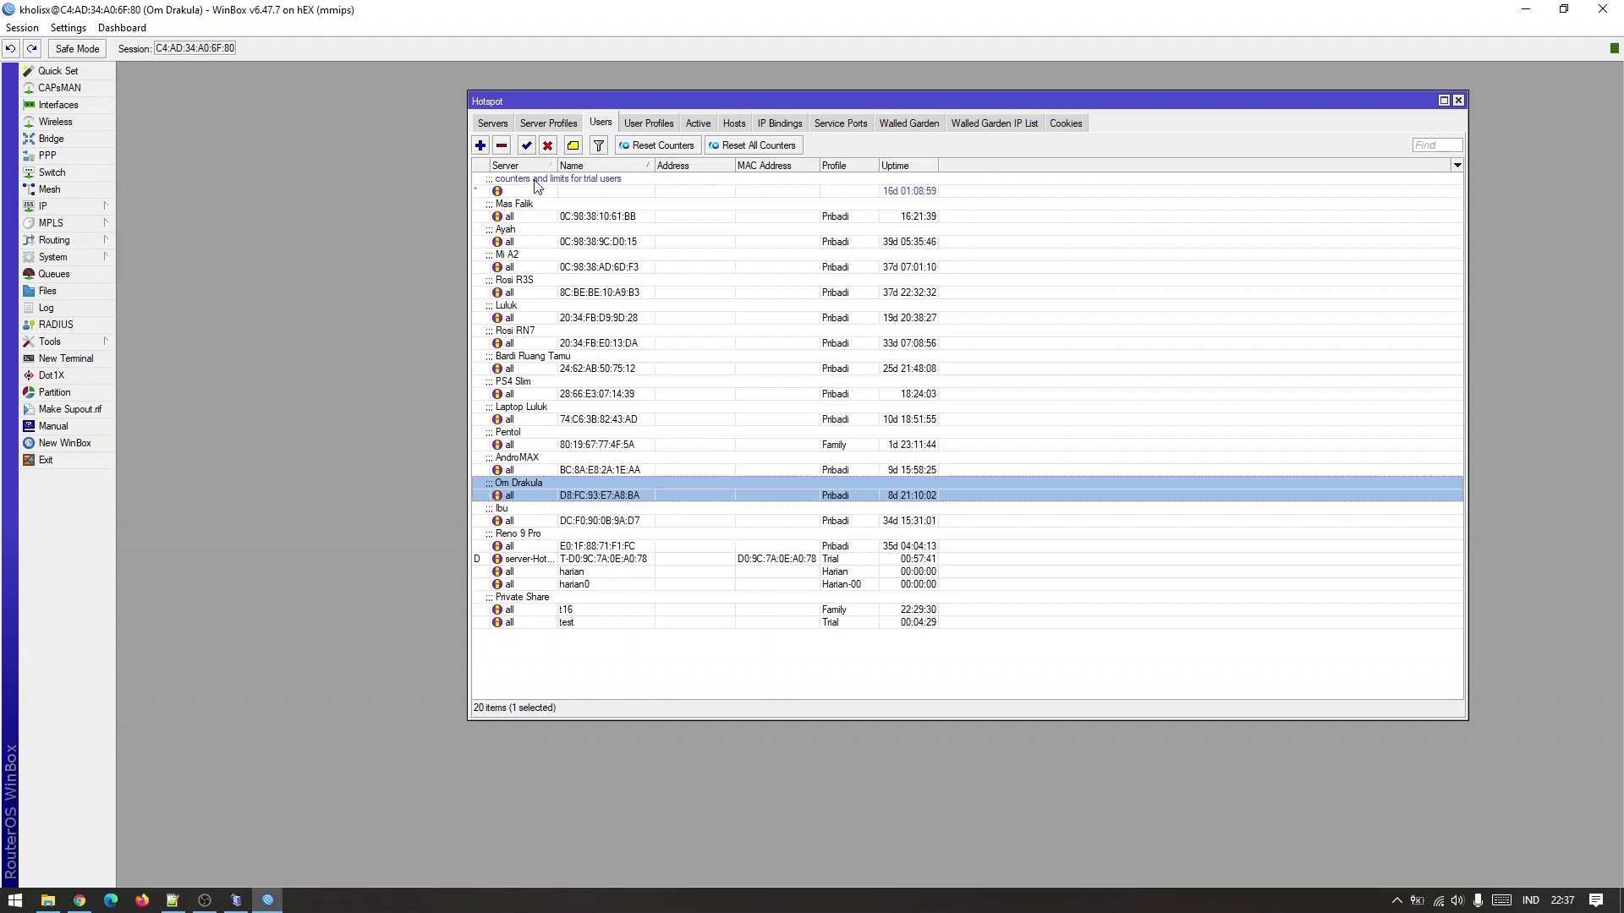
pyautogui.click(698, 123)
pyautogui.click(618, 193)
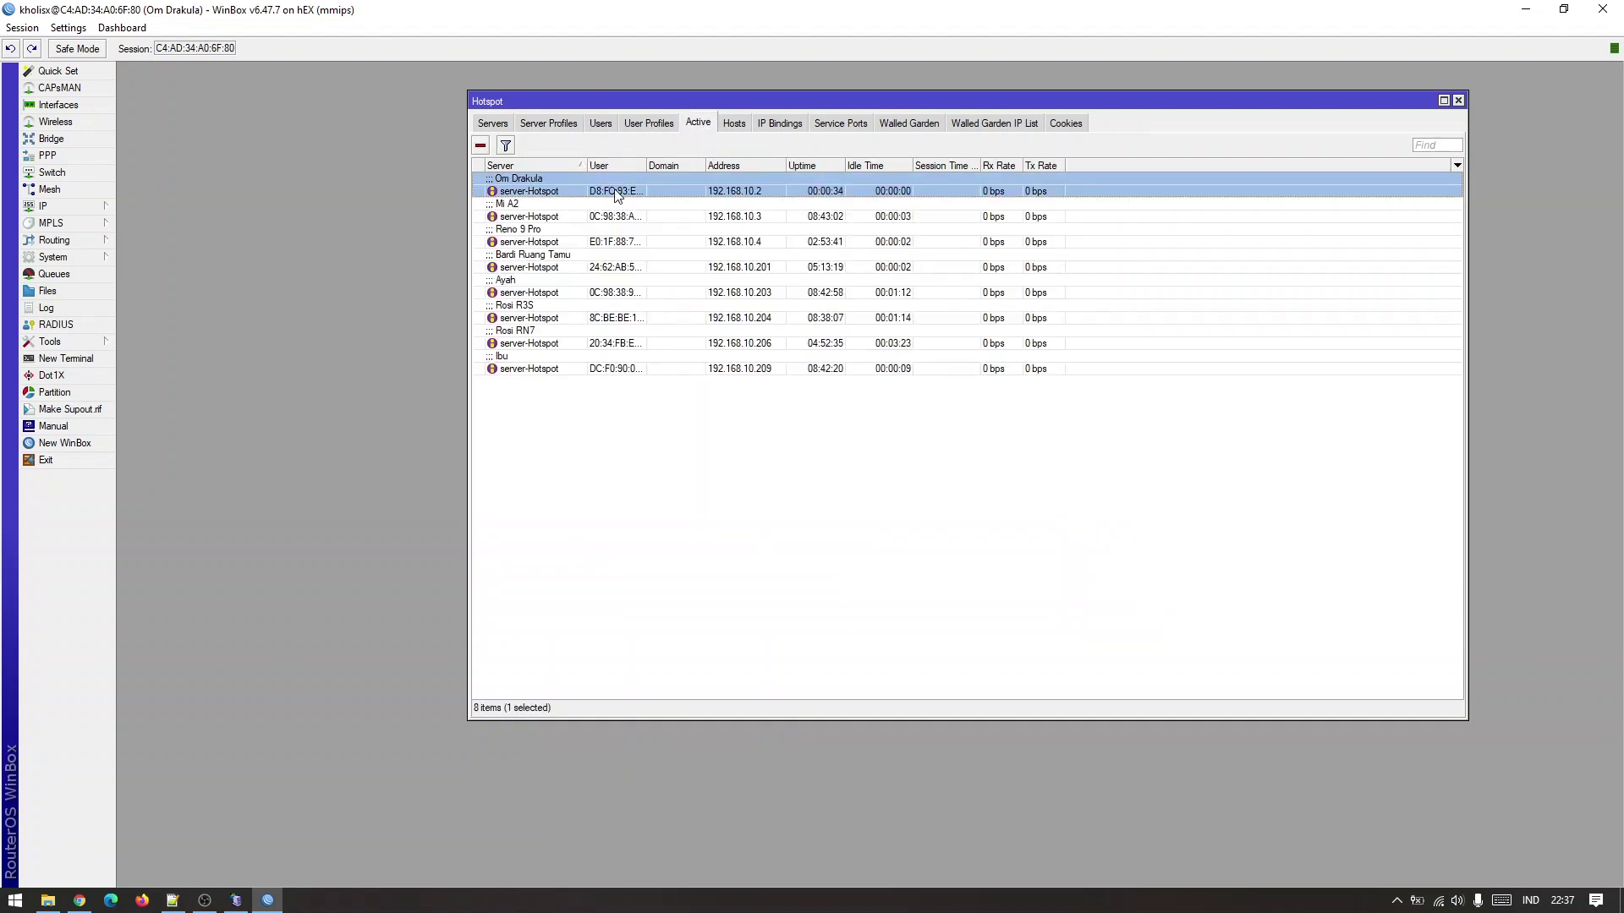
pyautogui.click(607, 216)
pyautogui.click(598, 241)
pyautogui.click(601, 193)
pyautogui.click(480, 146)
# Check the Cookies, Users and User Profiles lists before returning to Chrome.
pyautogui.click(1065, 123)
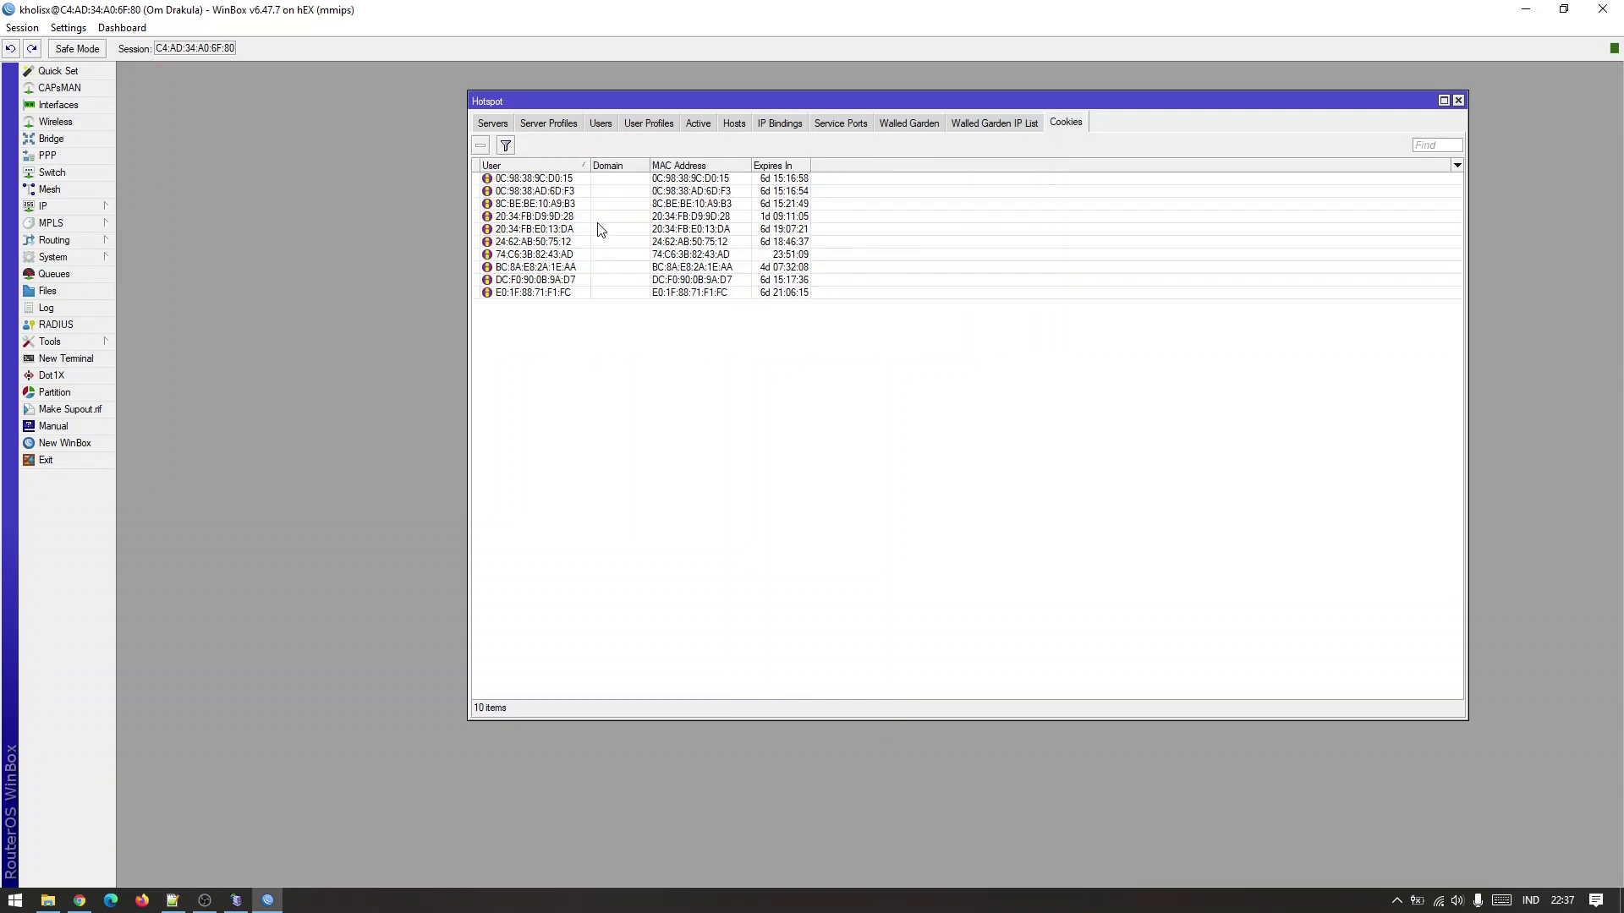
pyautogui.click(615, 120)
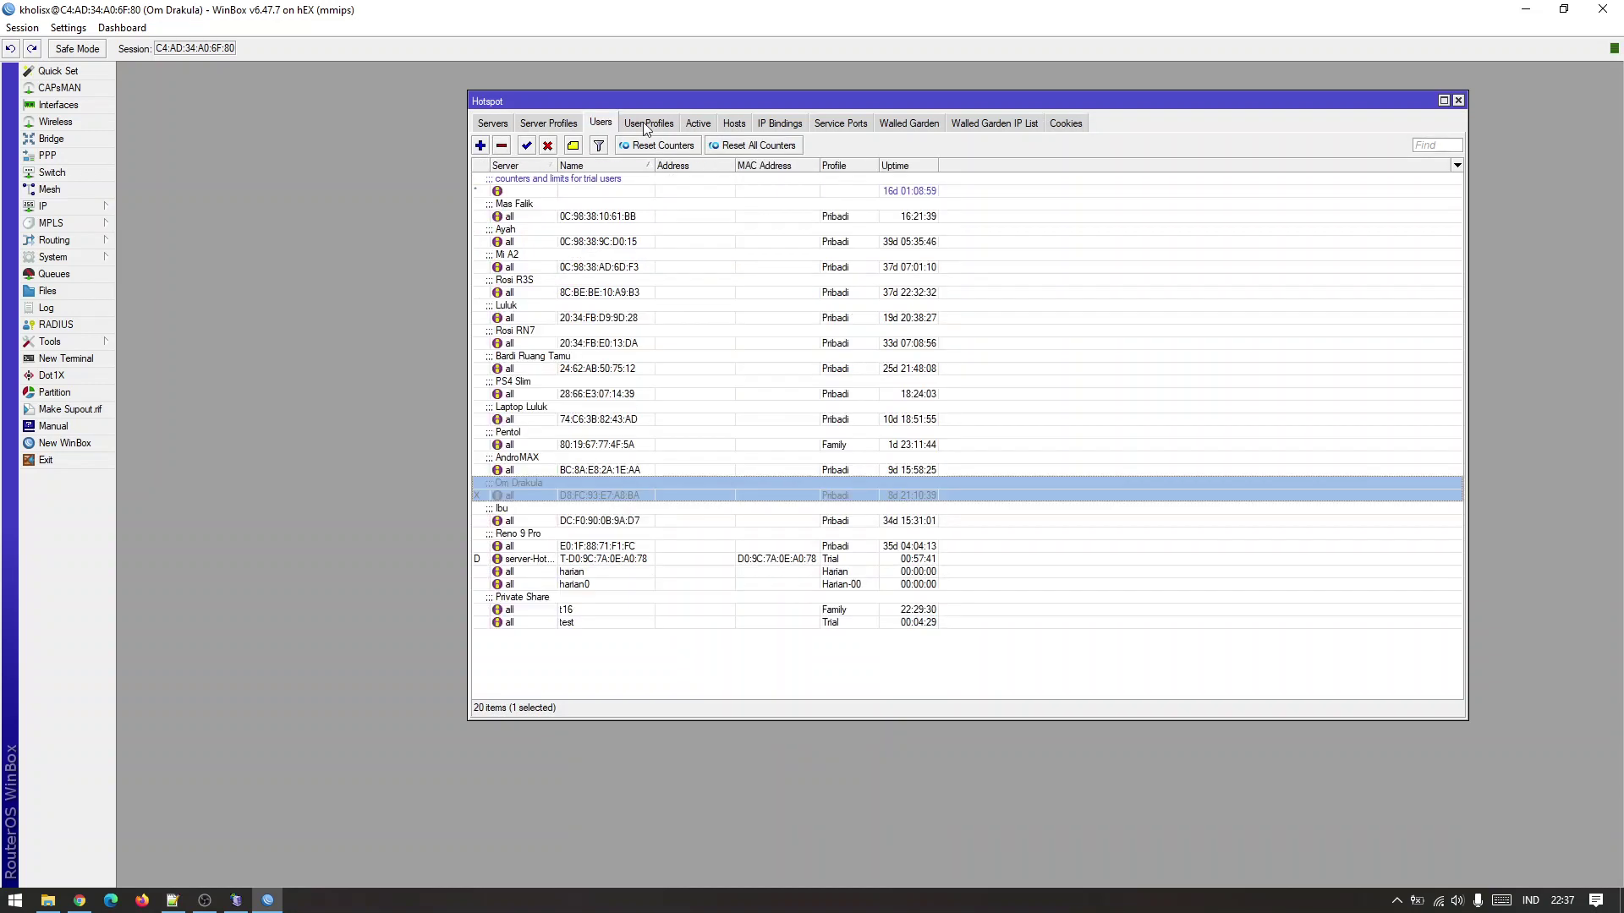
pyautogui.click(645, 124)
pyautogui.click(79, 900)
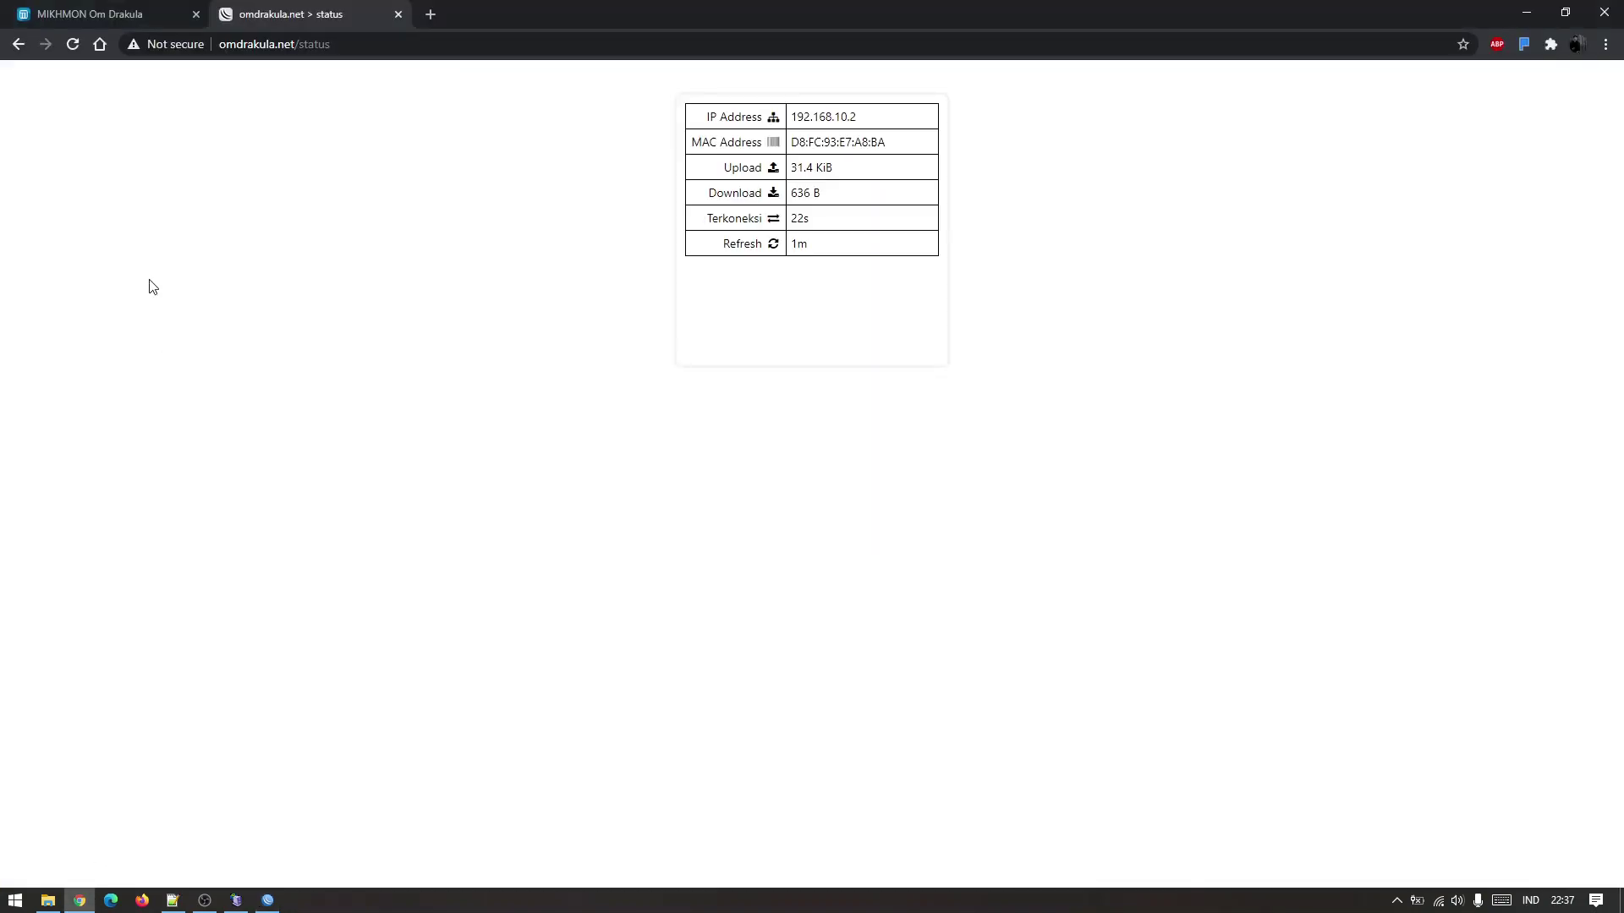
# Reload Chrome to reach the voucher login page, then view WinBox's hotspot user list.
pyautogui.click(73, 45)
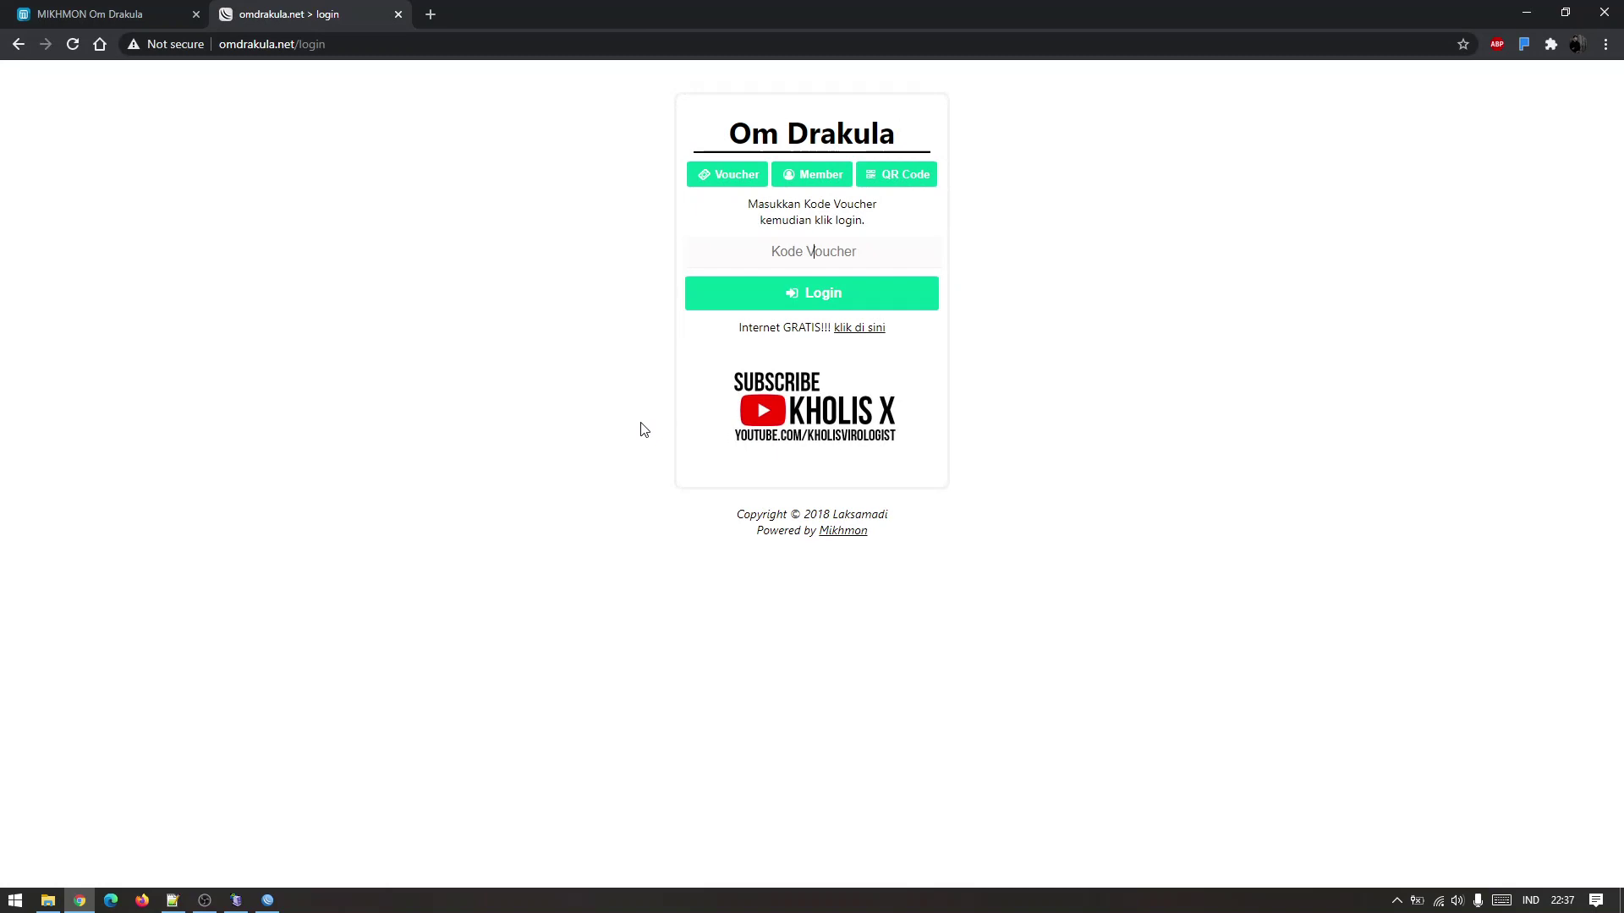
pyautogui.click(267, 900)
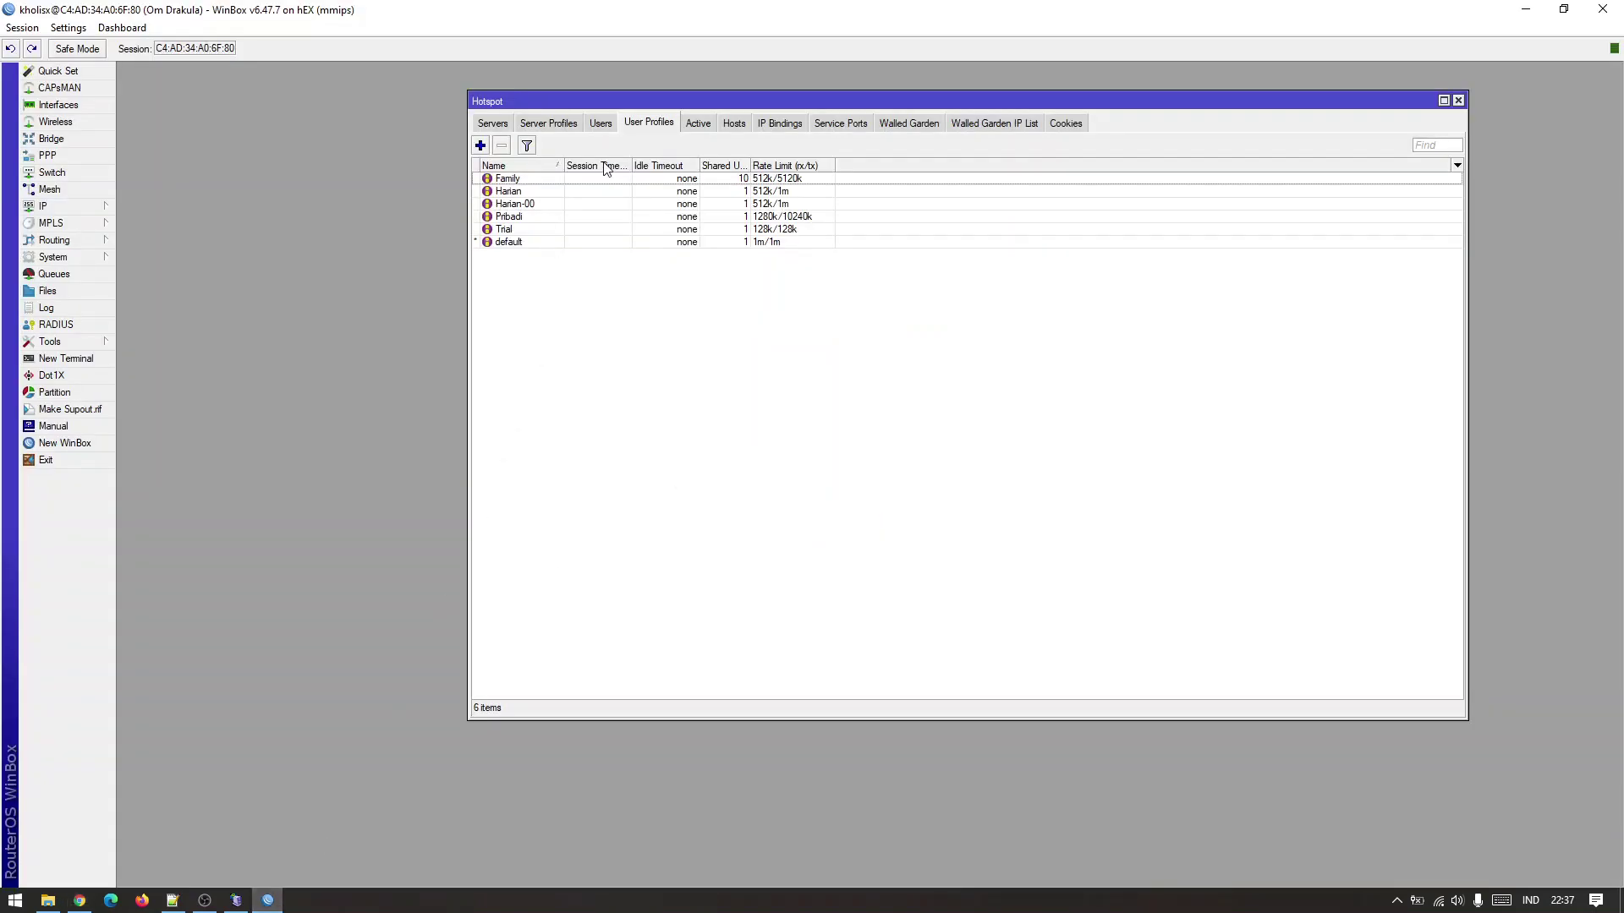
pyautogui.click(606, 125)
# Select harian in WinBox and enter harian in Chrome's Kode Voucher field.
pyautogui.click(565, 520)
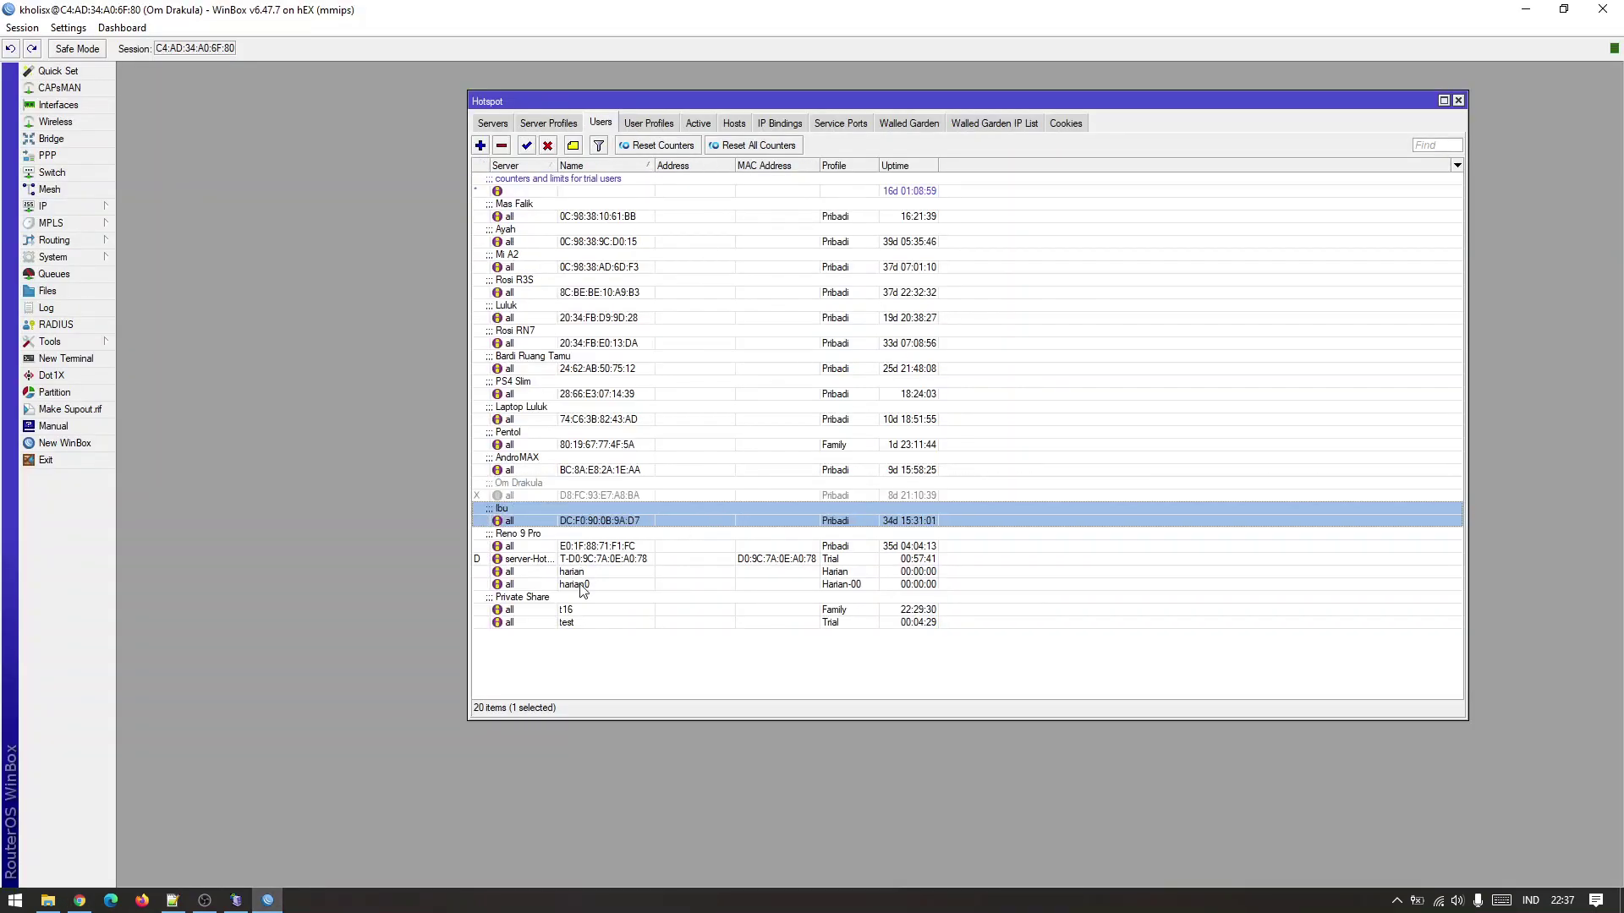
pyautogui.click(581, 585)
pyautogui.click(592, 572)
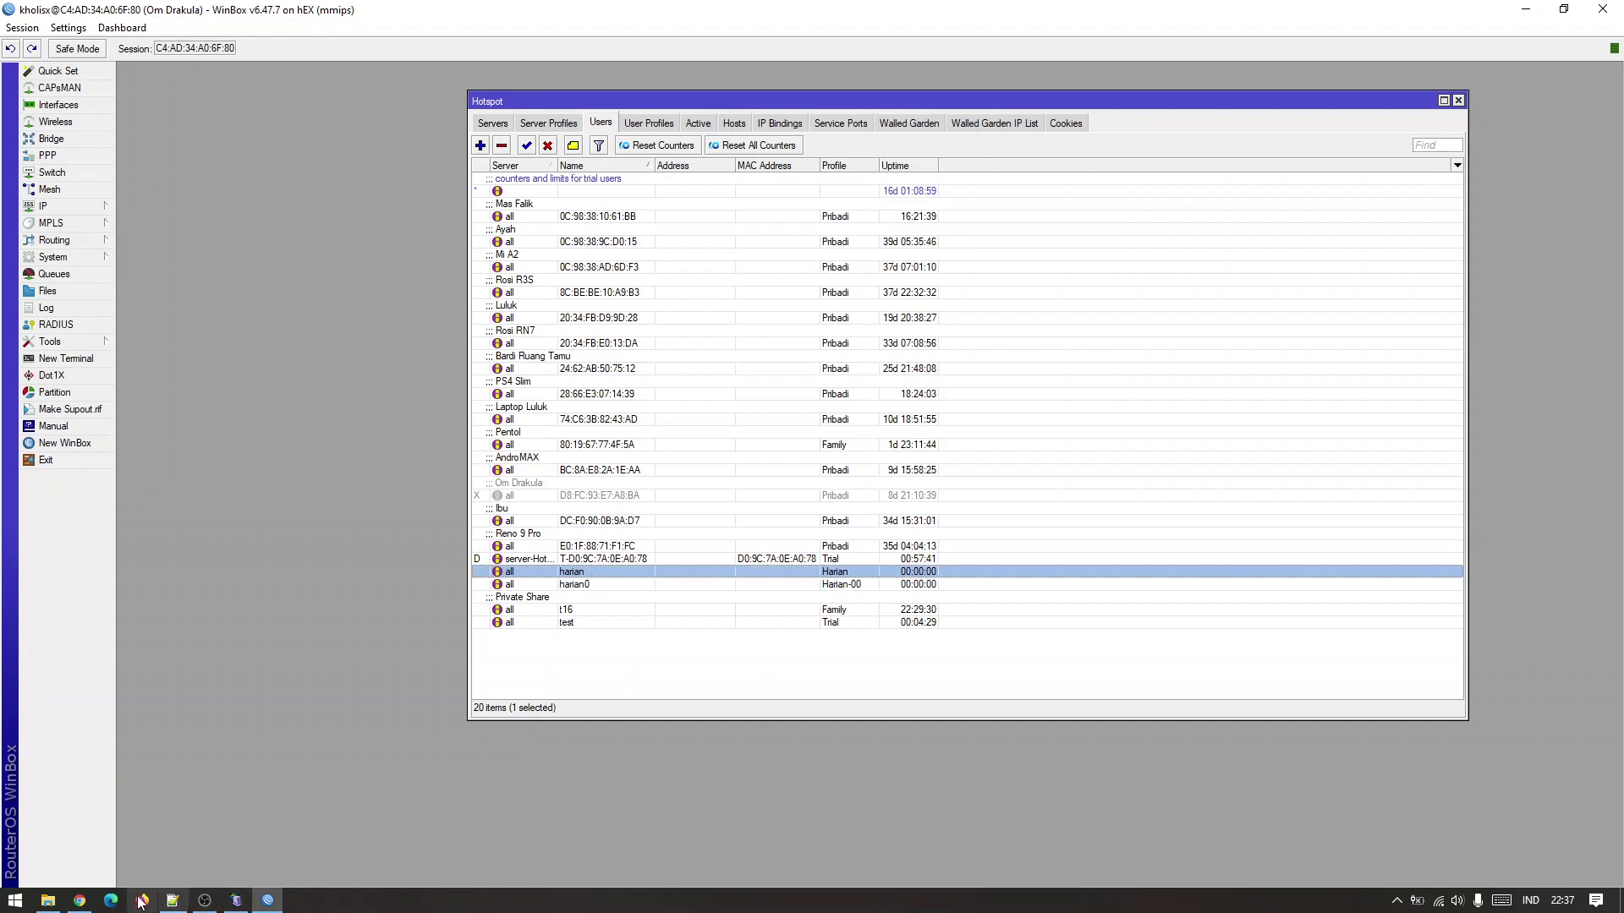
pyautogui.click(79, 900)
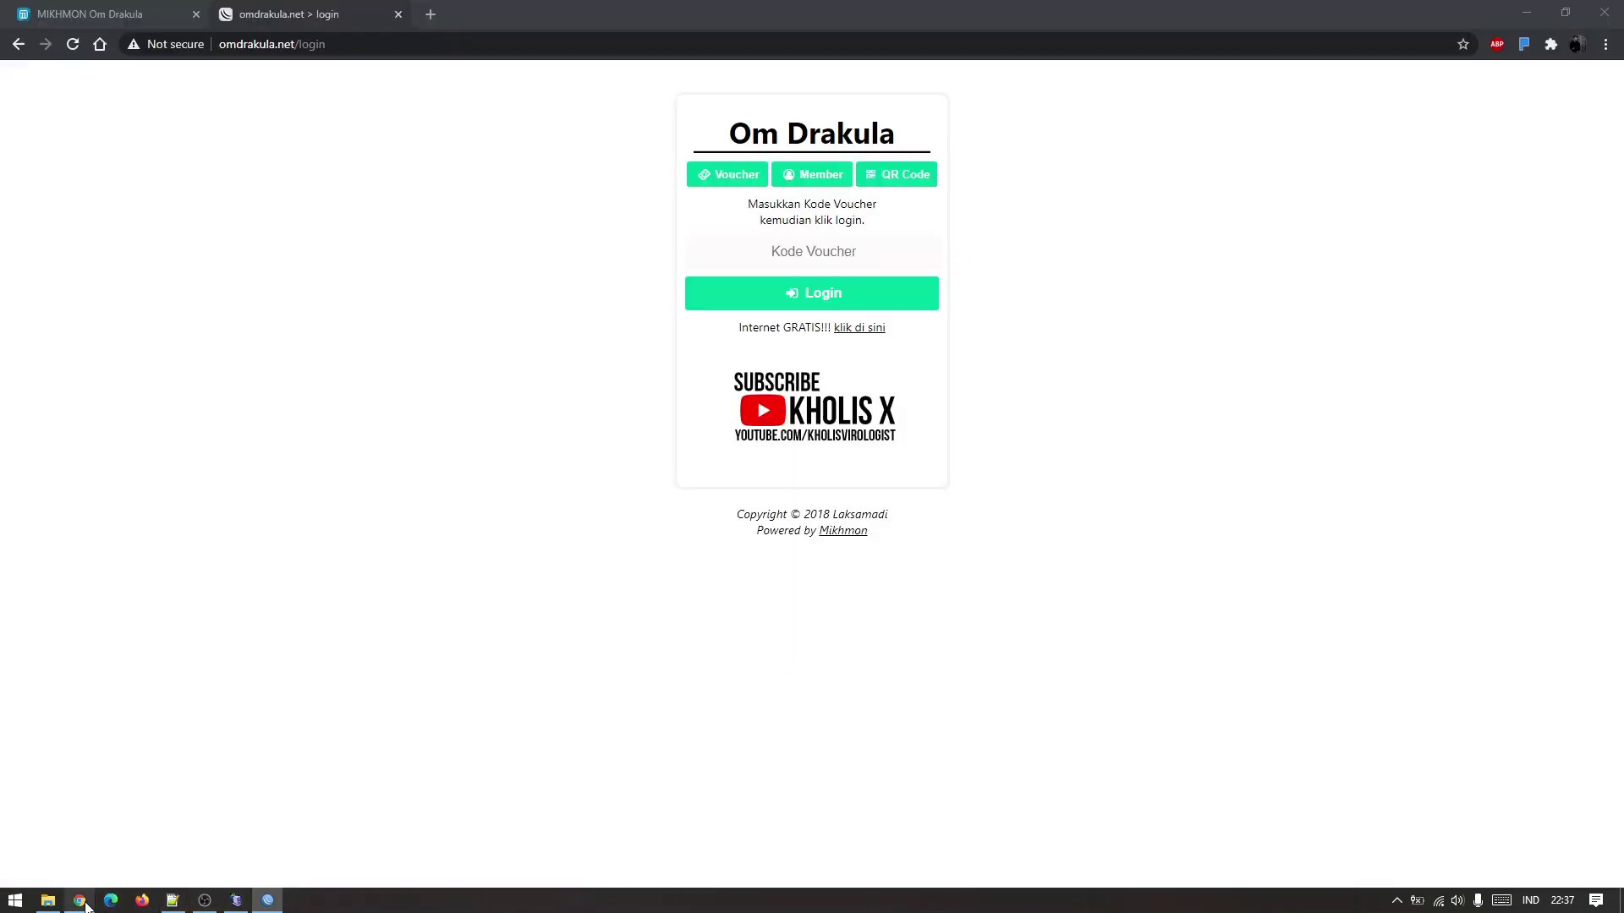
pyautogui.click(845, 254)
pyautogui.write('harian')
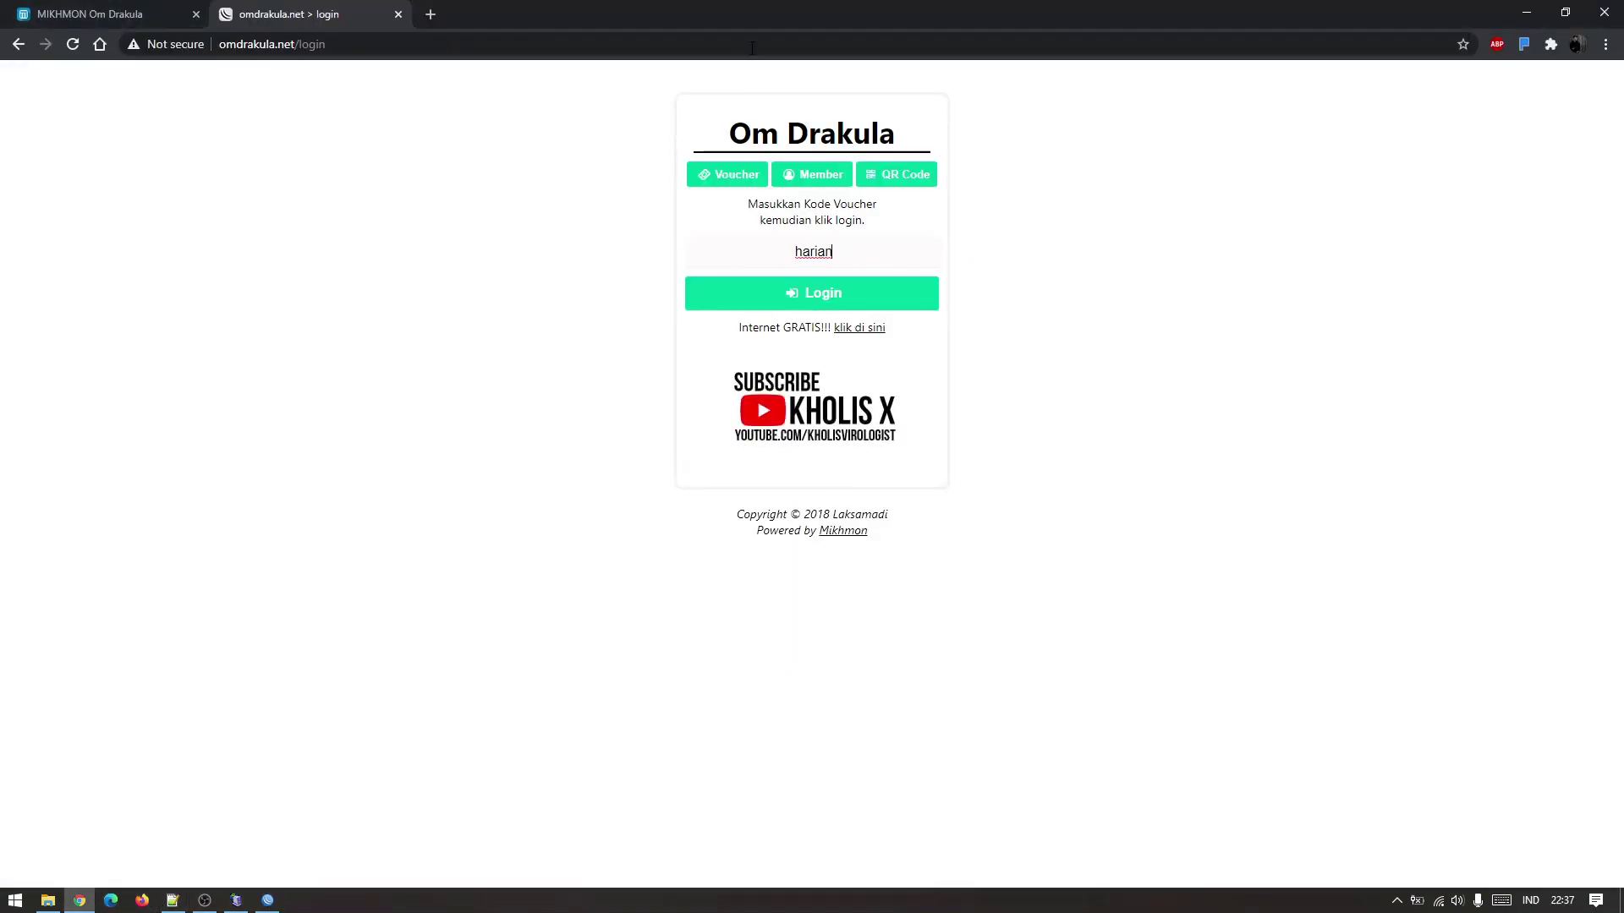
# Snap Chrome left and WinBox right, log in with the harian voucher, and watch its entry.
pyautogui.press('super+Left')
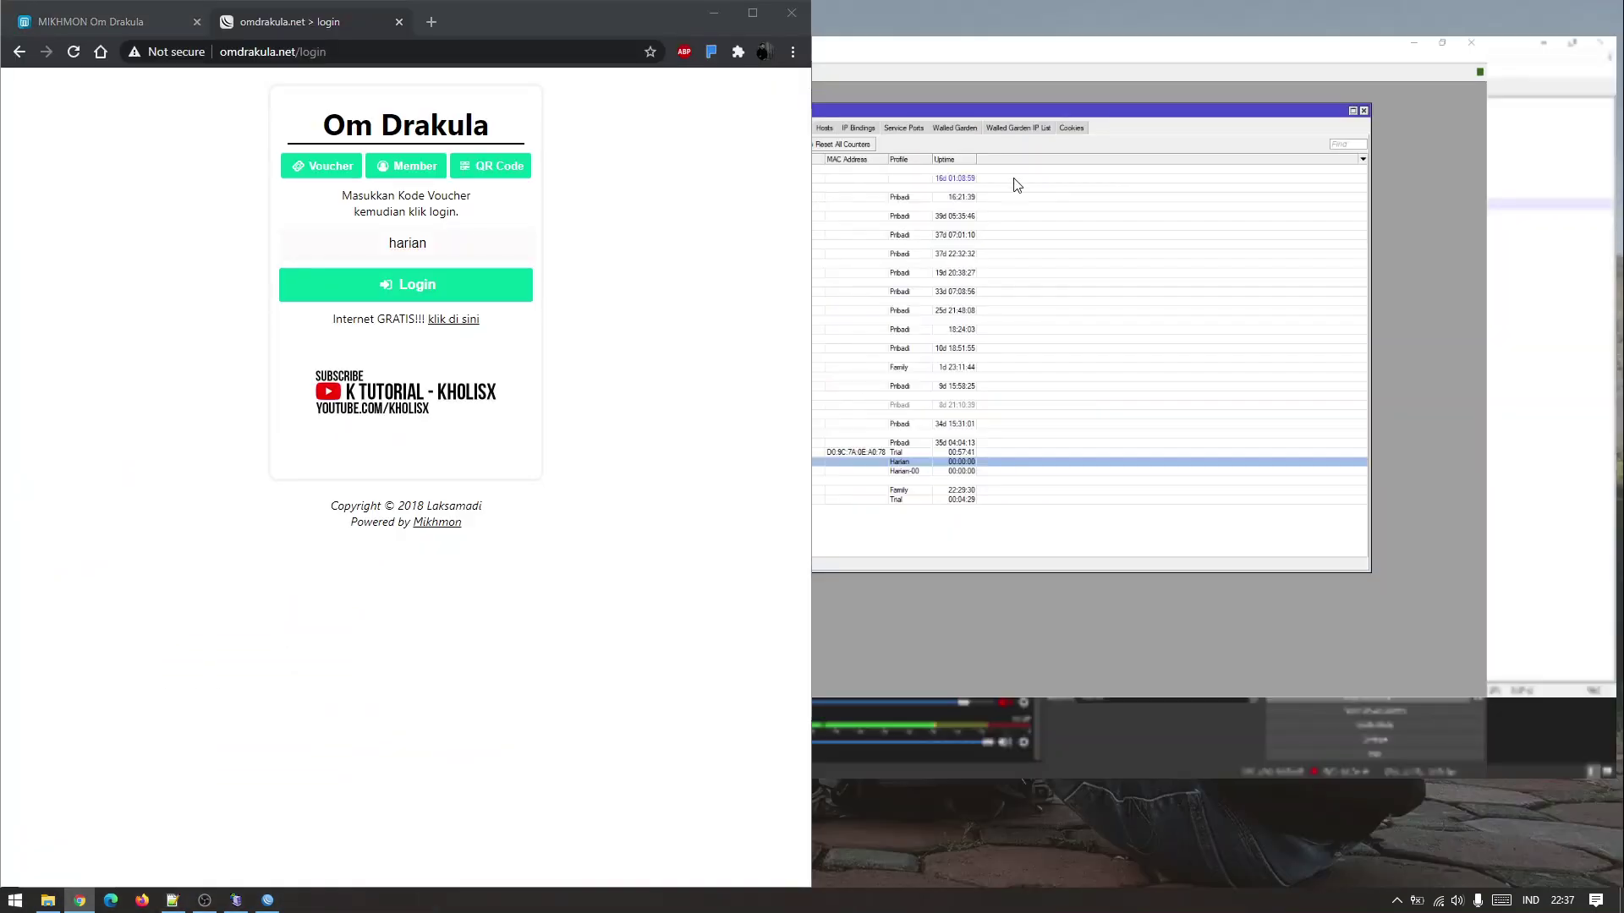
pyautogui.click(1017, 185)
pyautogui.moveTo(1441, 105); pyautogui.dragTo(1133, 125)
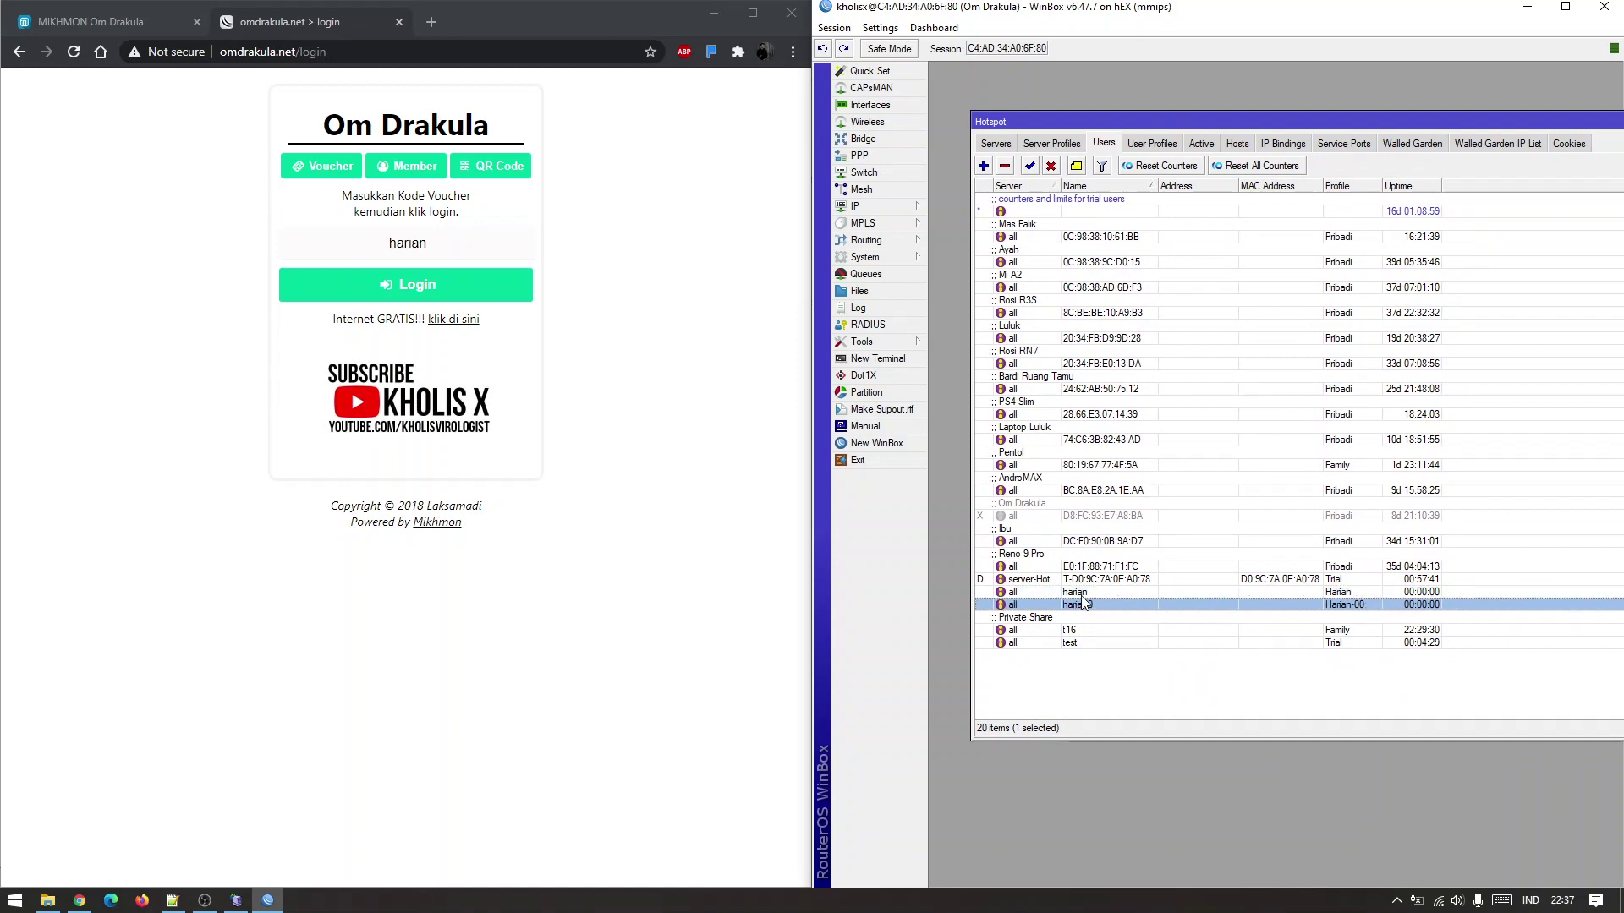
pyautogui.click(669, 585)
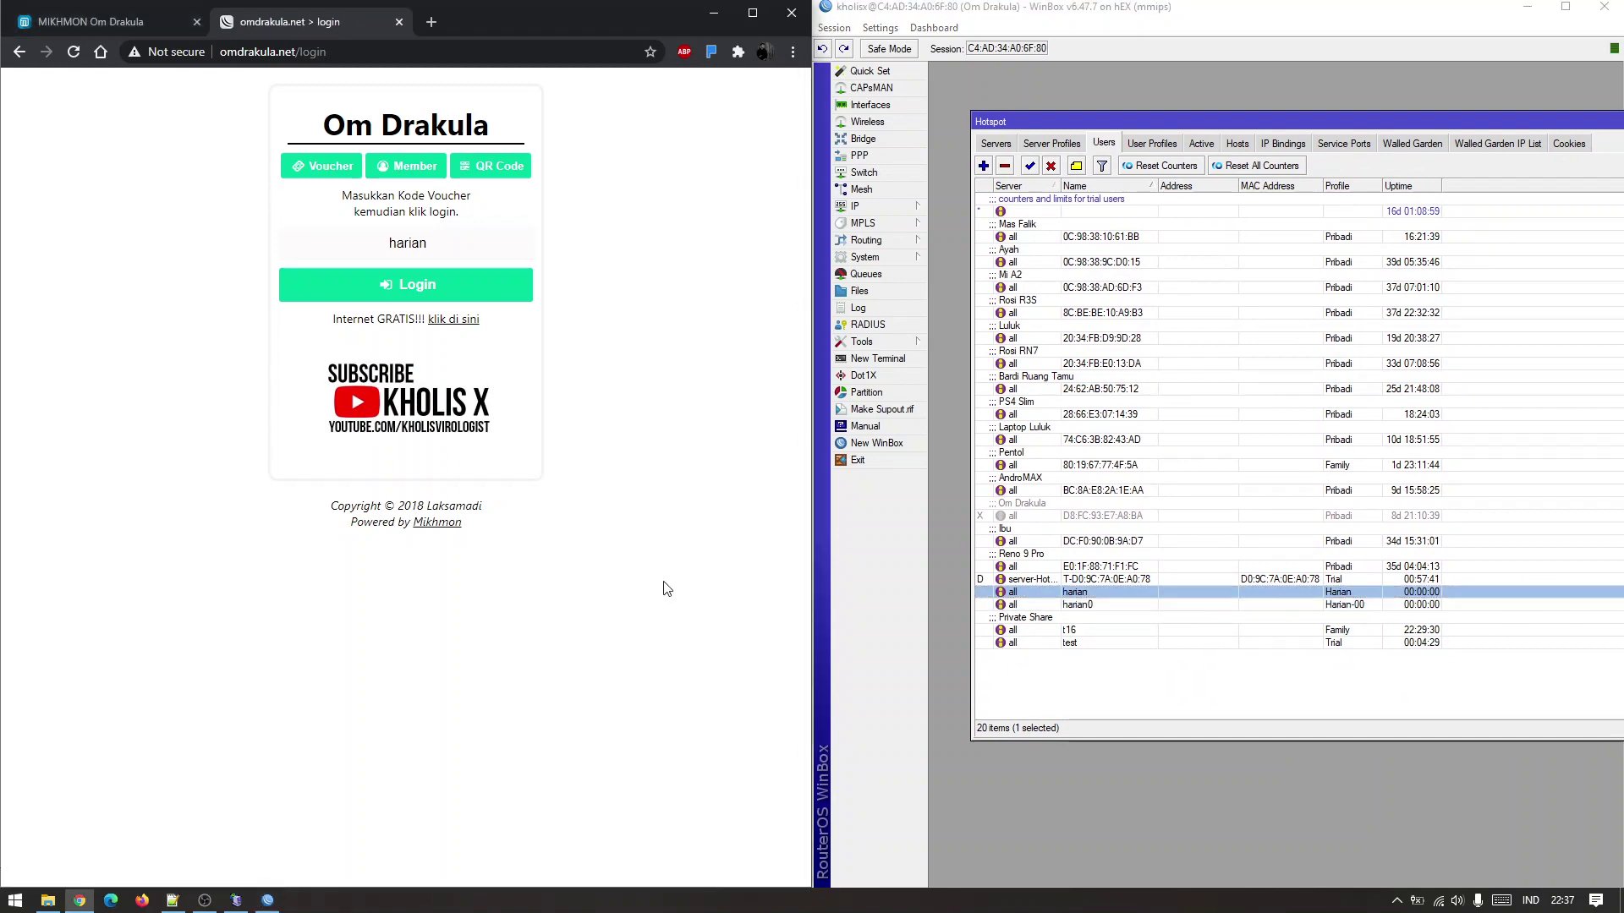
pyautogui.click(488, 293)
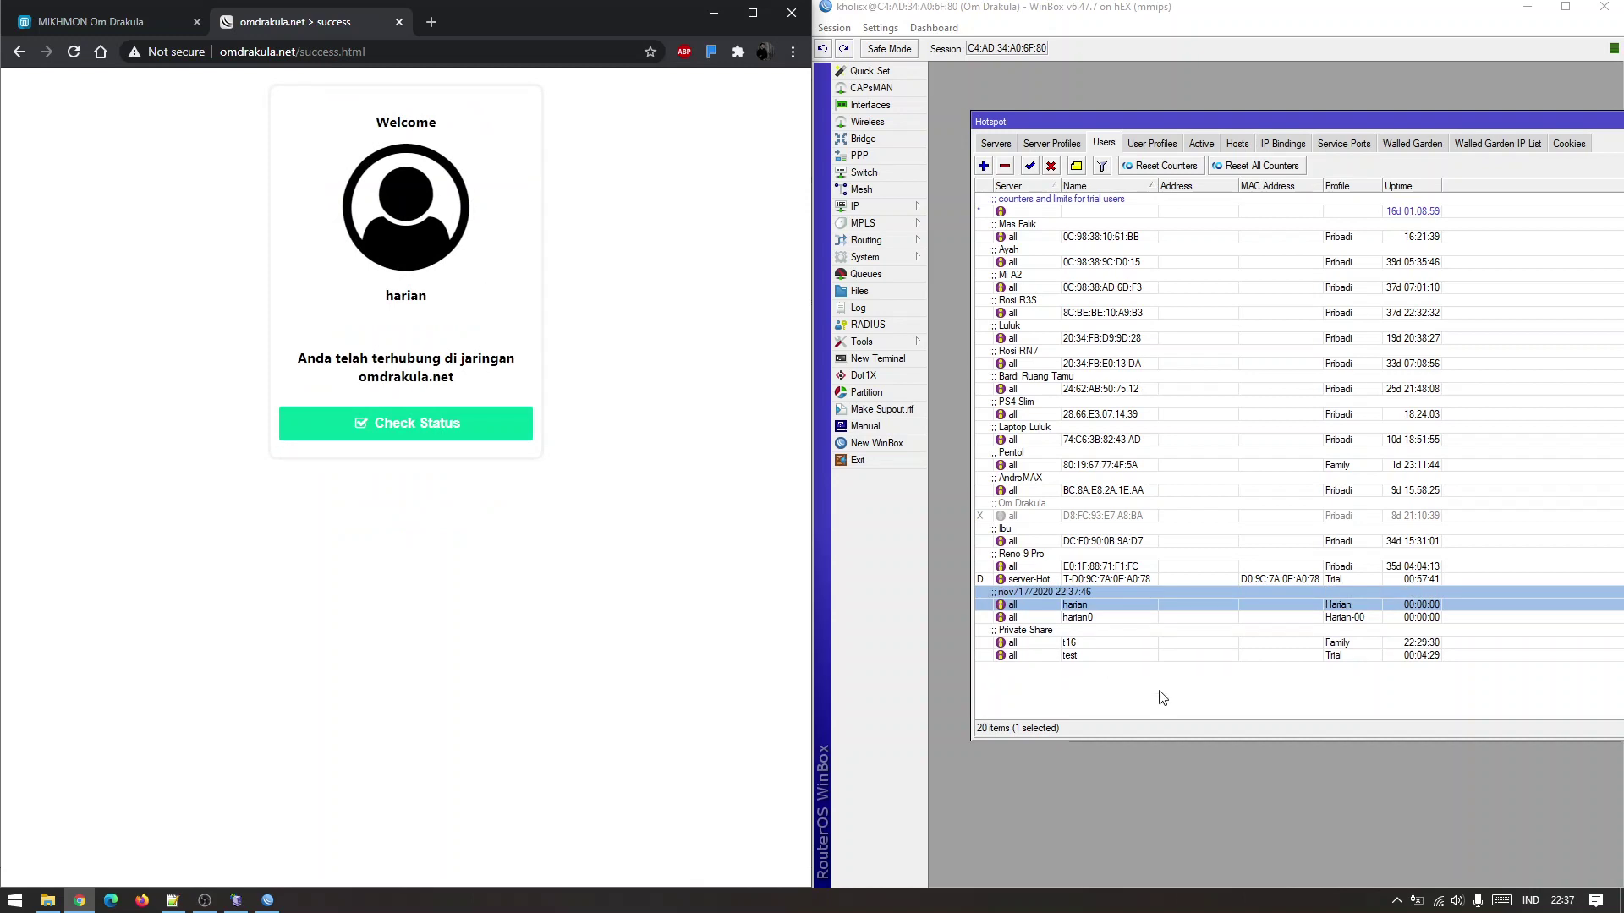
pyautogui.click(1101, 606)
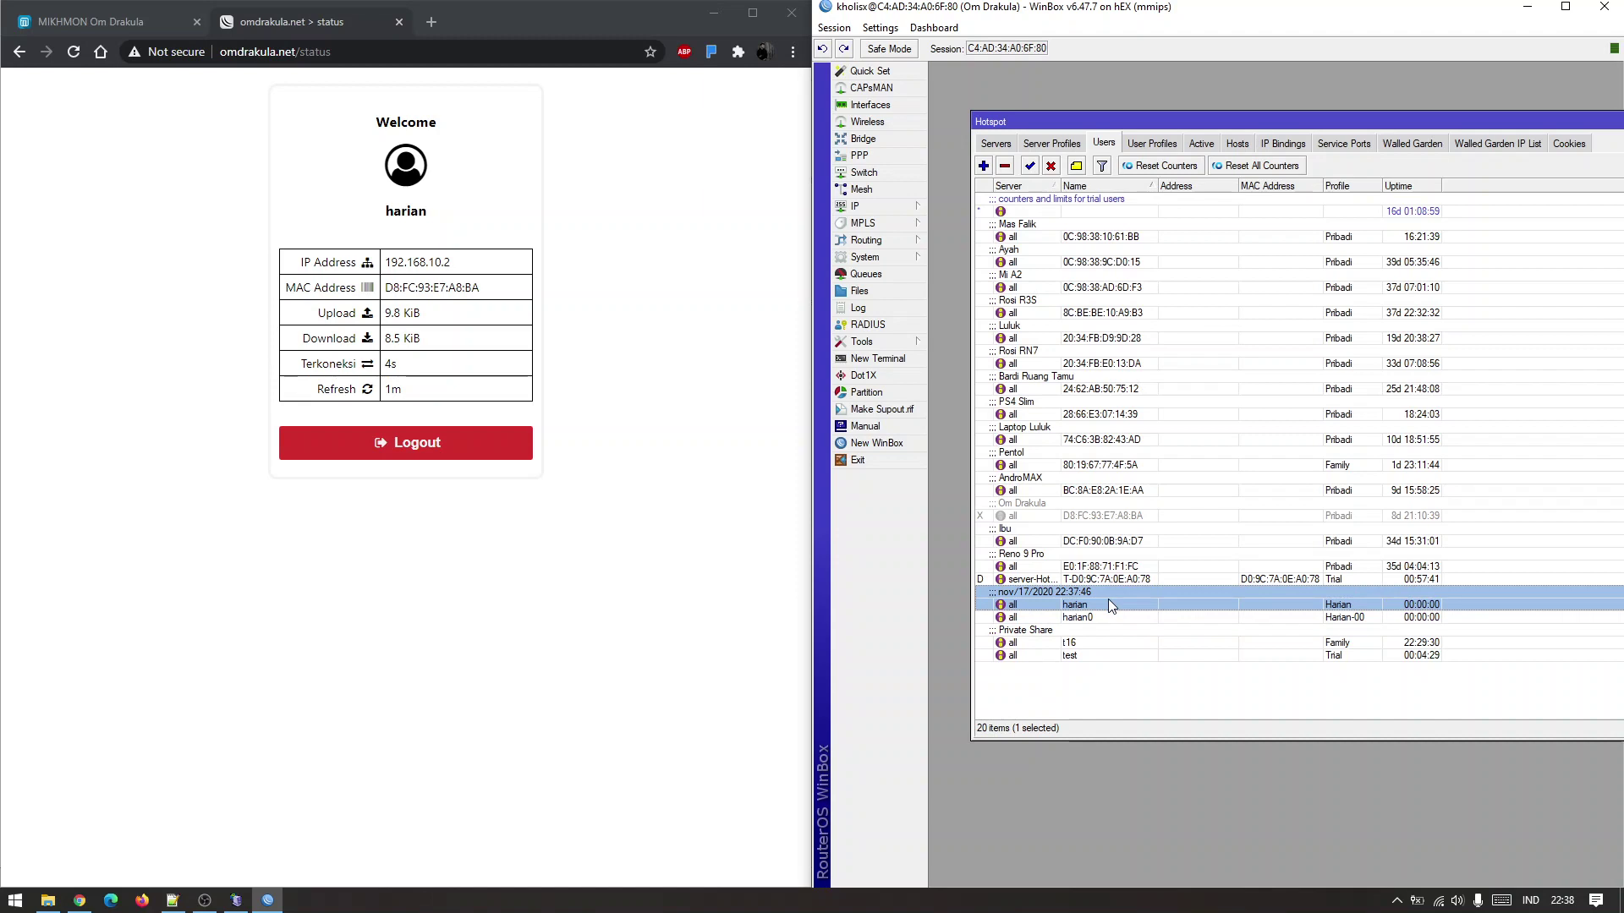
# Log the device out of the hotspot and return to the voucher login page.
pyautogui.click(1101, 617)
pyautogui.click(636, 579)
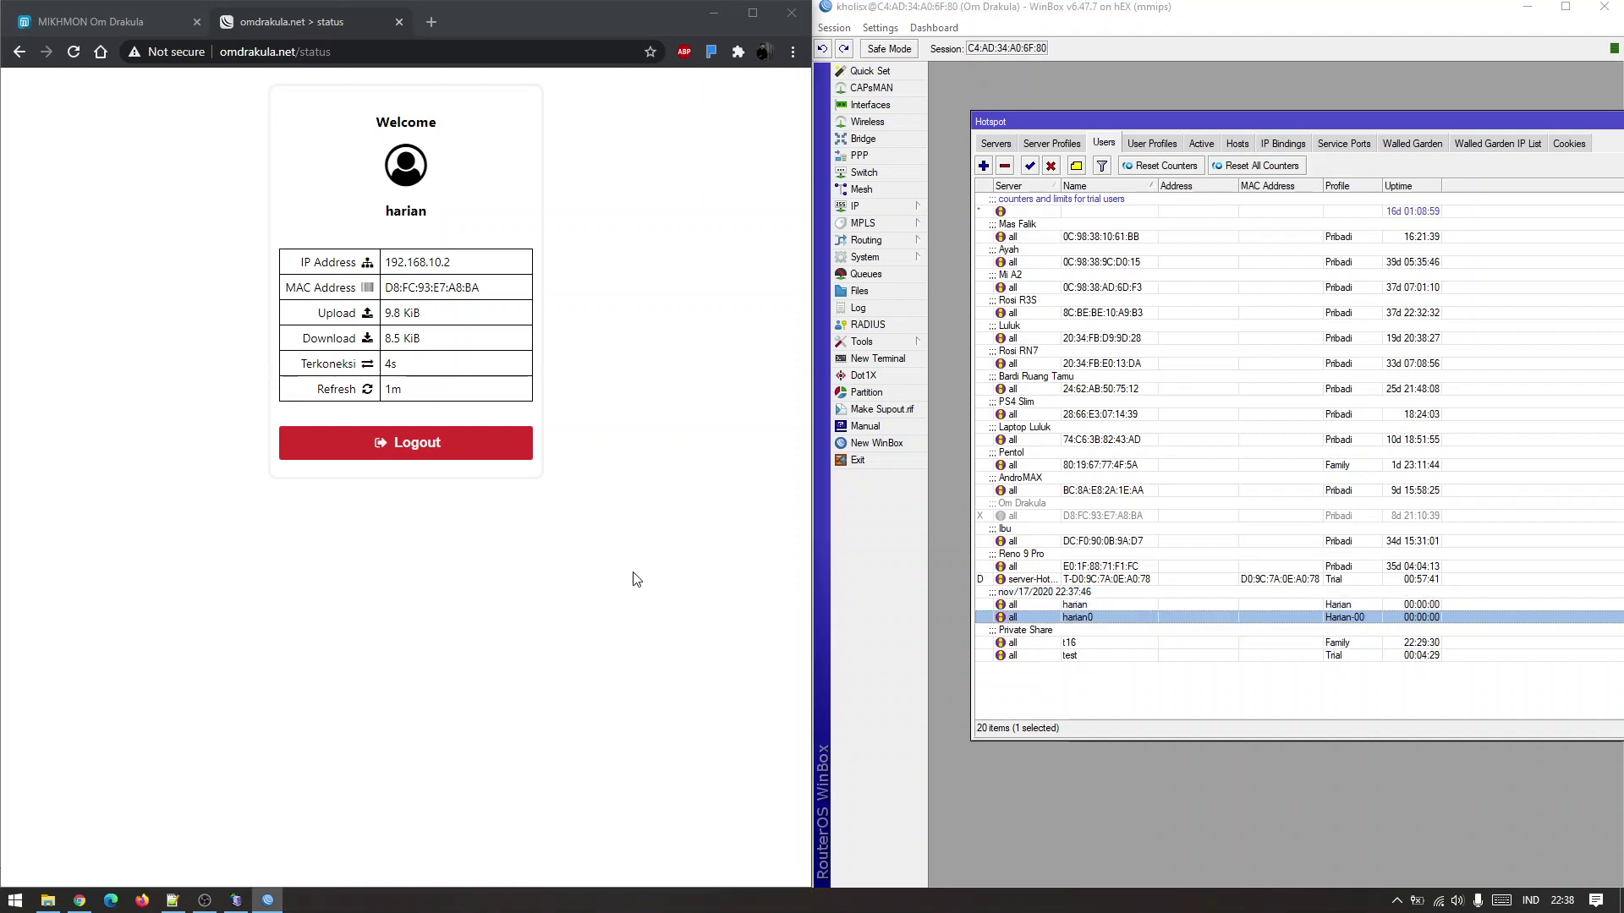
pyautogui.click(480, 463)
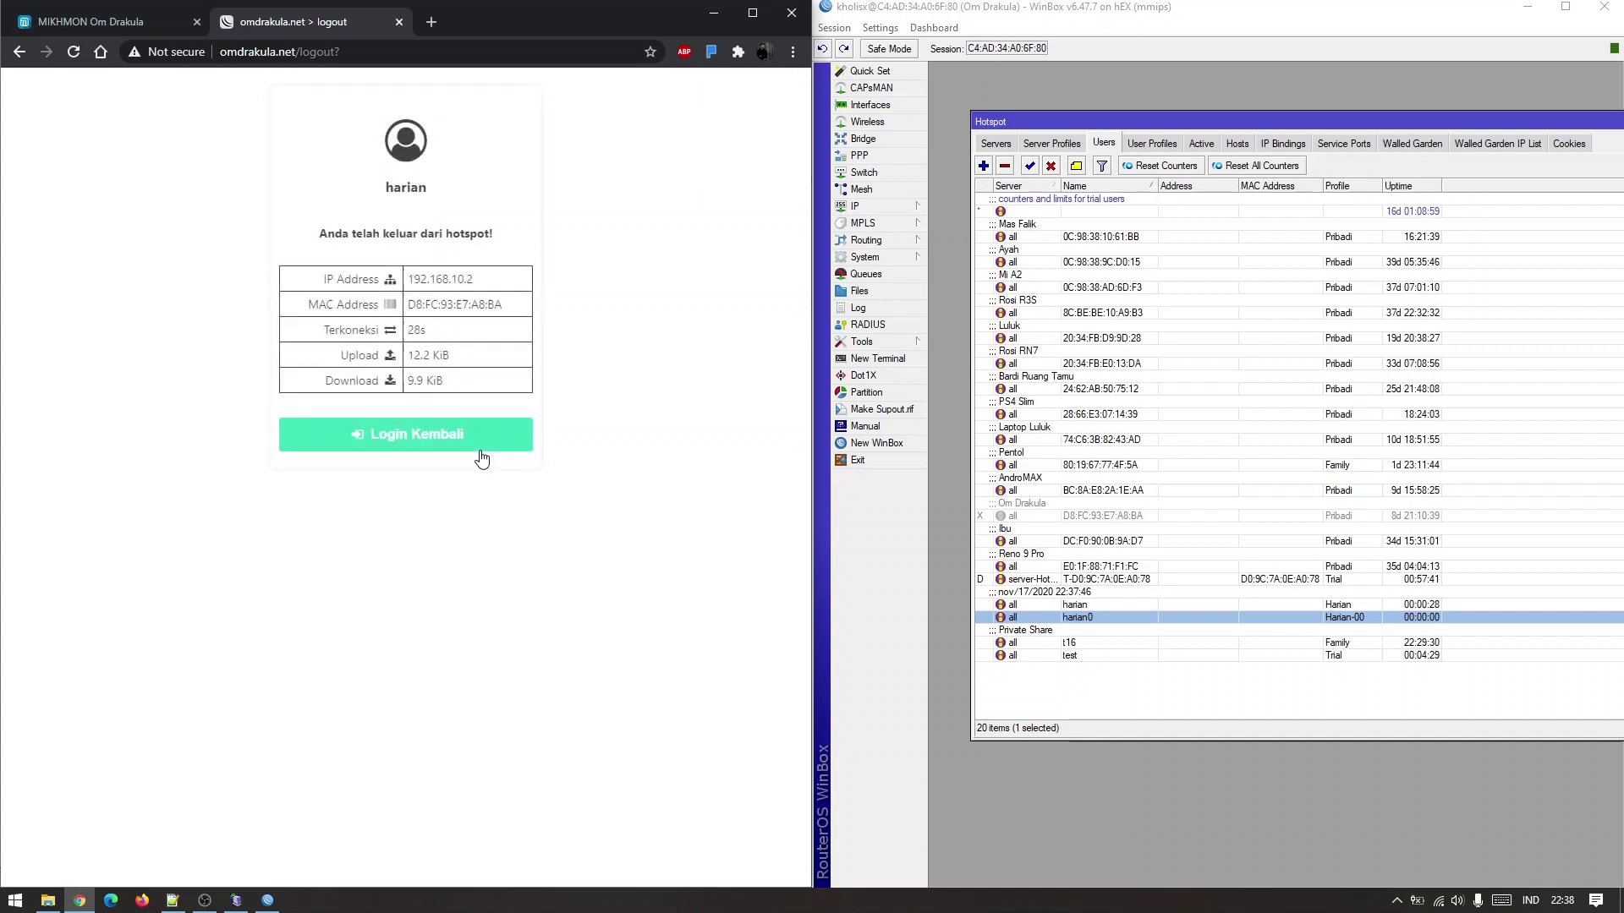
pyautogui.click(474, 435)
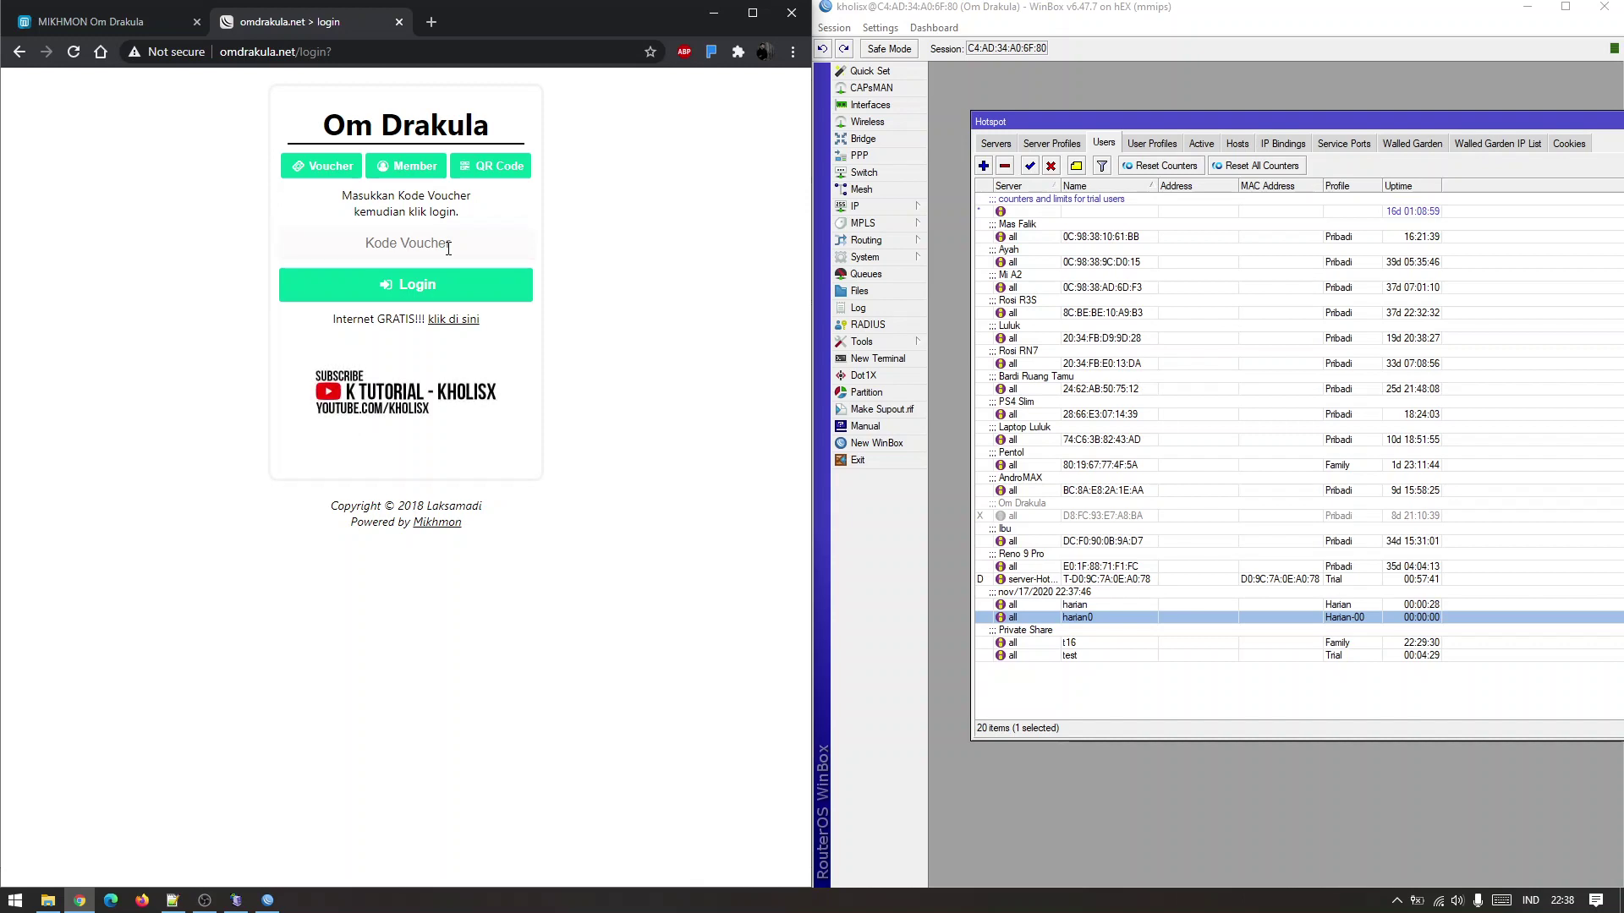
# Log in with the harian0 voucher and check the harian and harian0 comments in WinBox.
pyautogui.write('har')
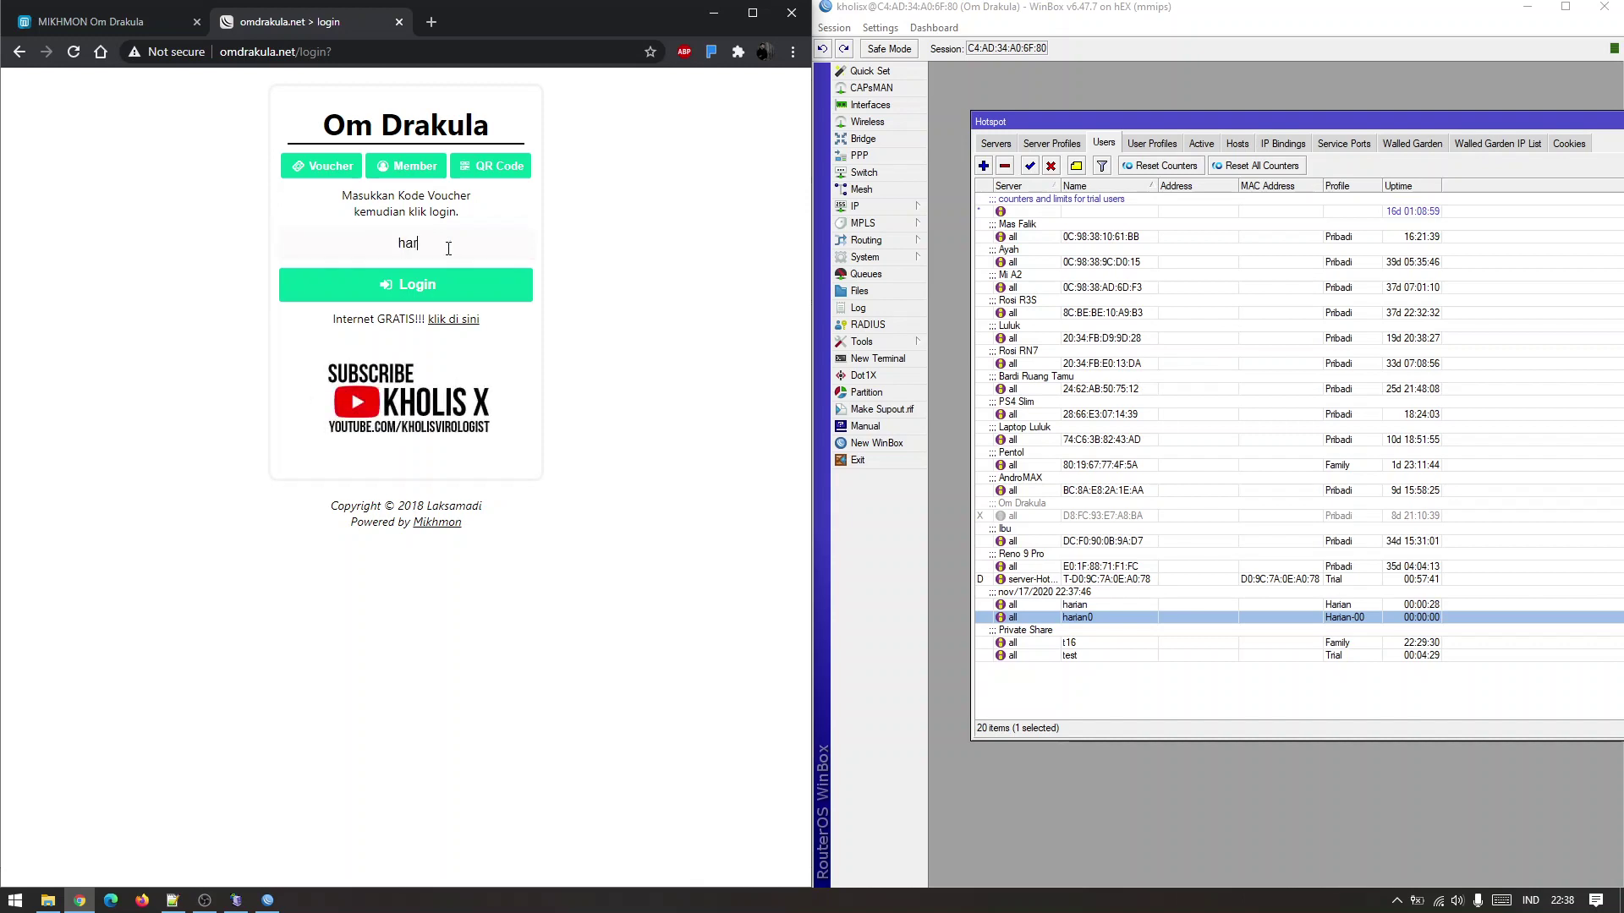
pyautogui.write('ian0')
pyautogui.click(1103, 609)
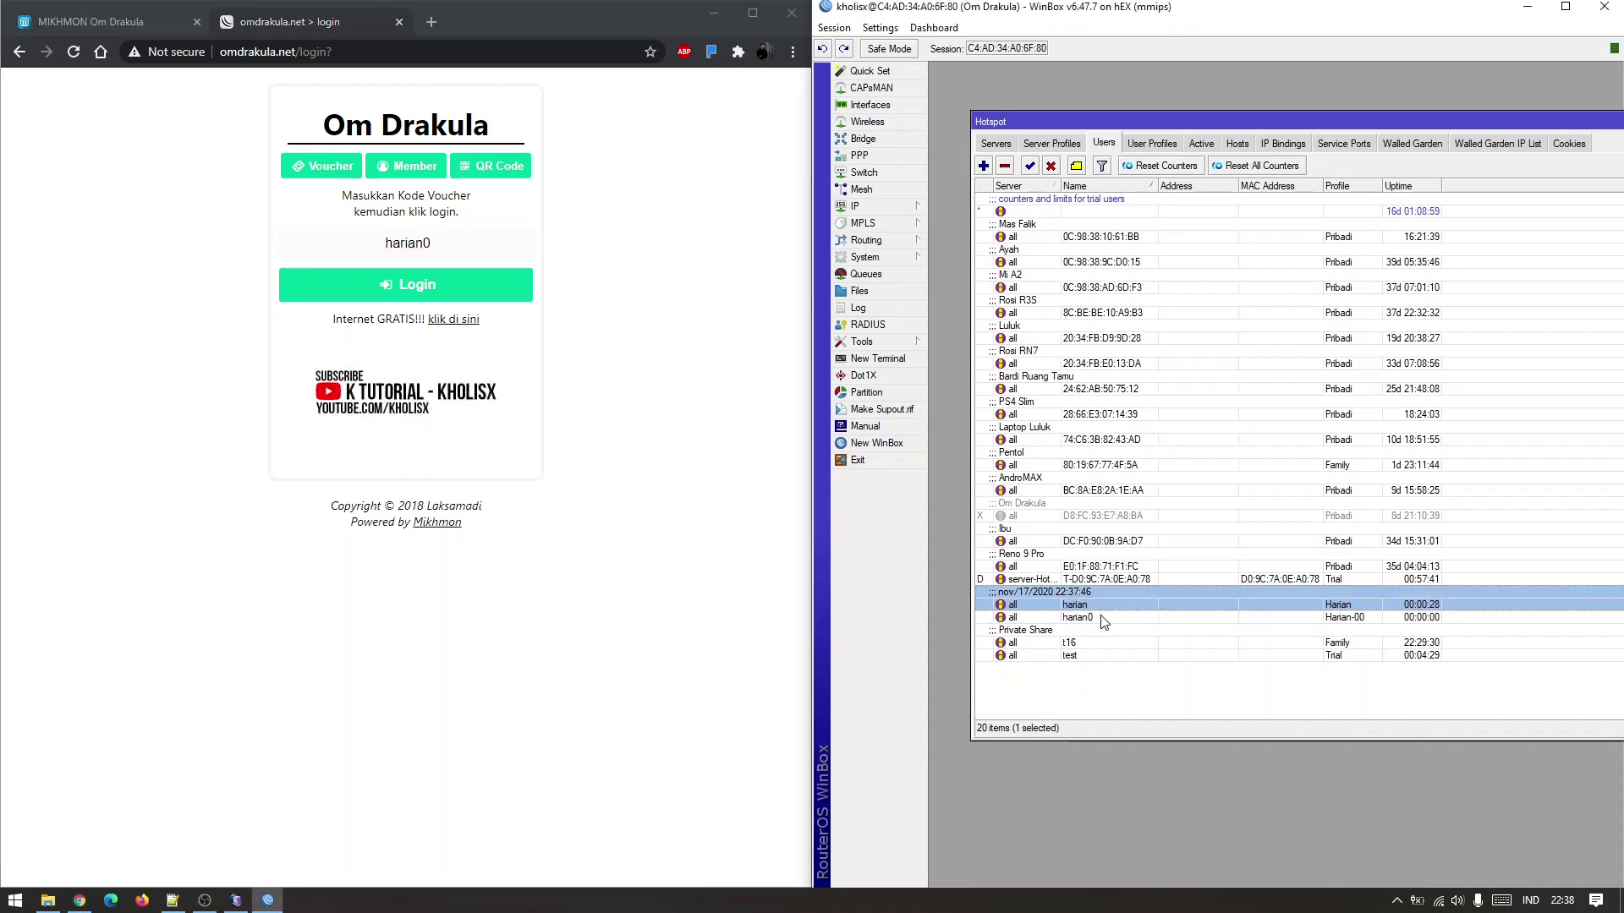
pyautogui.click(1032, 618)
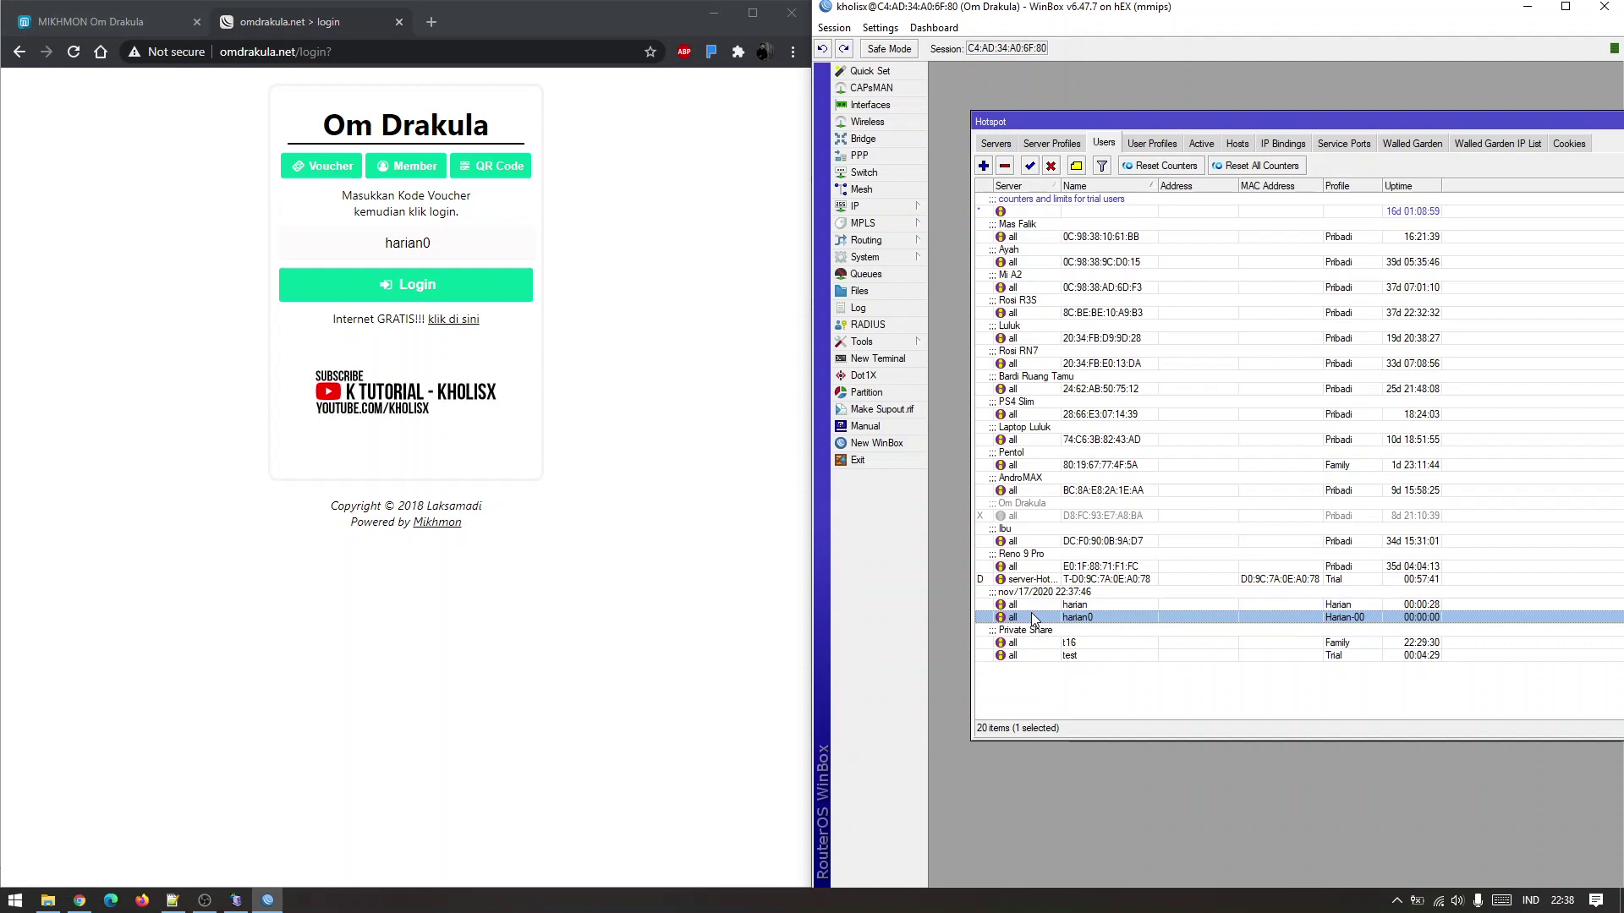
pyautogui.click(449, 296)
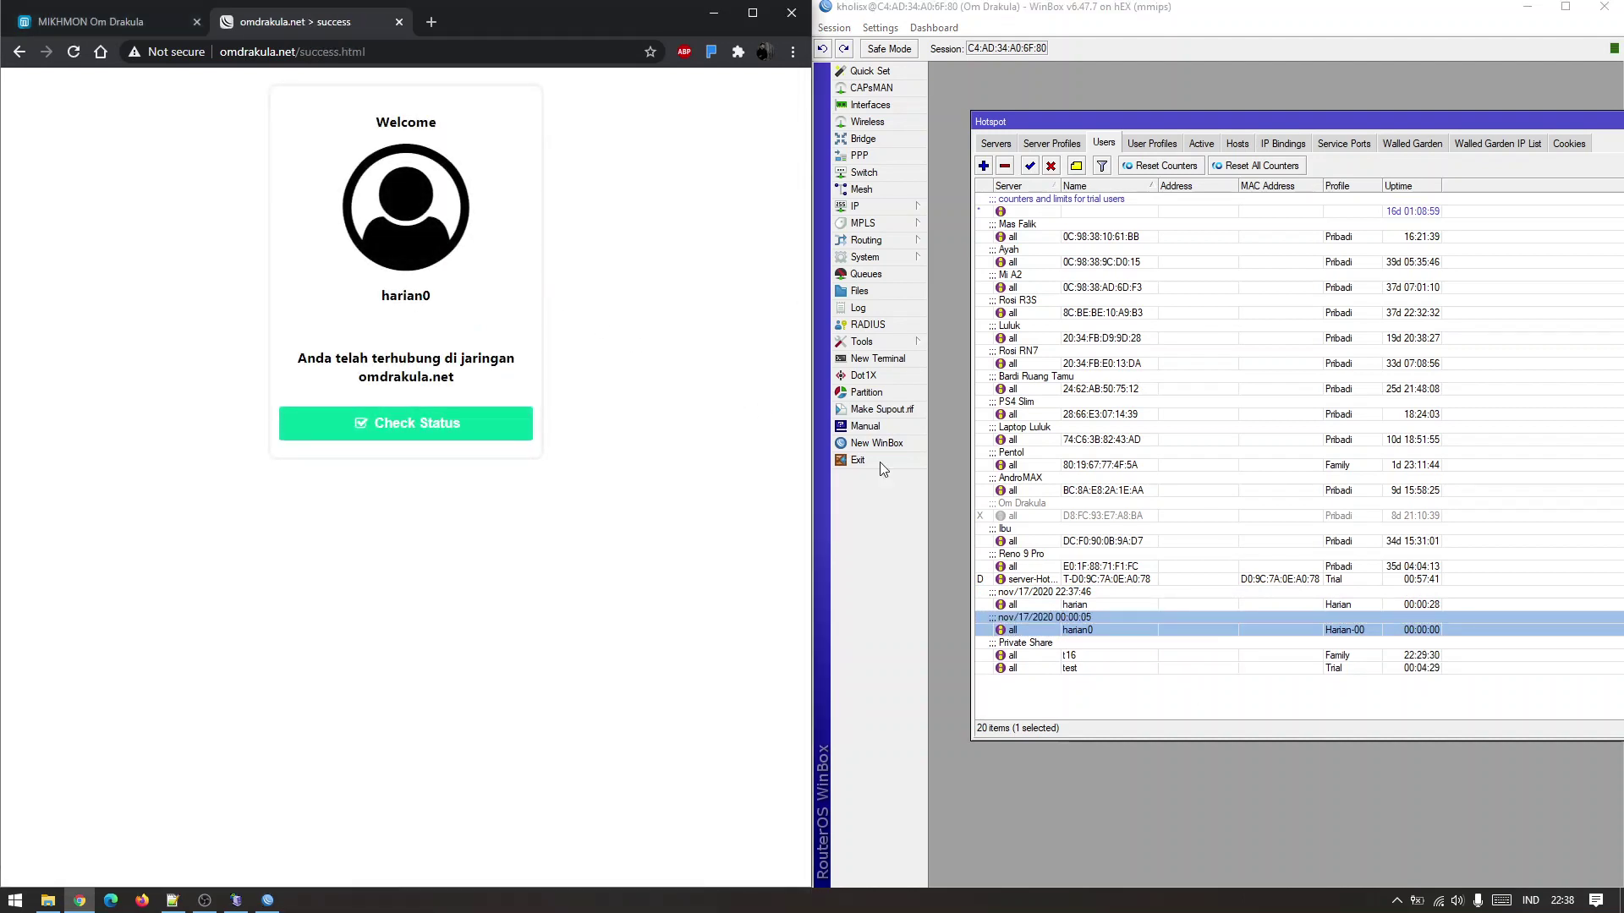
pyautogui.click(1089, 624)
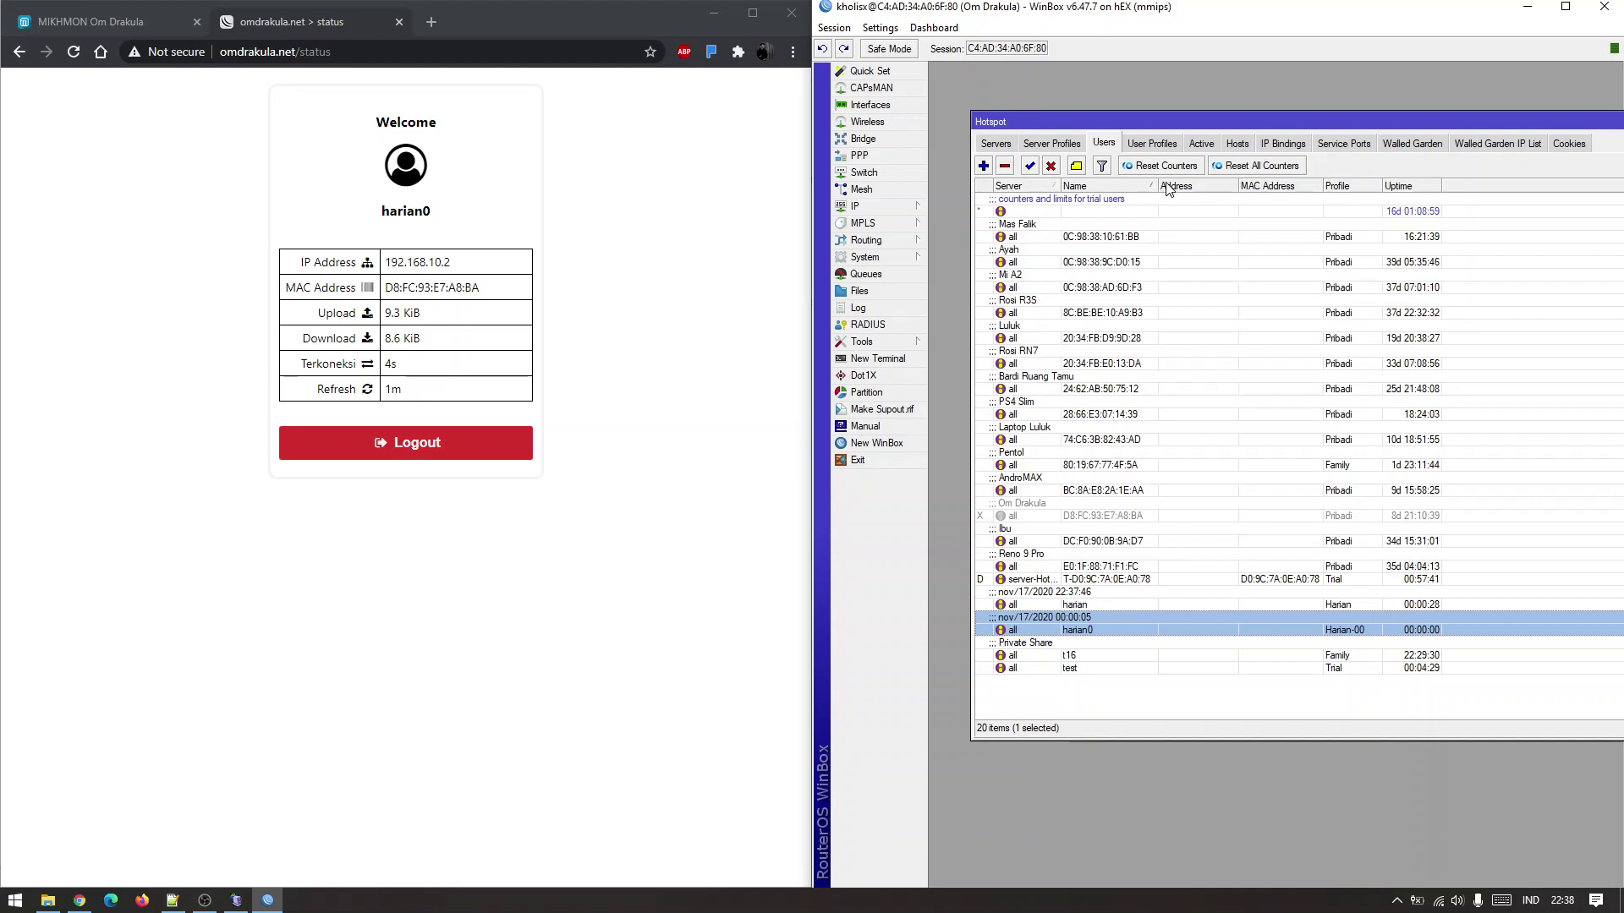
# Open the Harian-00 hotspot user profile and view its on-login script.
pyautogui.click(1171, 145)
pyautogui.click(1050, 225)
pyautogui.doubleClick(1050, 225)
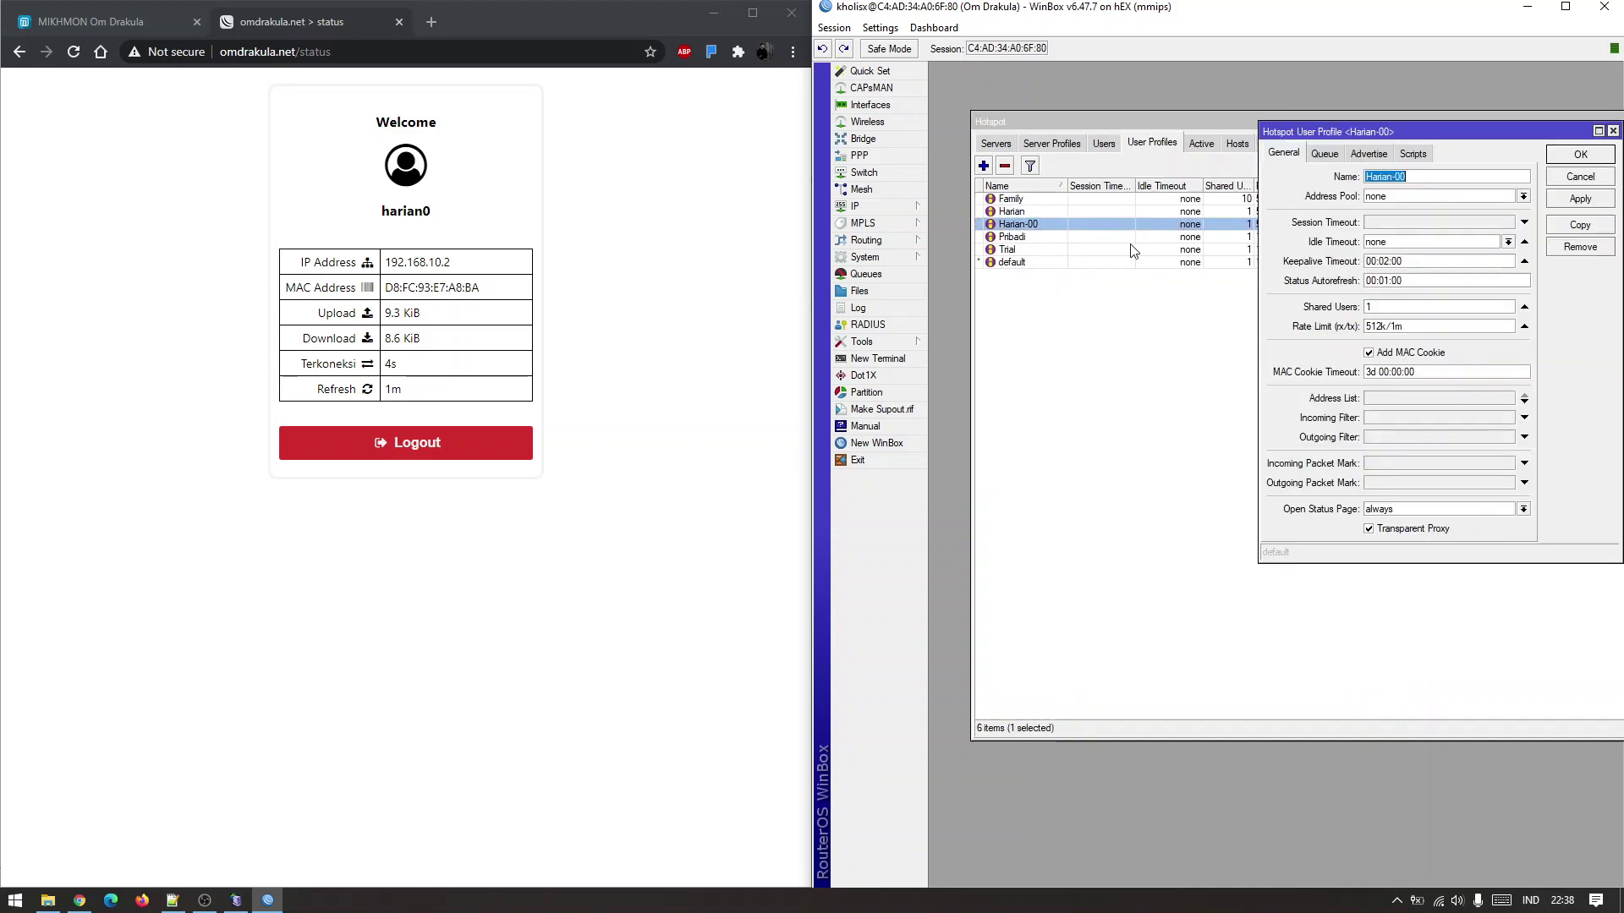
pyautogui.click(1420, 154)
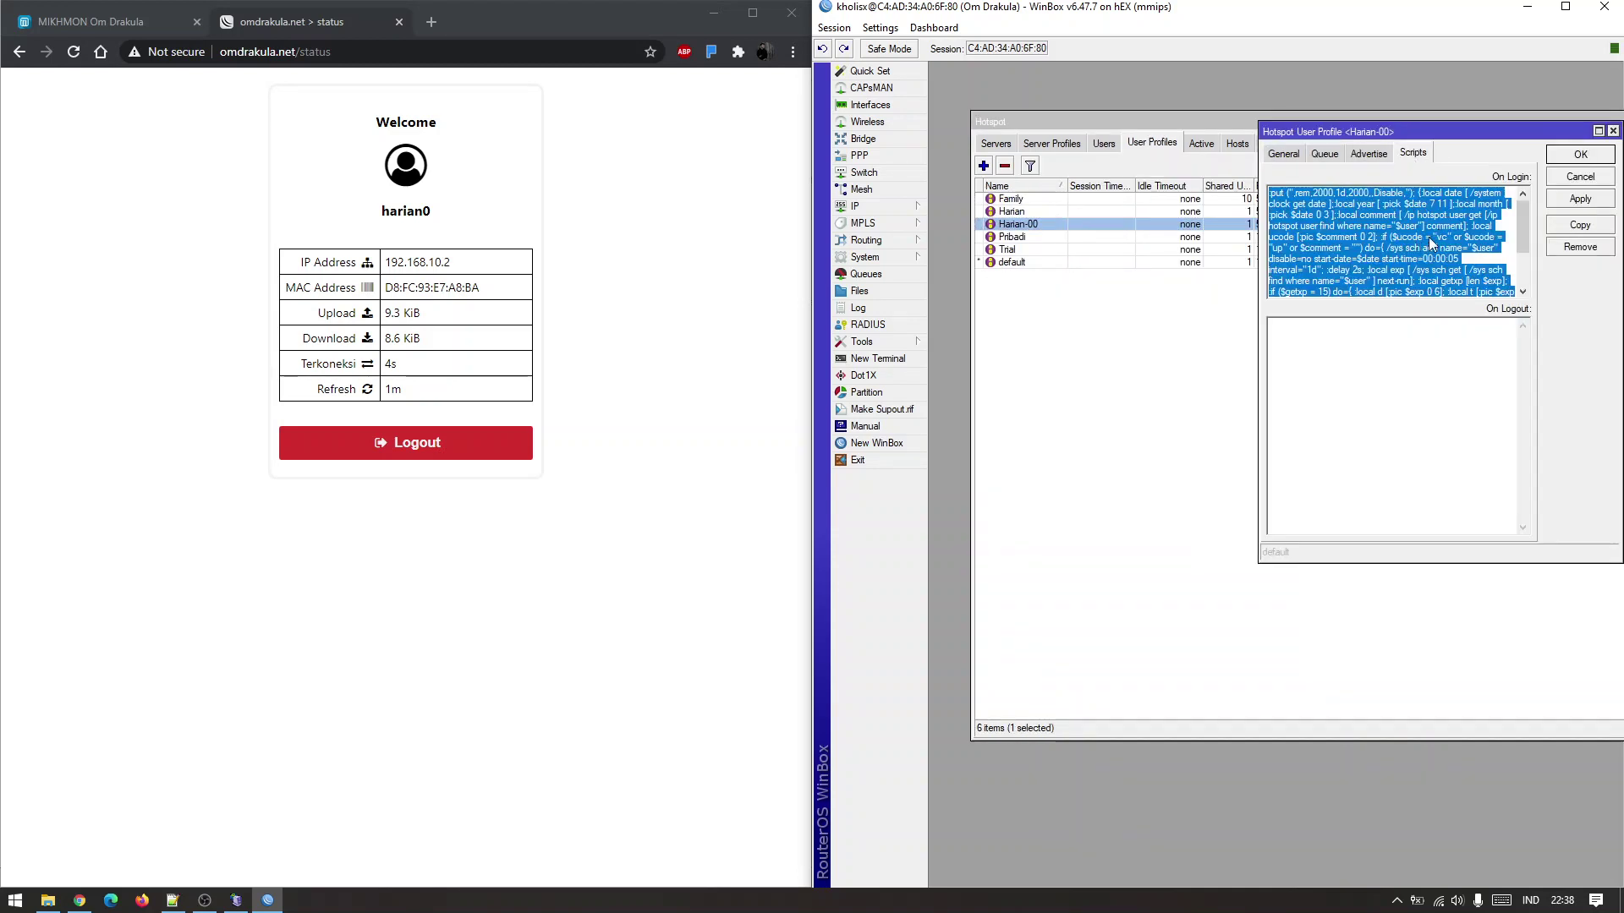
# Widen the profile window, highlight start-time=00:00:05 in the script, and return to the profiles list.
pyautogui.moveTo(1258, 378); pyautogui.dragTo(990, 365)
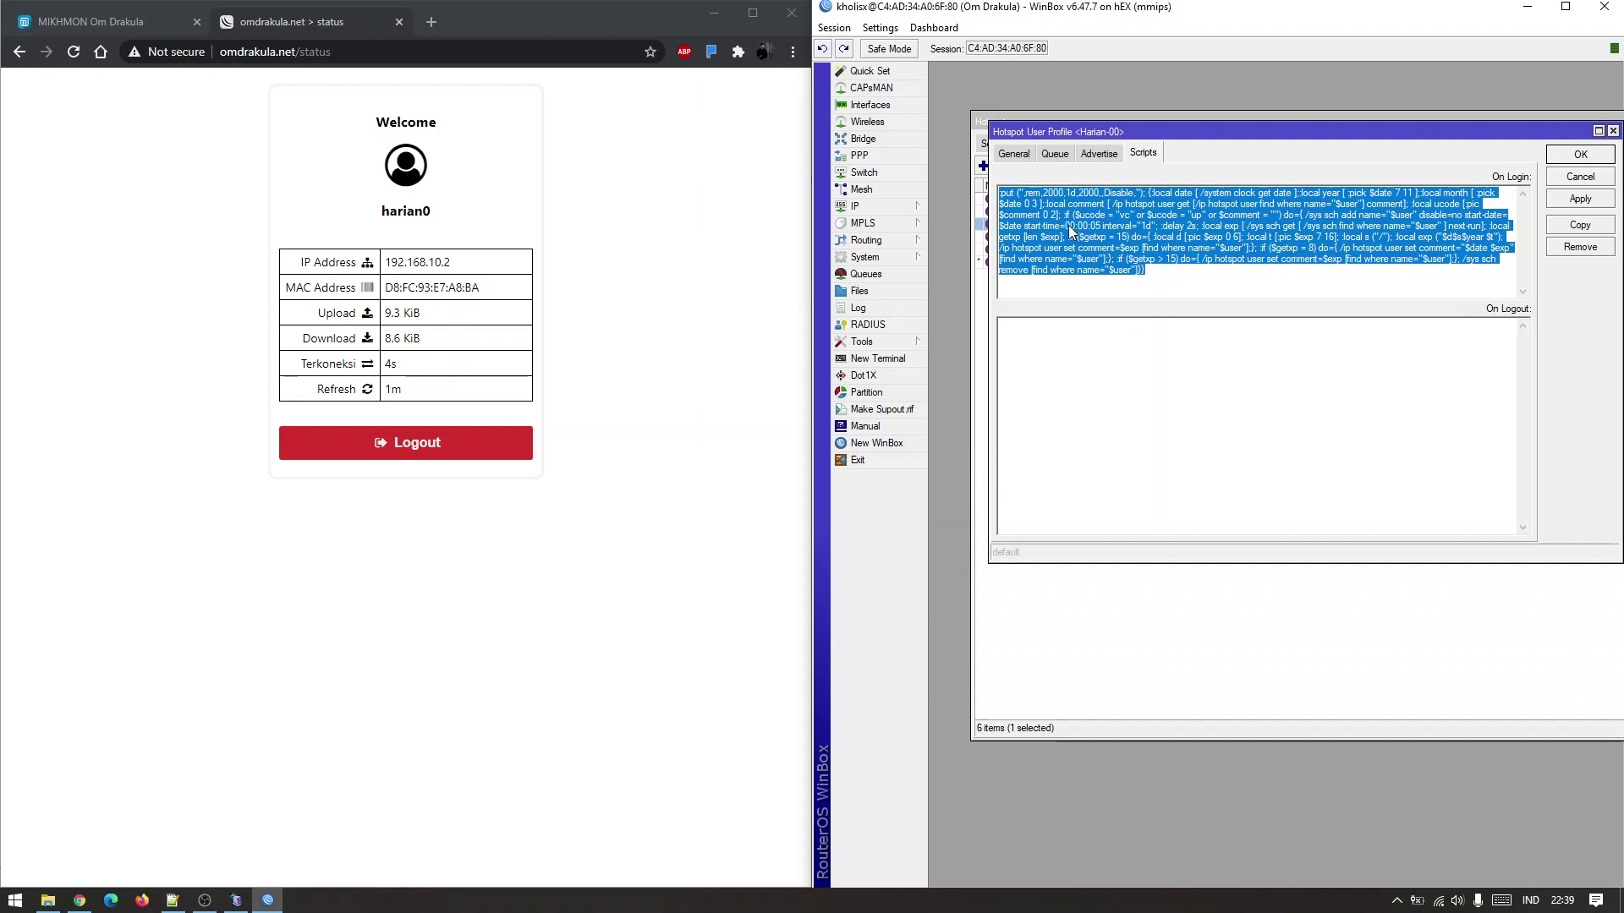
pyautogui.click(1032, 233)
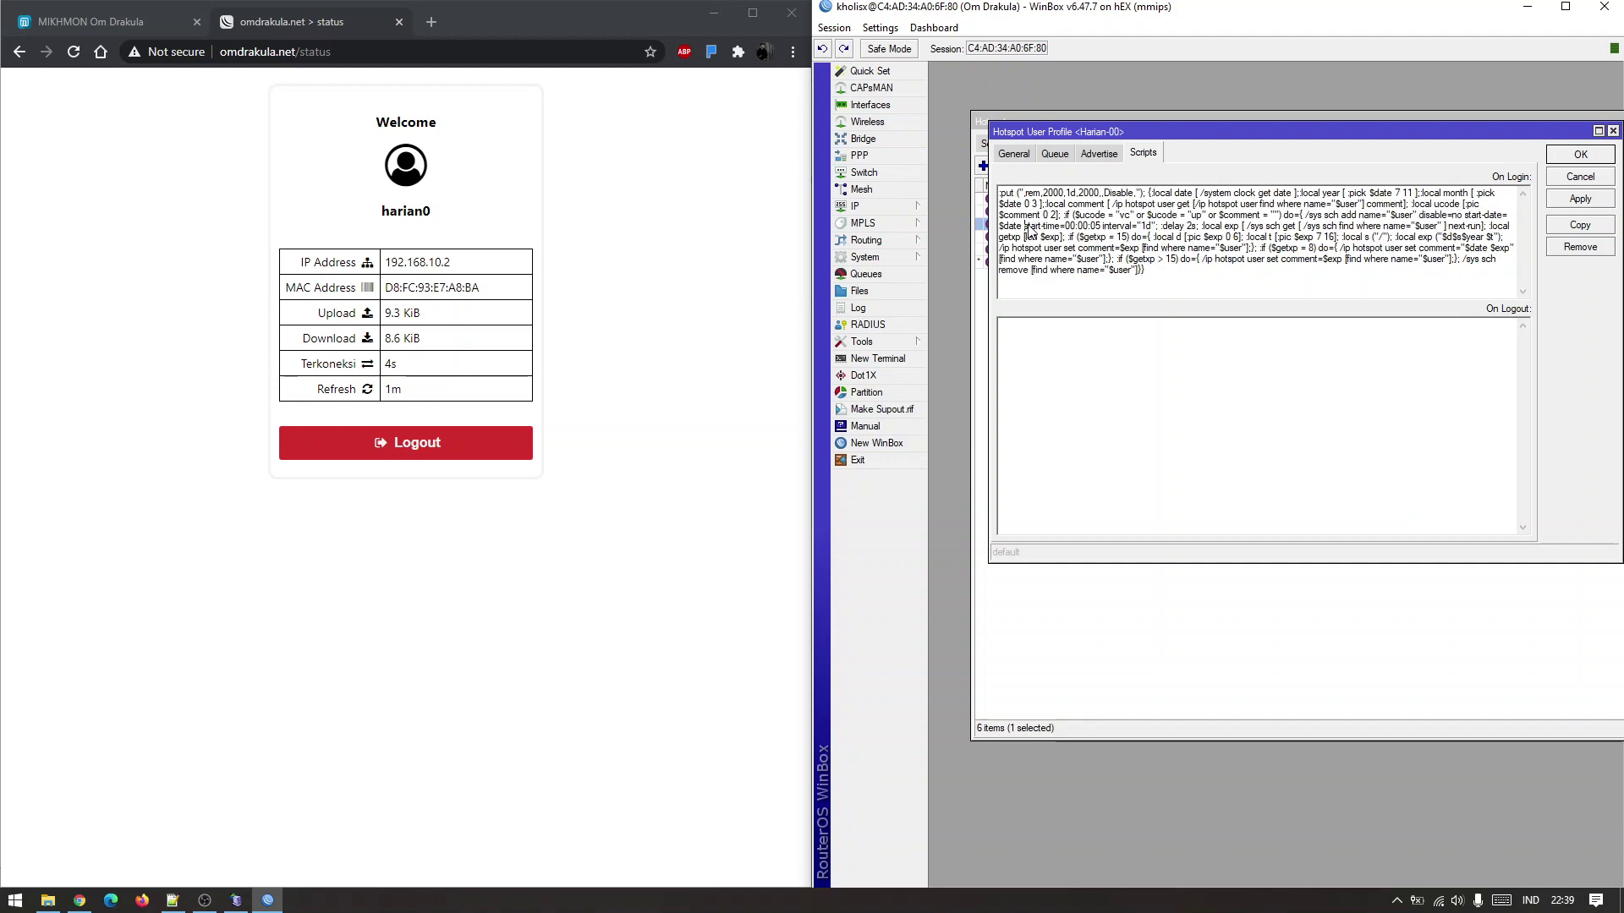
pyautogui.moveTo(1024, 227); pyautogui.dragTo(1152, 233)
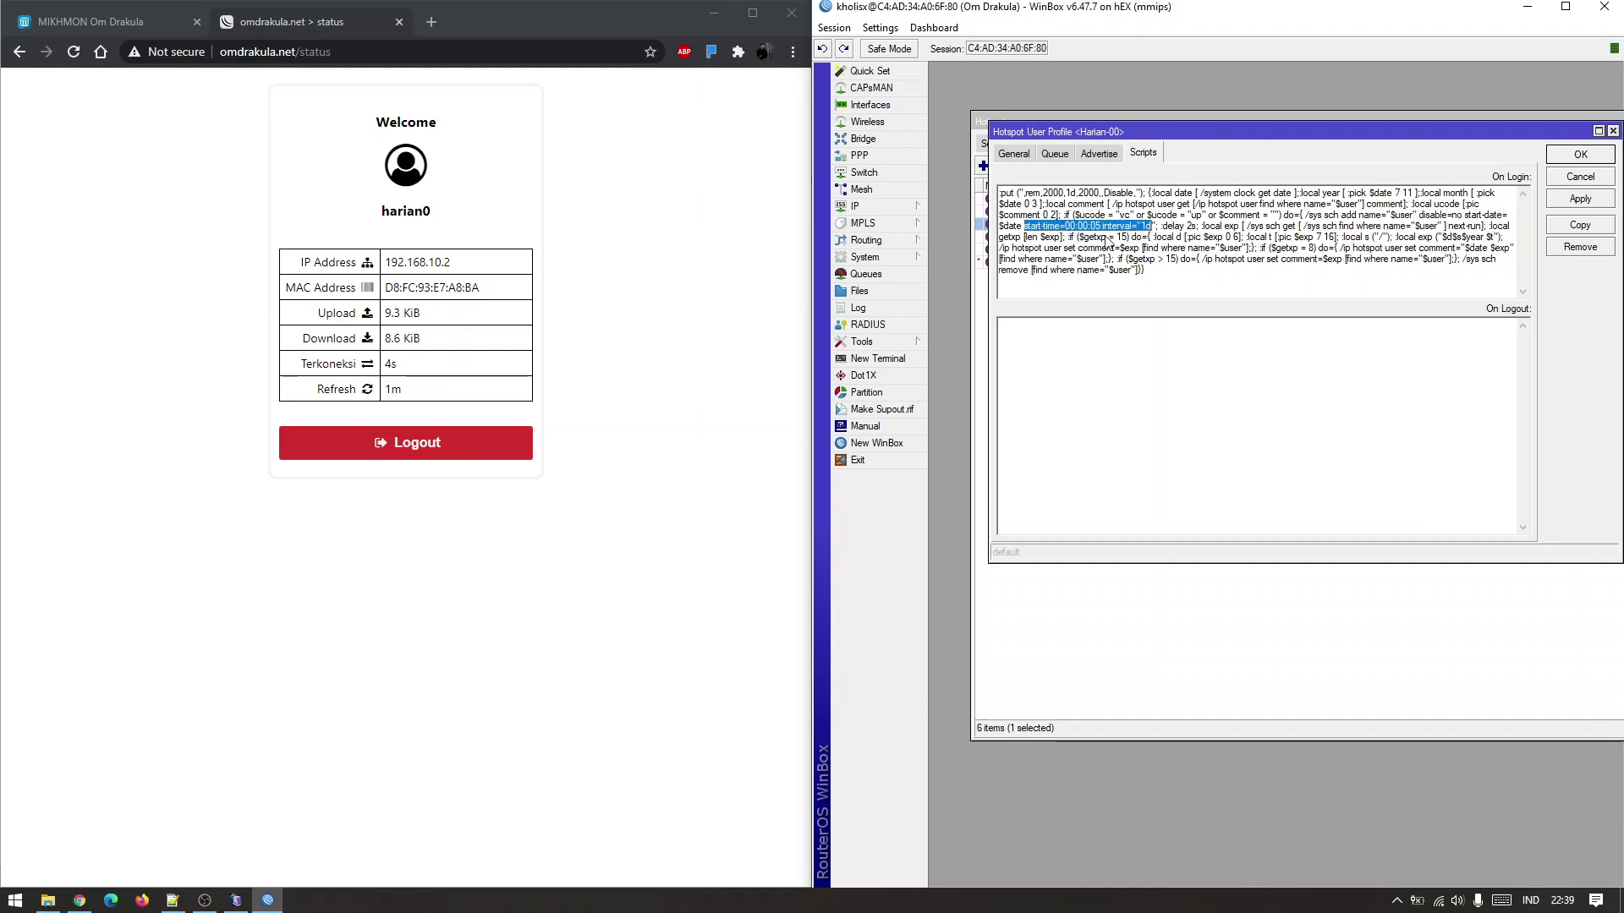
pyautogui.click(1057, 235)
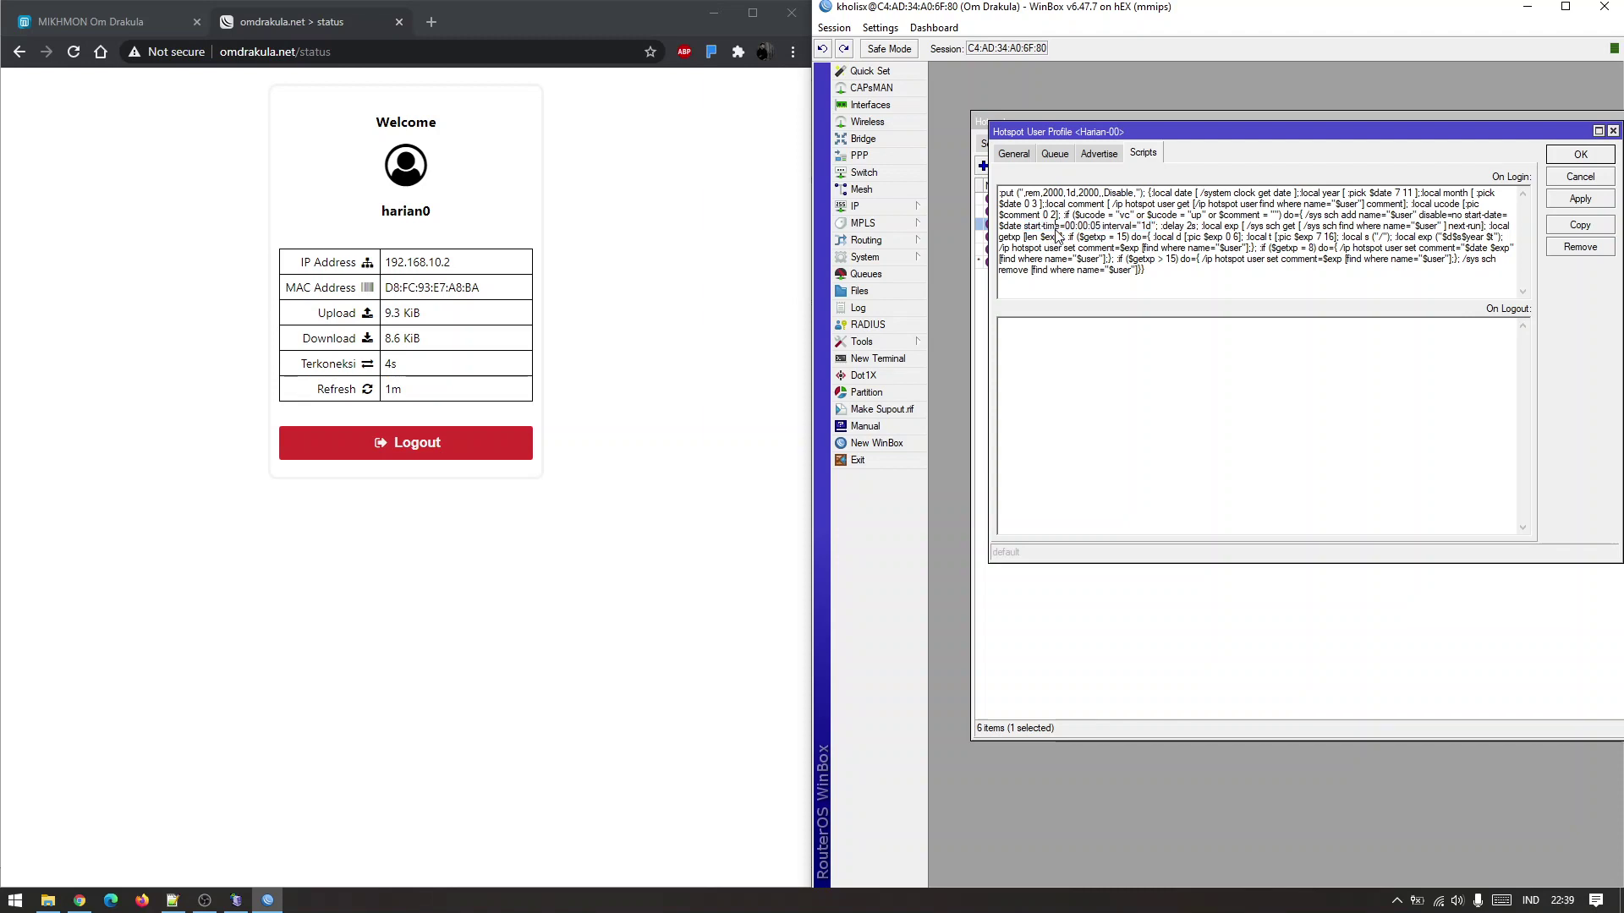
pyautogui.moveTo(1024, 227); pyautogui.dragTo(1100, 230)
pyautogui.click(1098, 234)
pyautogui.click(1151, 587)
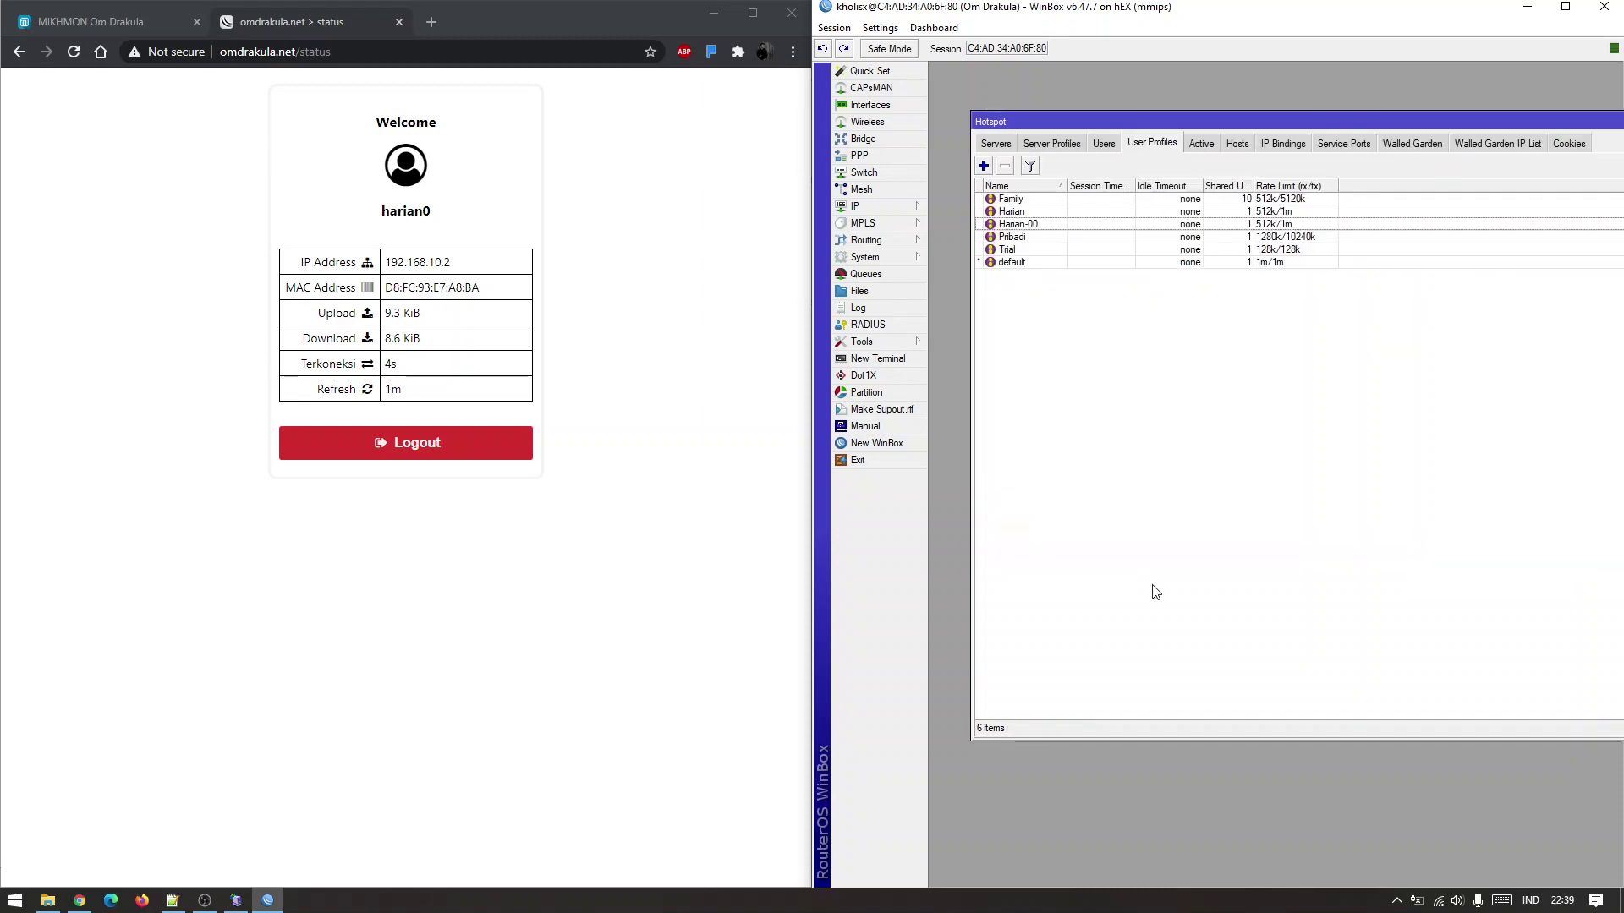
# Select the harian0 user in the hotspot users list and compare it with the browser status page.
pyautogui.click(1103, 143)
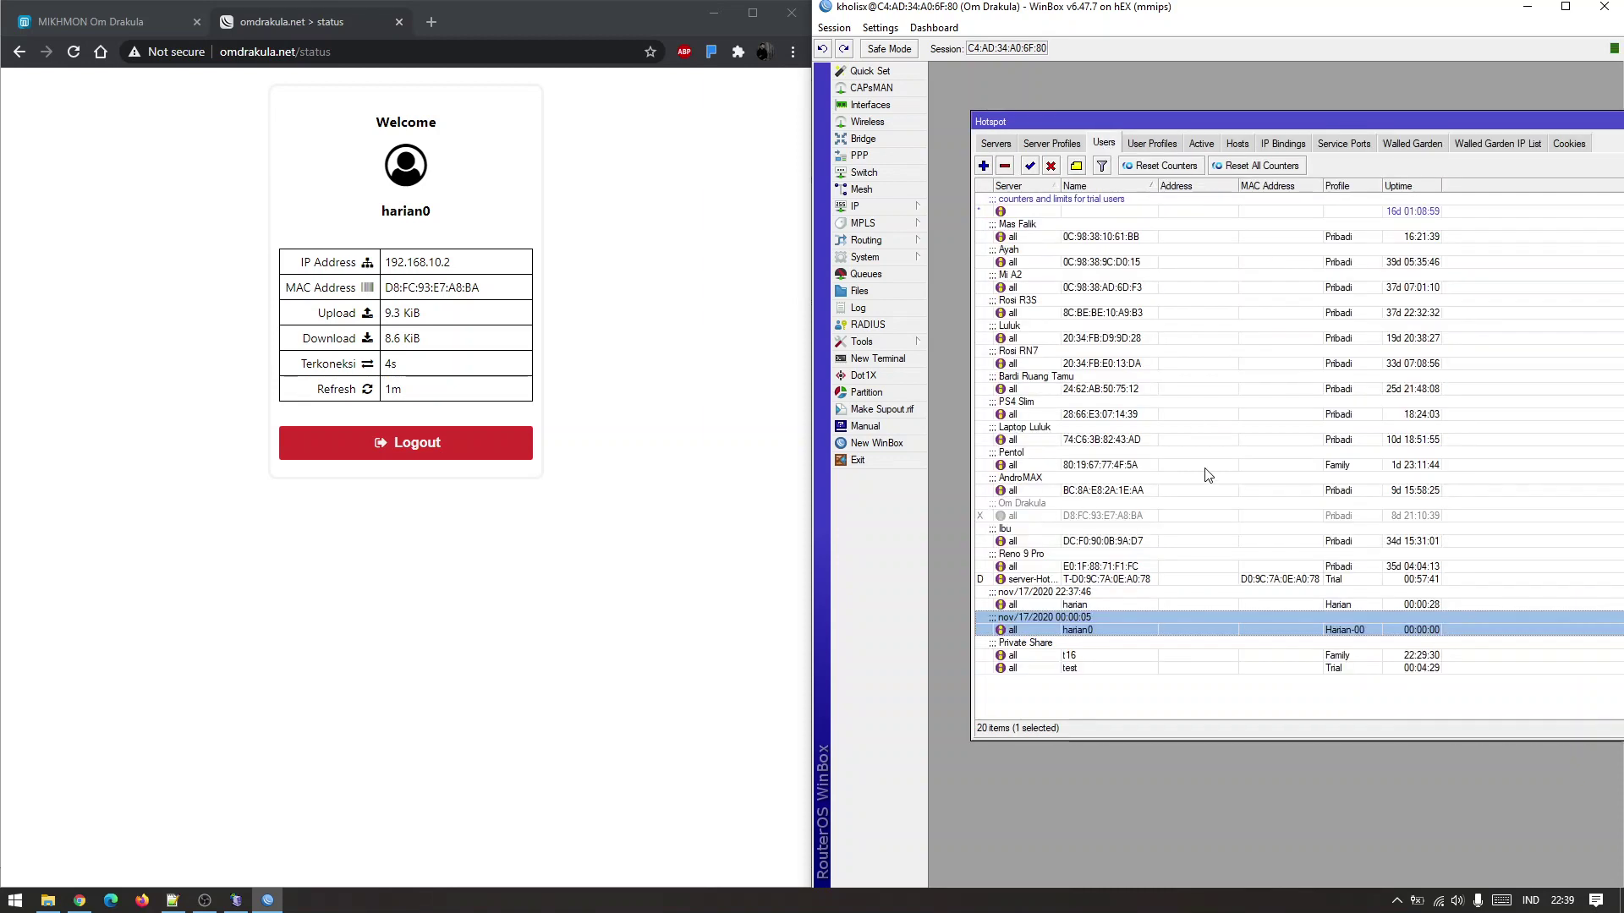
pyautogui.click(1107, 625)
pyautogui.click(205, 901)
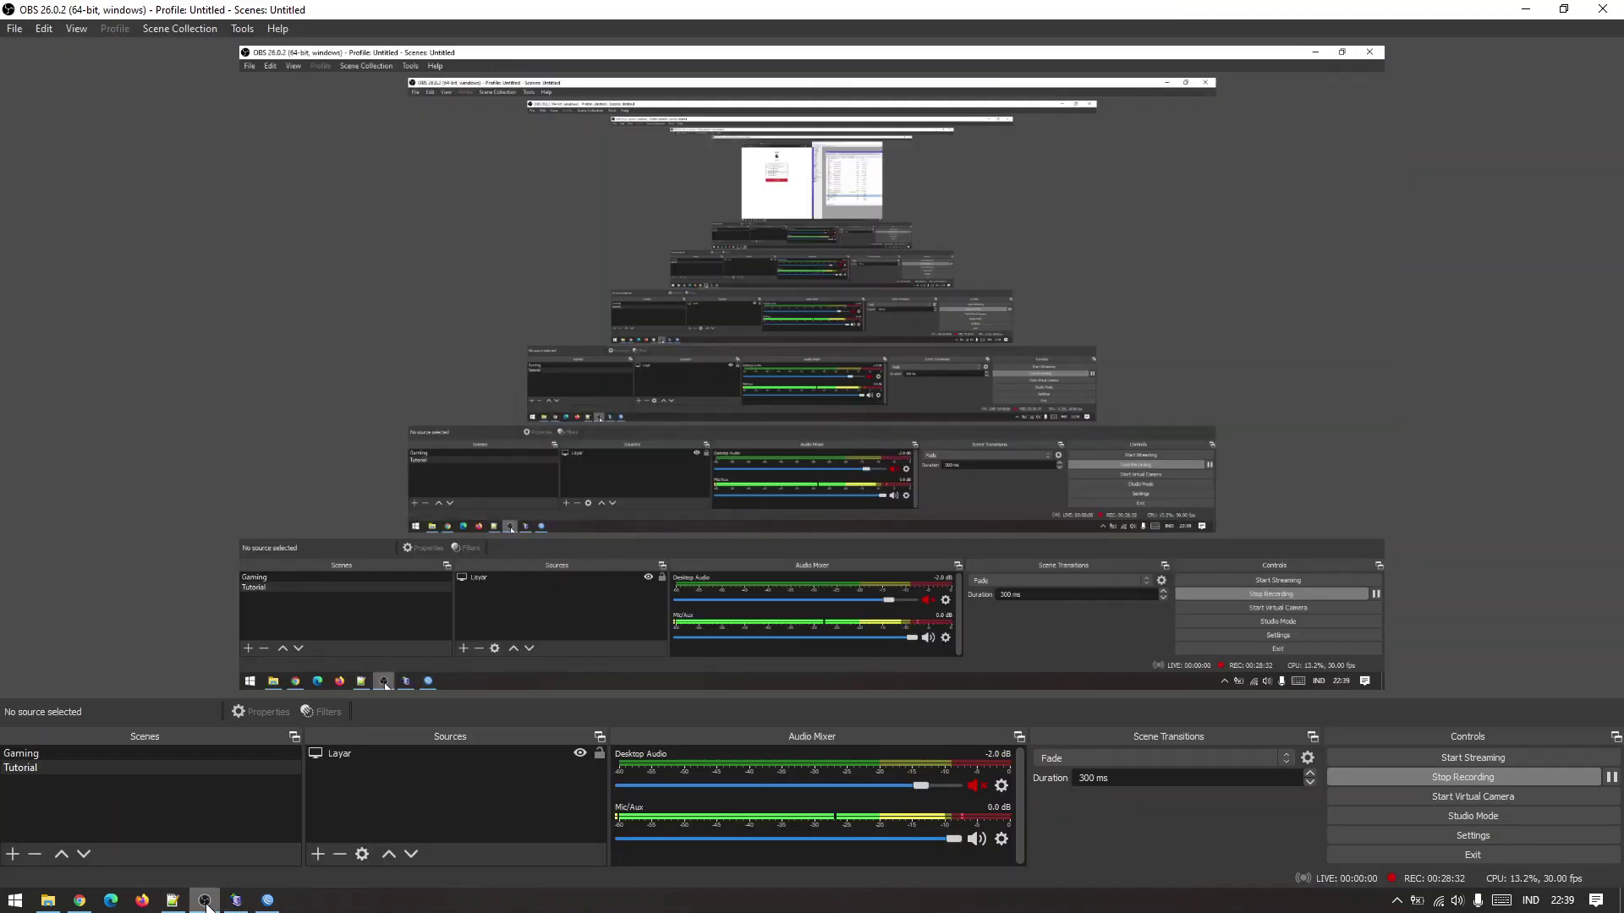
pyautogui.click(267, 901)
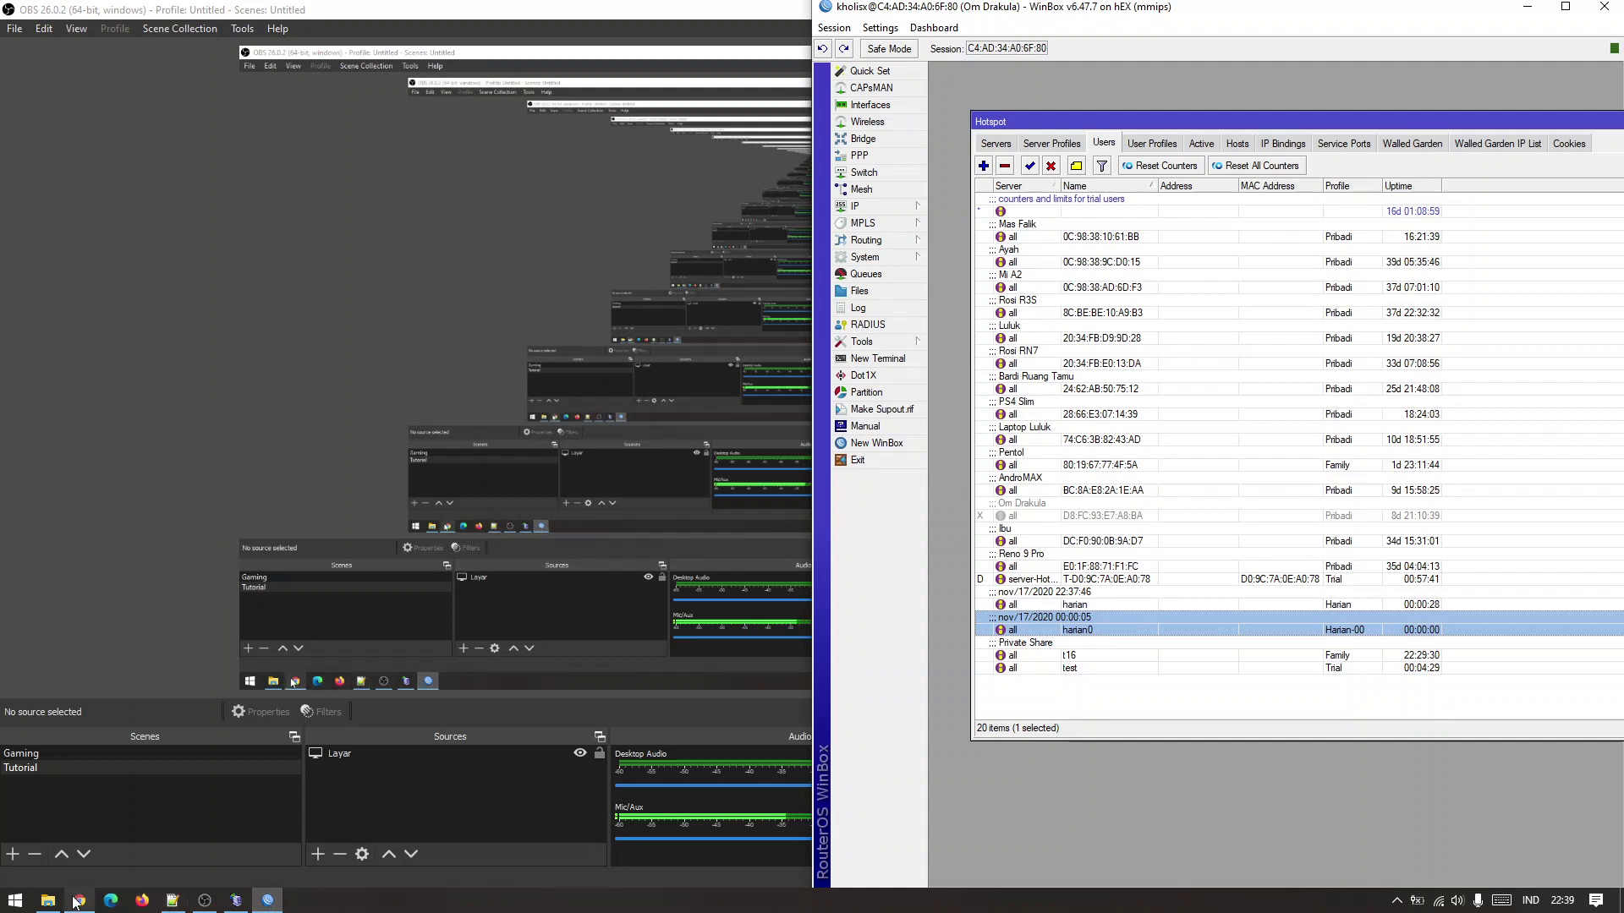
pyautogui.click(78, 901)
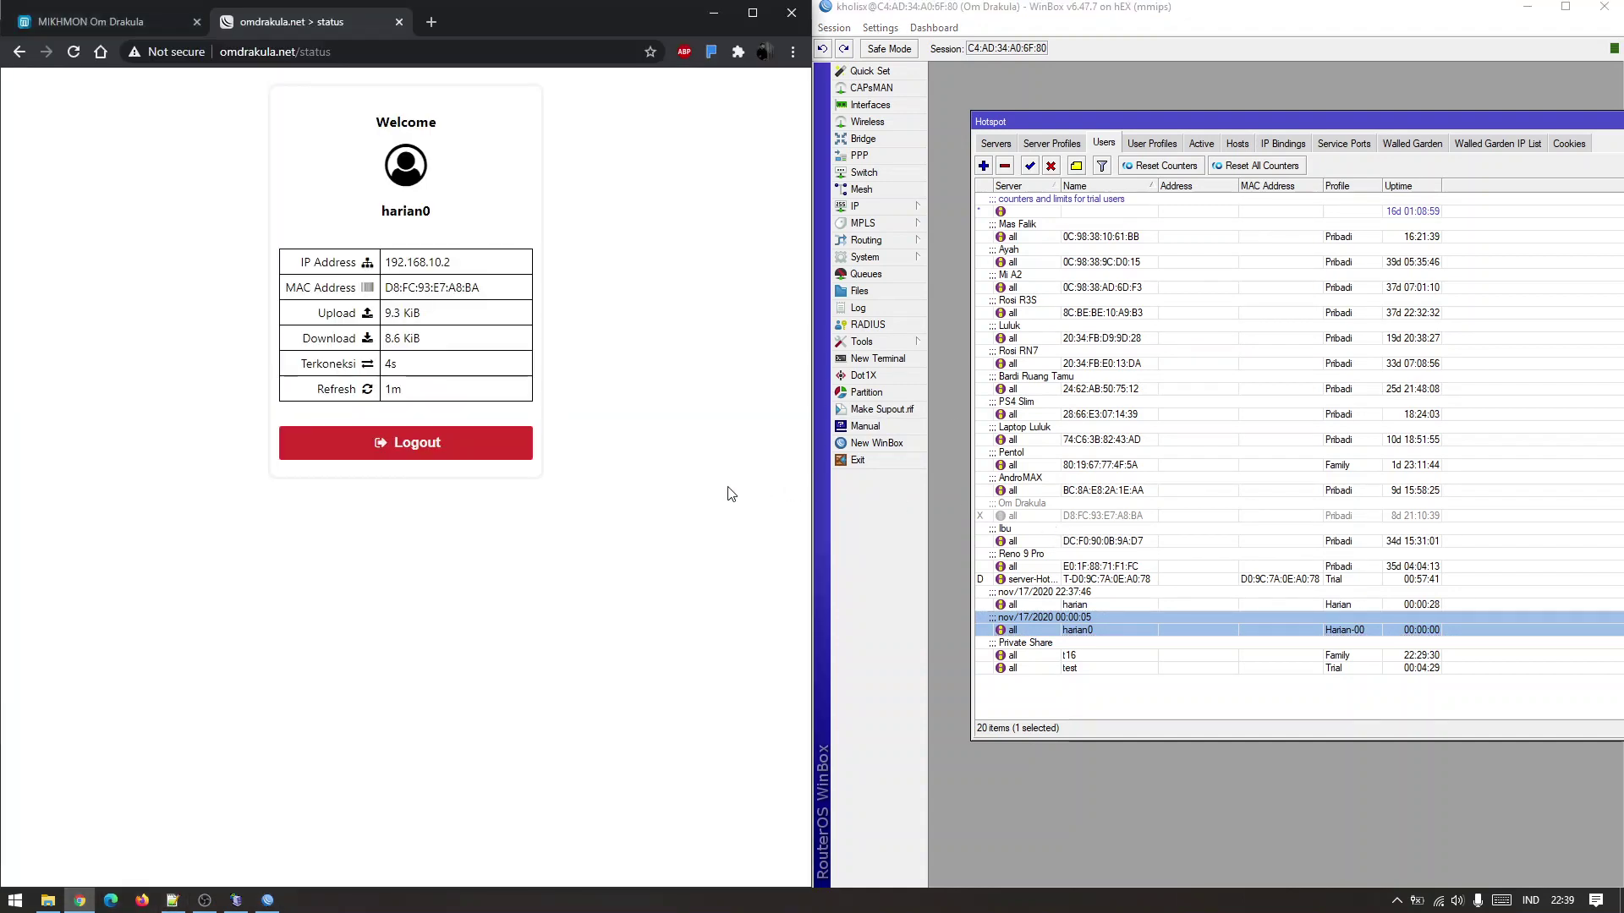
pyautogui.click(936, 501)
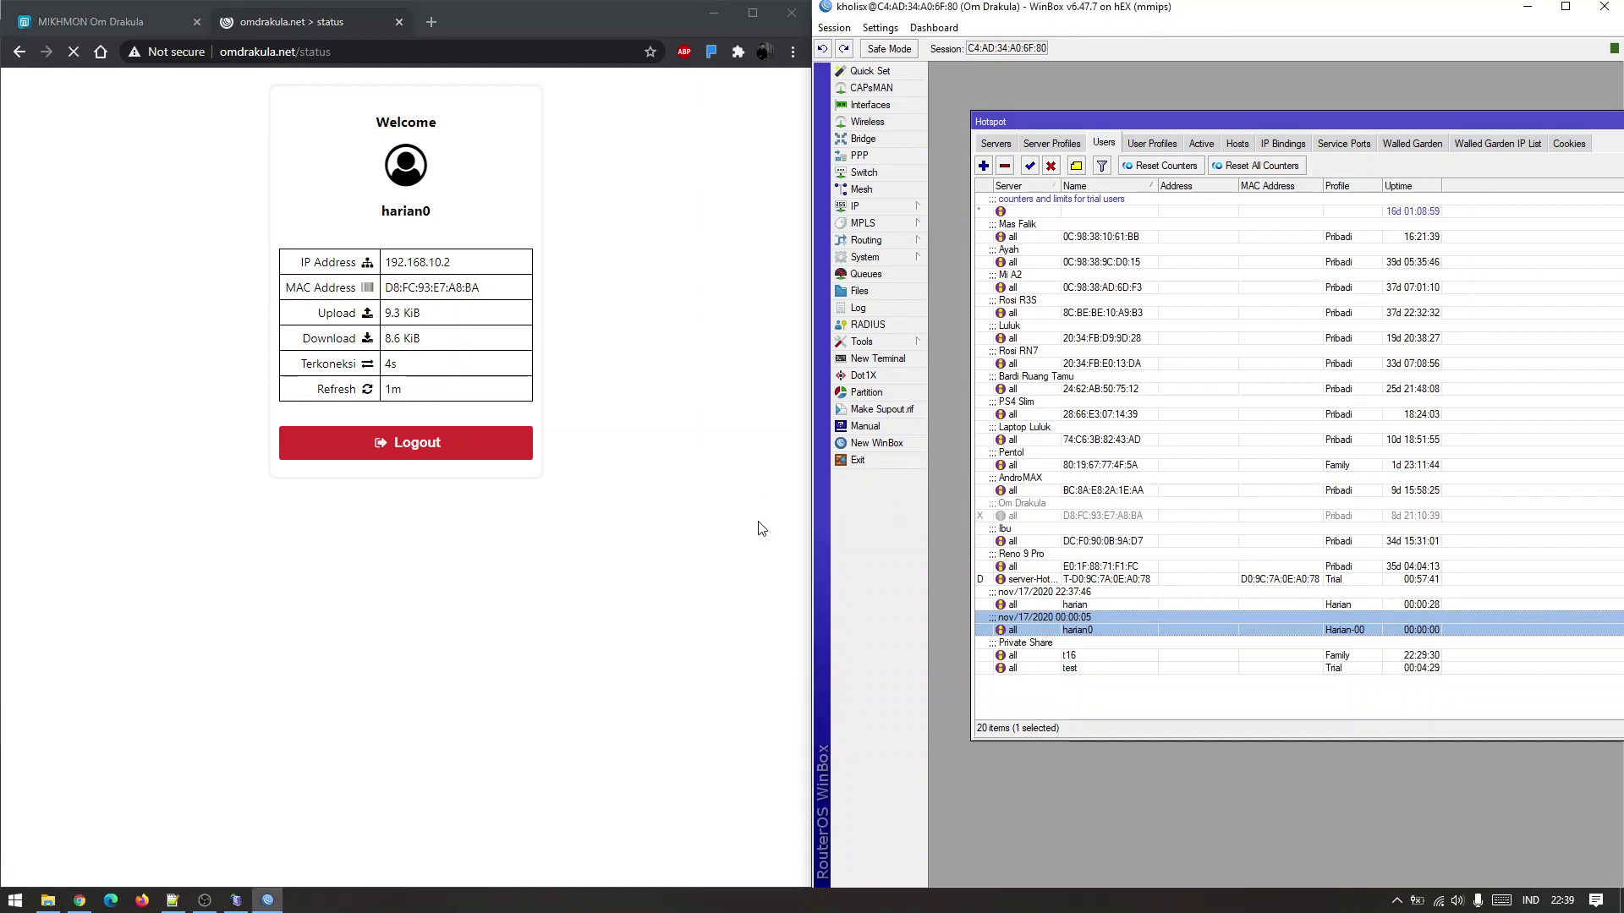
pyautogui.click(676, 548)
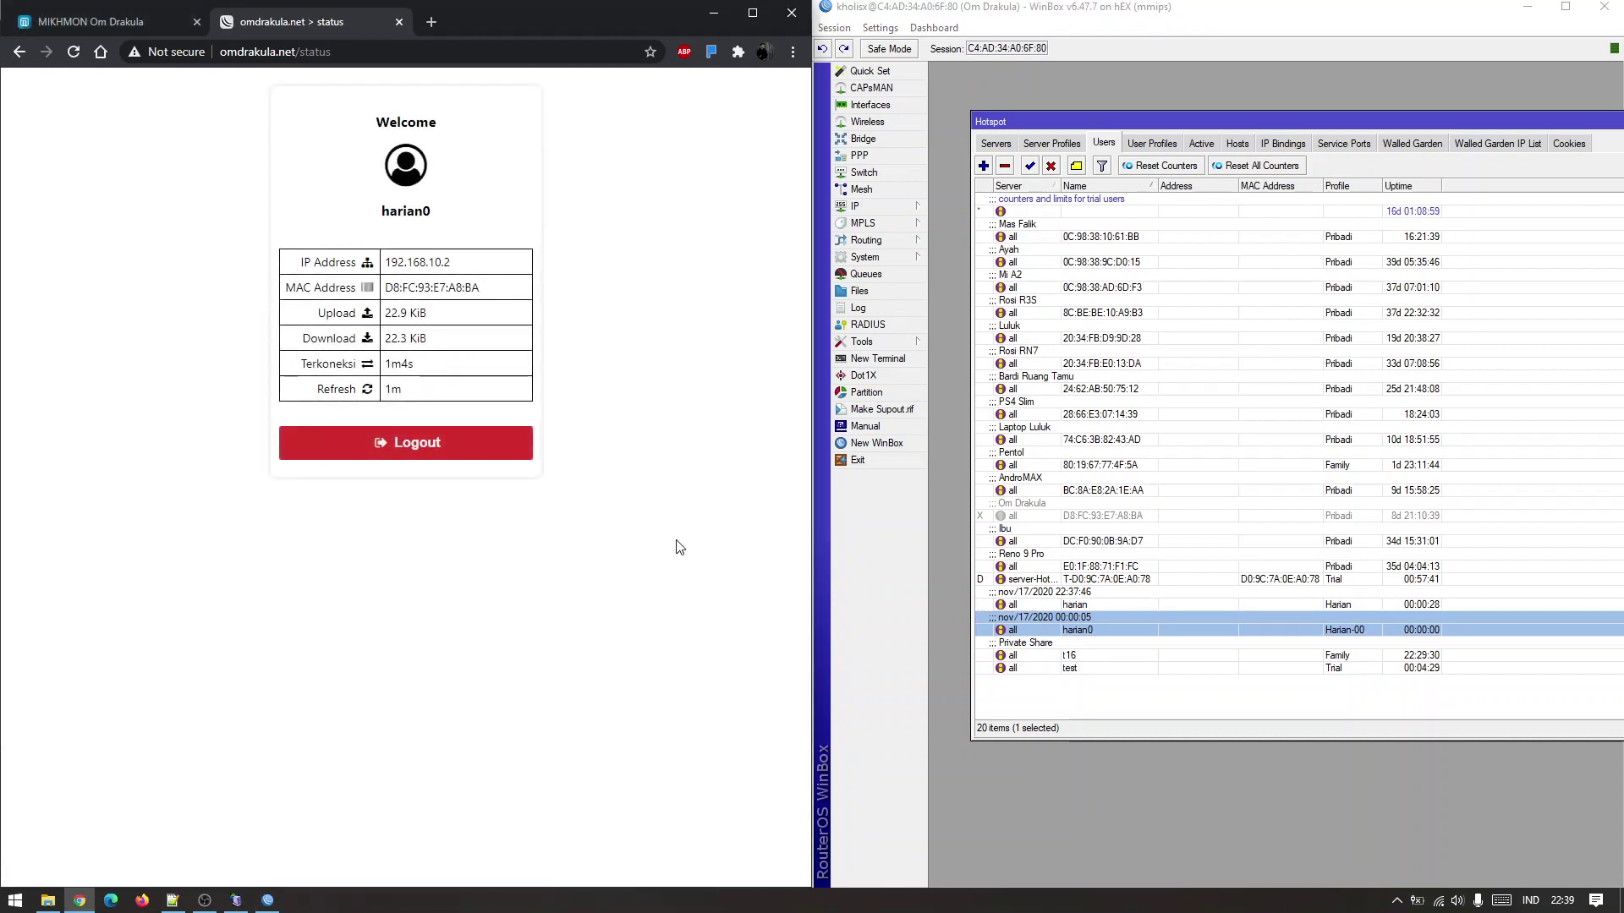
# Enable the disabled hotspot user, then bring the login script in Notepad++ forward.
pyautogui.click(1056, 514)
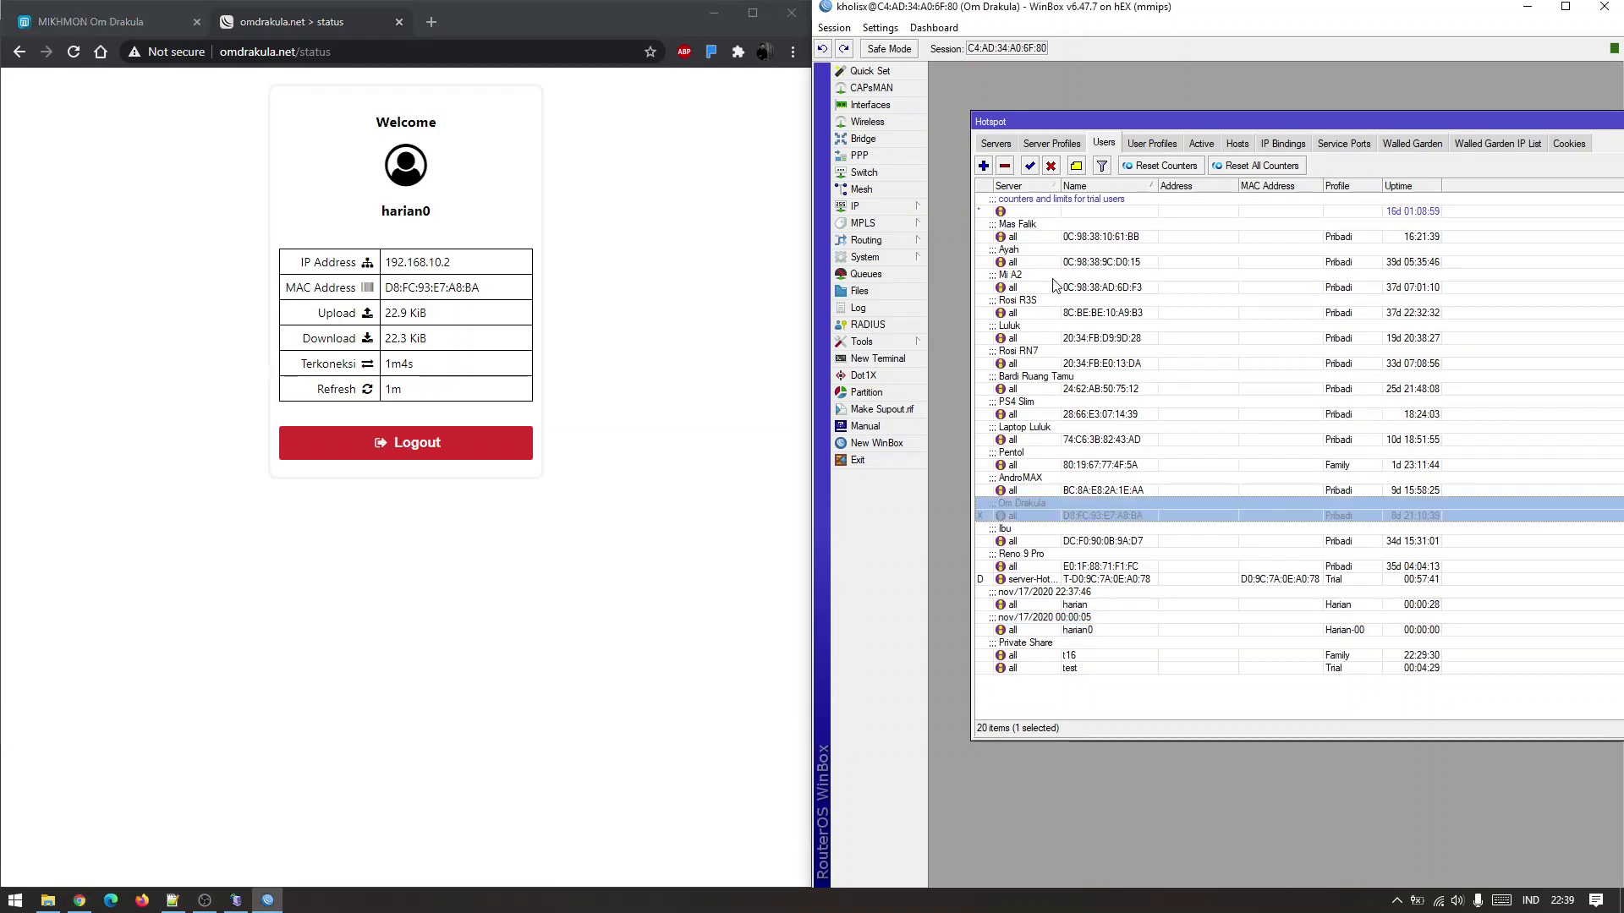
pyautogui.click(1030, 167)
pyautogui.click(1166, 716)
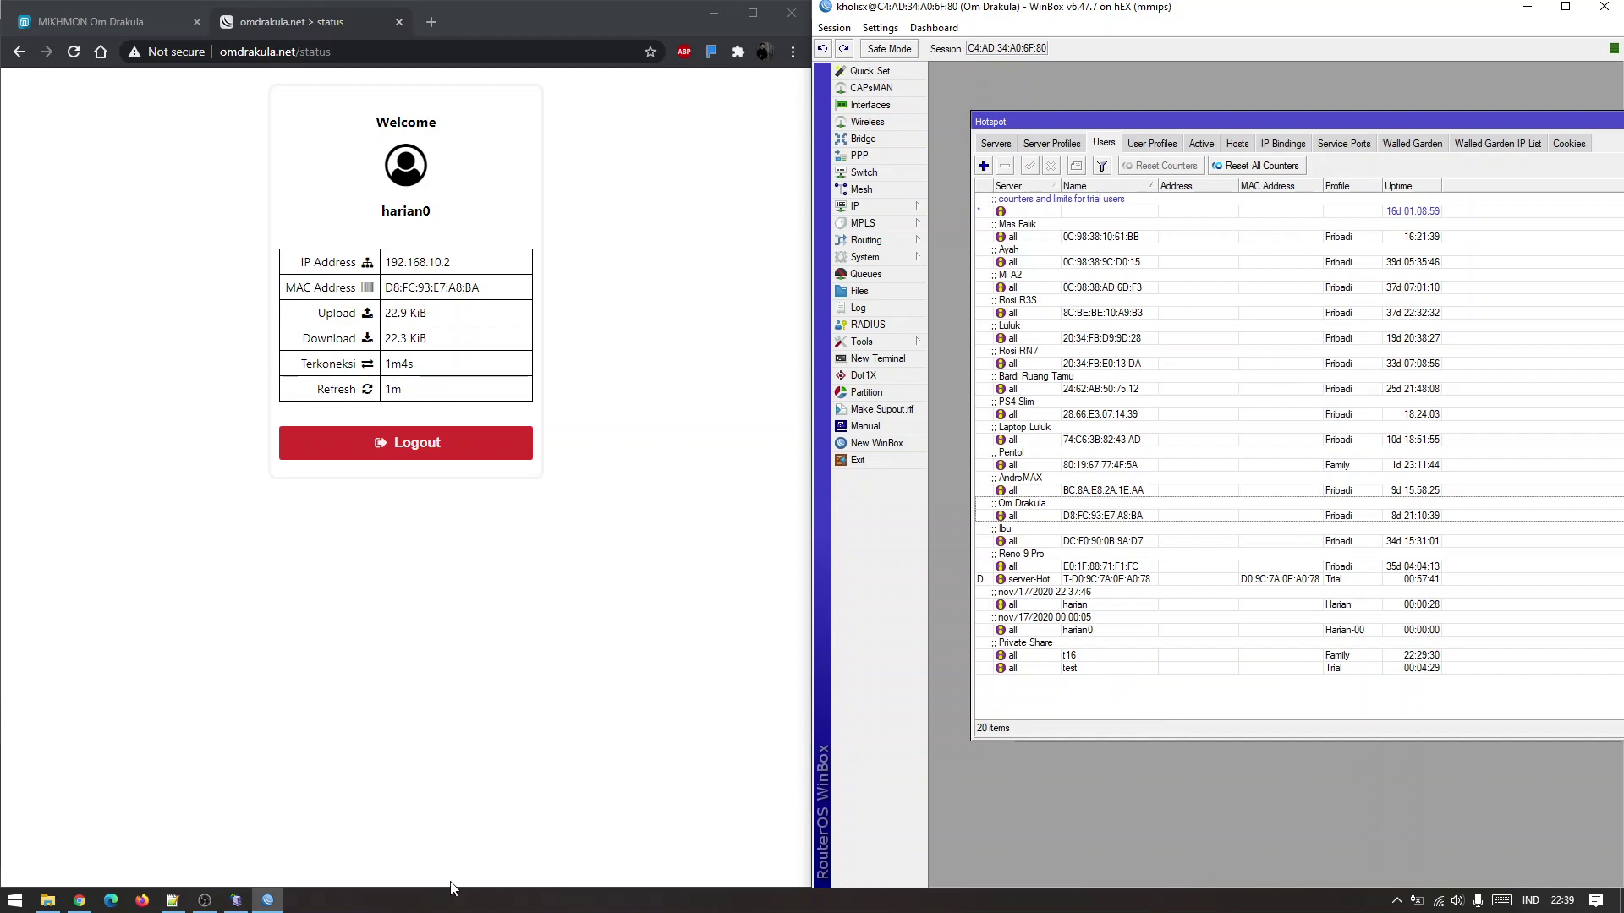
pyautogui.click(172, 899)
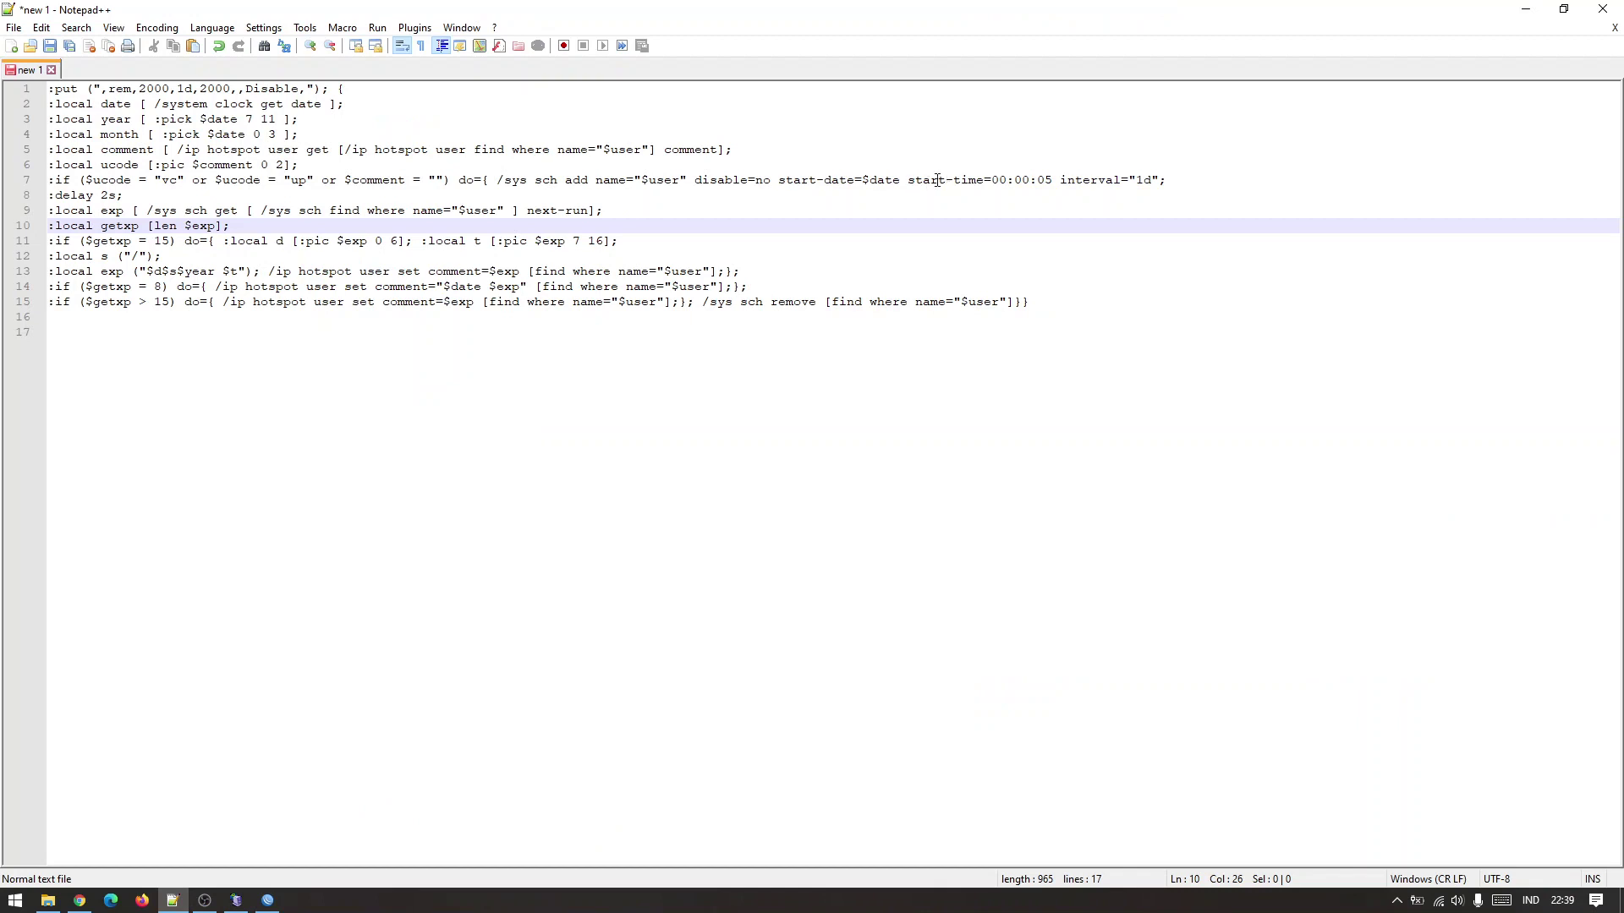
# Highlight start-time=00:00:05 on line 7 of the login script, then switch to OBS Studio.
pyautogui.moveTo(909, 180); pyautogui.dragTo(1053, 180)
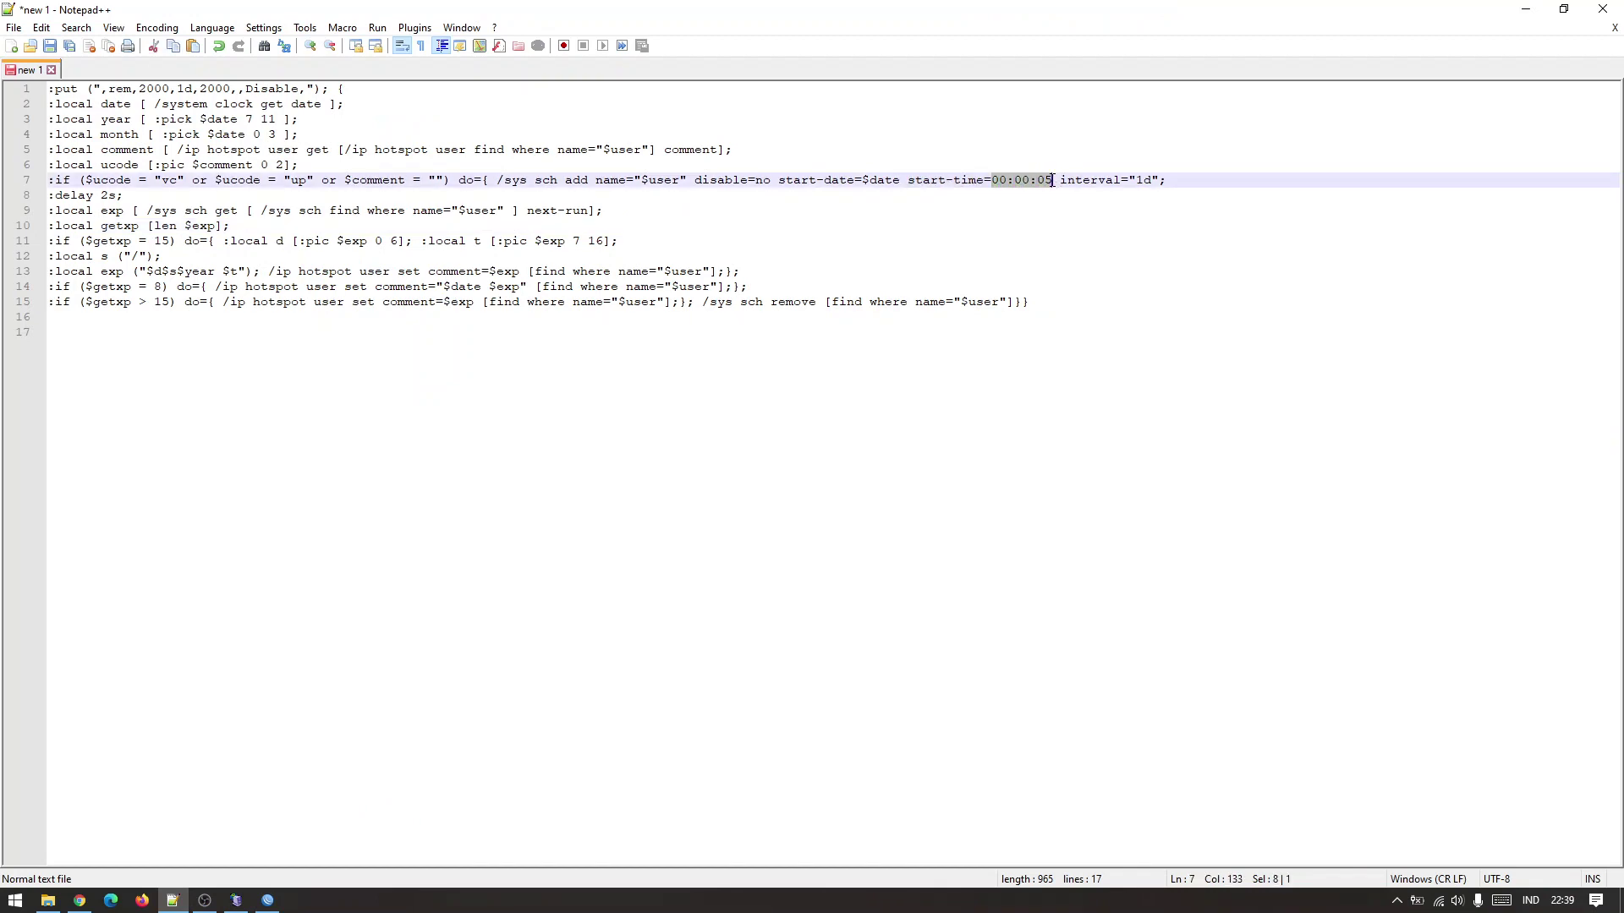
pyautogui.click(1053, 207)
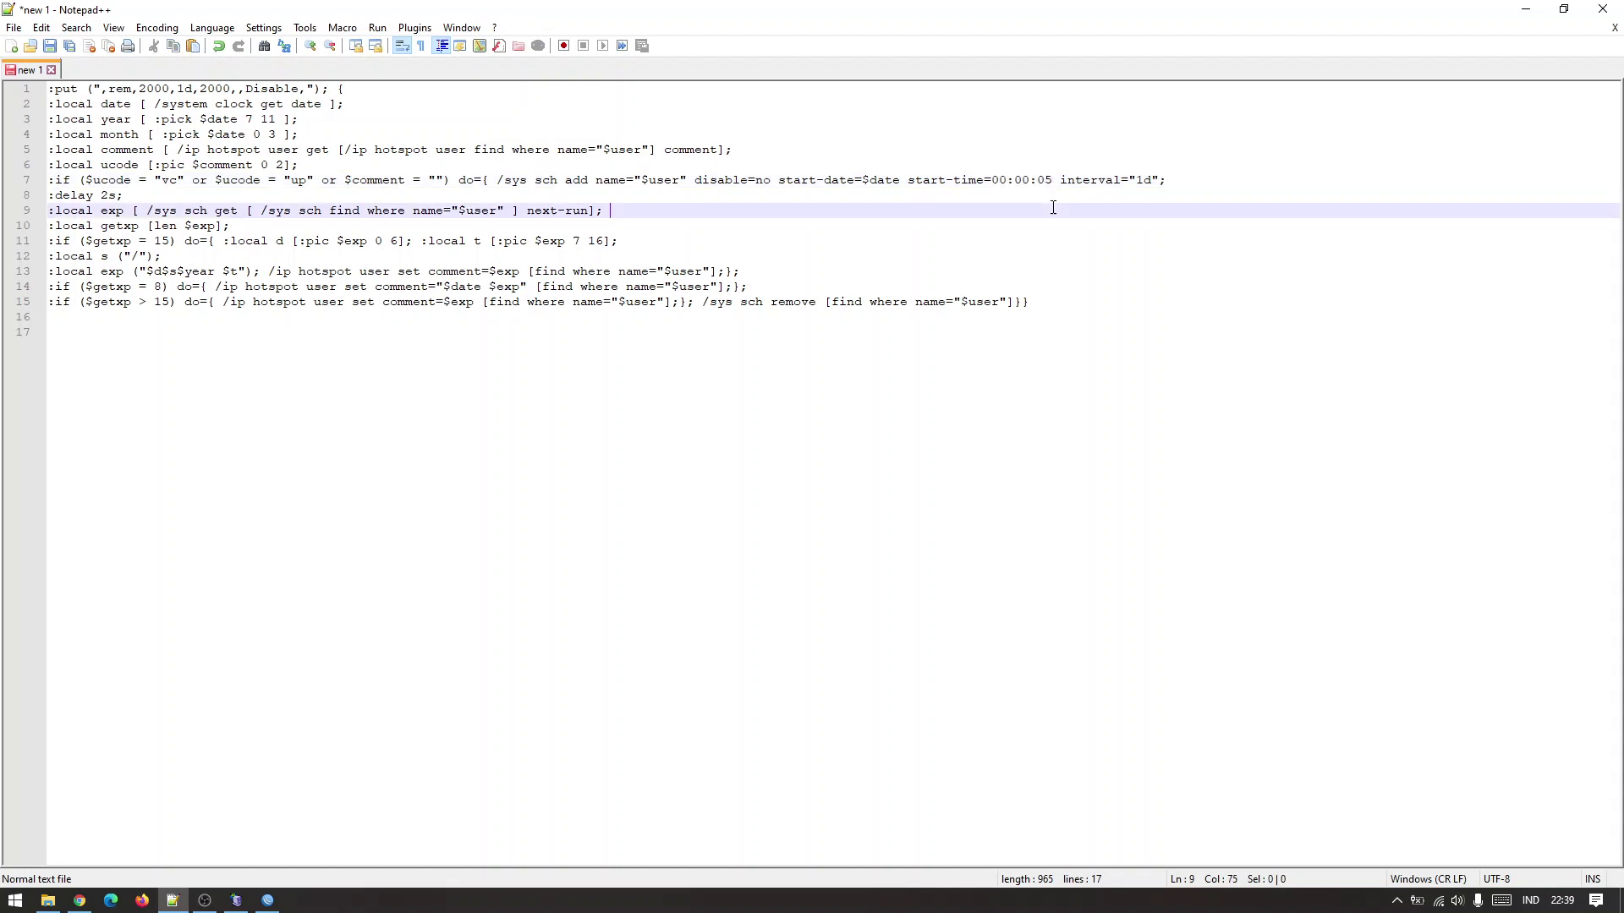
pyautogui.moveTo(993, 180); pyautogui.dragTo(1054, 180)
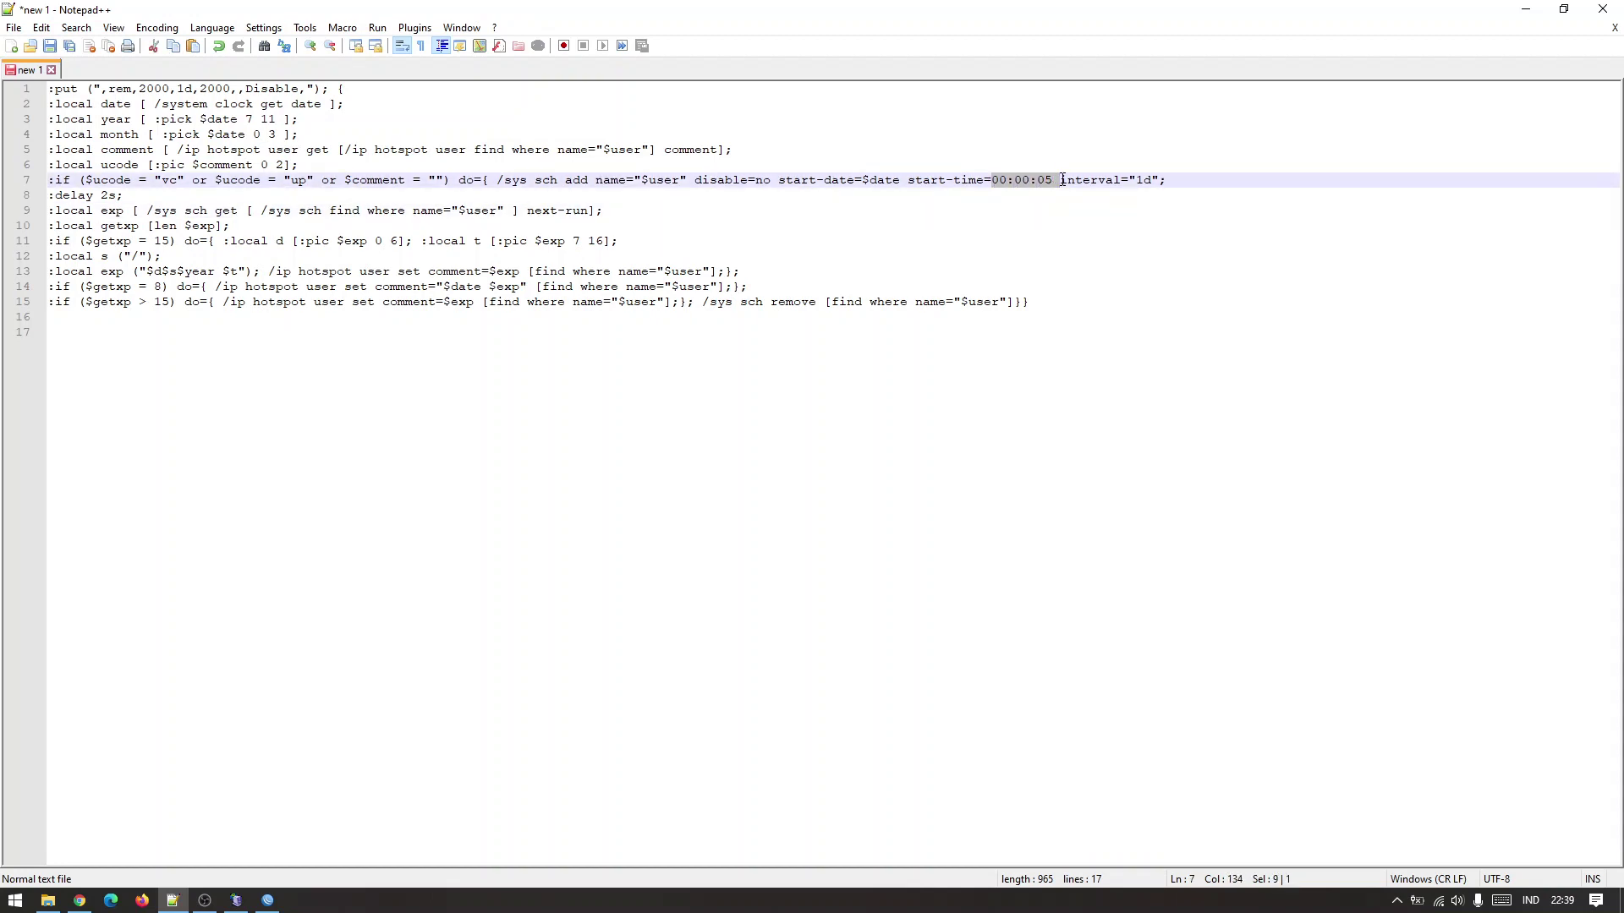
pyautogui.click(1055, 197)
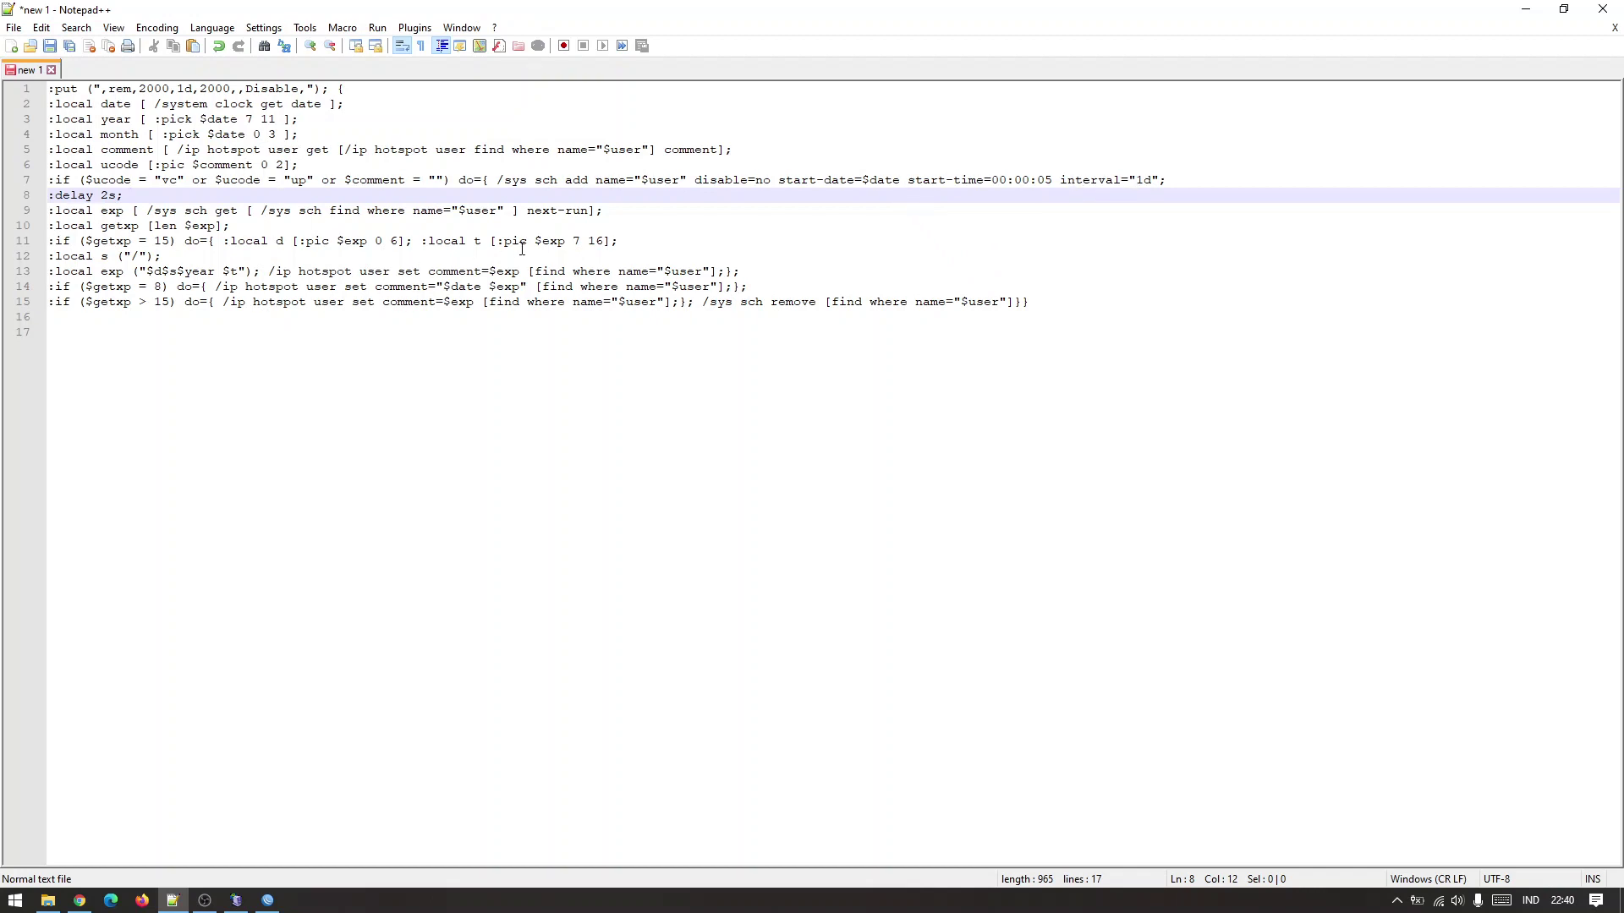
pyautogui.click(200, 901)
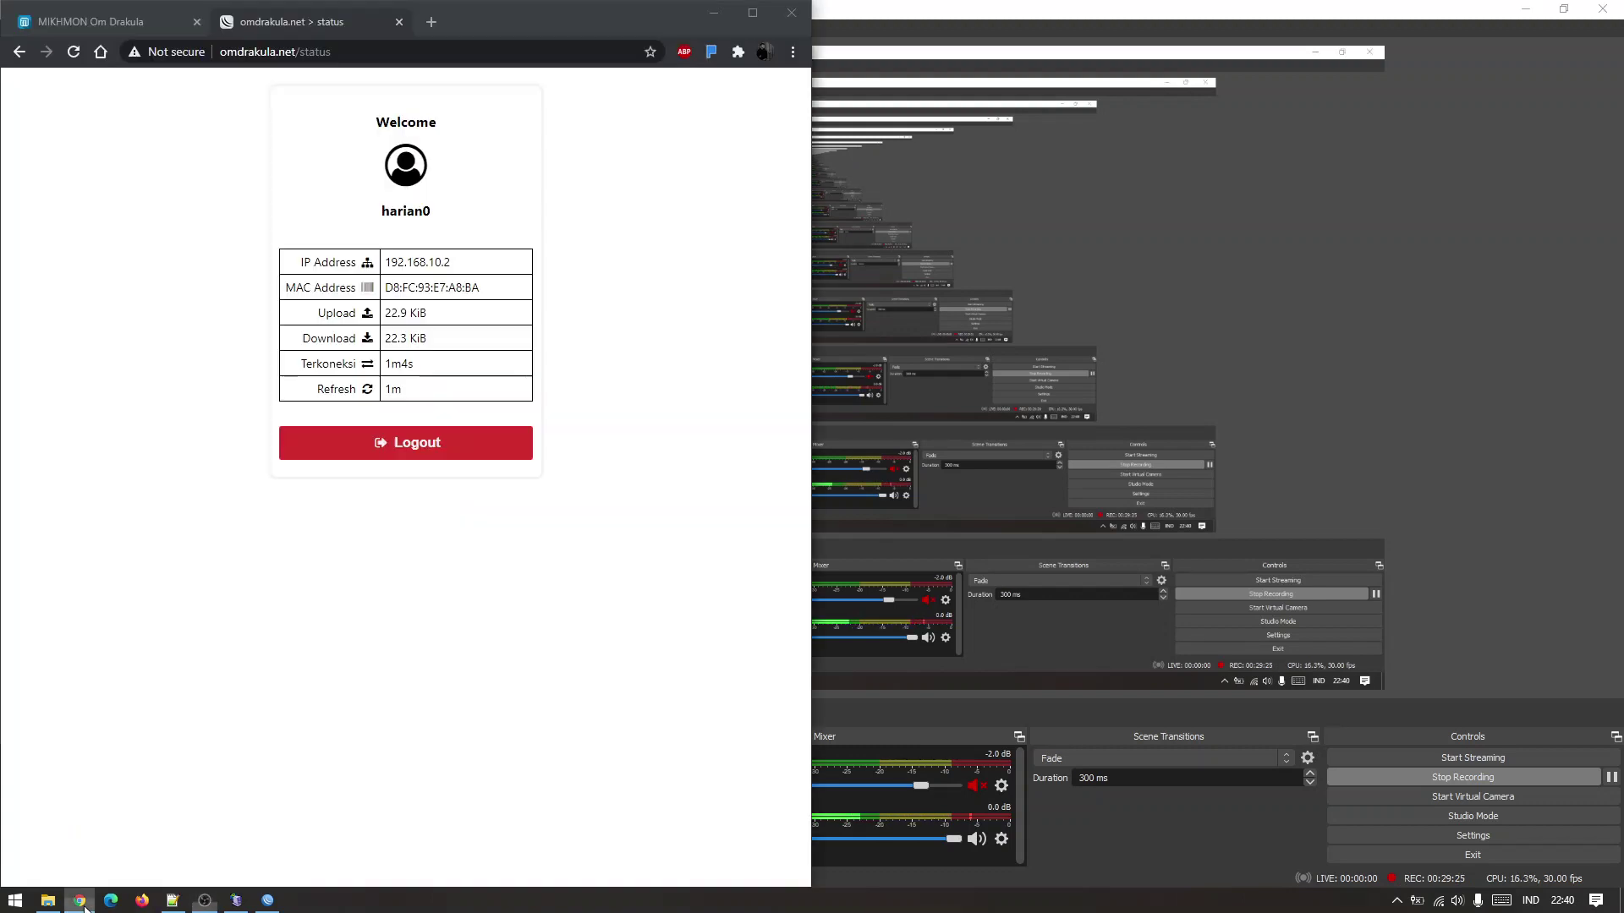
pyautogui.click(80, 825)
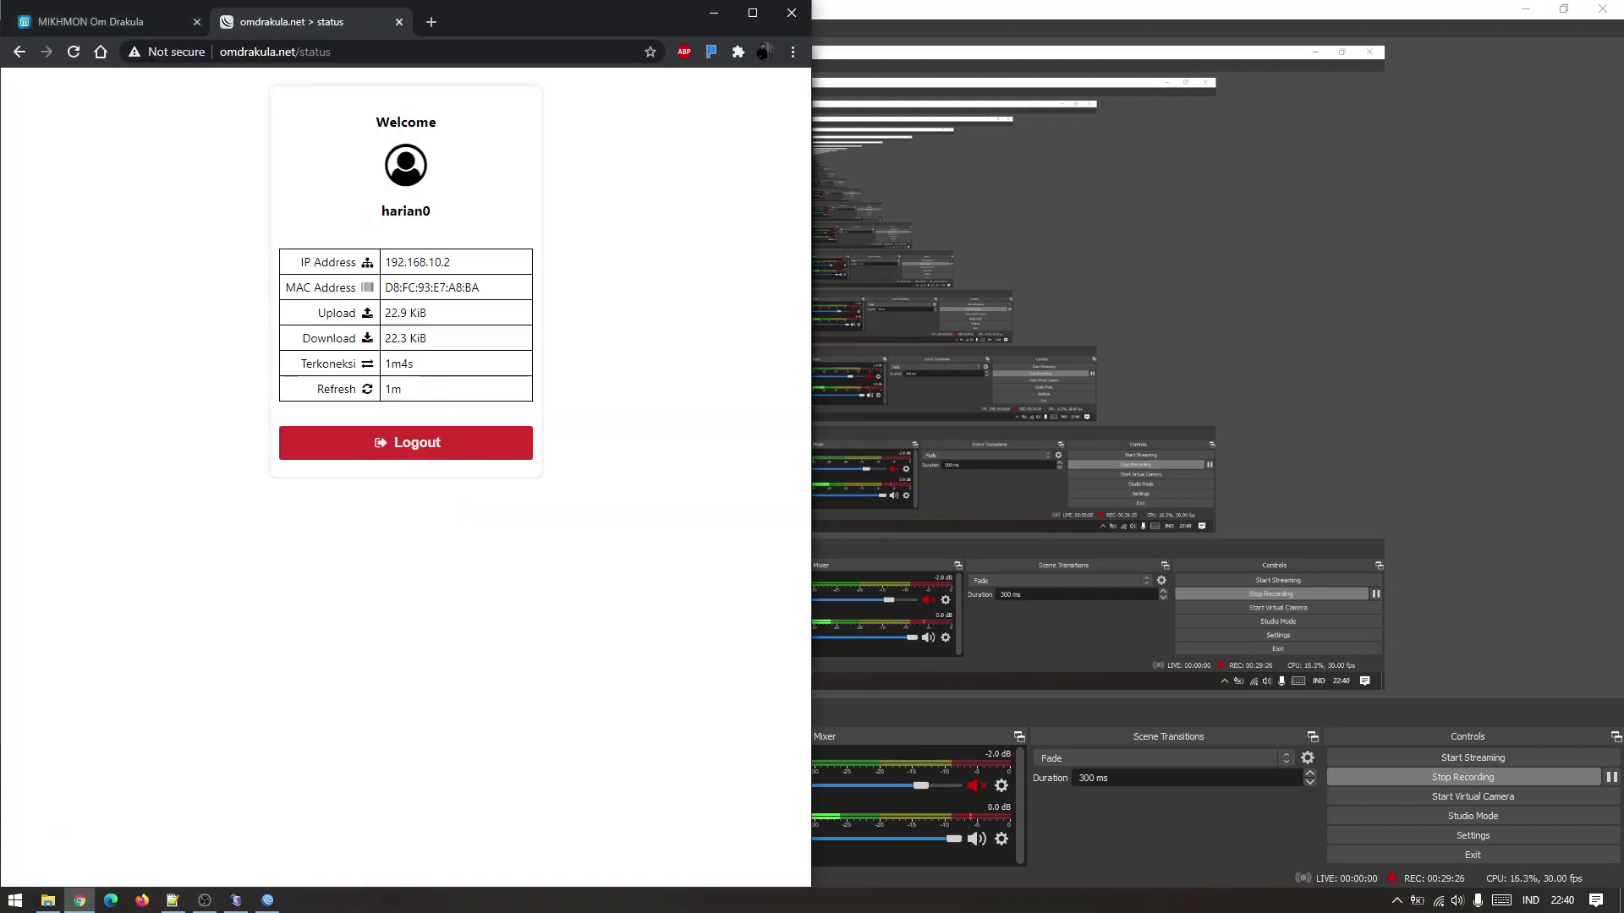
pyautogui.click(267, 900)
pyautogui.click(763, 602)
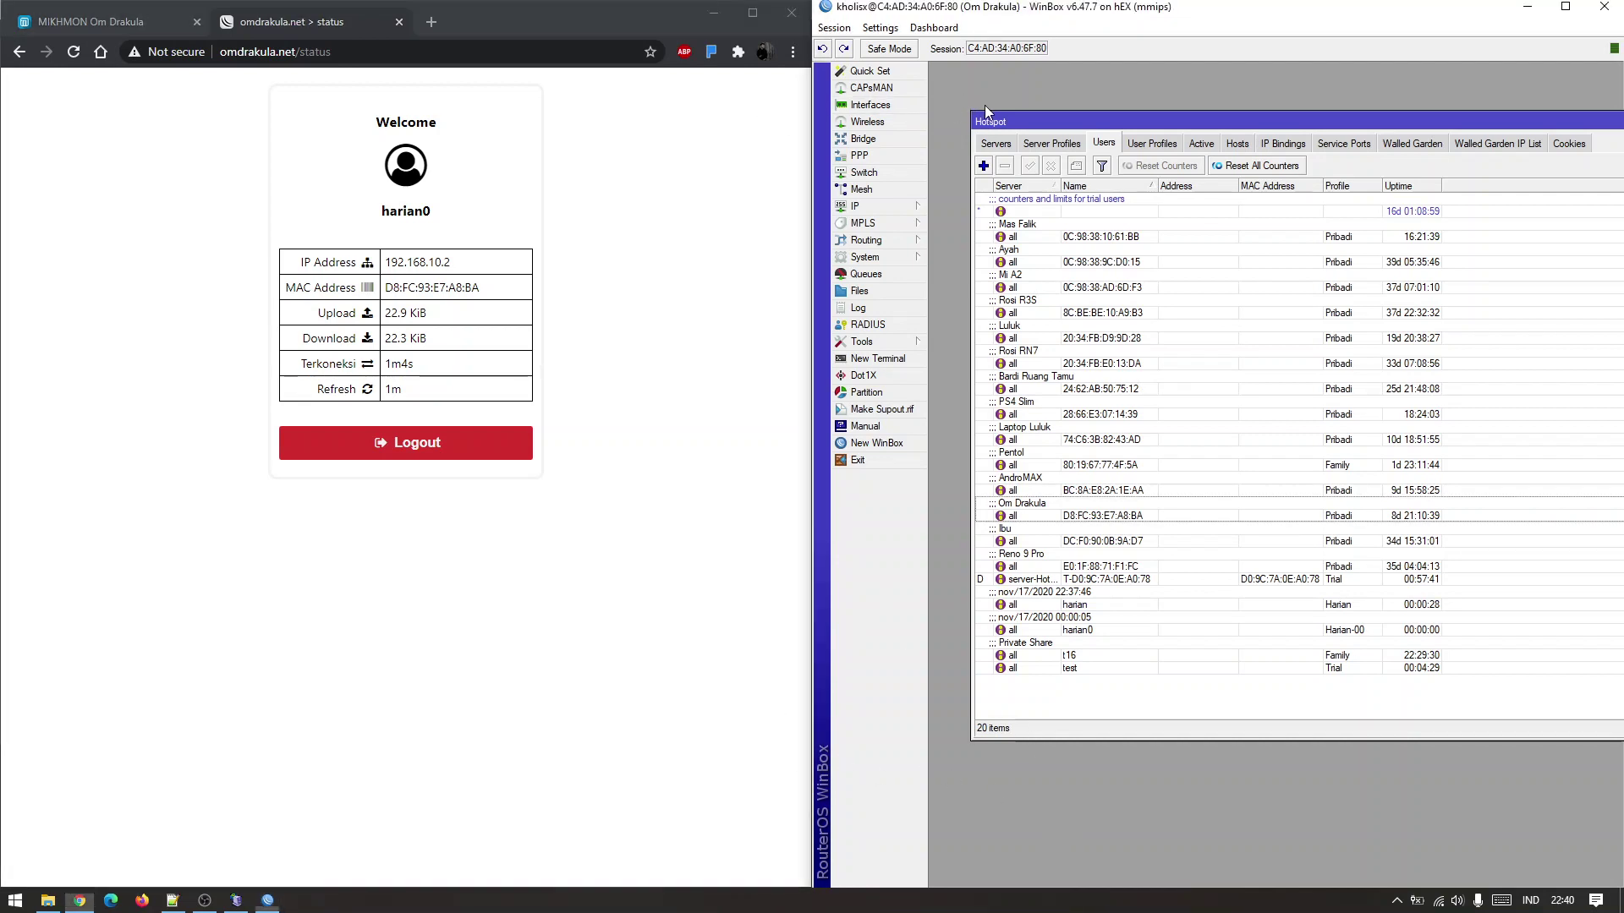
pyautogui.click(1023, 90)
pyautogui.click(201, 901)
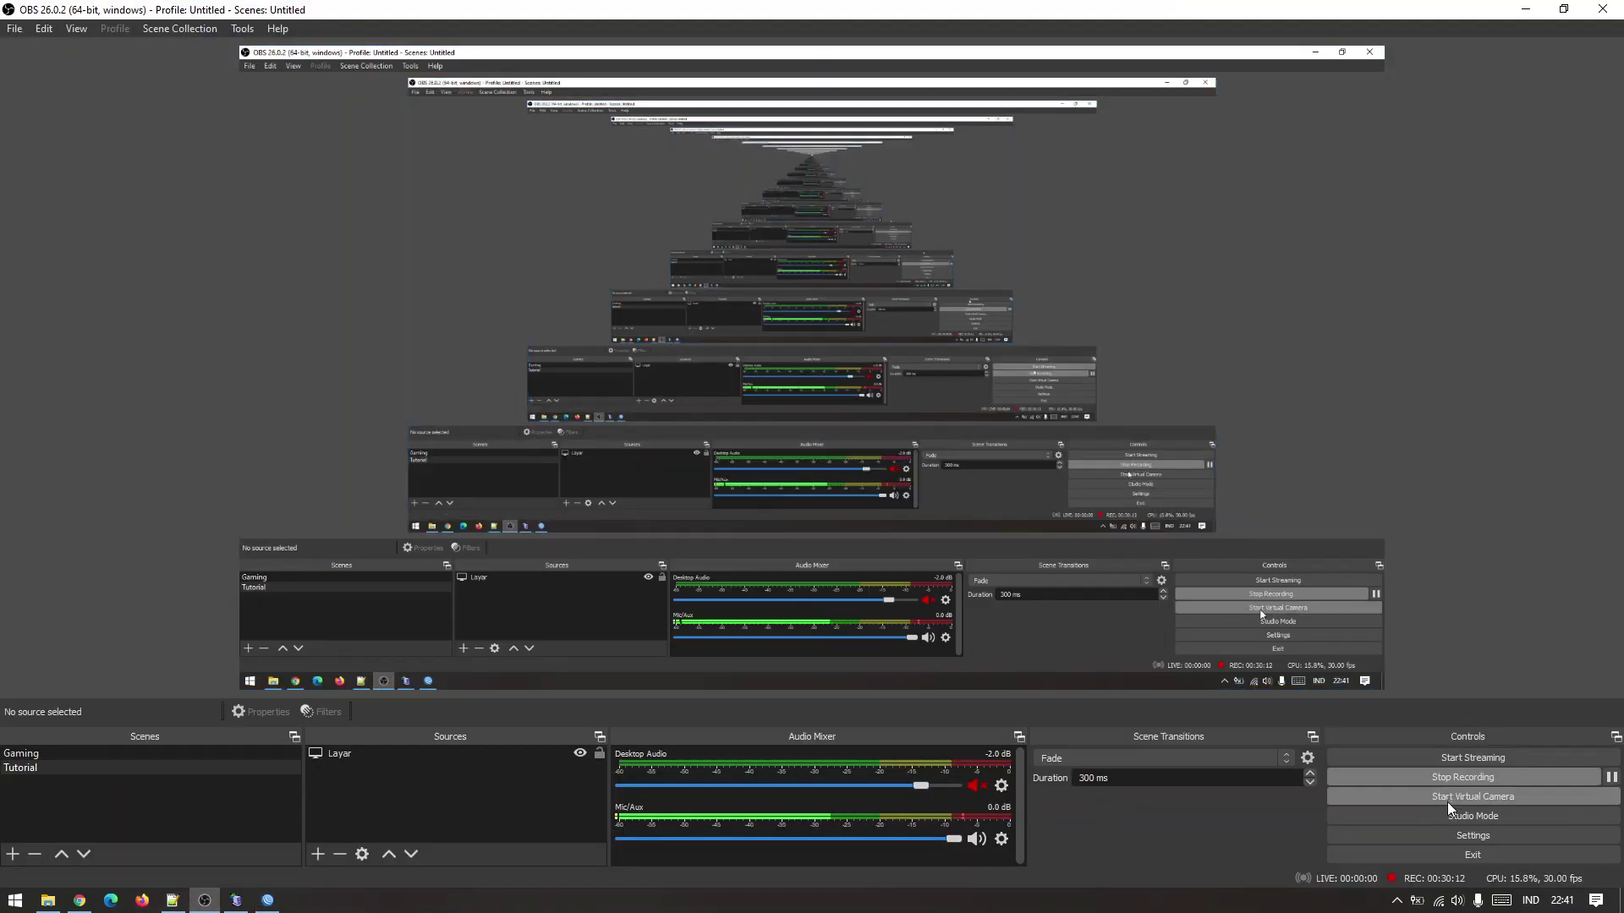